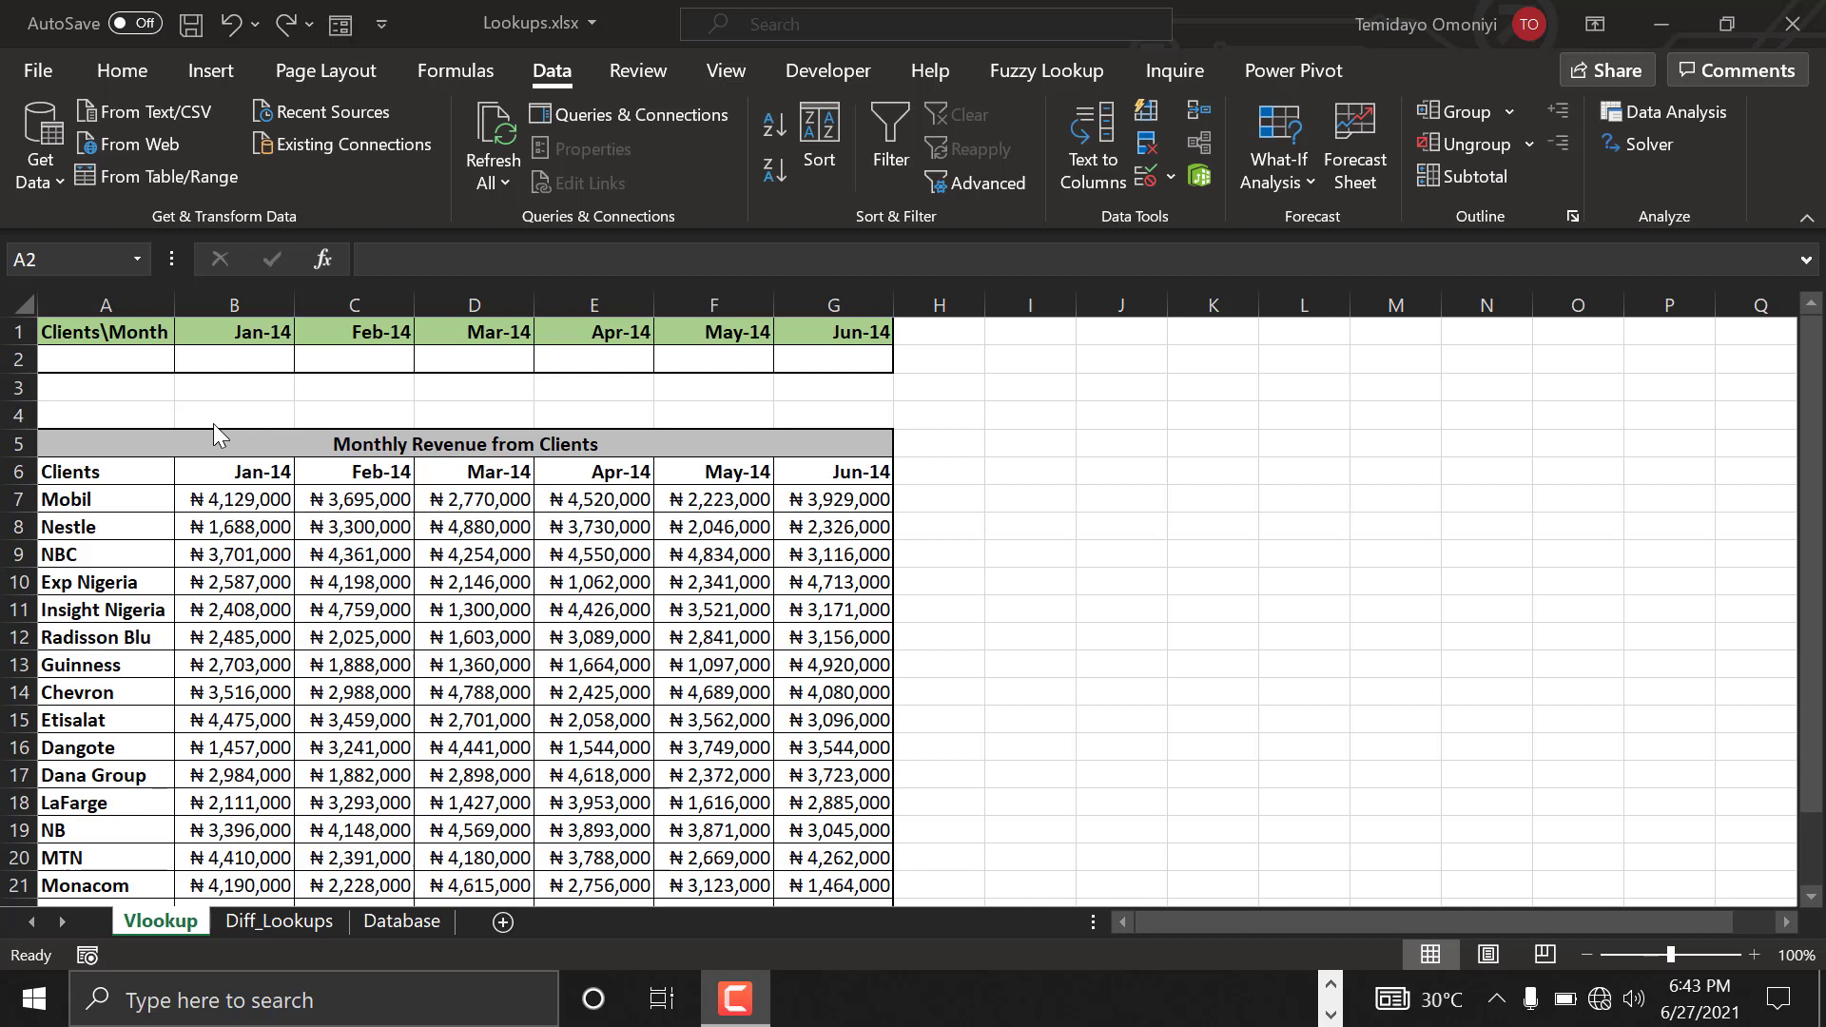
Step: Add a list data validation to cell A2 with source =$A$7:$A$24 and choose Mobil from its dropdown
left_click(110, 353)
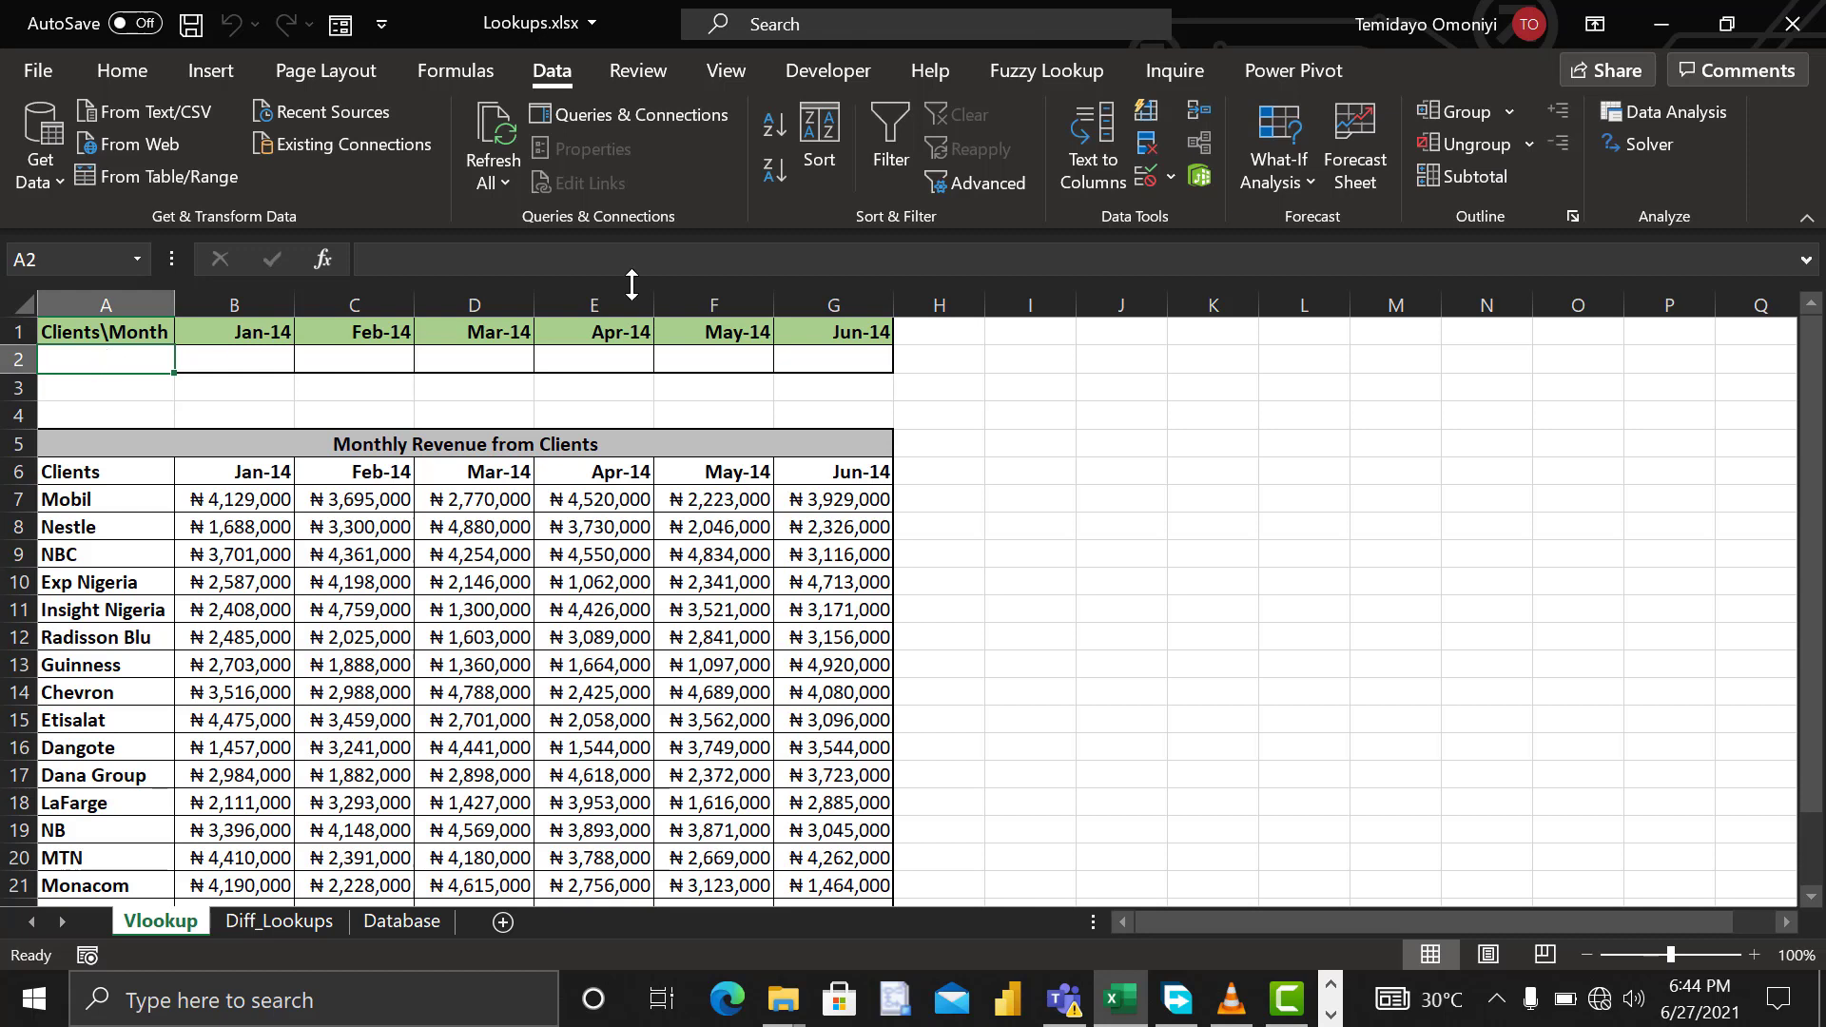
left_click(1147, 175)
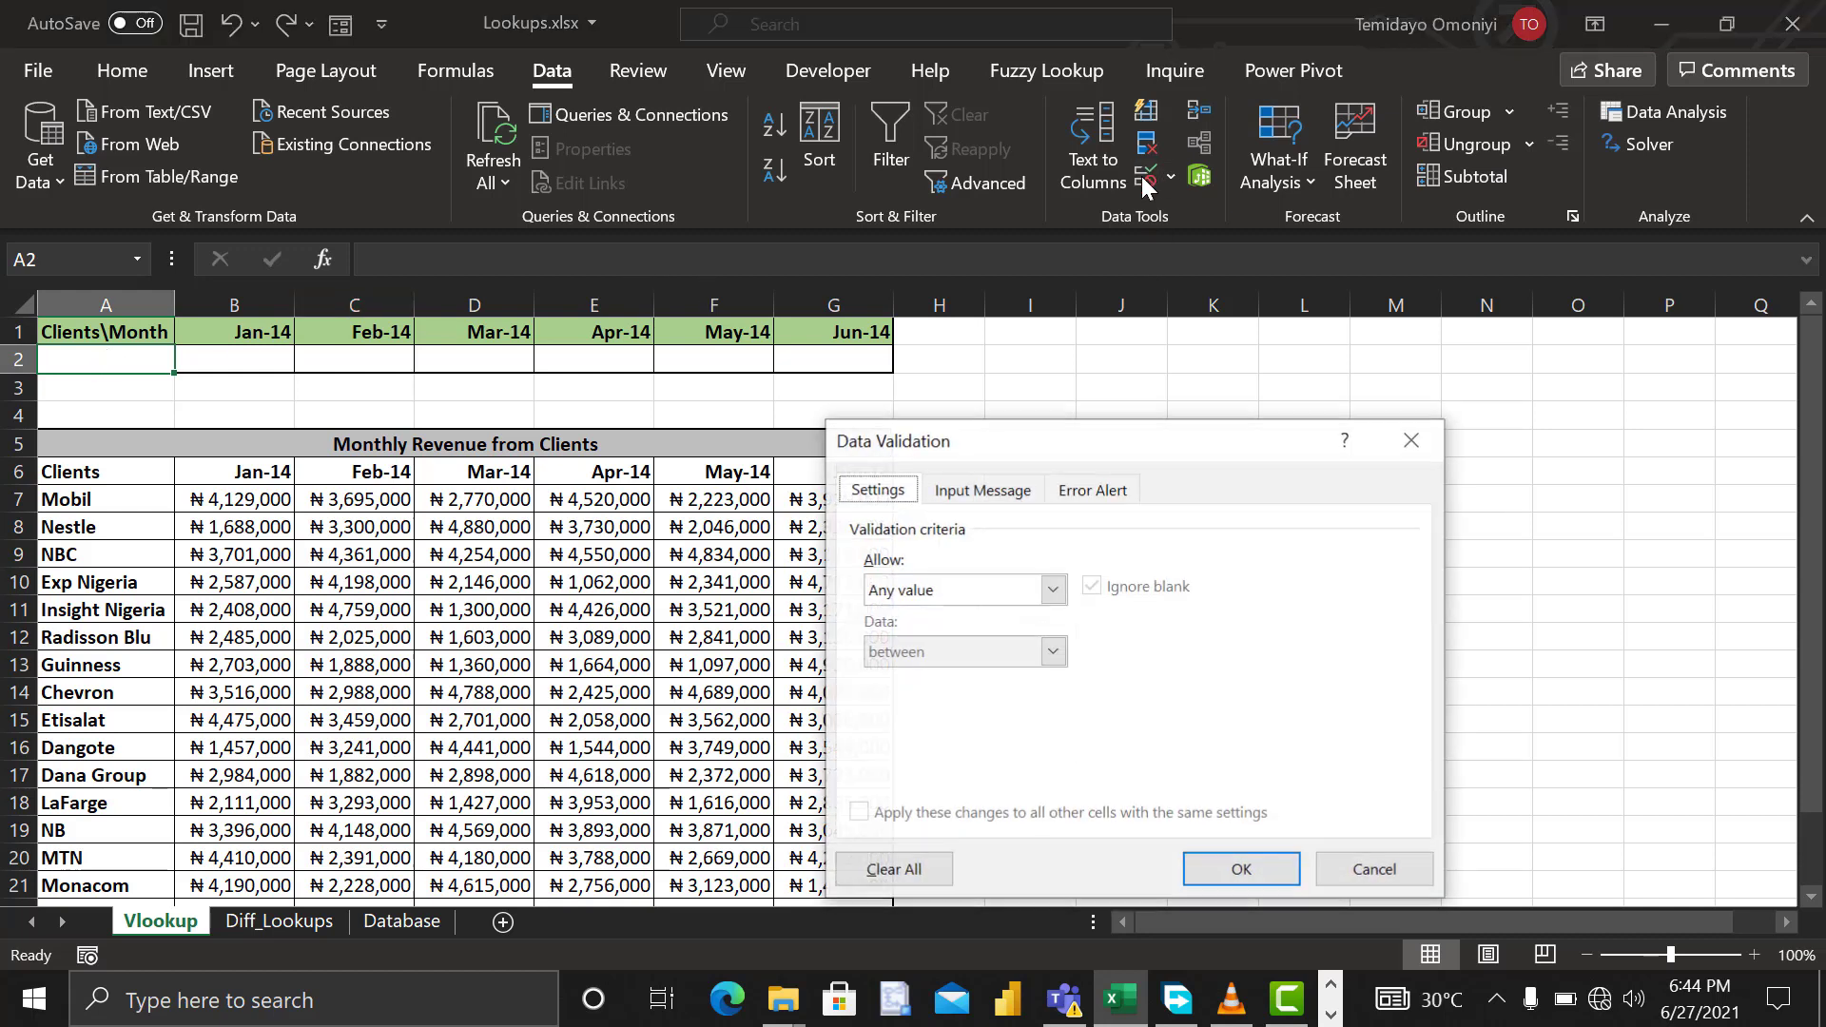
left_click(1053, 590)
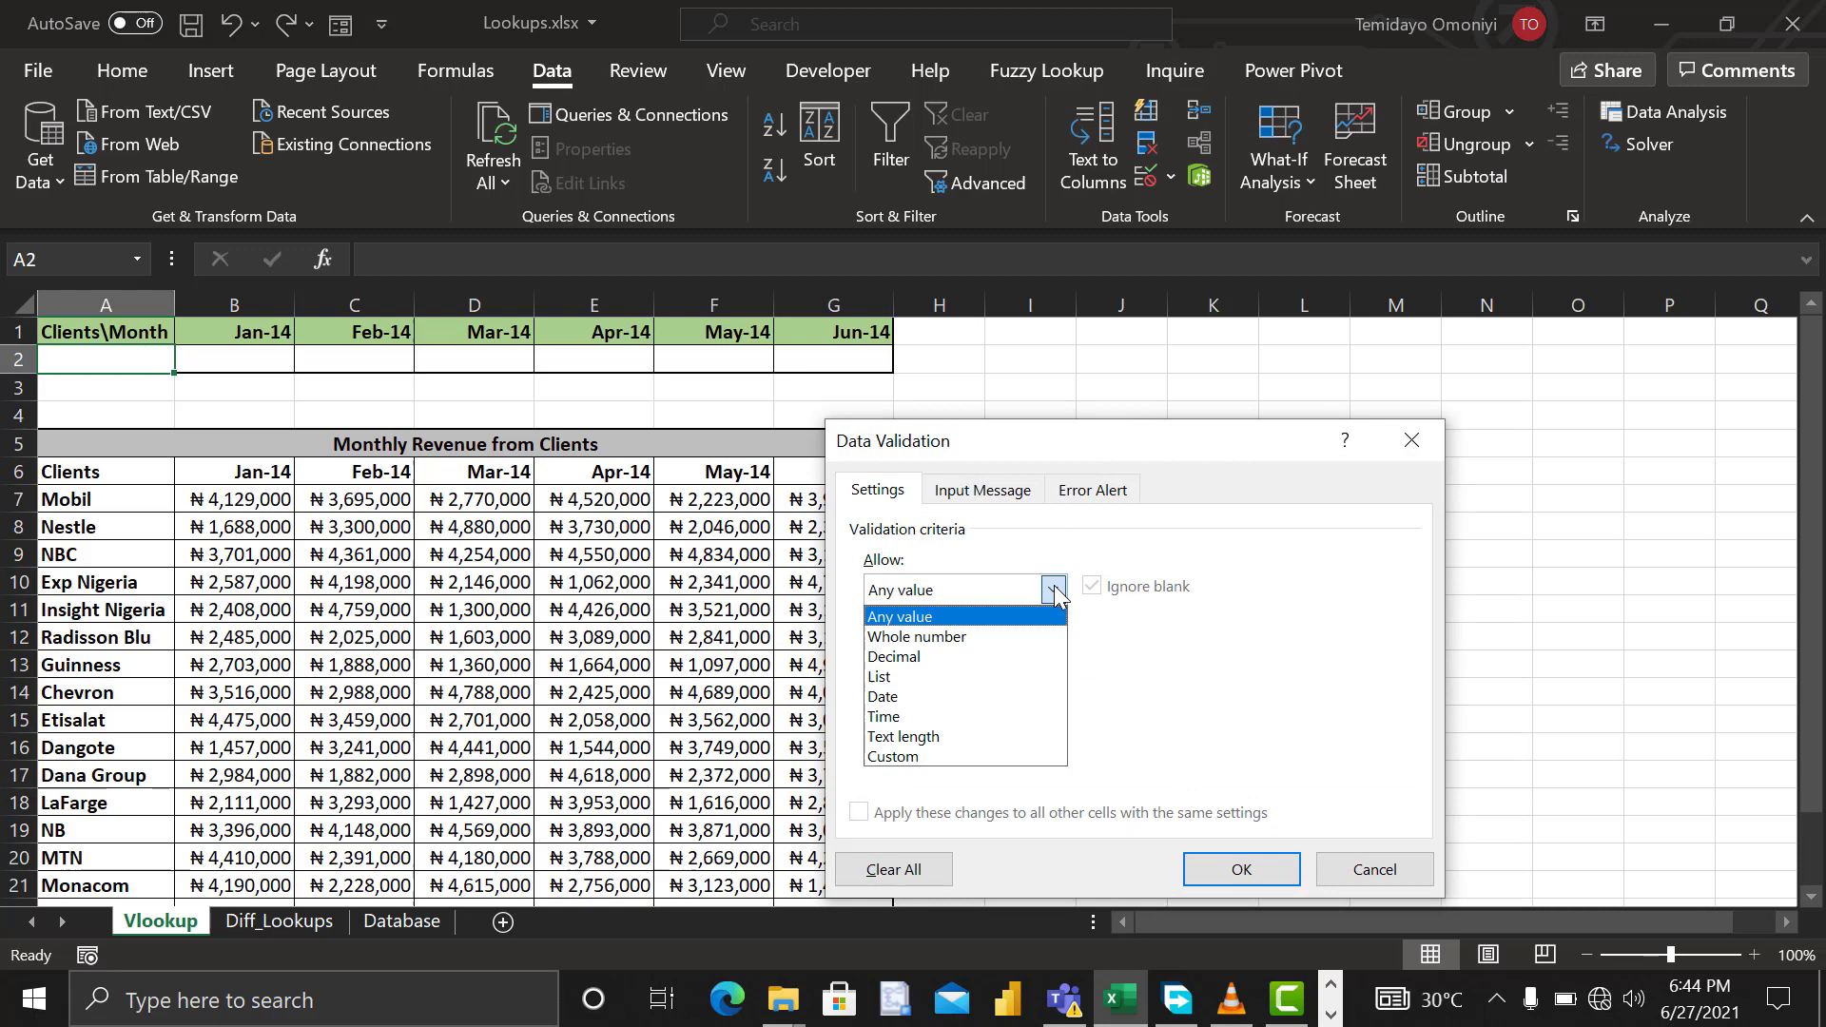
left_click(913, 668)
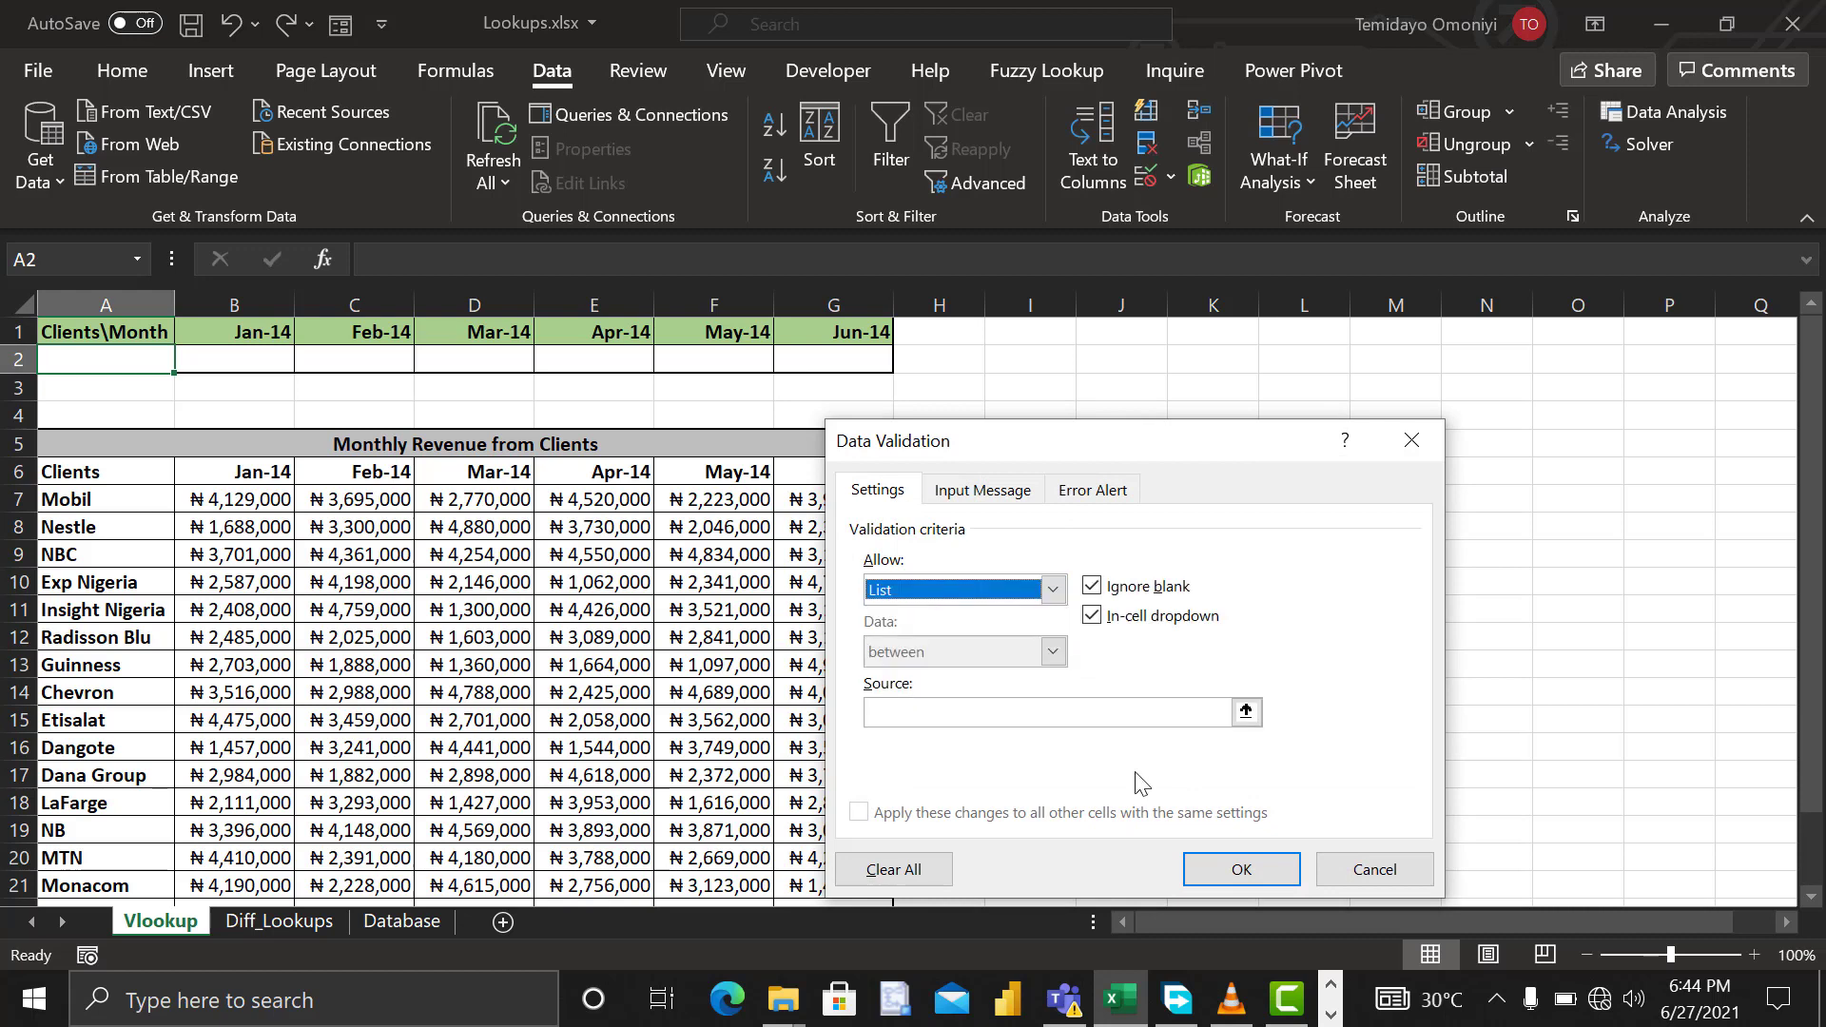
left_click(1245, 711)
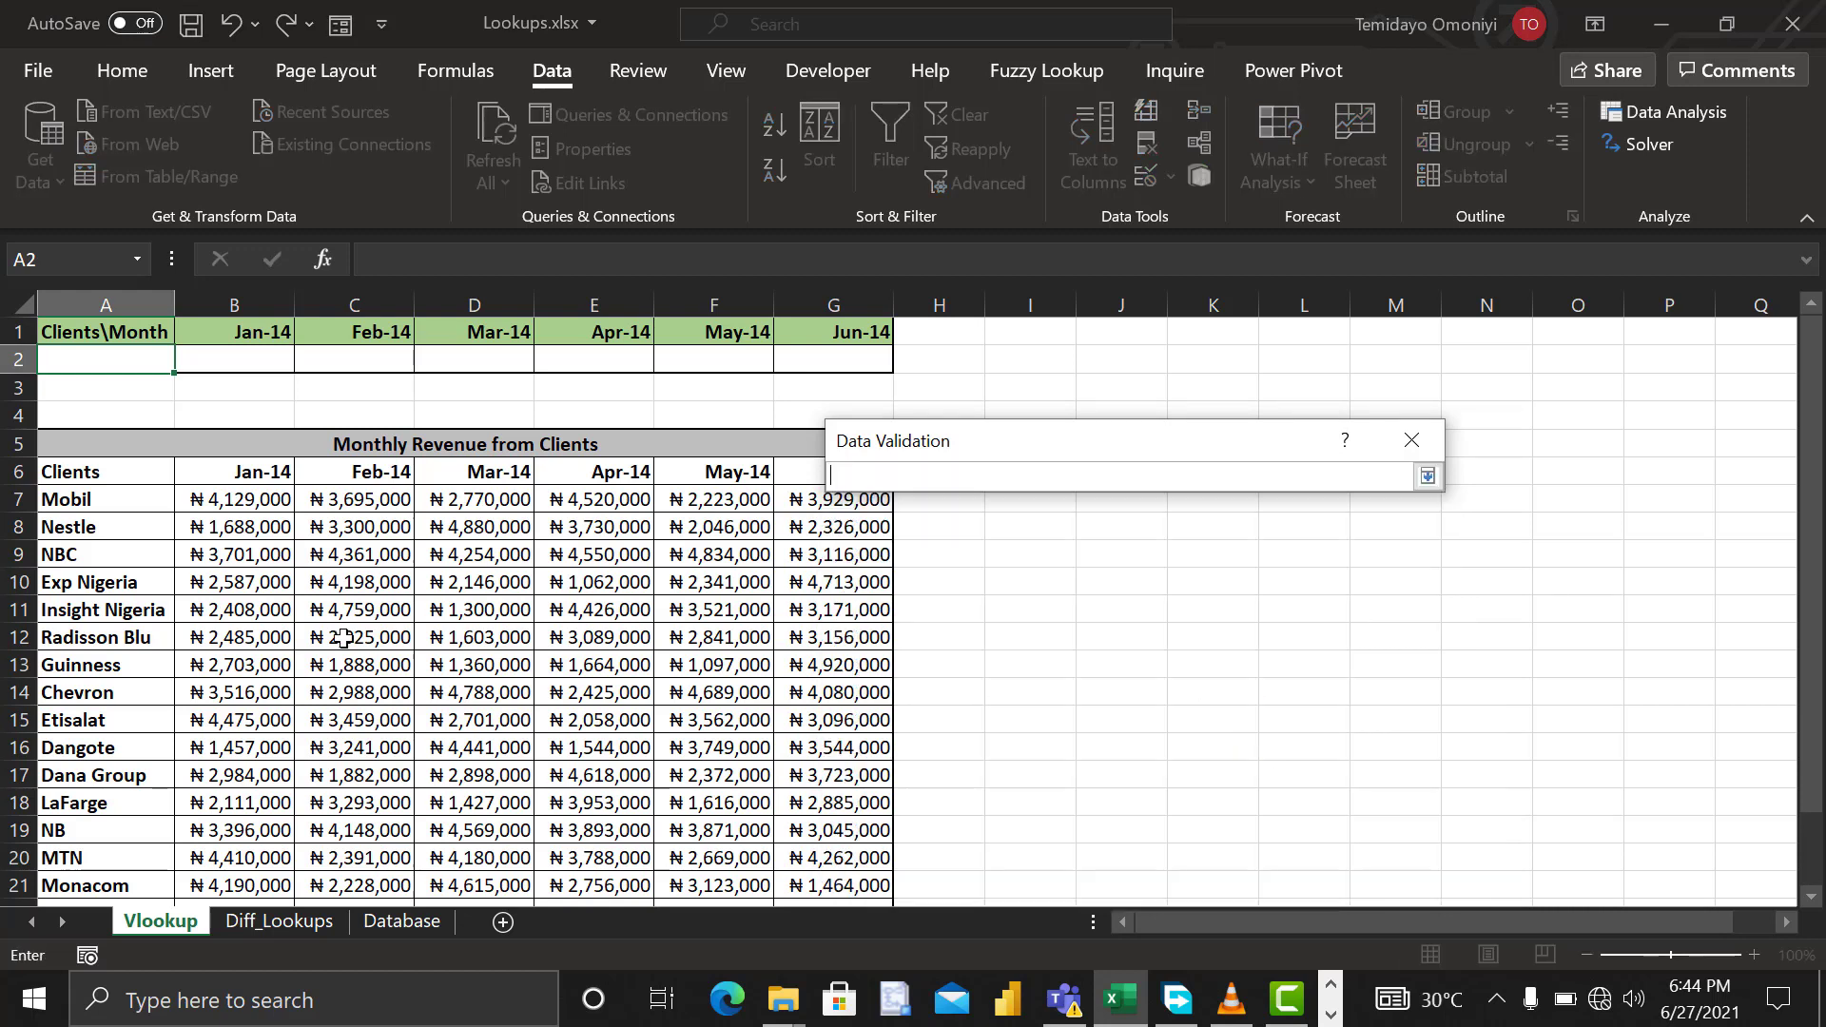
left_click(90, 498)
left_click_drag(91, 499, 105, 884)
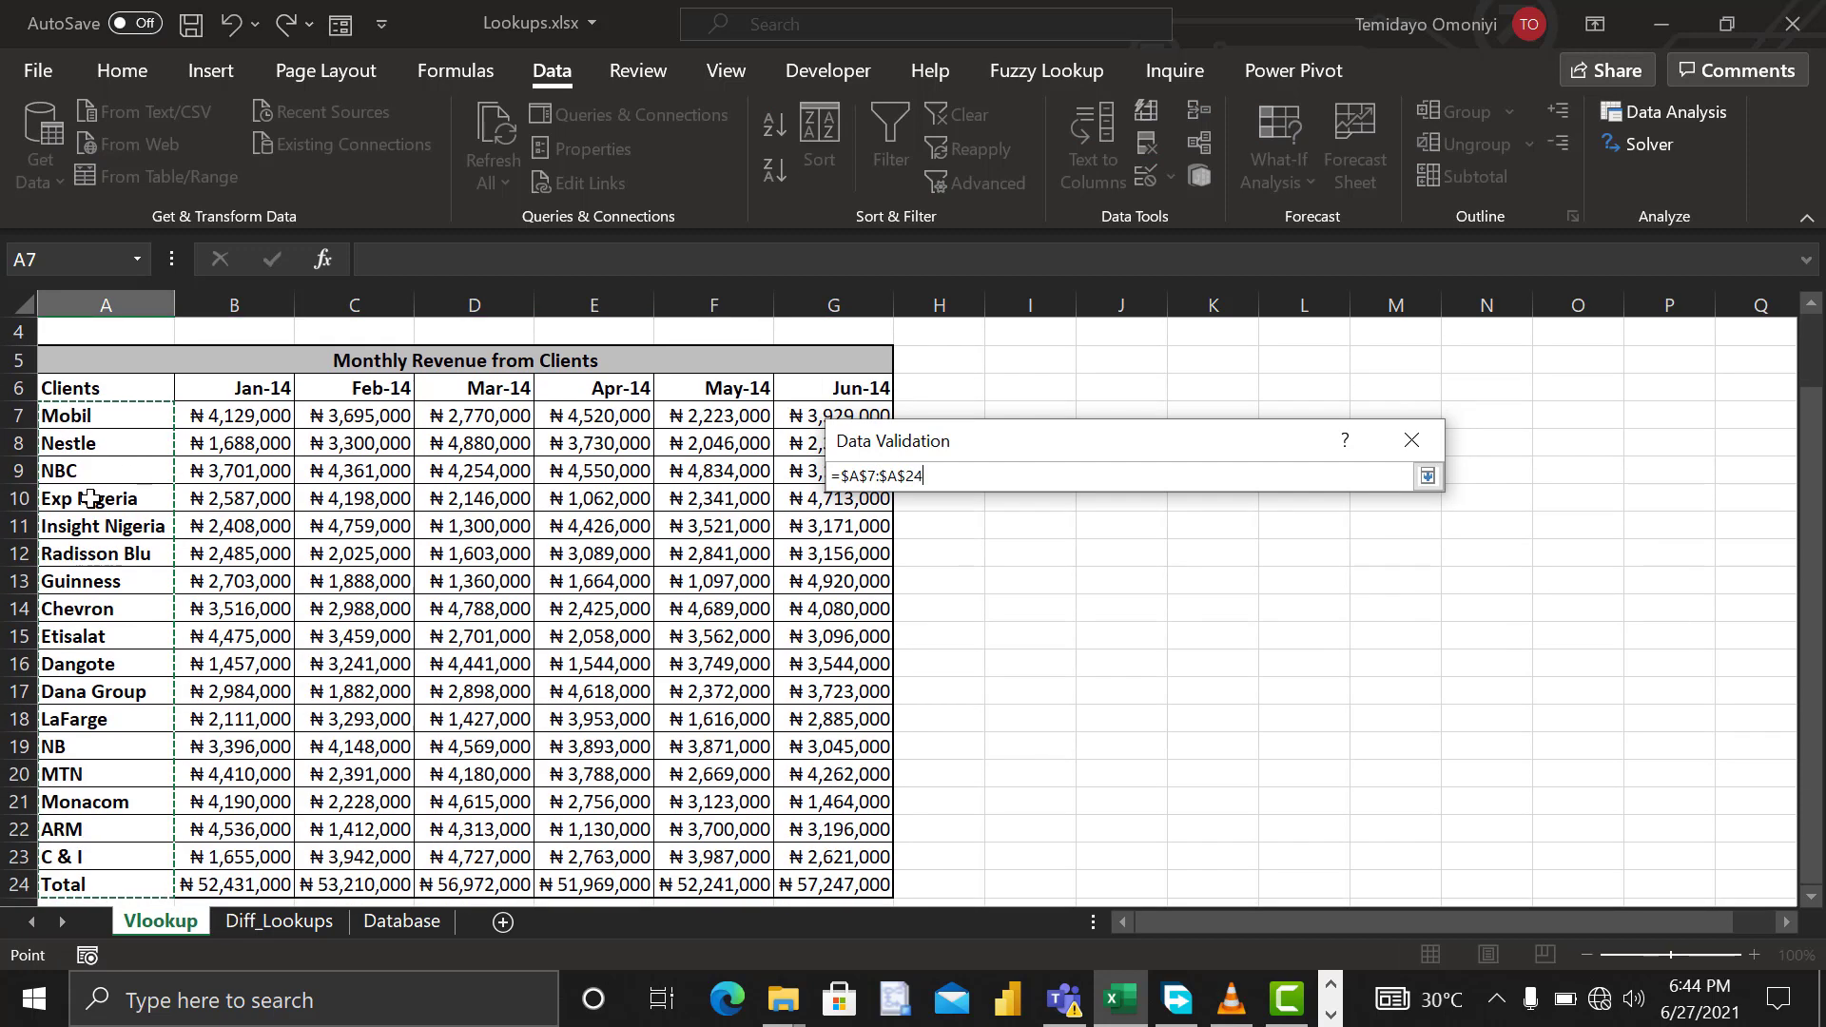
left_click(1426, 476)
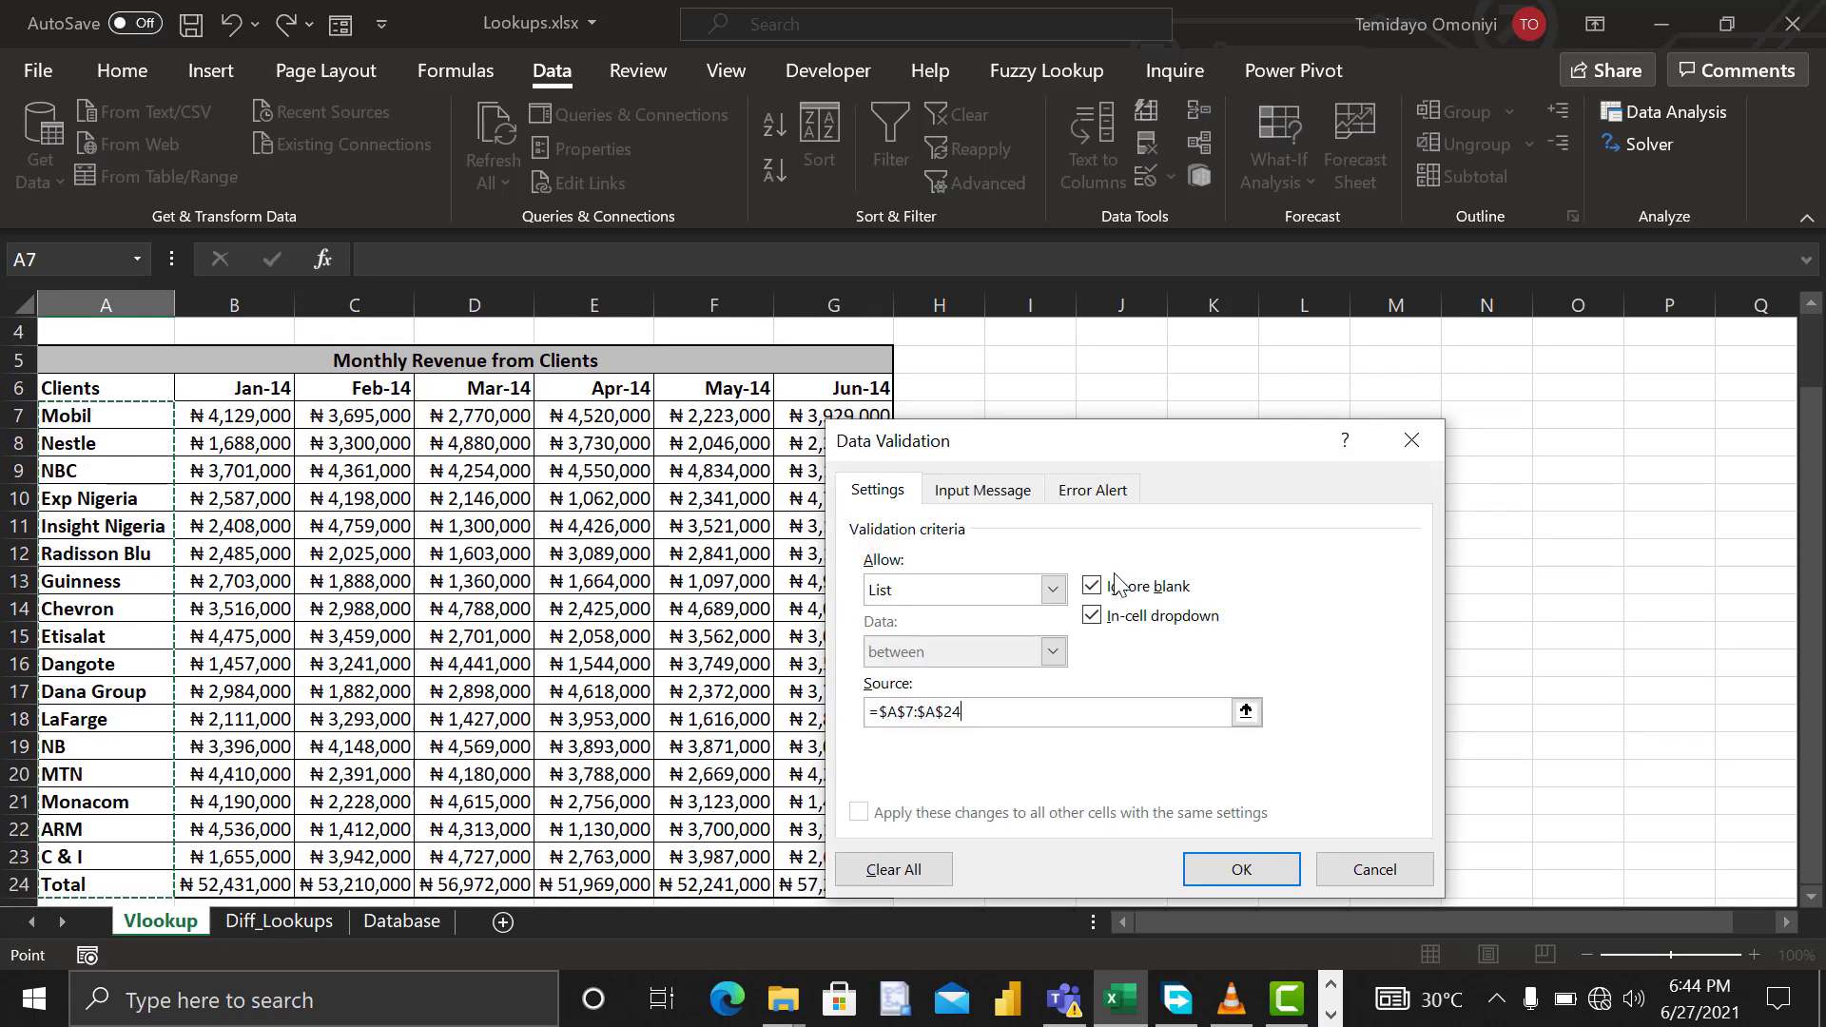
left_click(1234, 868)
scroll(766, 764, "up", 1)
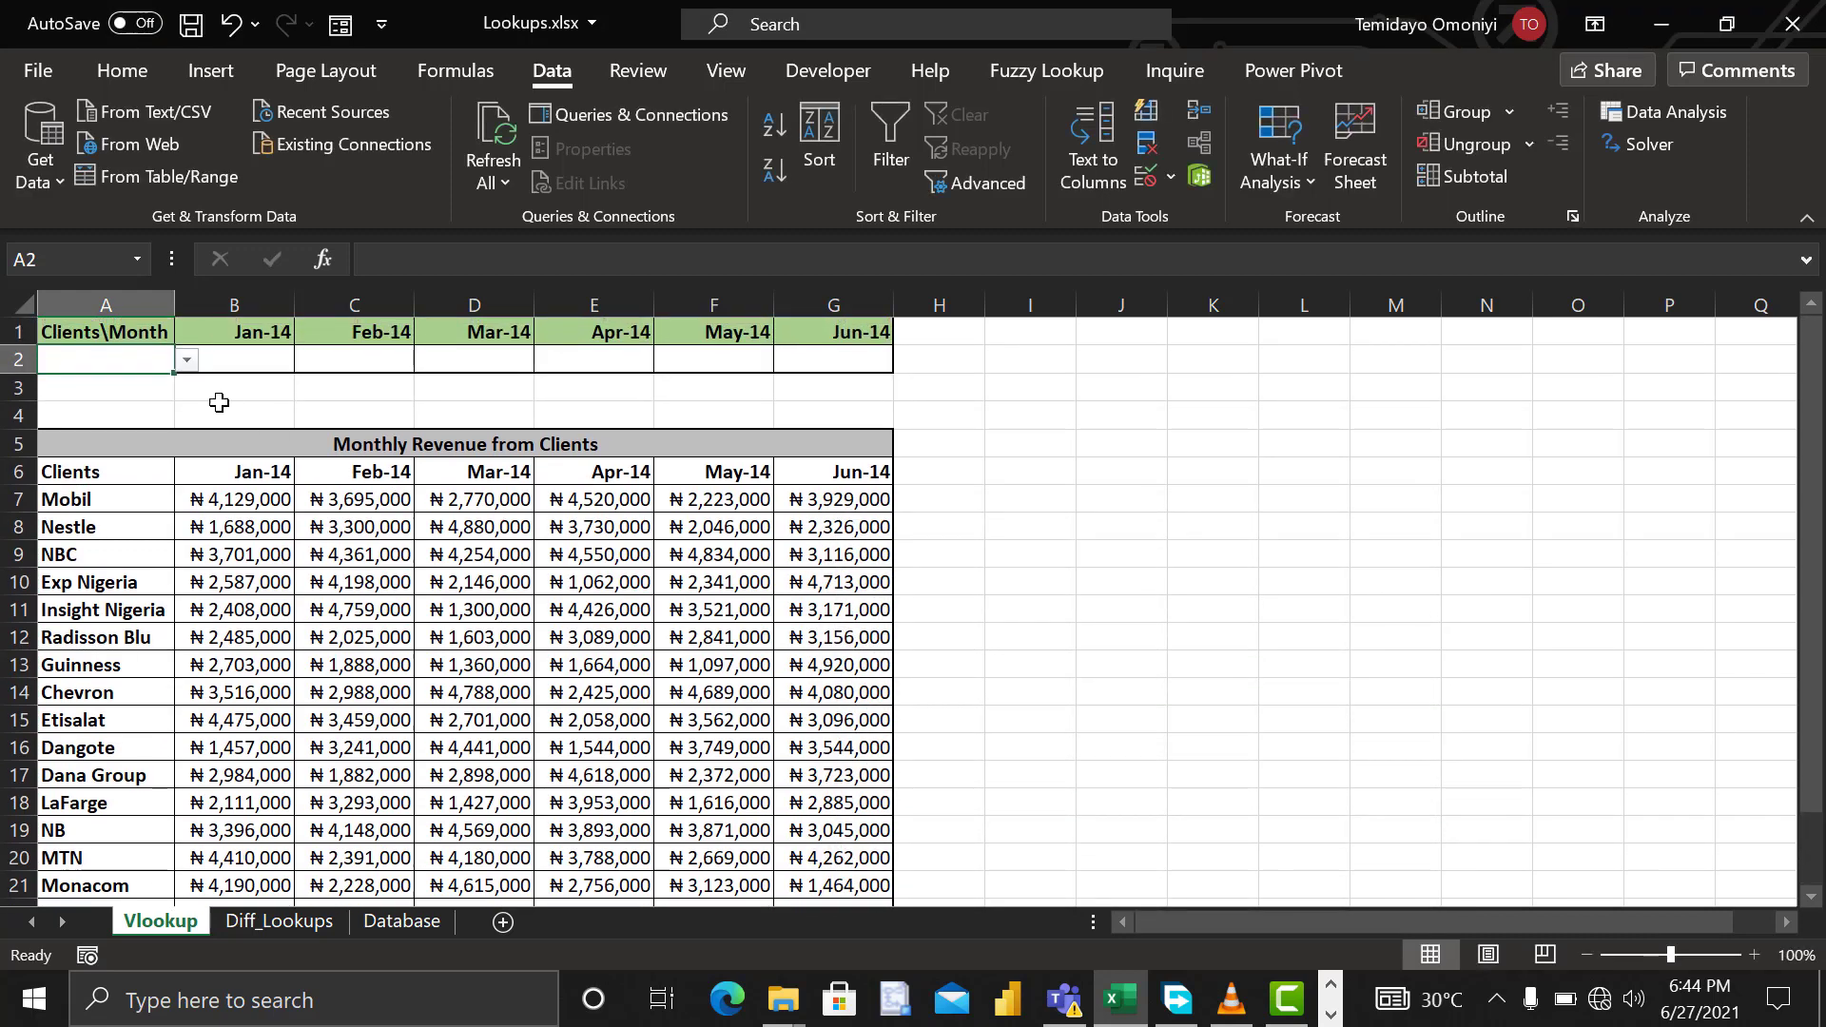
left_click(186, 363)
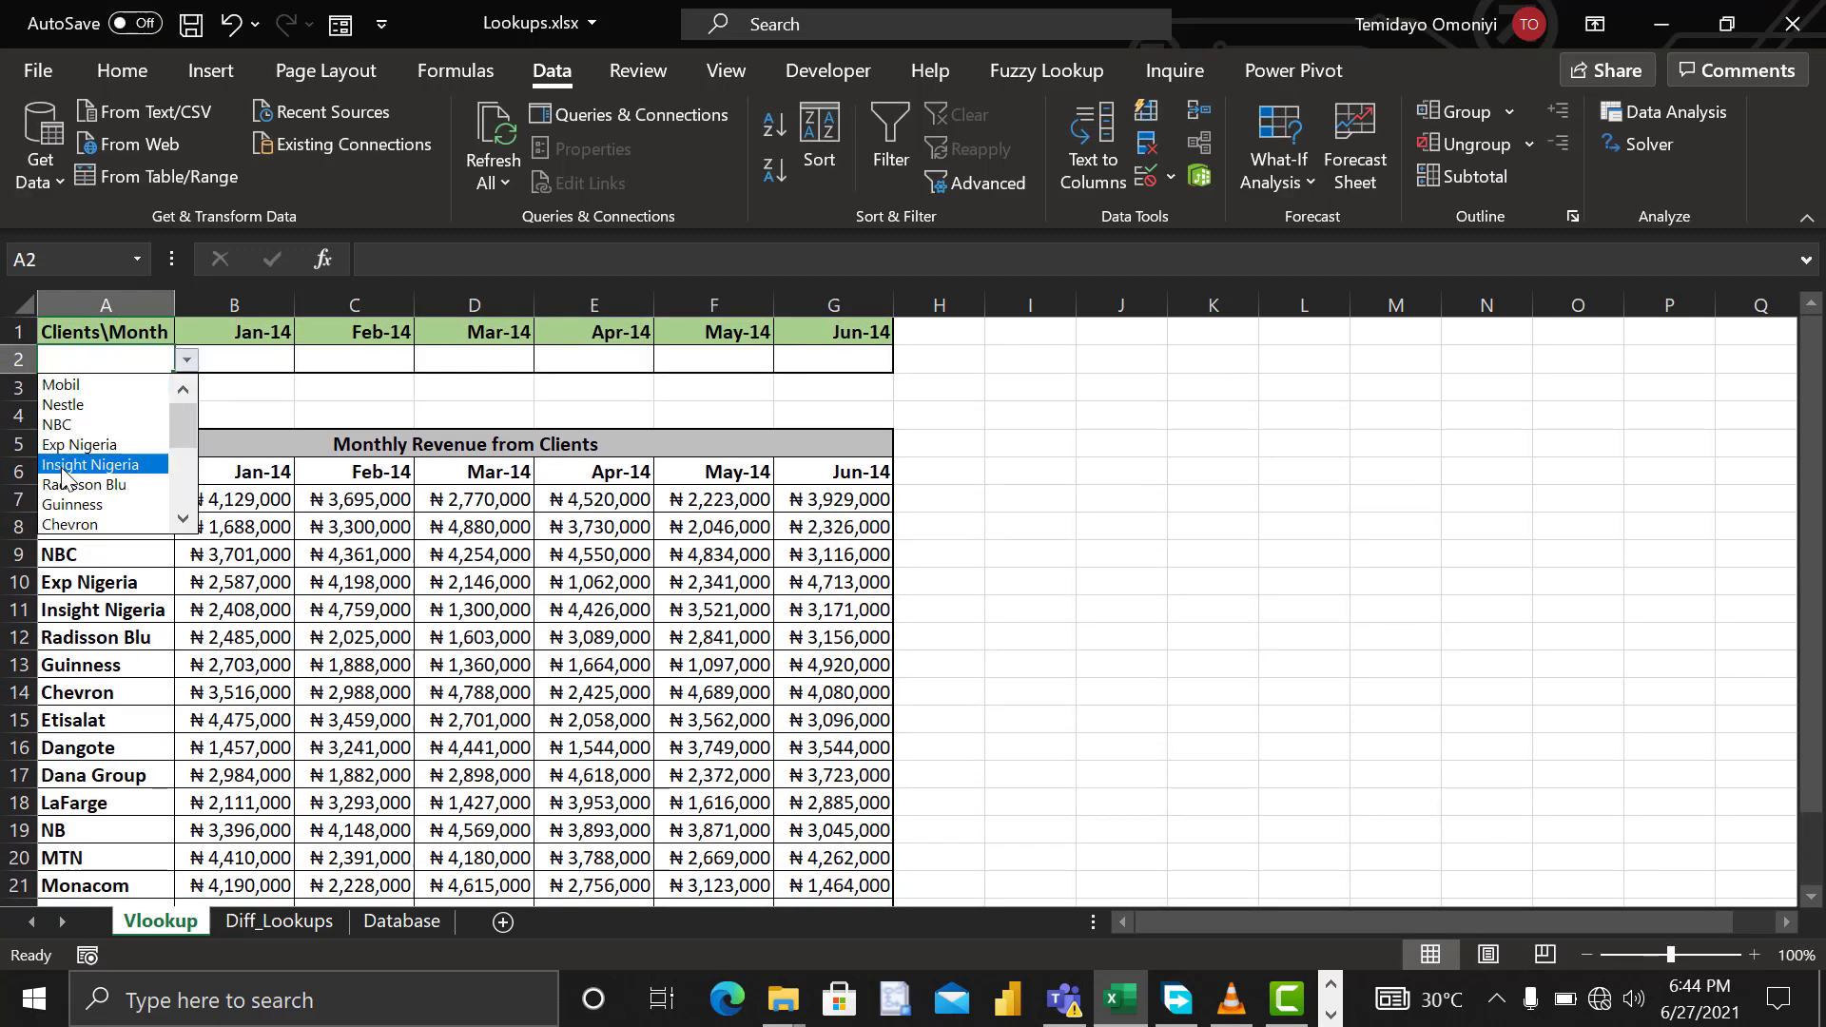
left_click(61, 384)
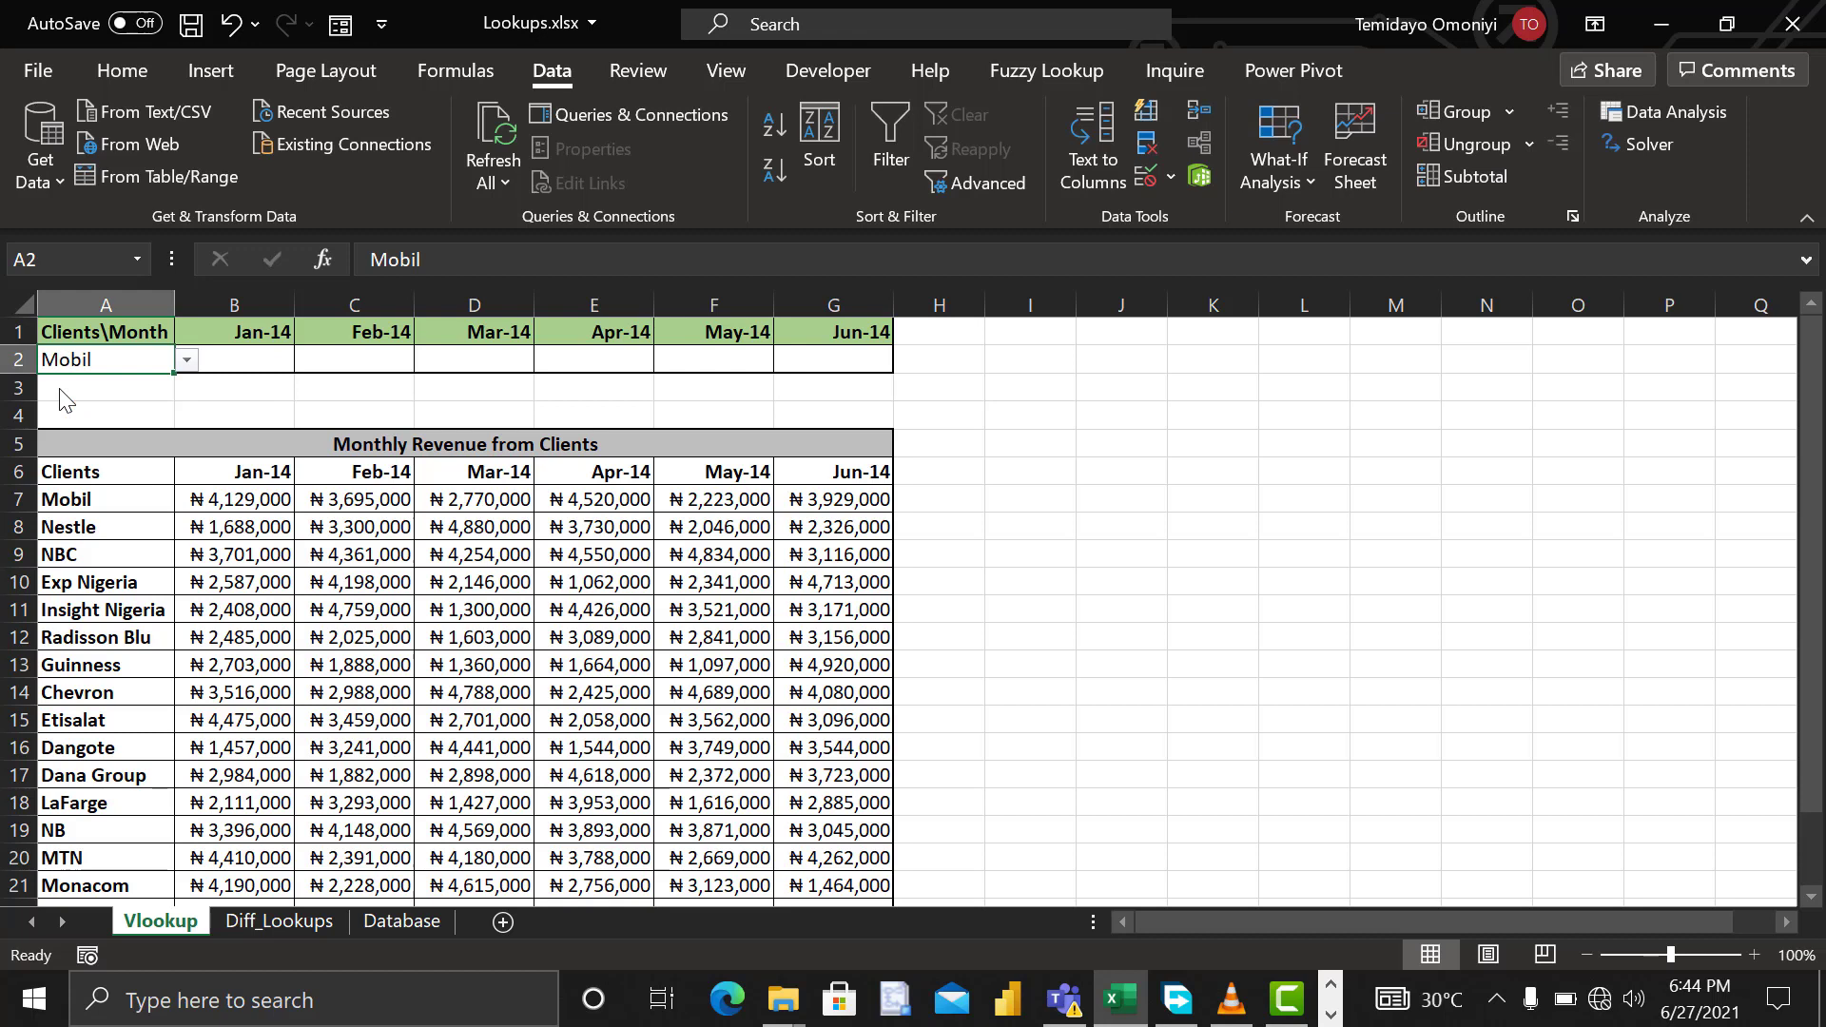
Step: Enter =VLOOKUP(A2,A6:G24,2,0) in cell B2 to look up the client's Jan-14 revenue
left_click(245, 362)
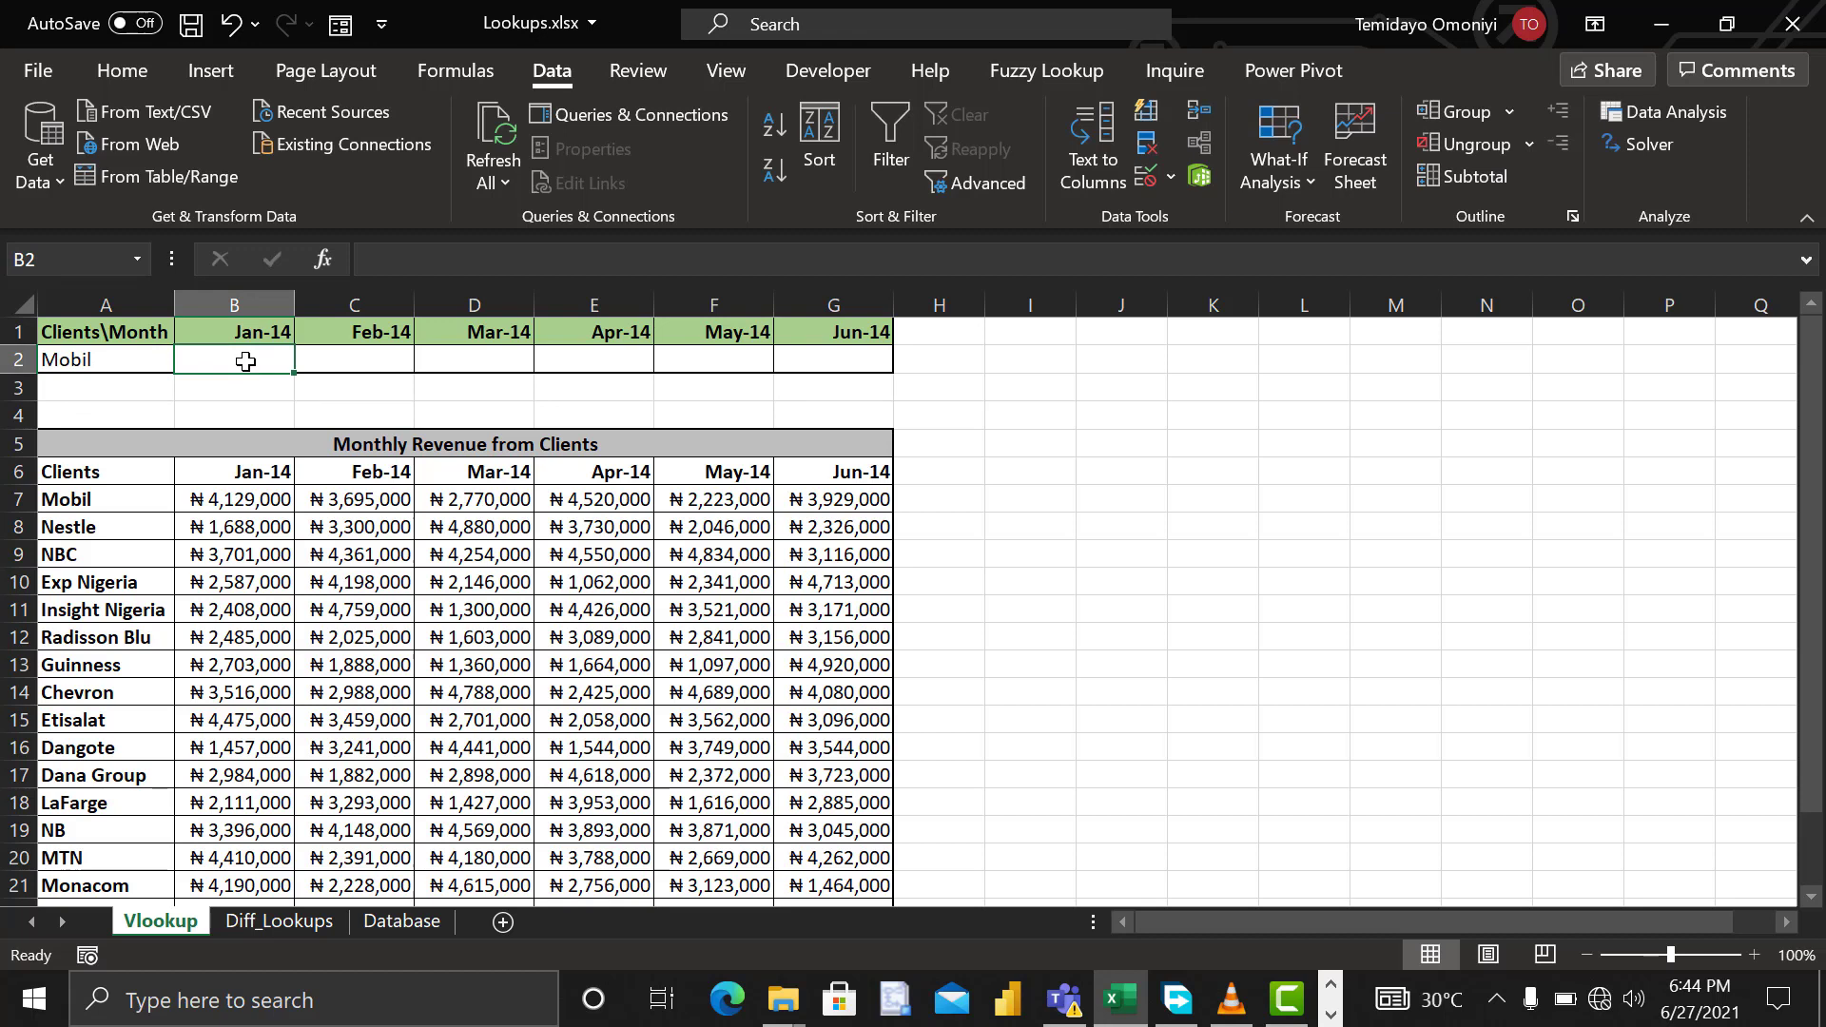
type("=v")
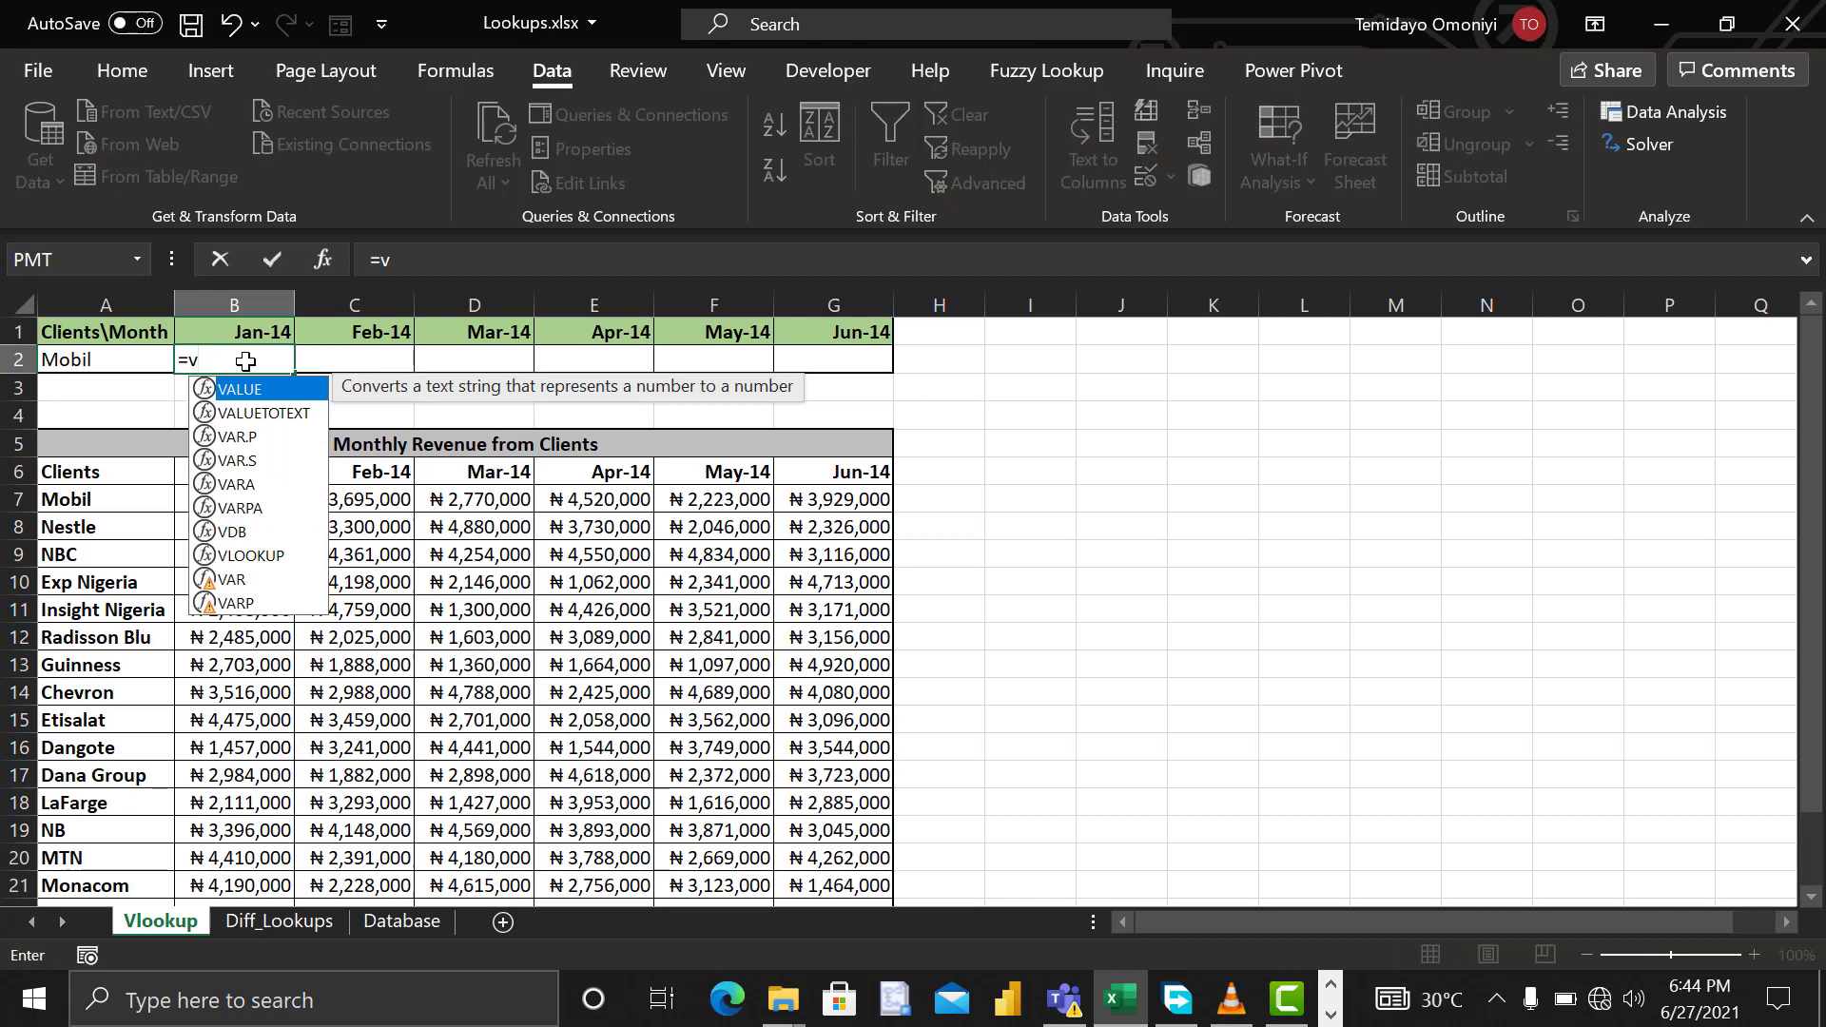
type("loo")
key("Tab")
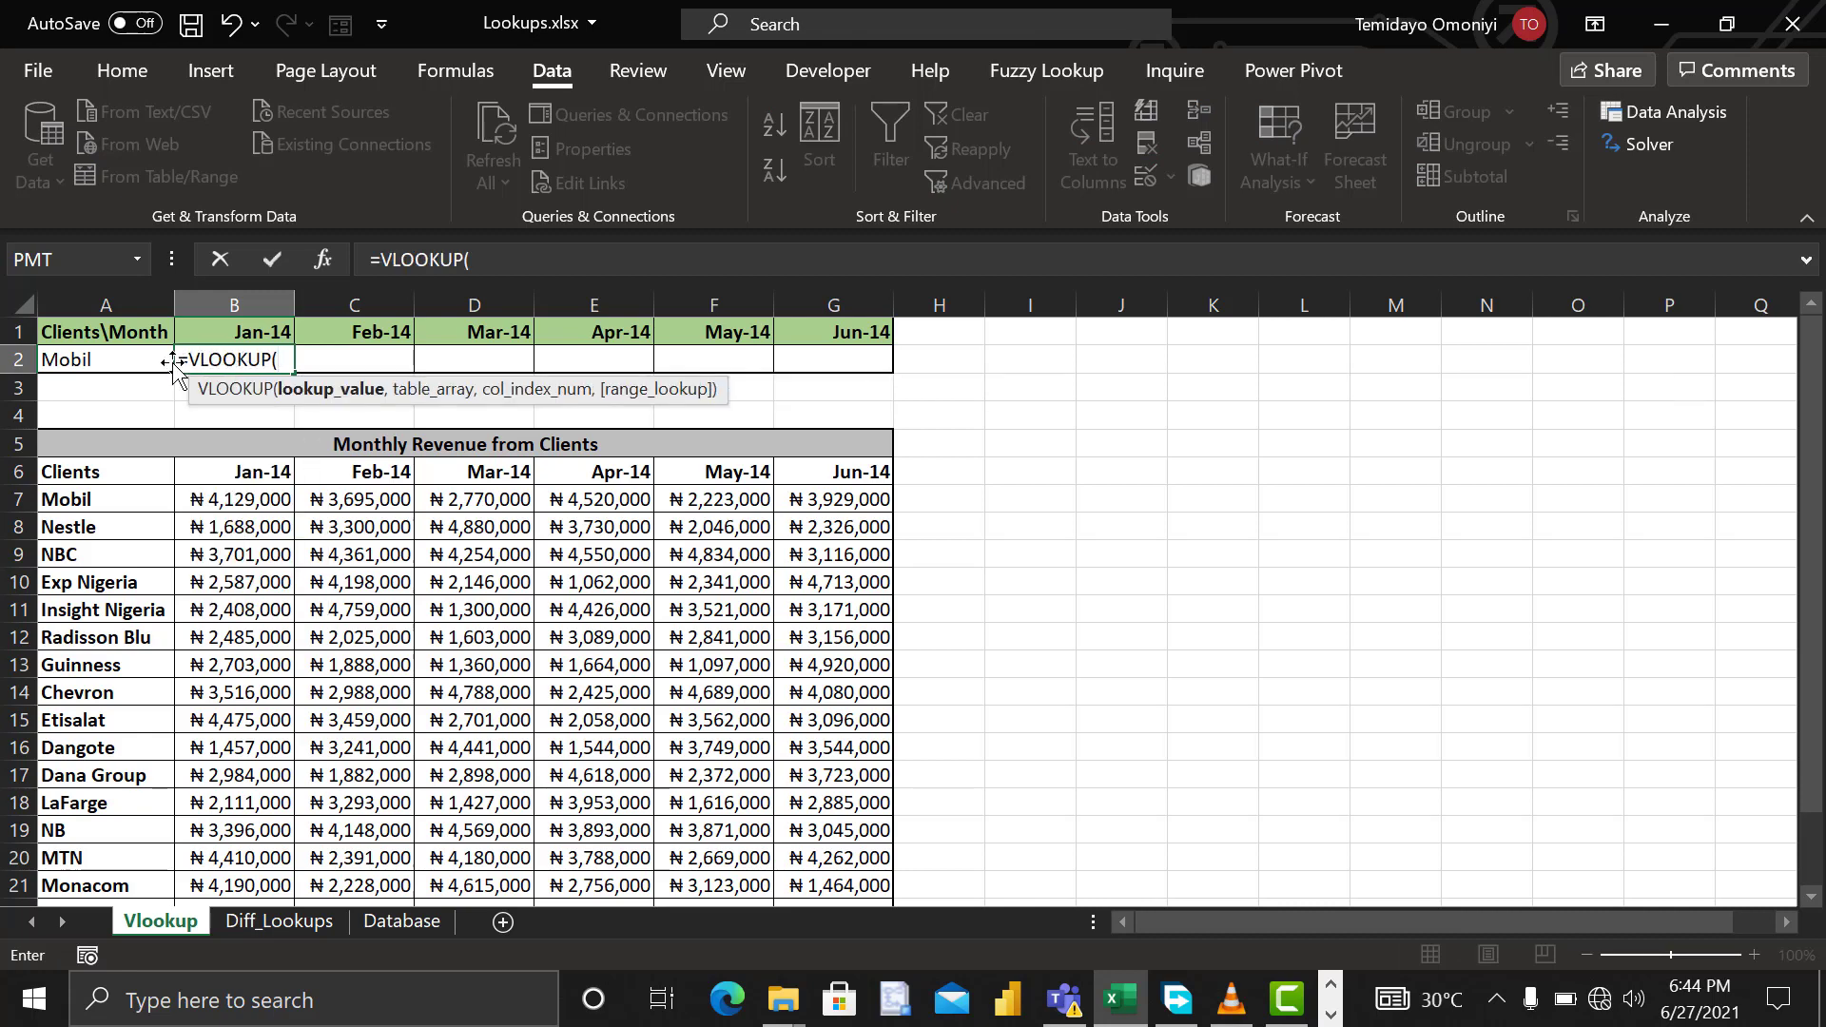
left_click(114, 358)
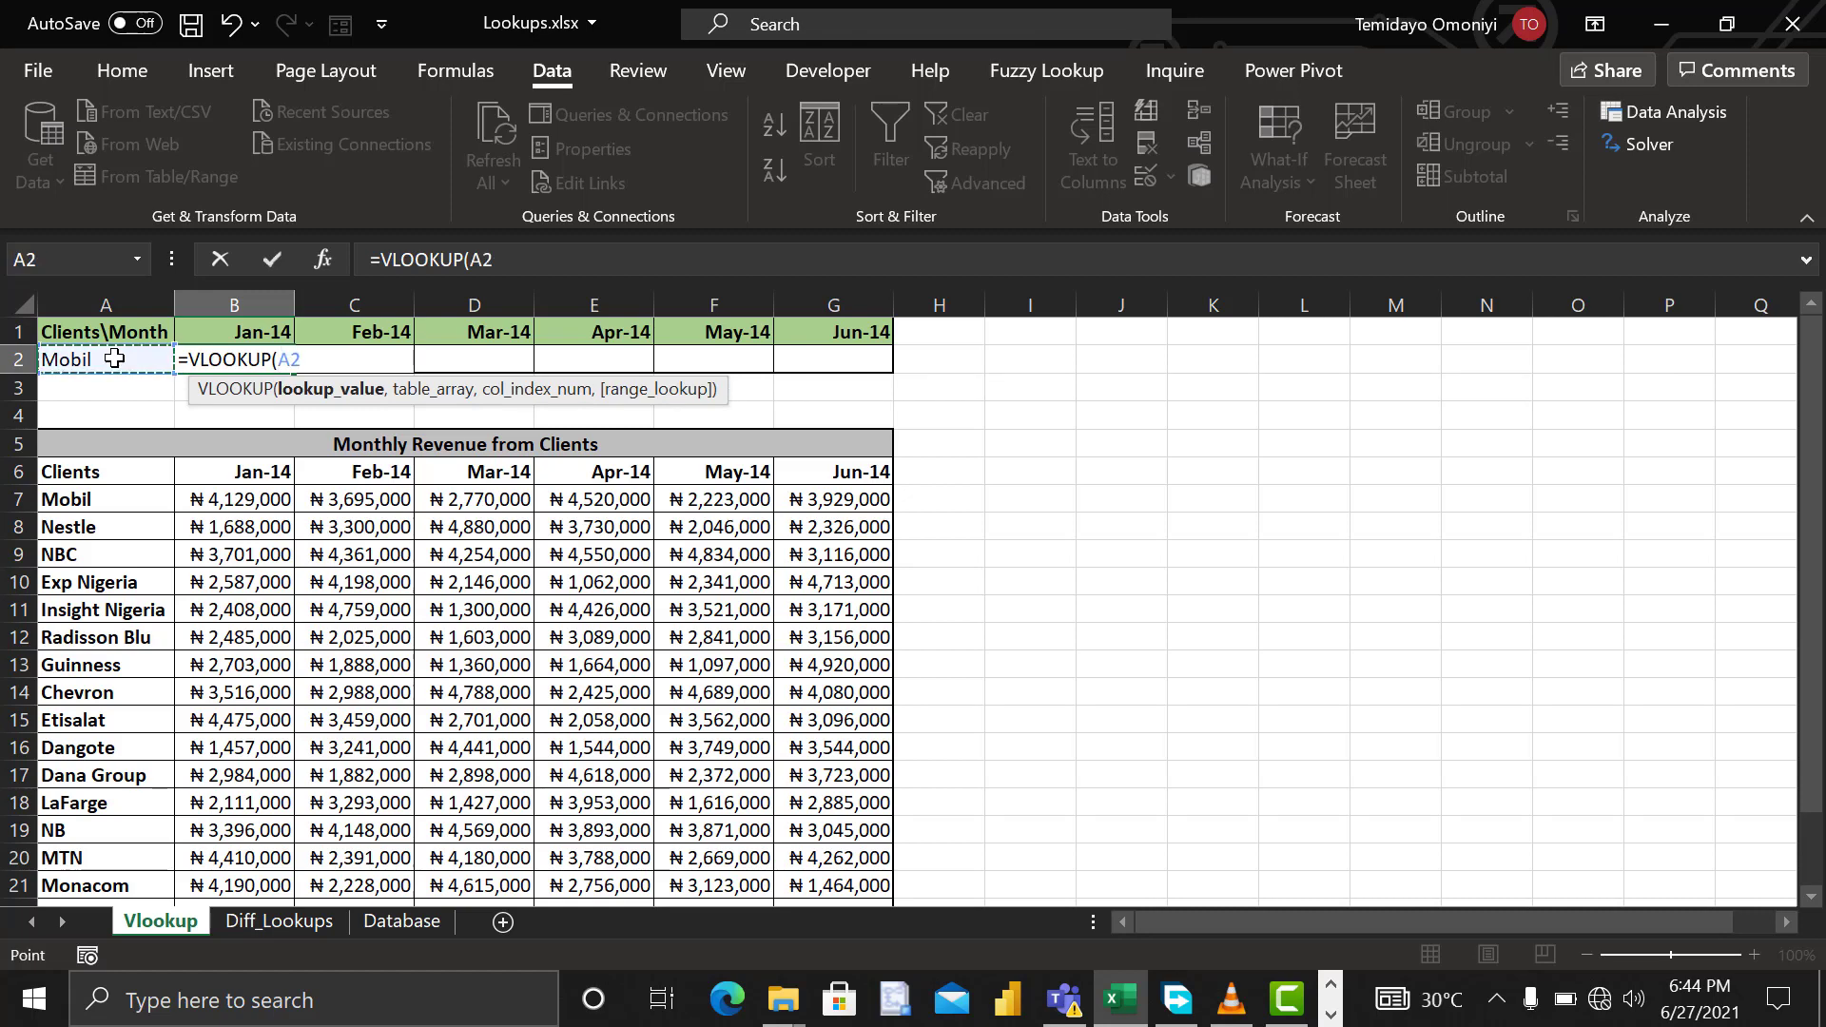
type(",")
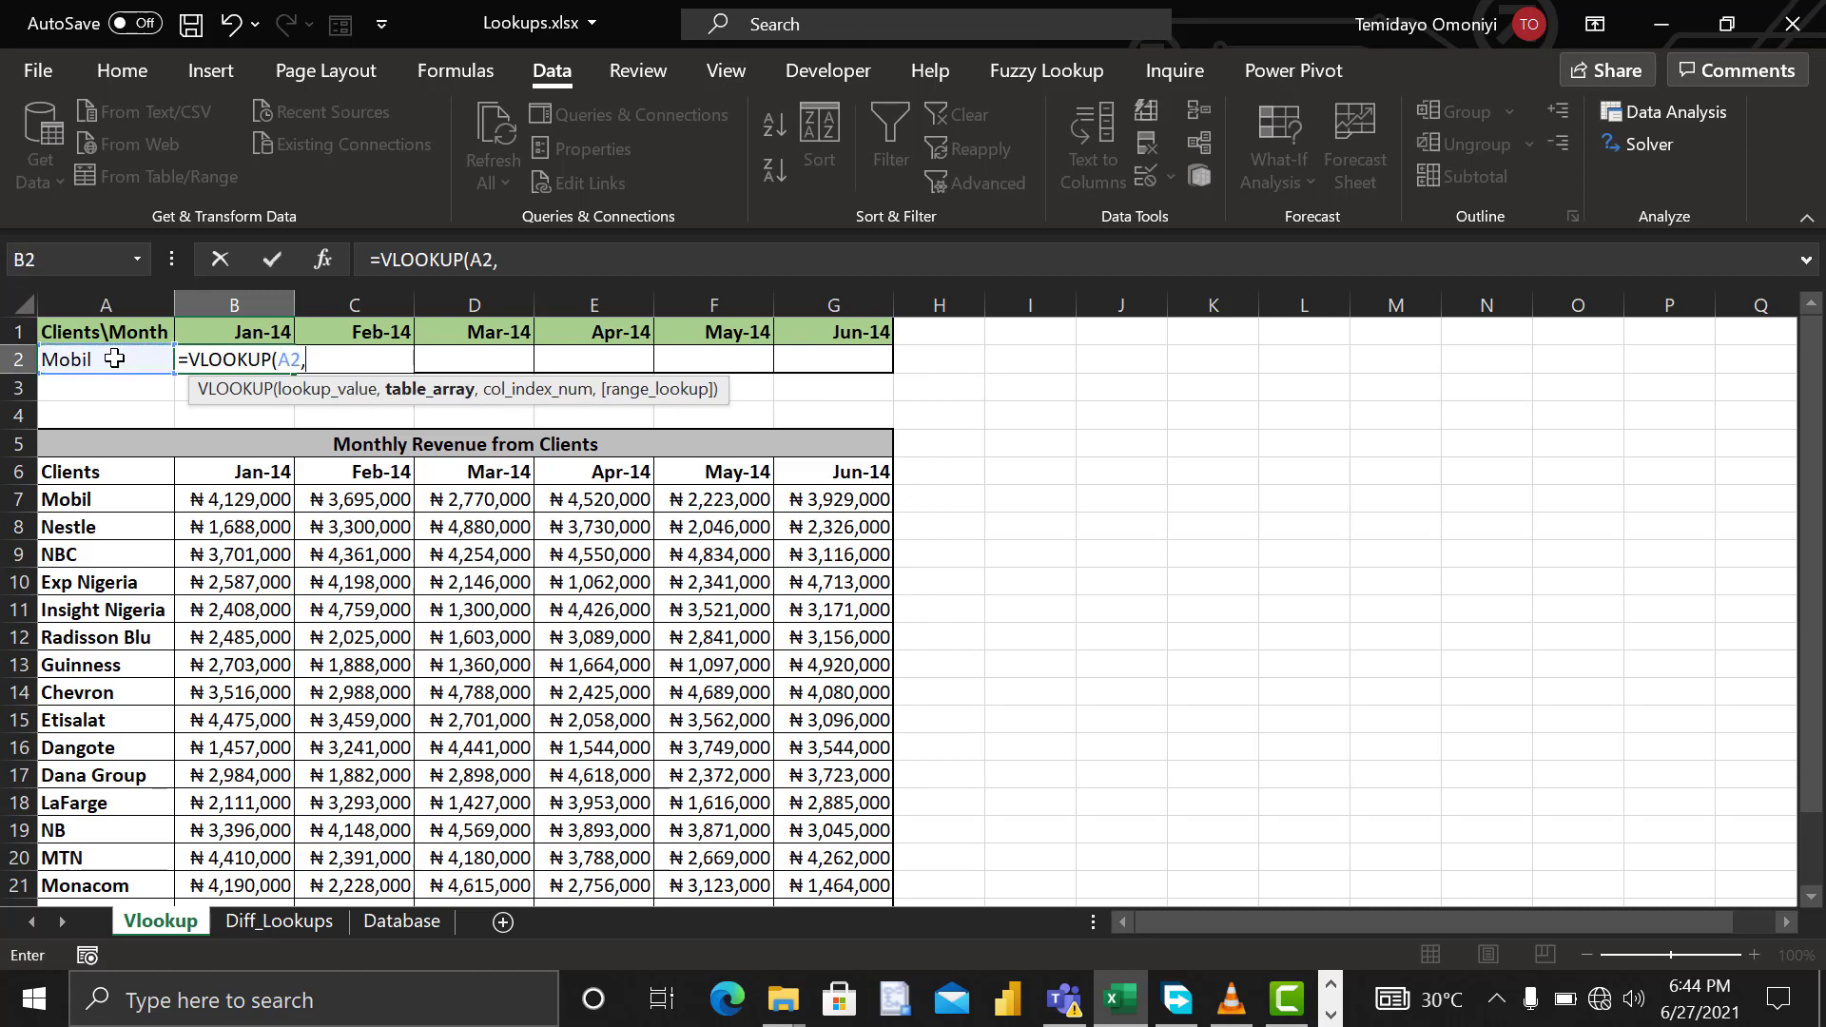
left_click(115, 475)
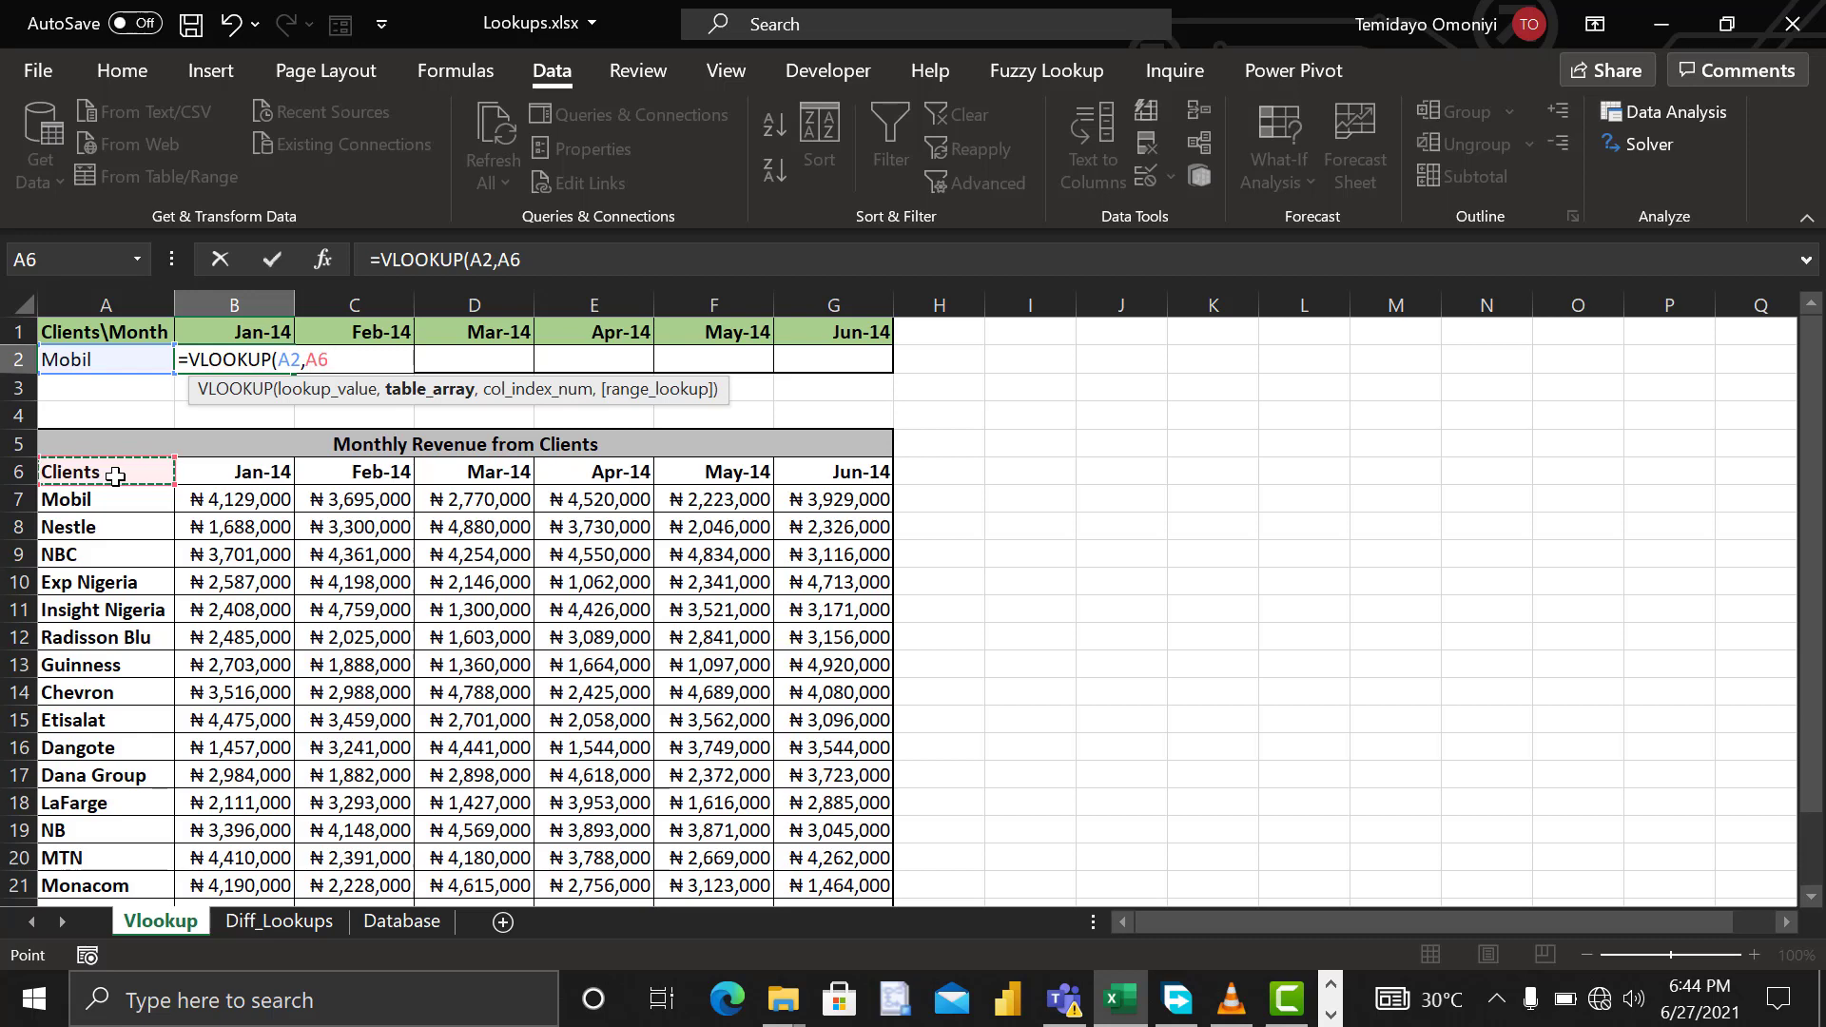
key("ctrl+shift+Right")
key("ctrl+shift+Down")
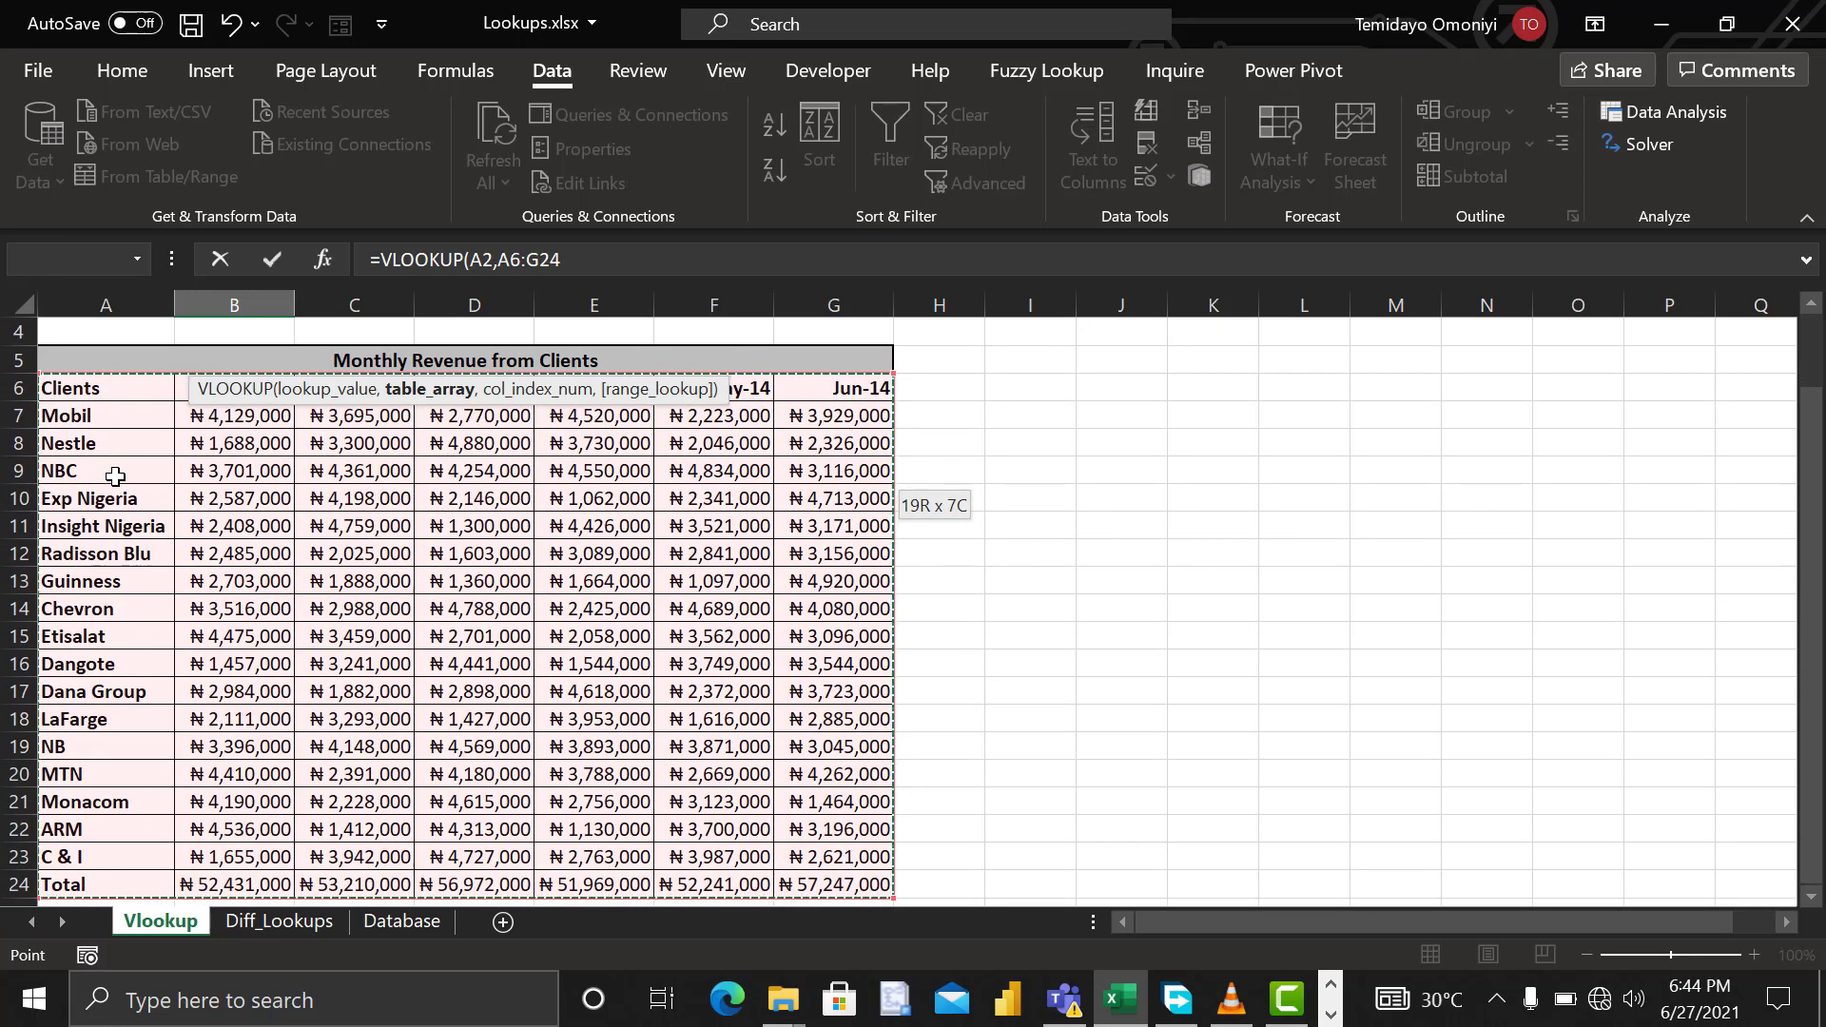
type(",2")
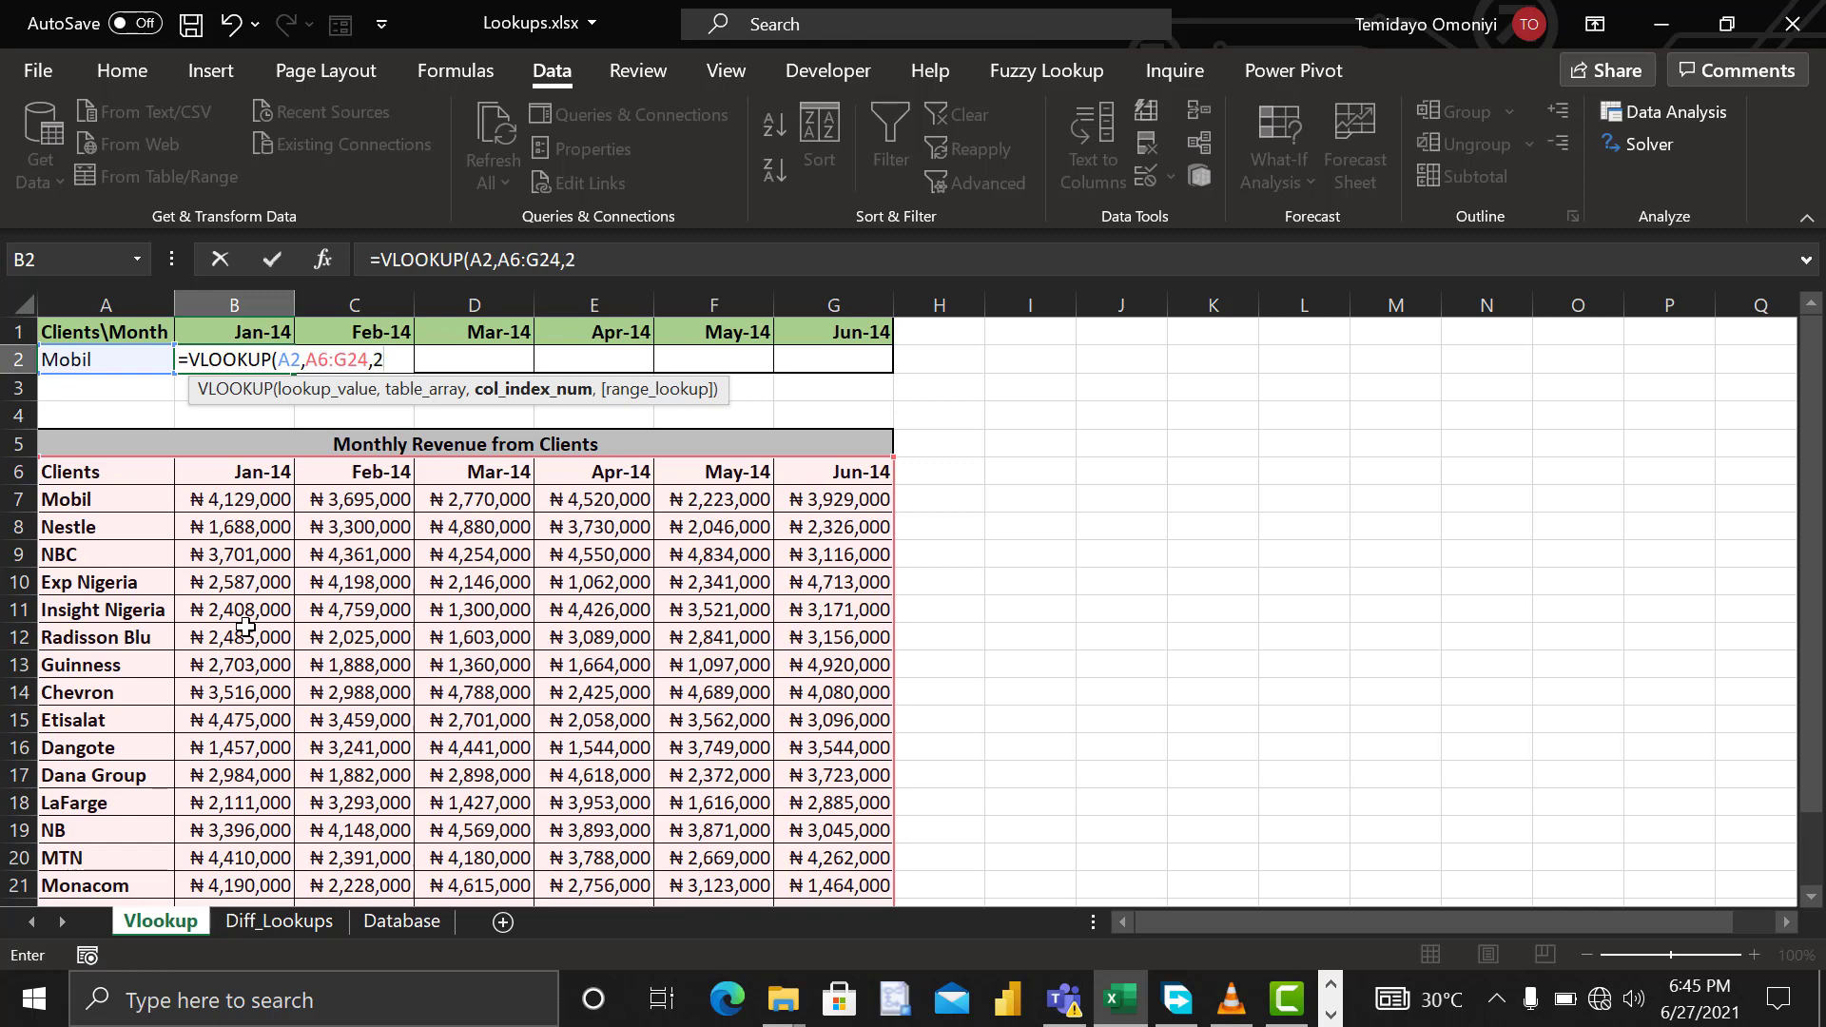
type(",")
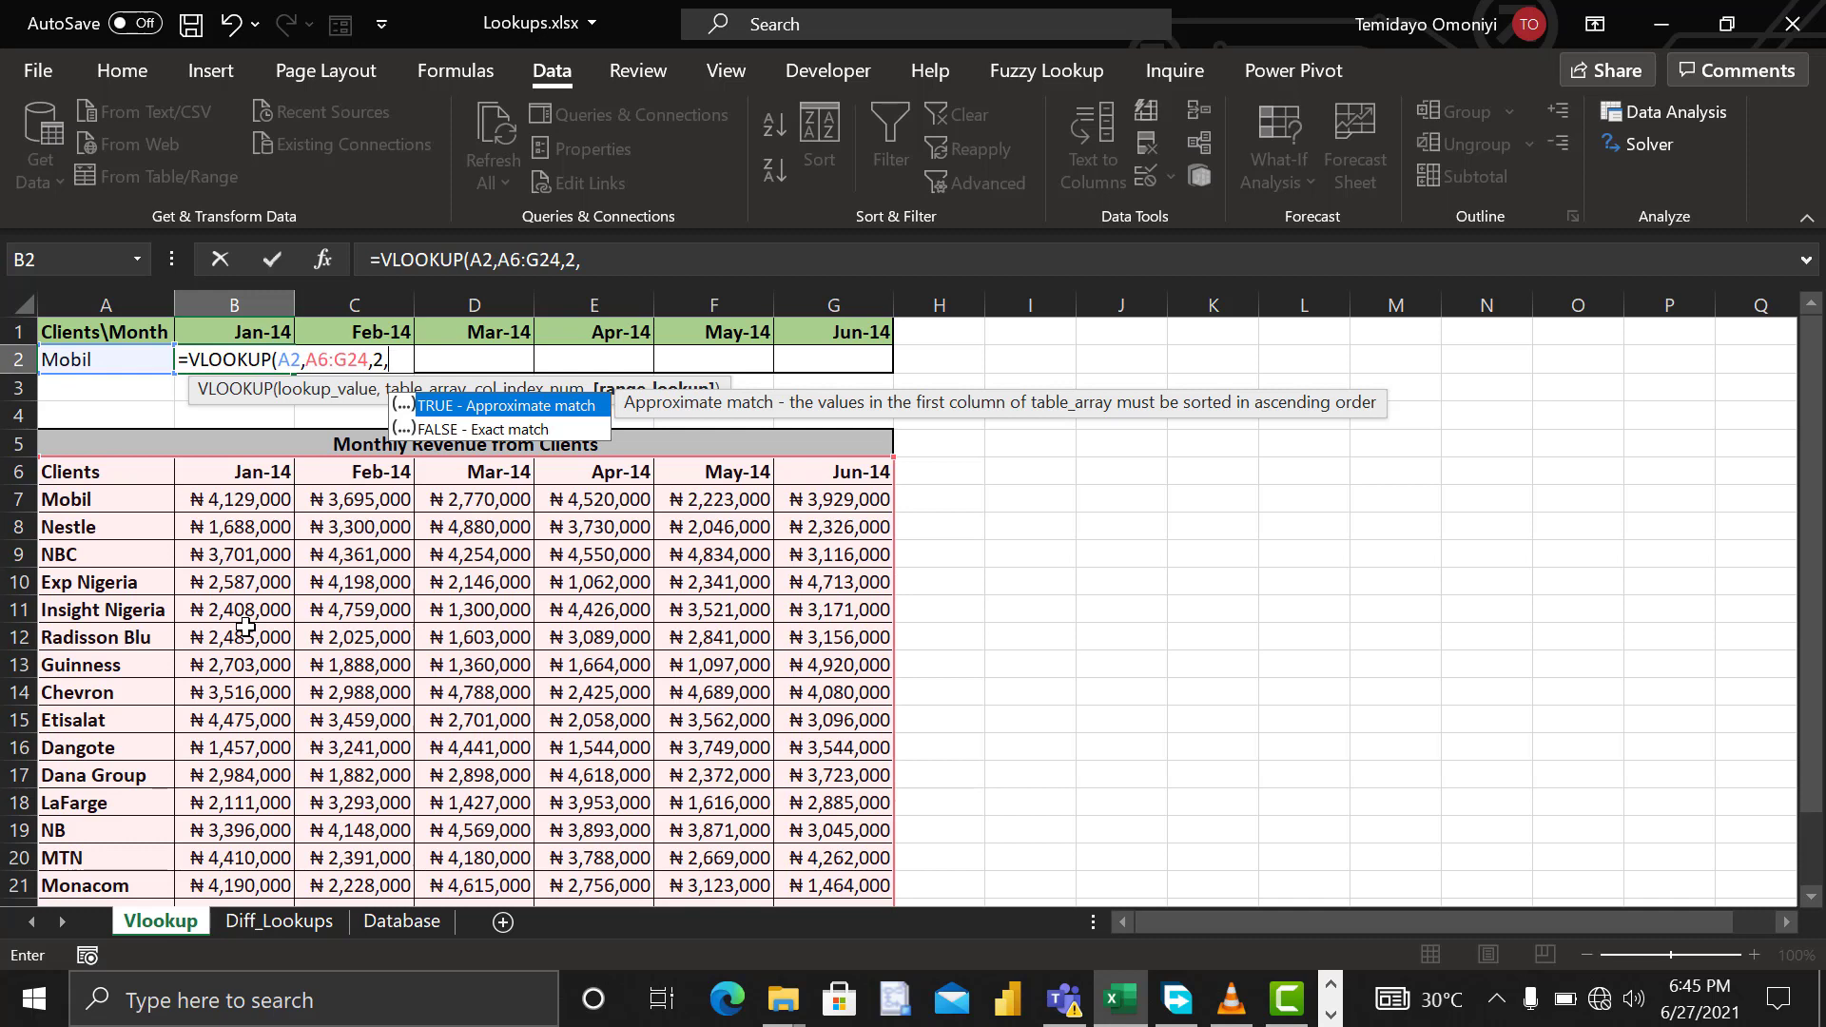
type(")")
key("Return")
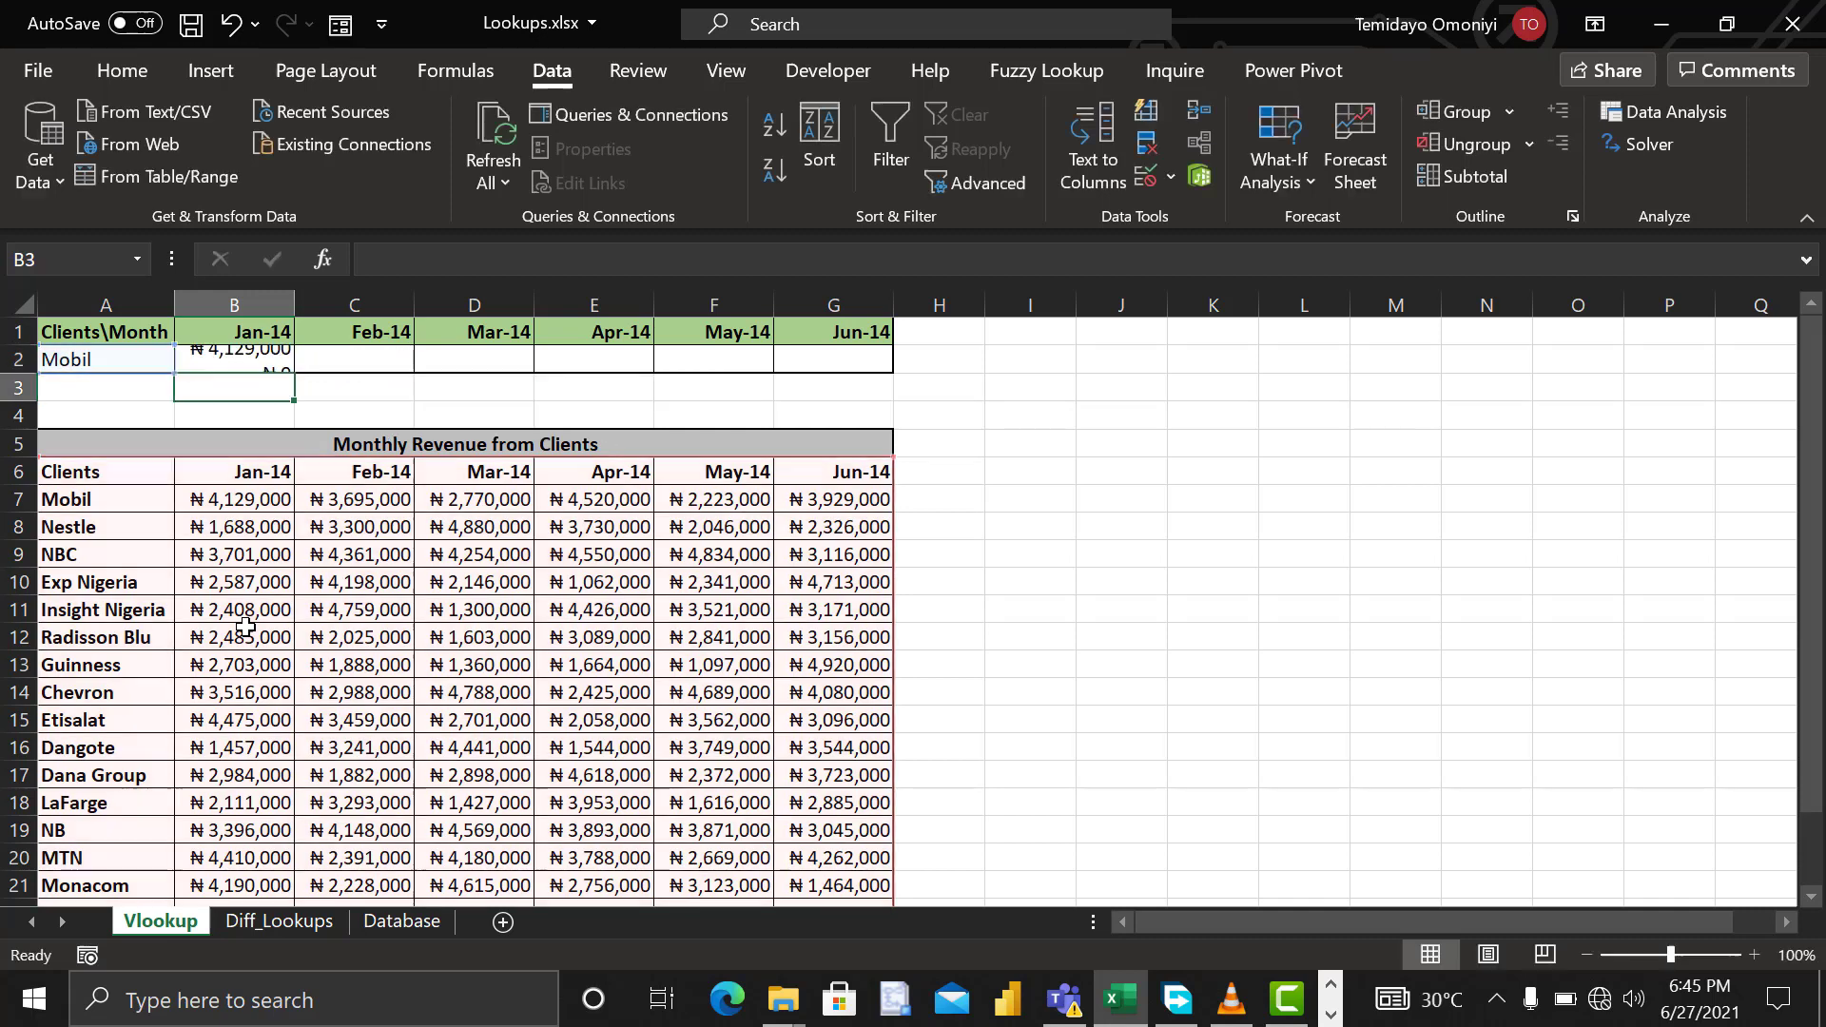
Step: Try filling the B2 formula across to G2, and clear the filled cells C2:G2
left_click(213, 361)
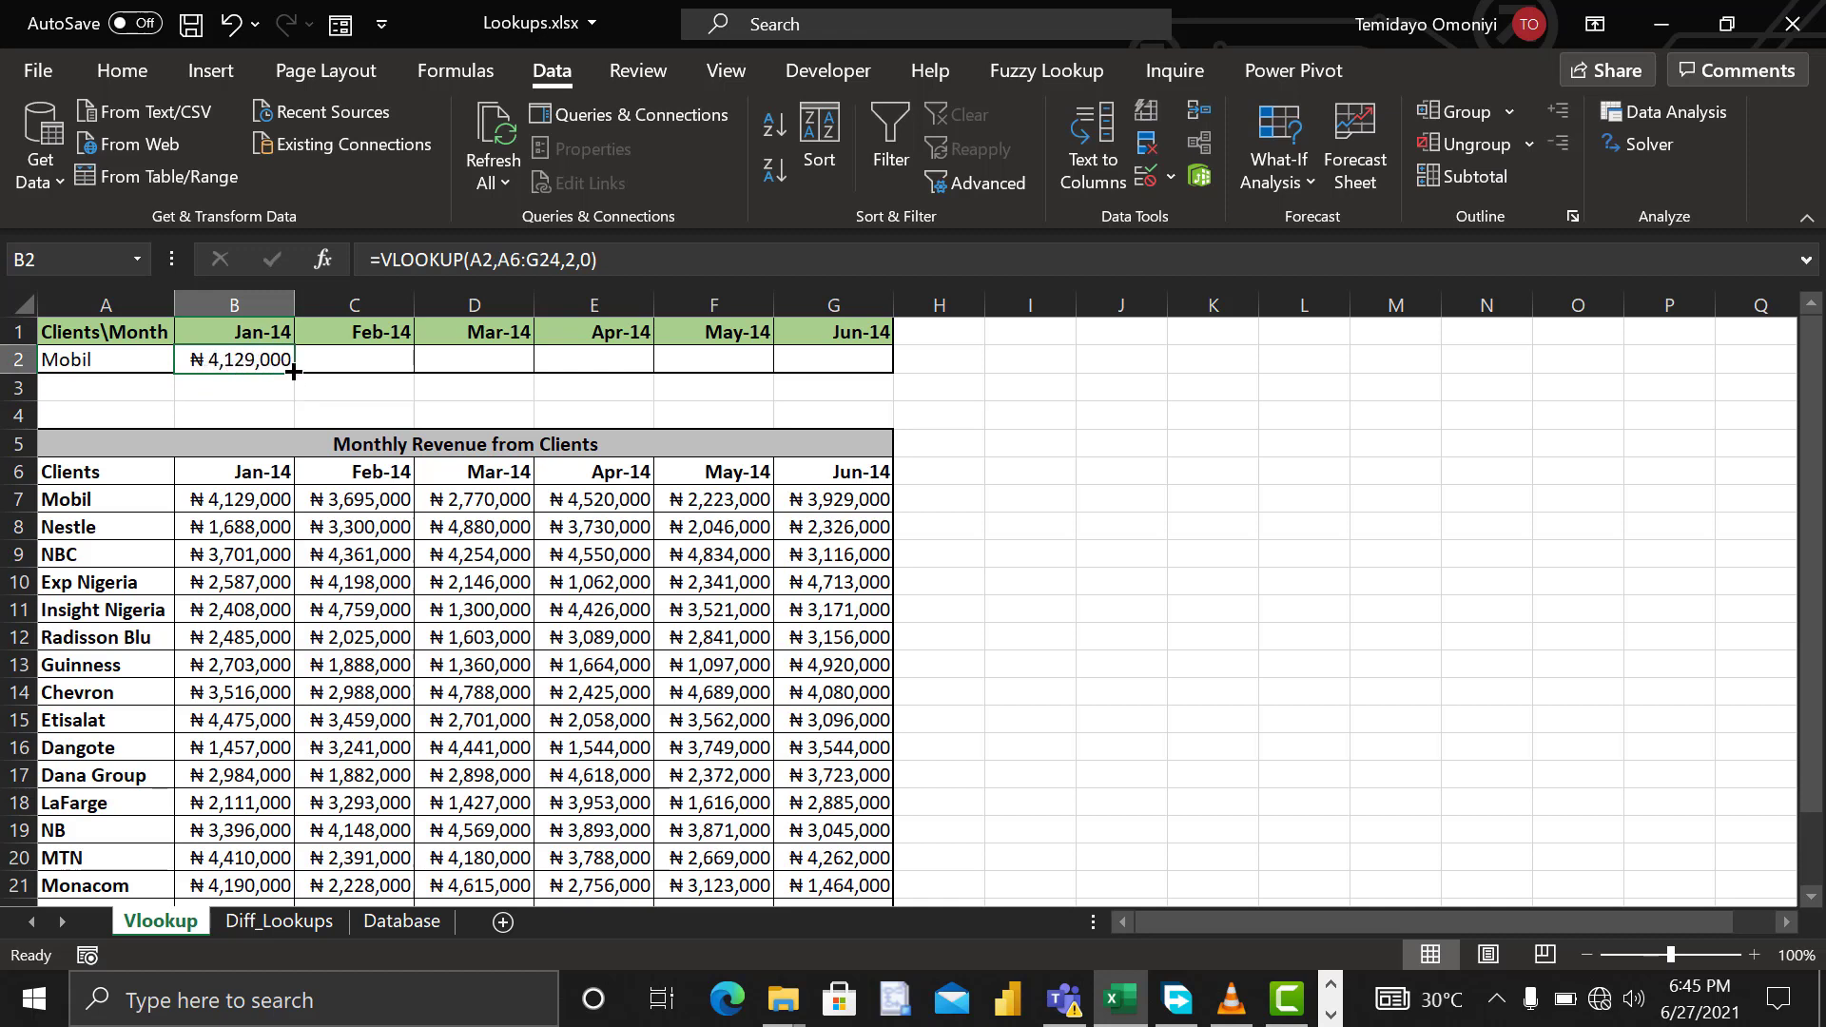
left_click_drag(292, 372, 856, 379)
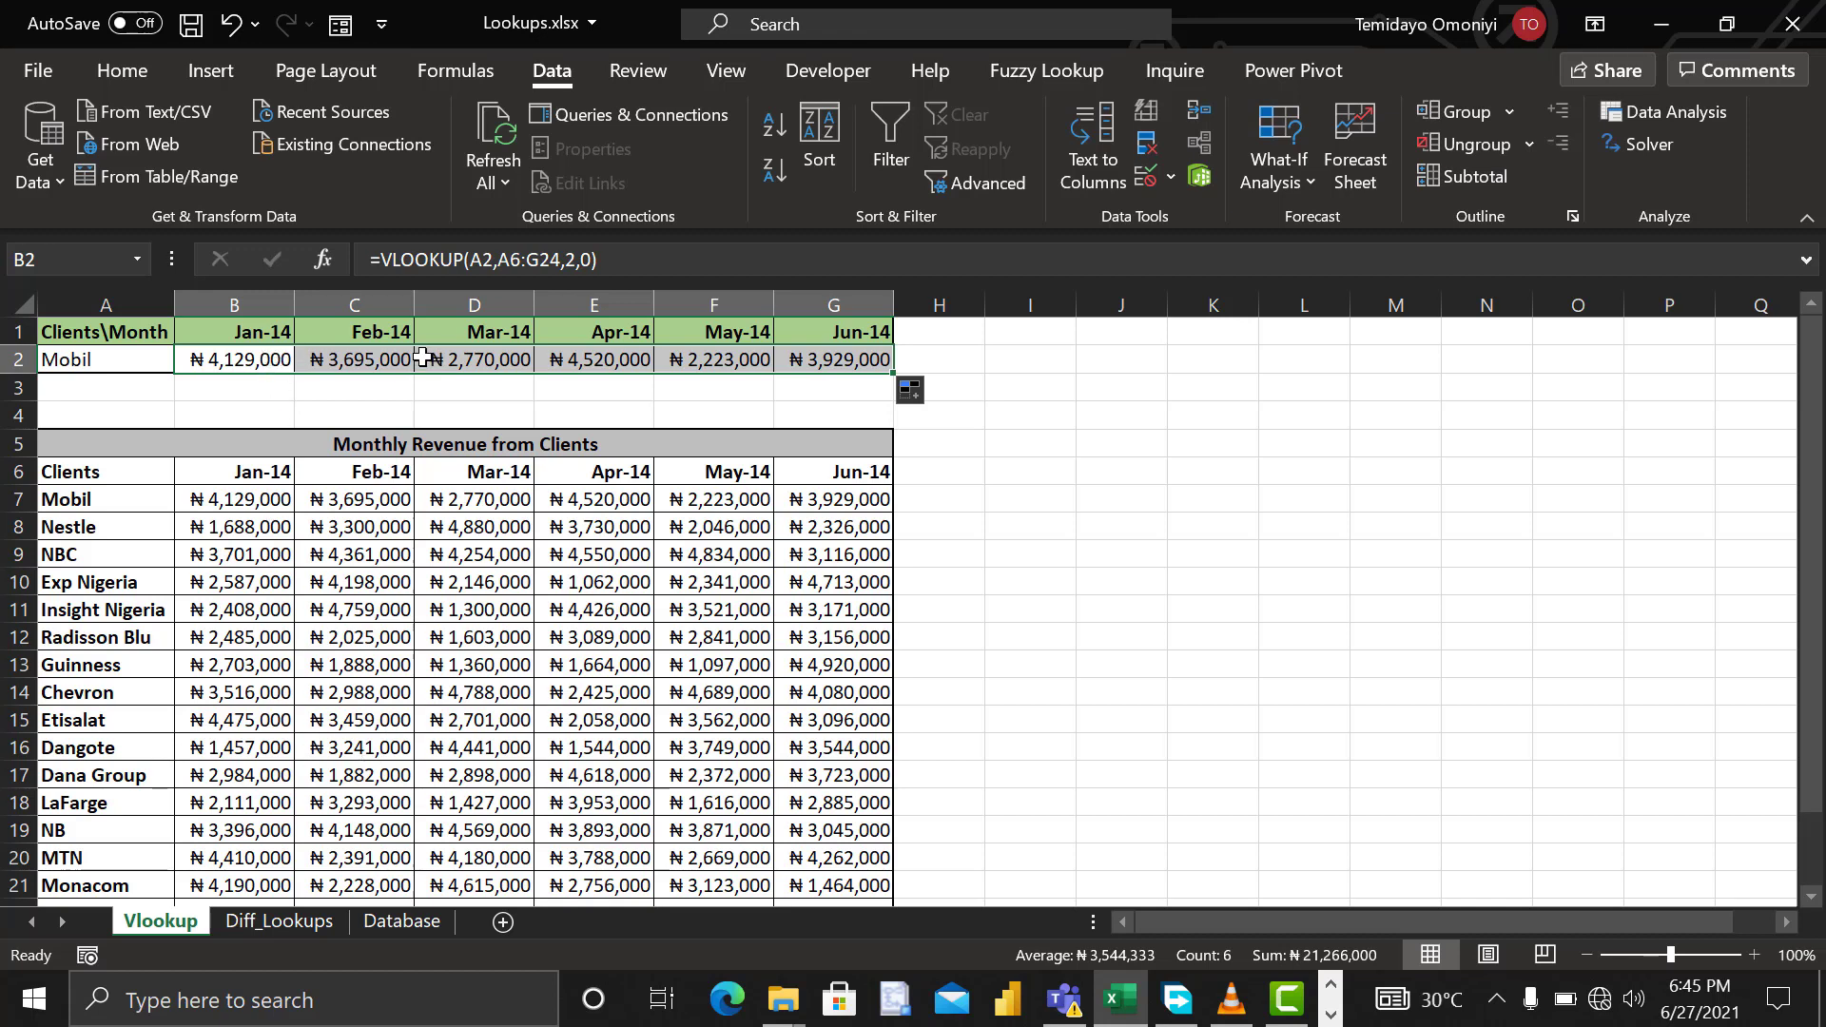
left_click(368, 358)
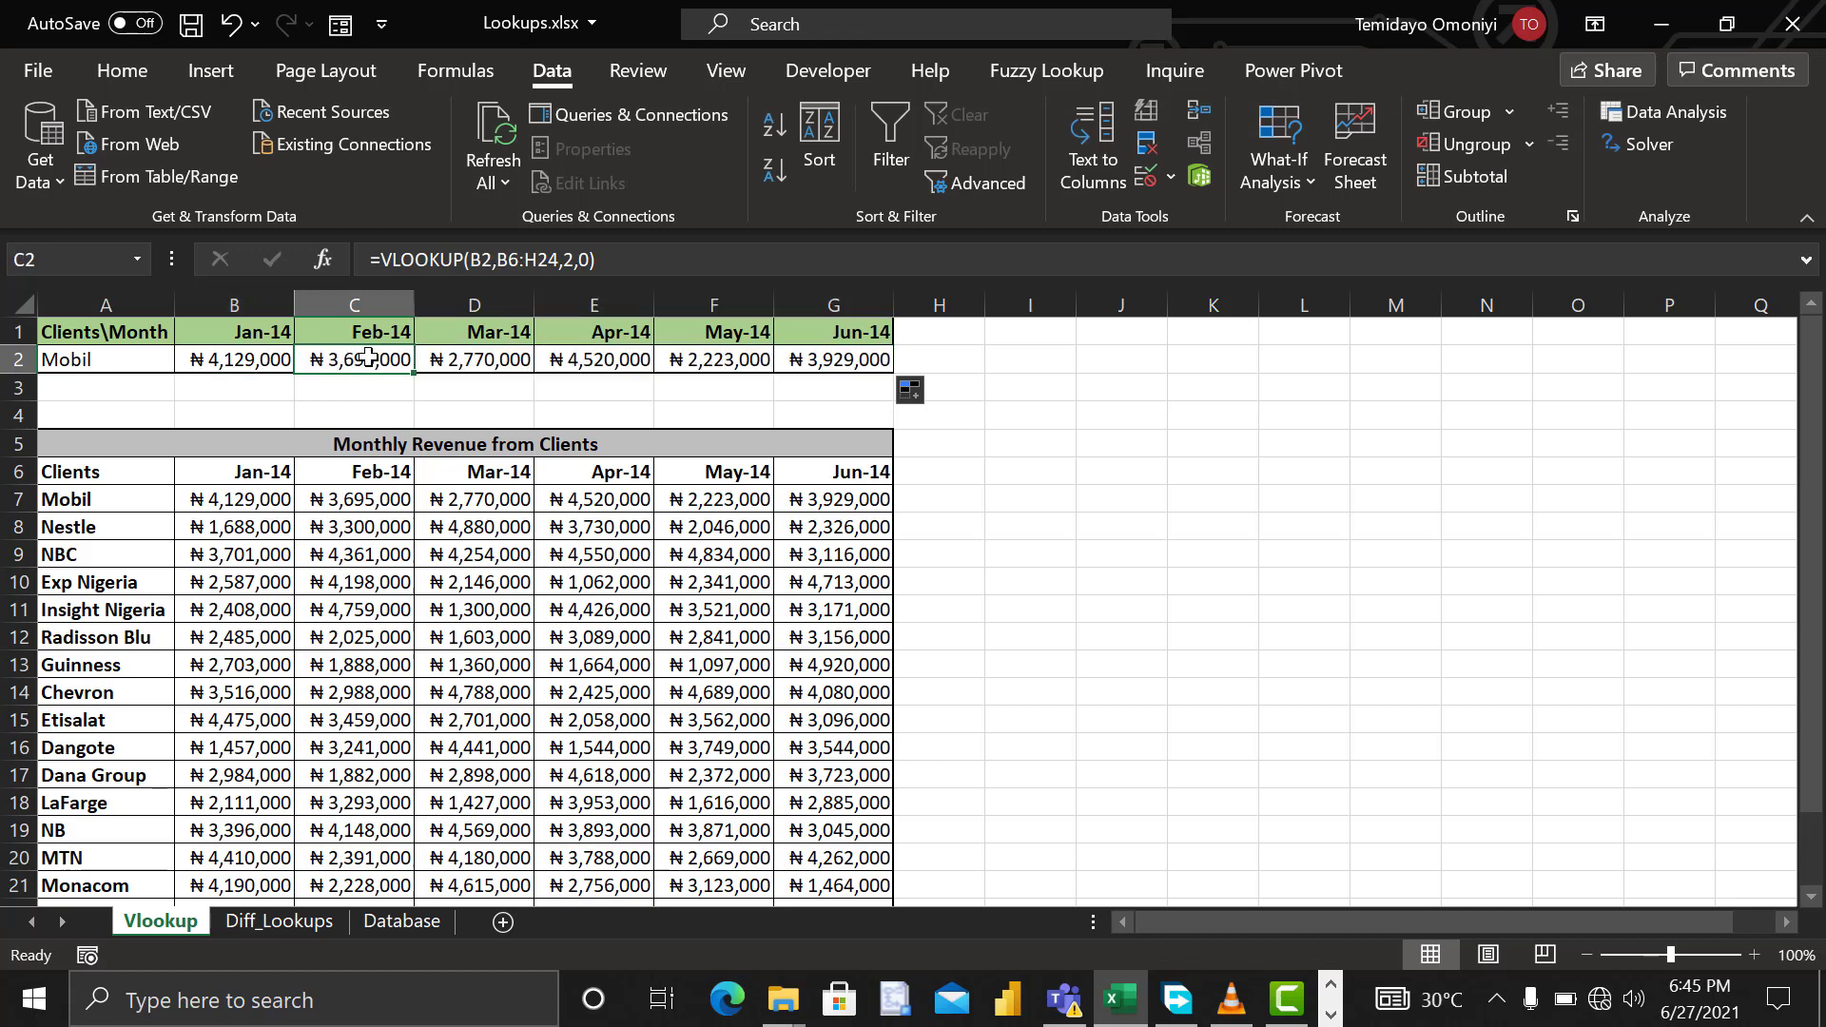
key("ctrl+shift+Right")
key("Delete")
Step: Copy the B2 formula text into C2 and change its column index to 3 for the Feb-14 lookup
left_click(218, 358)
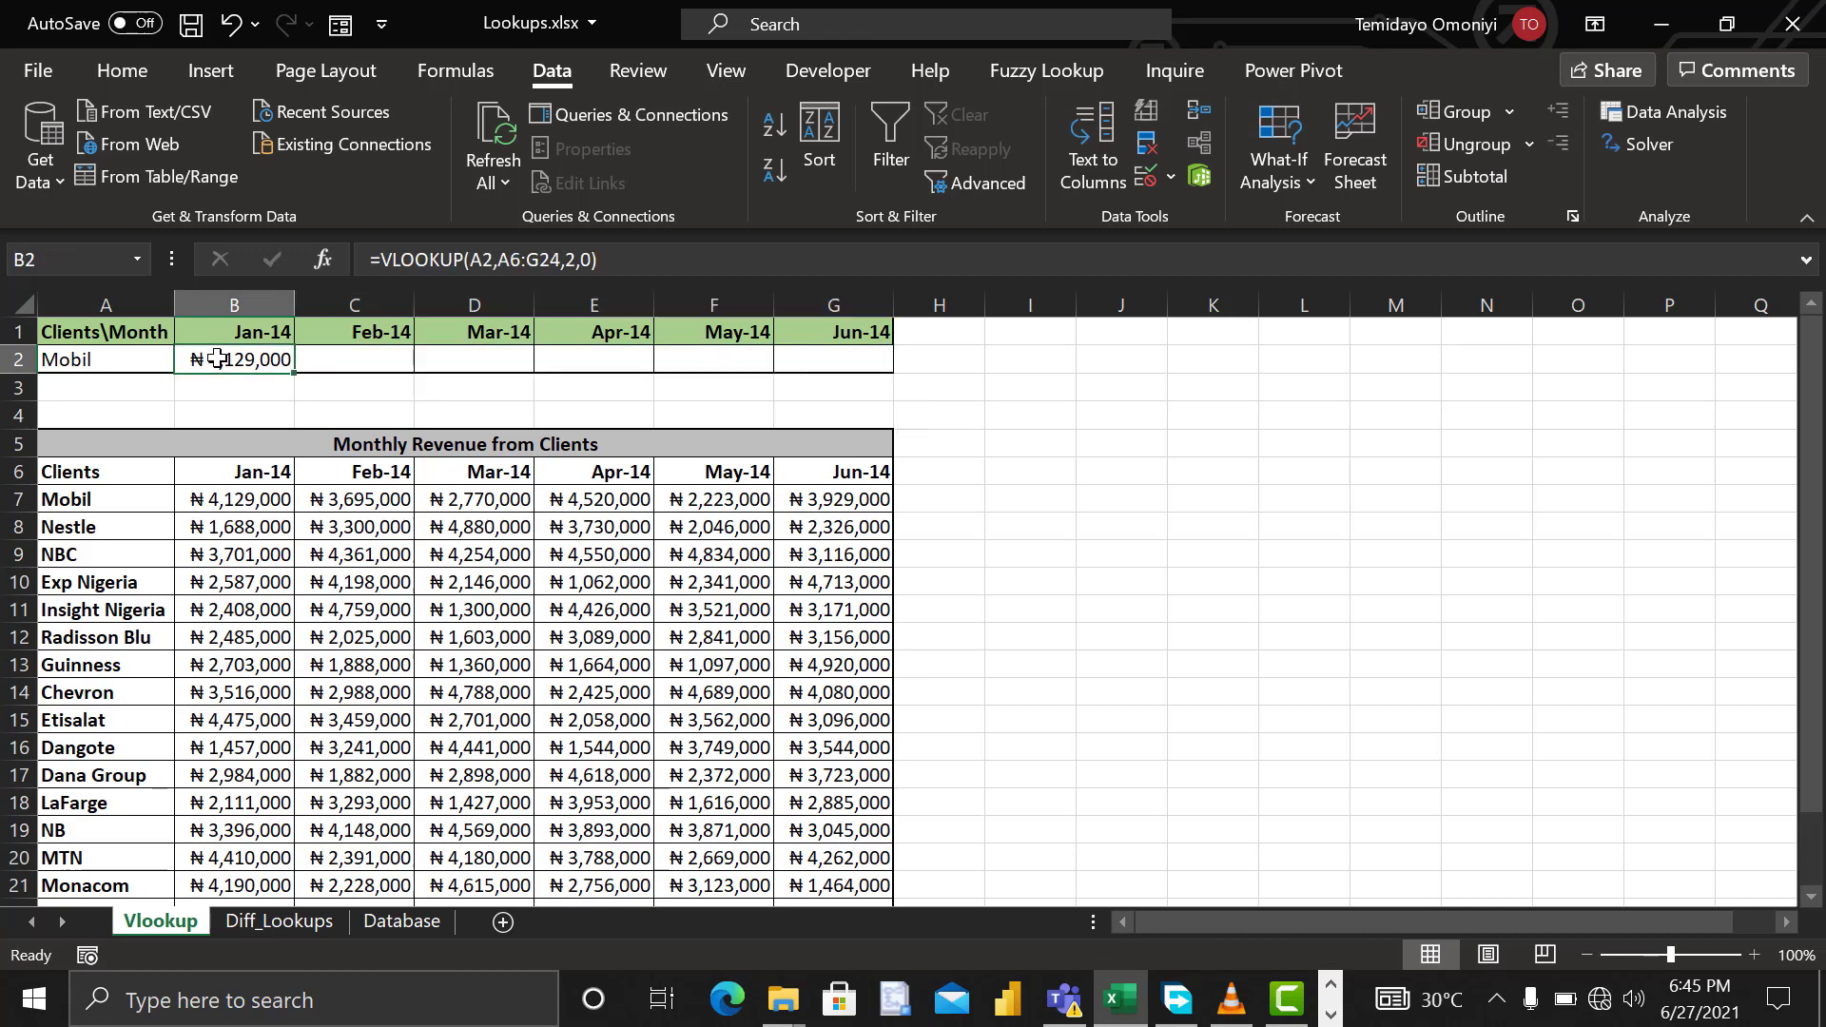
left_click(633, 264)
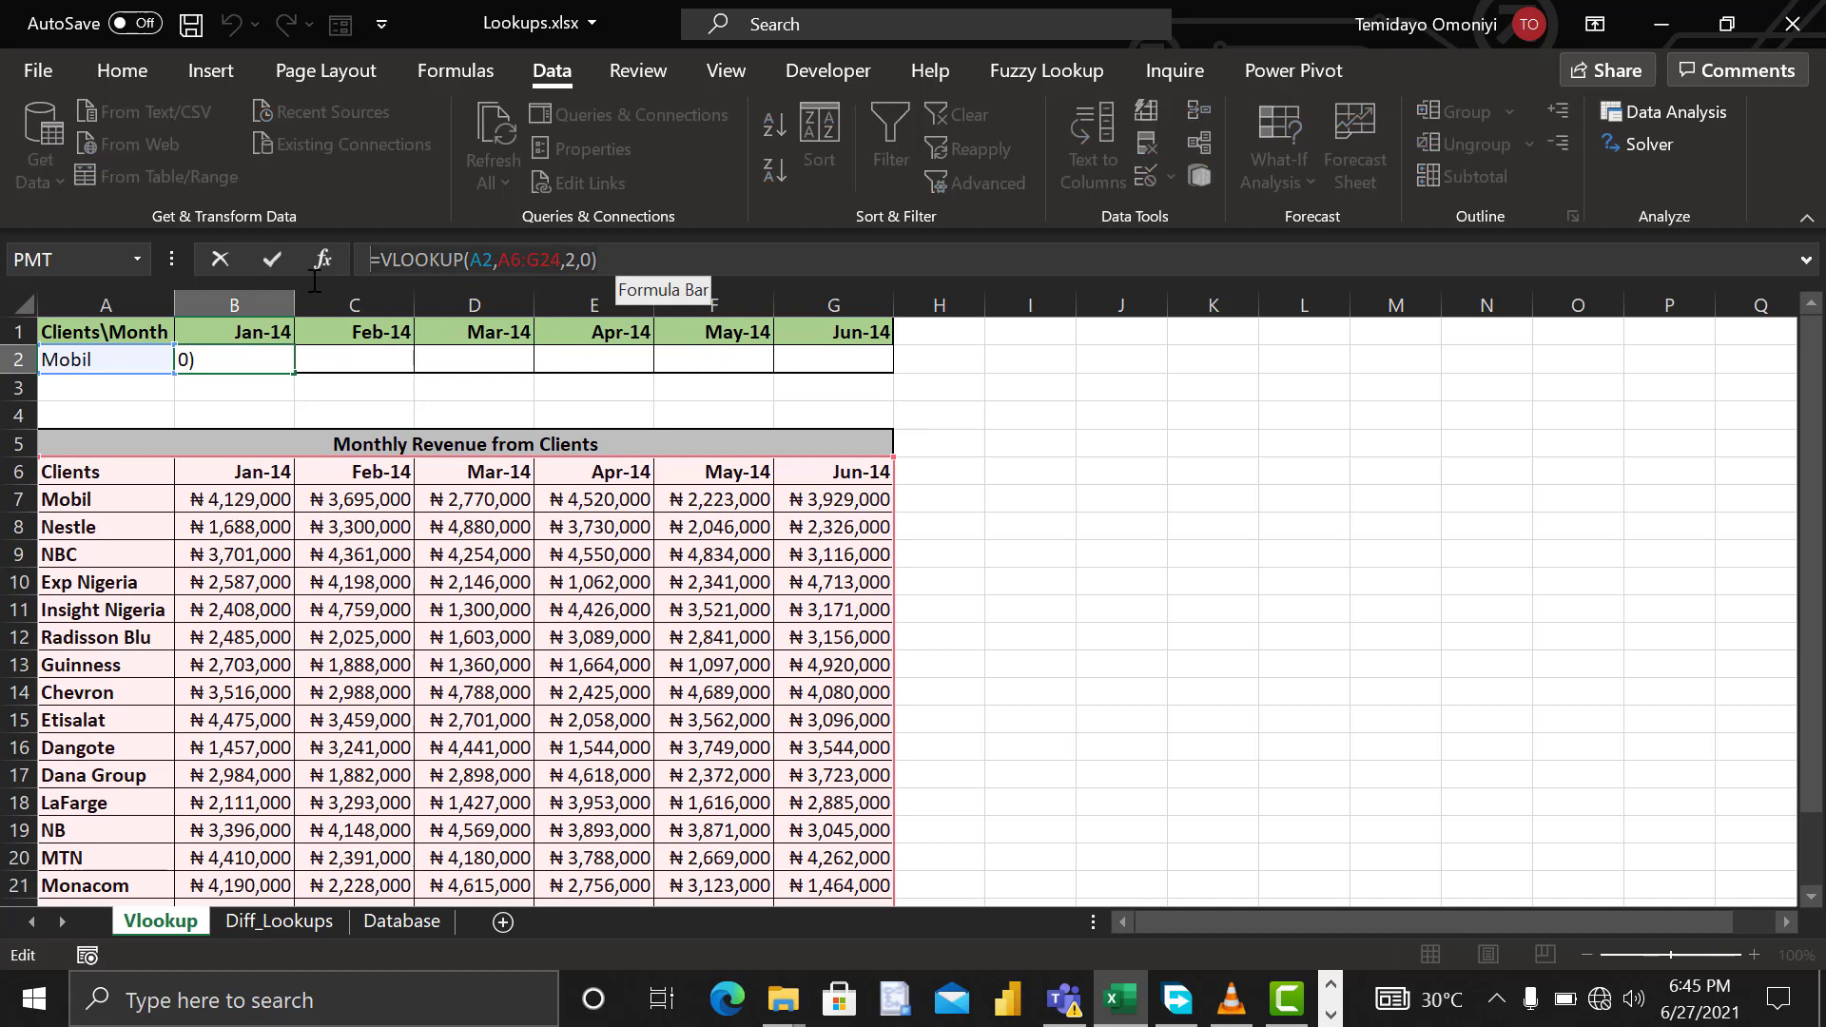
key("Escape")
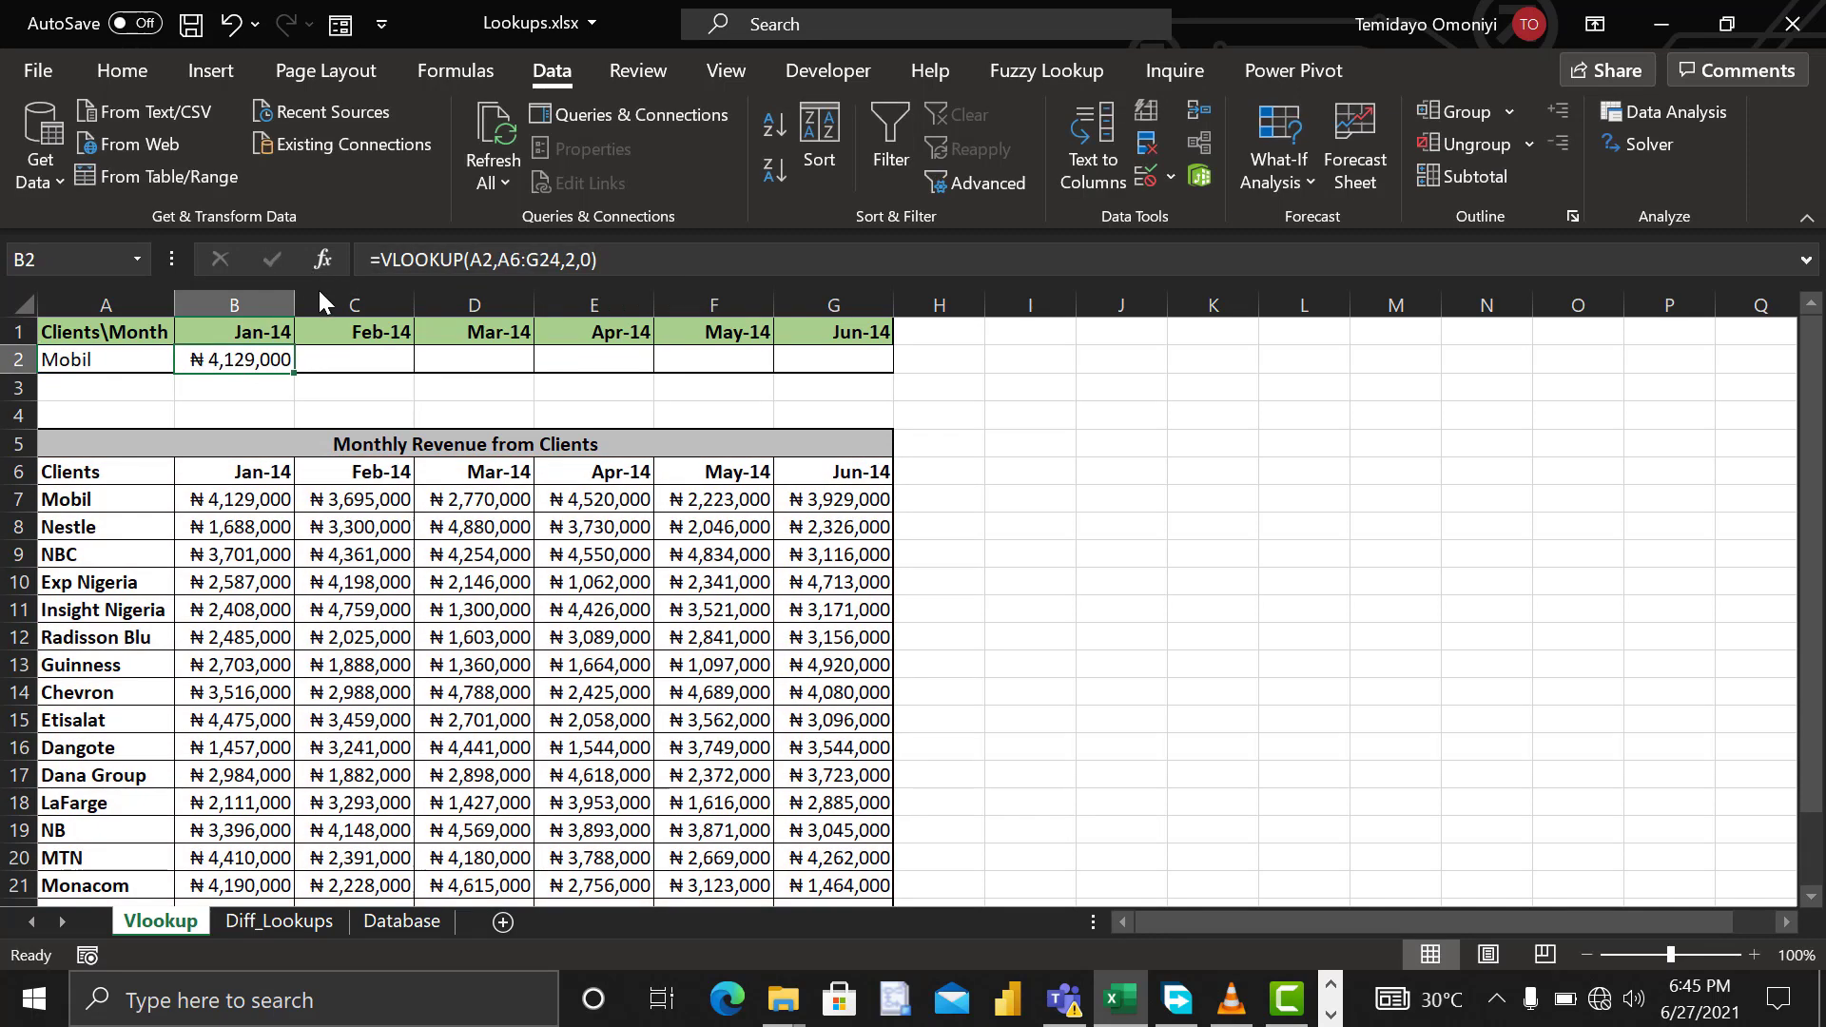
left_click(352, 354)
key("ctrl+v")
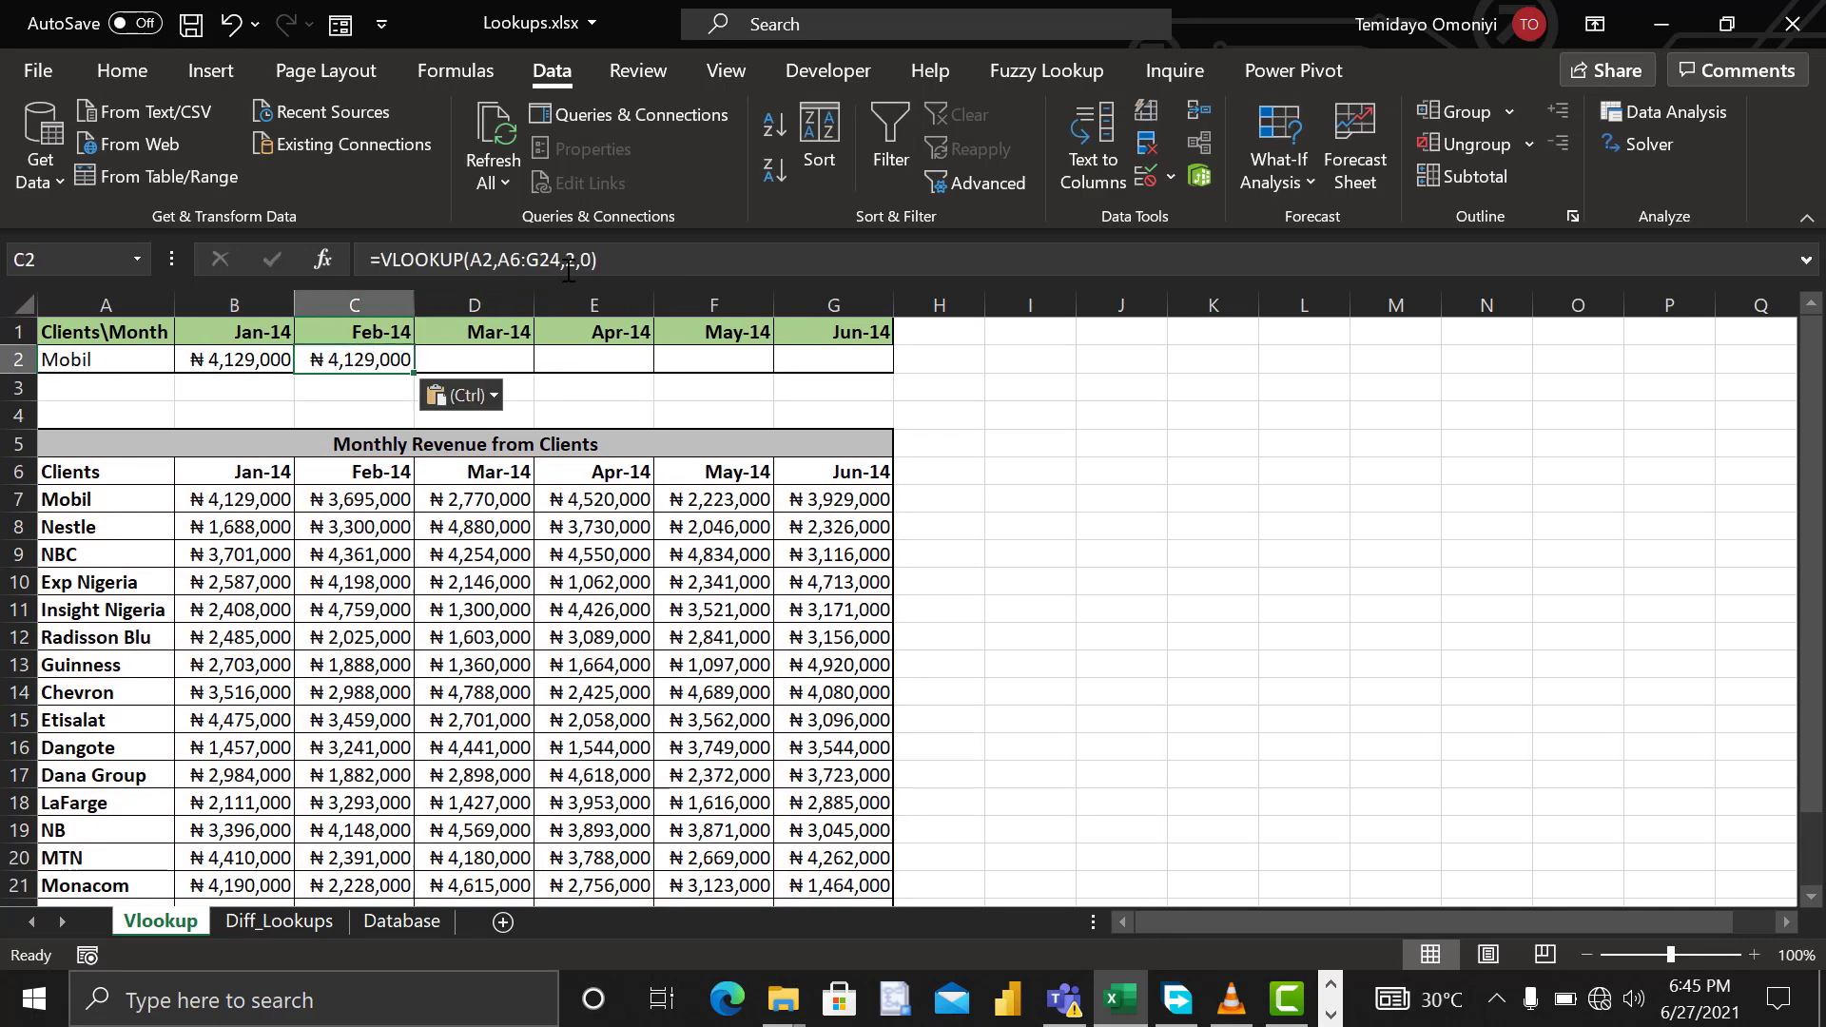
left_click(578, 259)
key("BackSpace")
type("3")
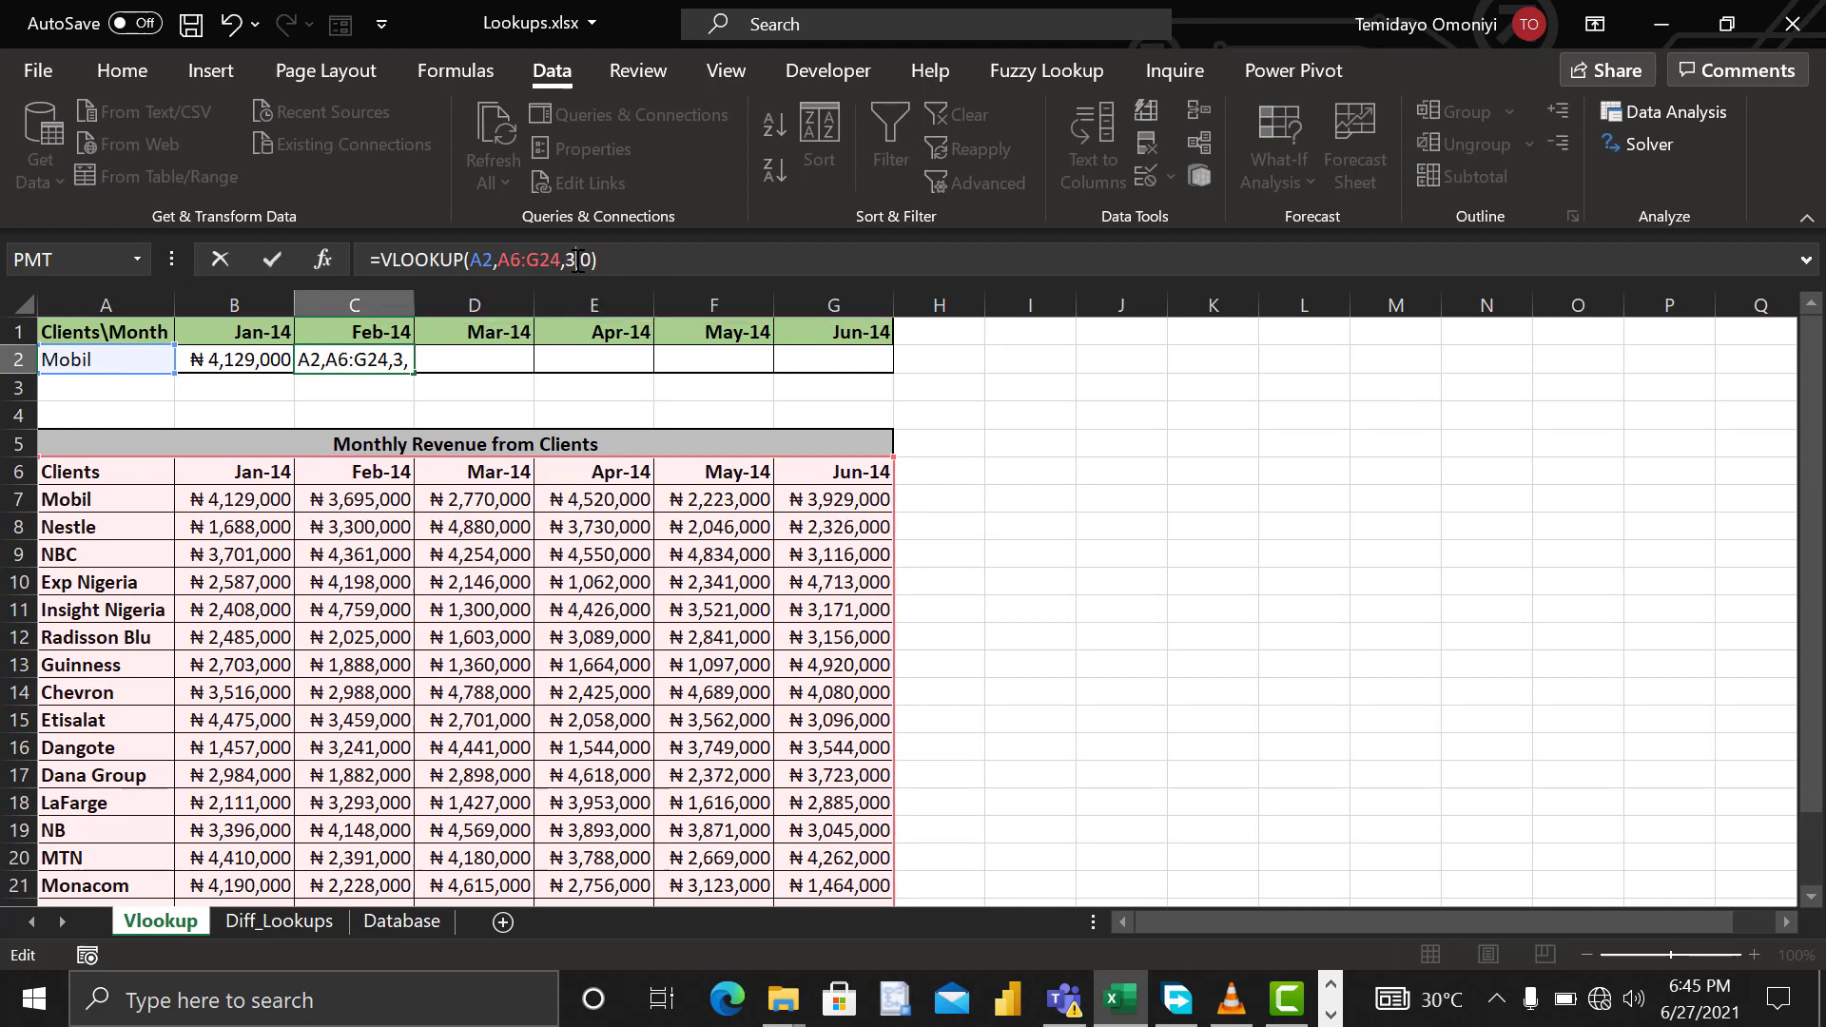
key("Return")
Step: Paste the copied VLOOKUP formula into D2 and set its column index to 4 for Mar-14
left_click(483, 360)
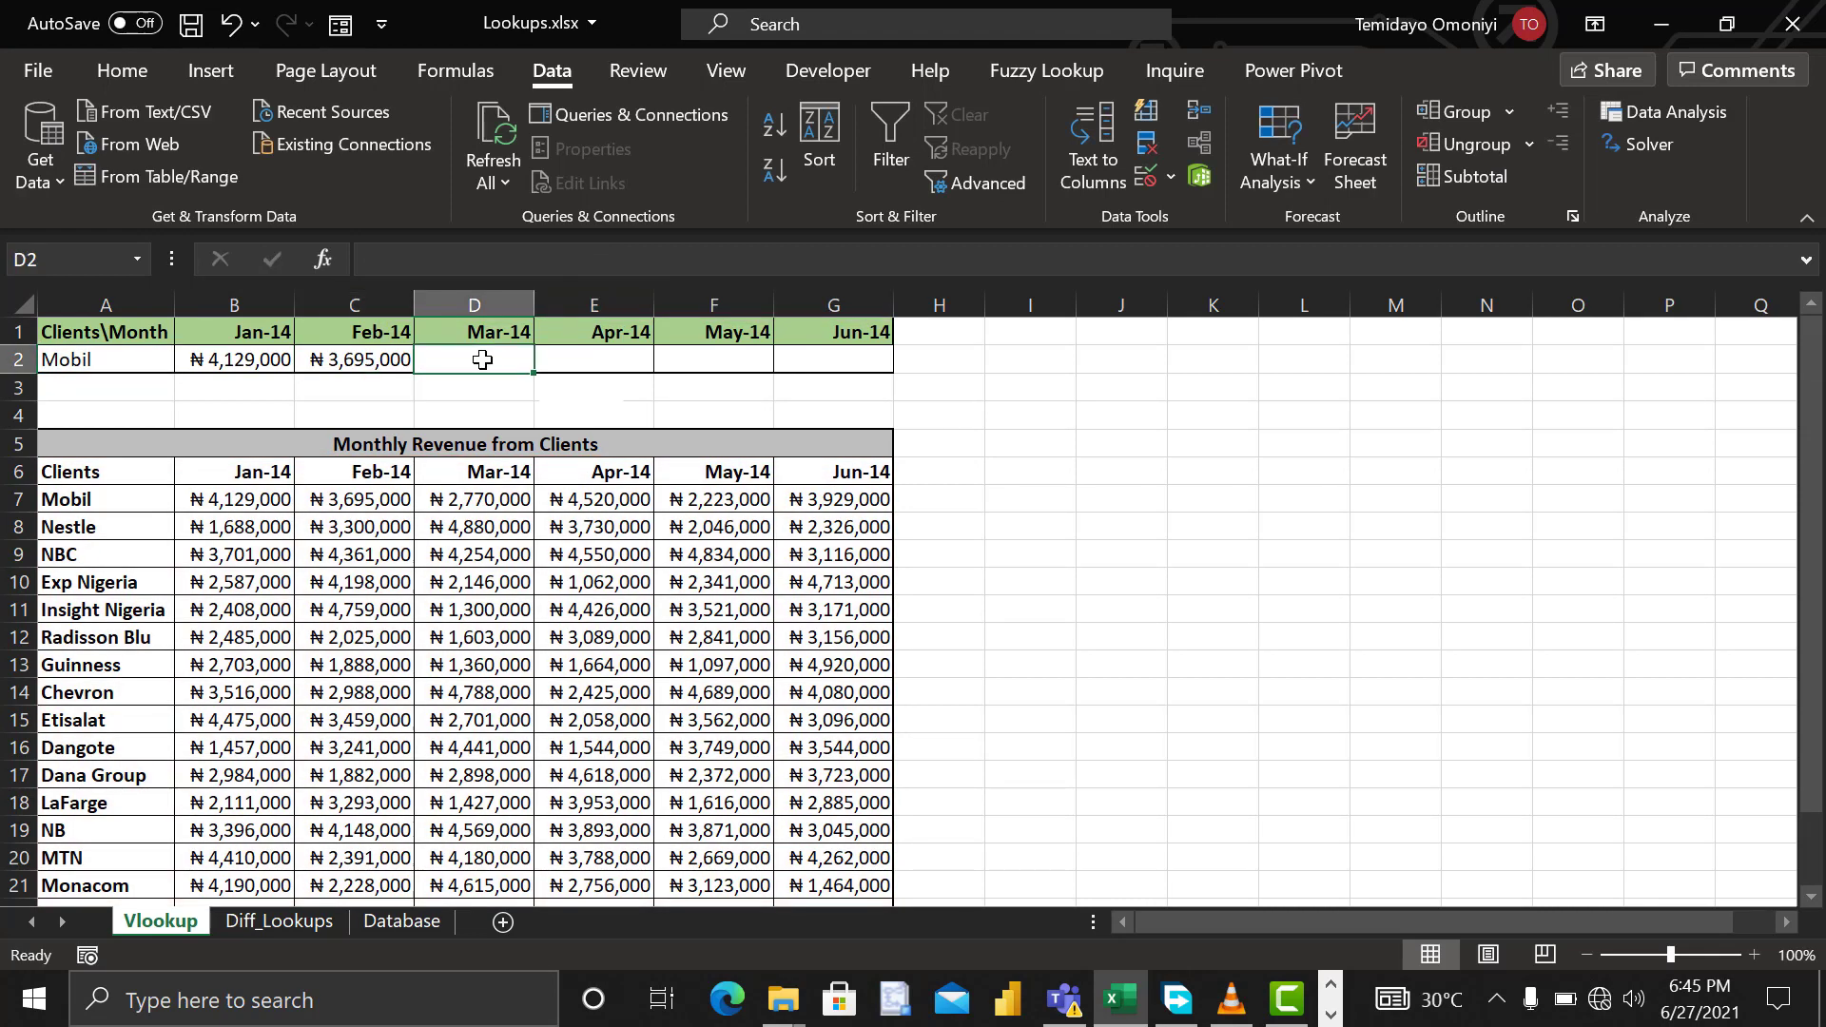
type("=VLOOKUP(A2,A6:G24,2,0)")
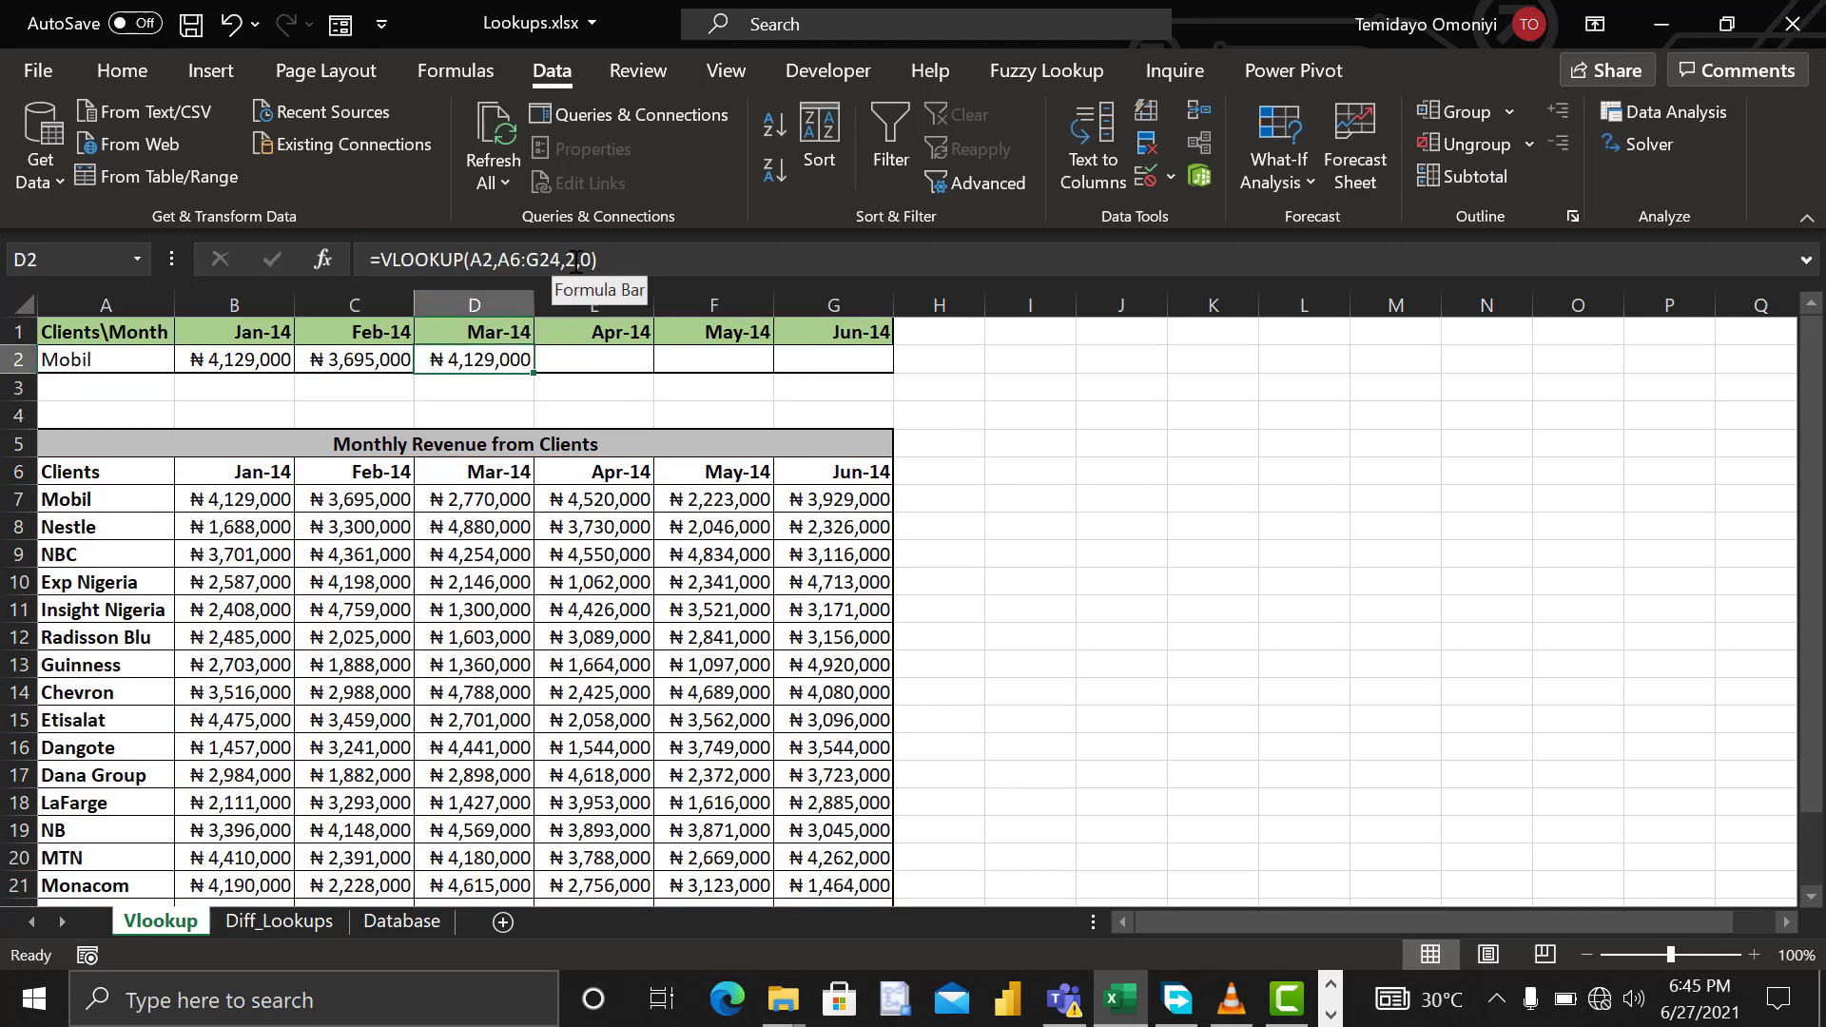
left_click(569, 260)
key("BackSpace")
type("4")
key("Return")
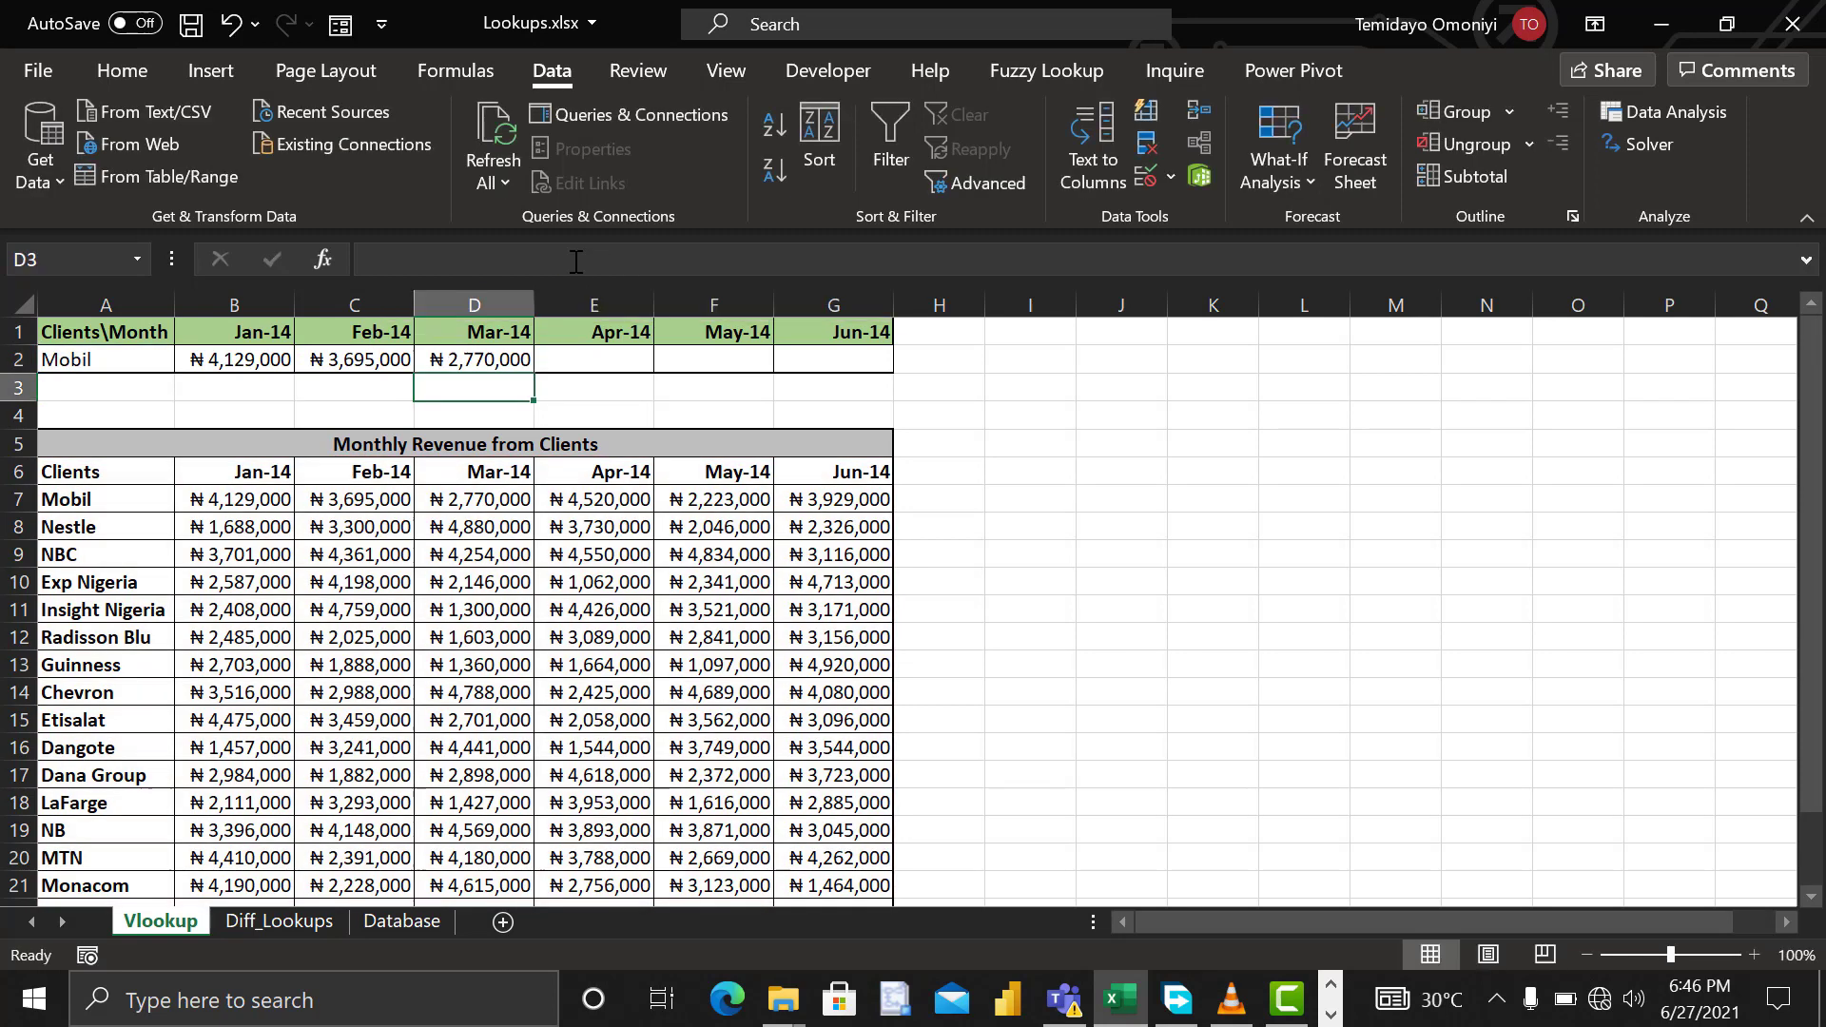
Step: Paste the copied VLOOKUP formula into E2 and set its column index to 5 for Apr-14
left_click(579, 359)
type("=VLOOKUP(A2,A6:G24,2,0)")
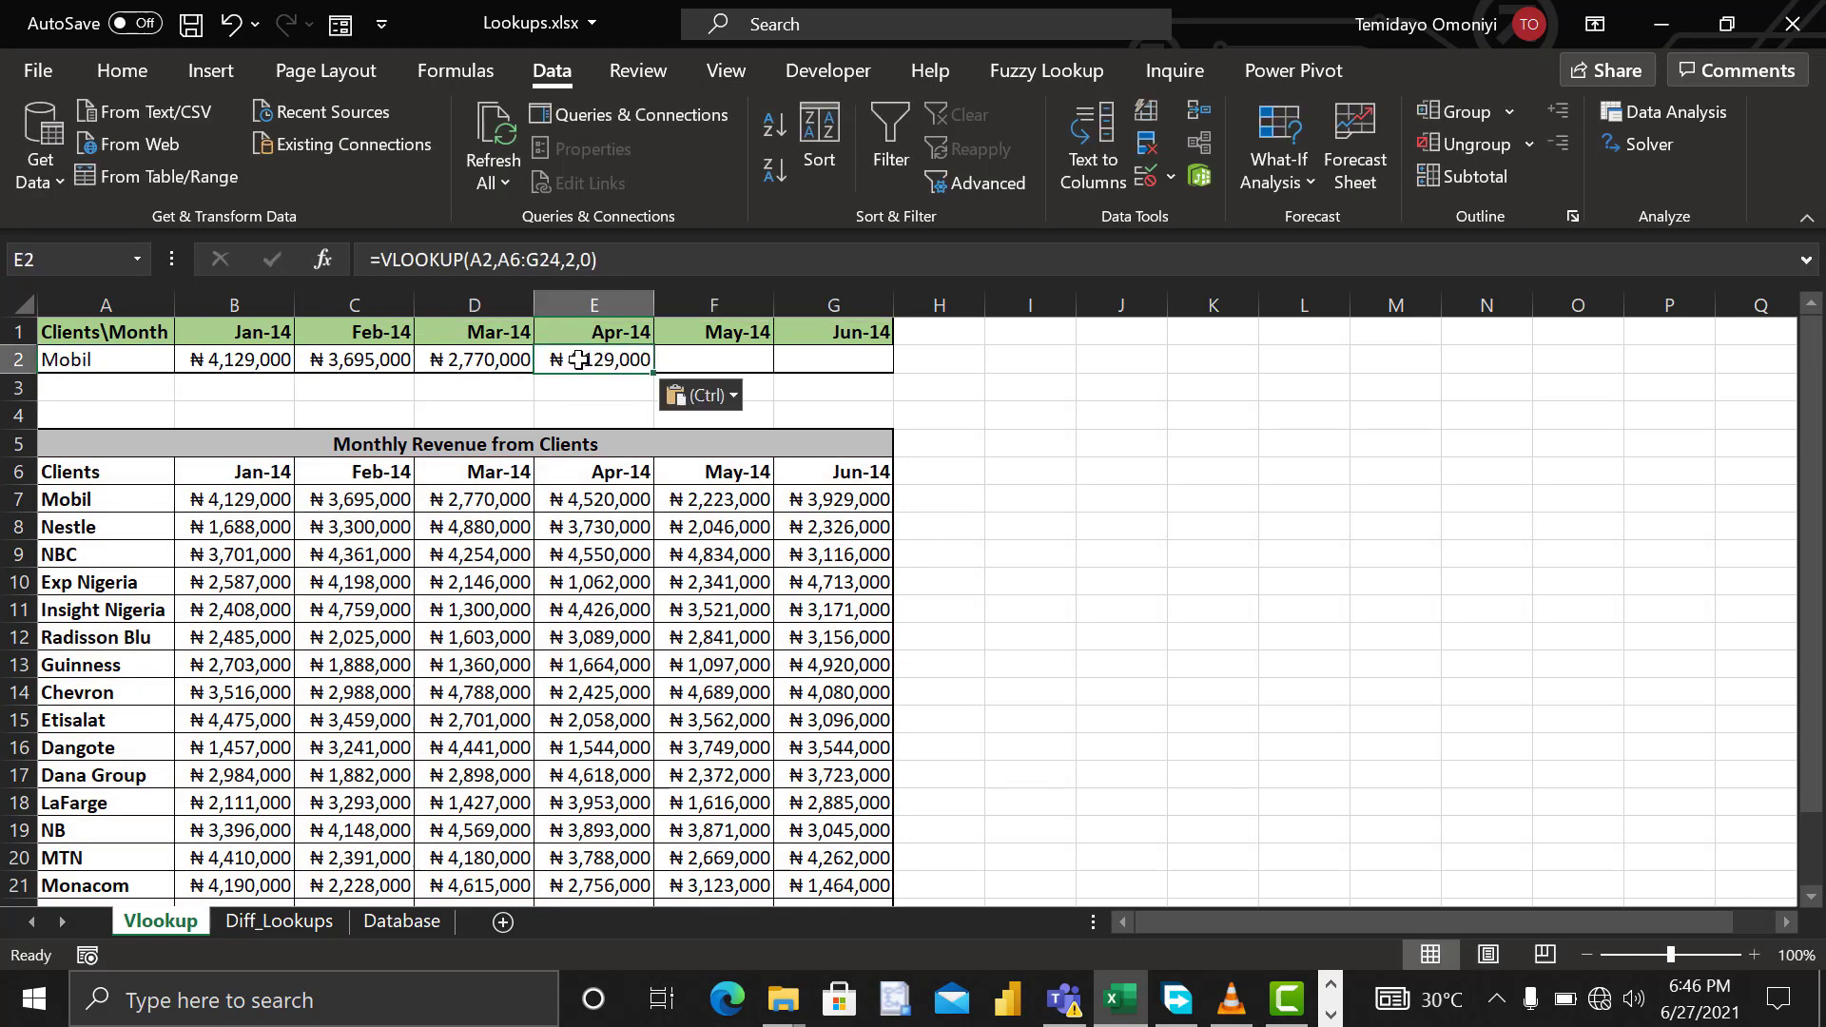
left_click(575, 259)
key("BackSpace")
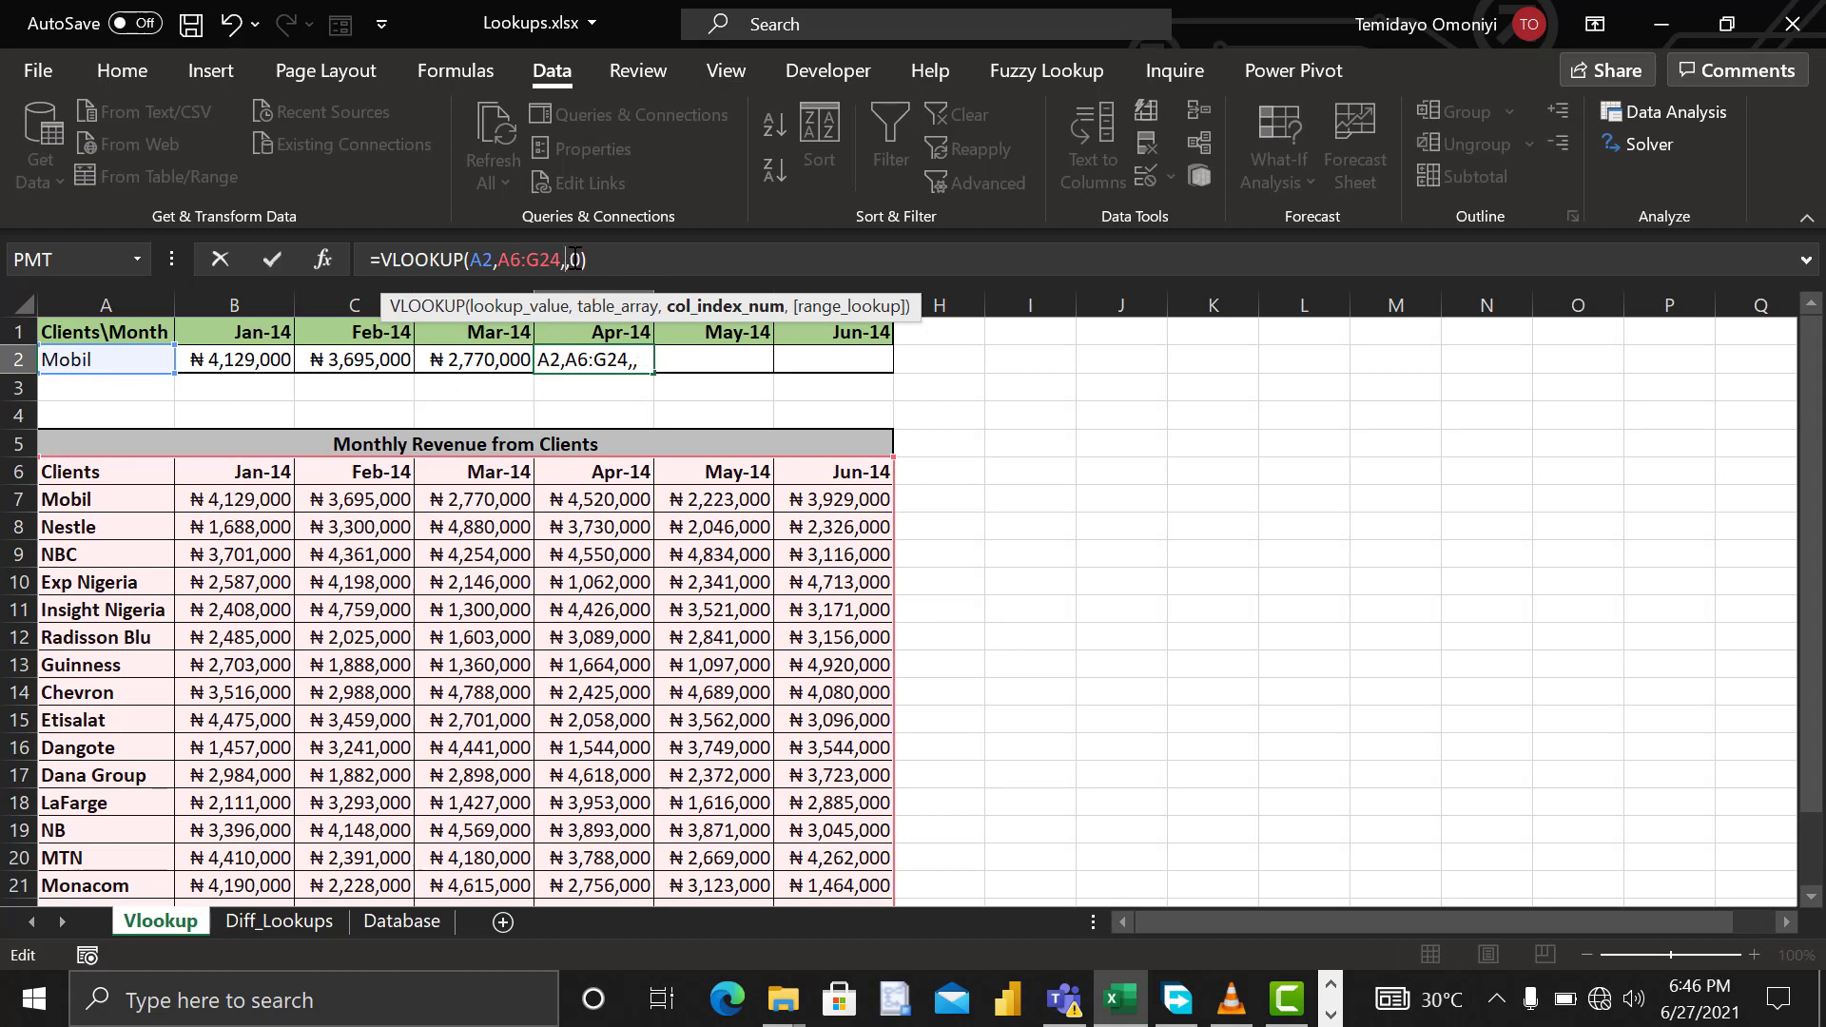
type("5")
key("Return")
Step: Paste the copied VLOOKUP formula into F2 and set its column index to 6 for May-14
left_click(679, 355)
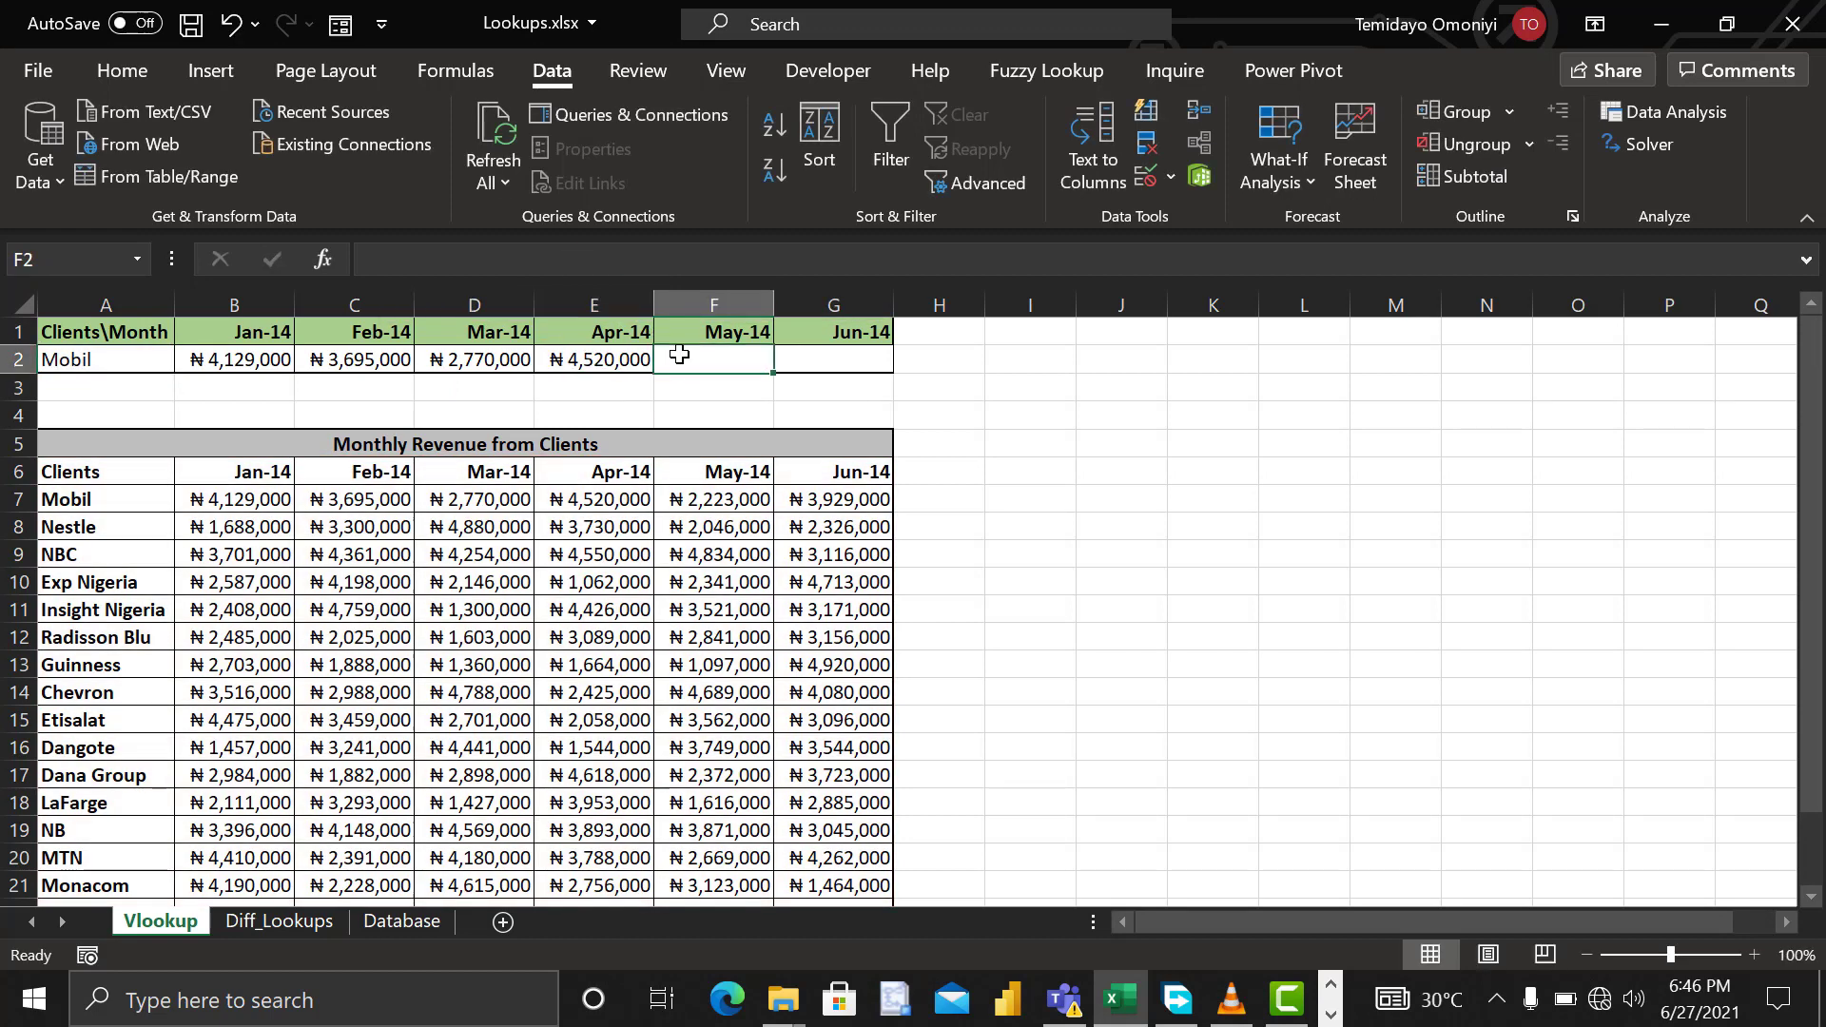
key("ctrl+v")
left_click(577, 259)
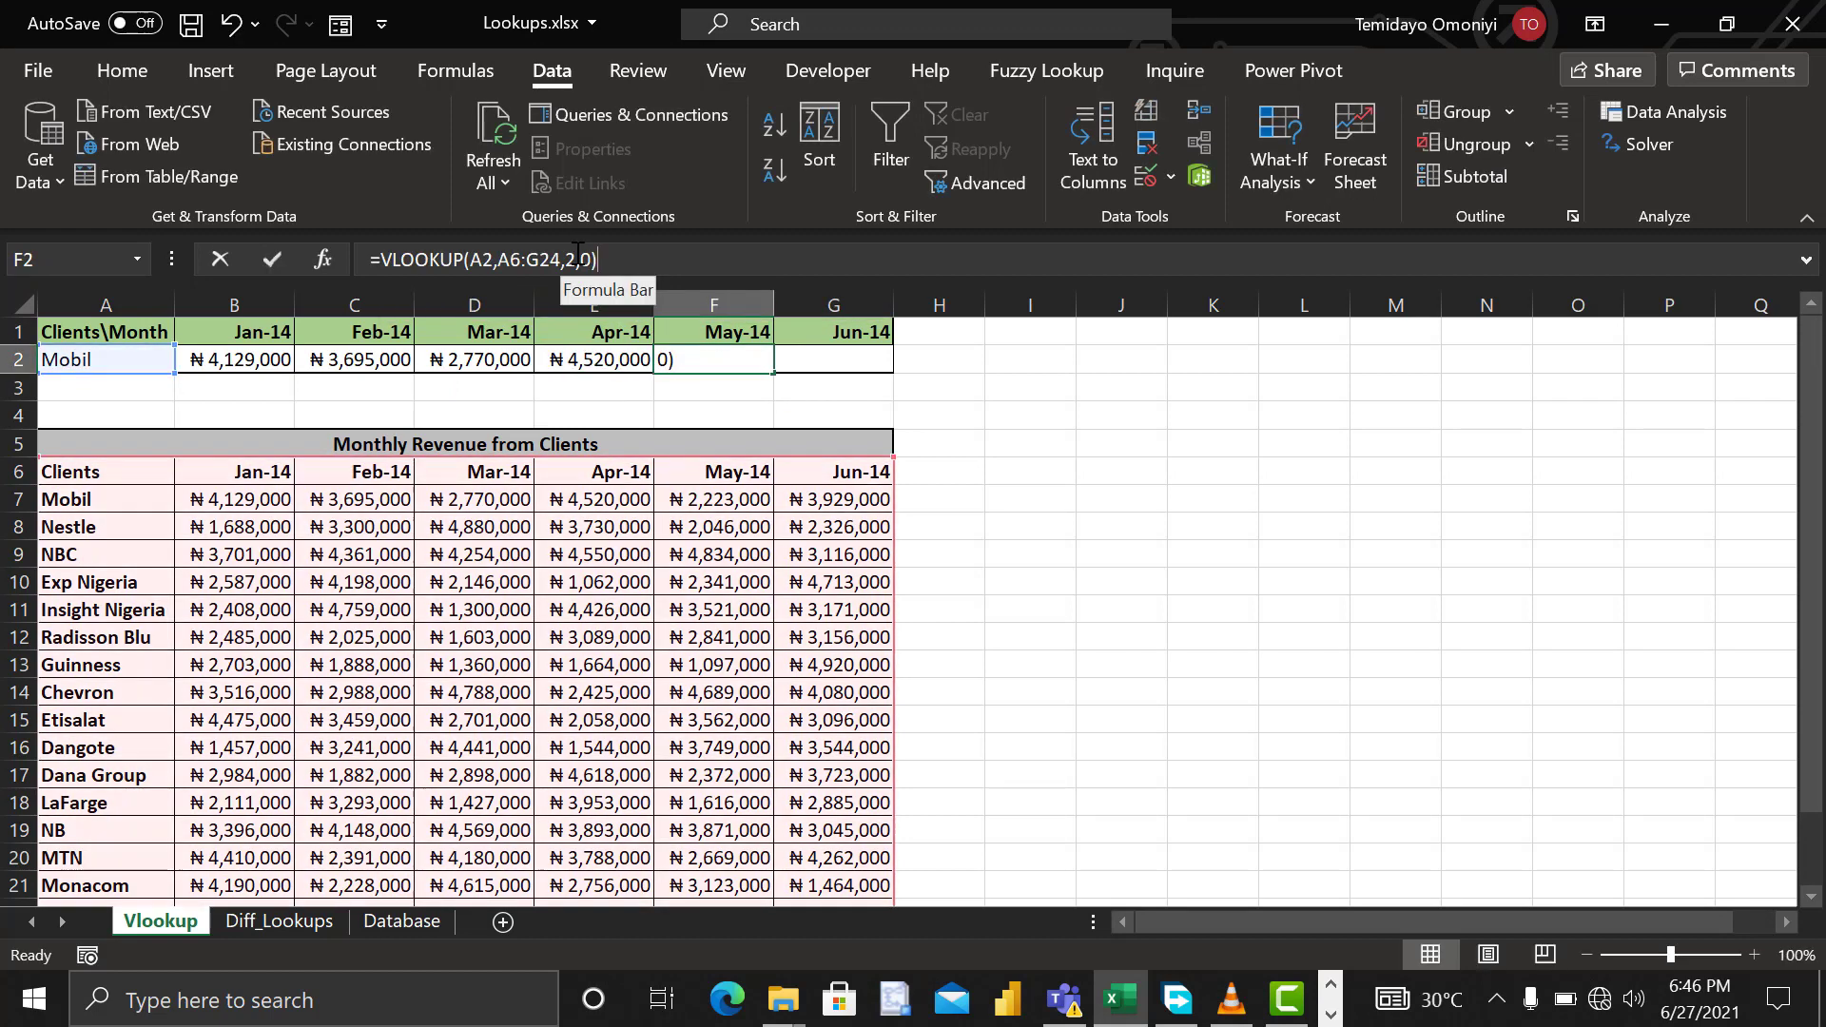
key("BackSpace")
type("6")
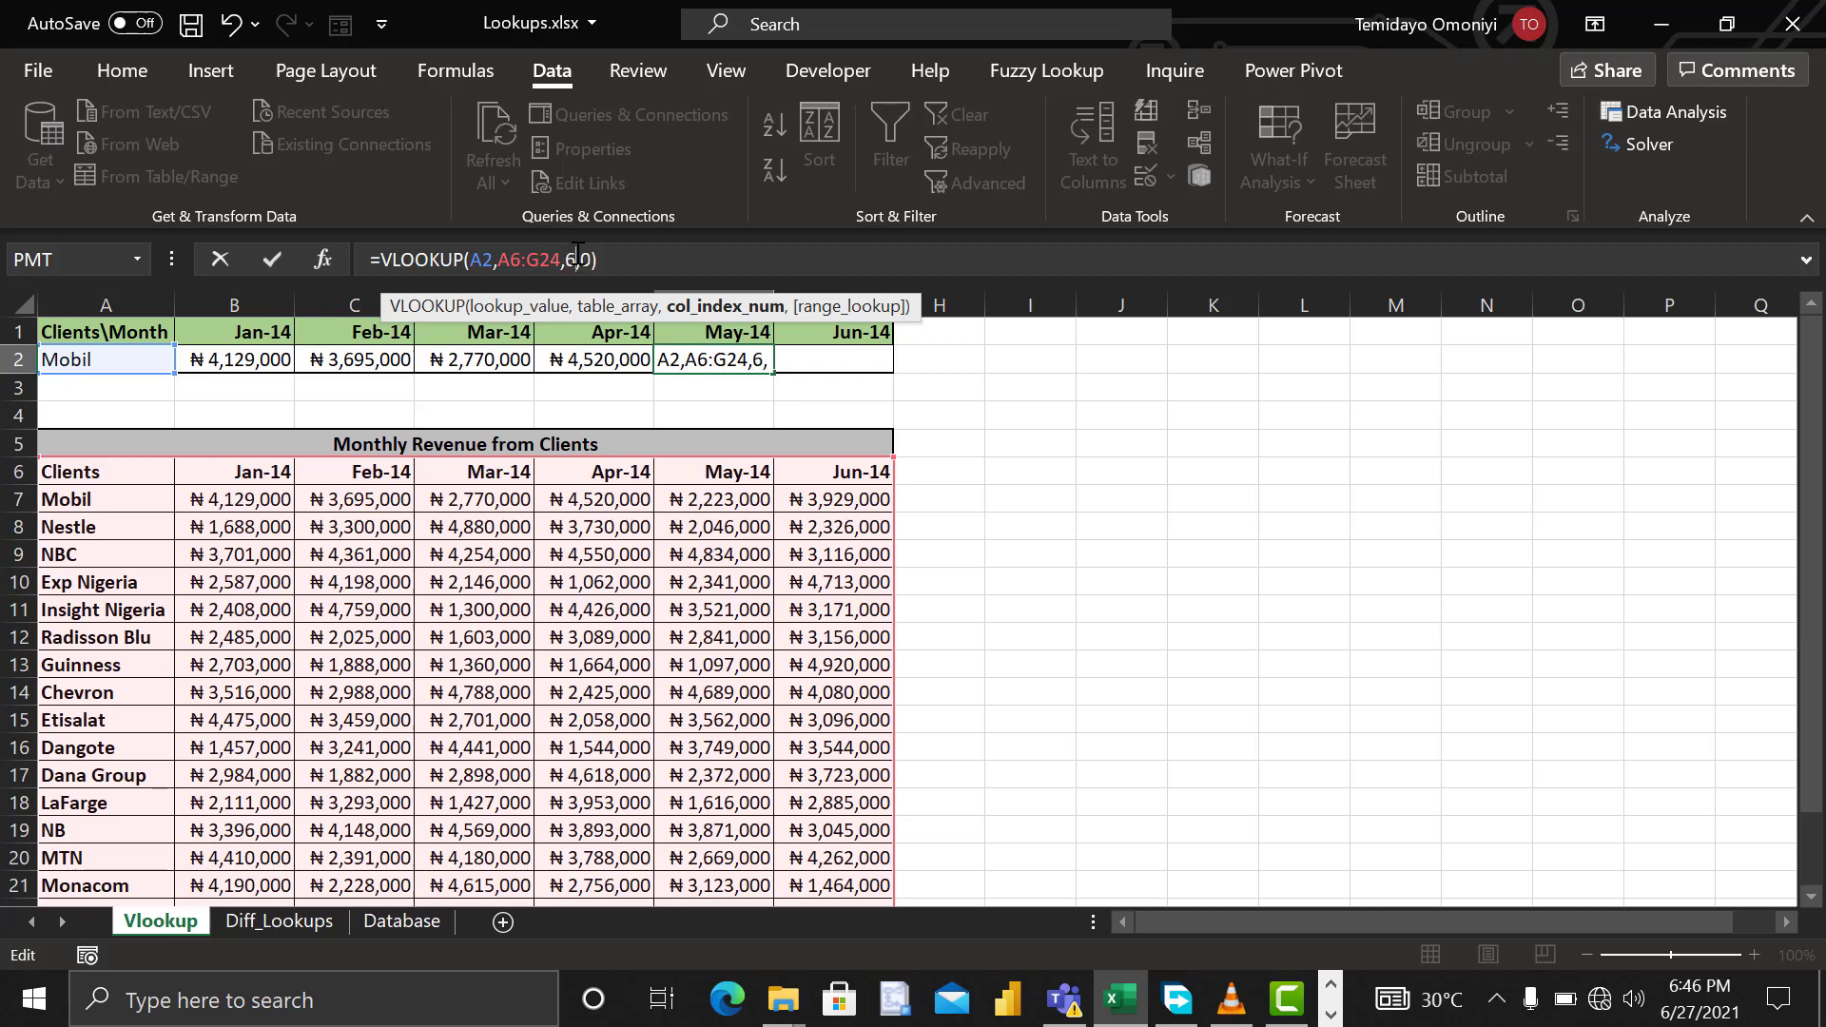
Step: Paste the copied VLOOKUP formula into G2 and set its column index to 7 for Jun-14
left_click(794, 362)
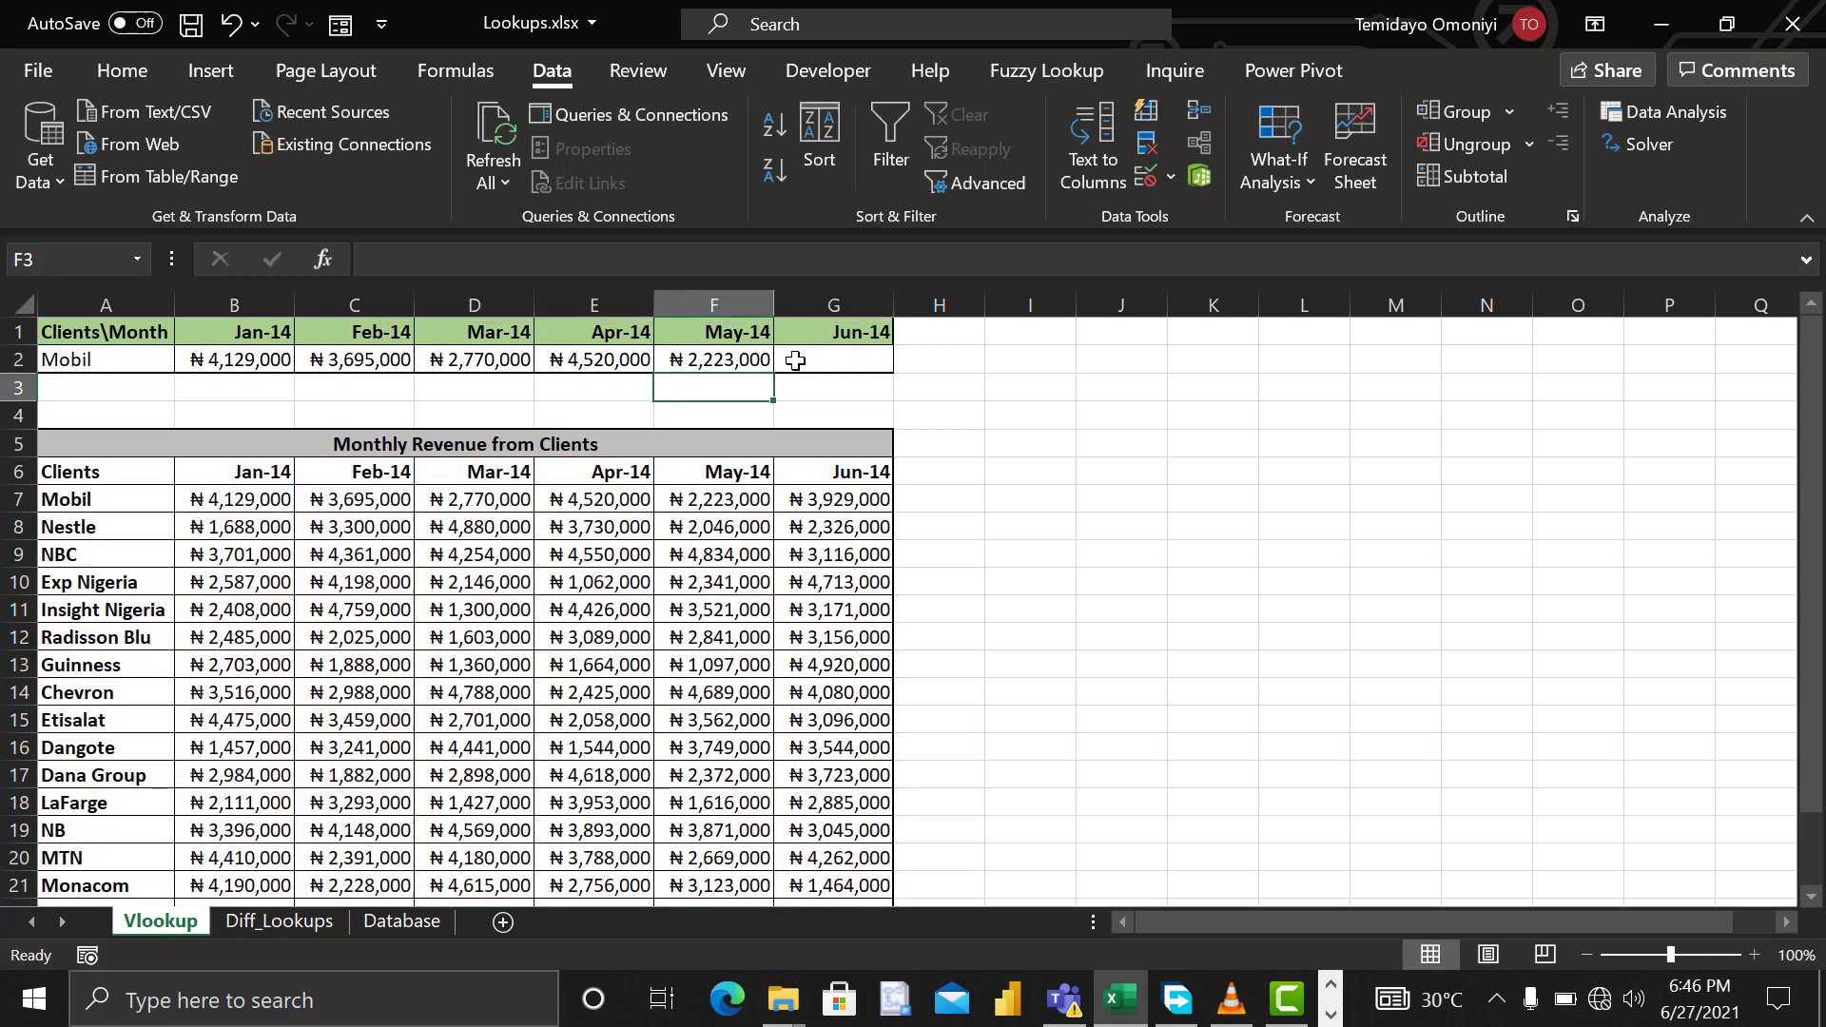
left_click(612, 257)
type("=VLOOKUP(A2,A6:G24,2,0)")
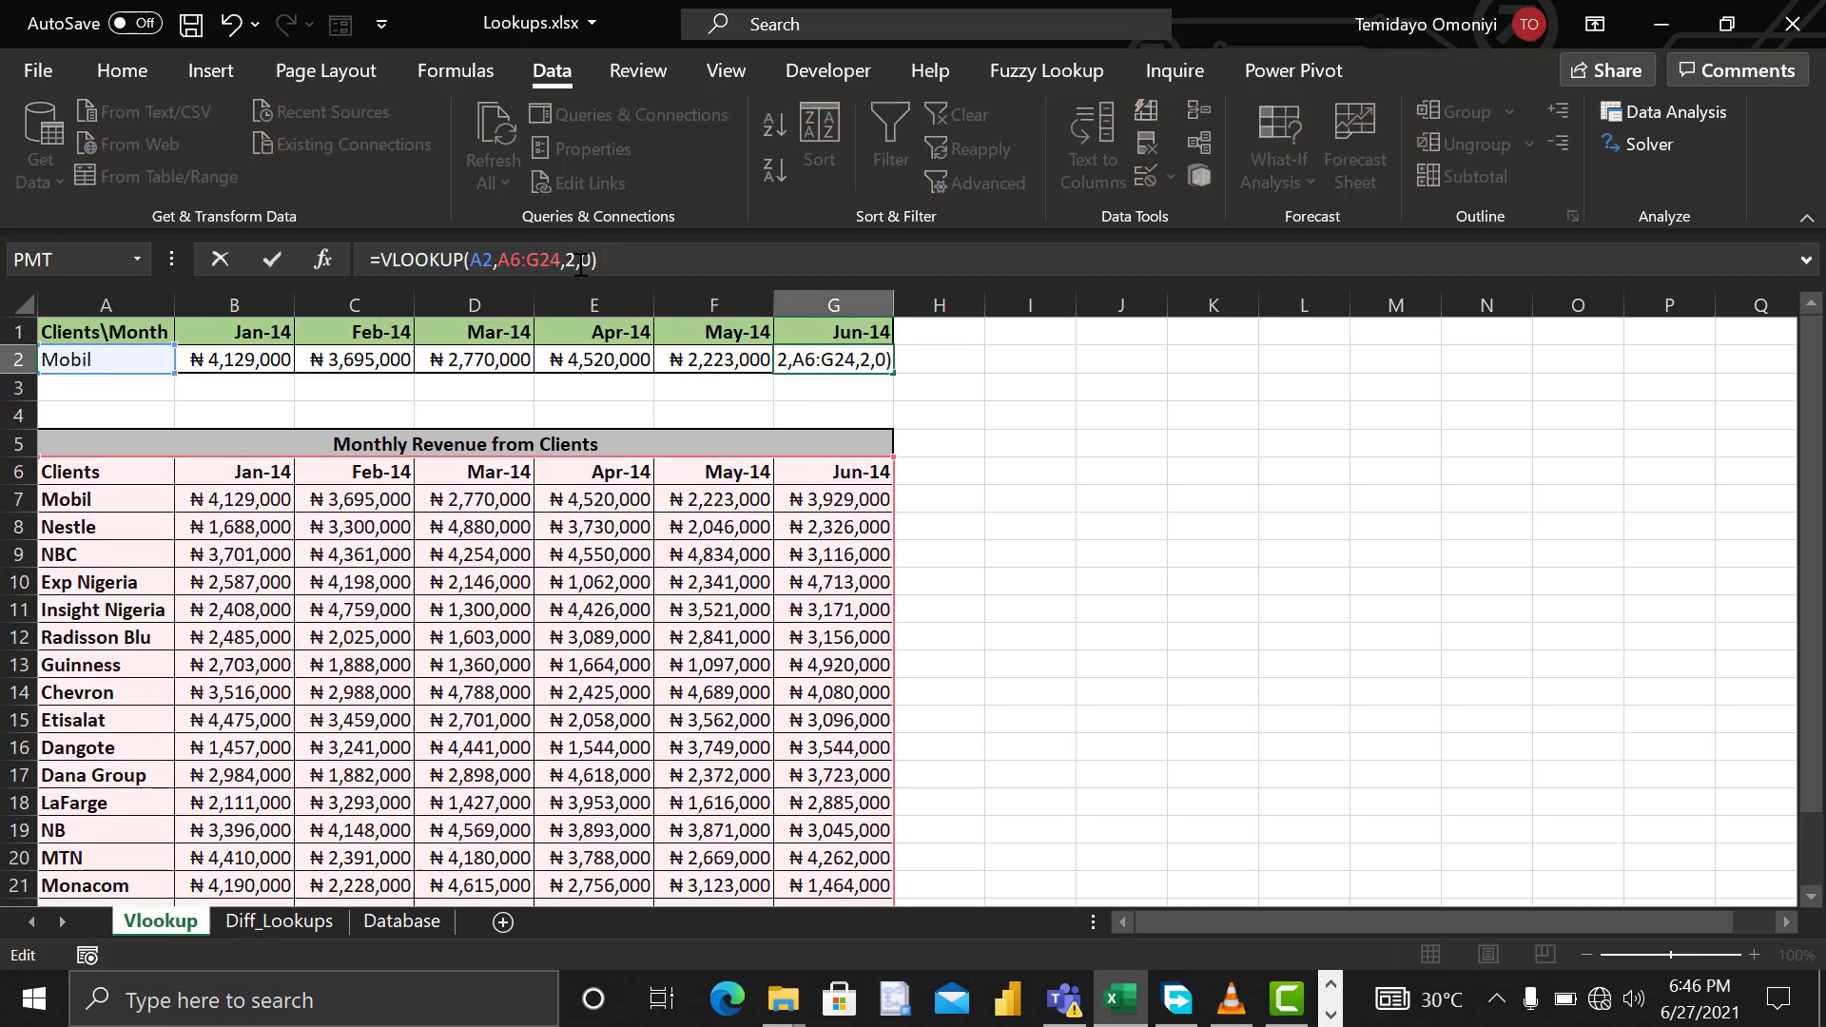
left_click(575, 260)
key("BackSpace")
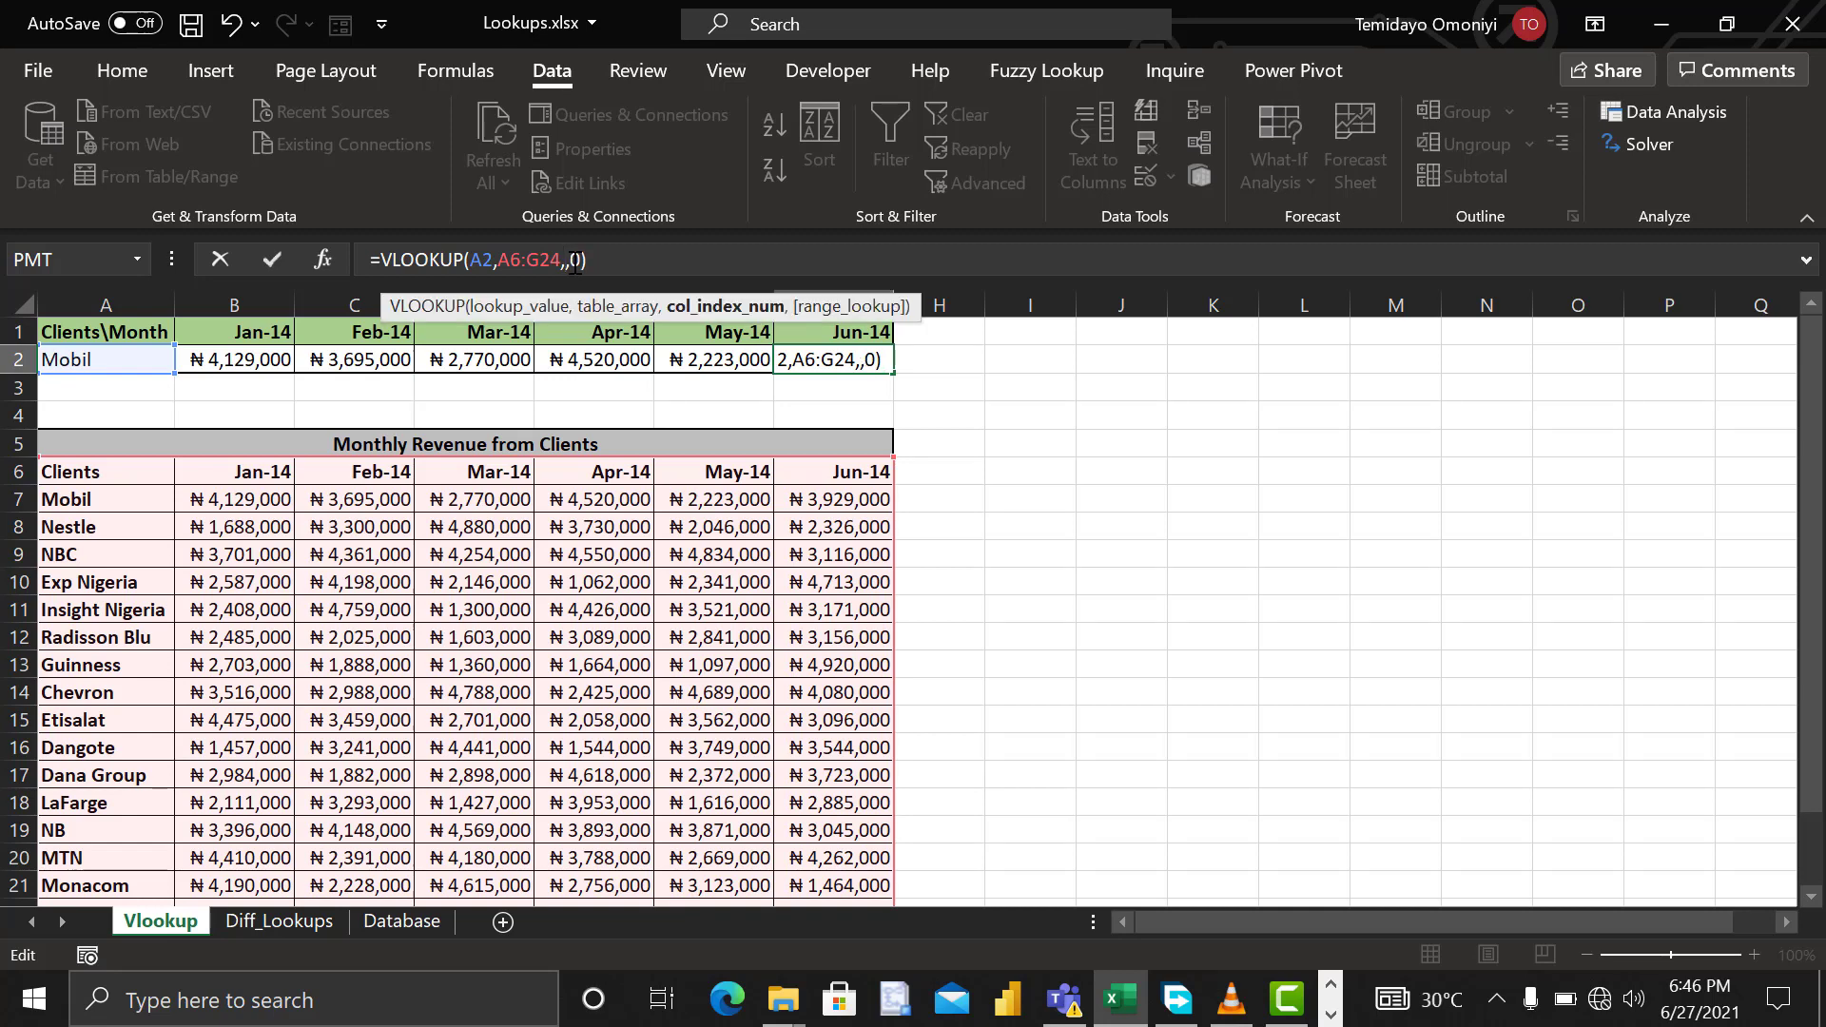
type("7")
key("Return")
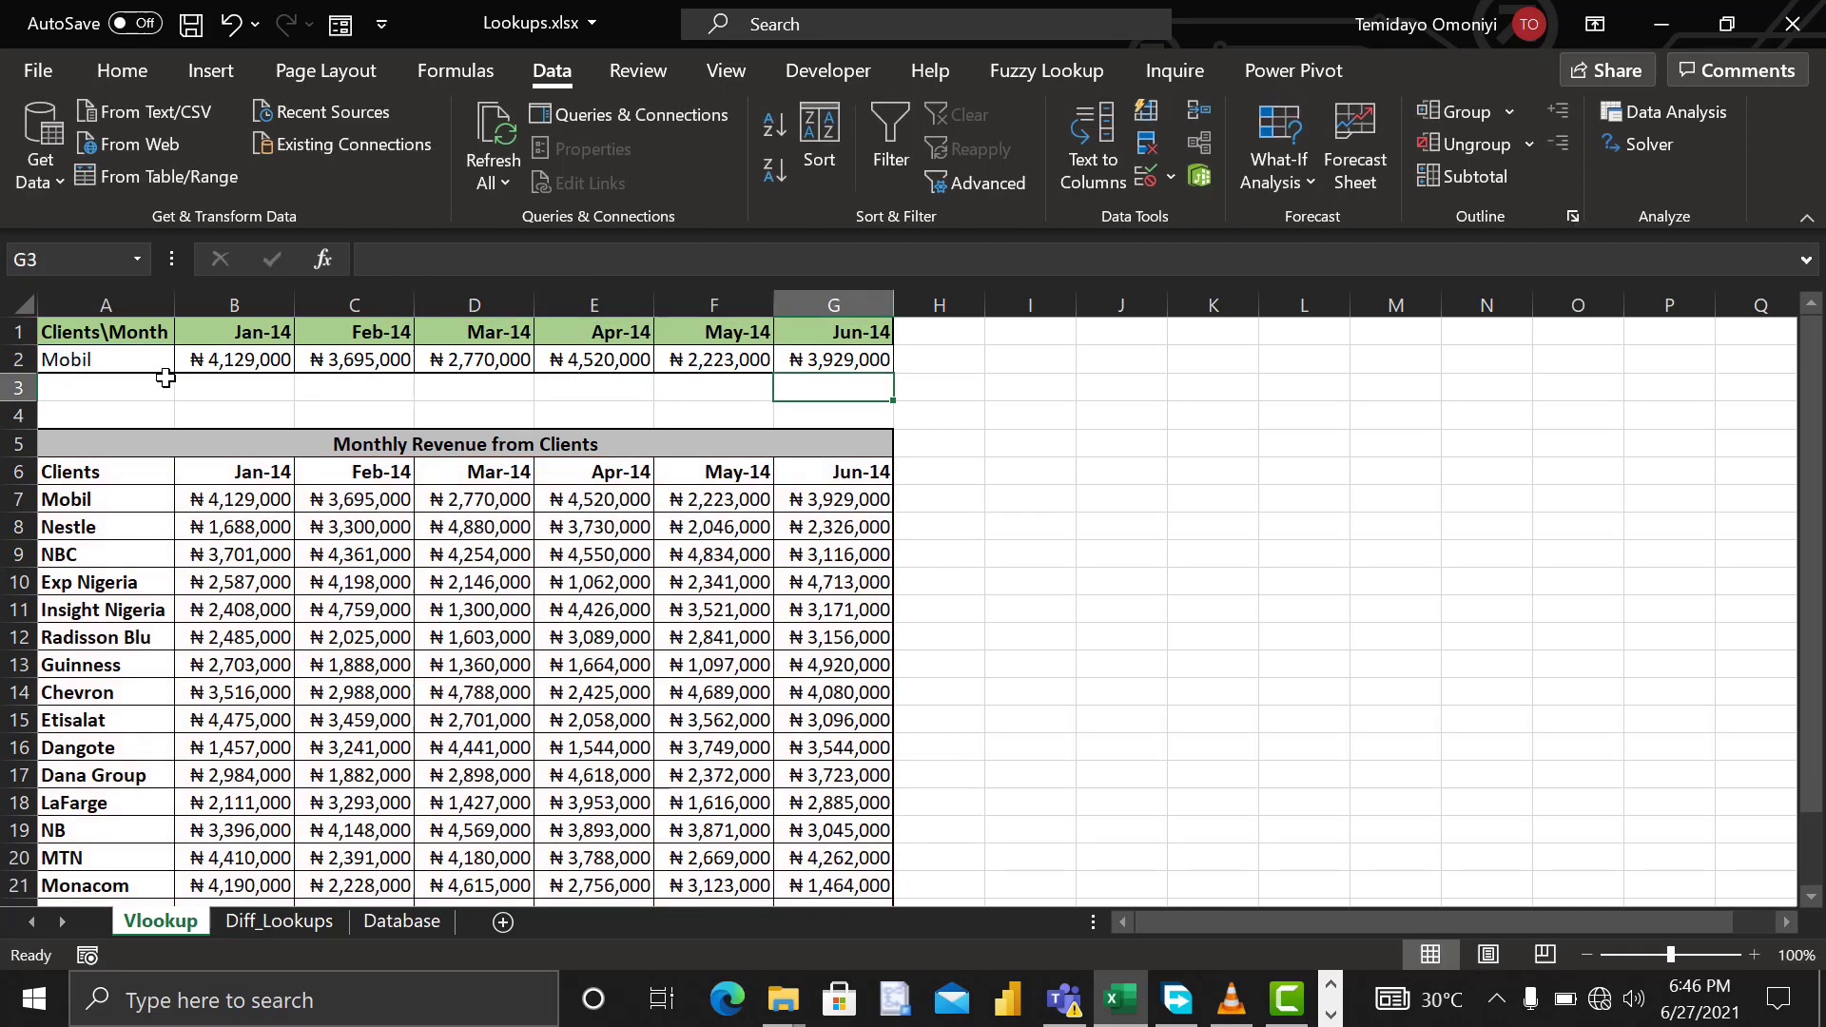
Step: Test the row 2 lookups by choosing NBC, Chevron and MTN in the A2 client dropdown
left_click(133, 360)
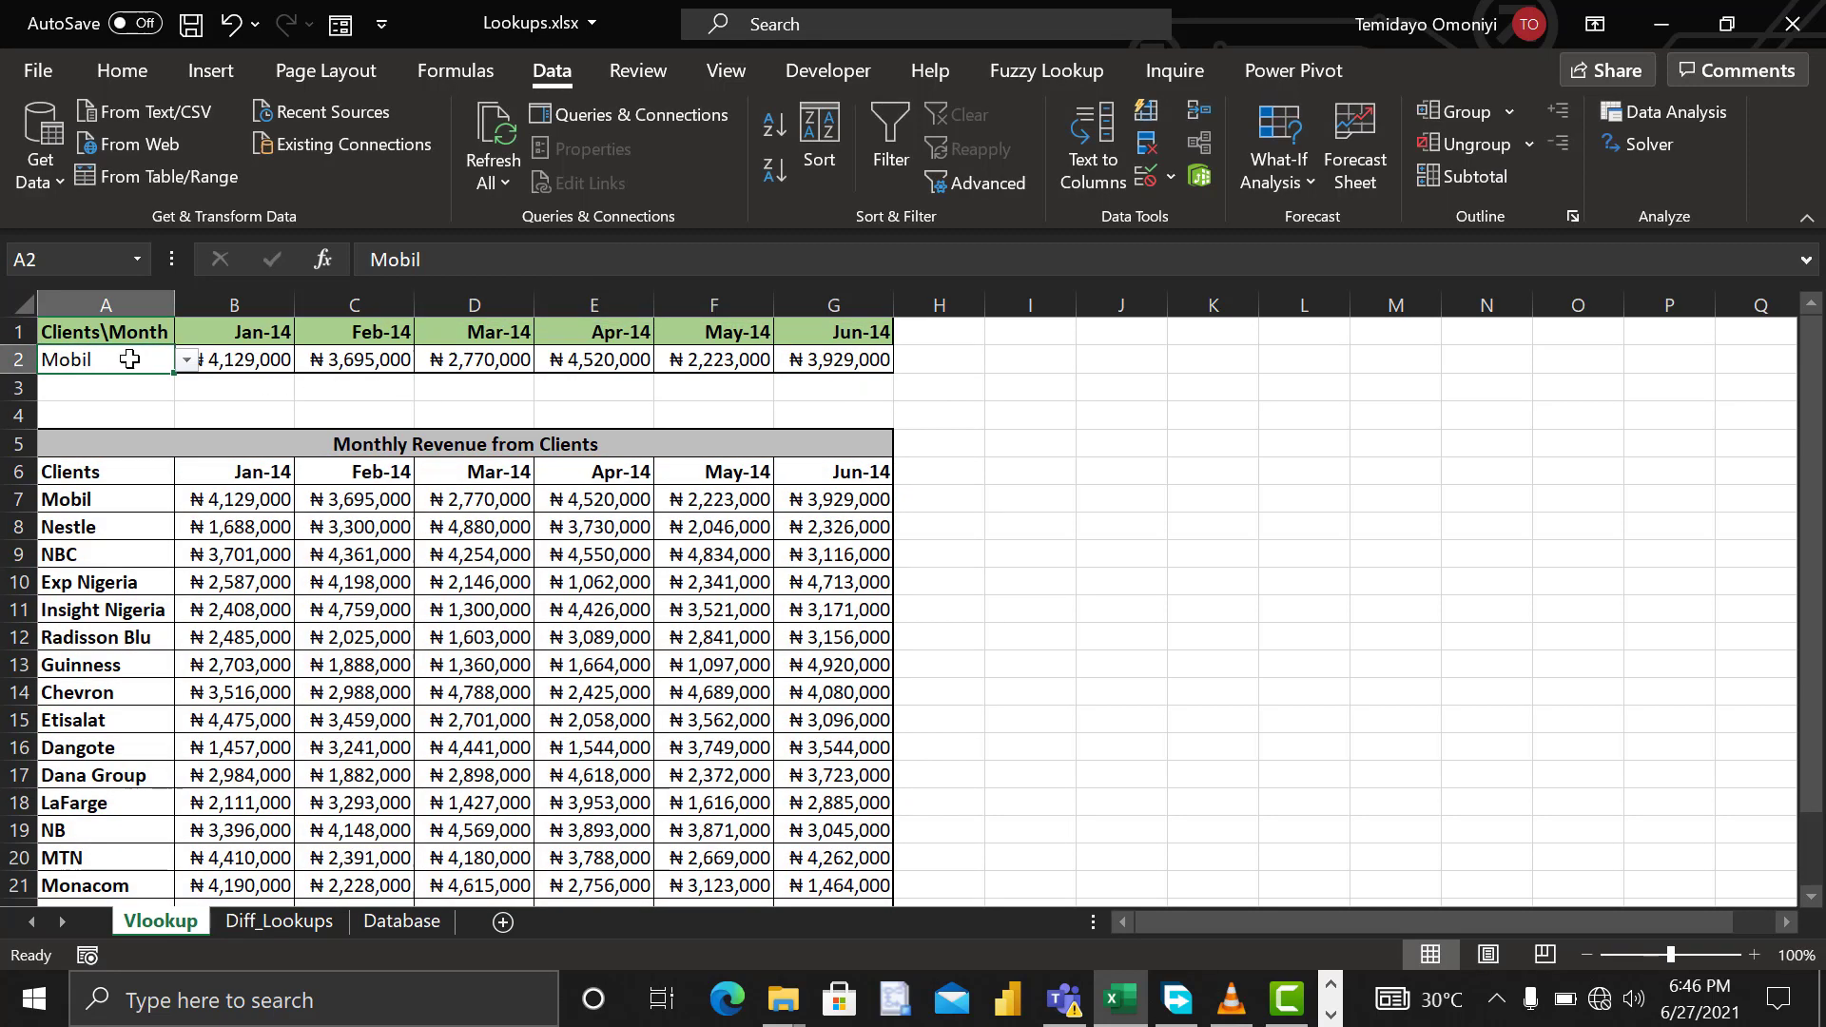
left_click(187, 362)
left_click(90, 420)
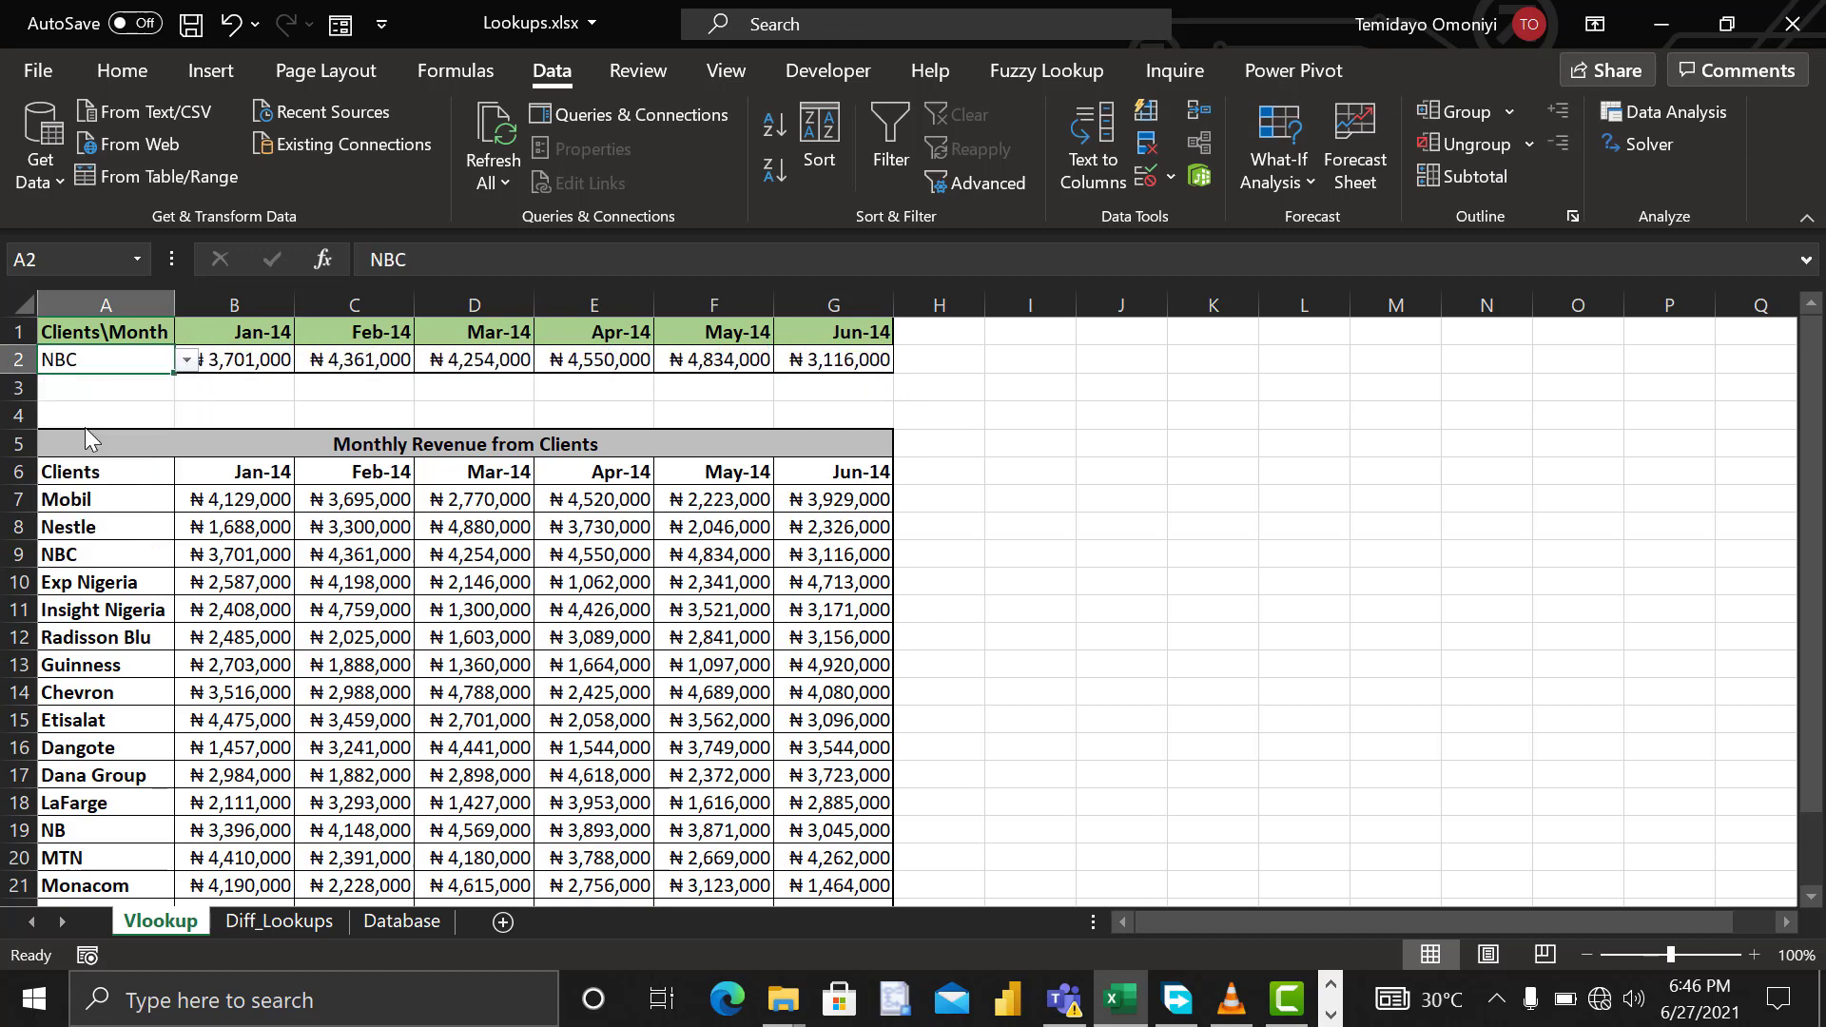
left_click(186, 360)
left_click(89, 487)
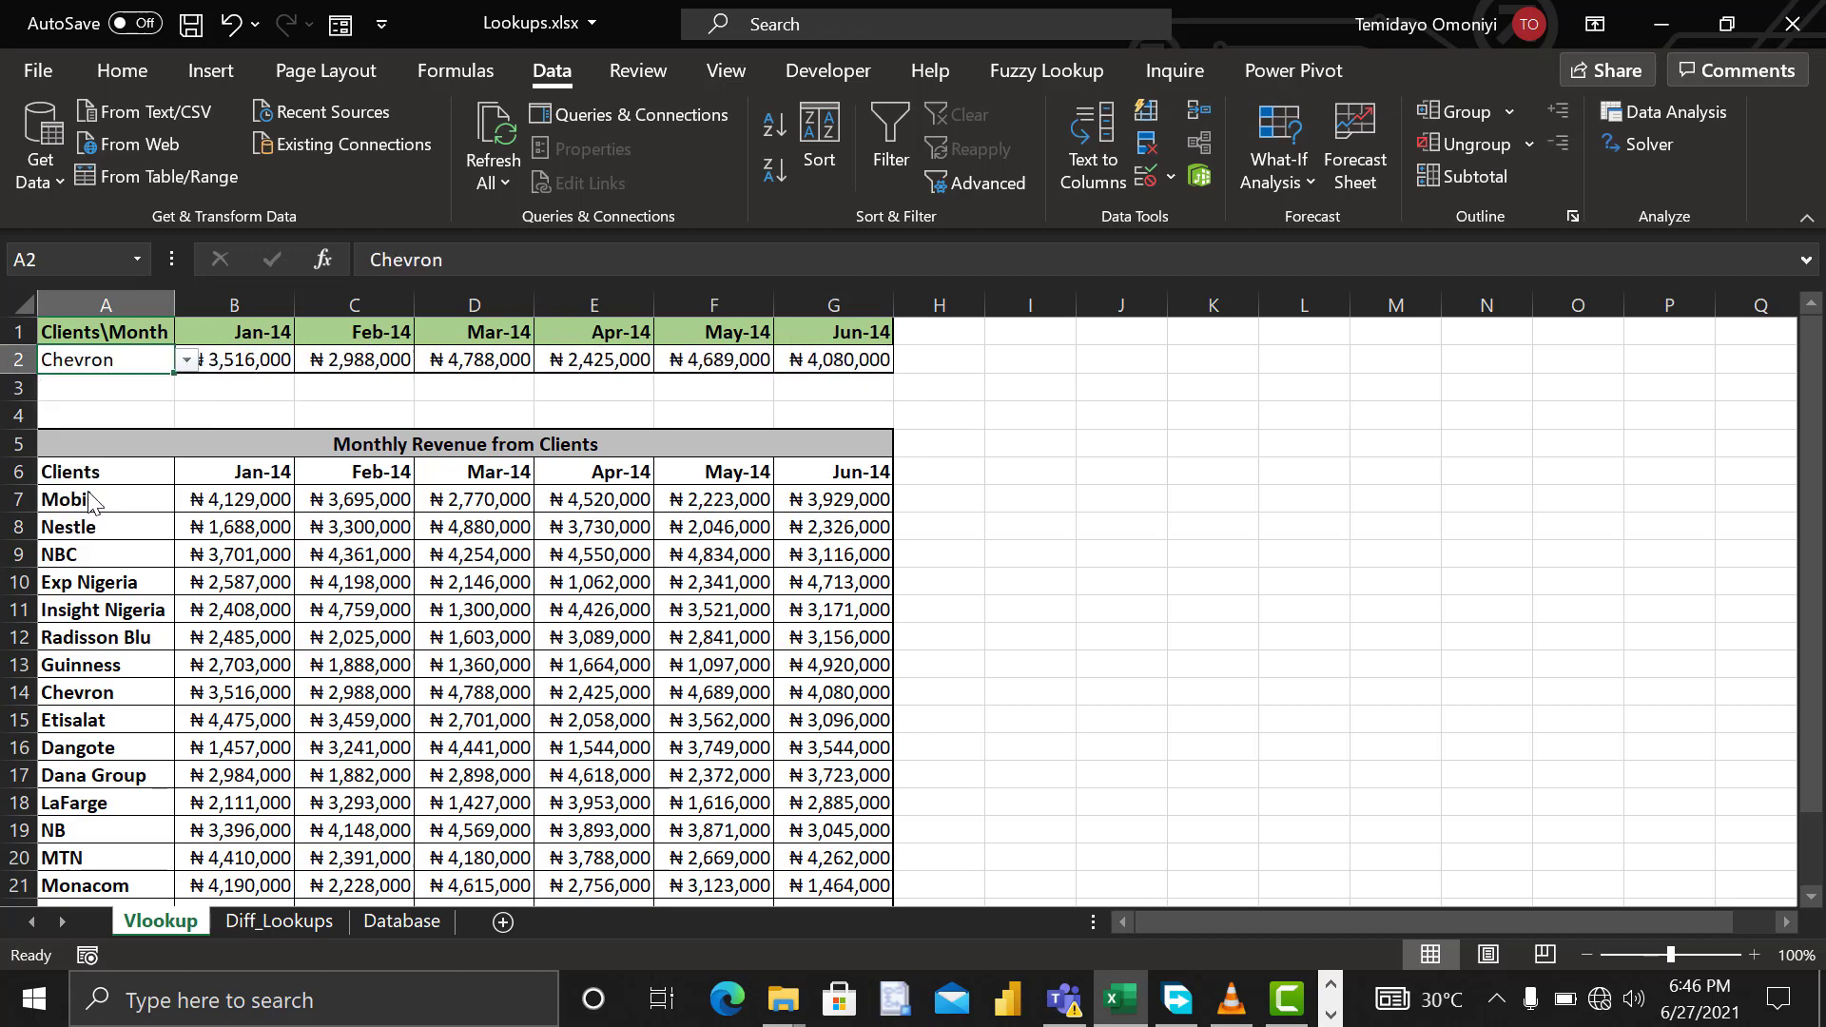
left_click(186, 362)
left_click(99, 503)
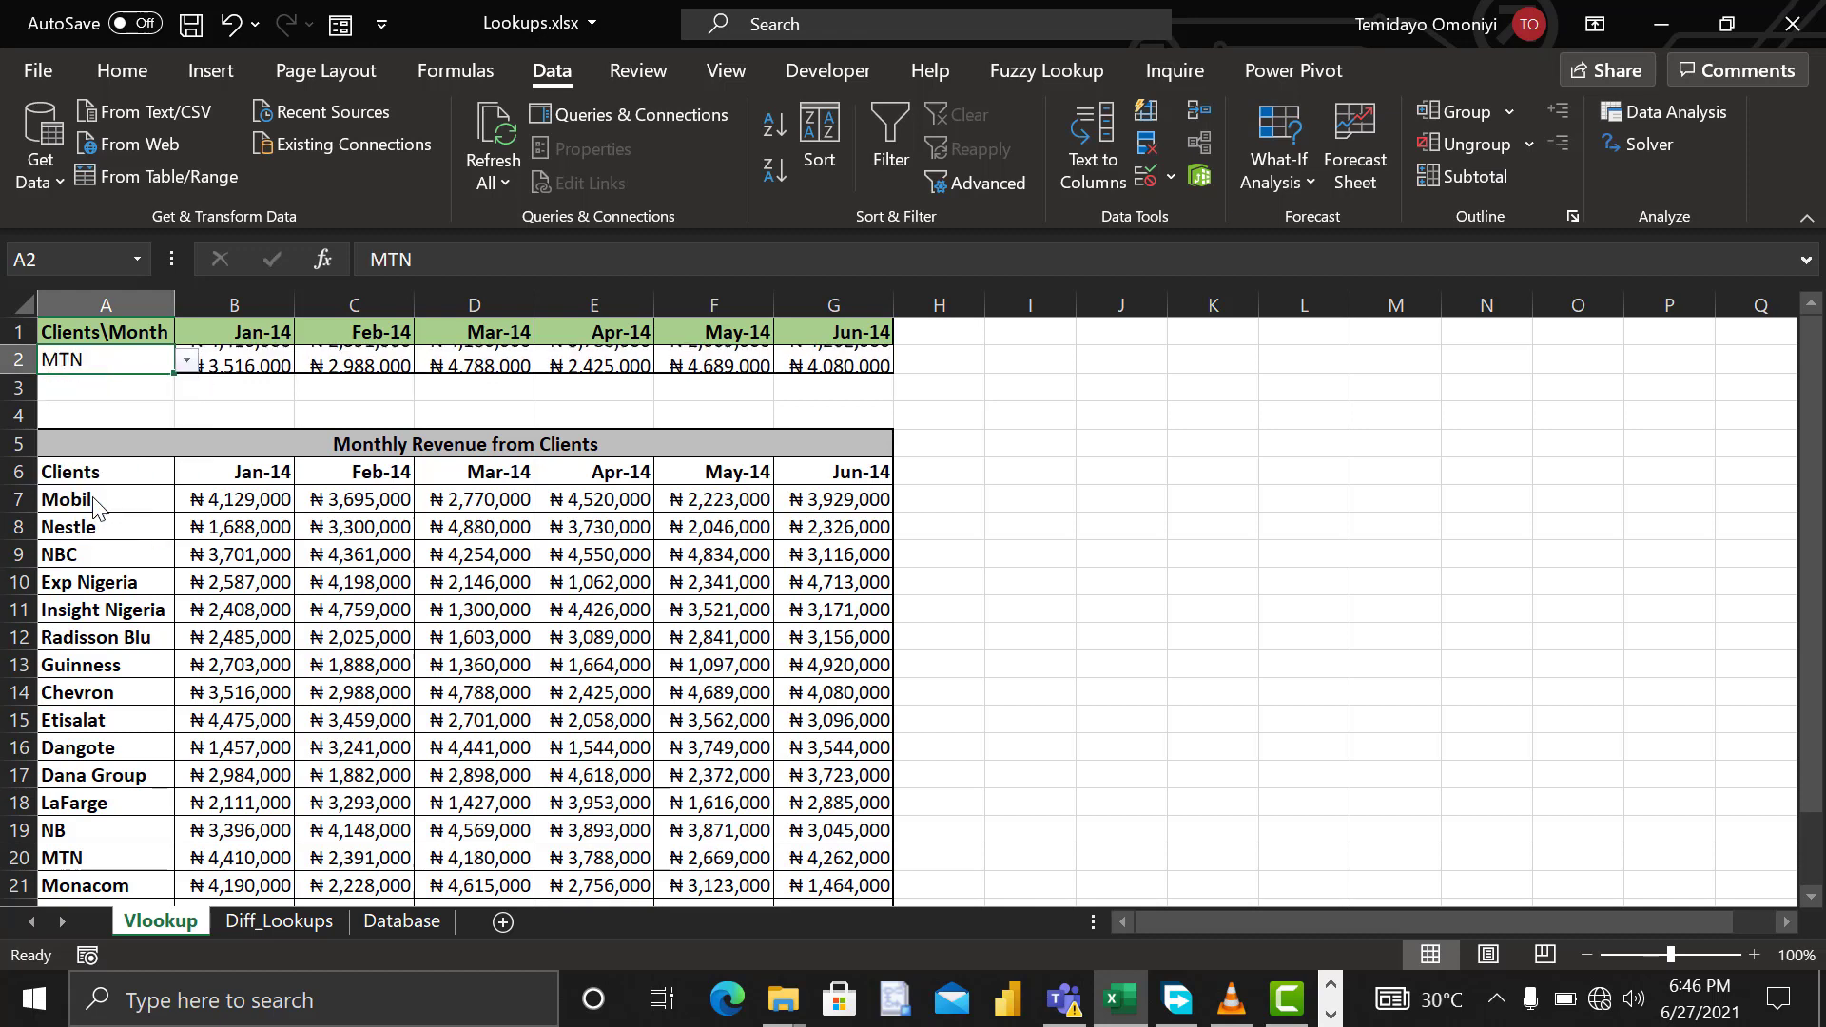
Step: Insert a 2-D clustered column chart from A1:G2 and place it beside the monthly revenue table
left_click(121, 333)
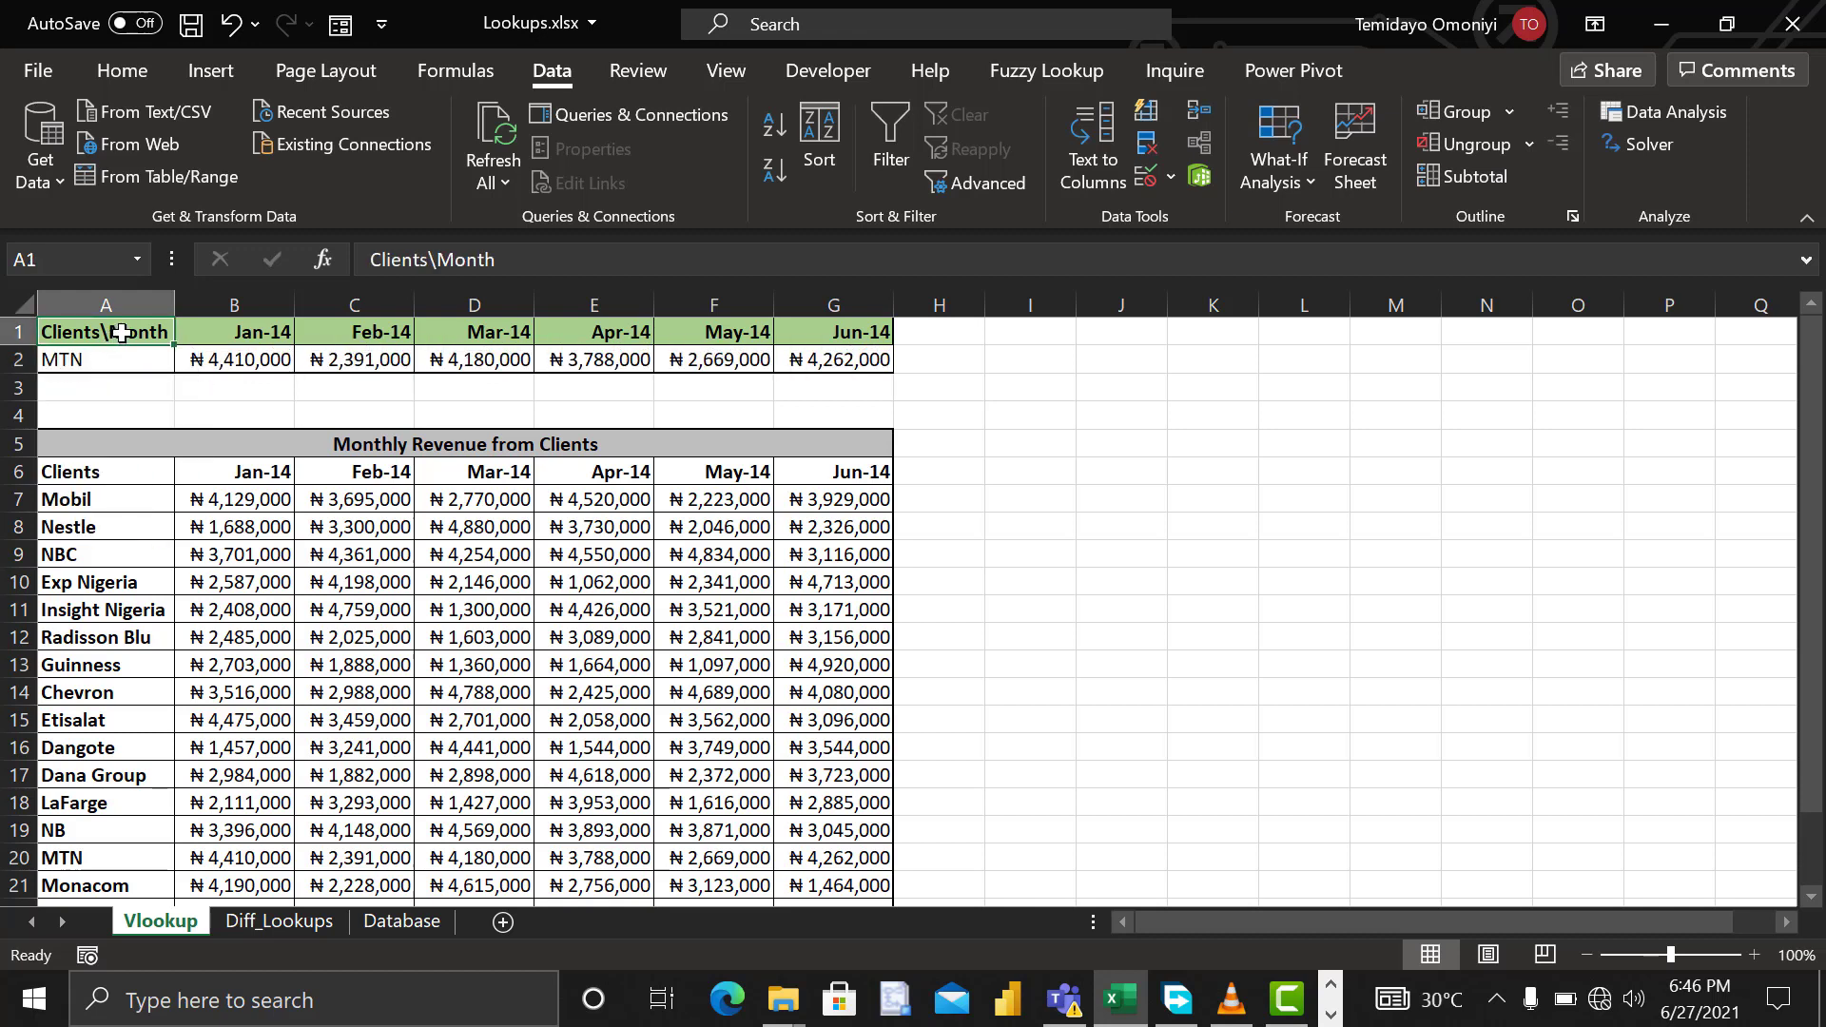
left_click_drag(121, 332, 866, 361)
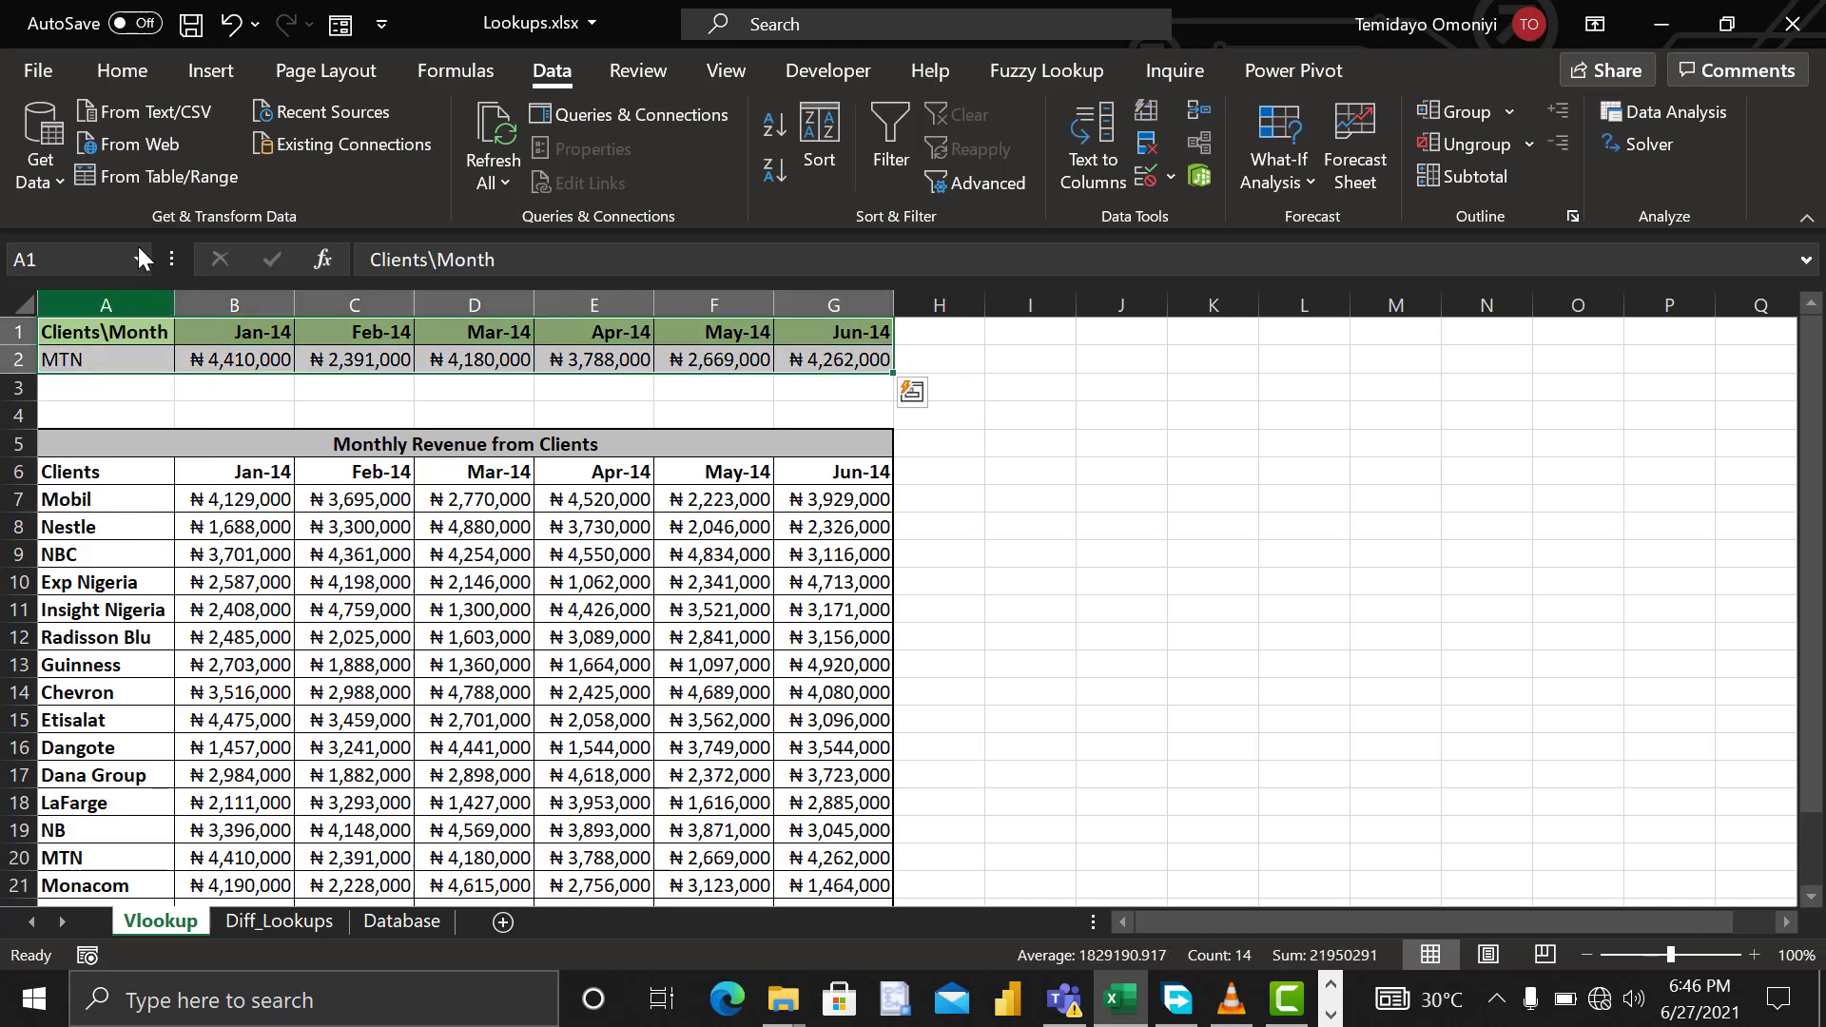
left_click(114, 76)
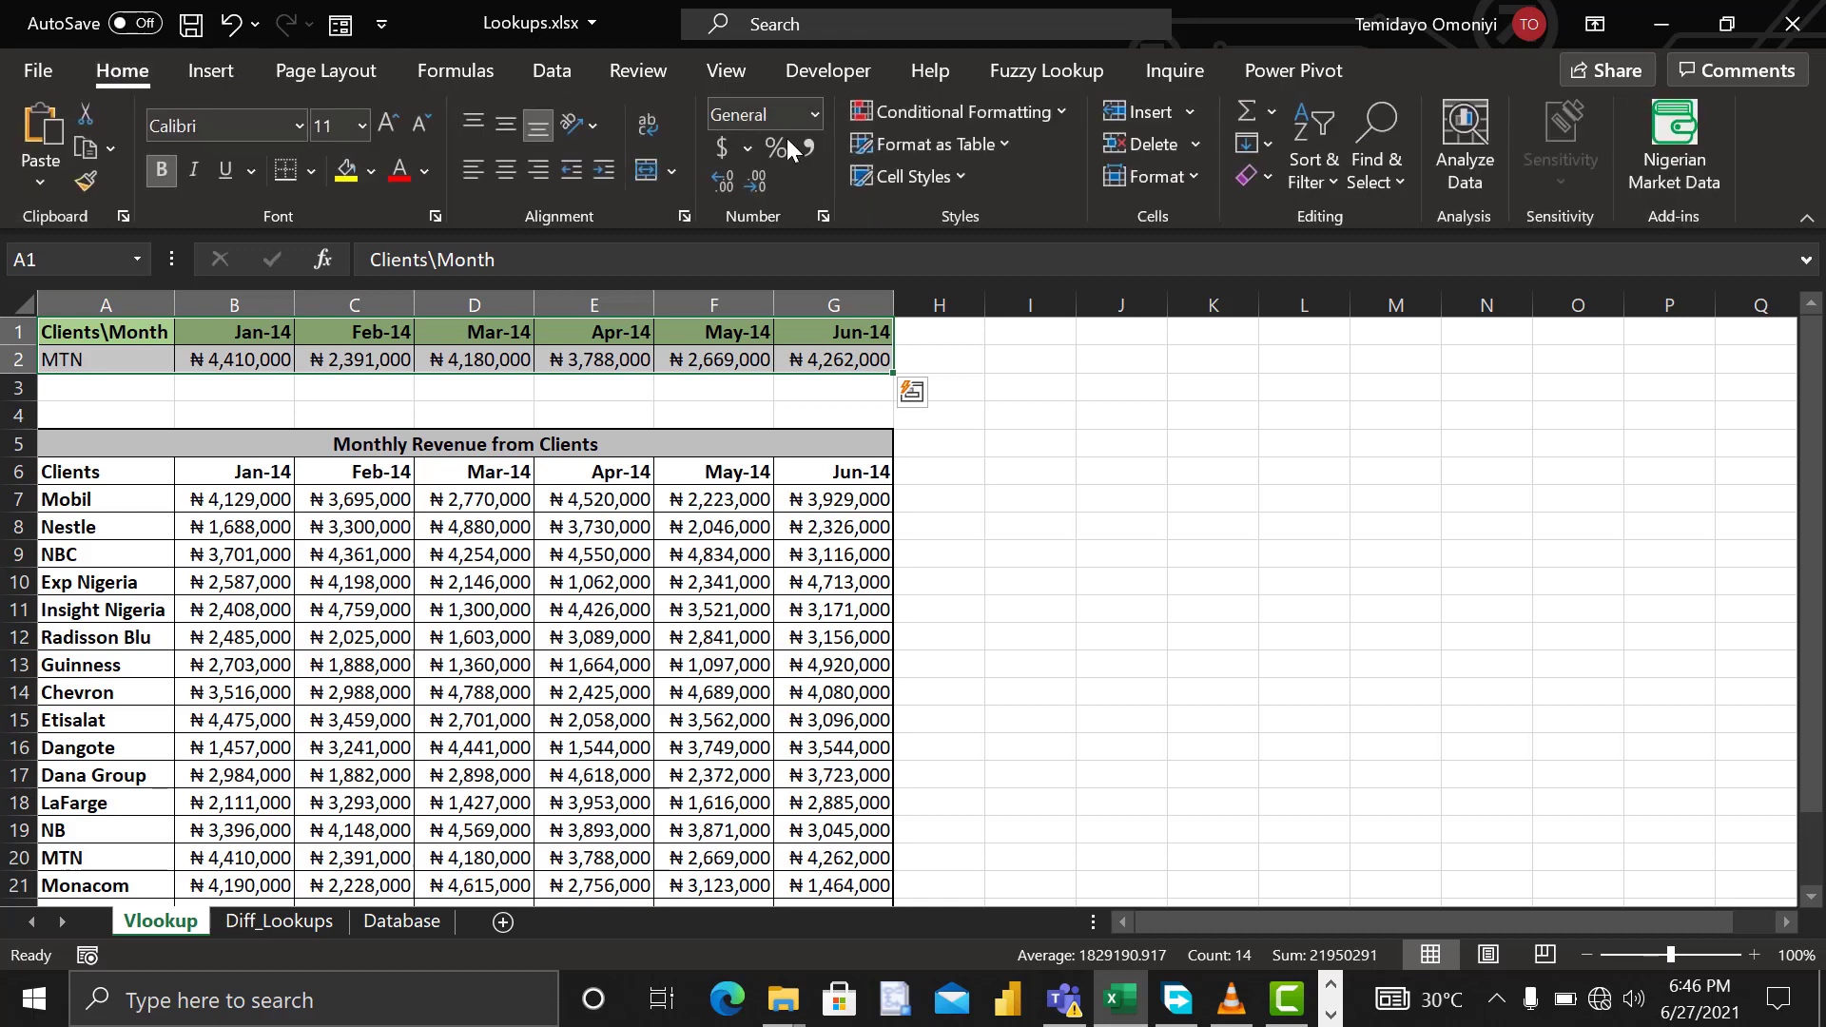
left_click(244, 61)
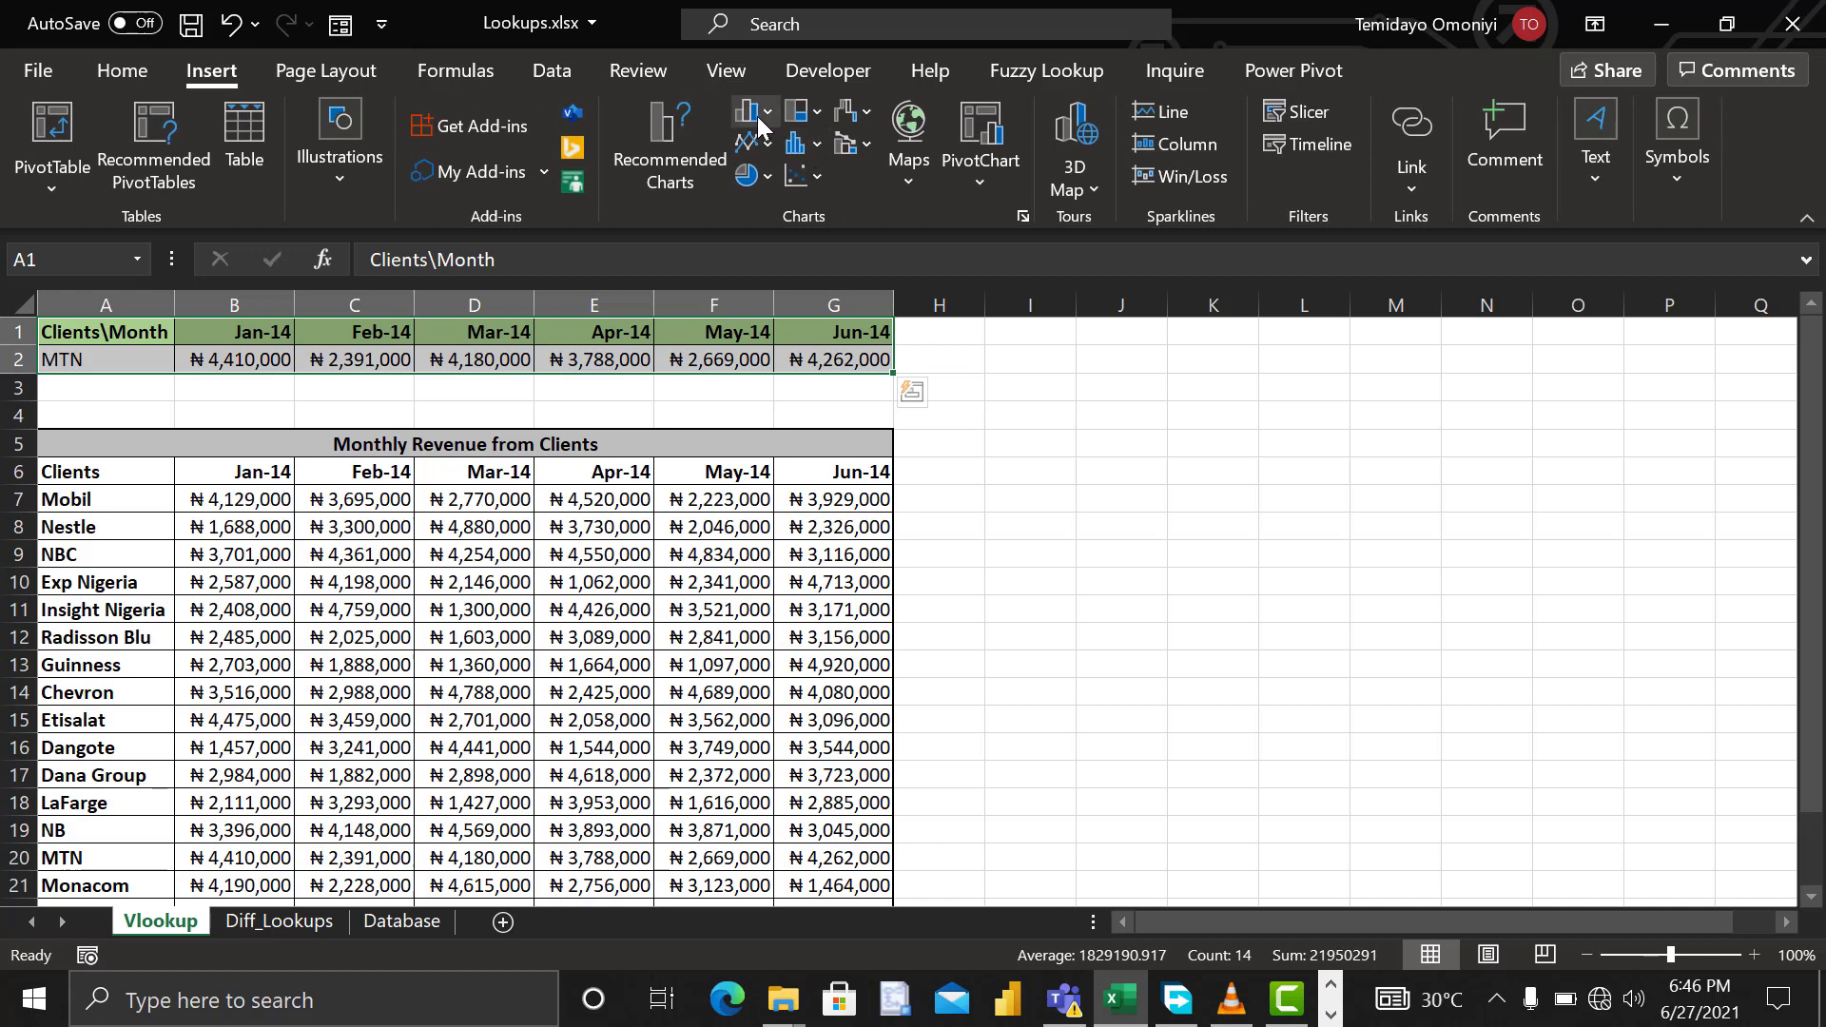
left_click(751, 114)
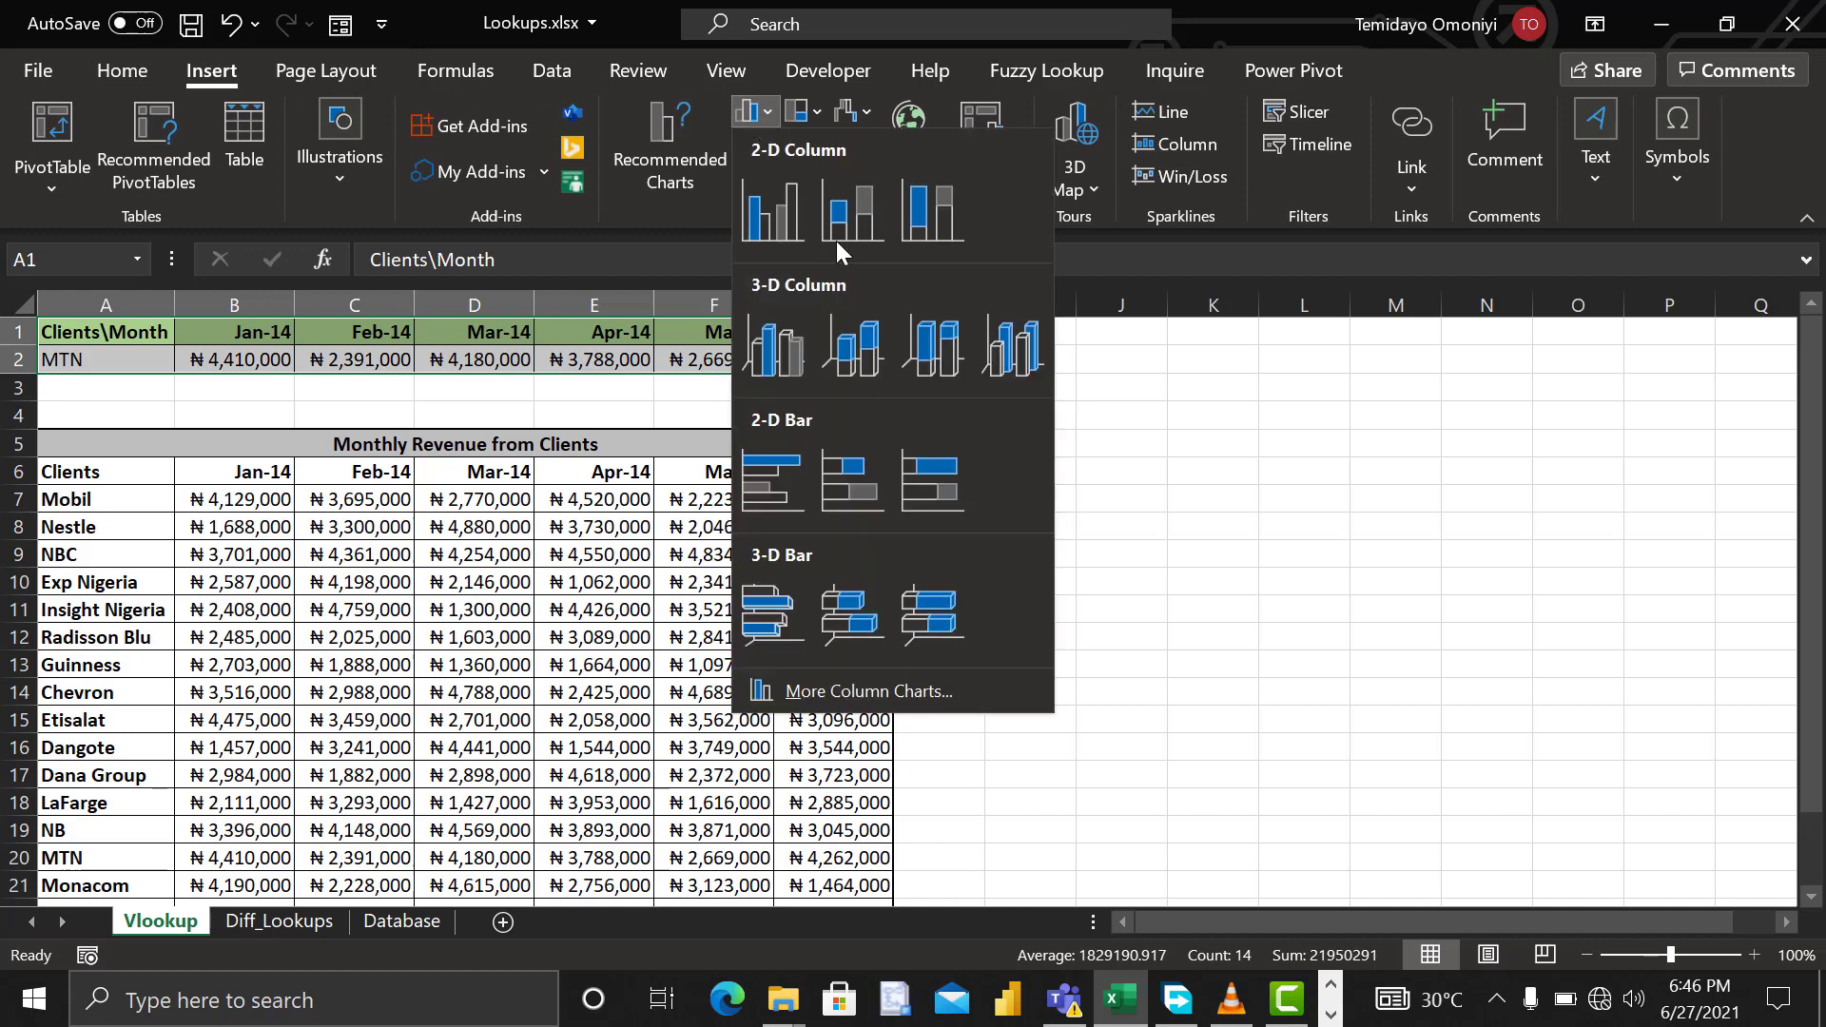
left_click(784, 226)
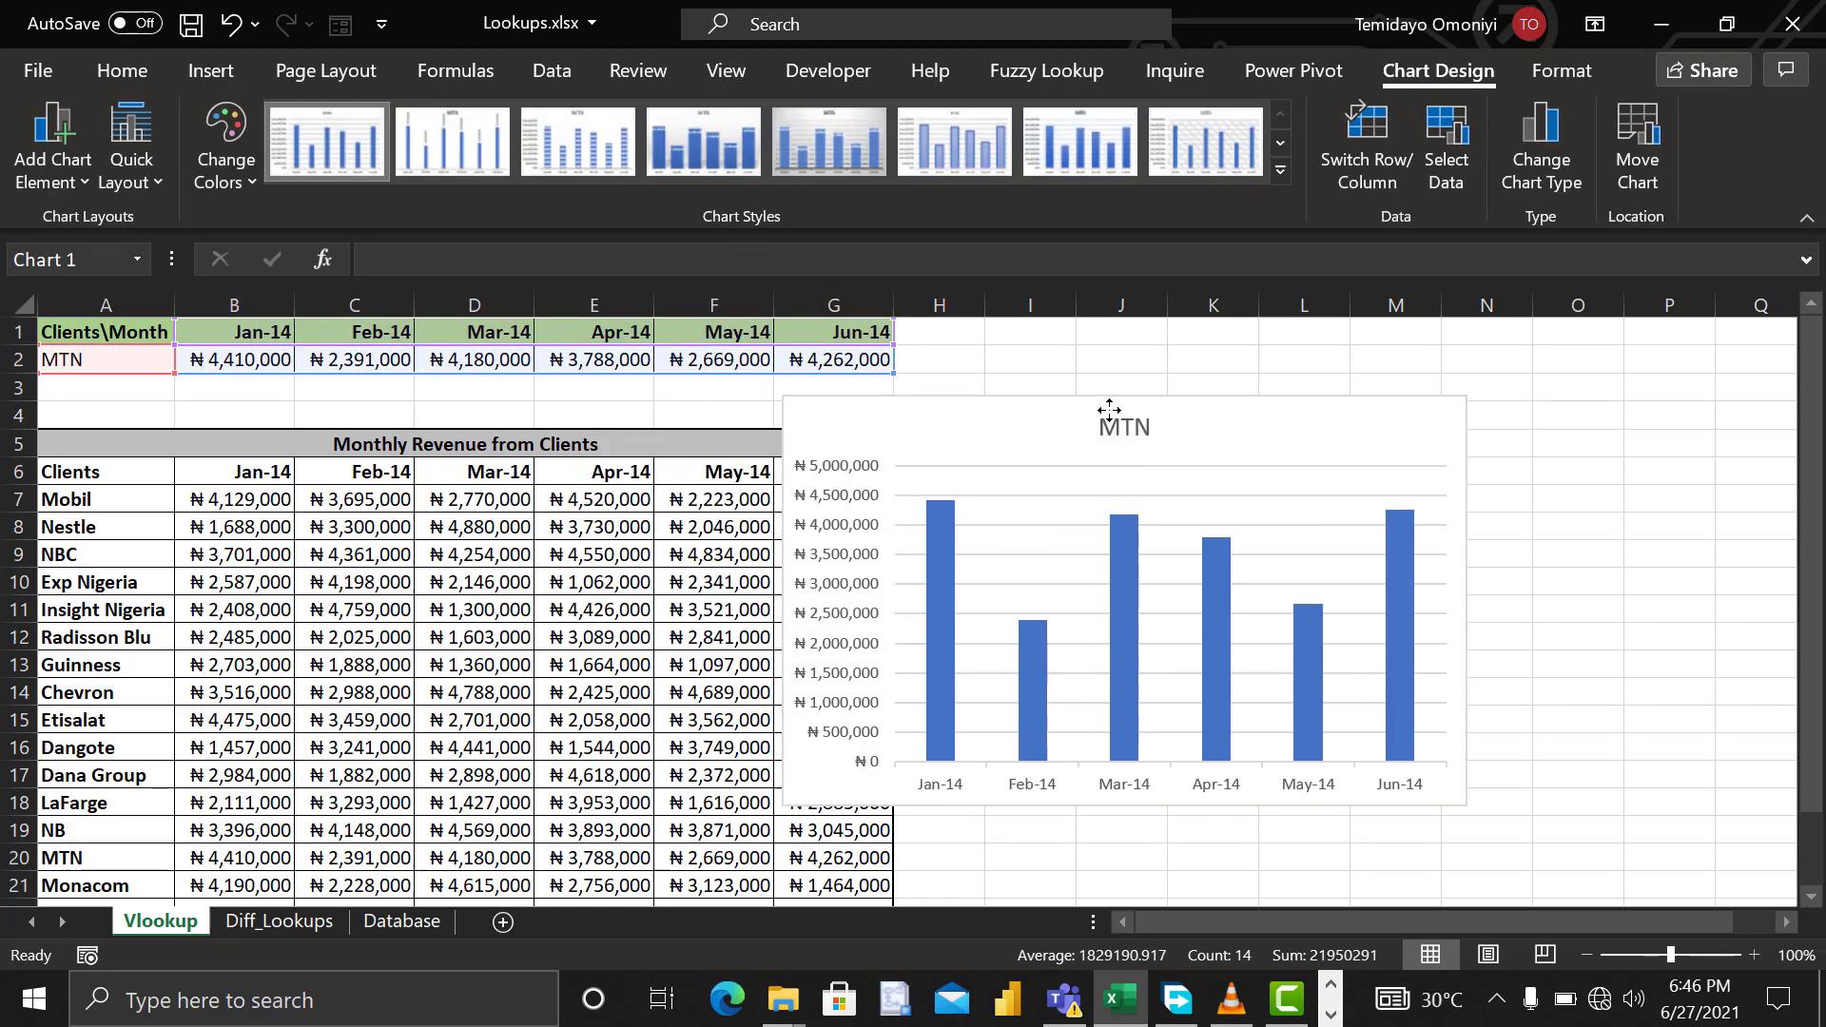
left_click_drag(1109, 408, 1293, 357)
Step: Test the chart by switching the A2 client through NB, Total, Dana Group, LaFarge and MTN, ending on ARM
left_click(80, 356)
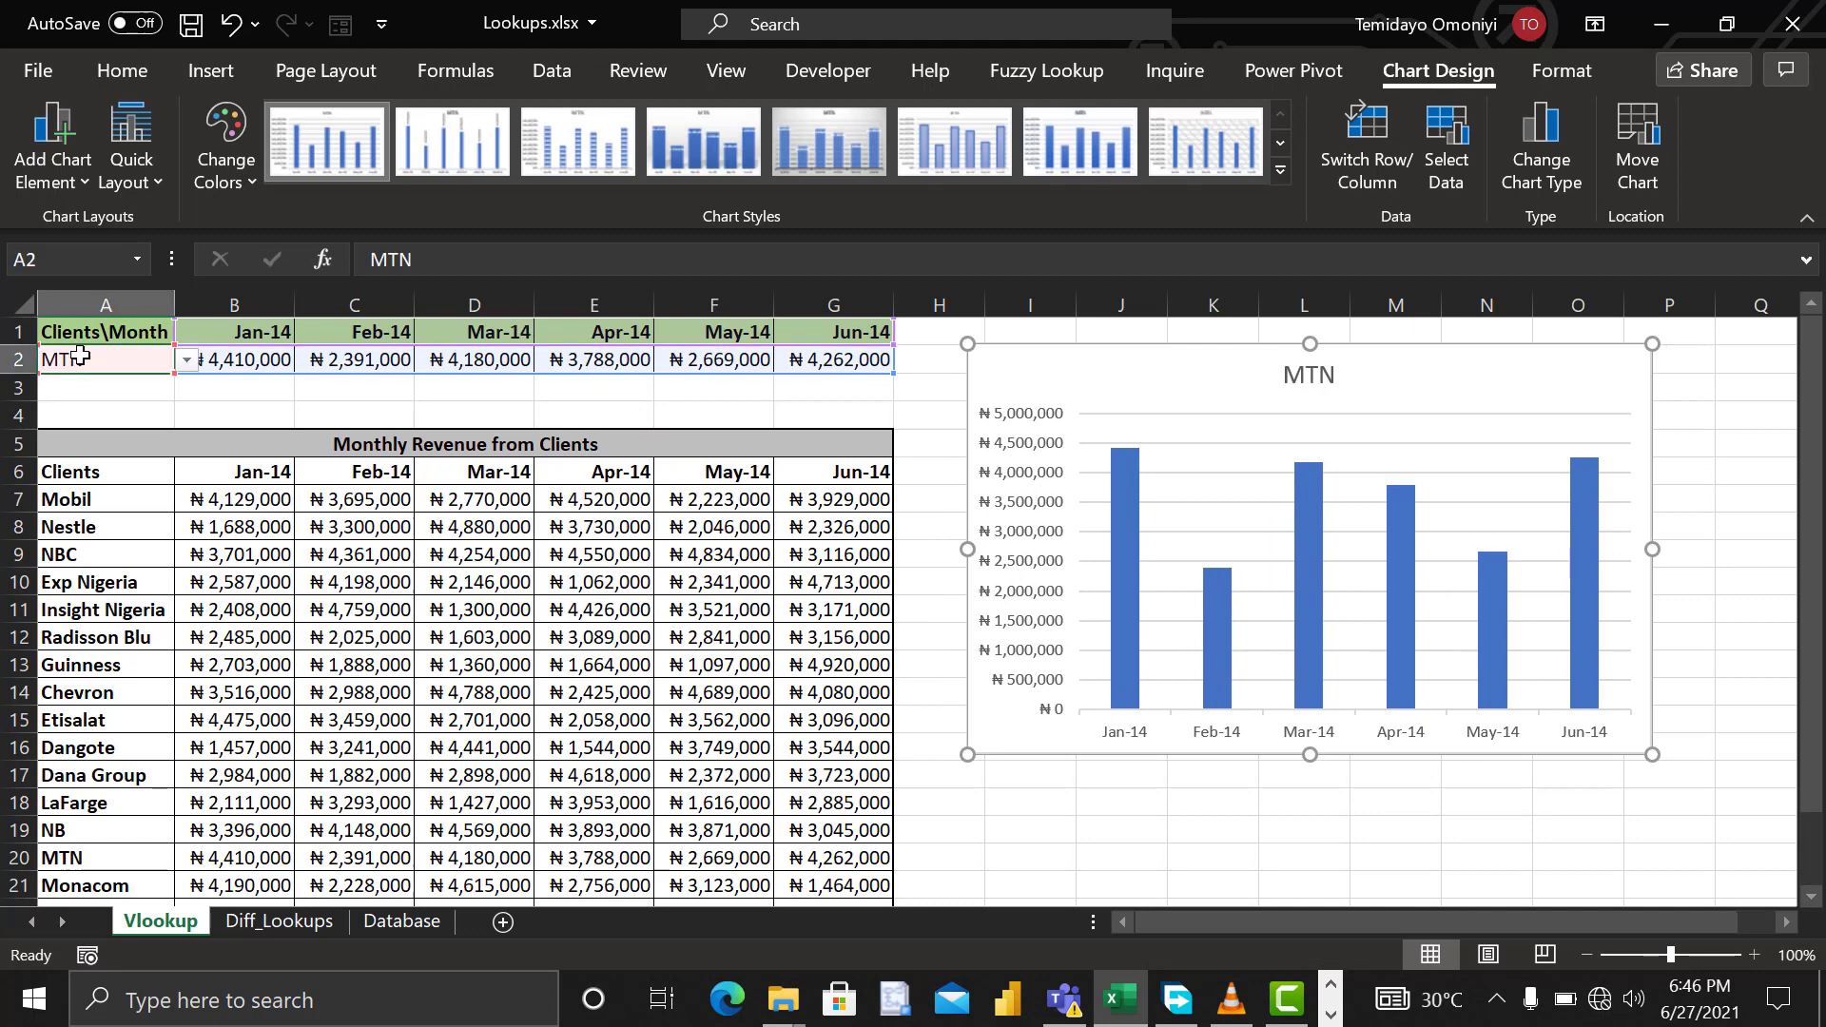
left_click(187, 359)
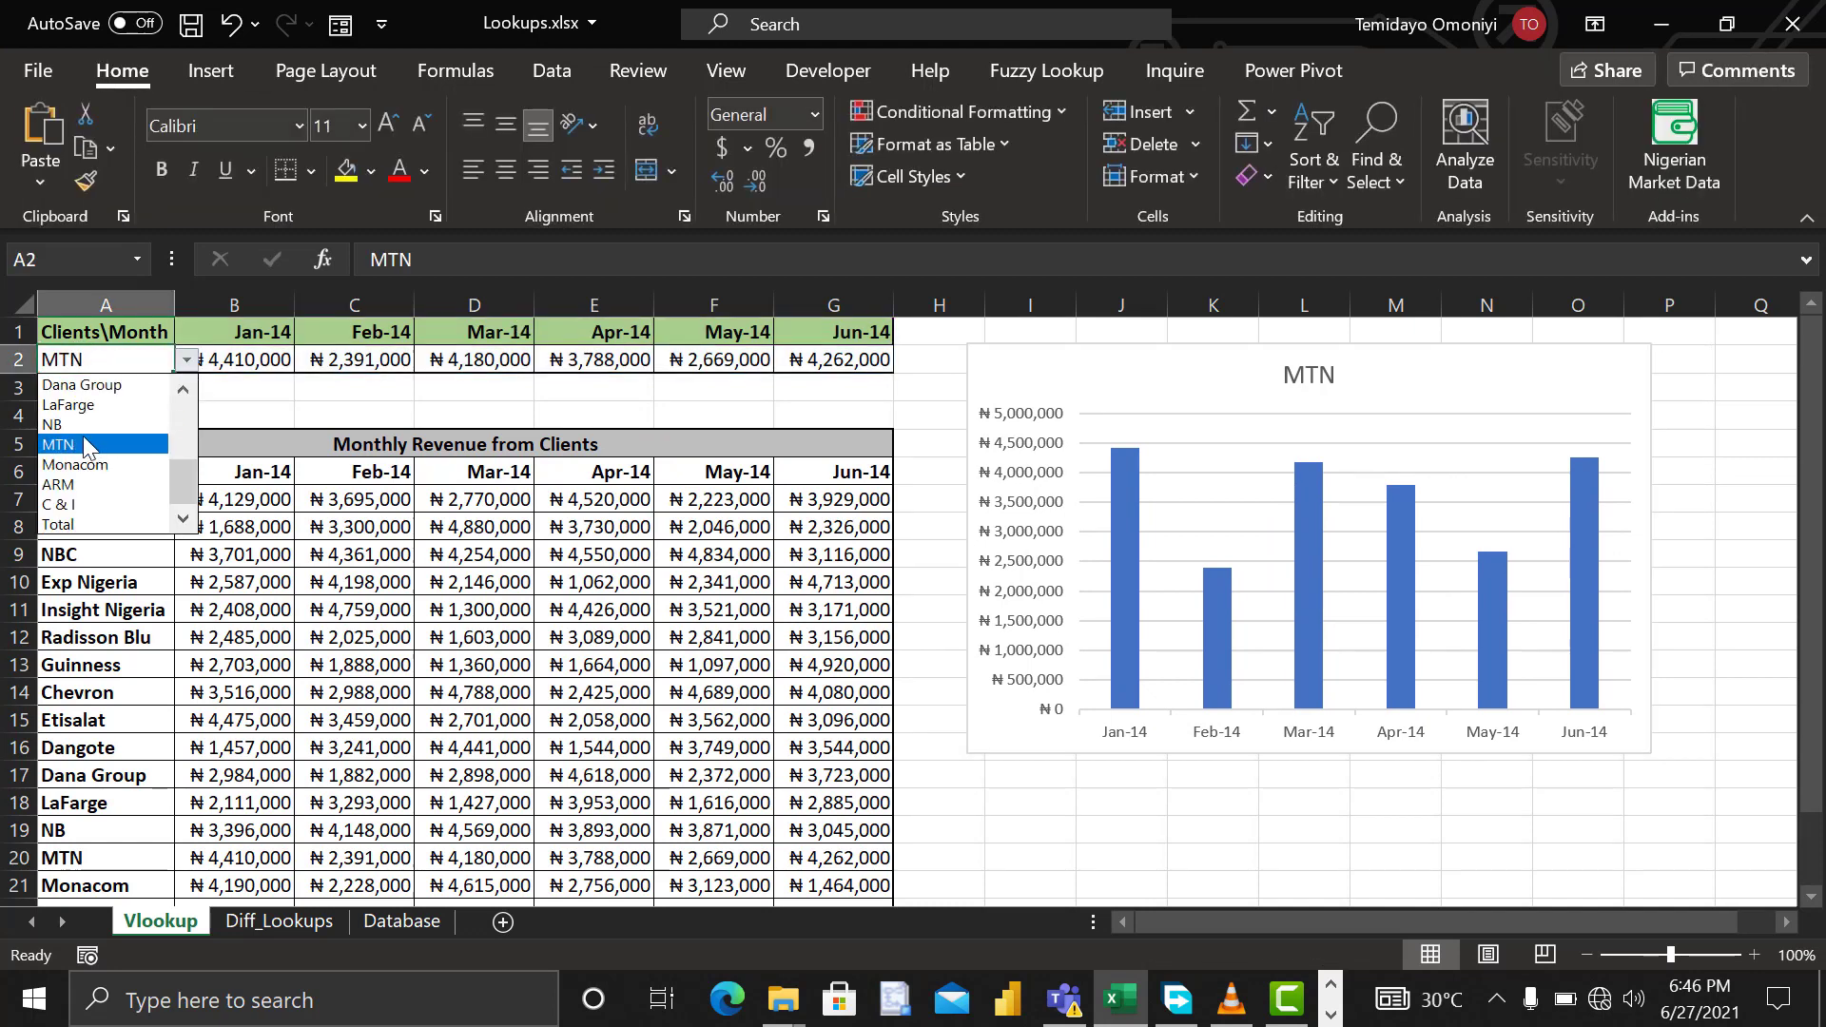
left_click(57, 424)
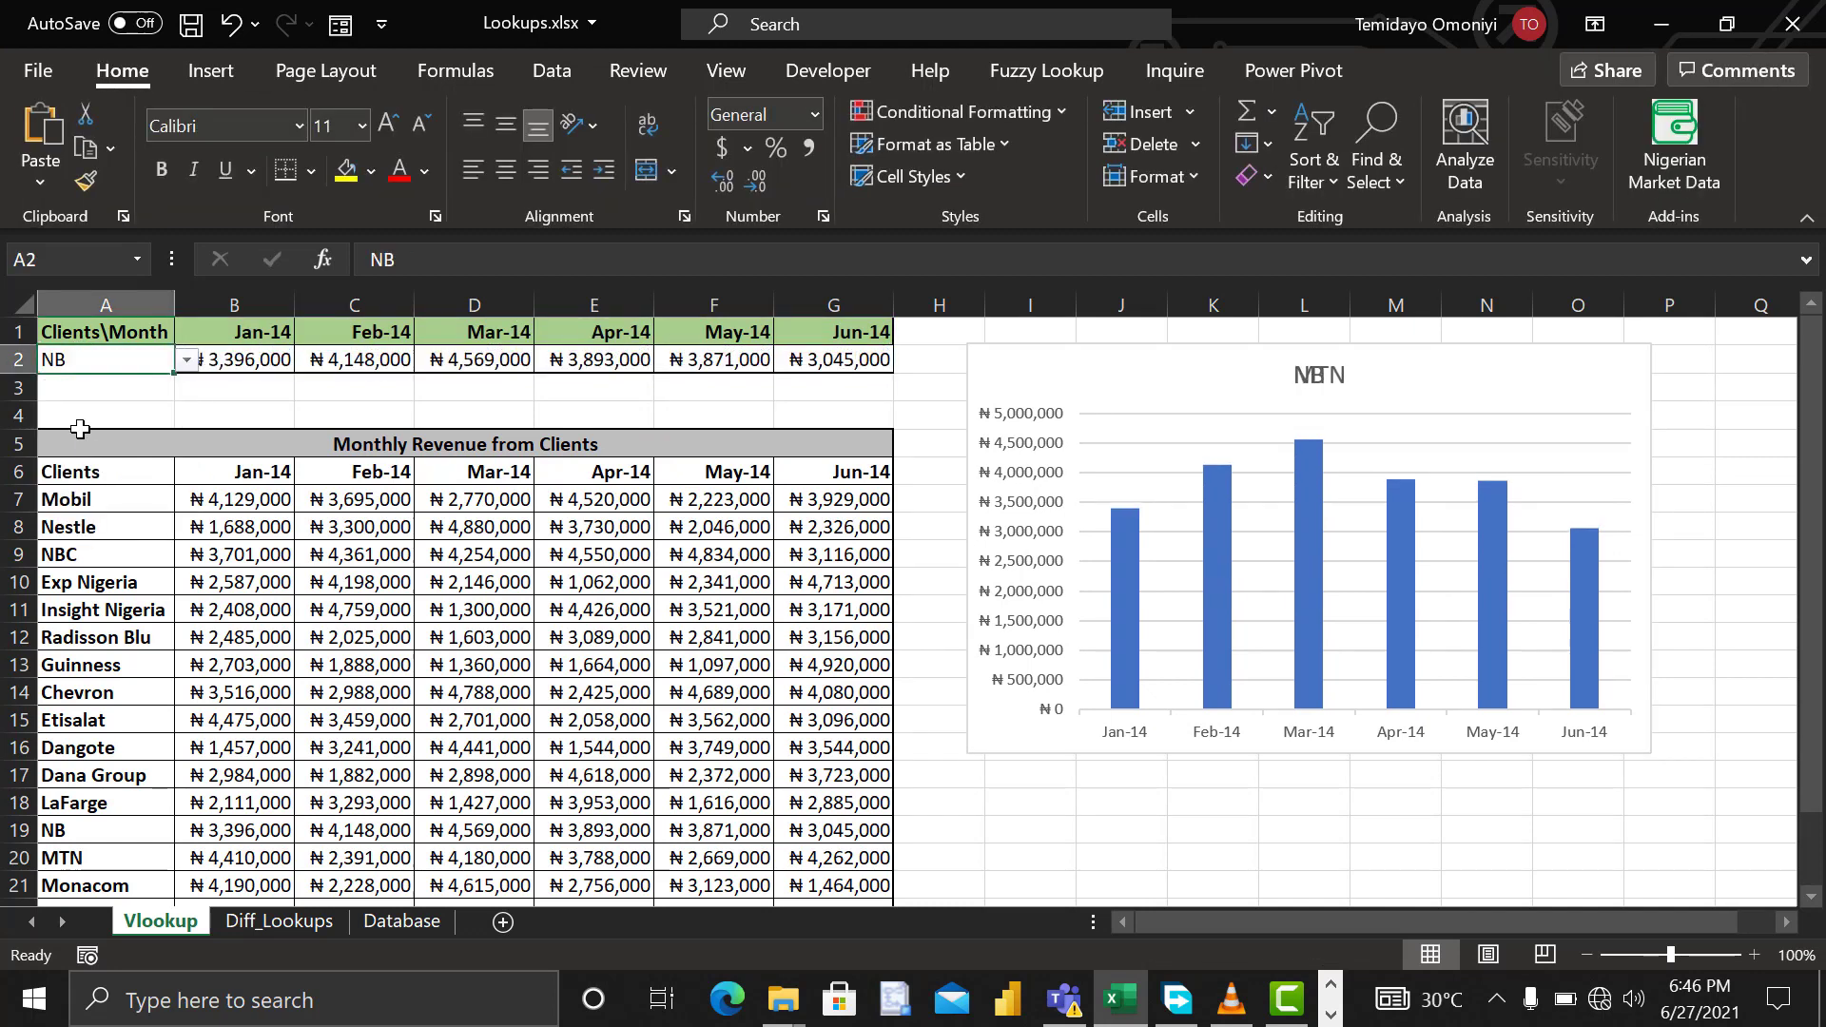
left_click(187, 359)
left_click(152, 518)
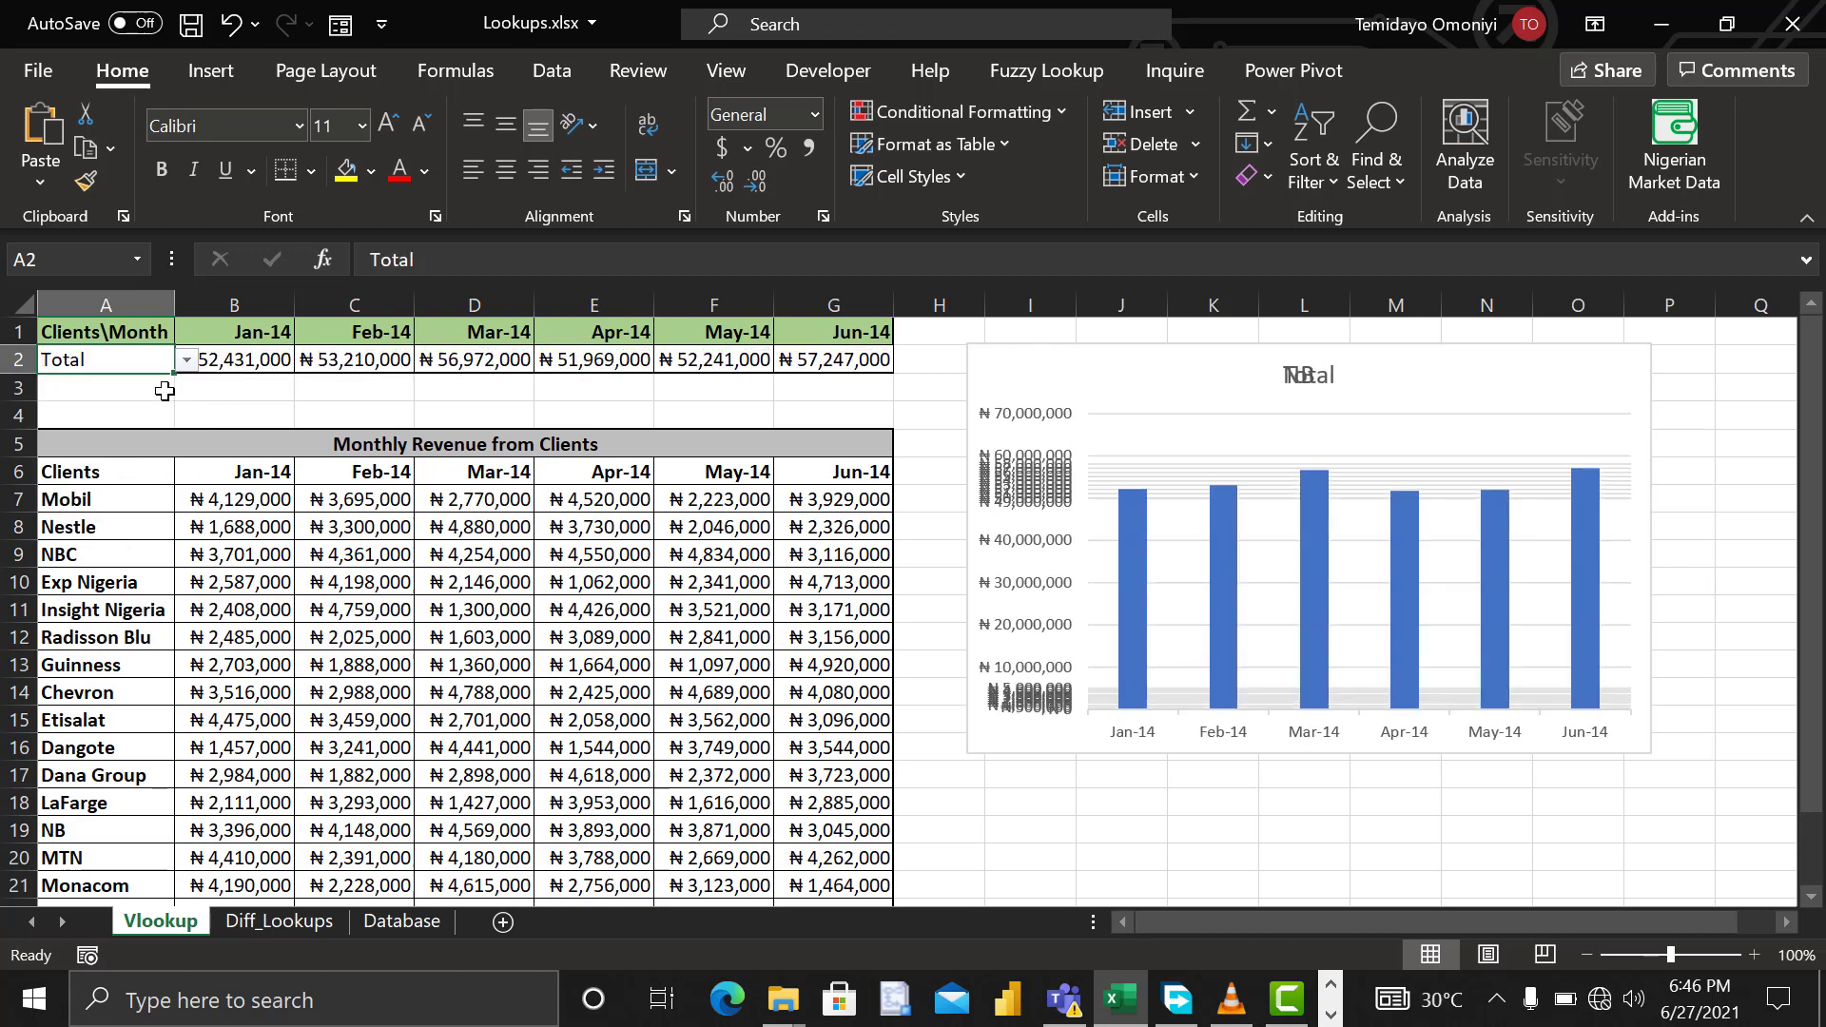
left_click(186, 360)
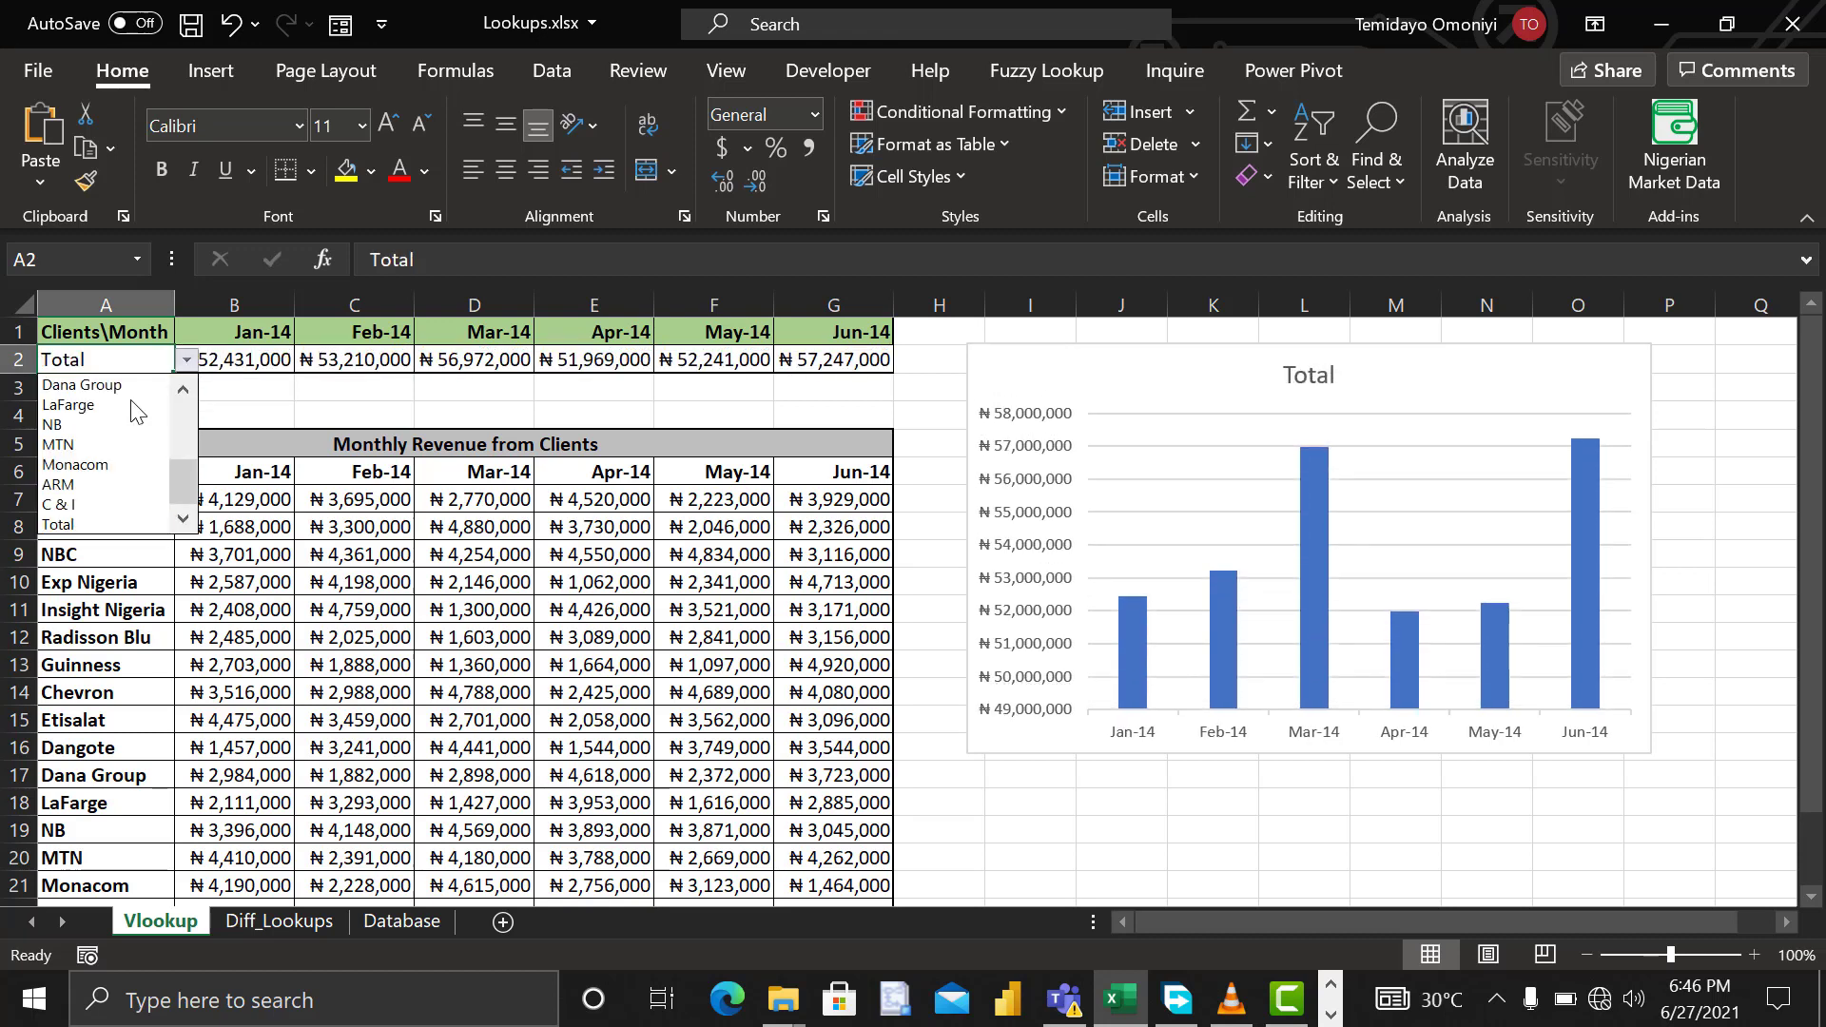
left_click(60, 387)
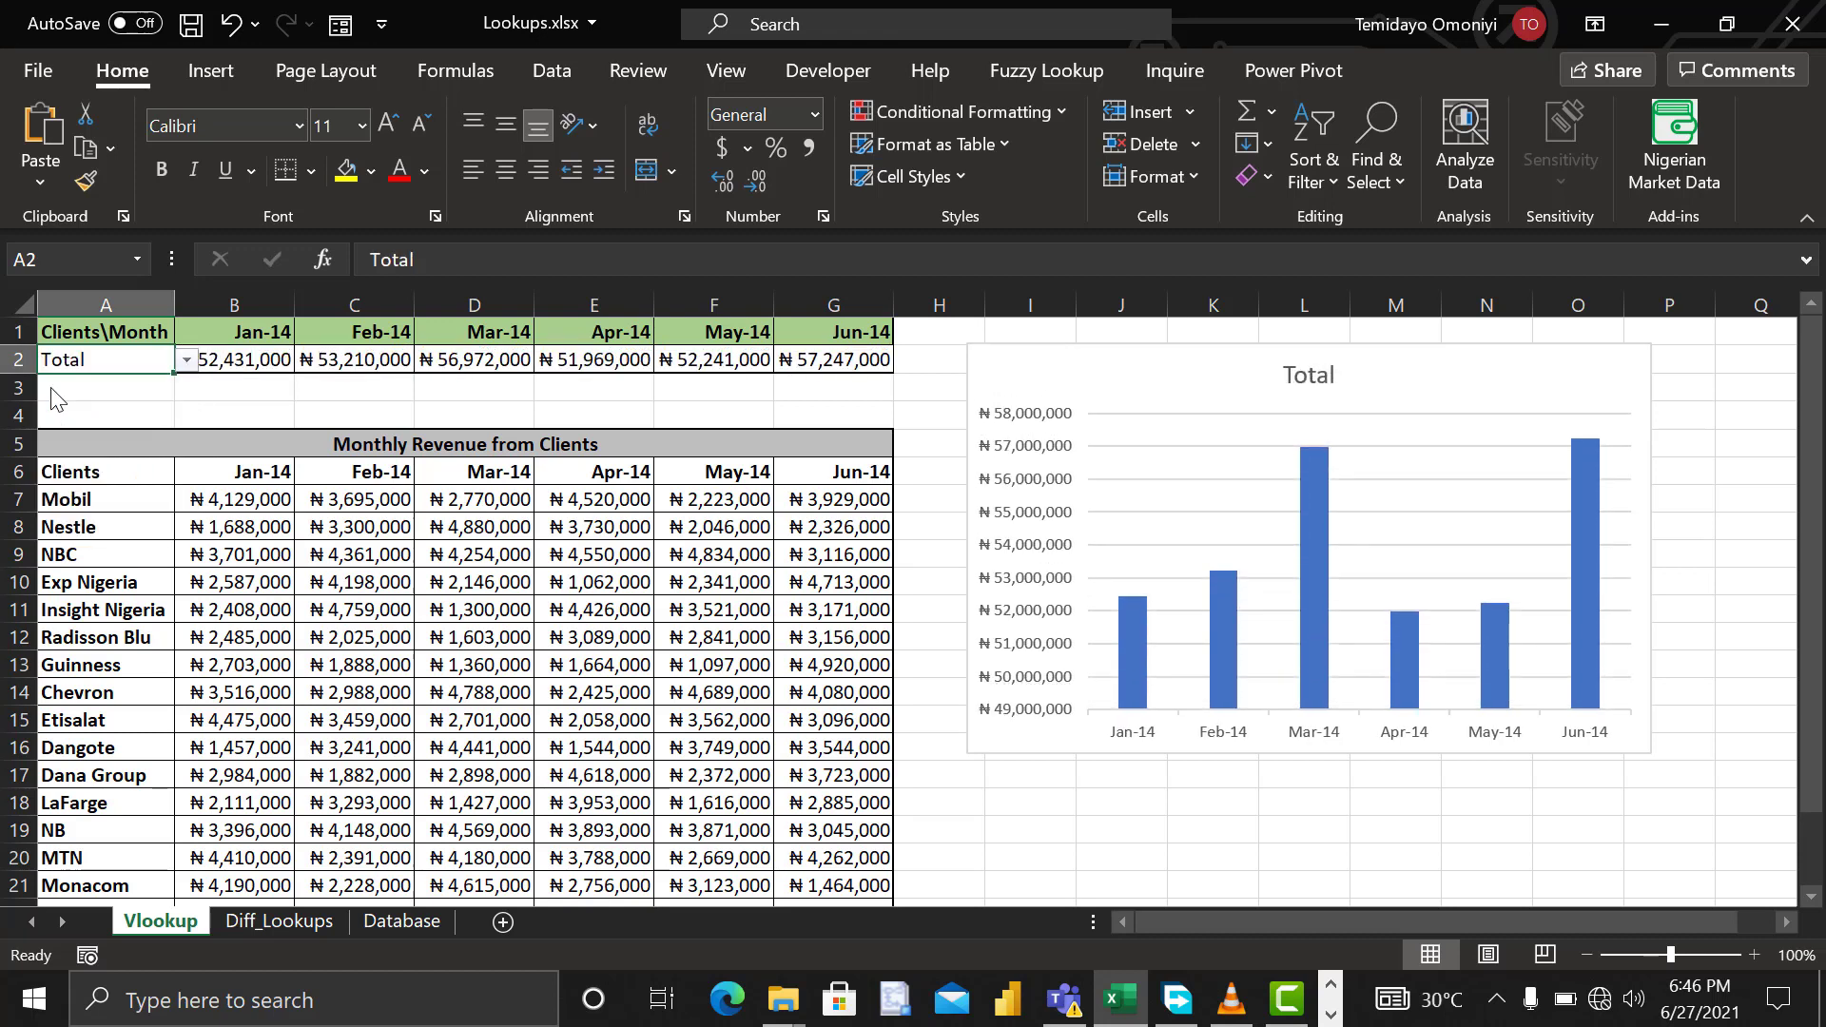
left_click(186, 359)
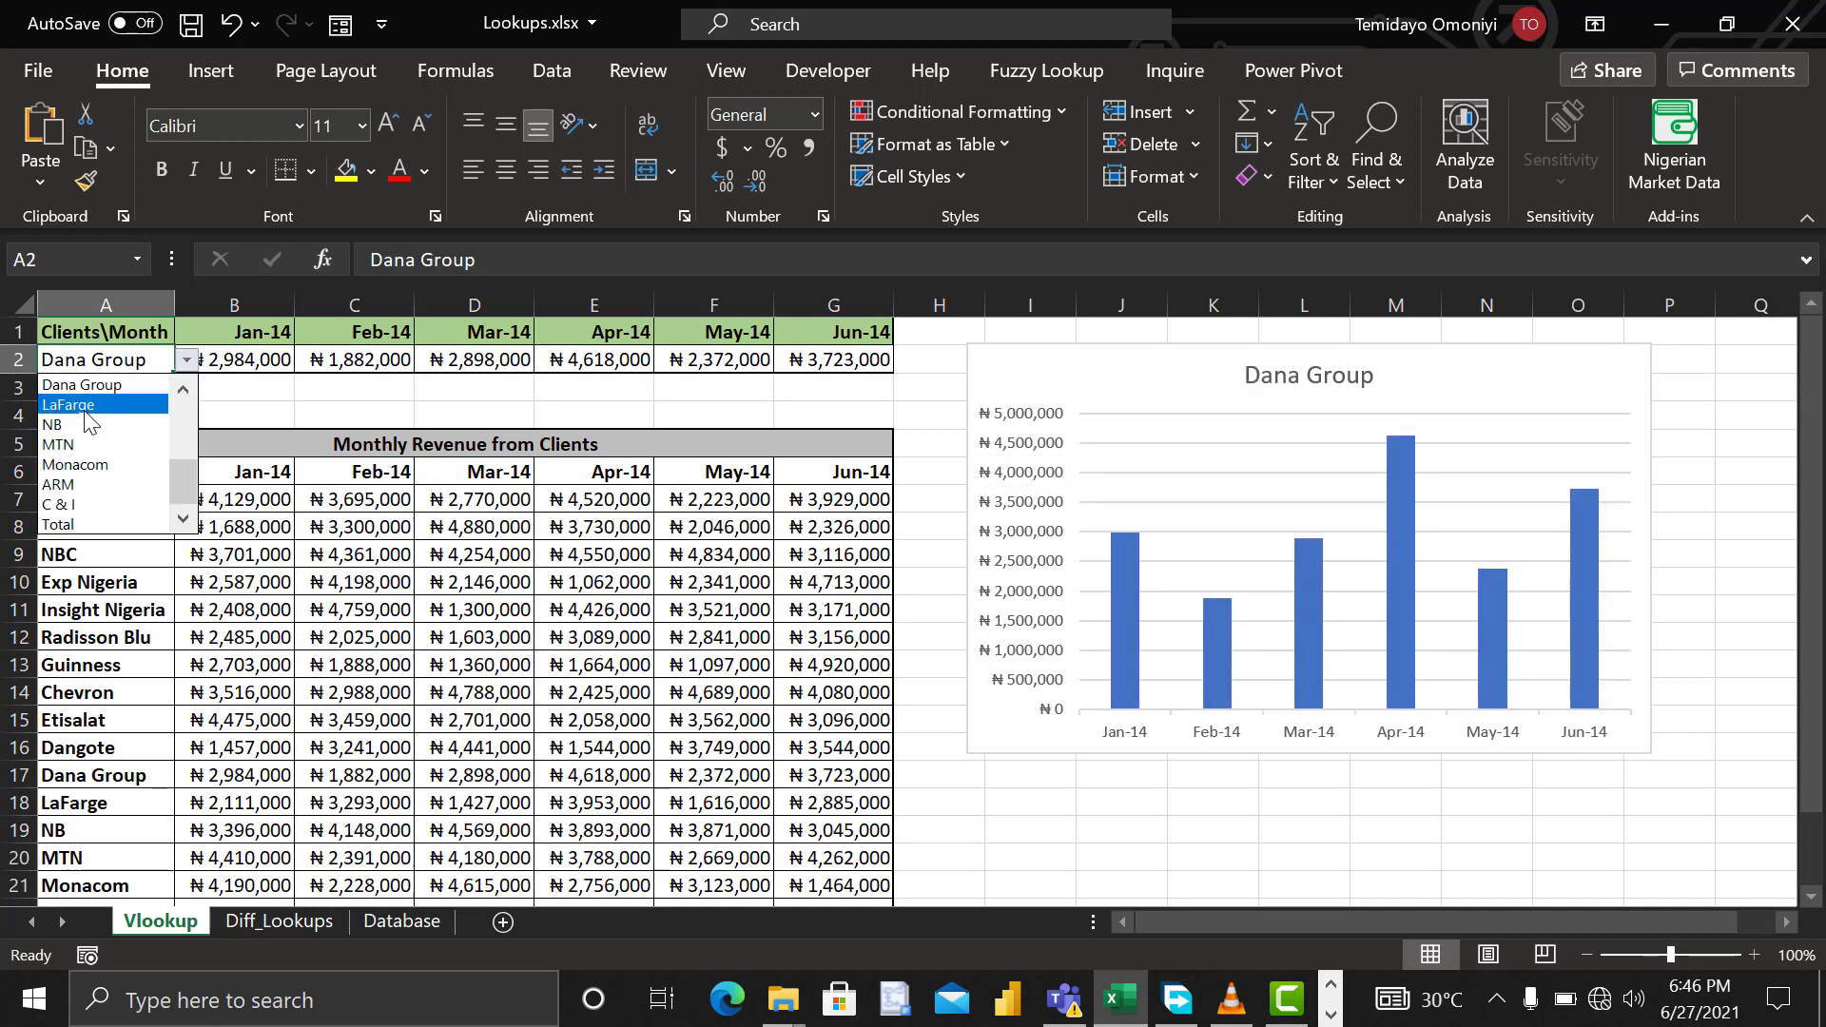
left_click(84, 407)
left_click(186, 359)
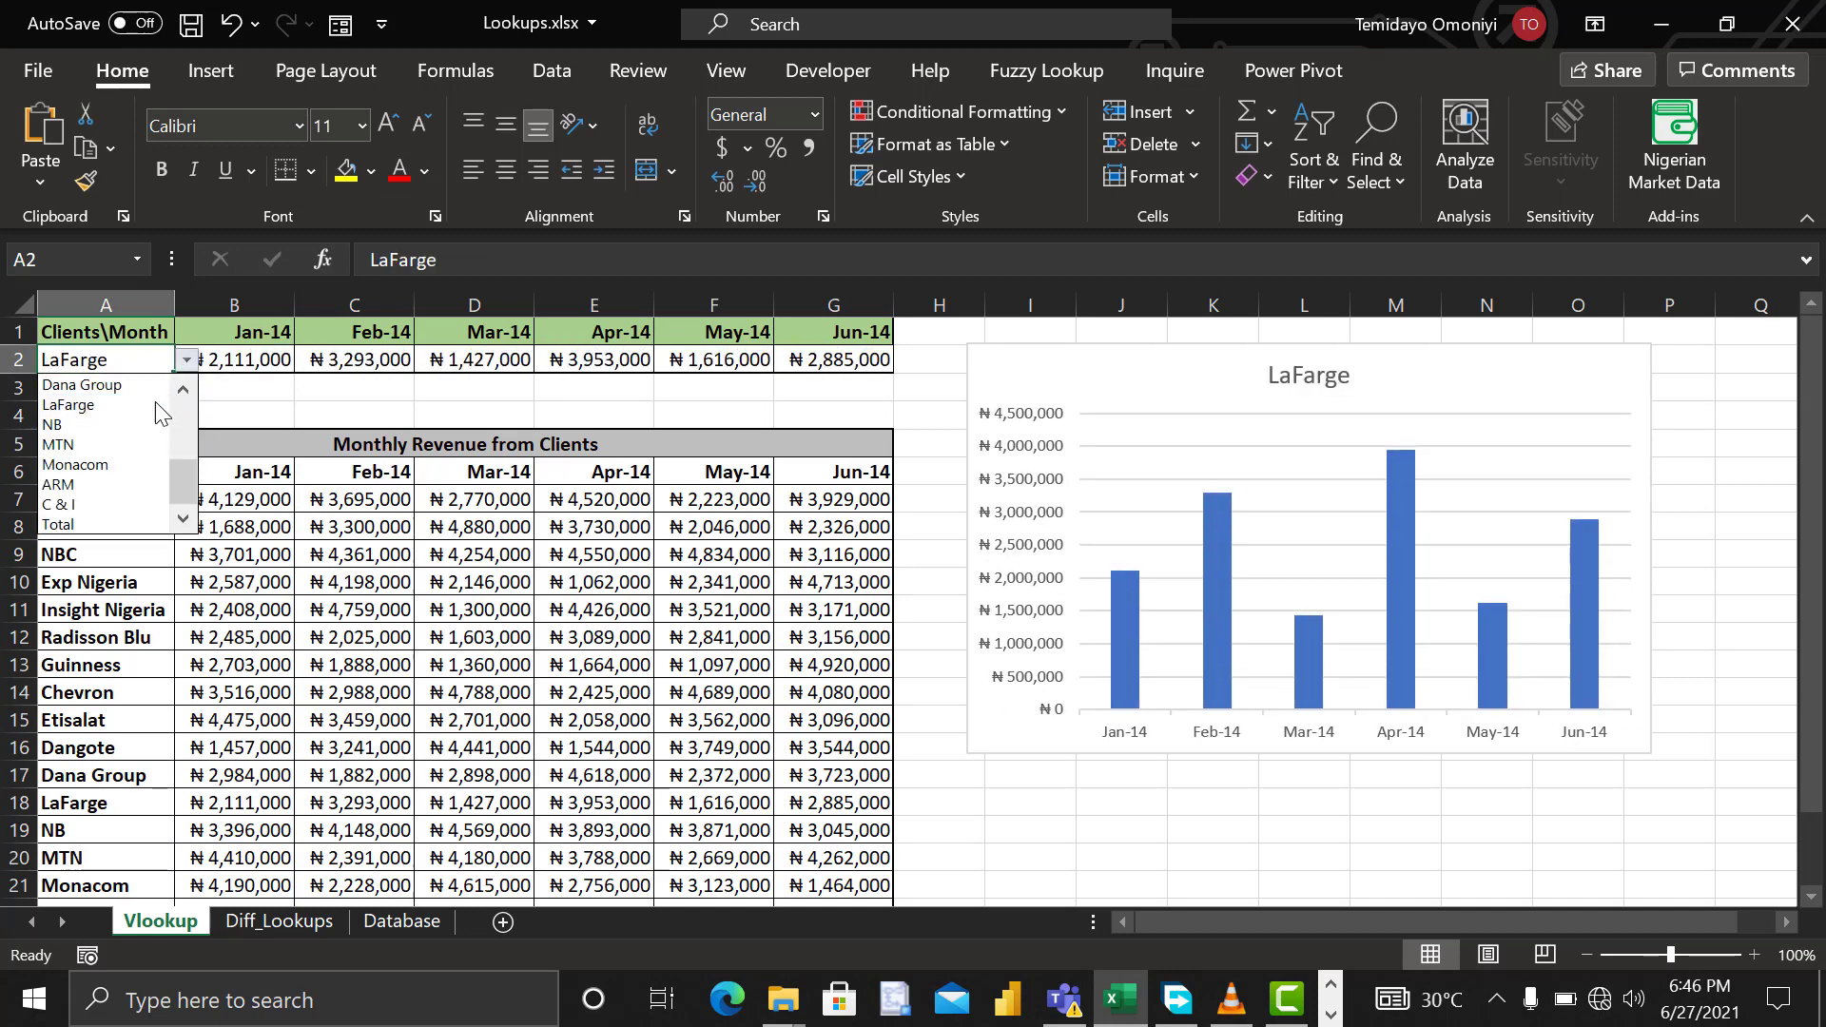
left_click(110, 442)
left_click(186, 361)
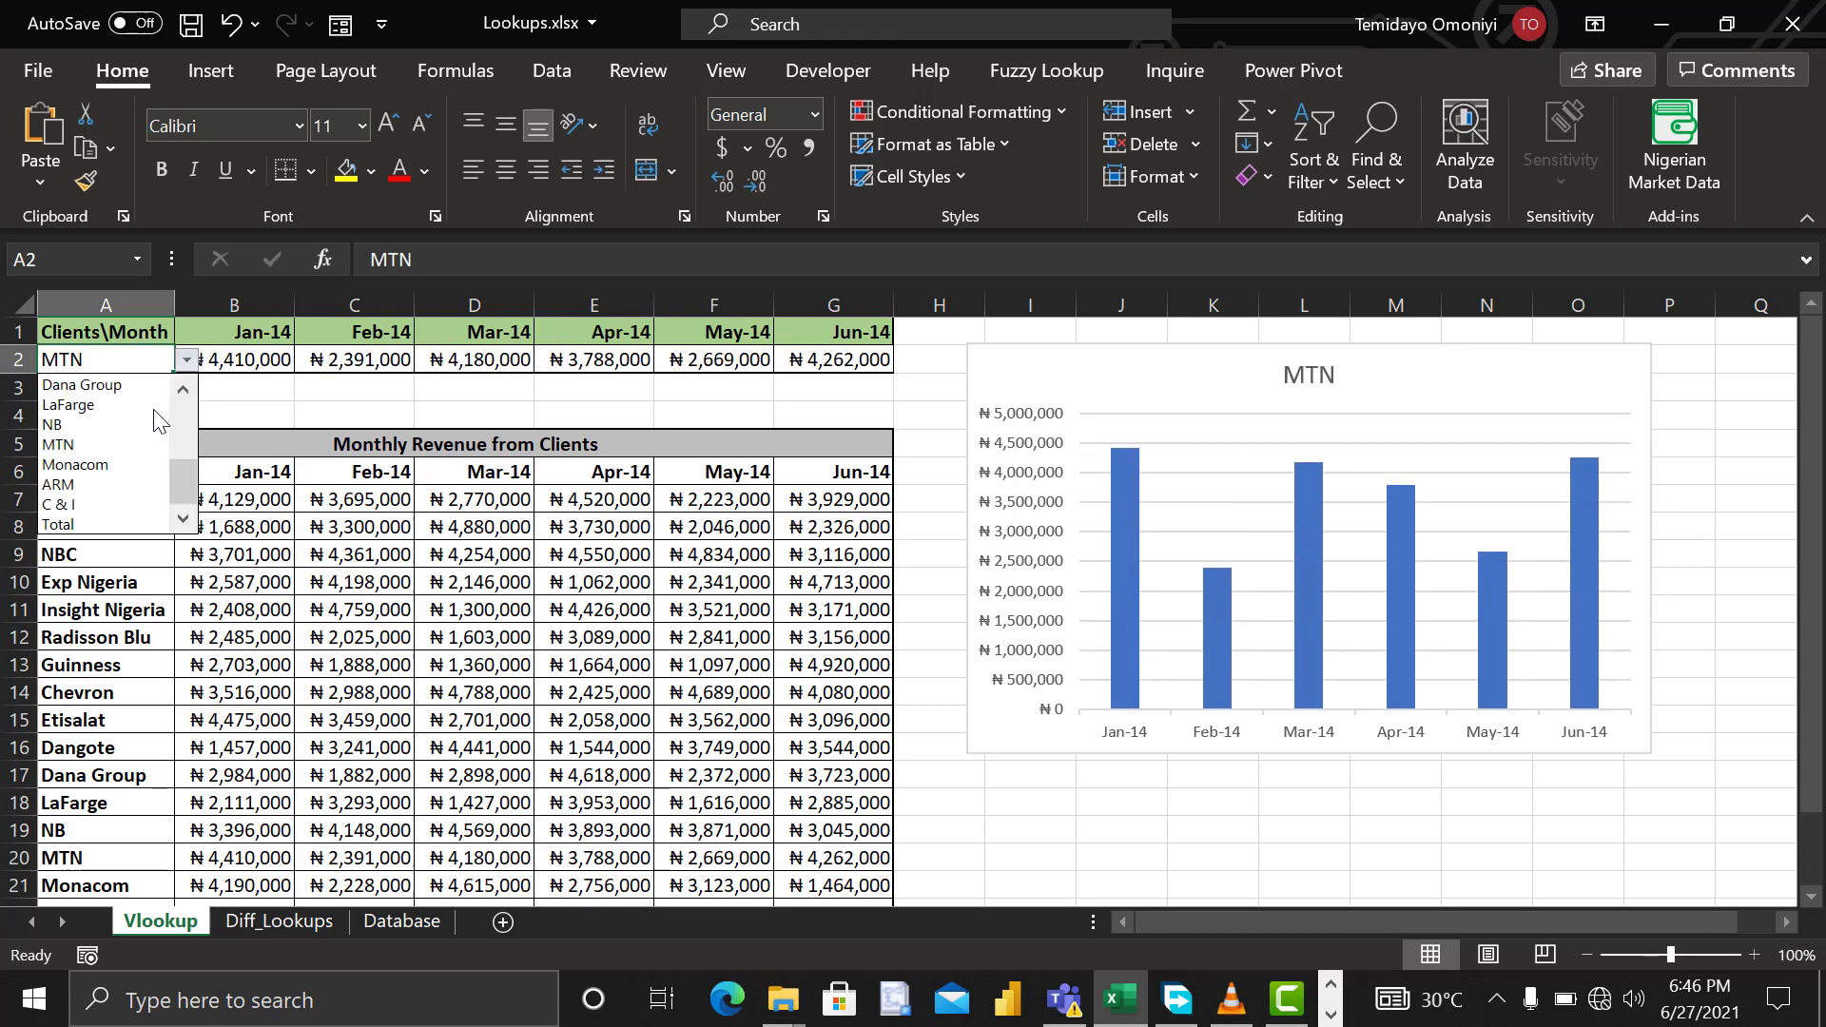
left_click(100, 479)
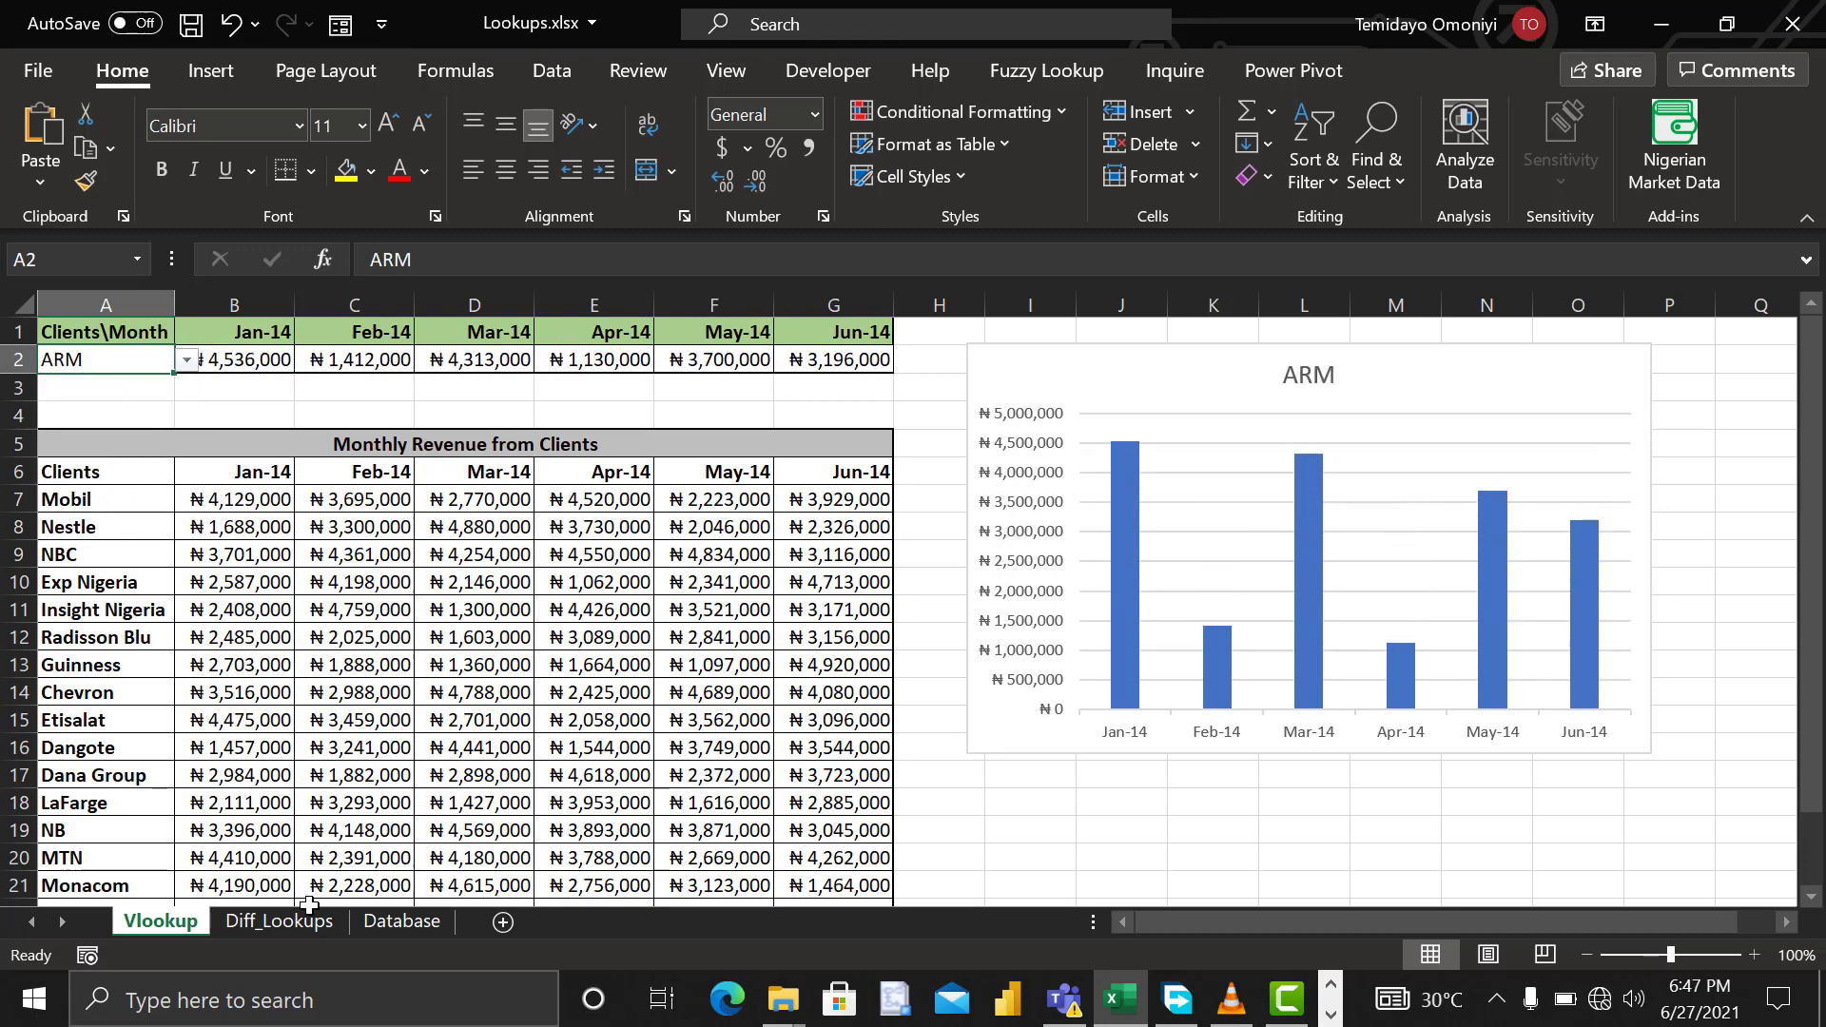
Step: On the Diff_Lookups sheet, set the data validation of the account manager cells B2:B5 to allow a List
left_click(266, 921)
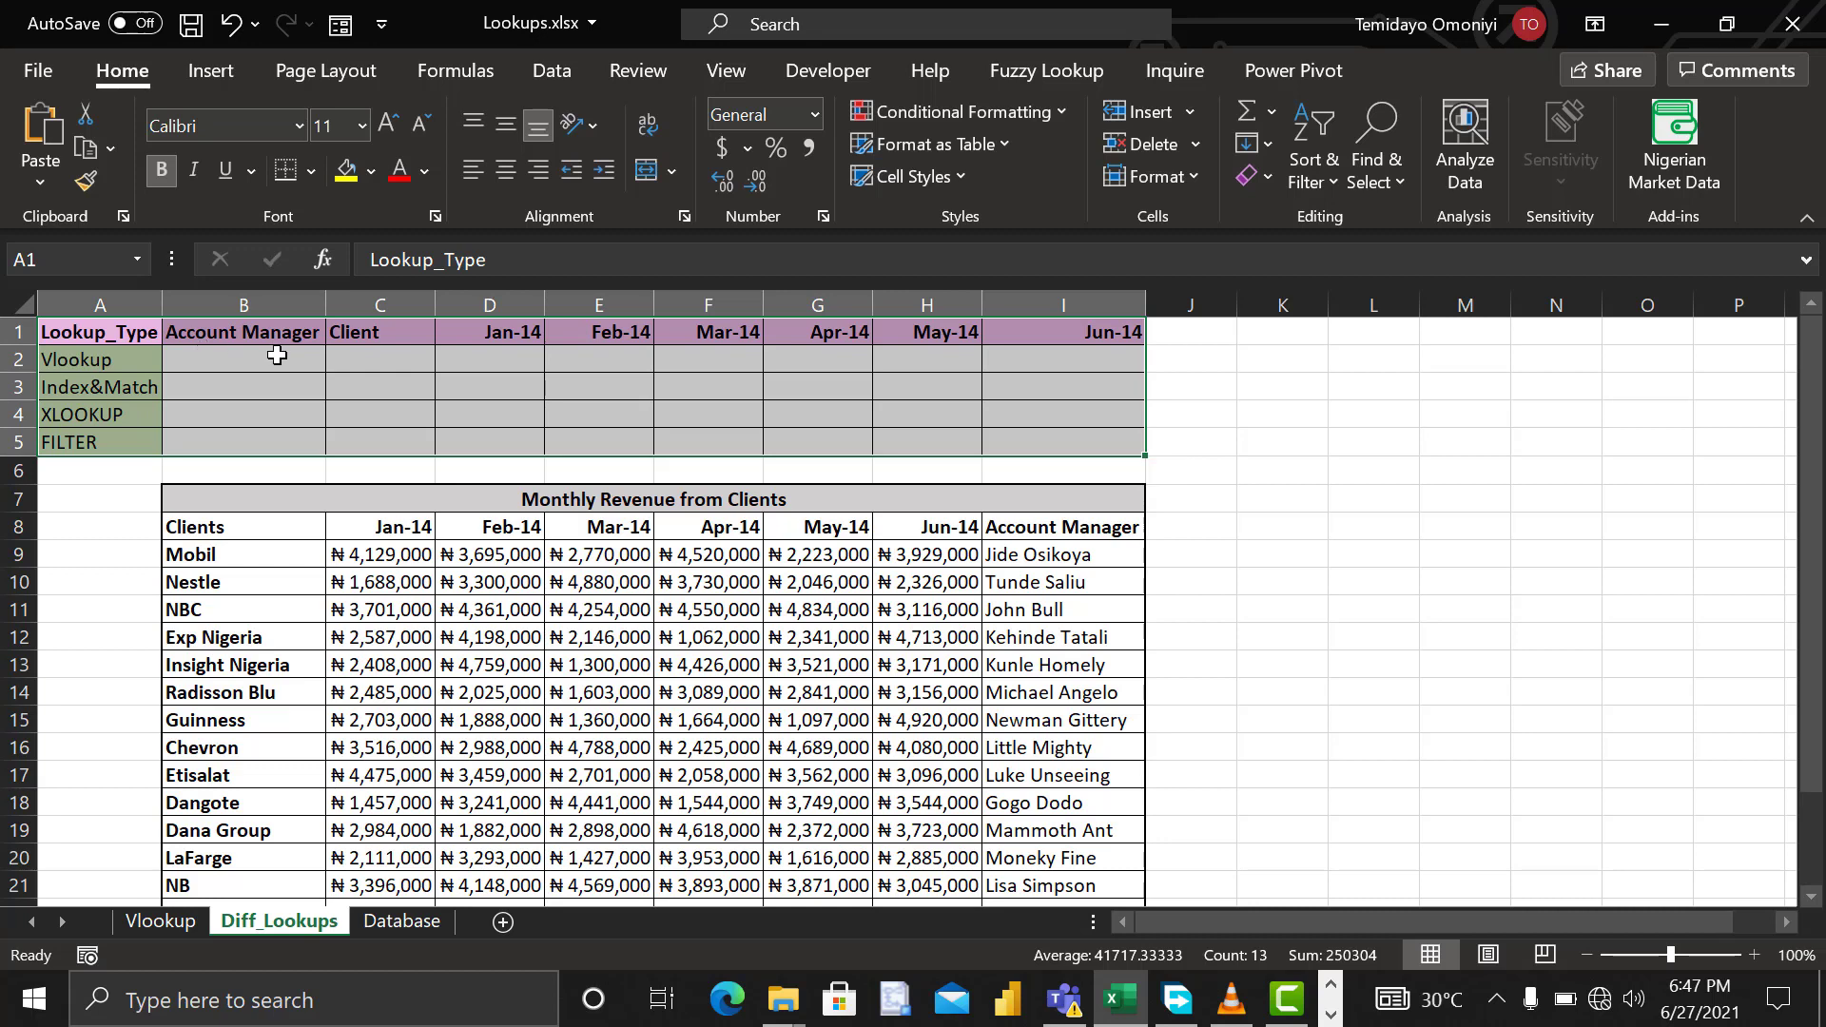
left_click(346, 365)
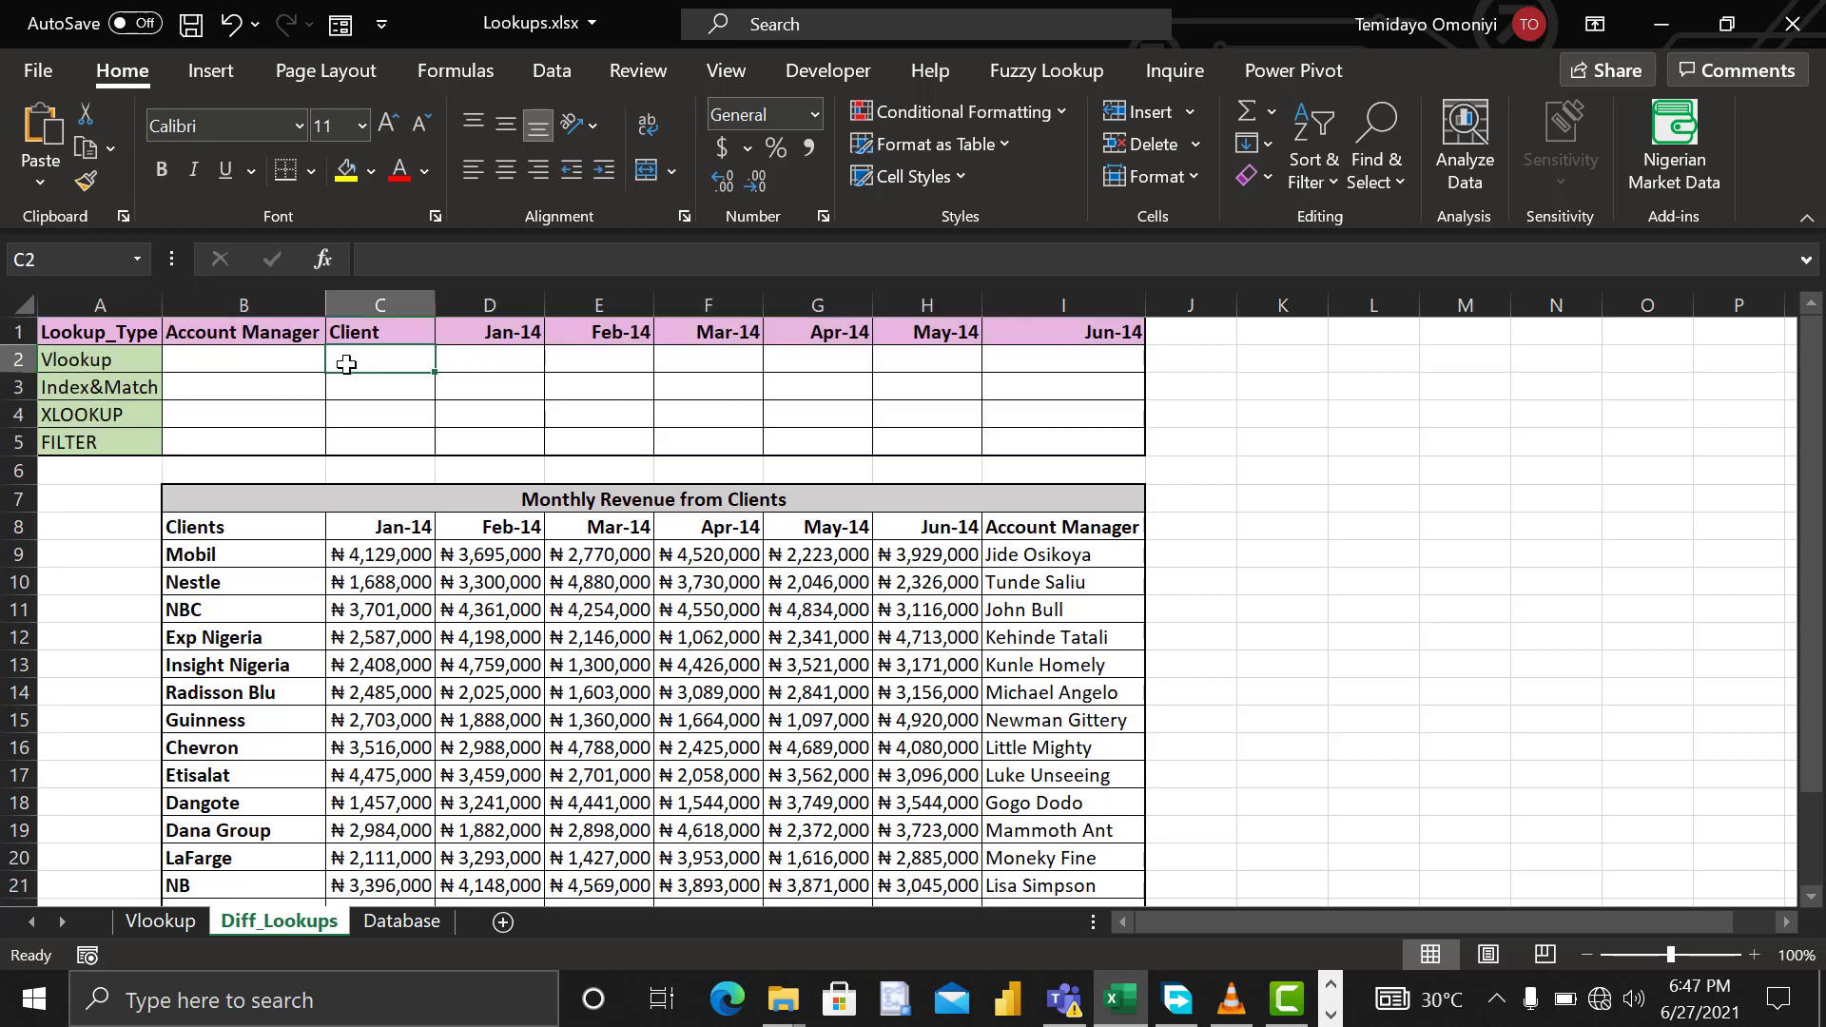
left_click(224, 354)
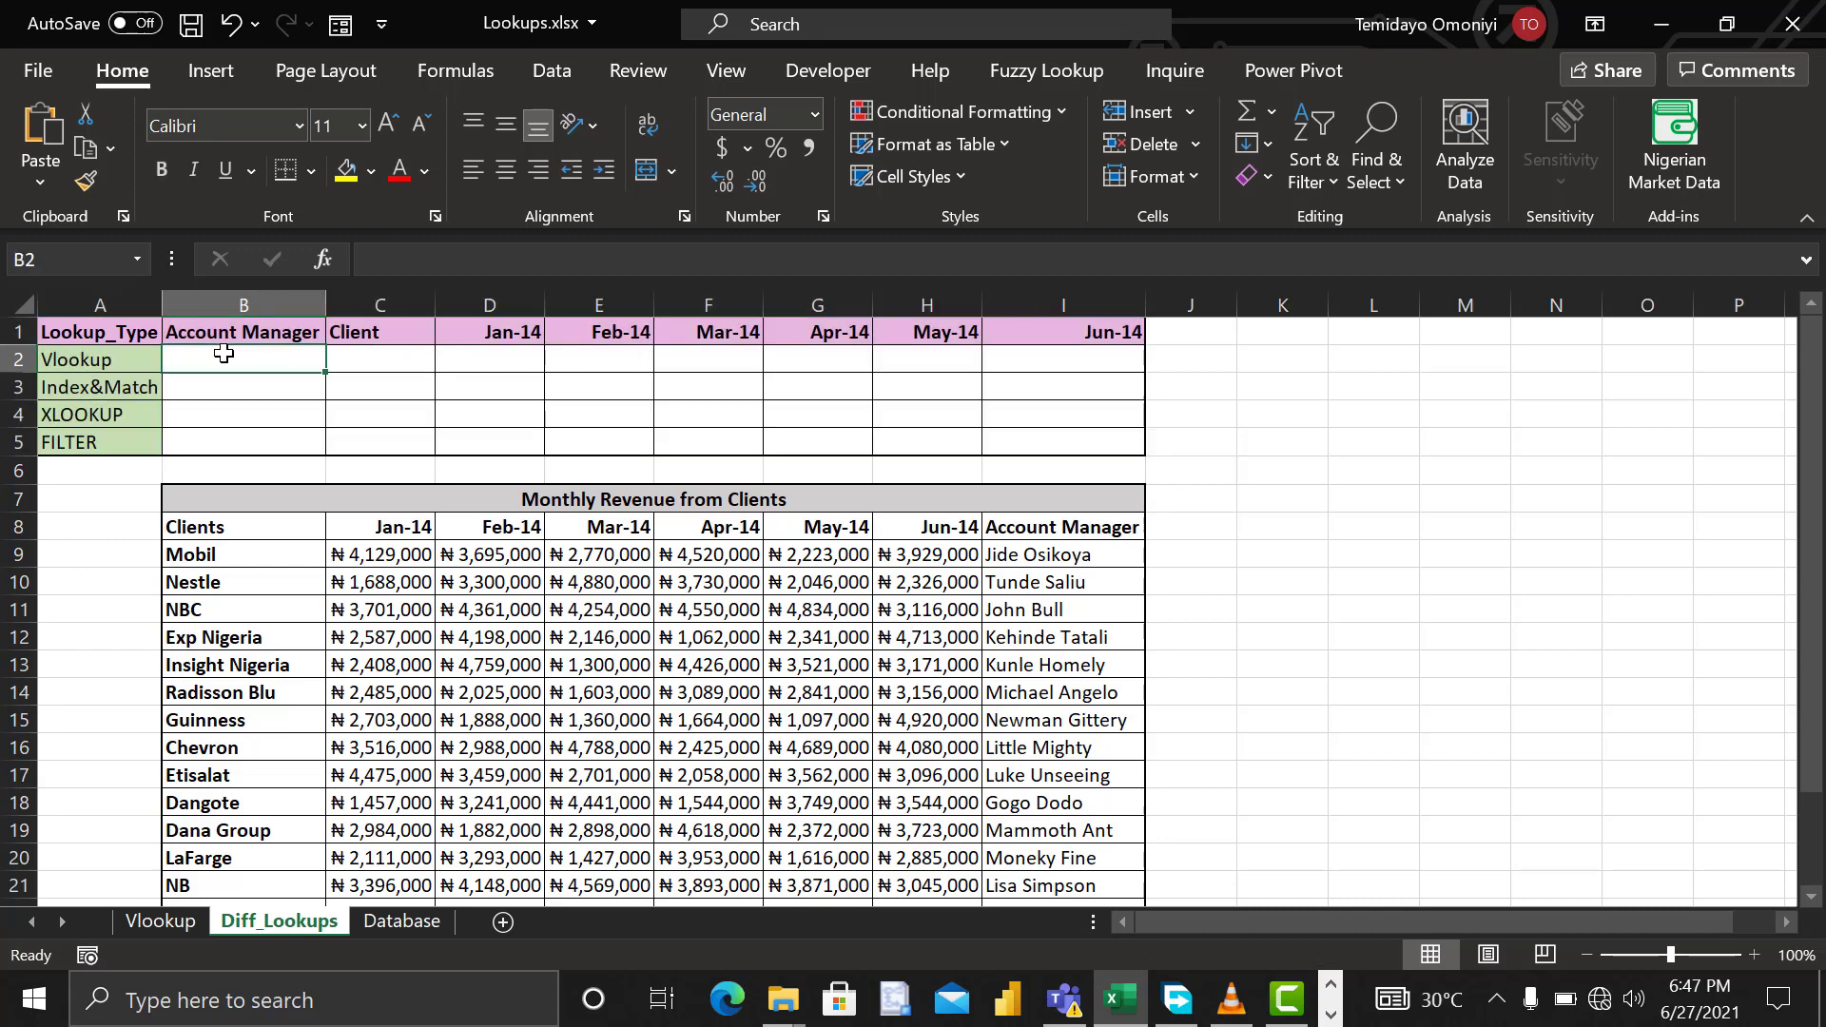
key("shift+Down")
key("shift+Down")
key("shift+Down")
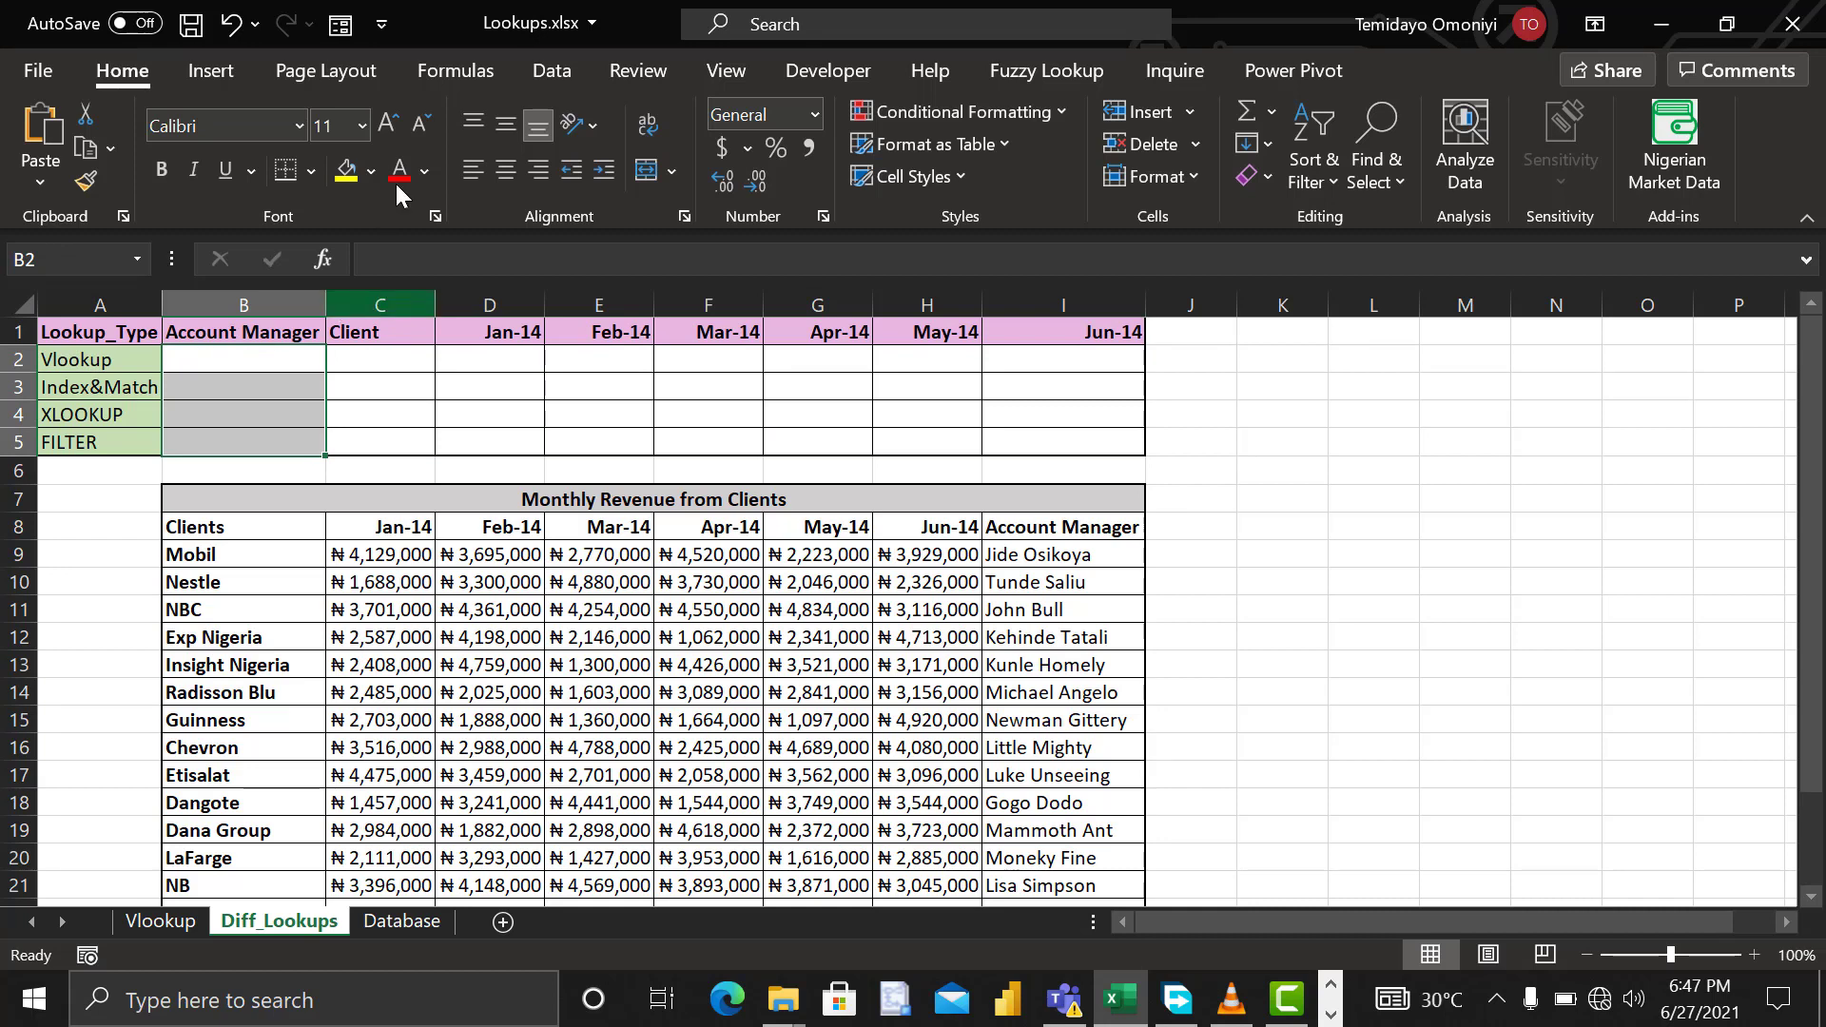
left_click(552, 73)
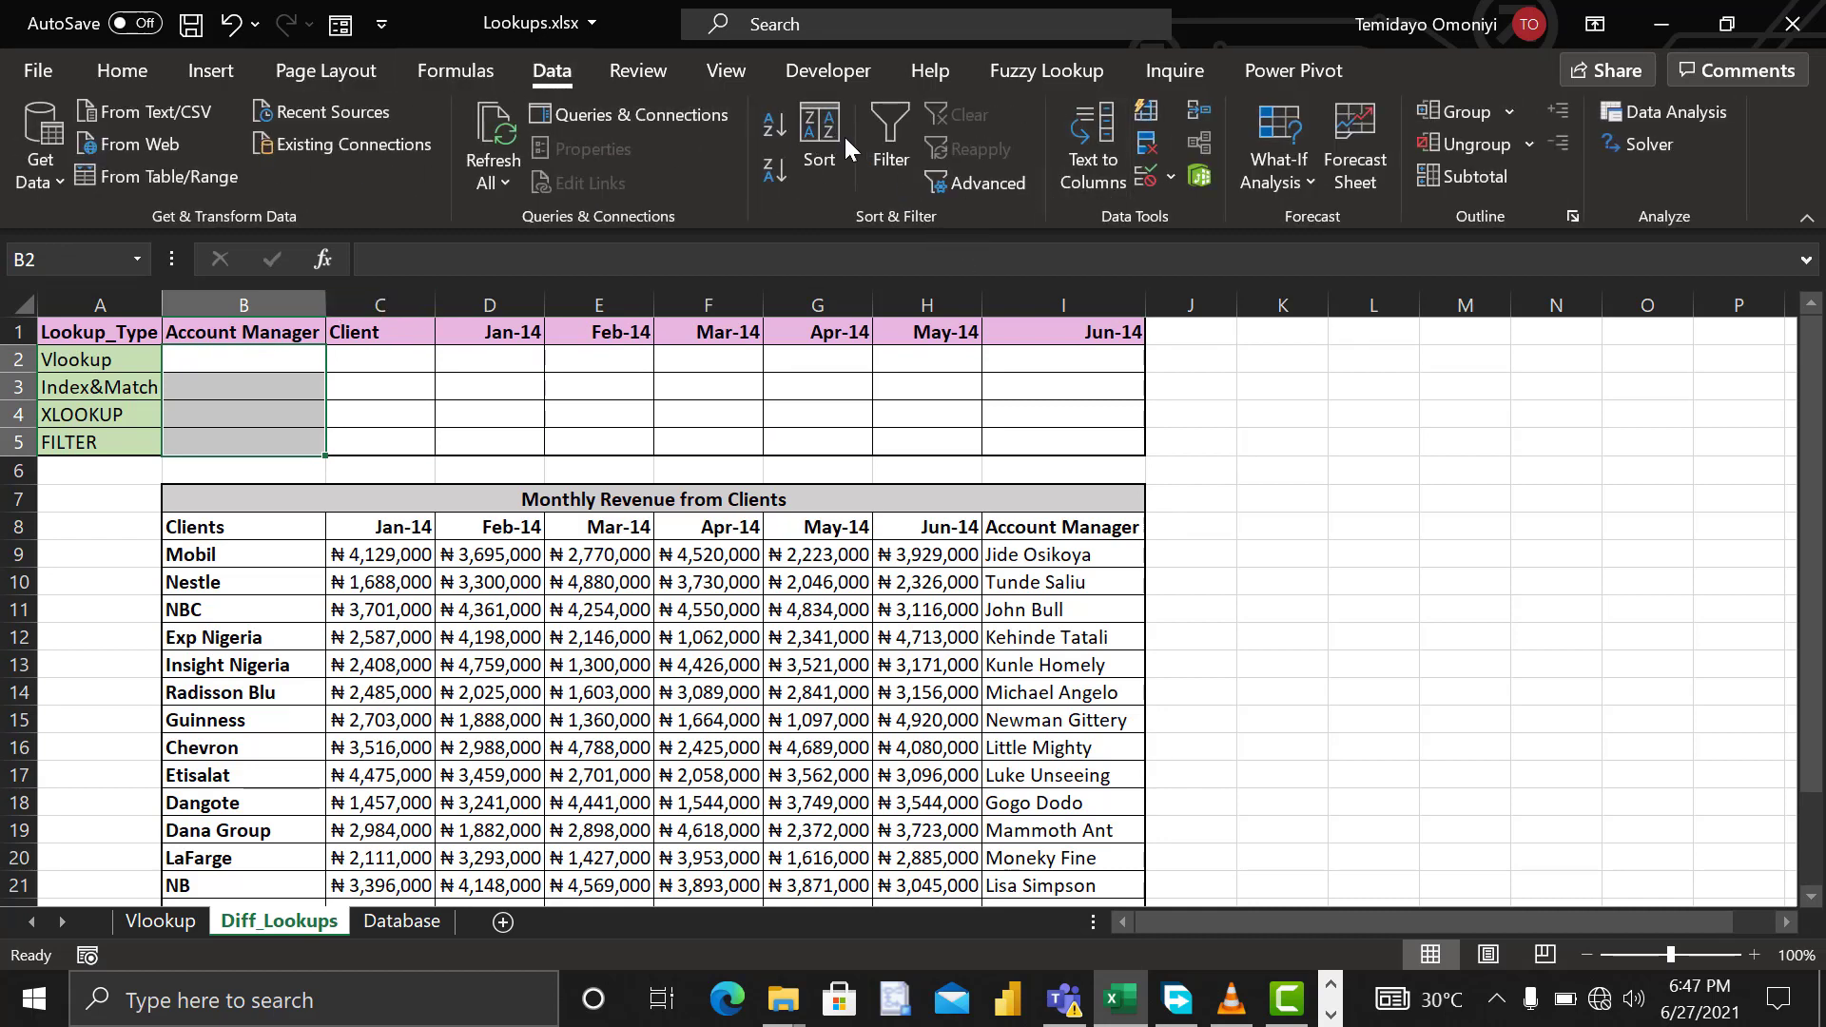
left_click(1142, 176)
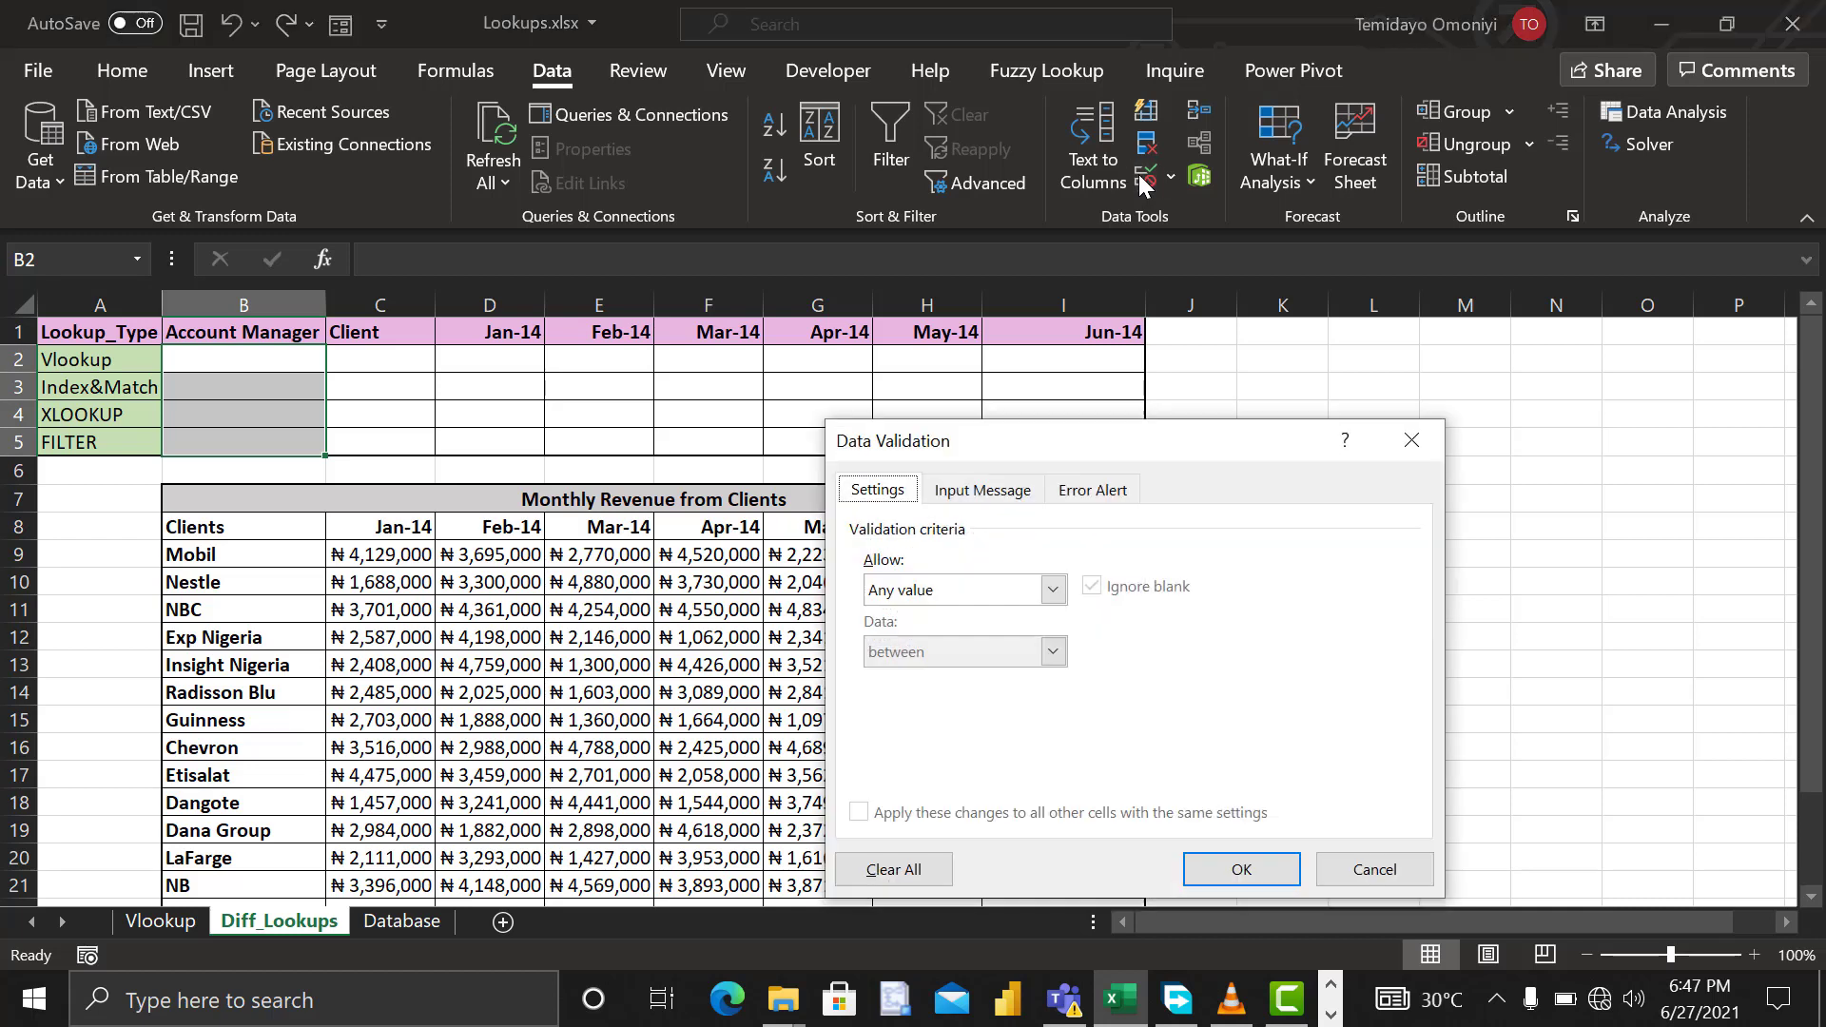
left_click(1052, 591)
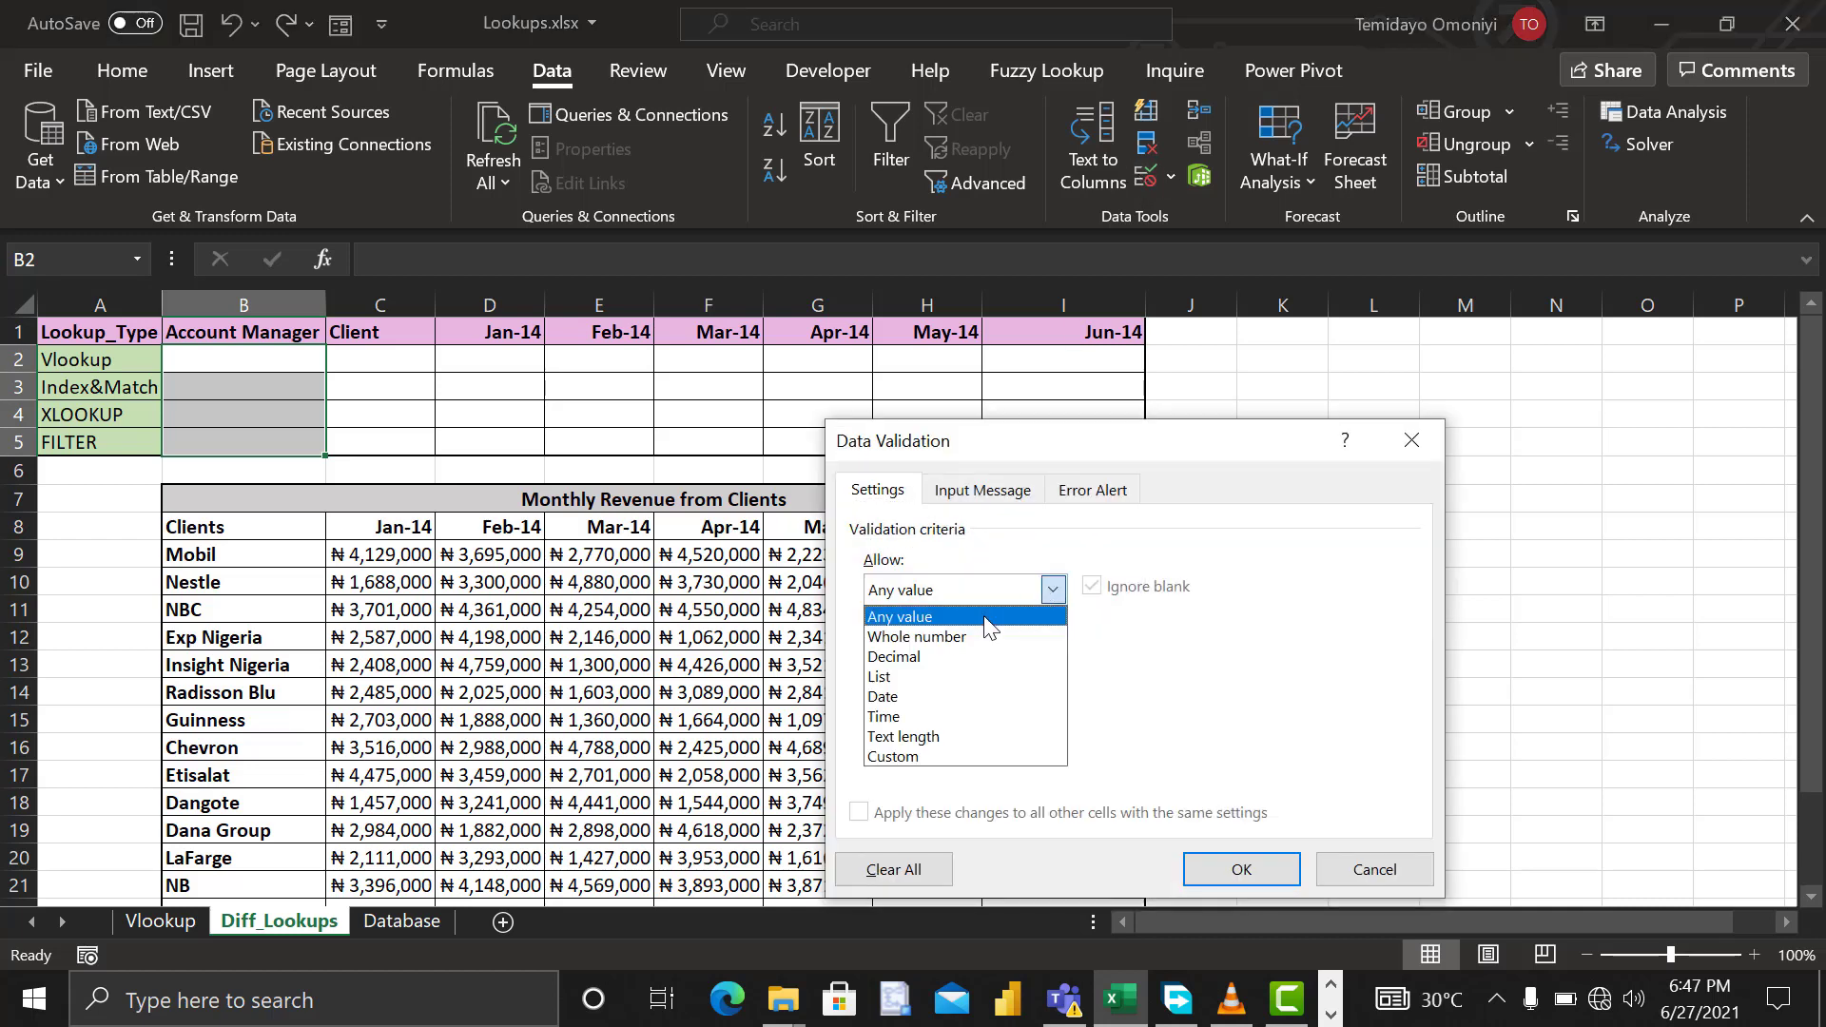
left_click(894, 673)
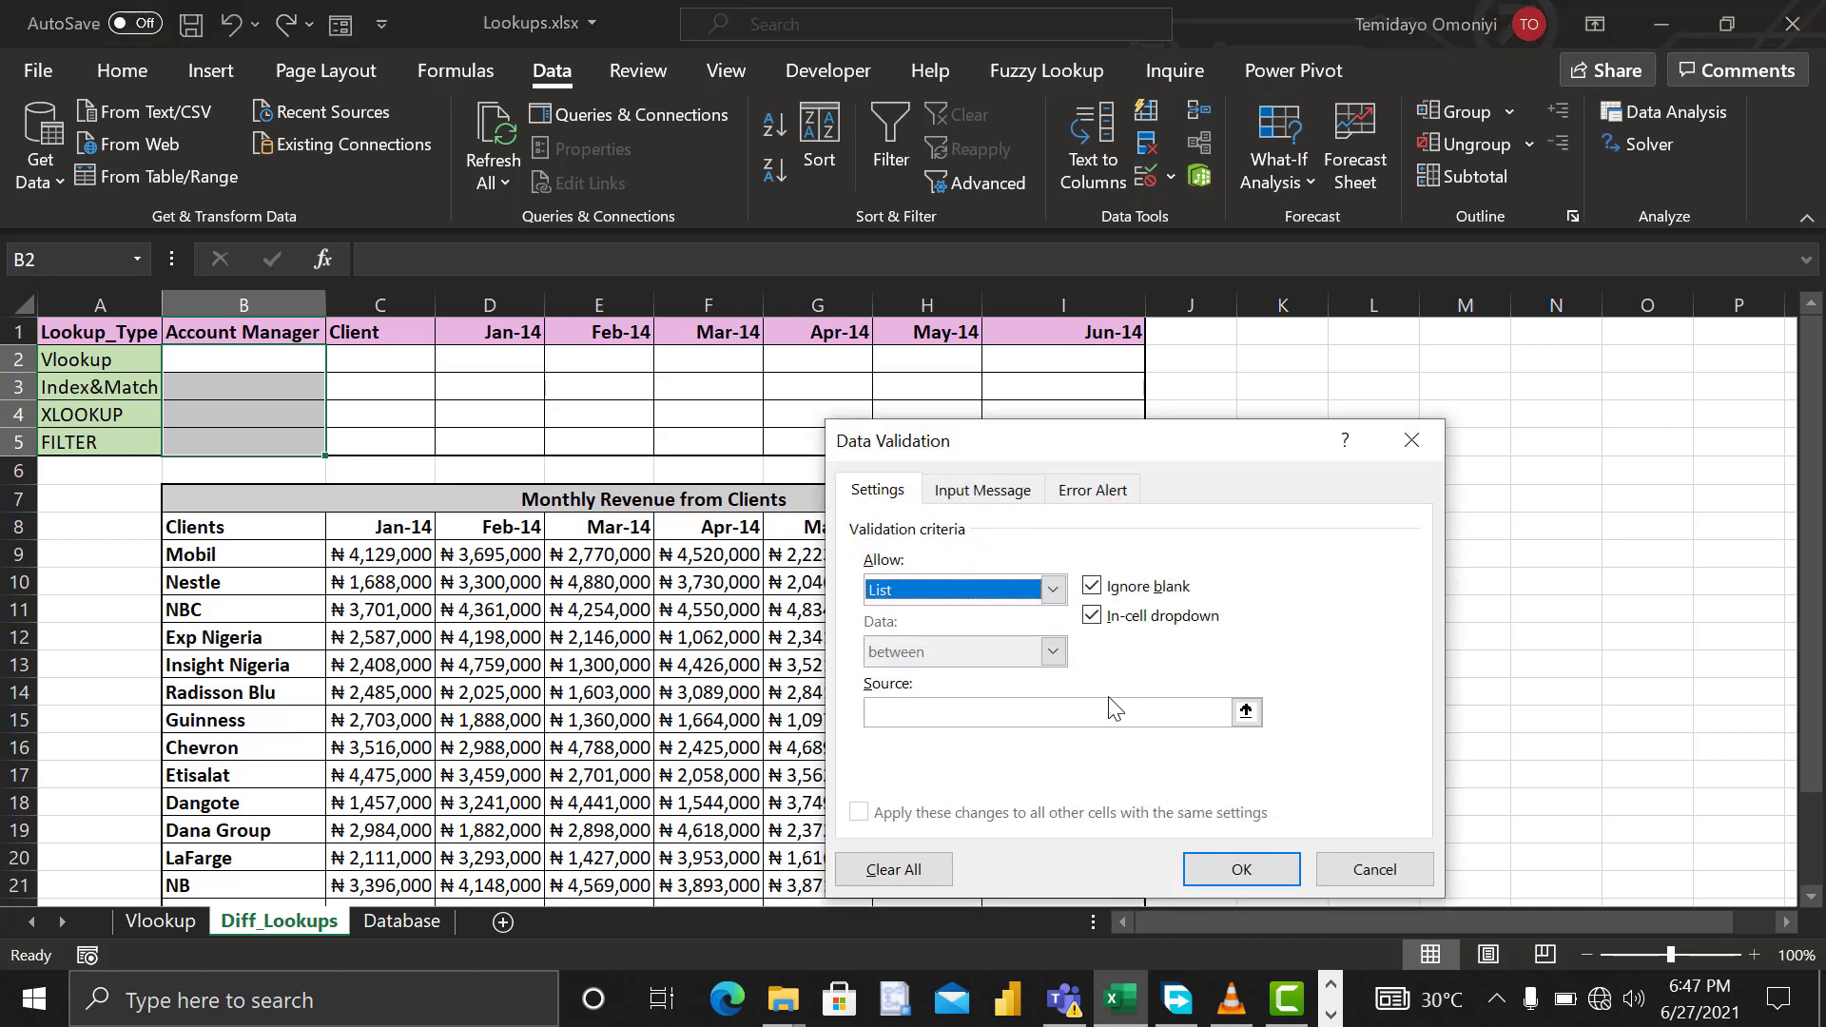
Step: Use the account managers in =$I$9:$I$25 as the list source and apply the validation
left_click(1245, 711)
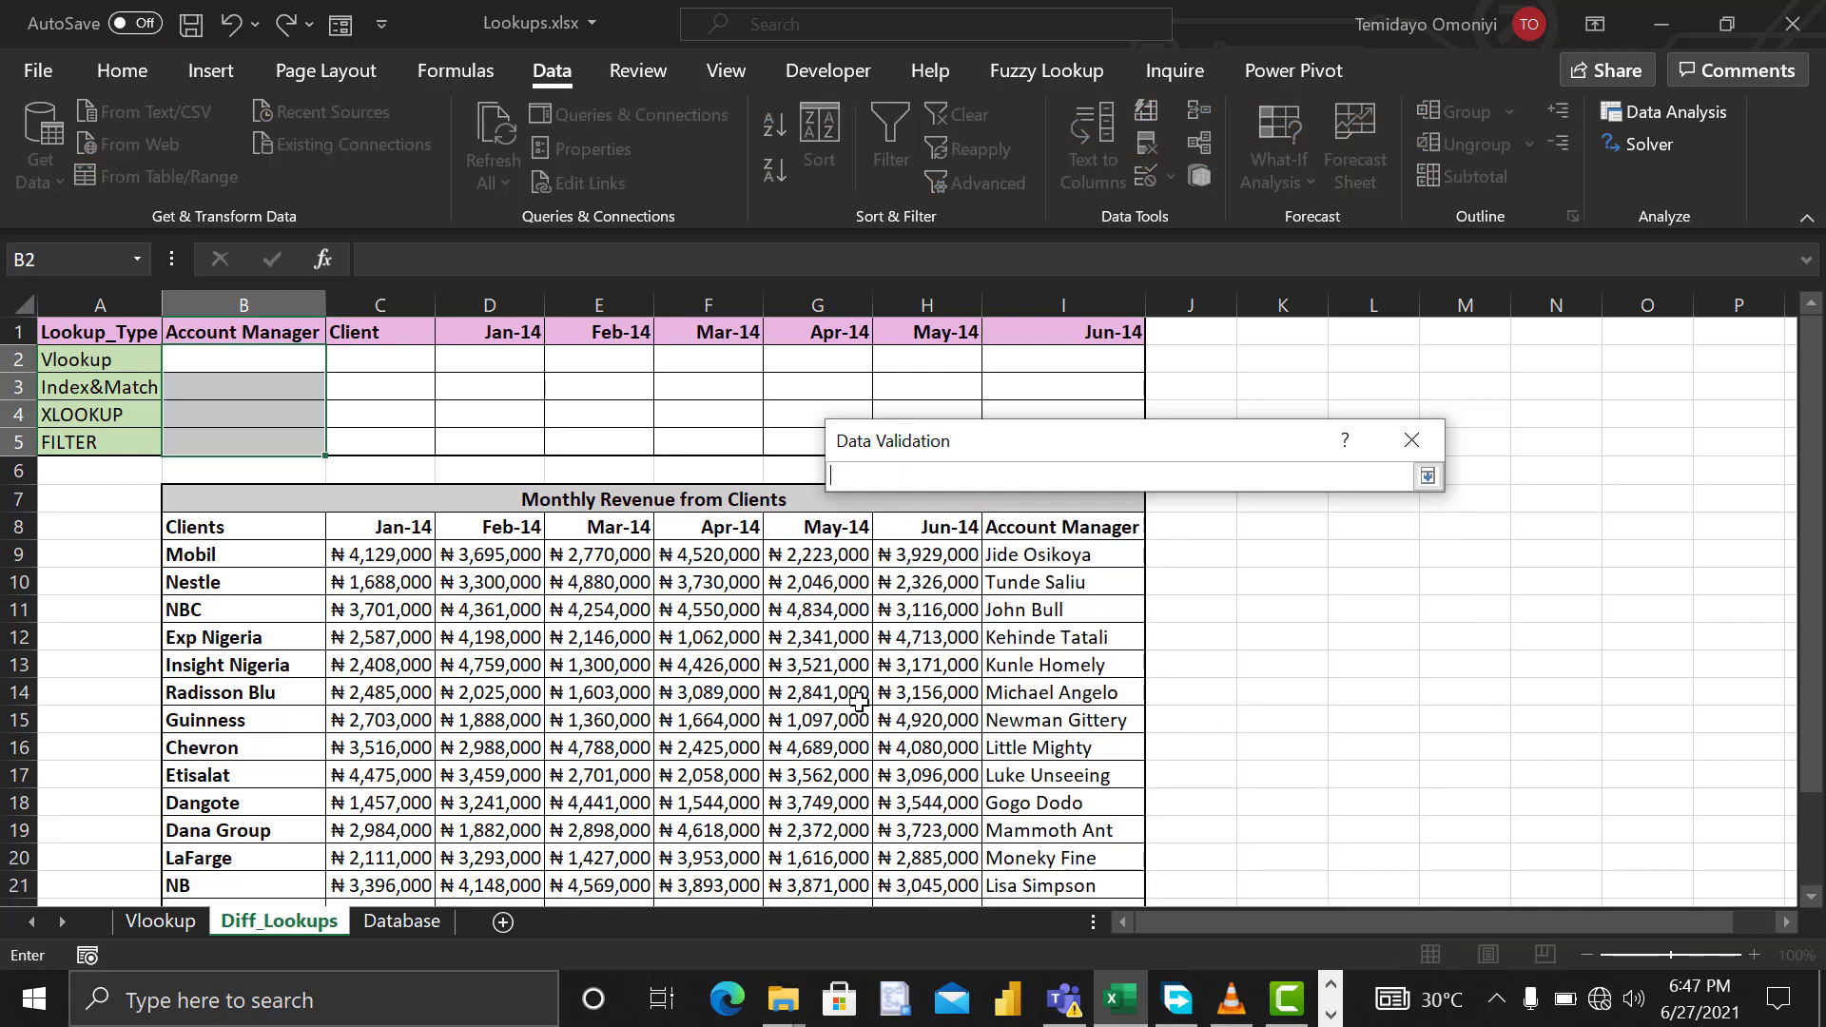
left_click(1025, 559)
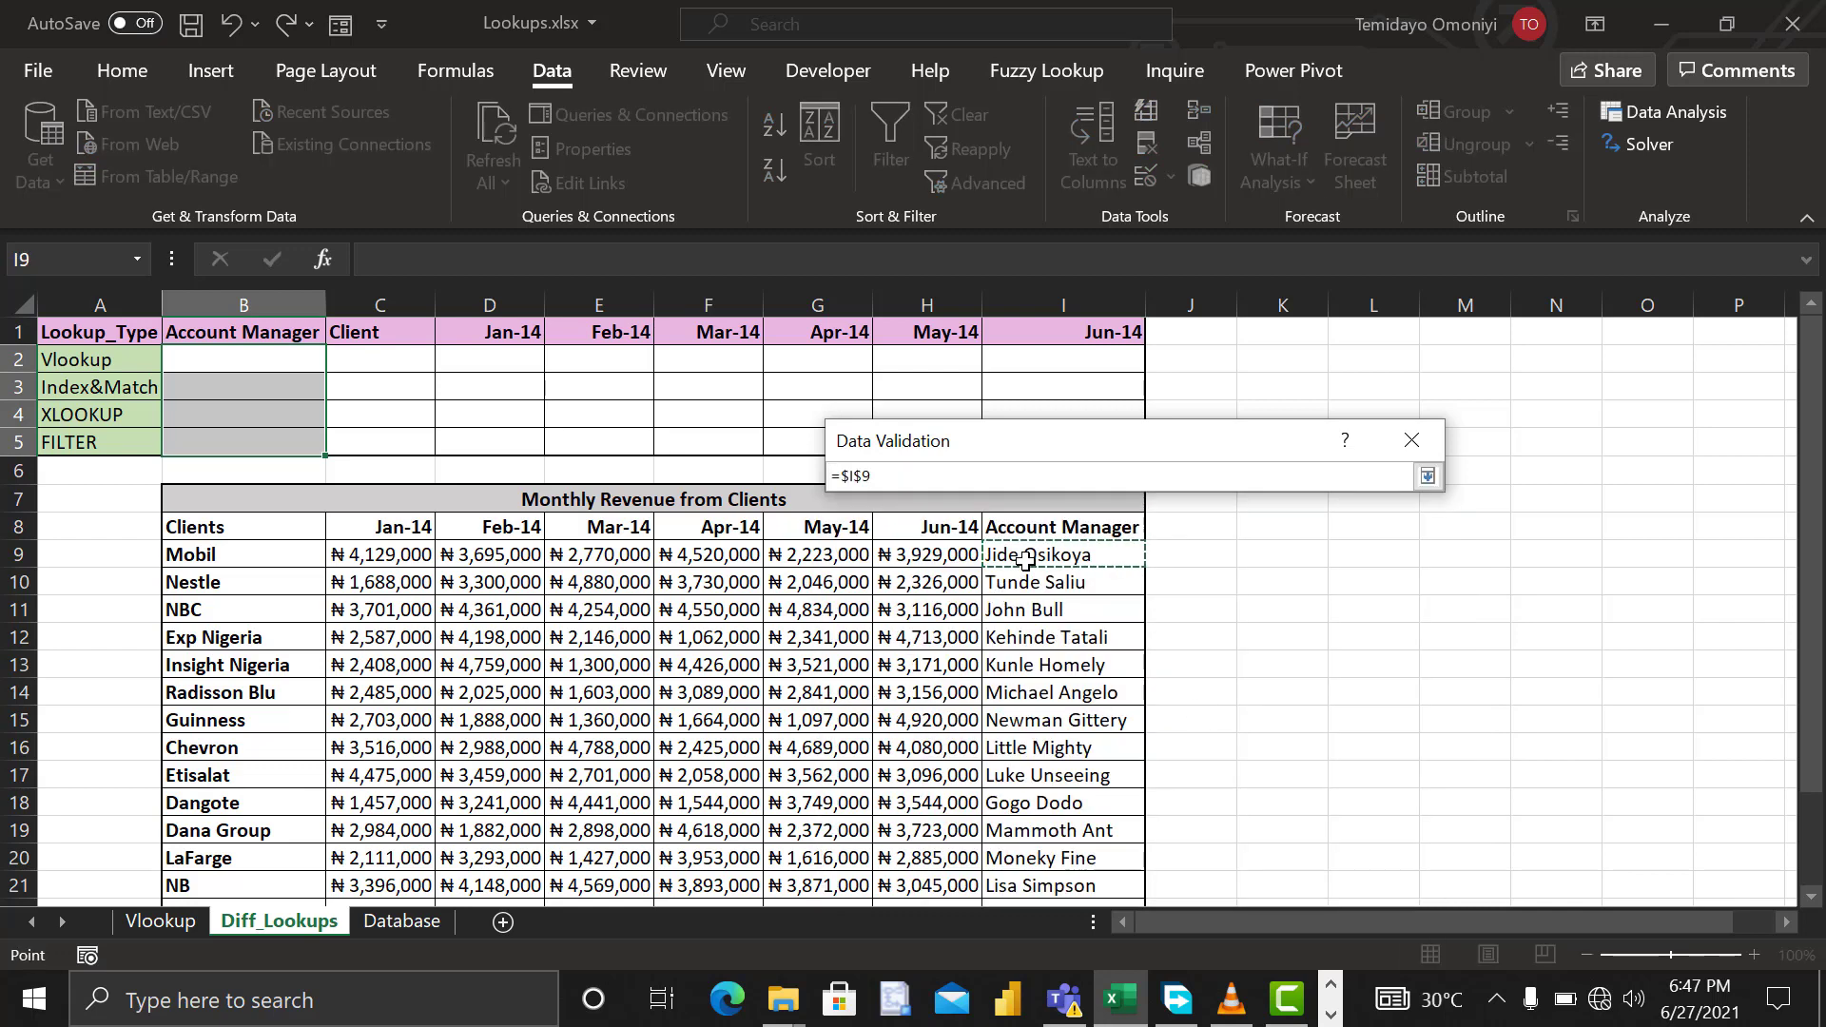
key("ctrl+shift+Down")
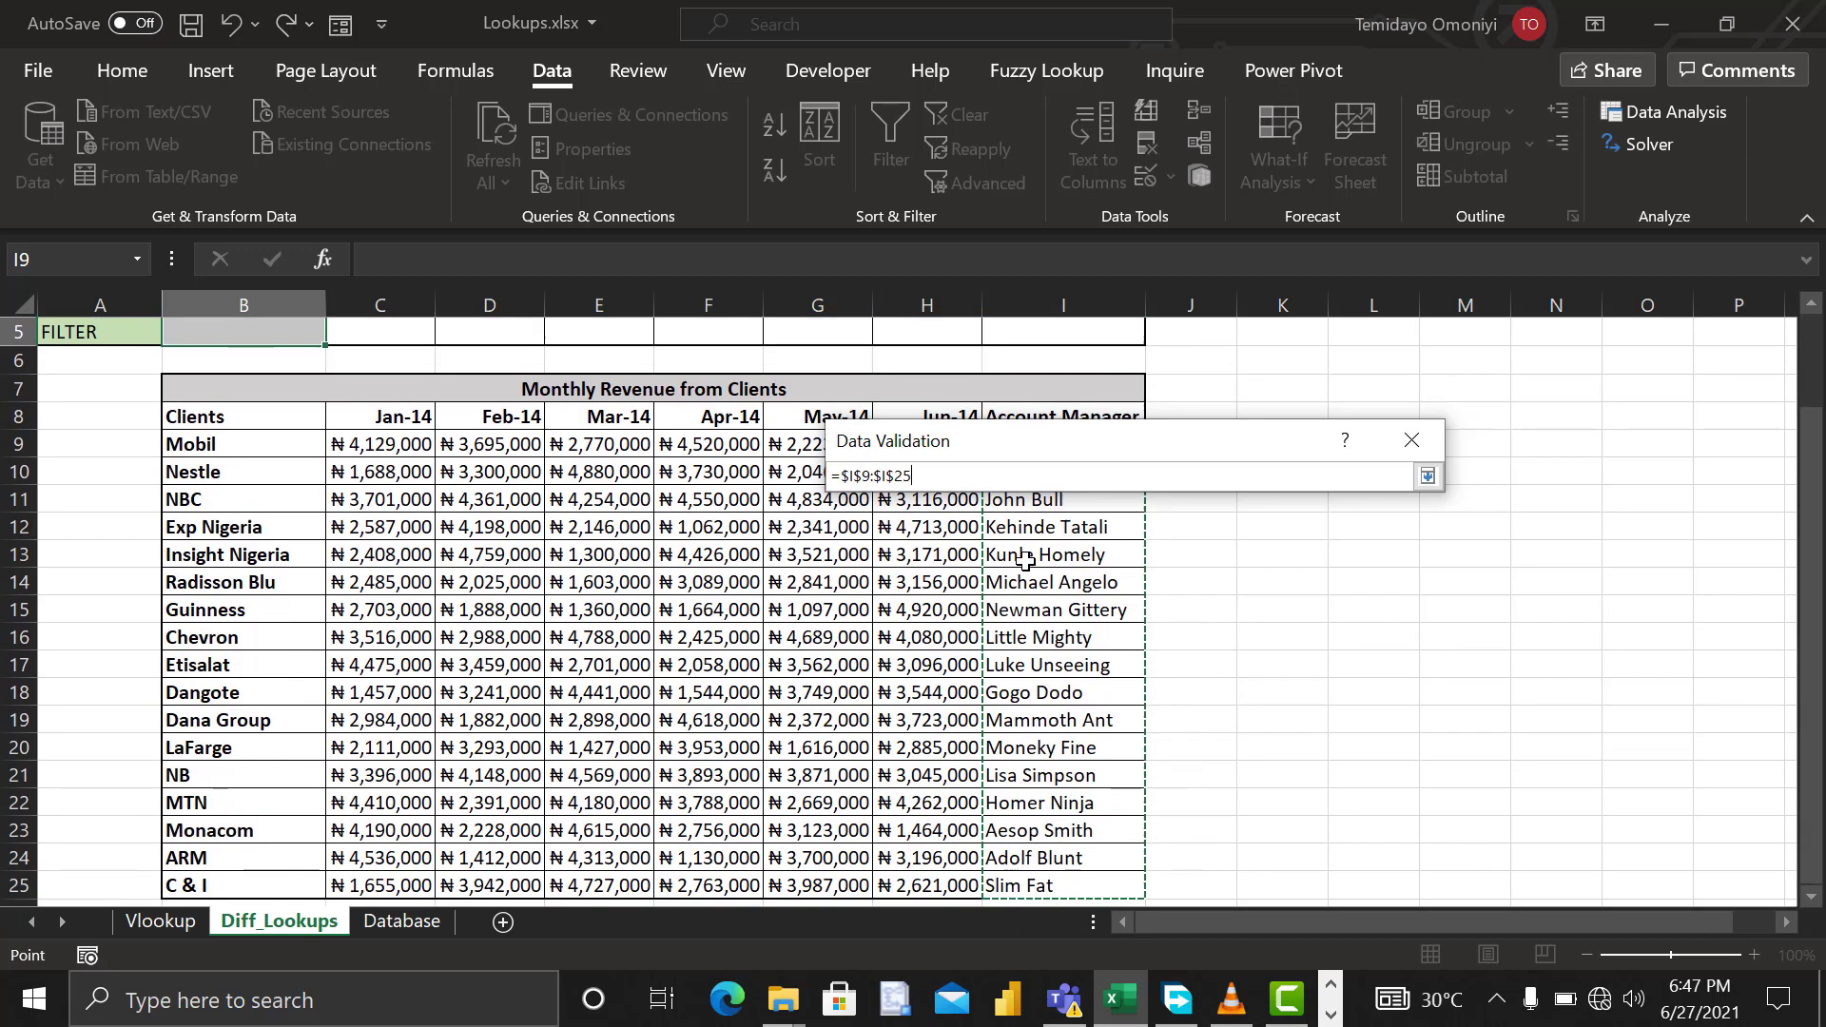
left_click(1427, 476)
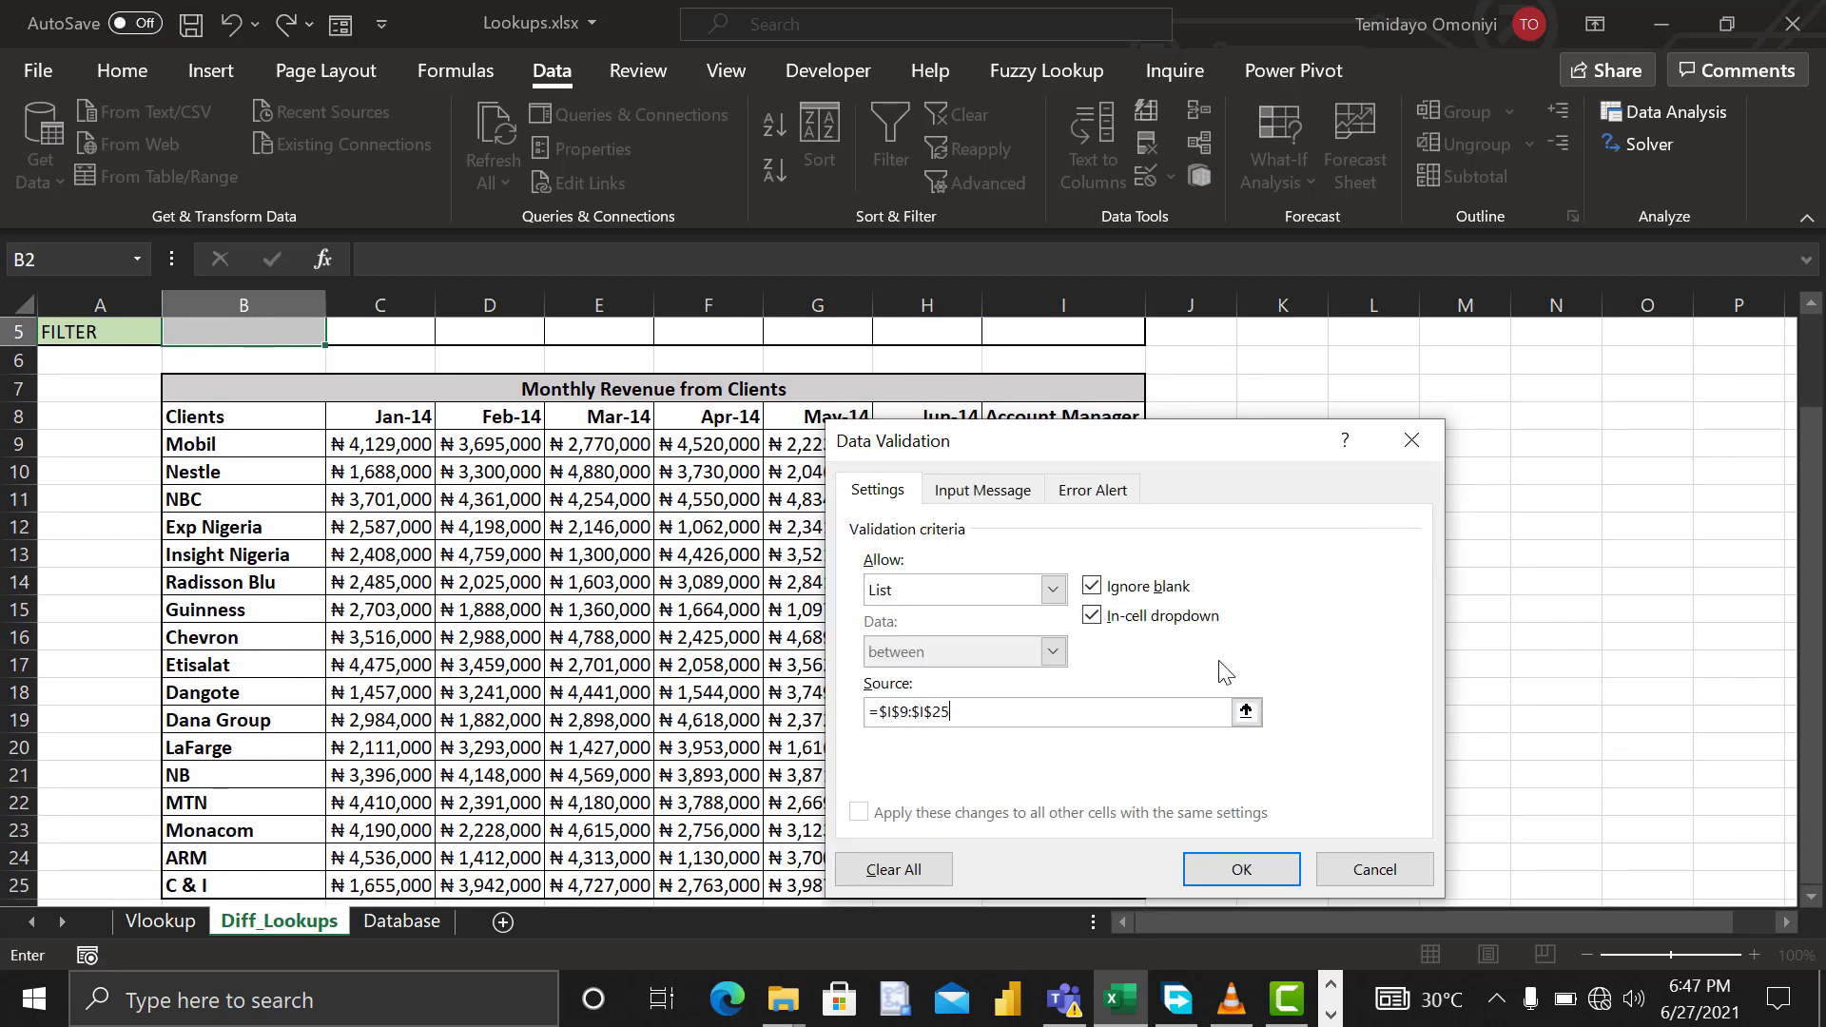
left_click(1214, 871)
scroll(249, 368, "up", 2)
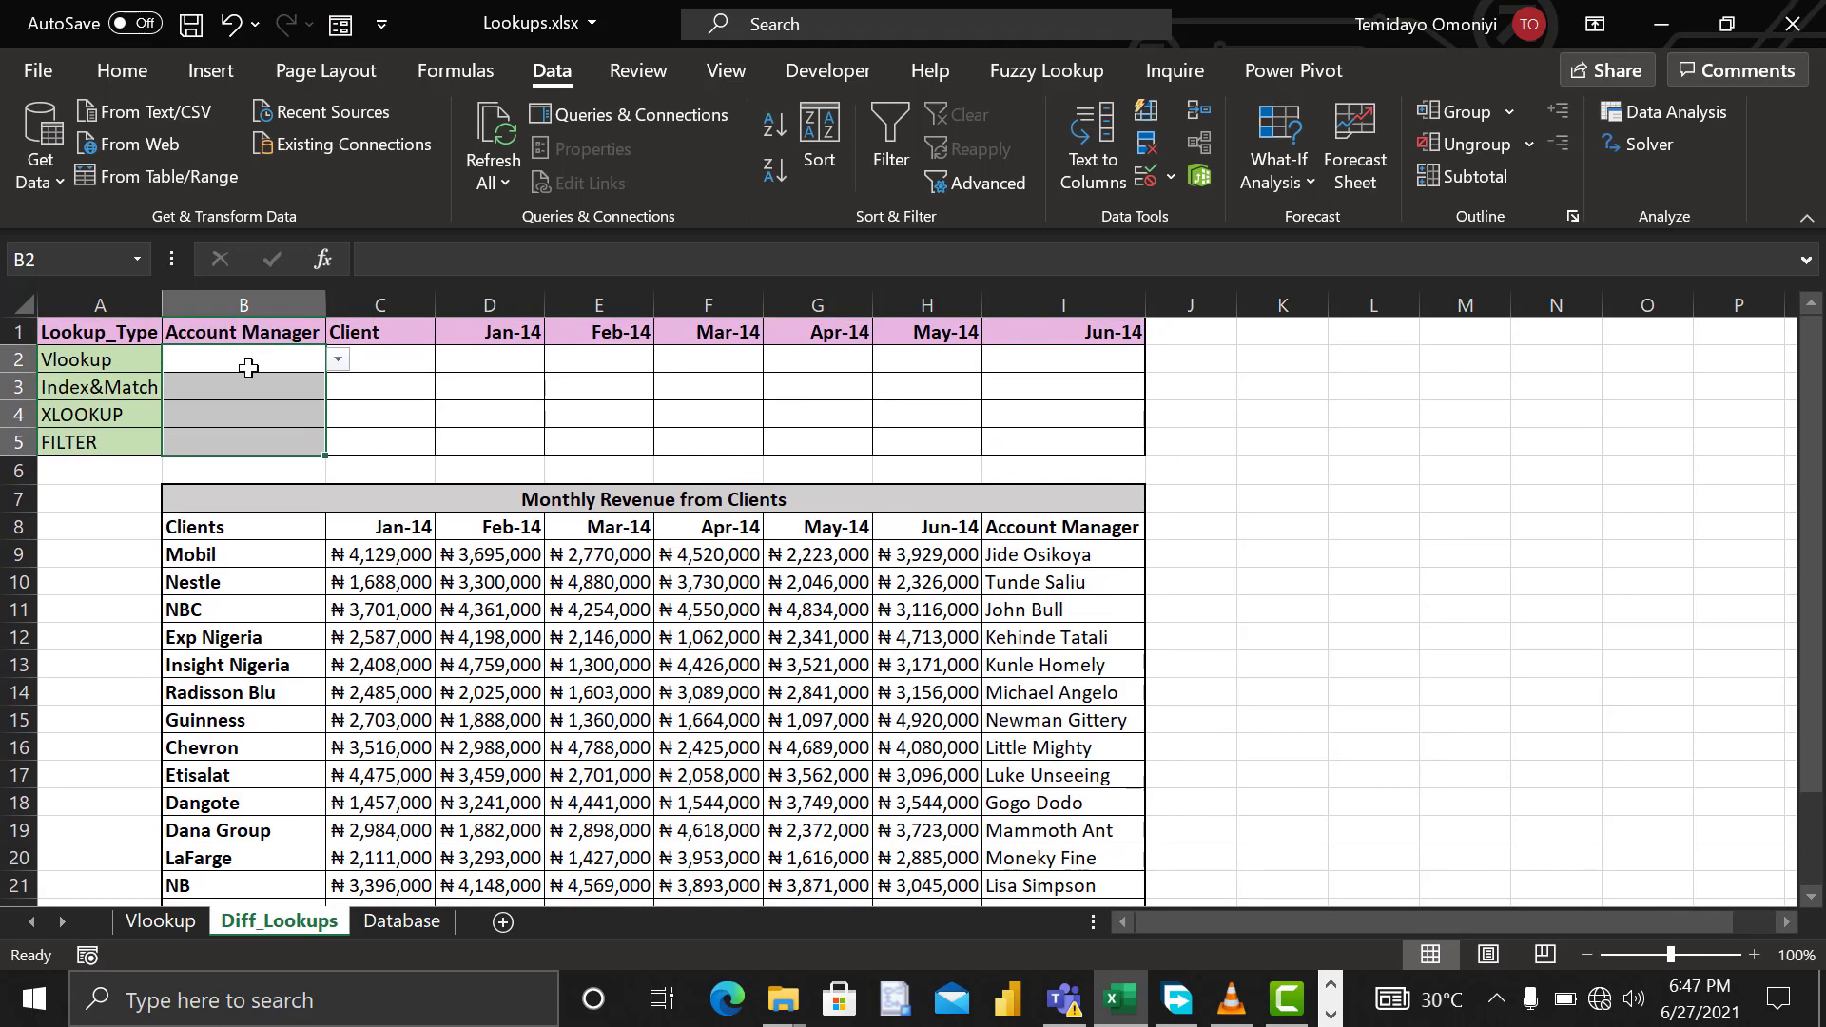
Step: Choose the first account manager in the list, the one assigned to Mobil, in each of the cells B2 to B5
left_click(248, 368)
left_click(338, 359)
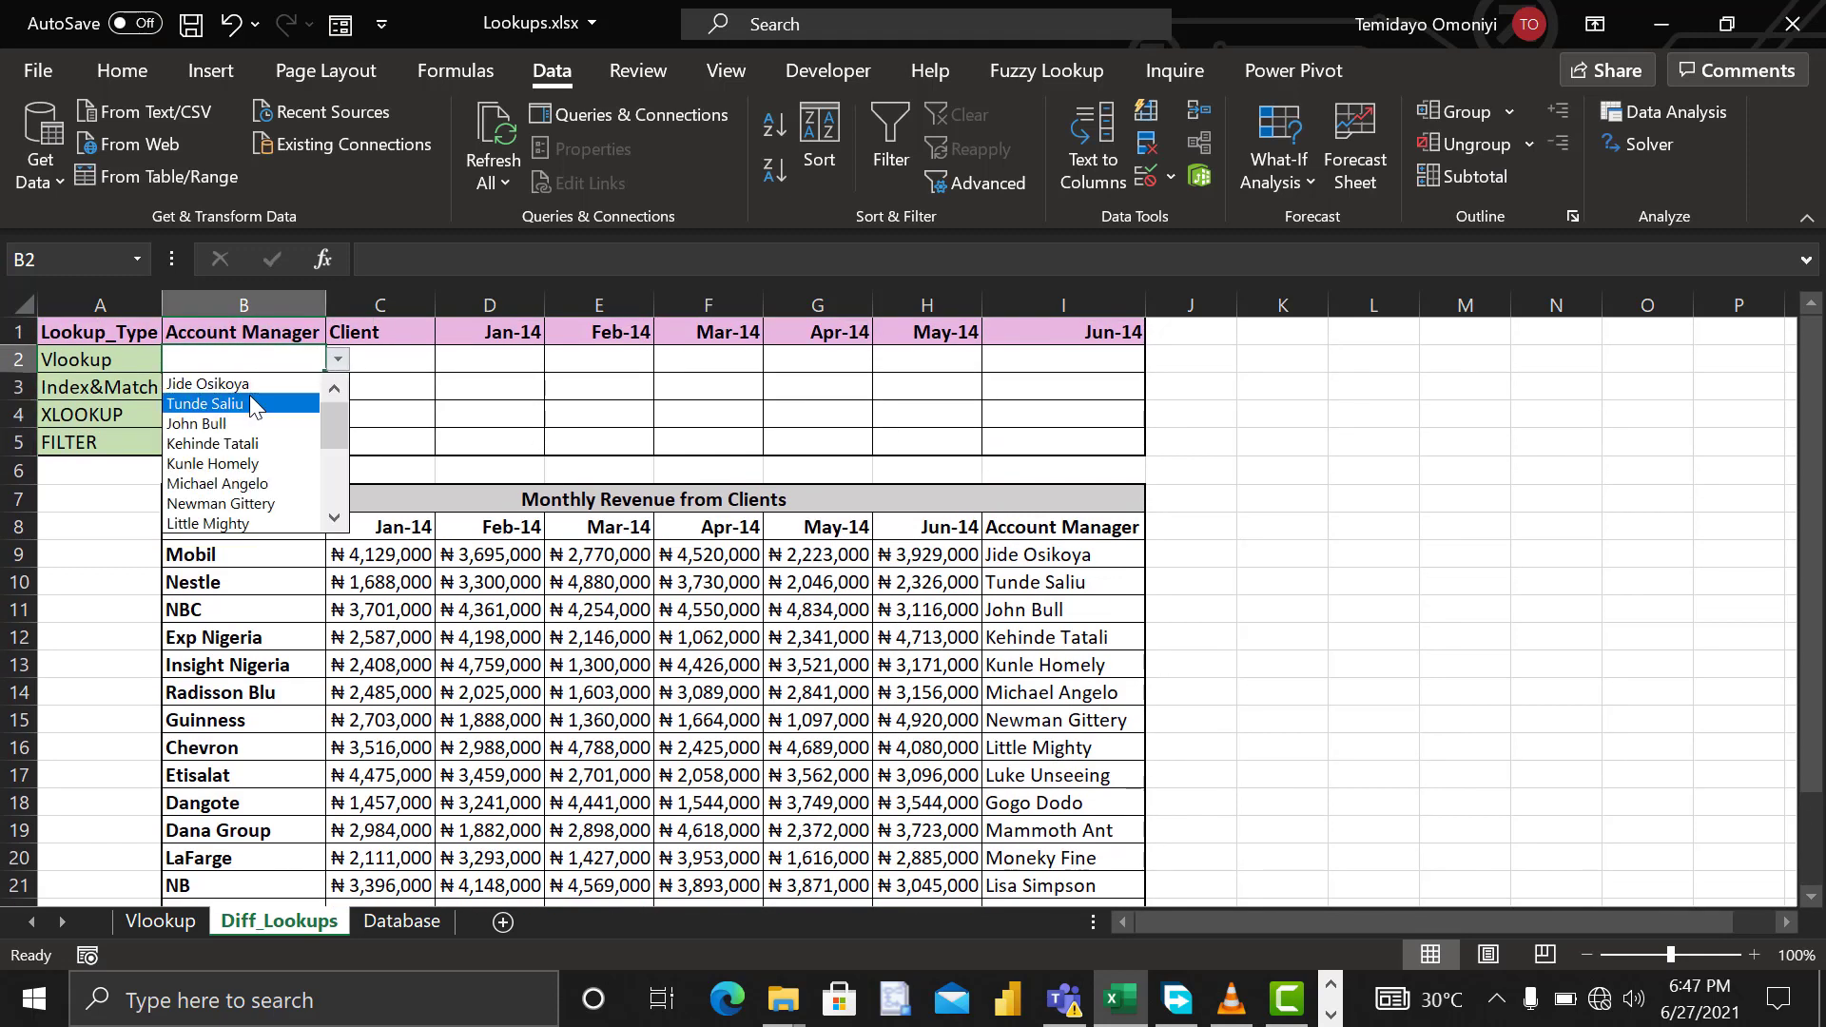
left_click(251, 384)
left_click(253, 387)
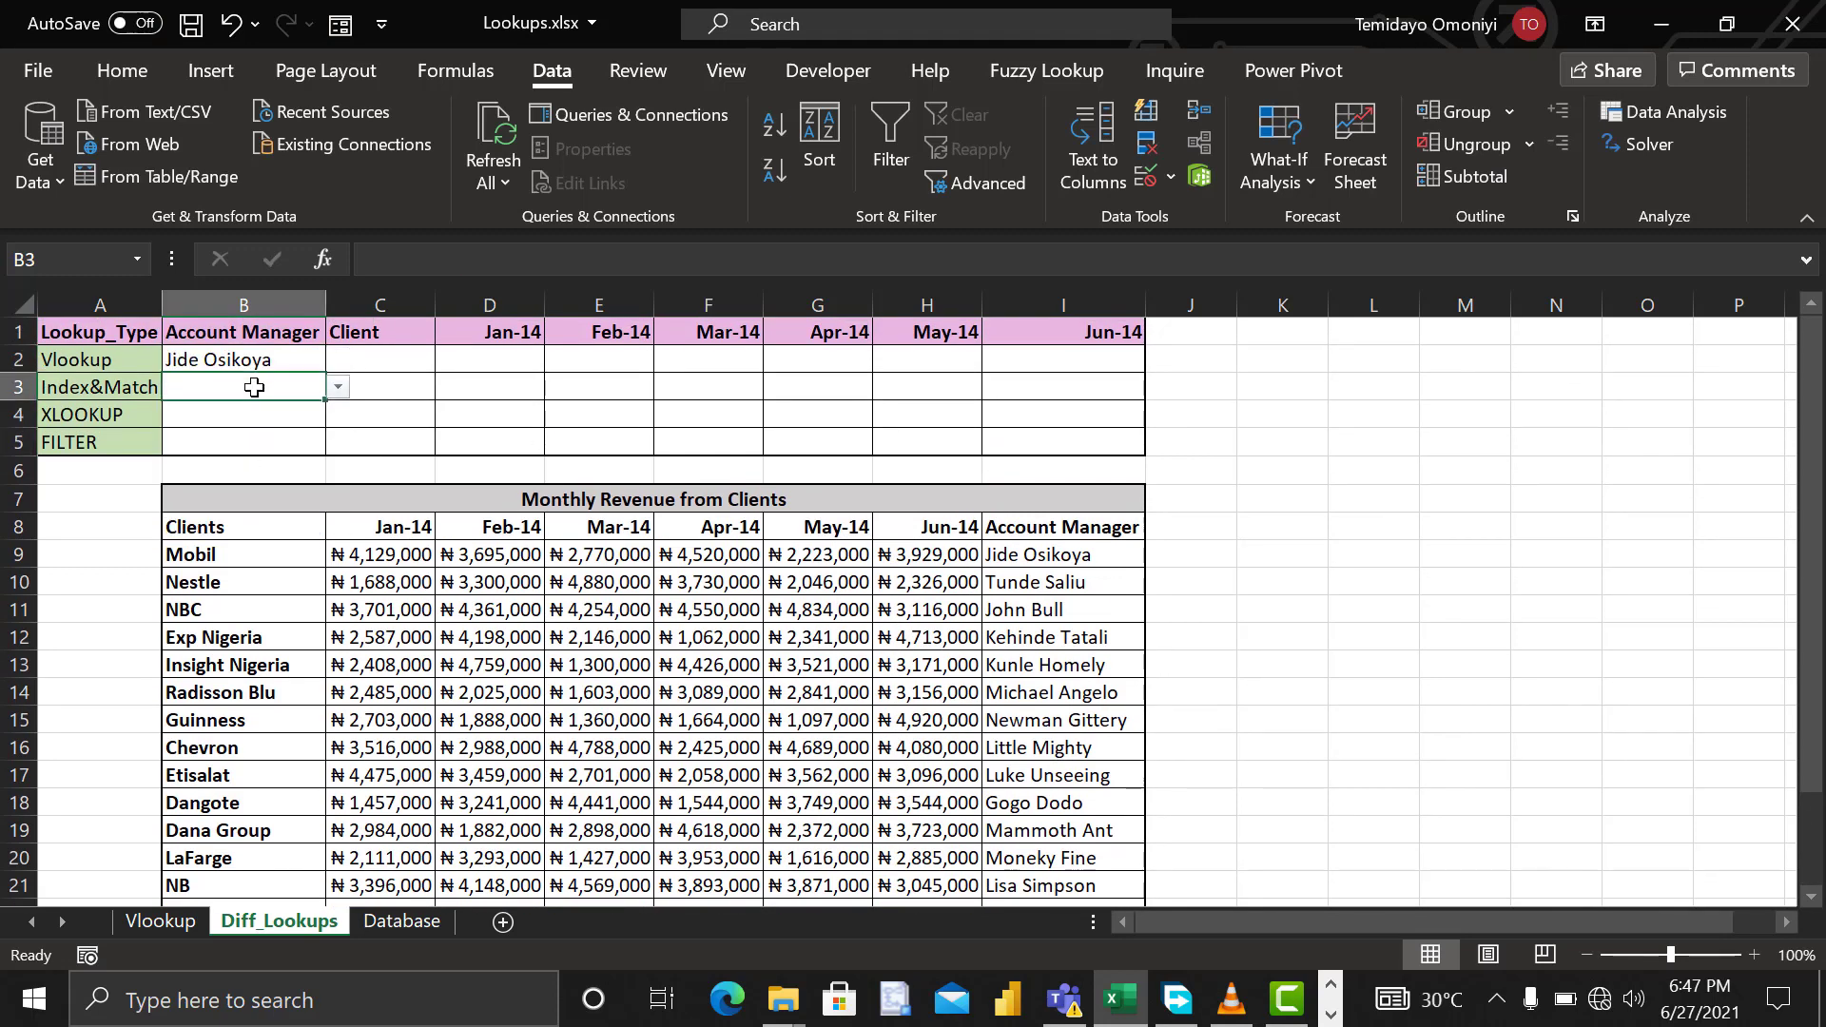
left_click(339, 390)
left_click(240, 410)
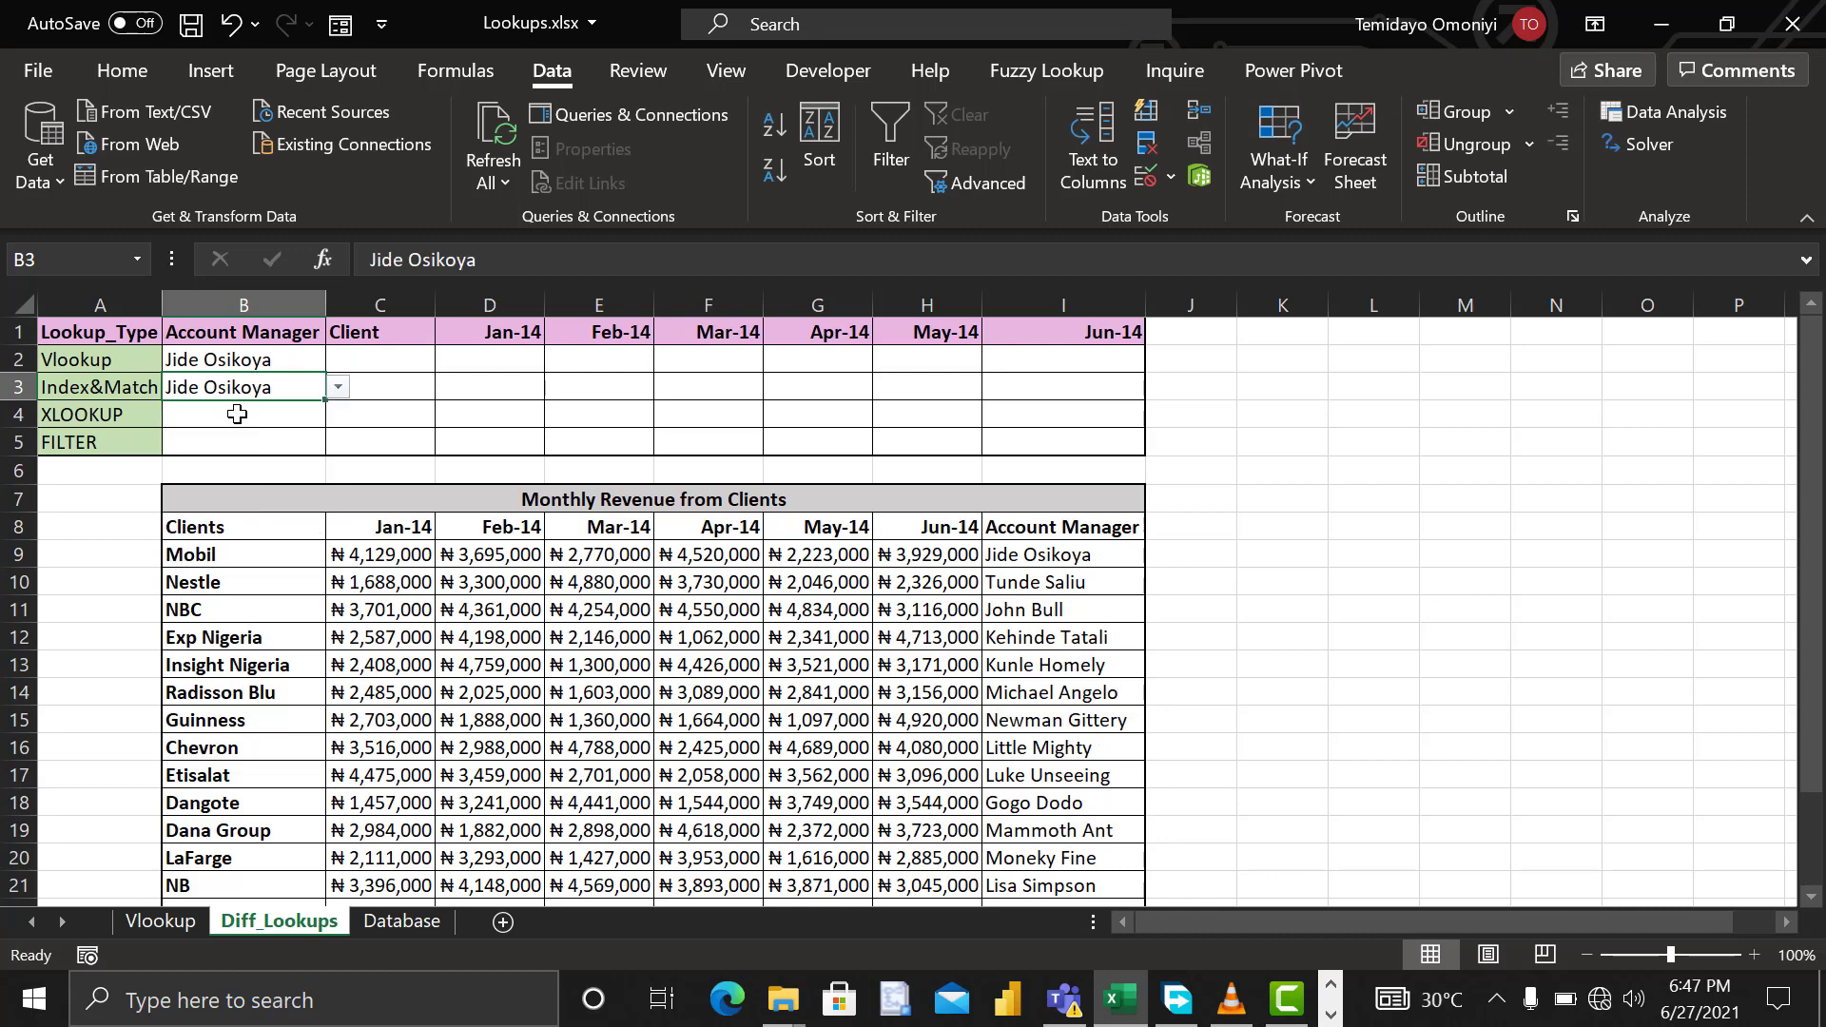
left_click(236, 415)
left_click(338, 416)
left_click(245, 433)
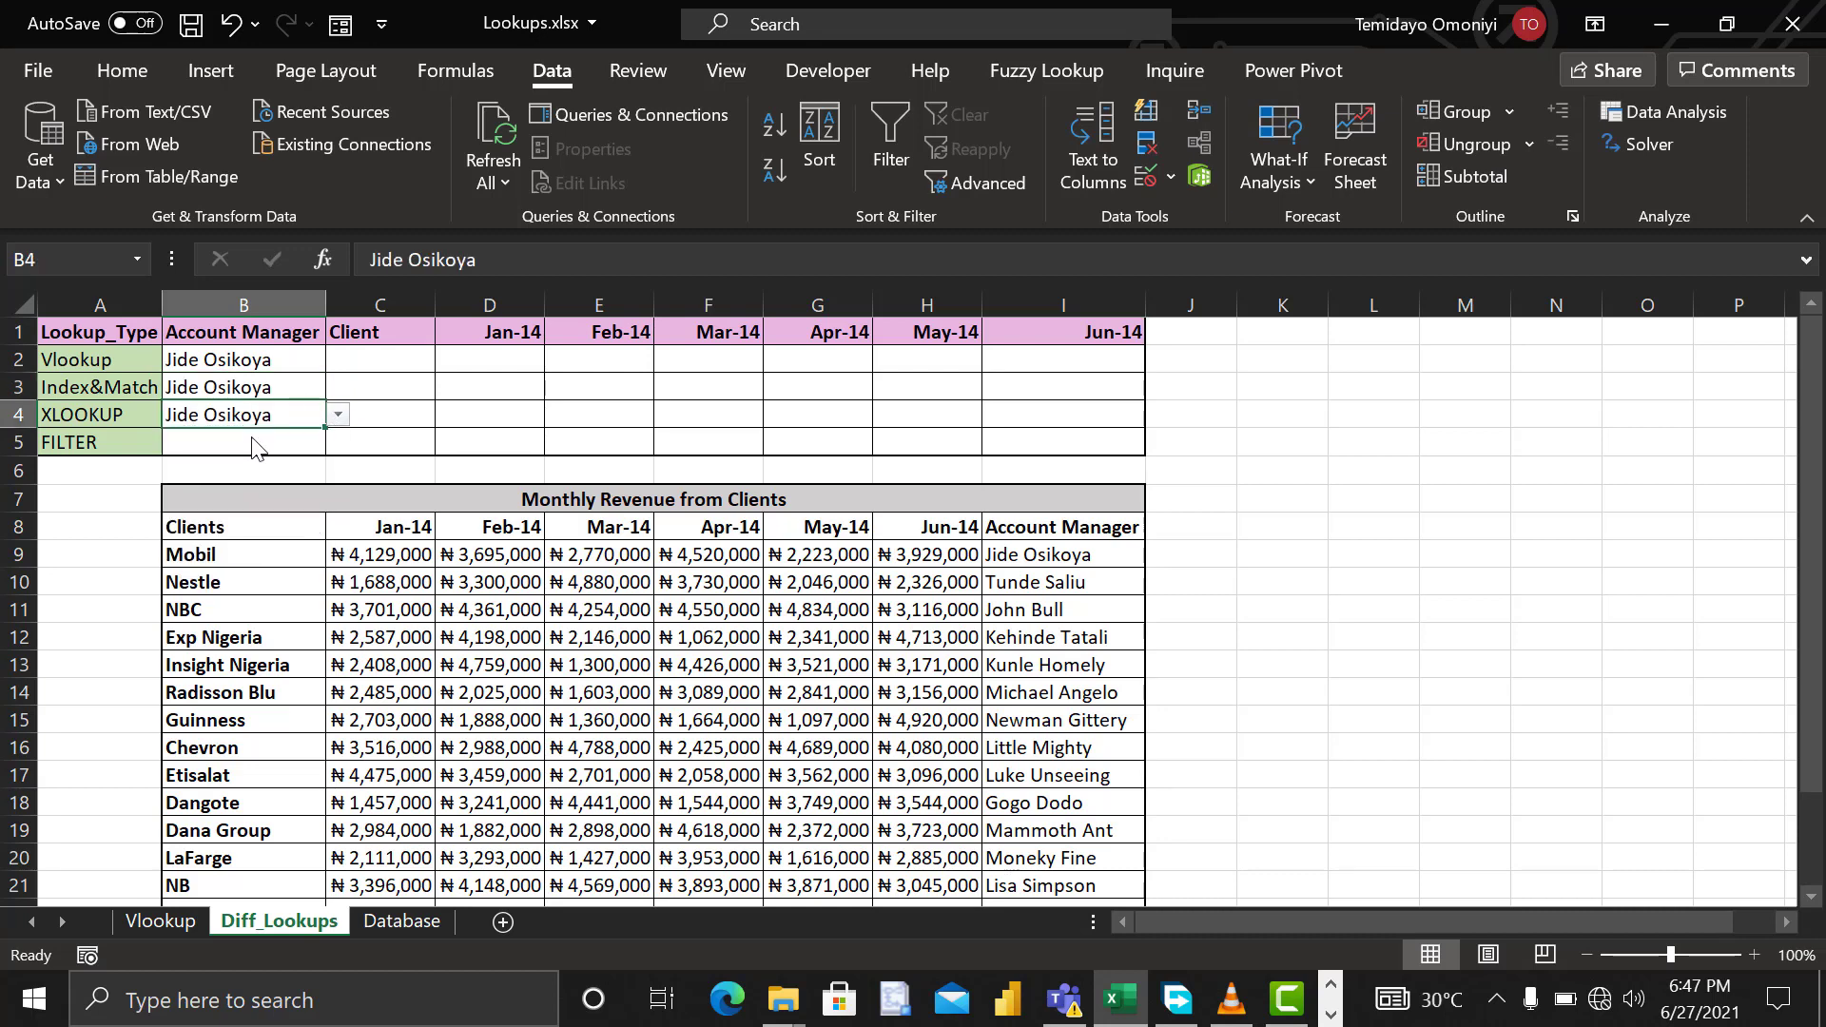
left_click(249, 443)
left_click(338, 445)
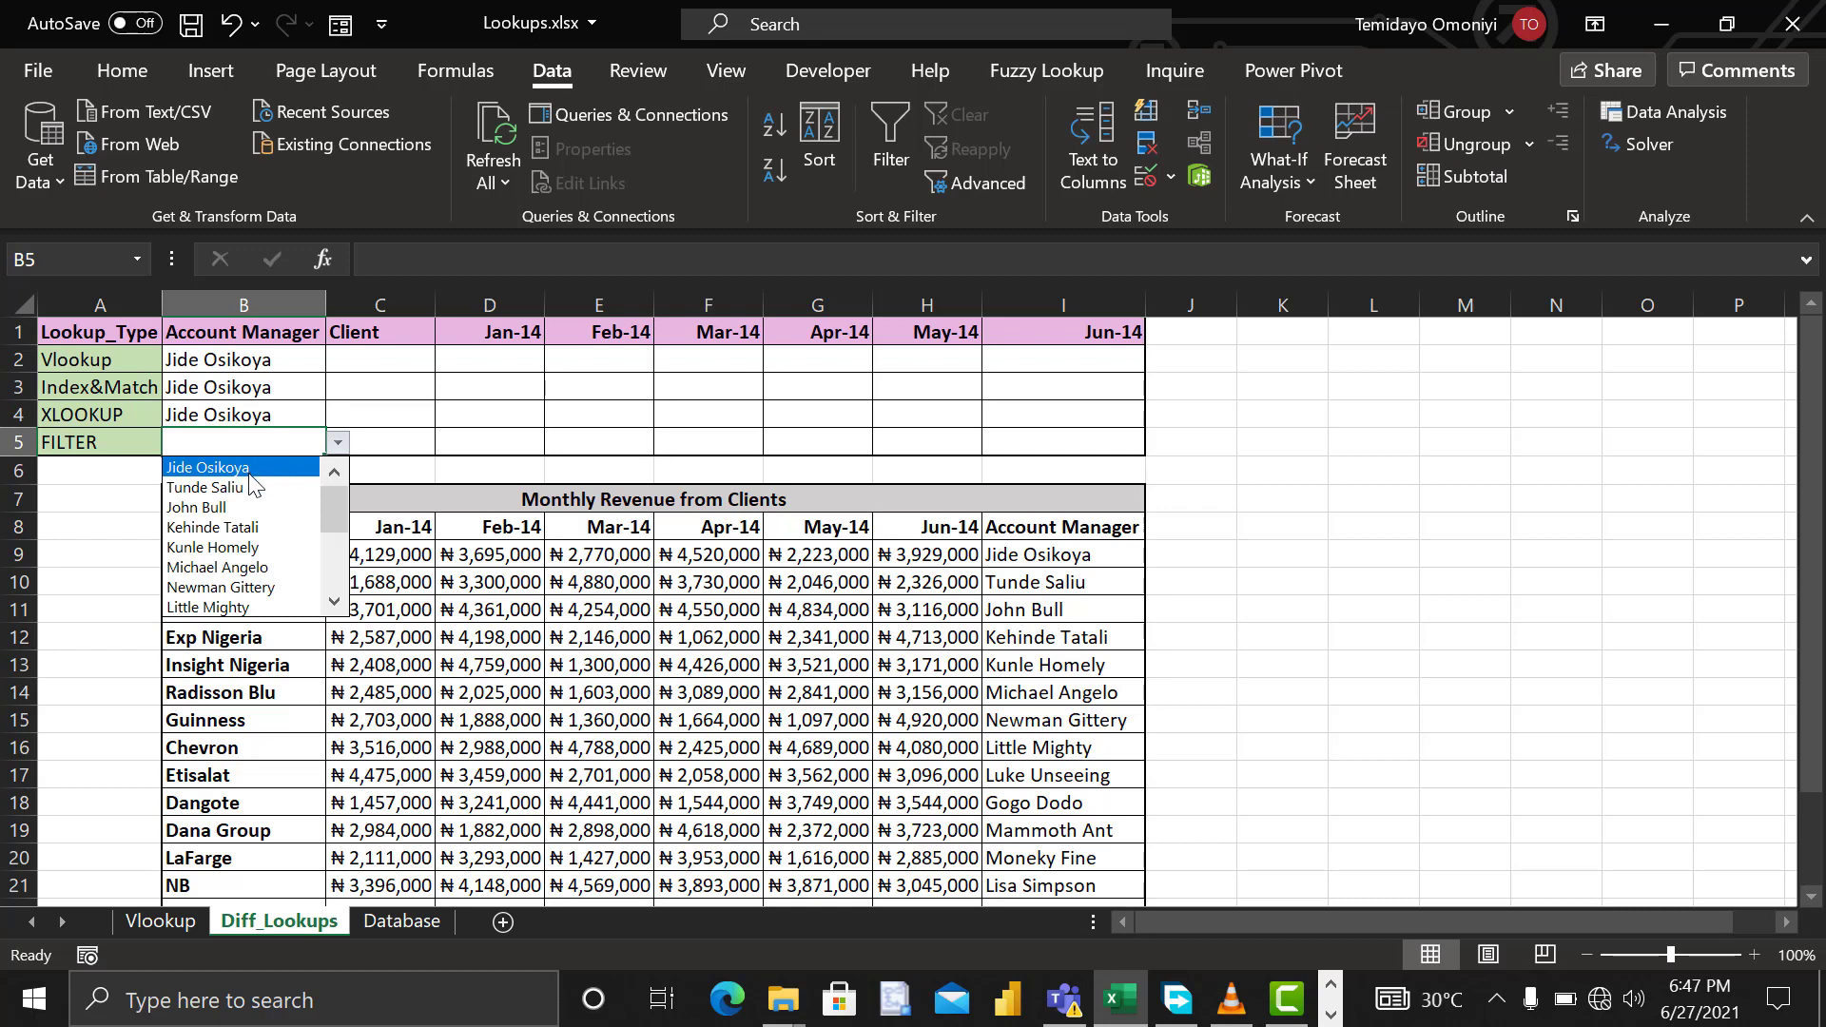
left_click(252, 466)
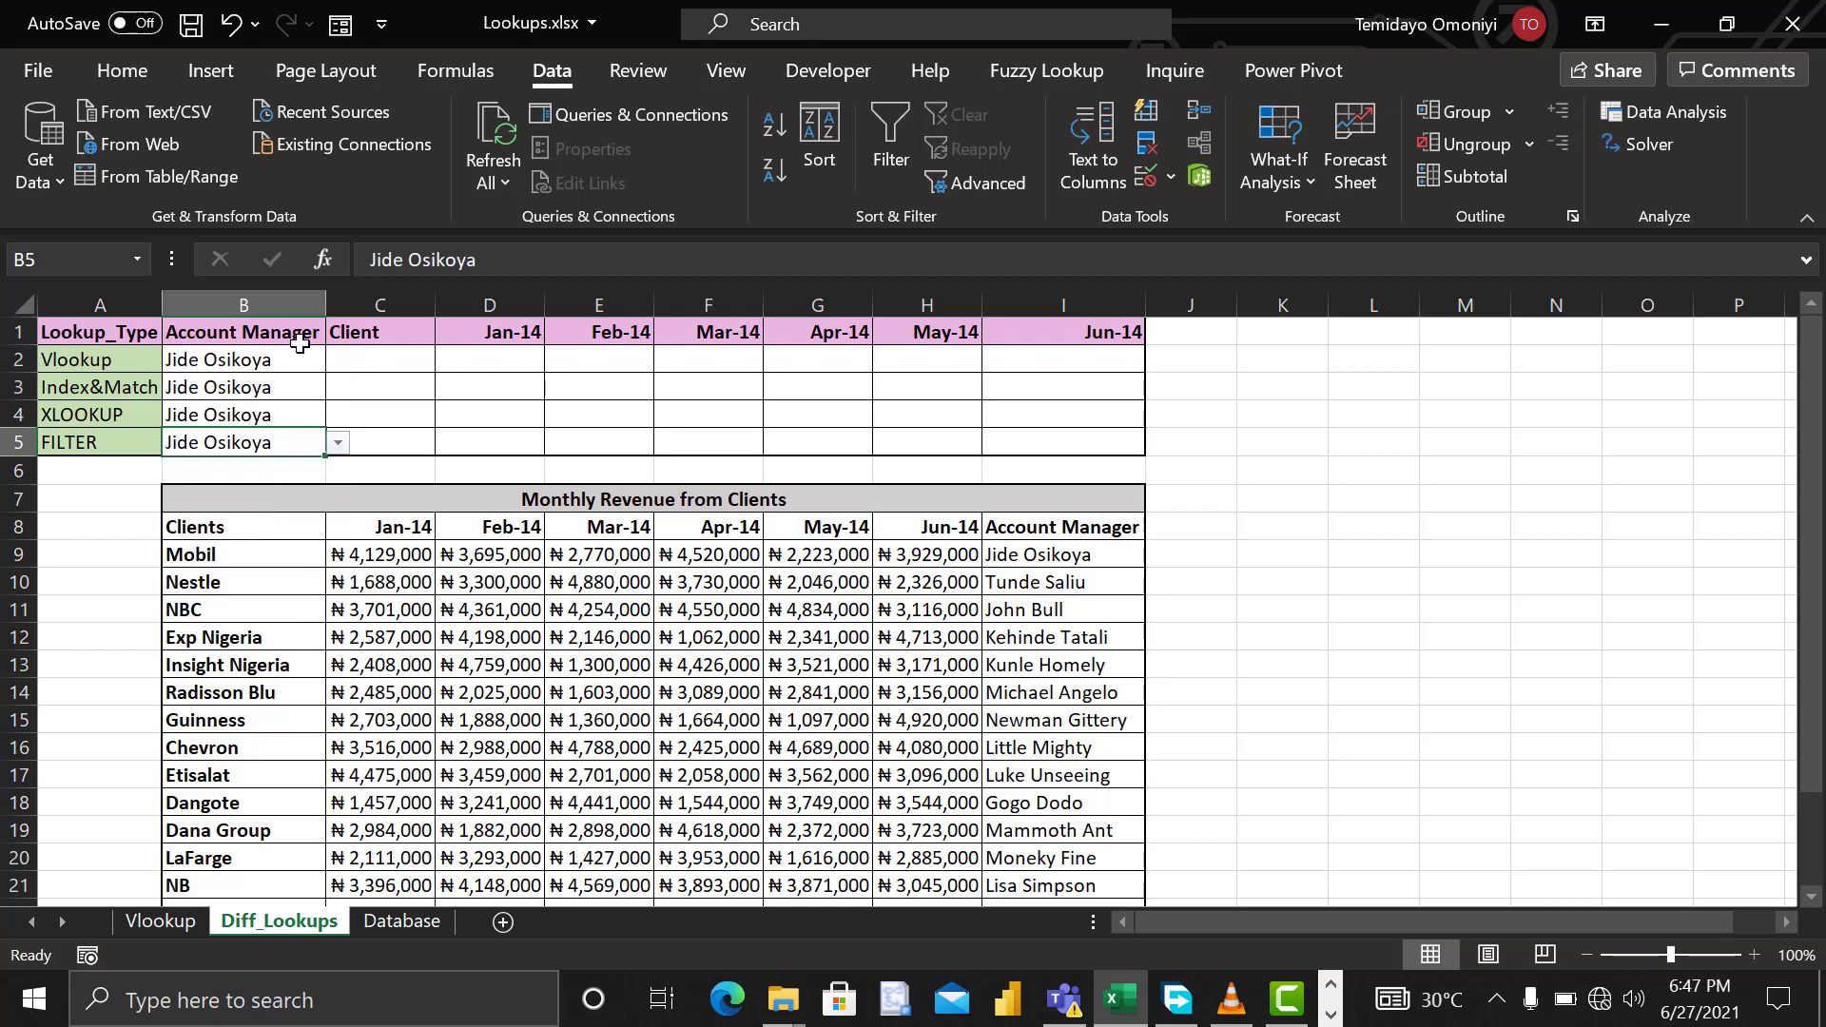
Step: Start a VLOOKUP formula in C2 with B2 as the lookup value and B8:I25 as the table array
left_click(354, 353)
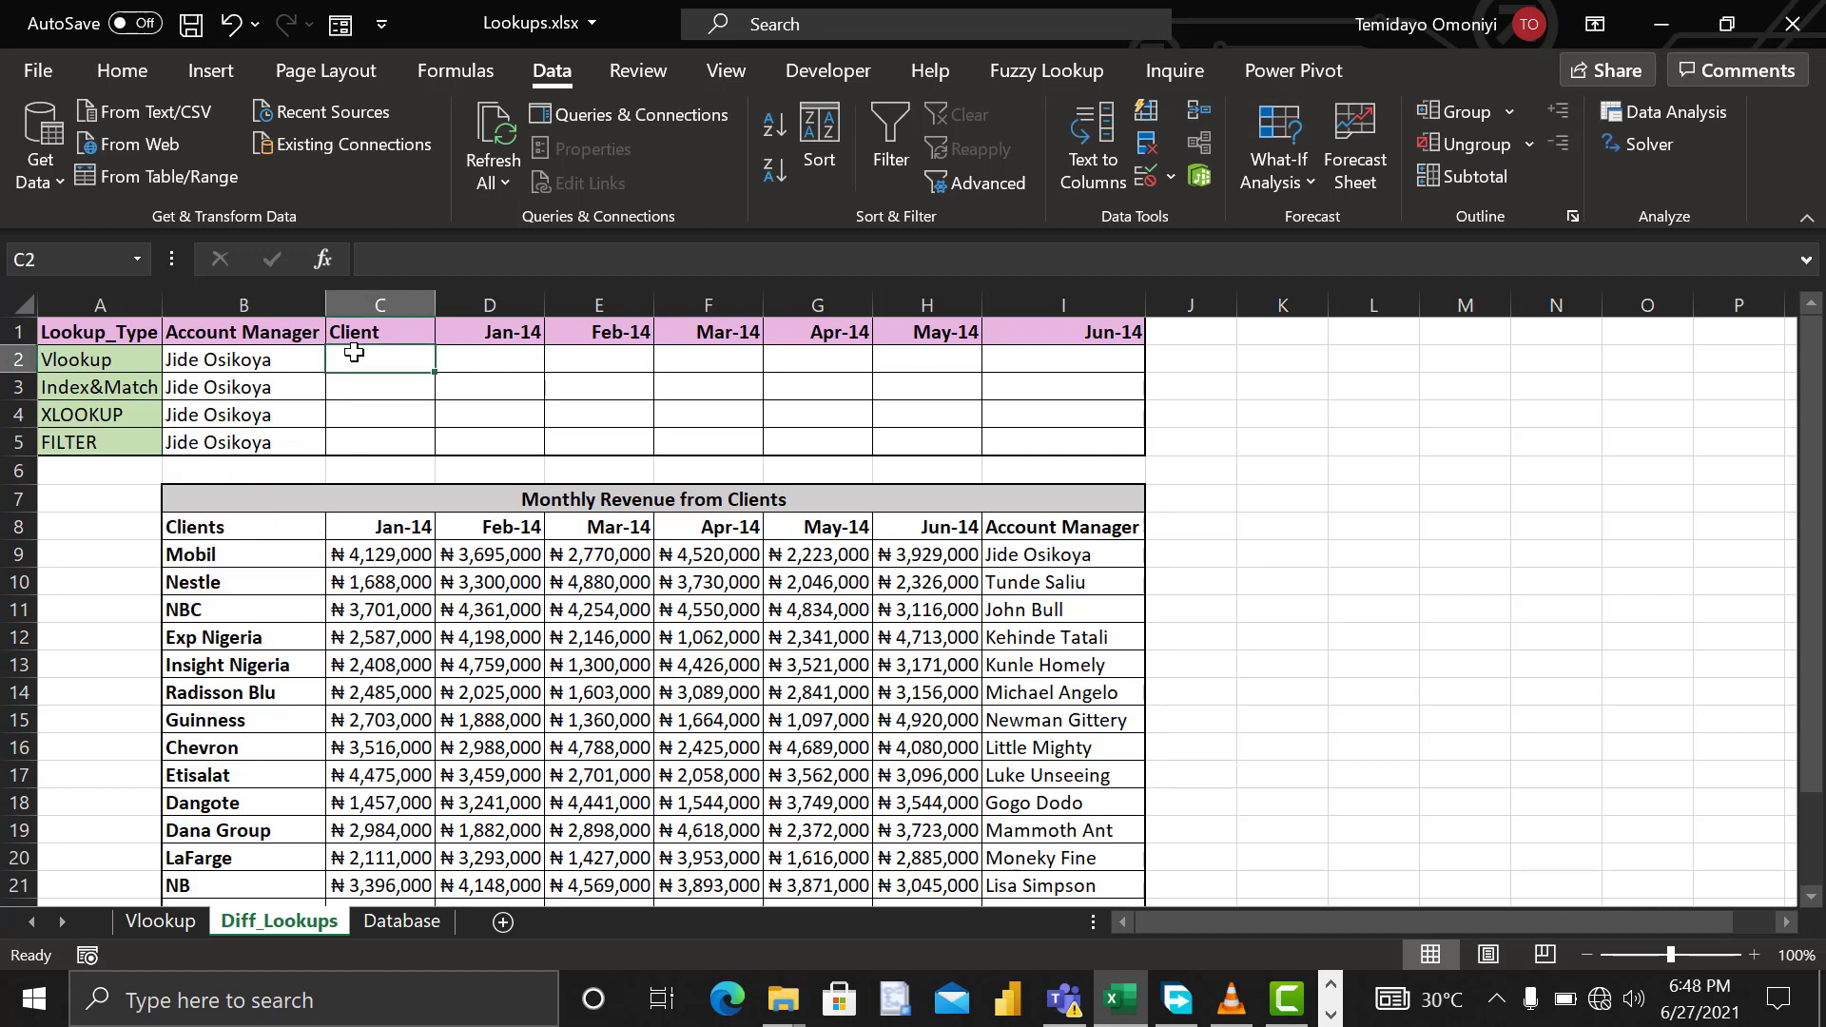
type("=")
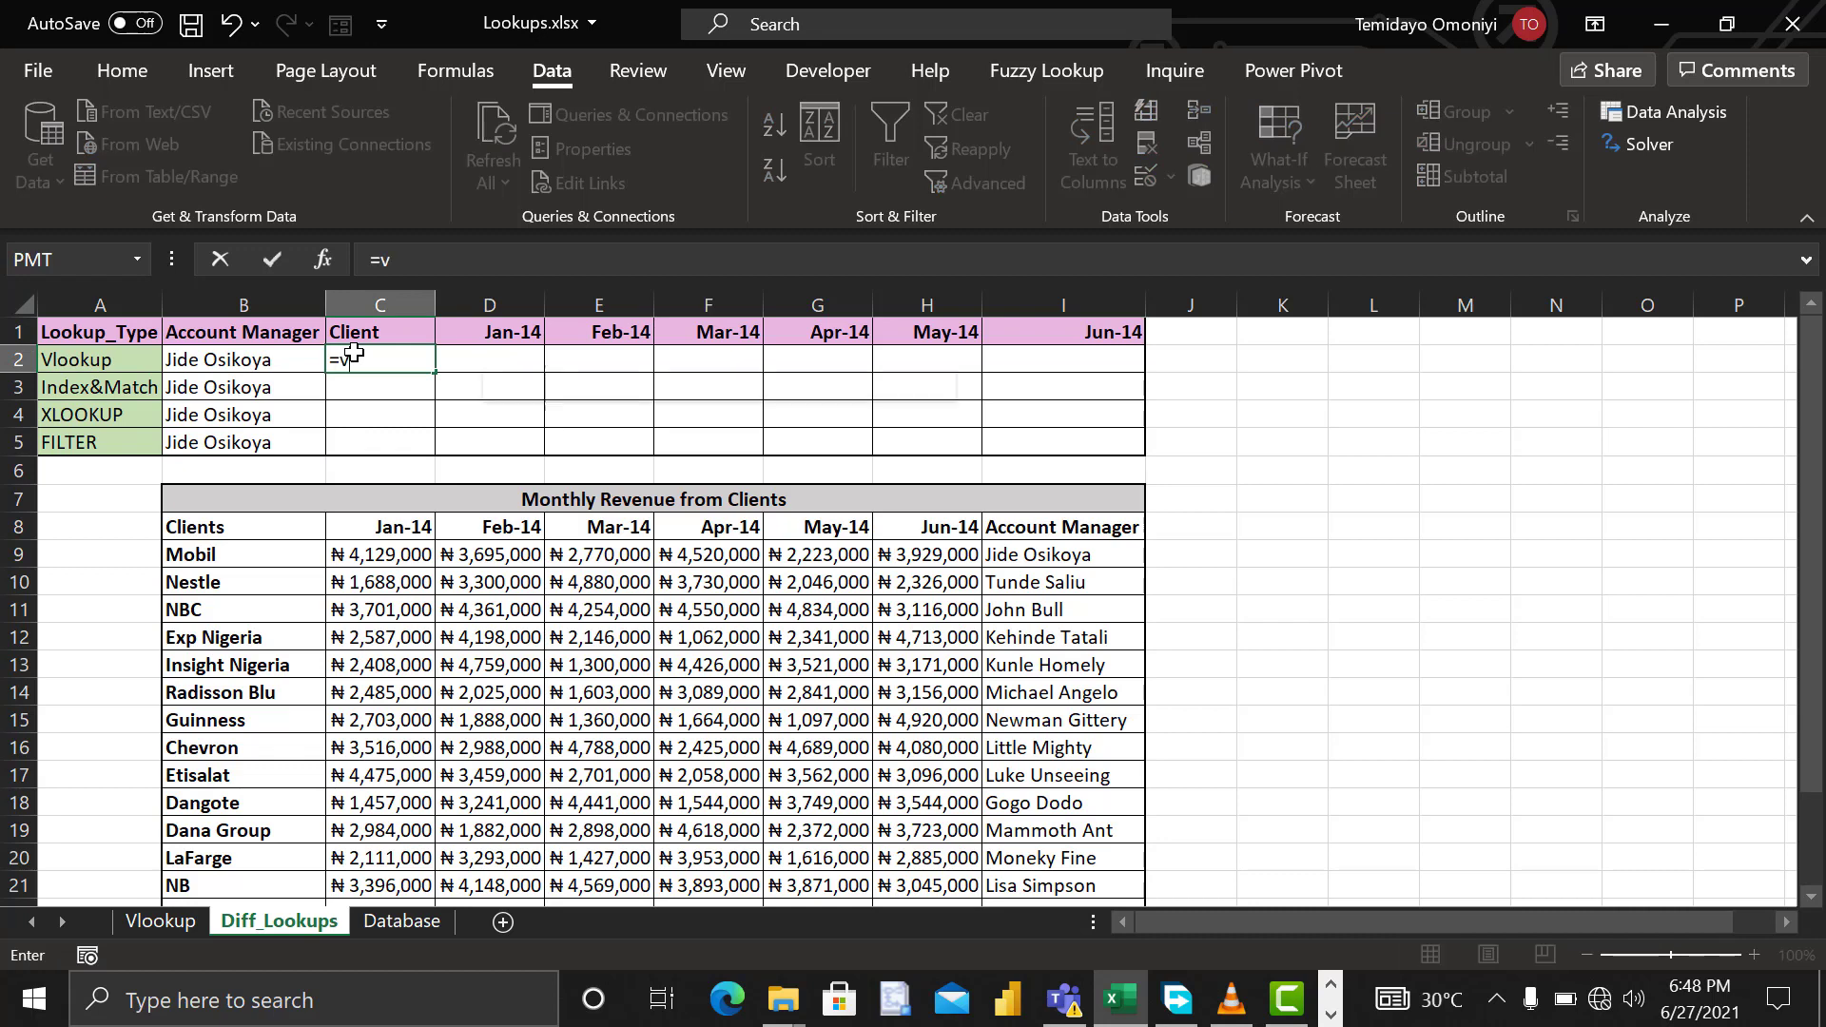
type("vlo")
key("Tab")
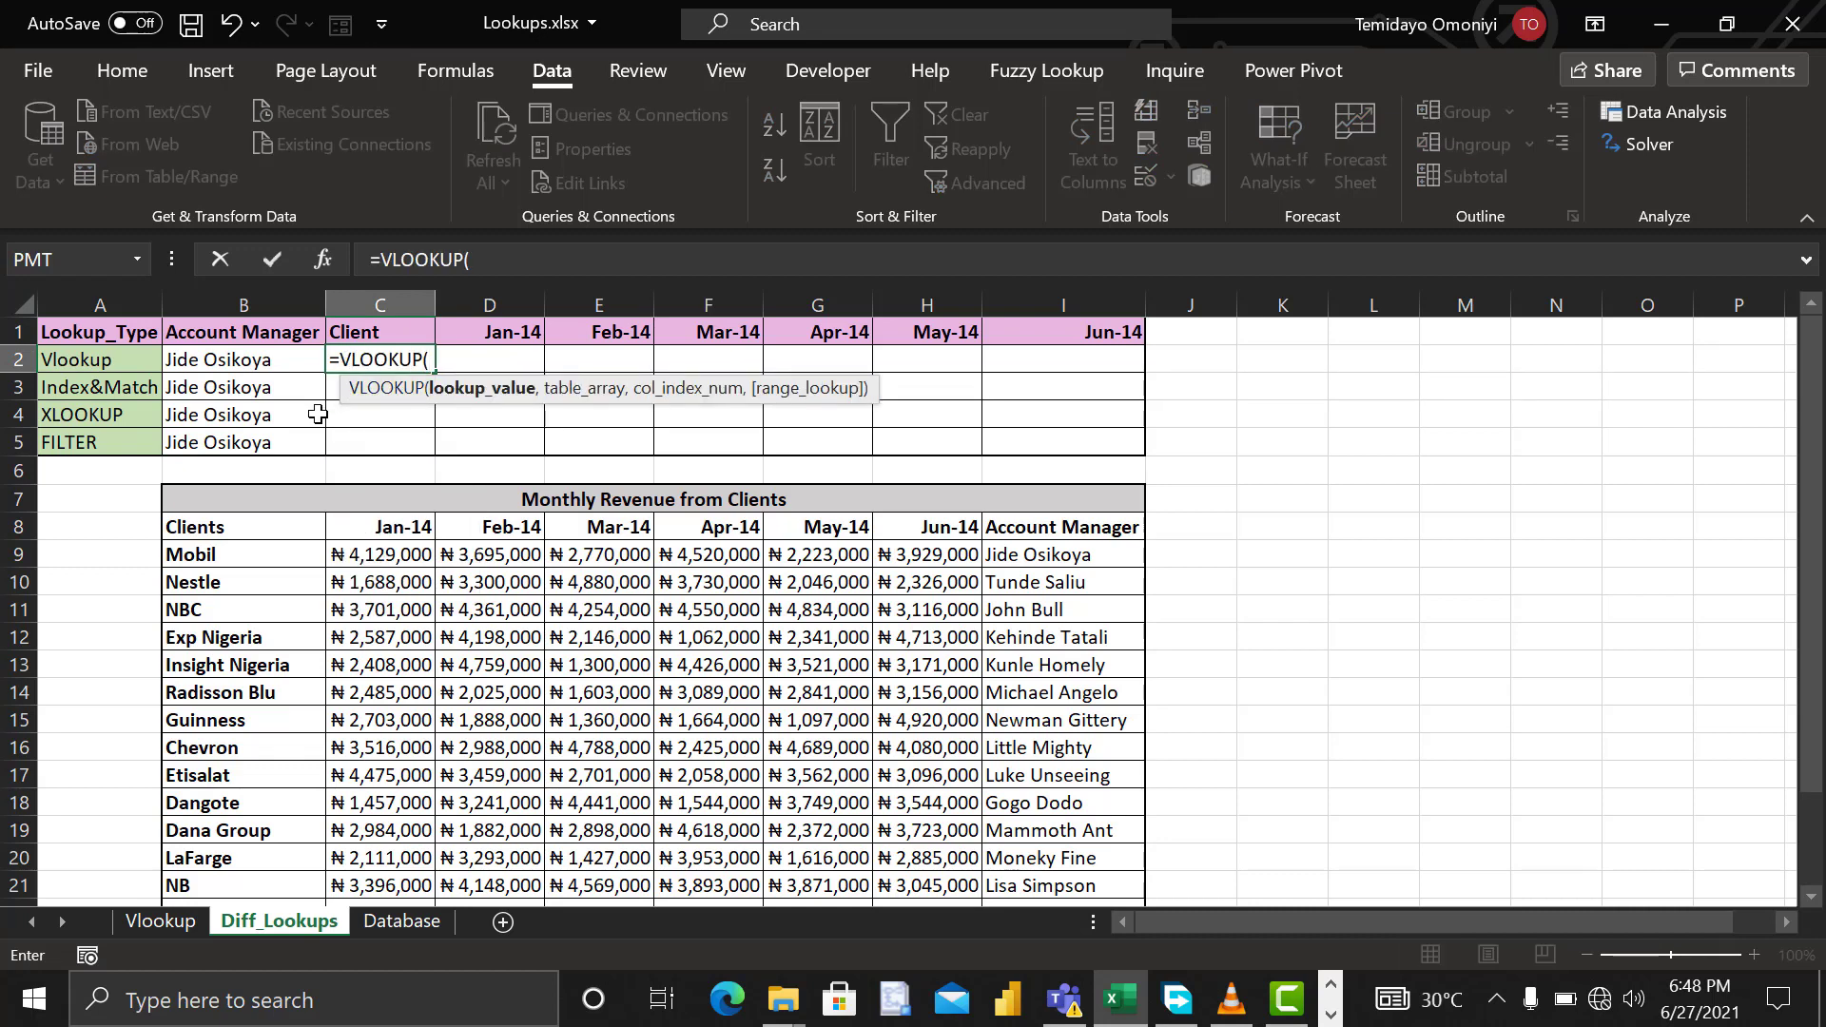
left_click(245, 360)
type(",")
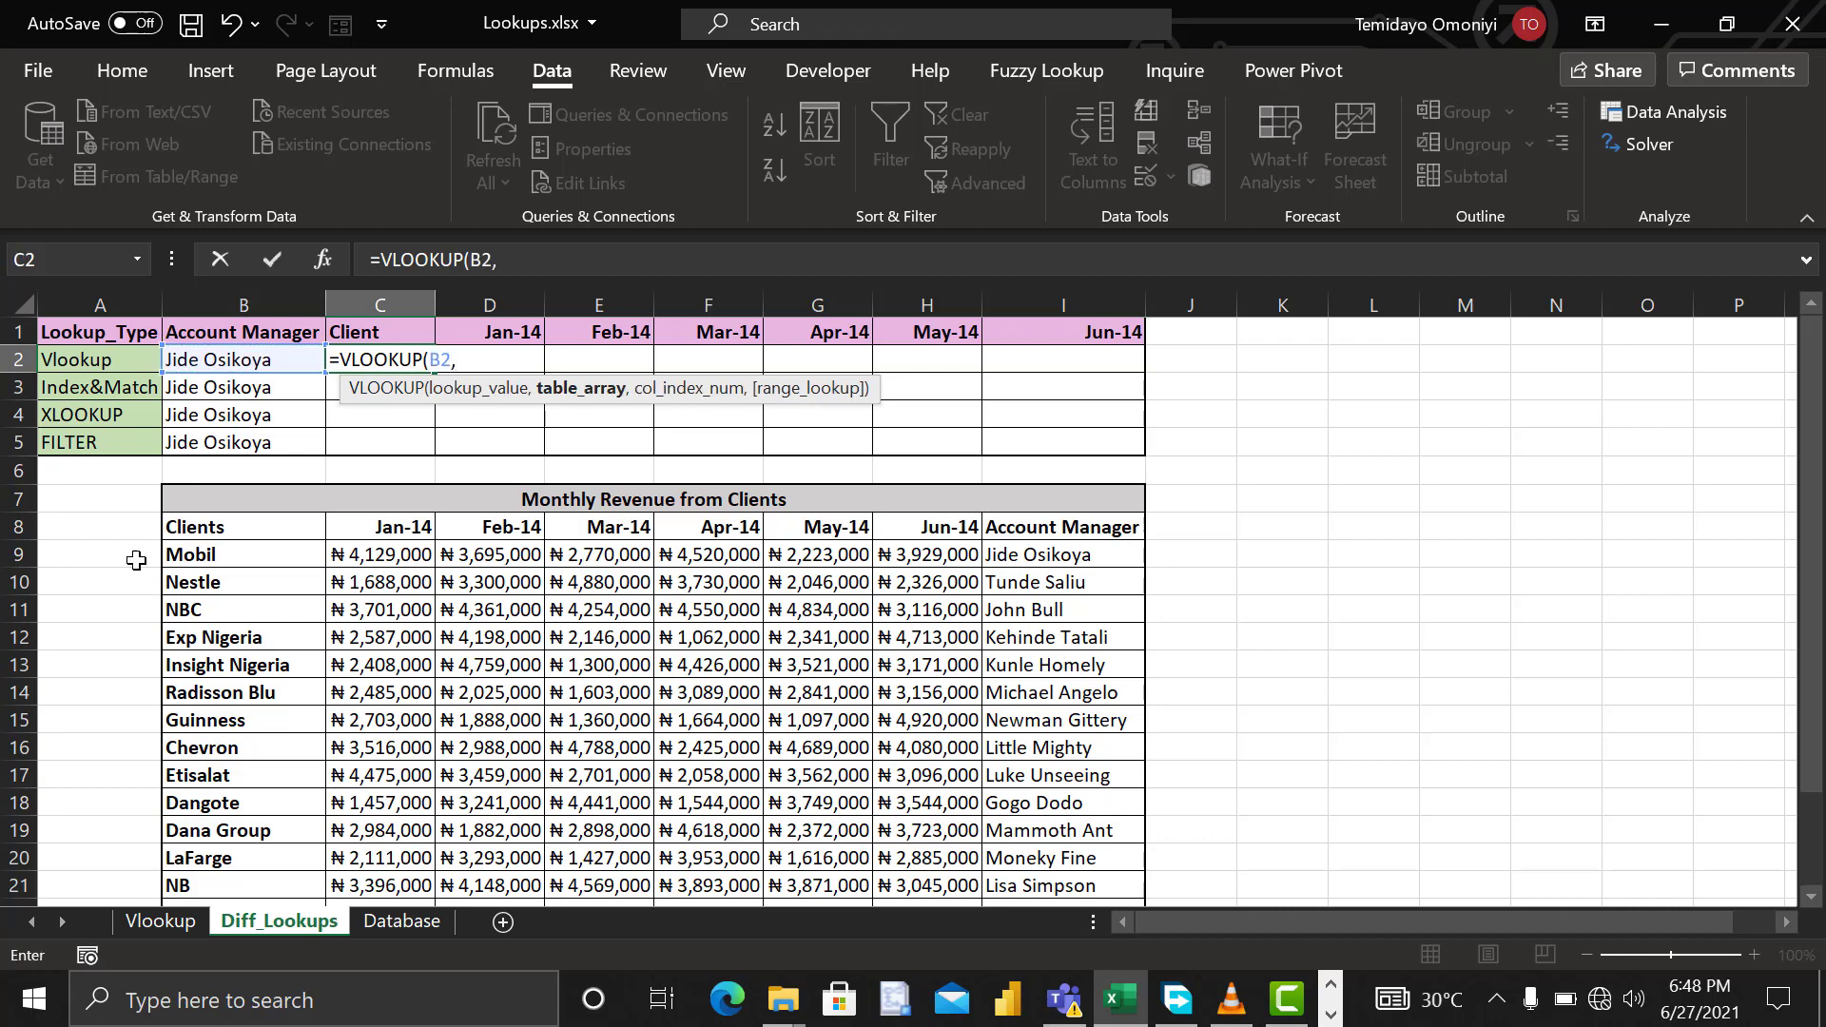
left_click(239, 528)
key("ctrl+shift+Right")
key("ctrl+shift+Down")
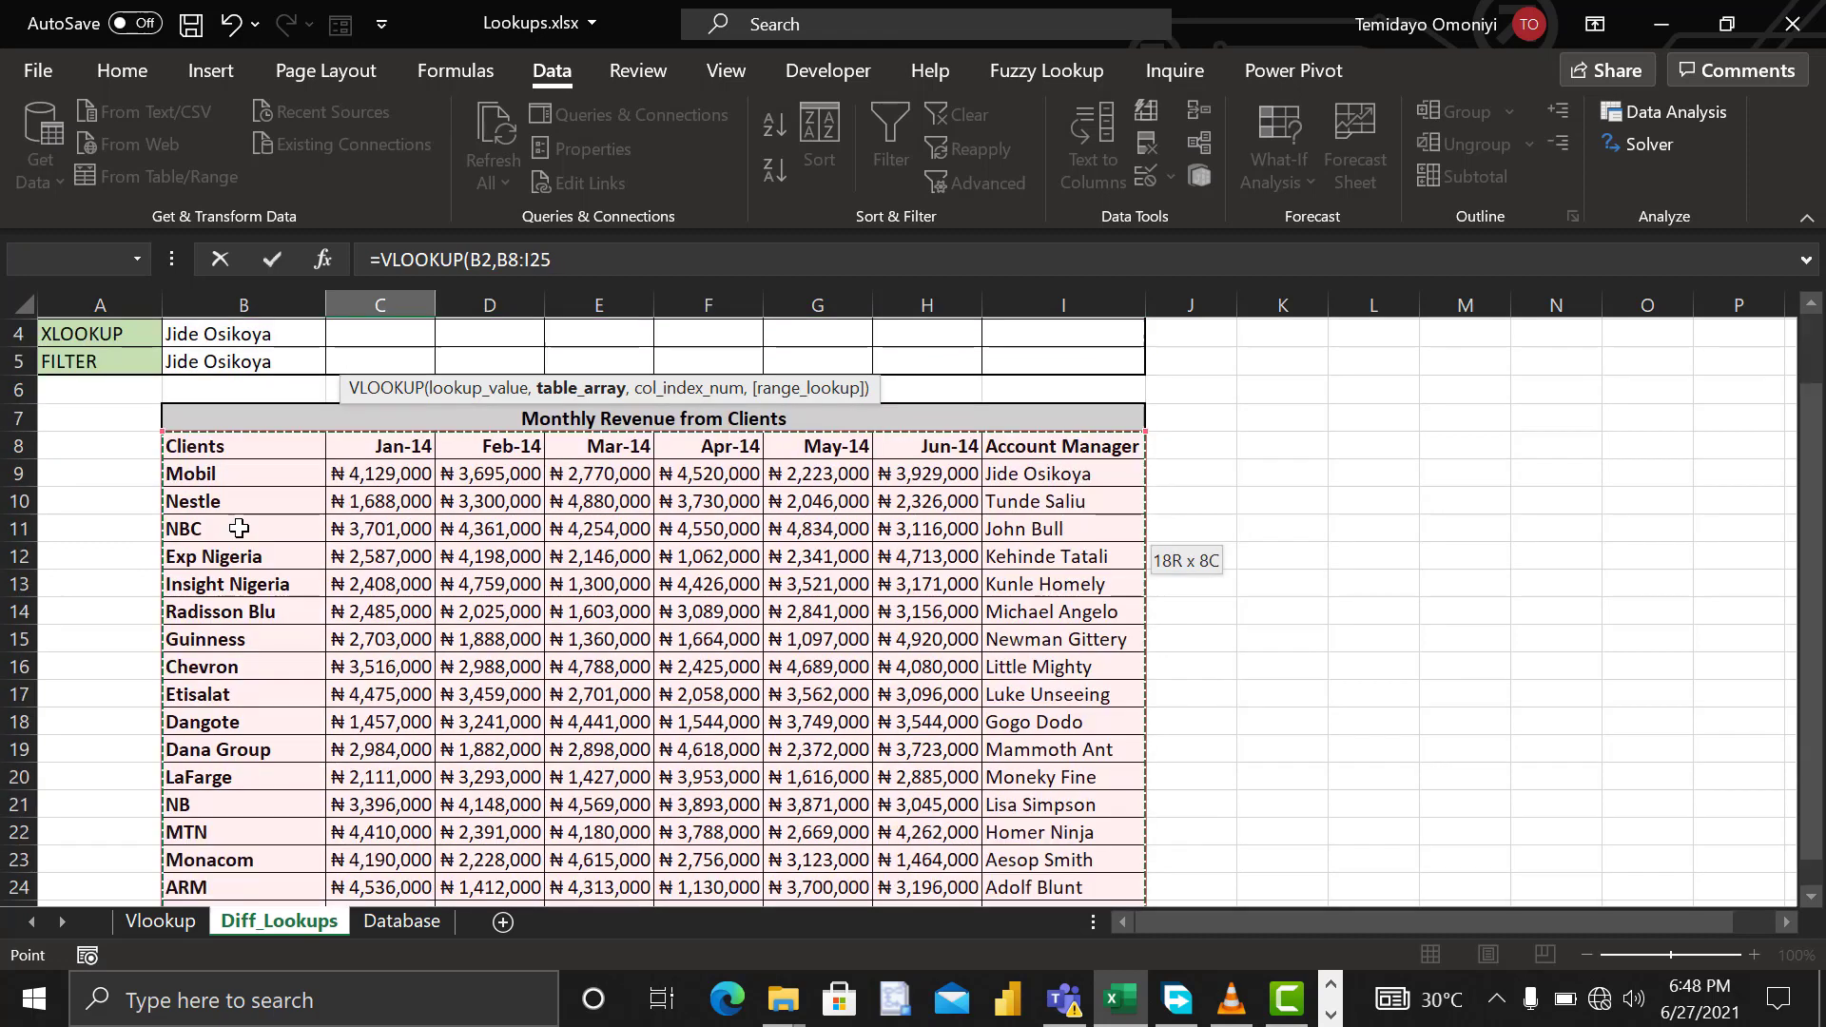
type(",")
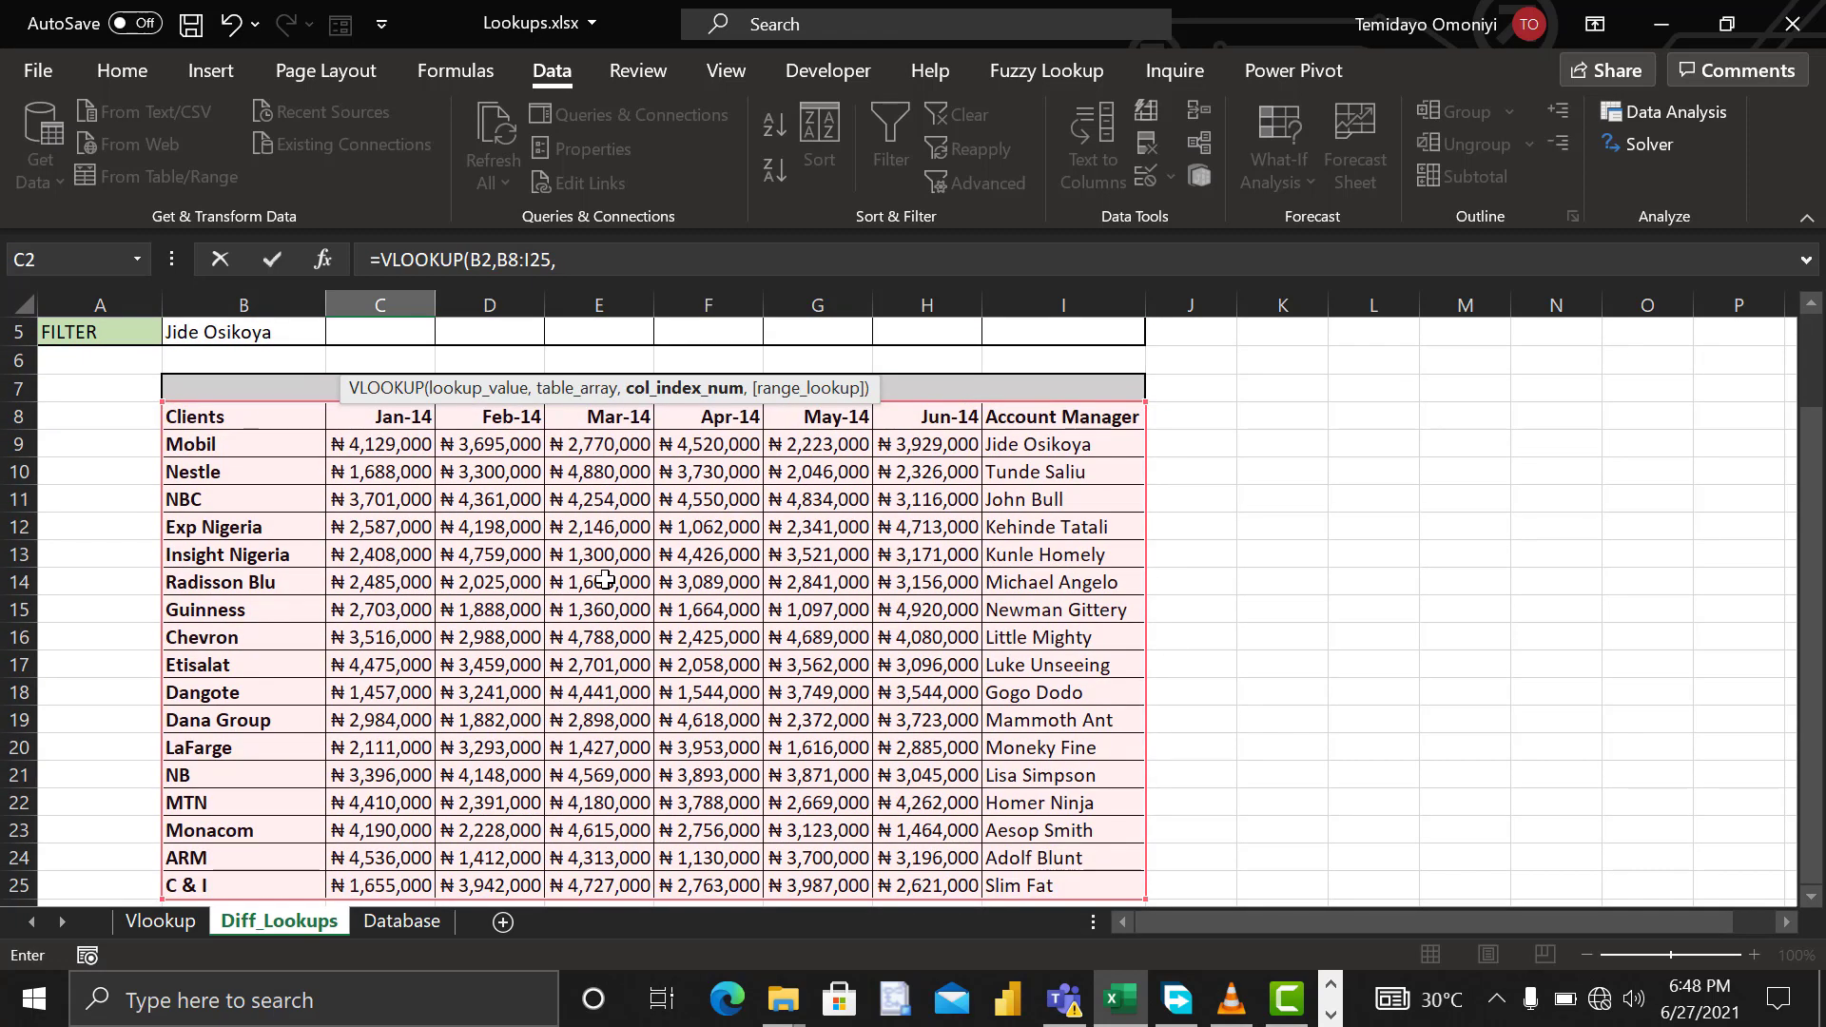
Step: Complete the C2 VLOOKUP with column index 1 and range lookup 0, and fill it across to I2
scroll(605, 579, "up", 1)
scroll(605, 579, "up", 1)
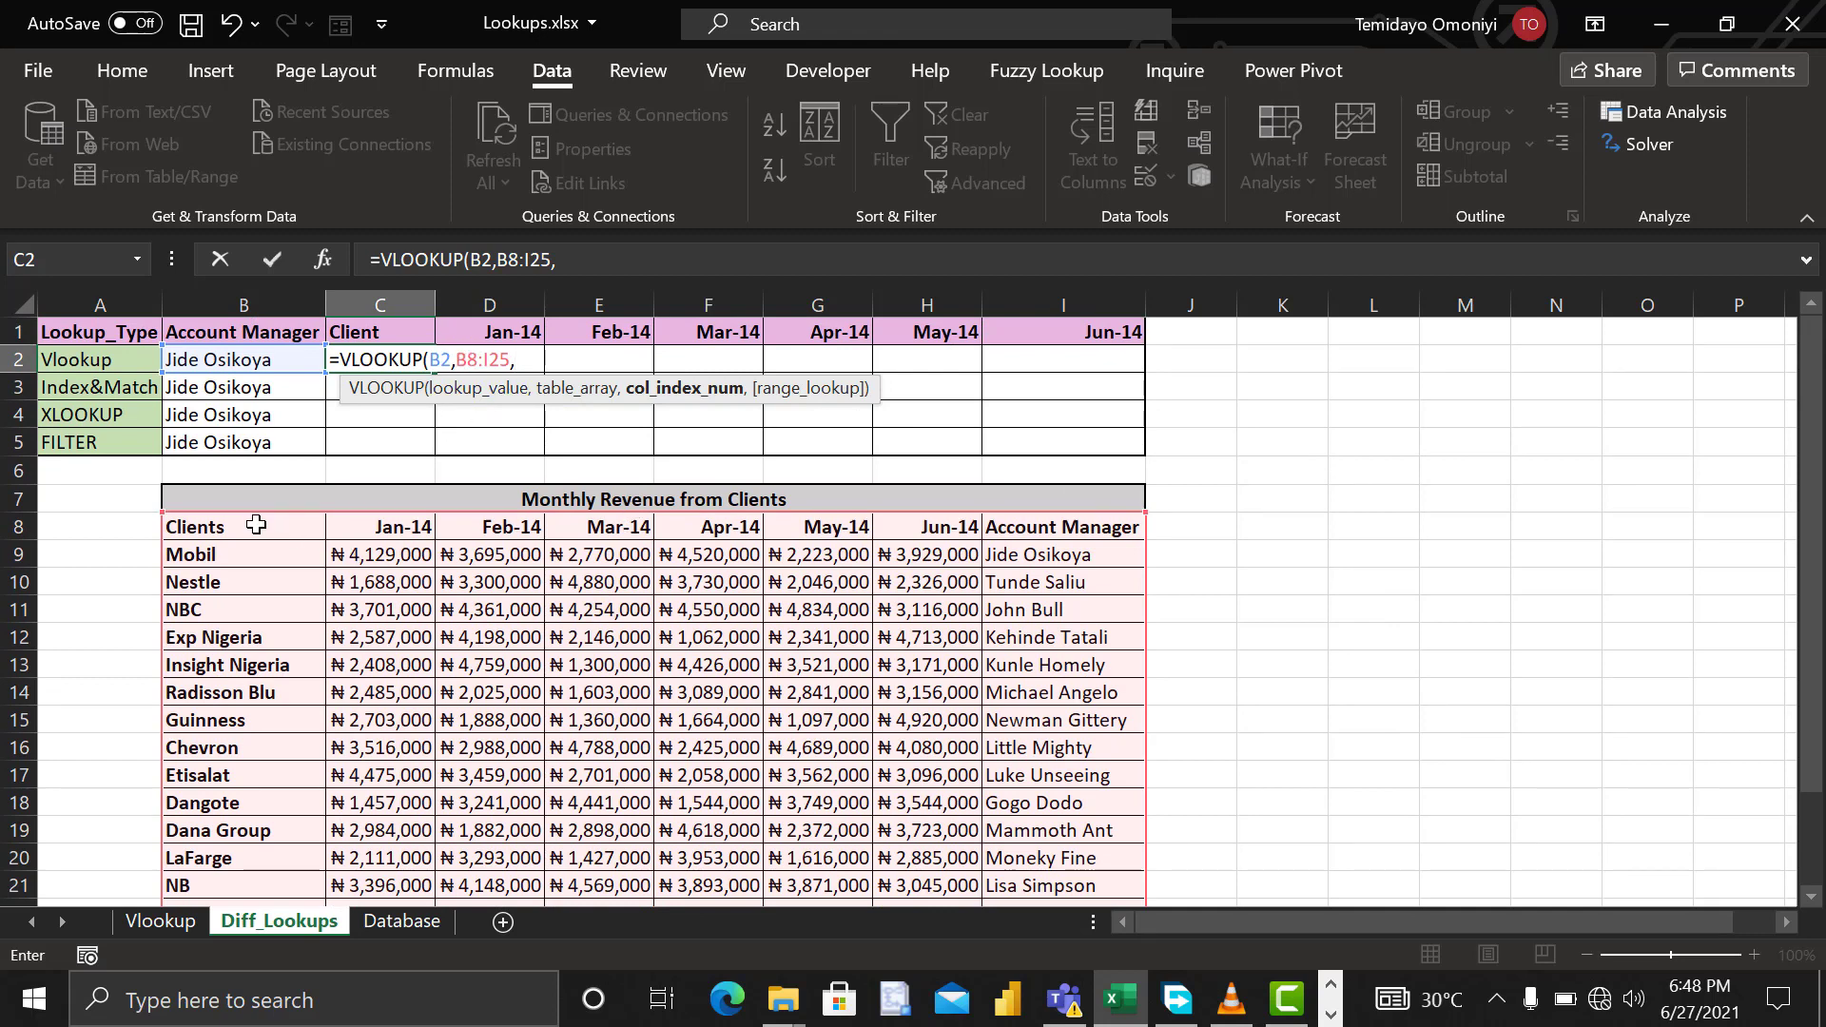
type(",")
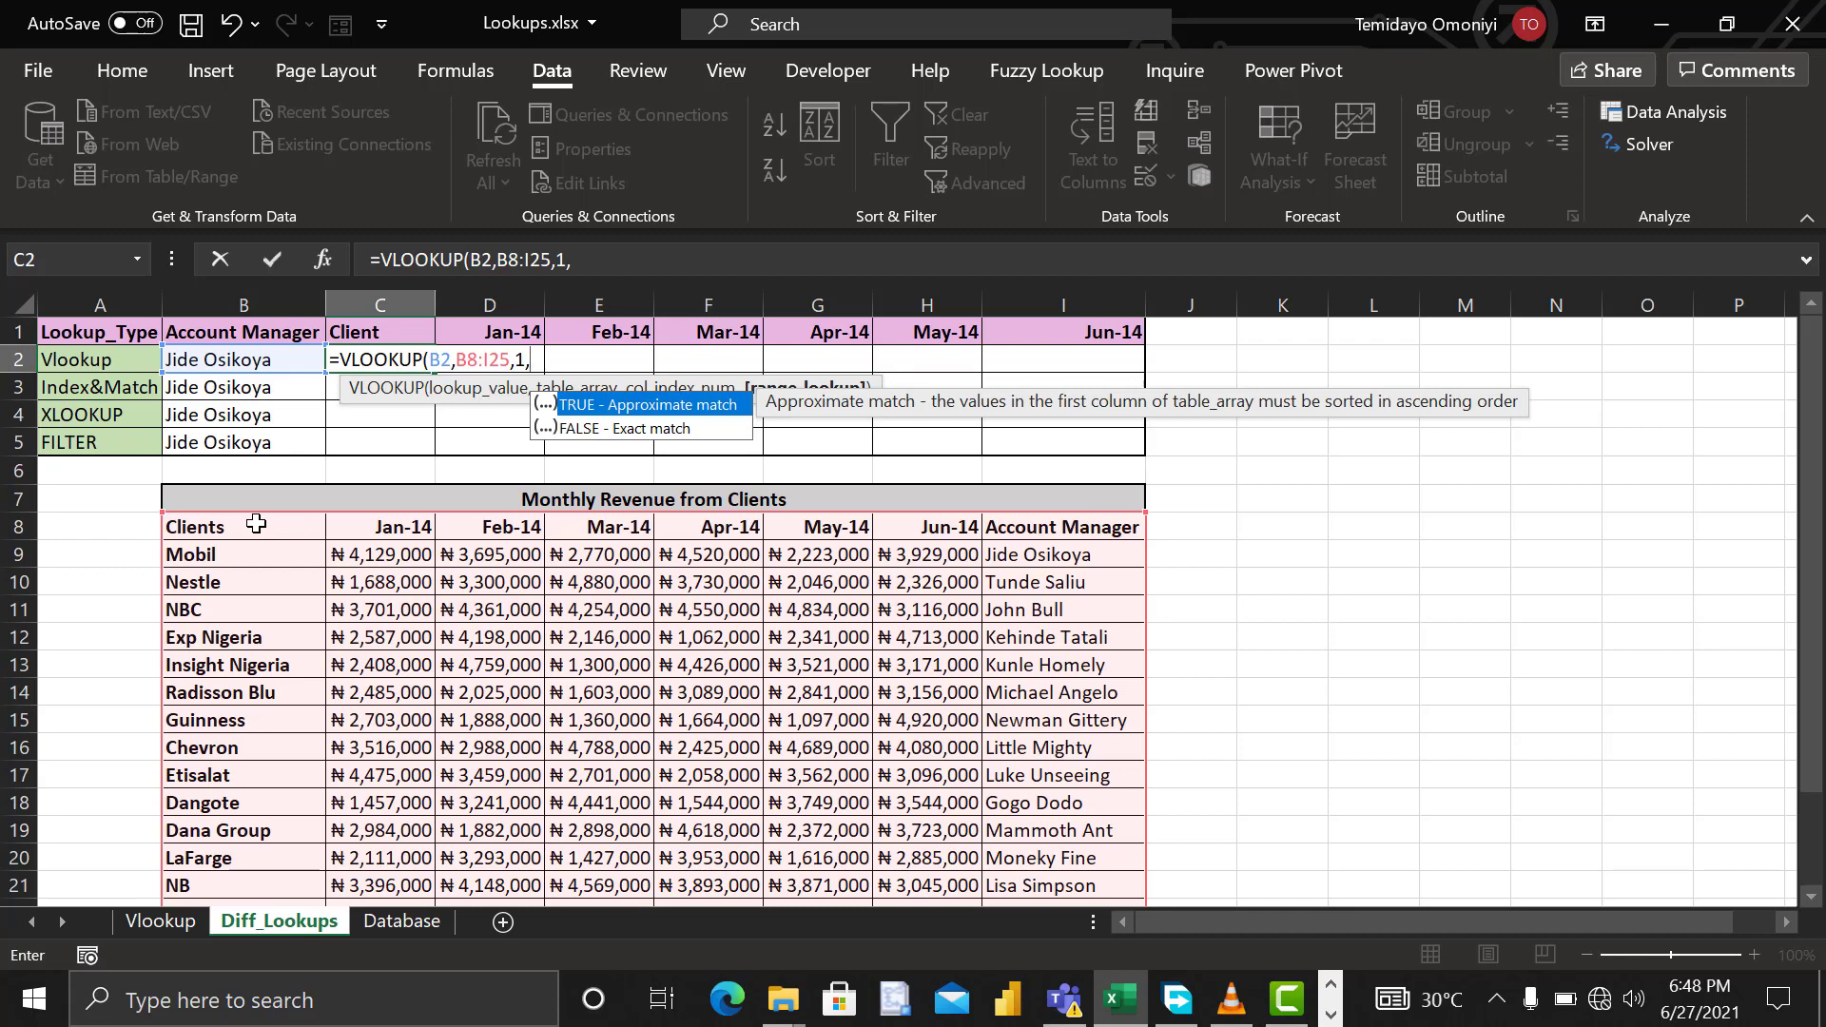
type("0)")
key("Return")
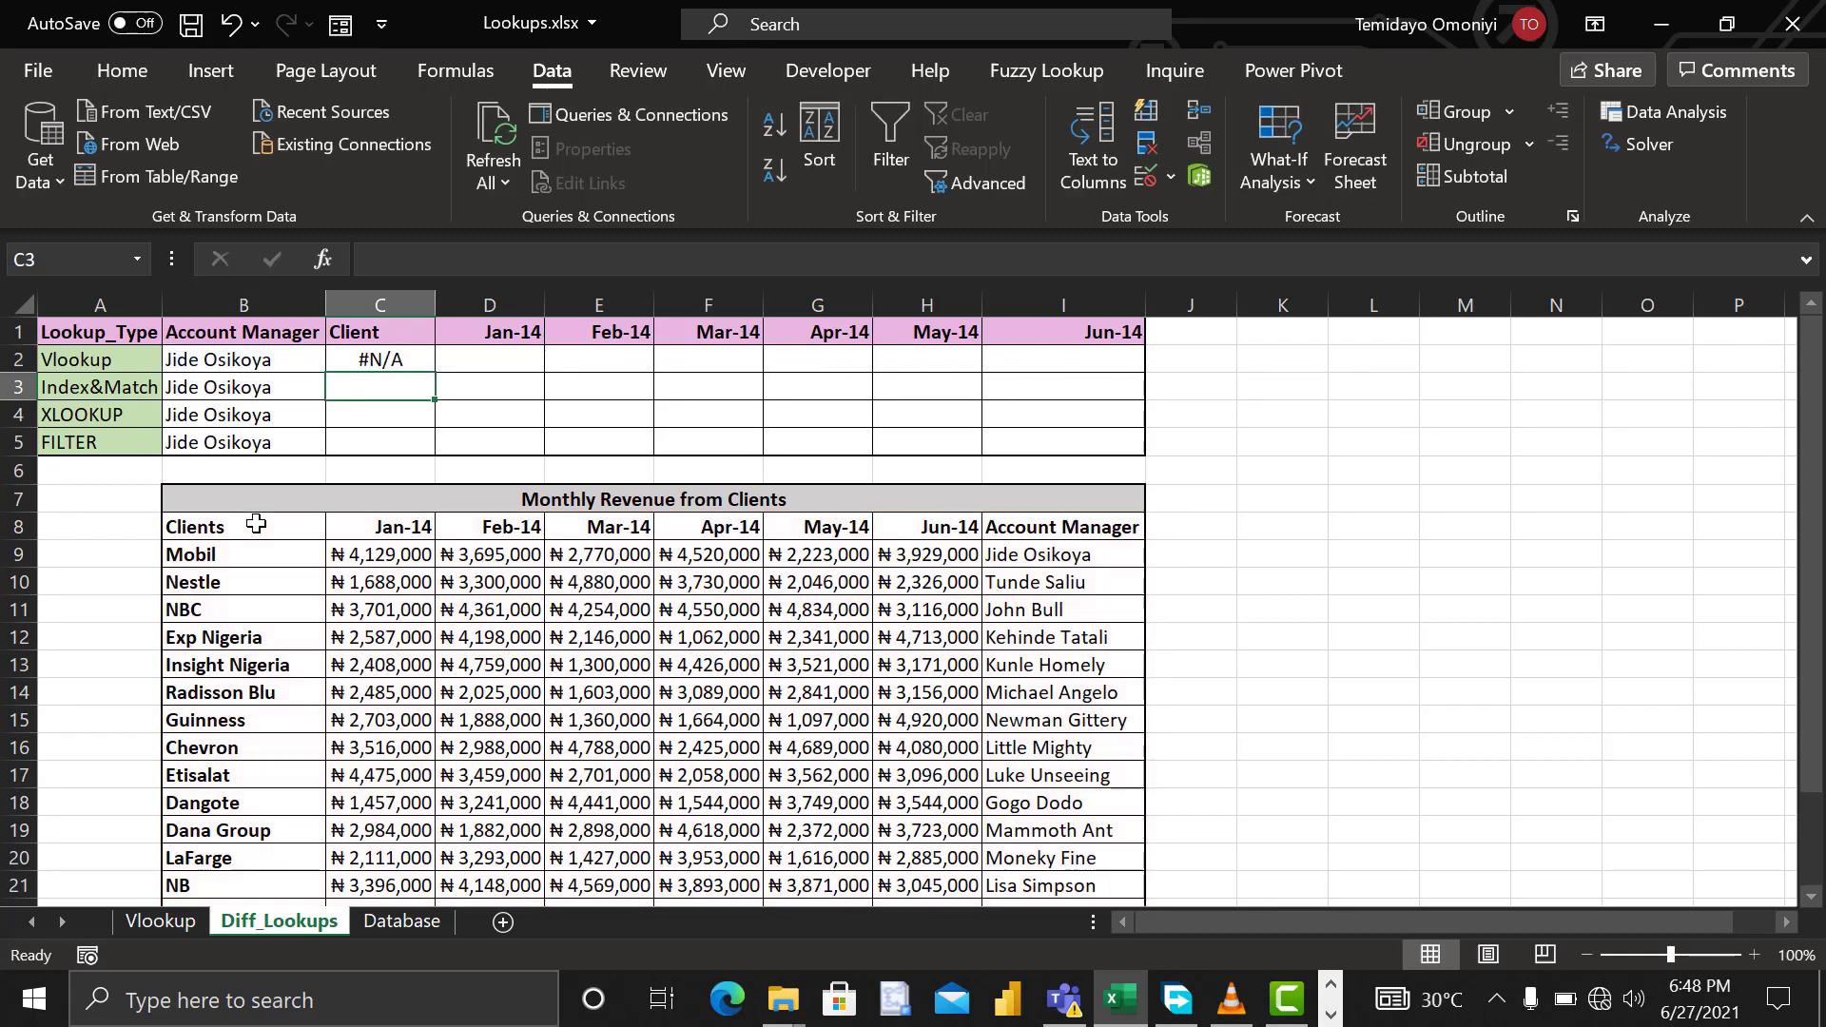
left_click(380, 360)
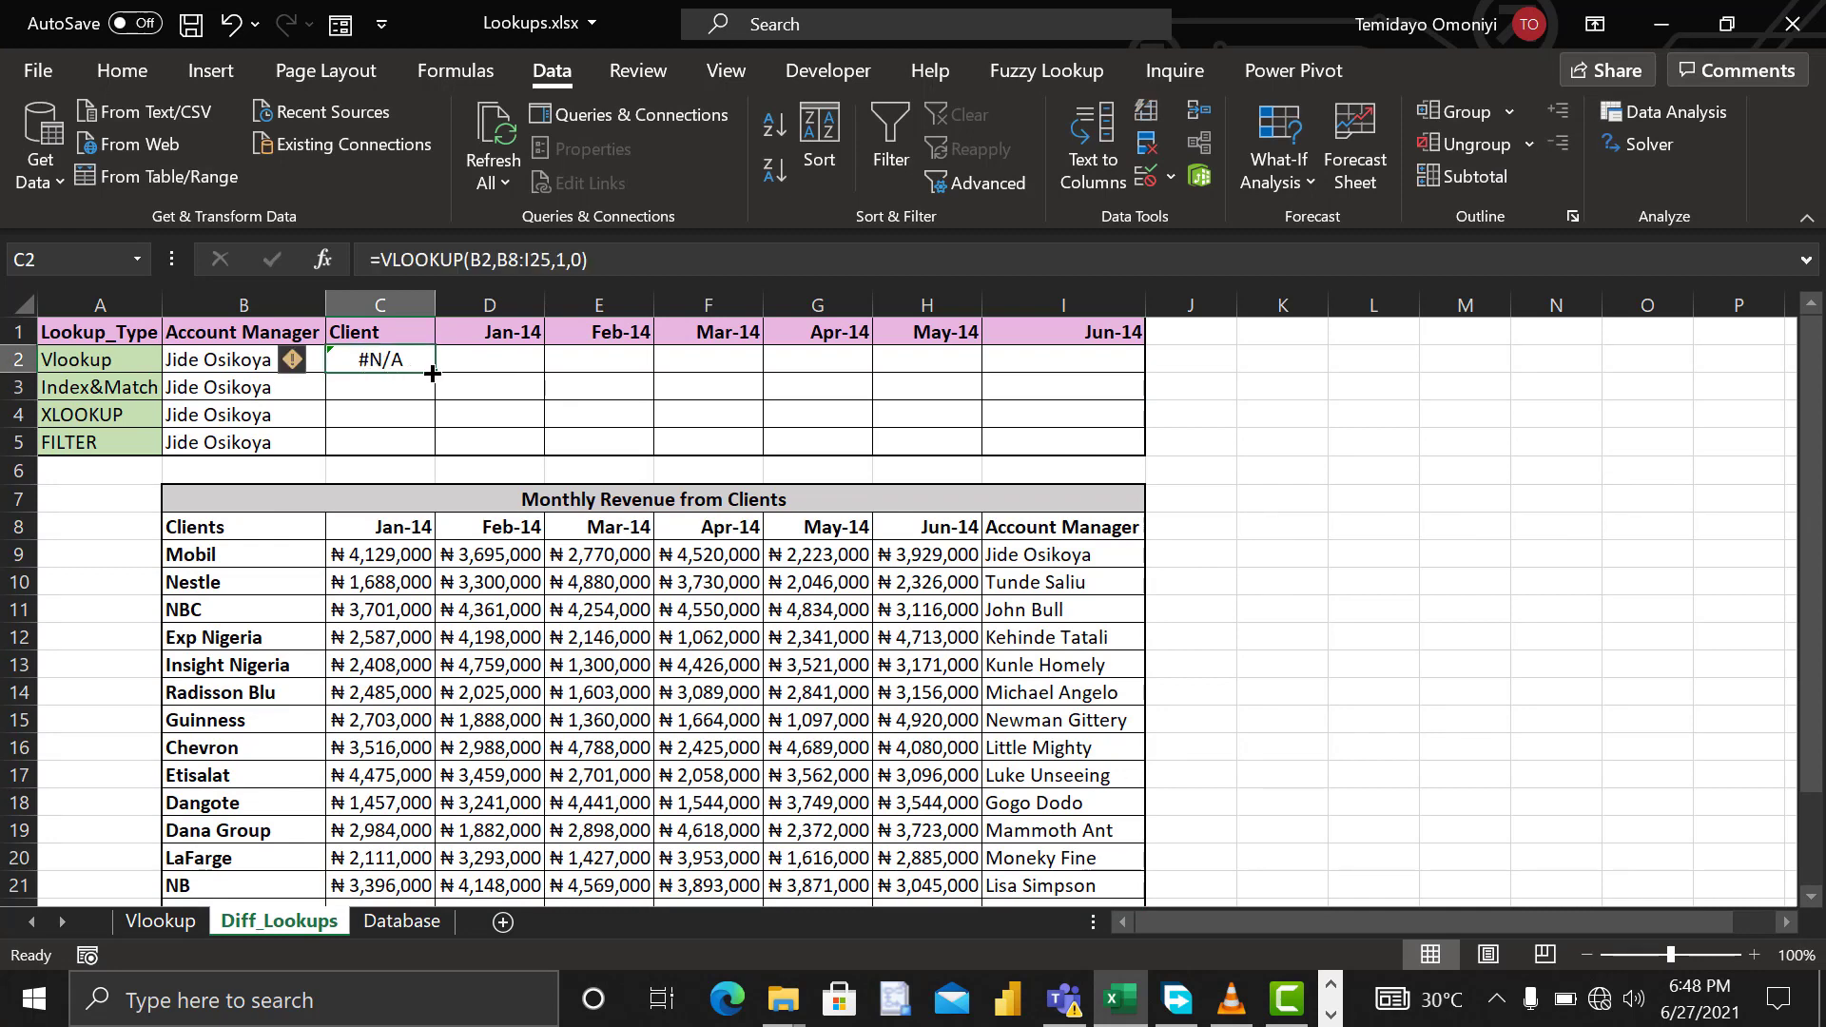
left_click_drag(432, 373, 1130, 381)
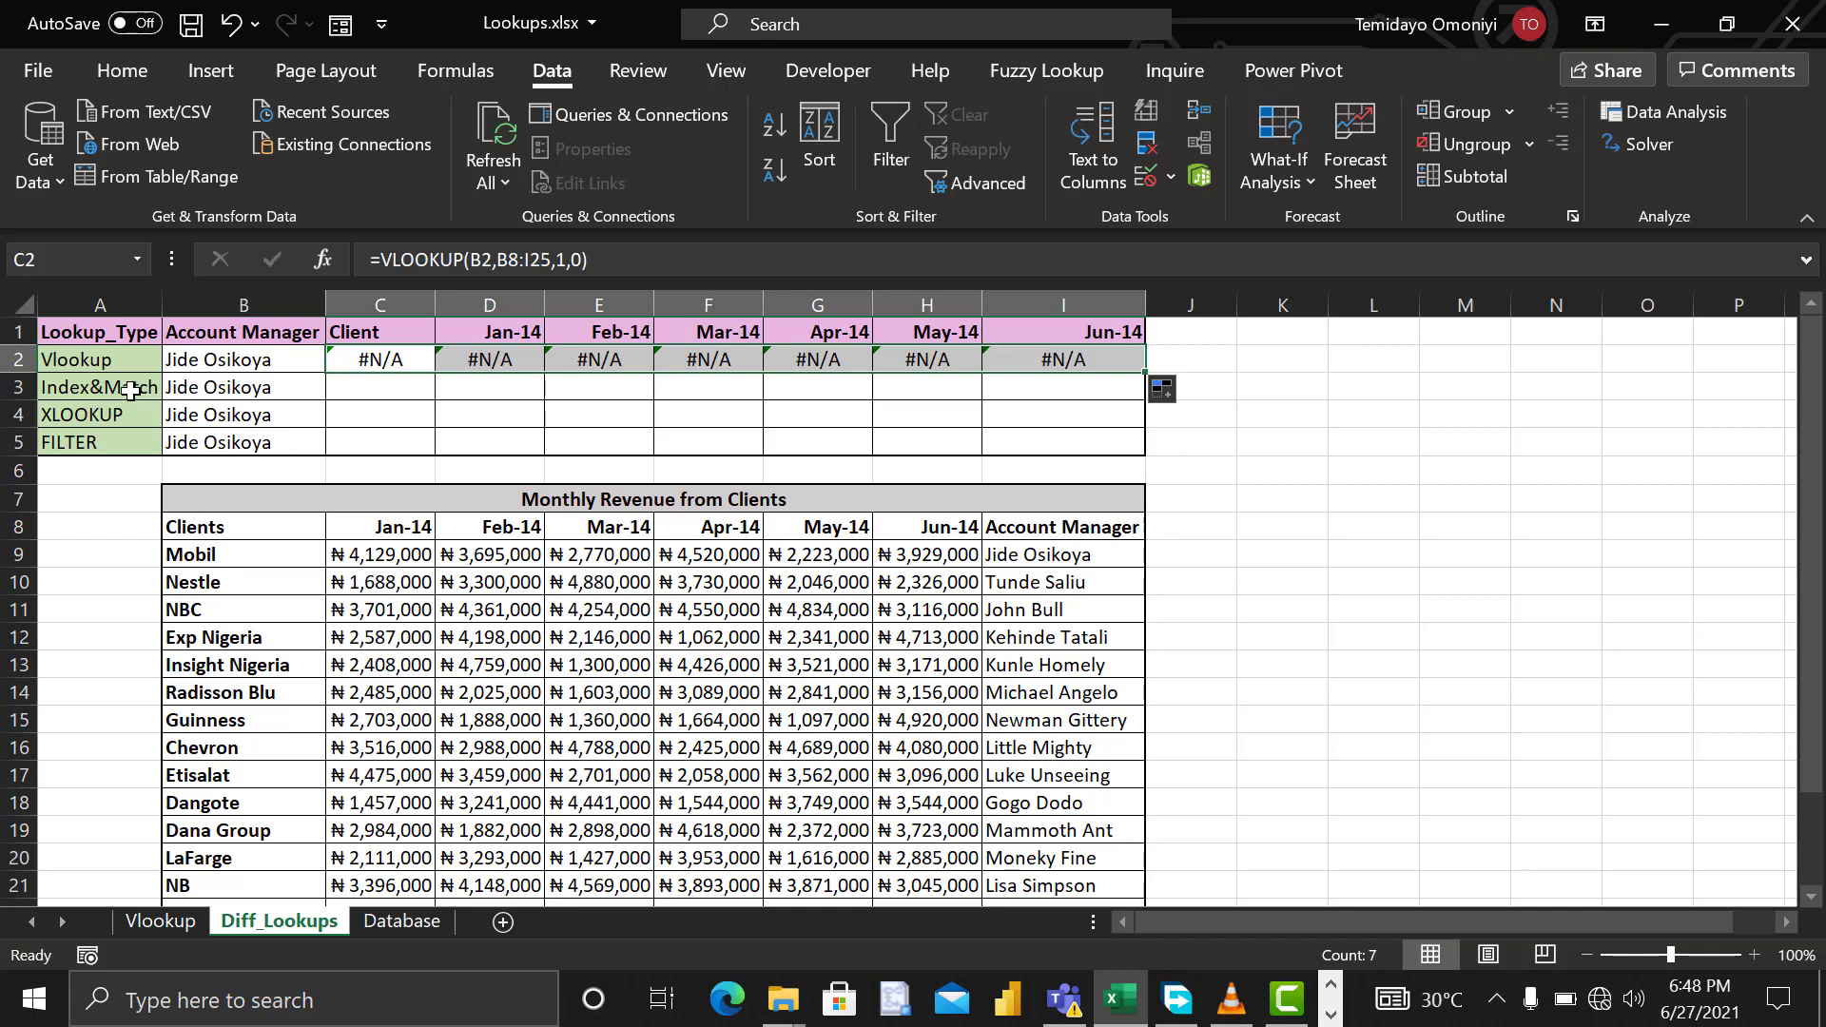
Step: Start an INDEX formula in C3 with the whole revenue table B8:I25 as the array
left_click(355, 390)
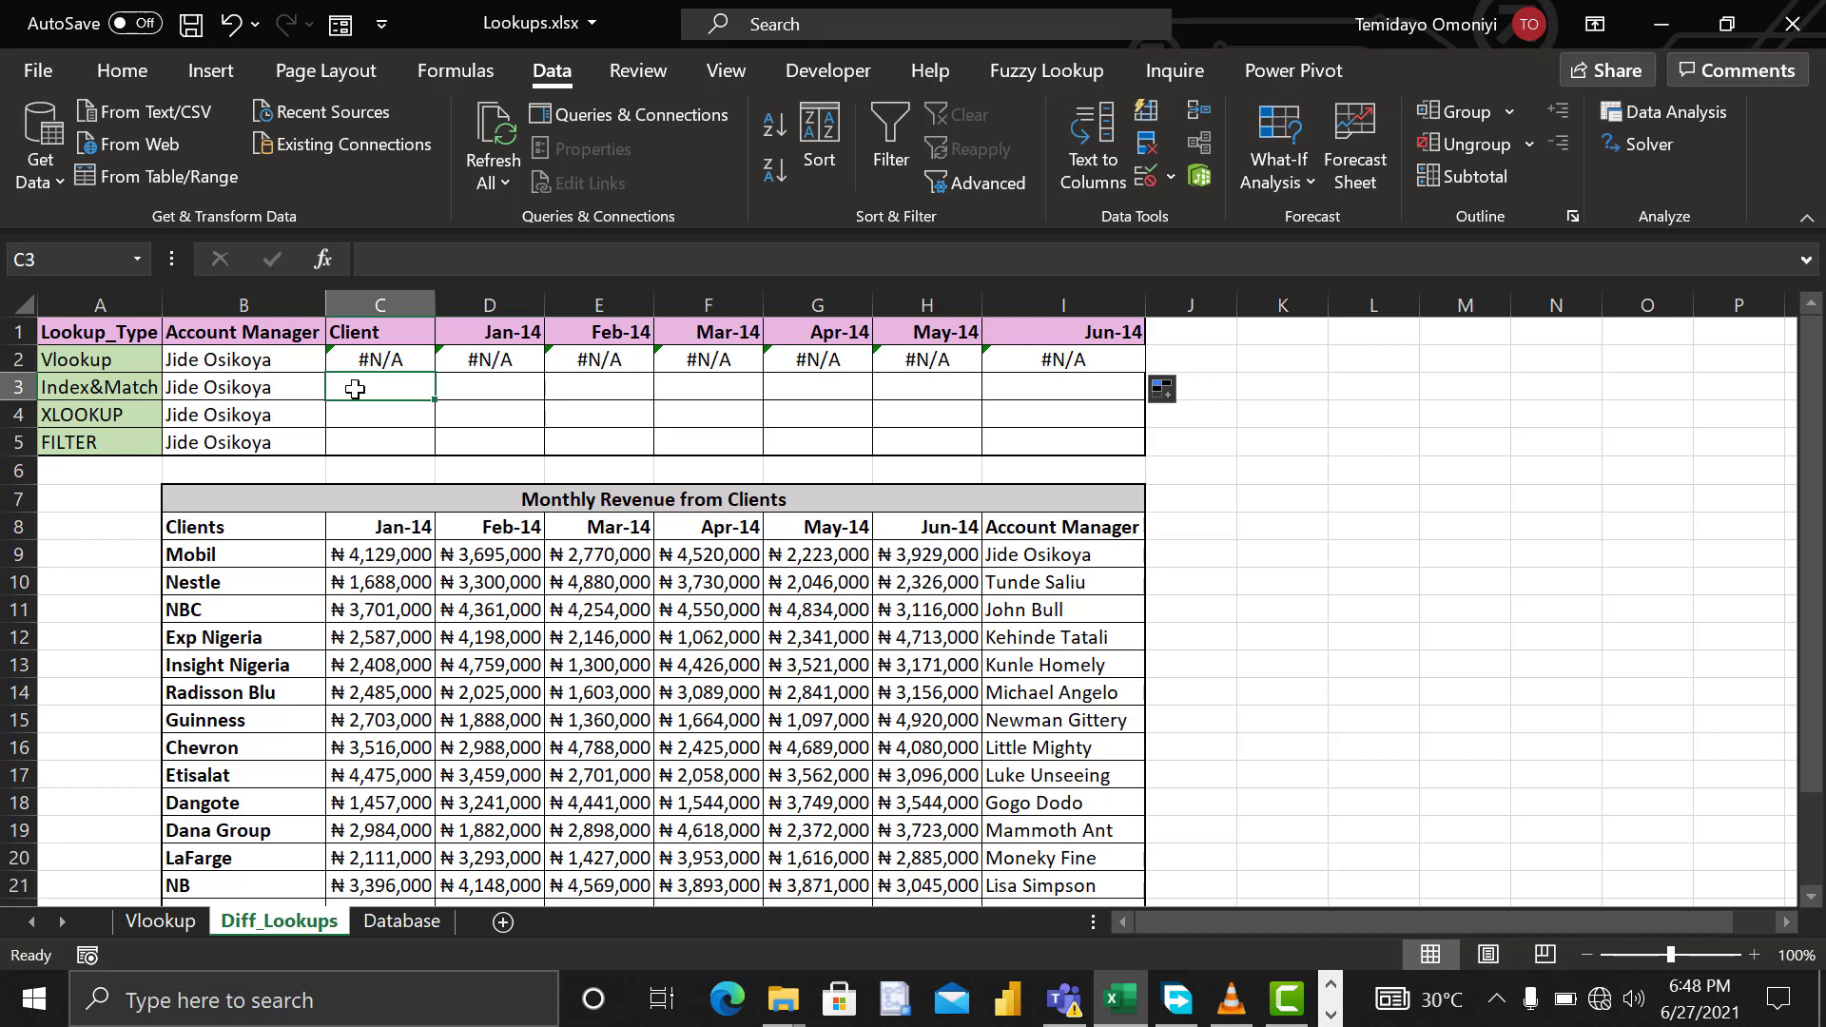
type("=")
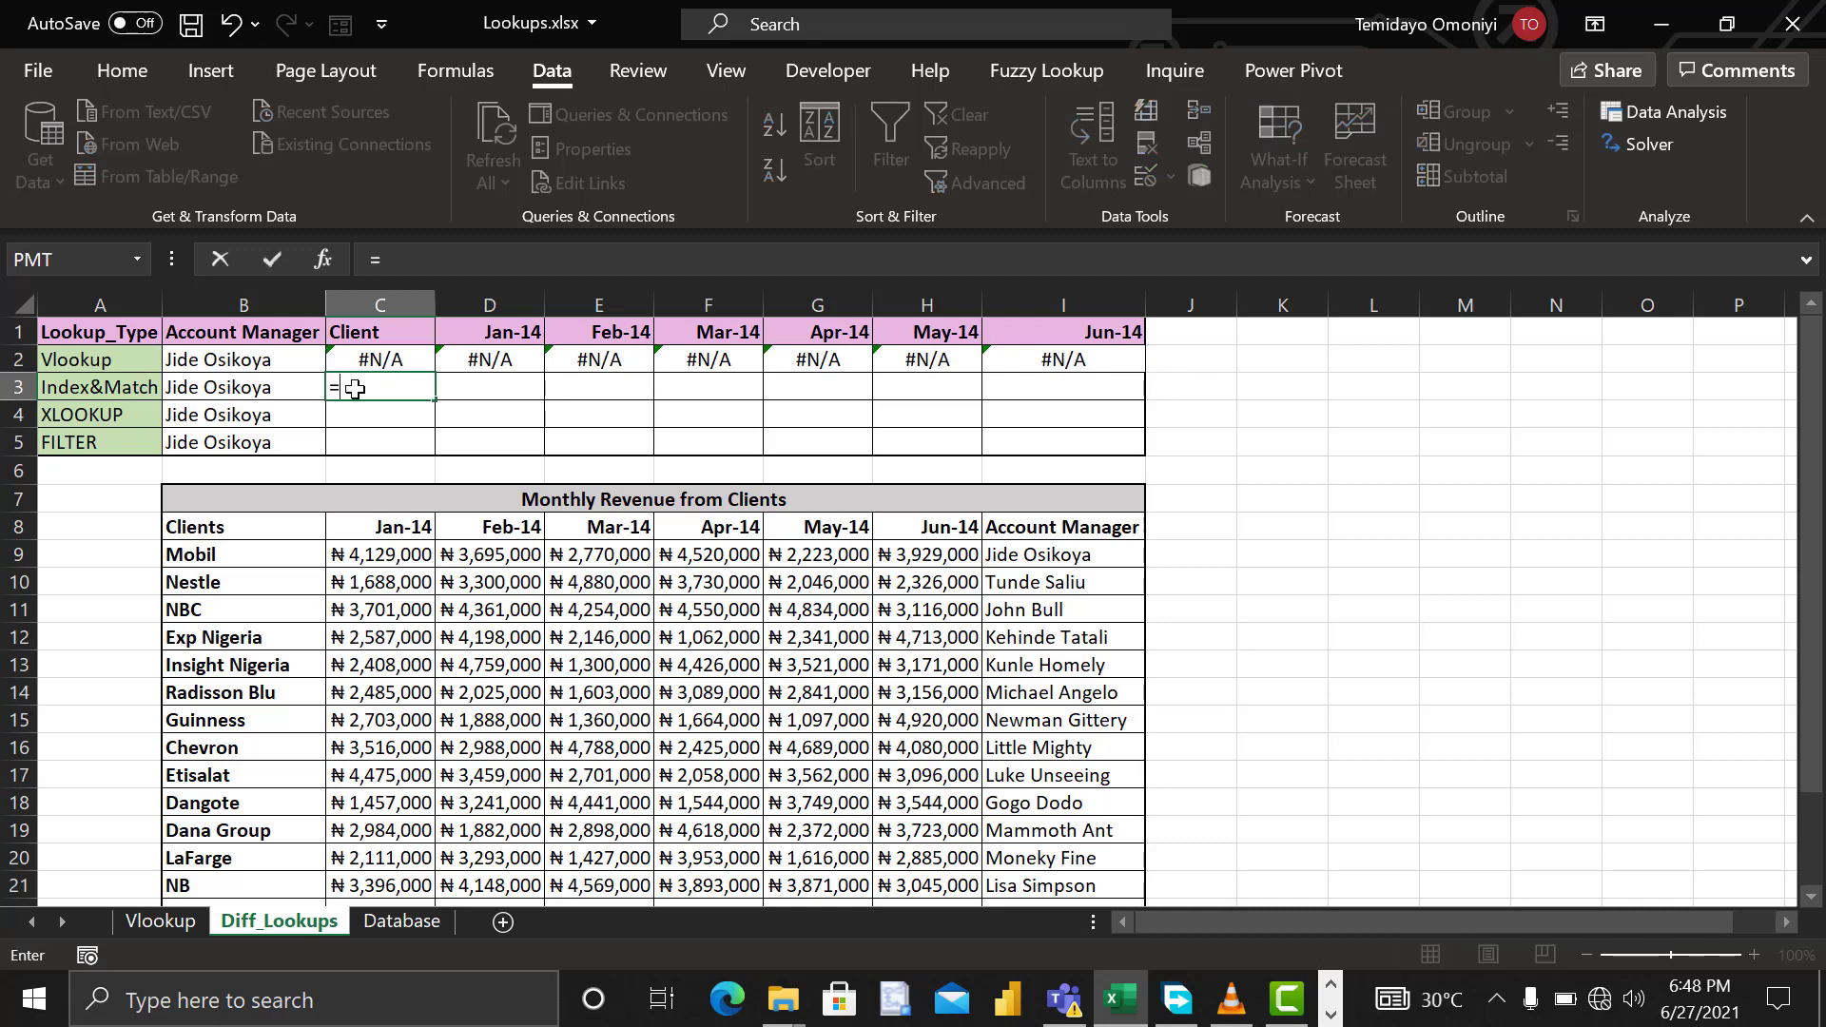
type("ind")
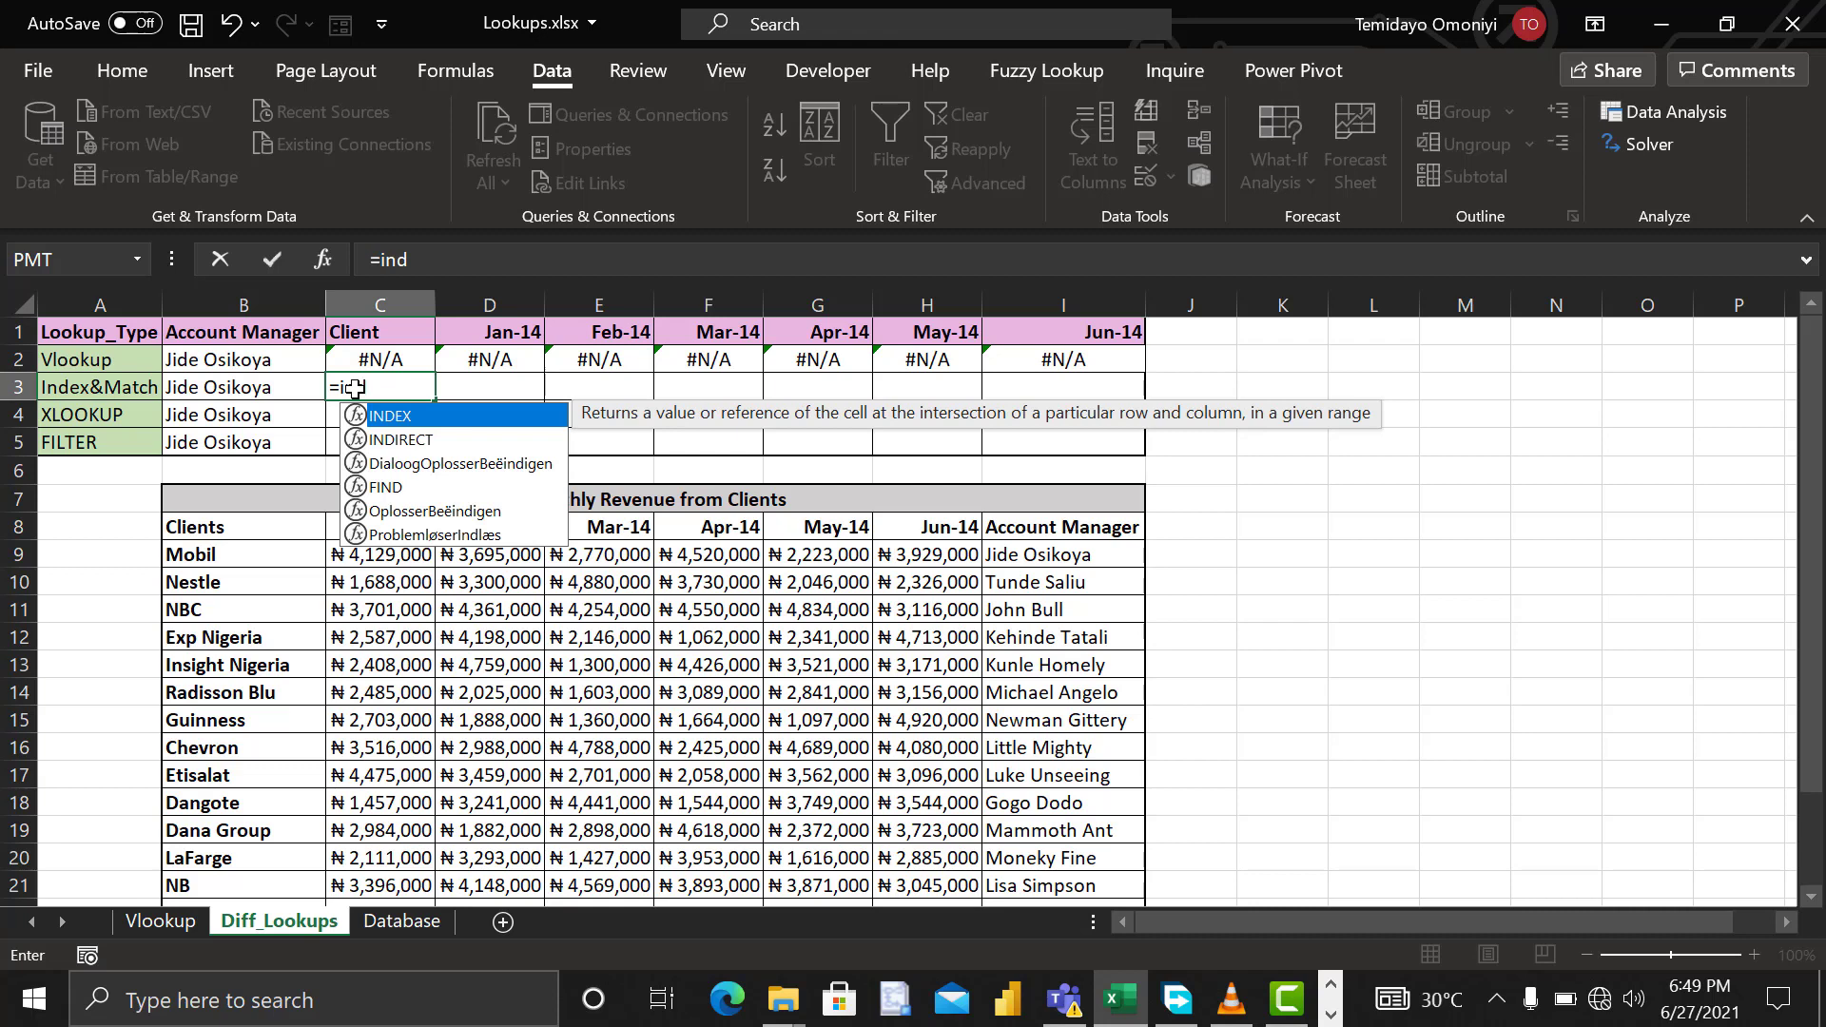
key("Tab")
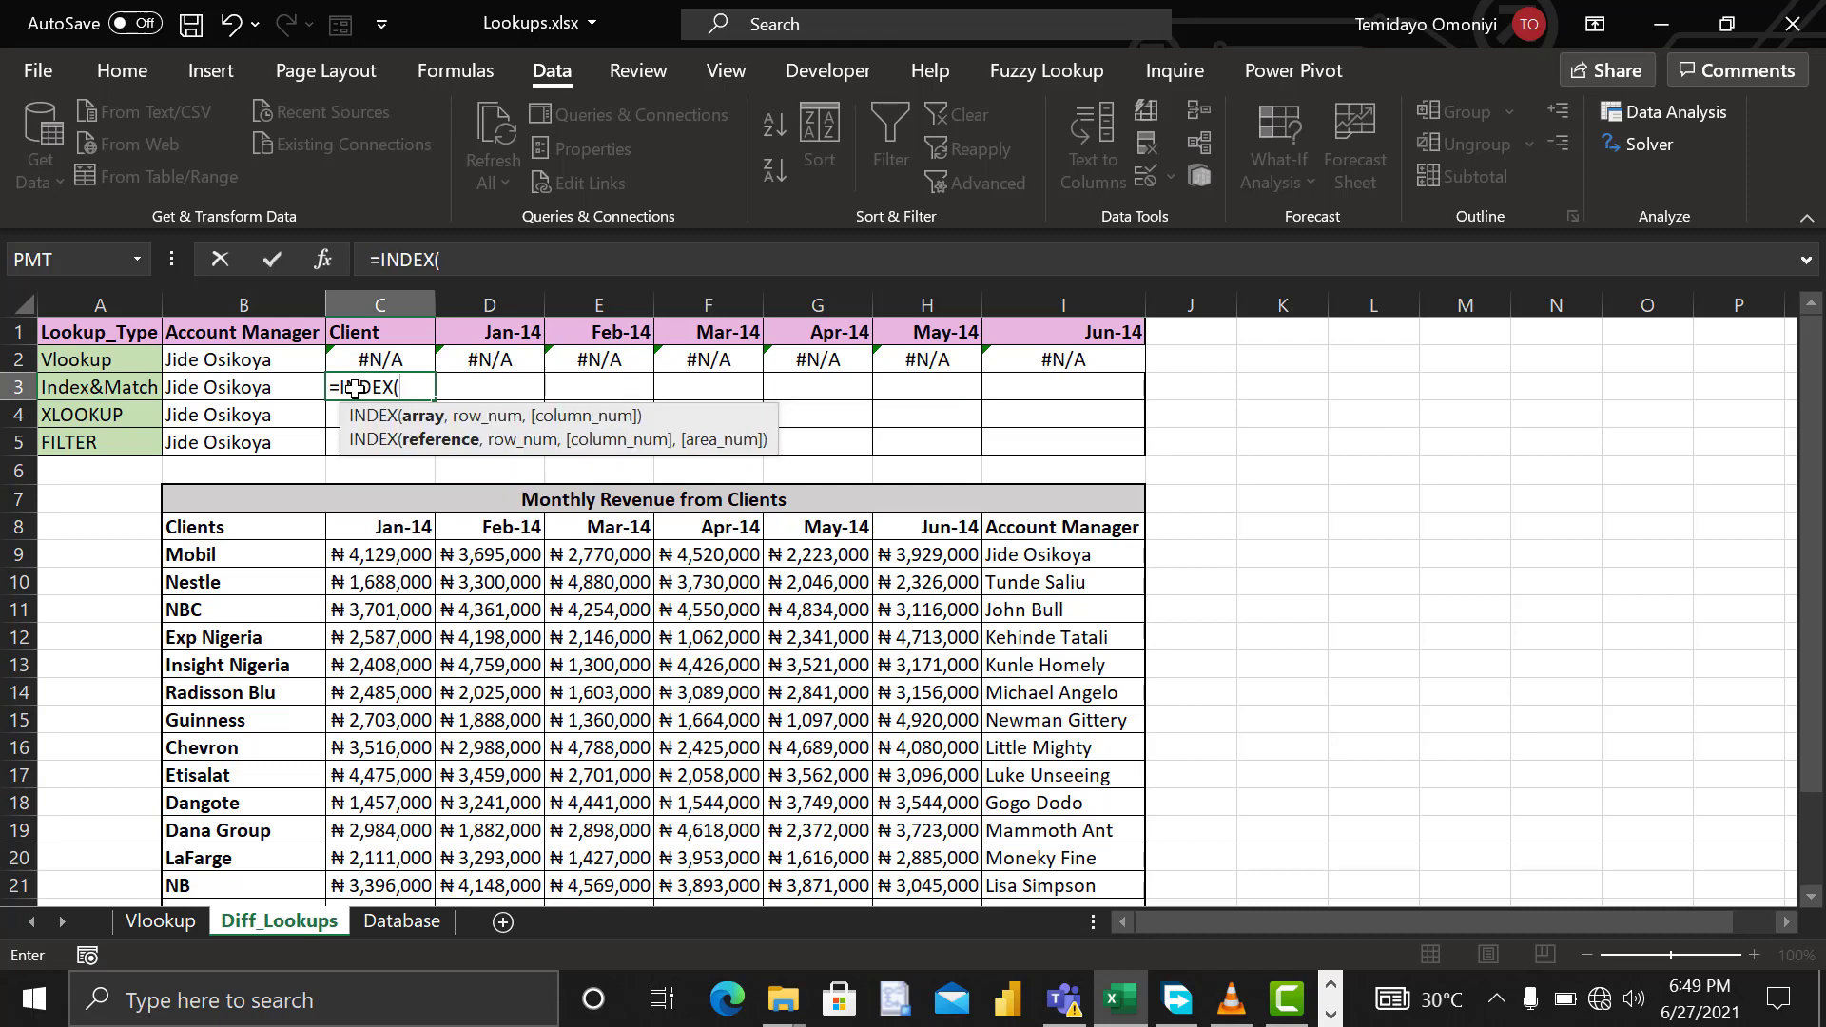
left_click(200, 526)
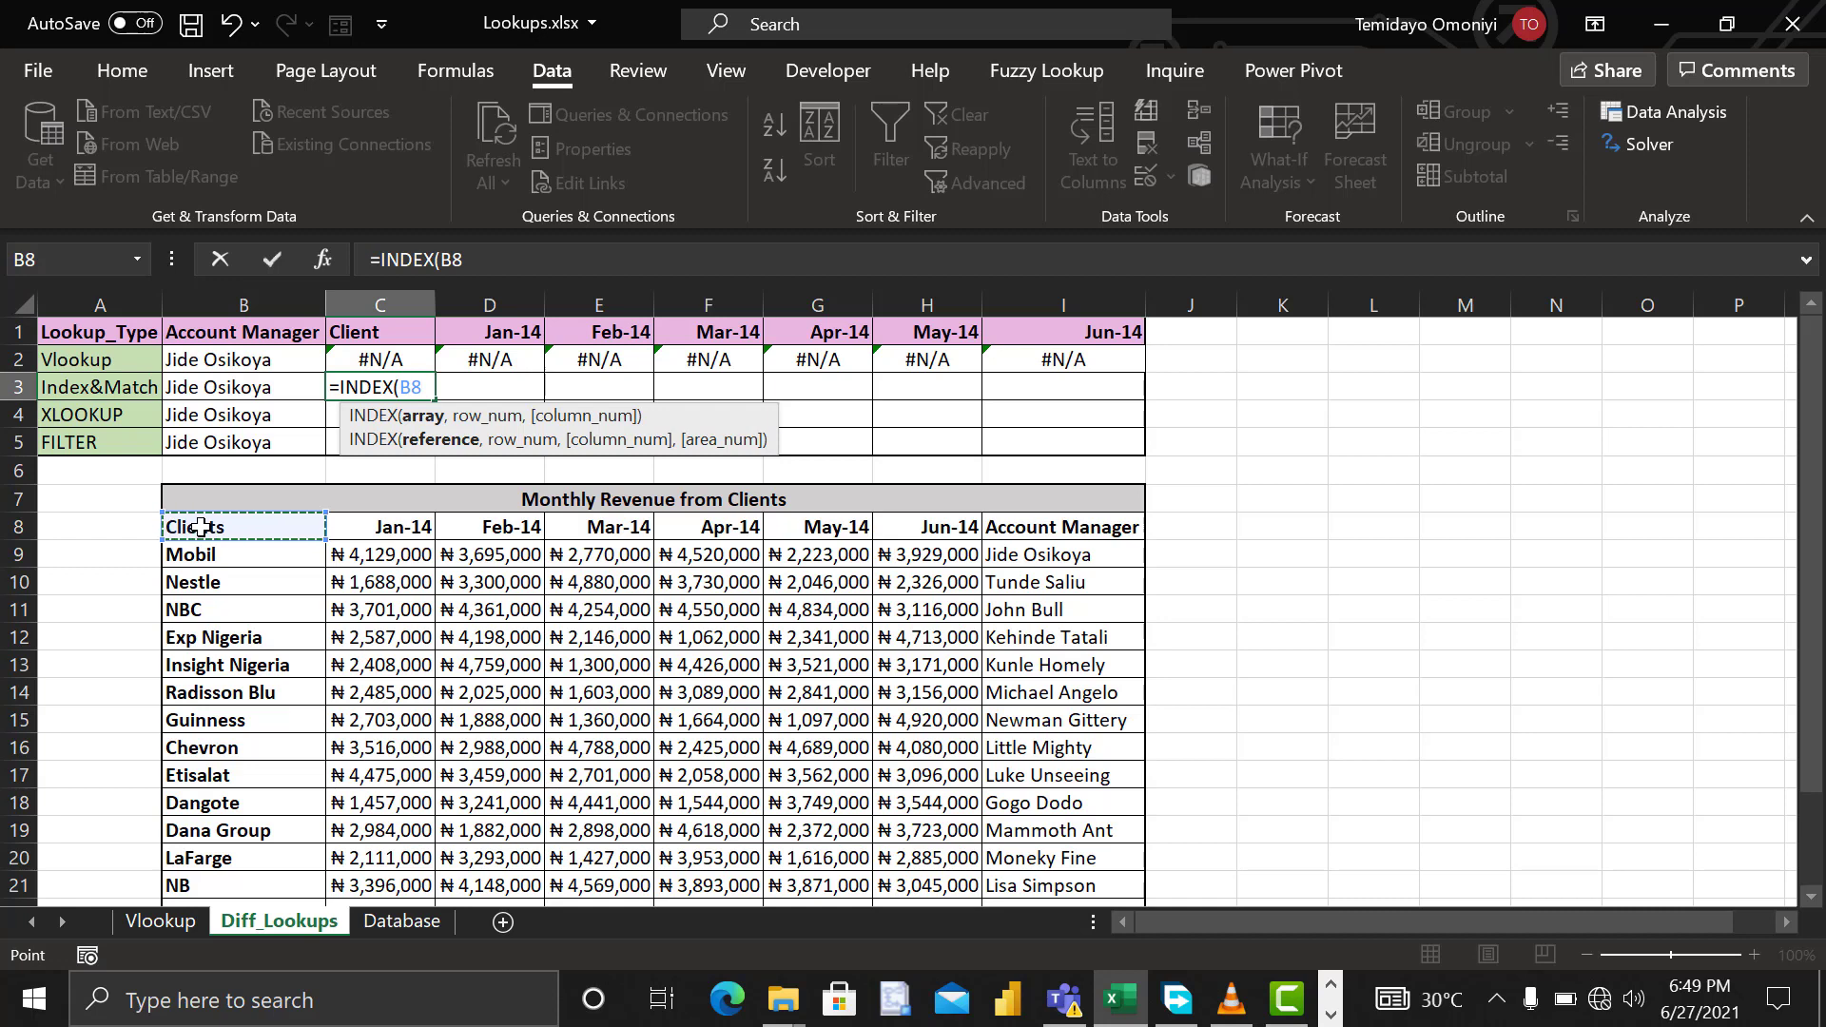
key("ctrl+shift+Right")
key("ctrl+shift+Down")
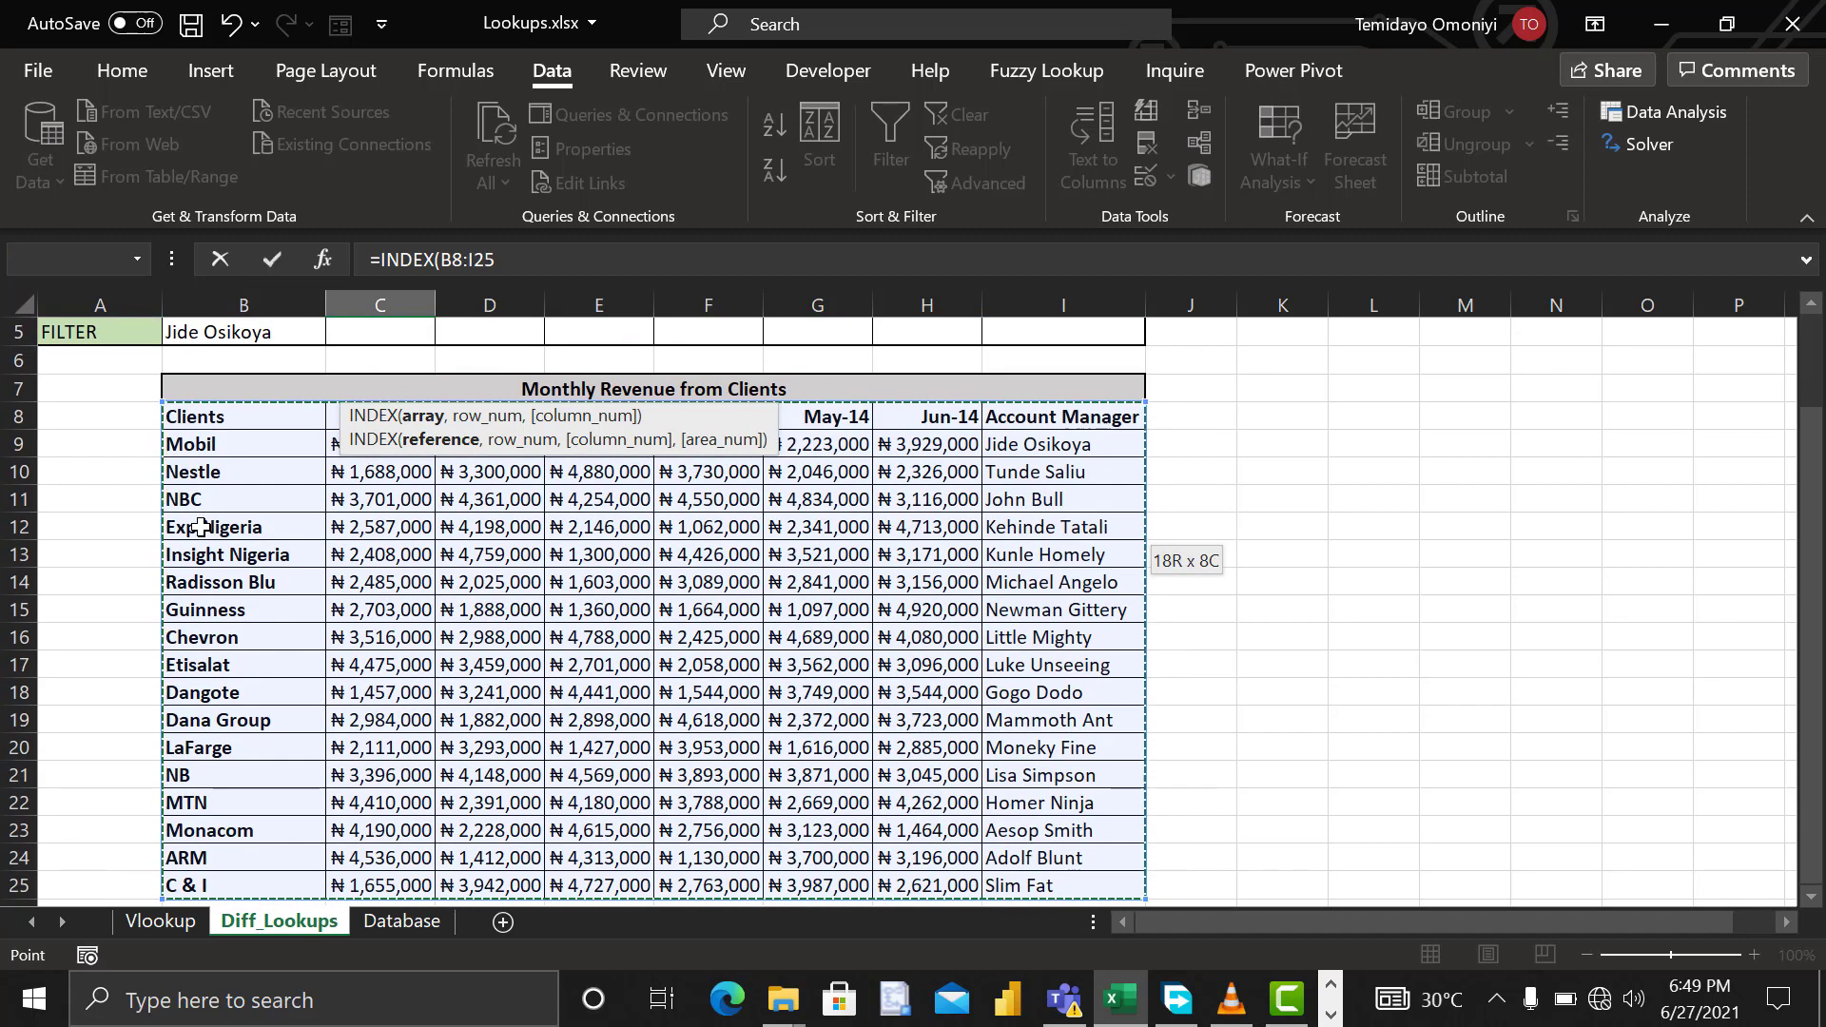
type(",")
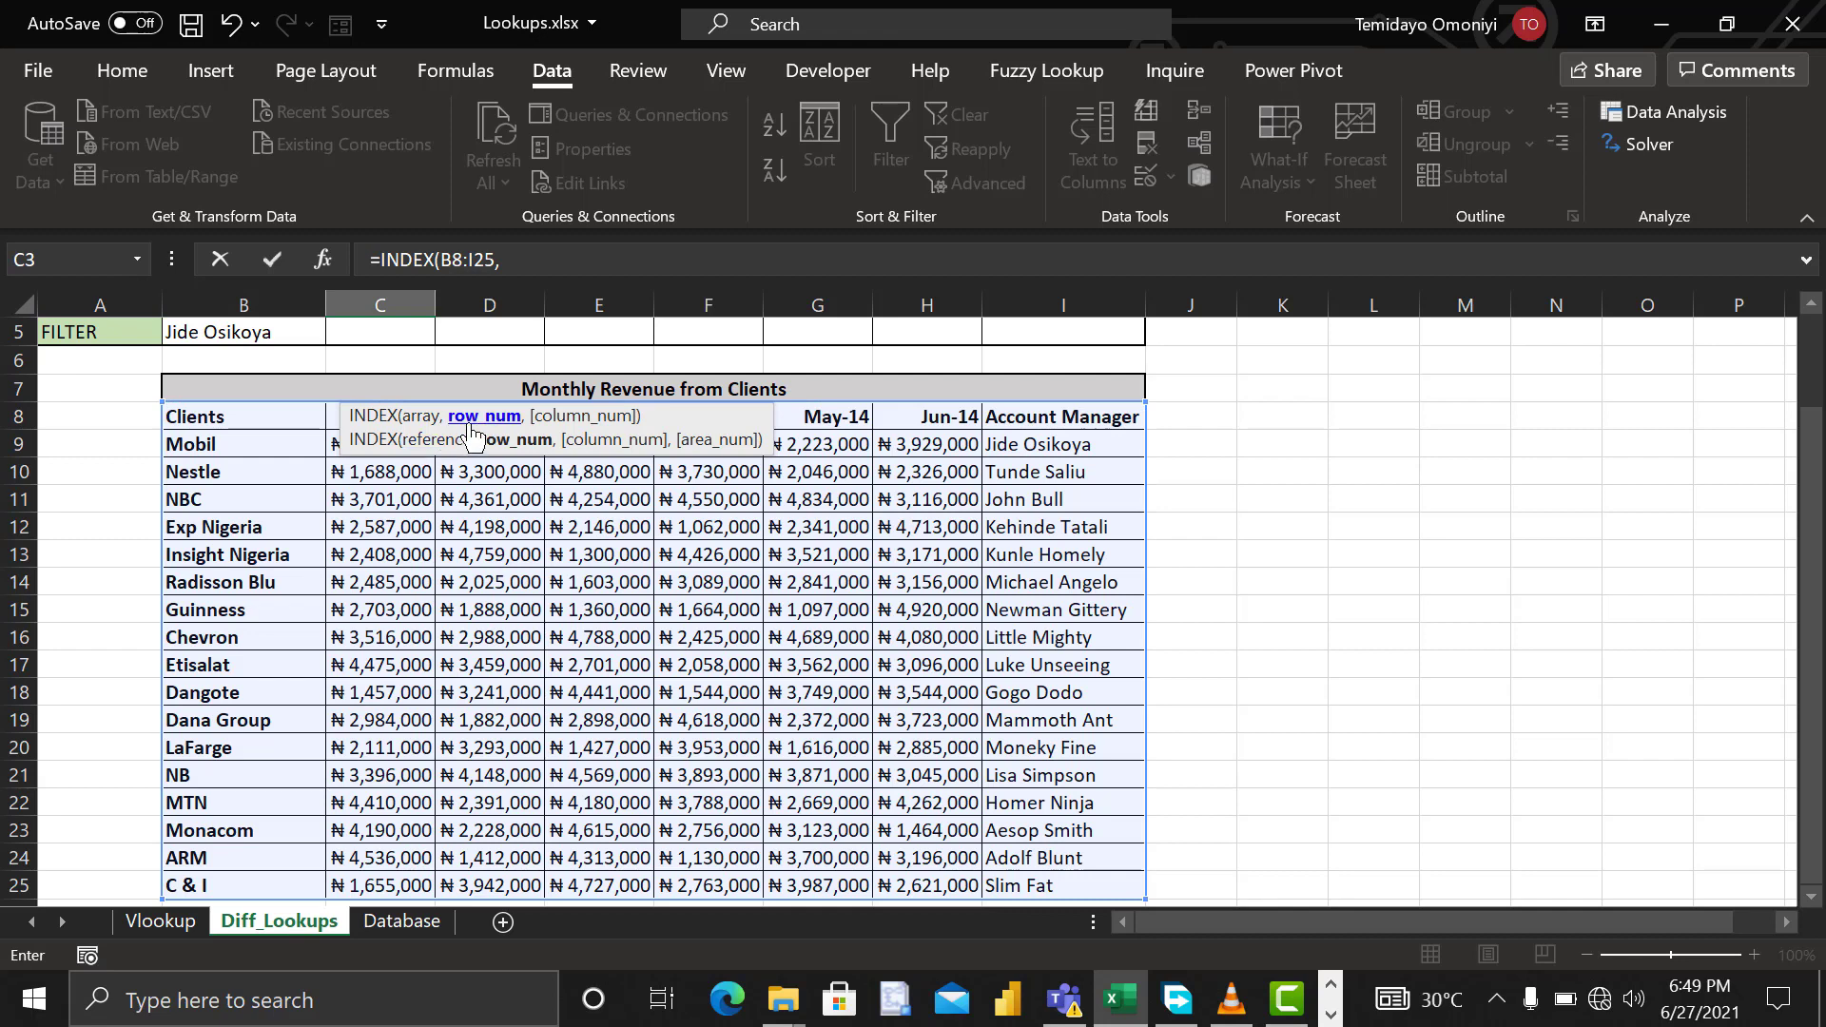
Step: Nest MATCH as the C3 row number, looking up B3 in I8:I25 with match type 0
type("ma")
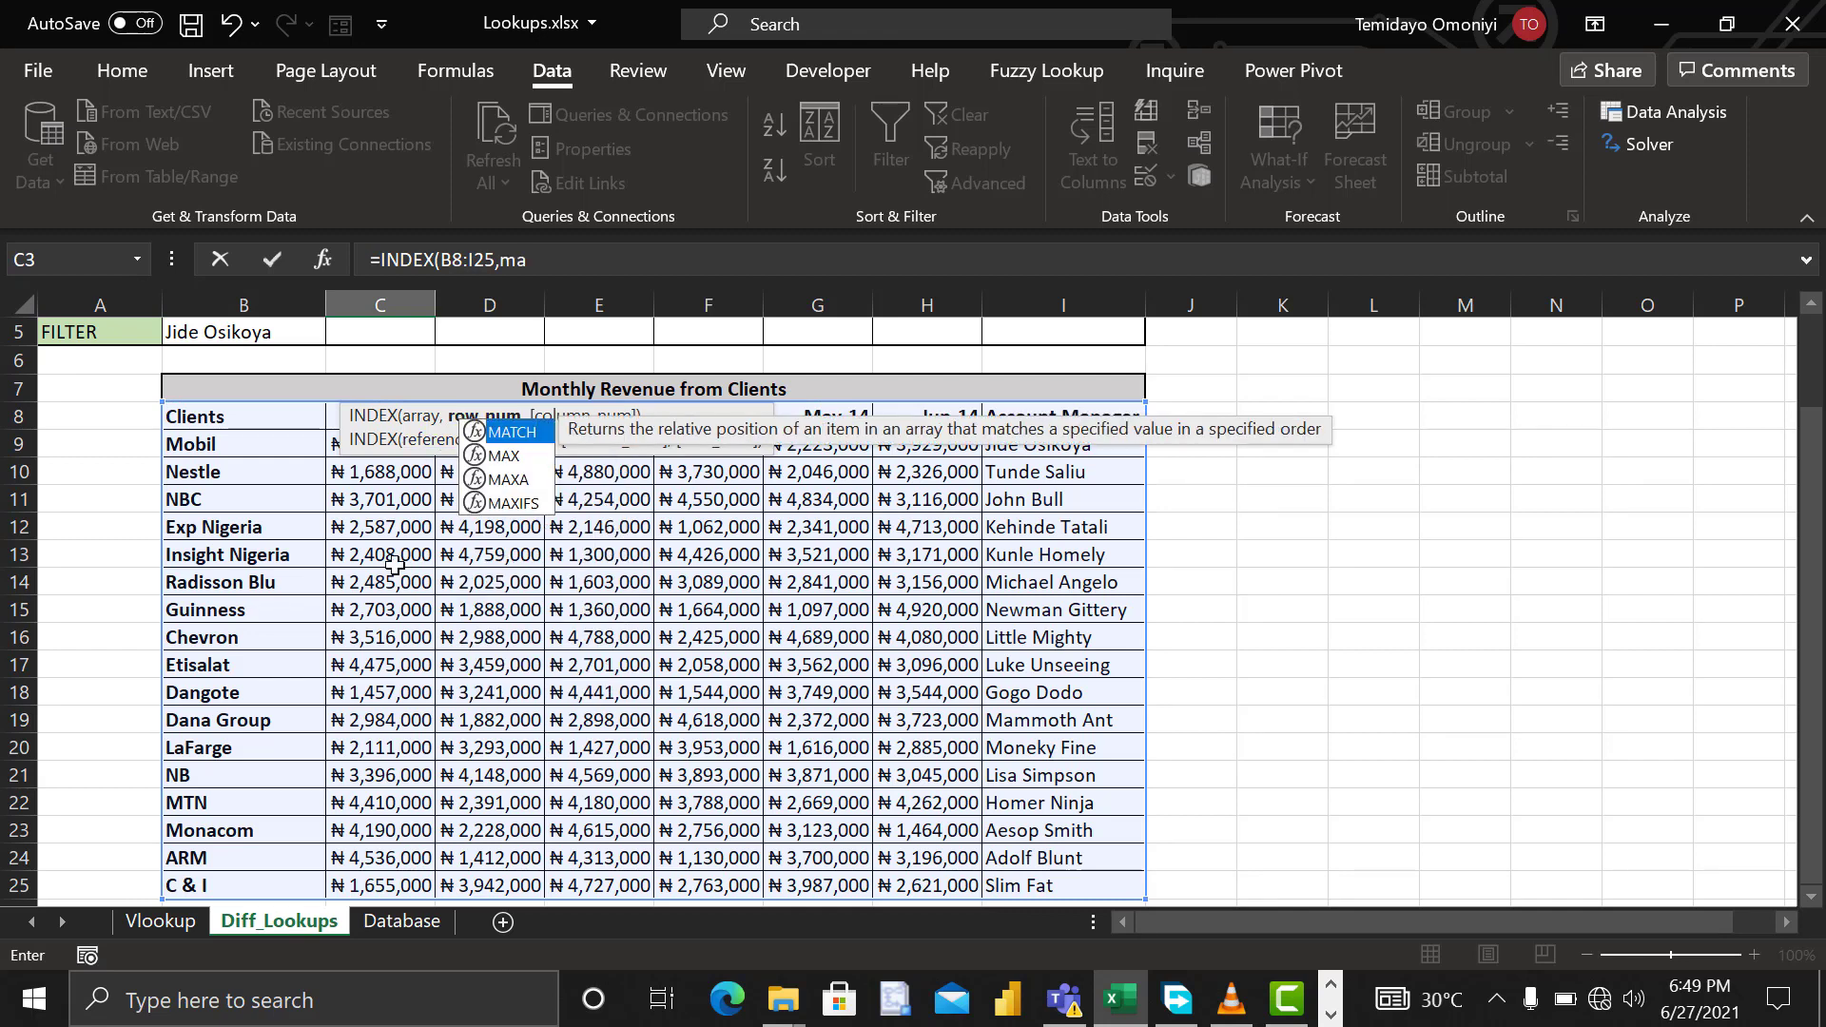
key("Tab")
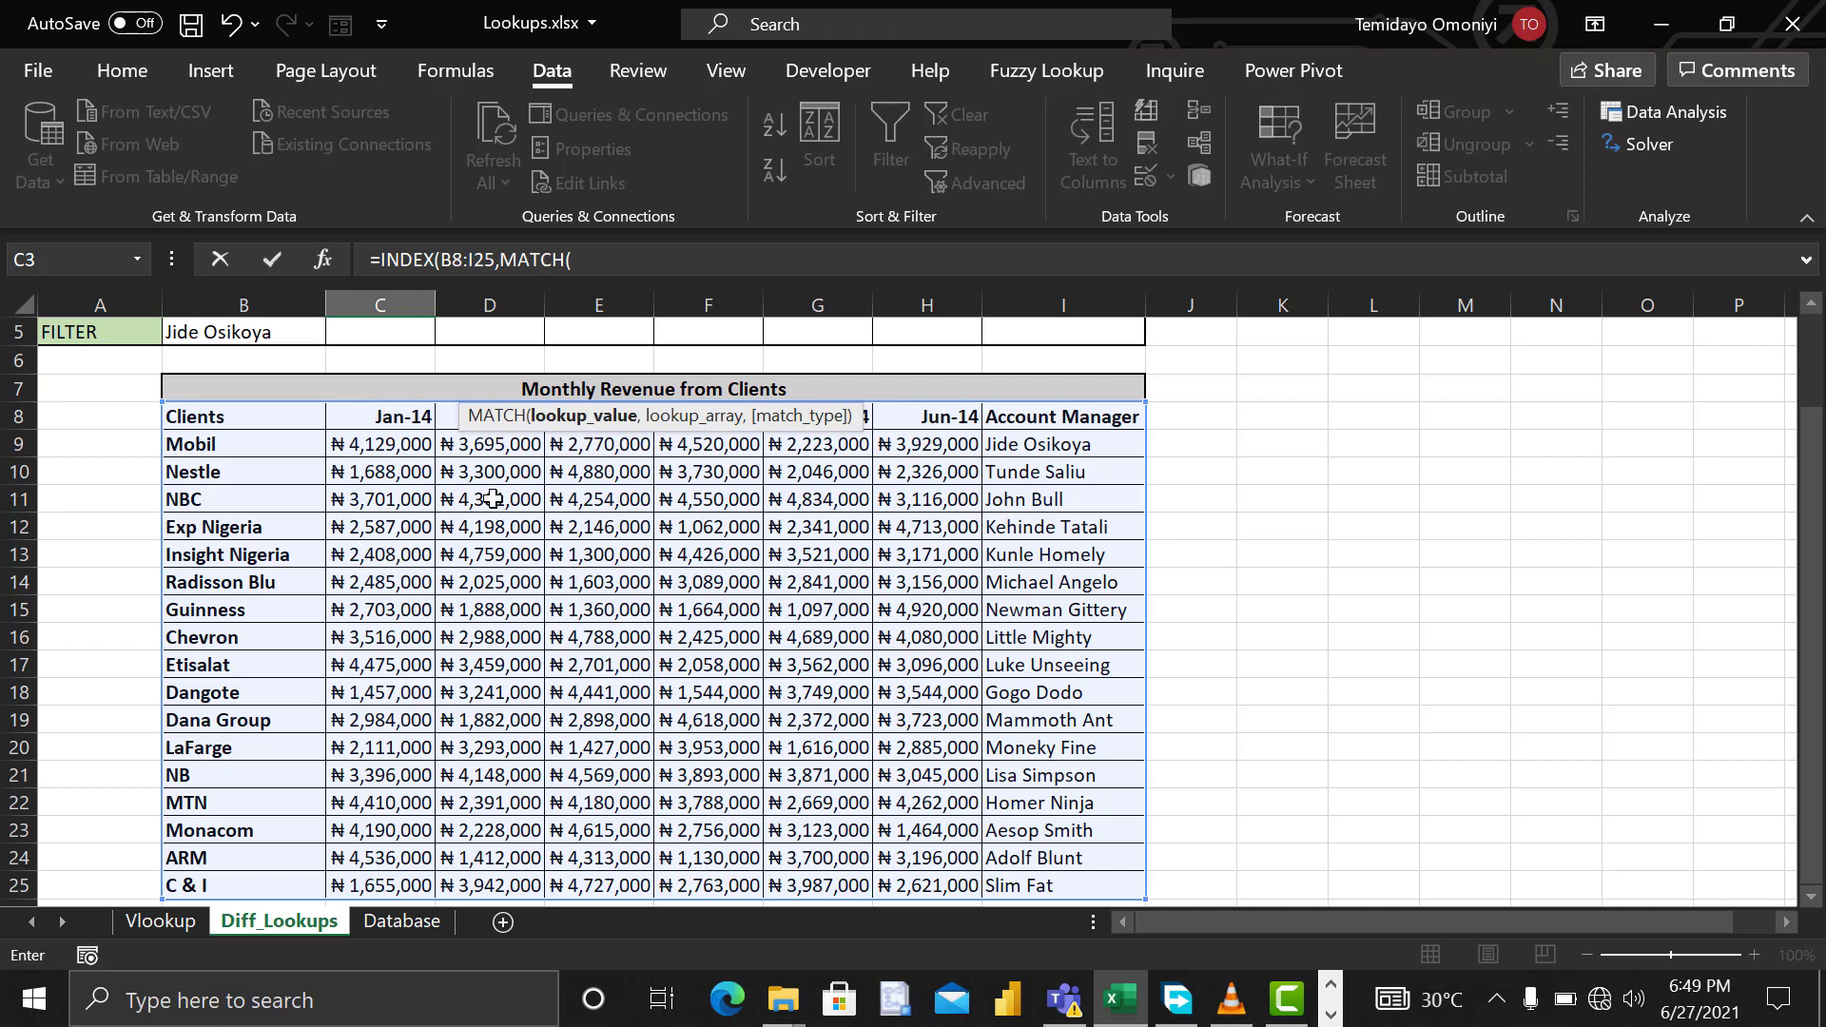
scroll(488, 540, "up", 2)
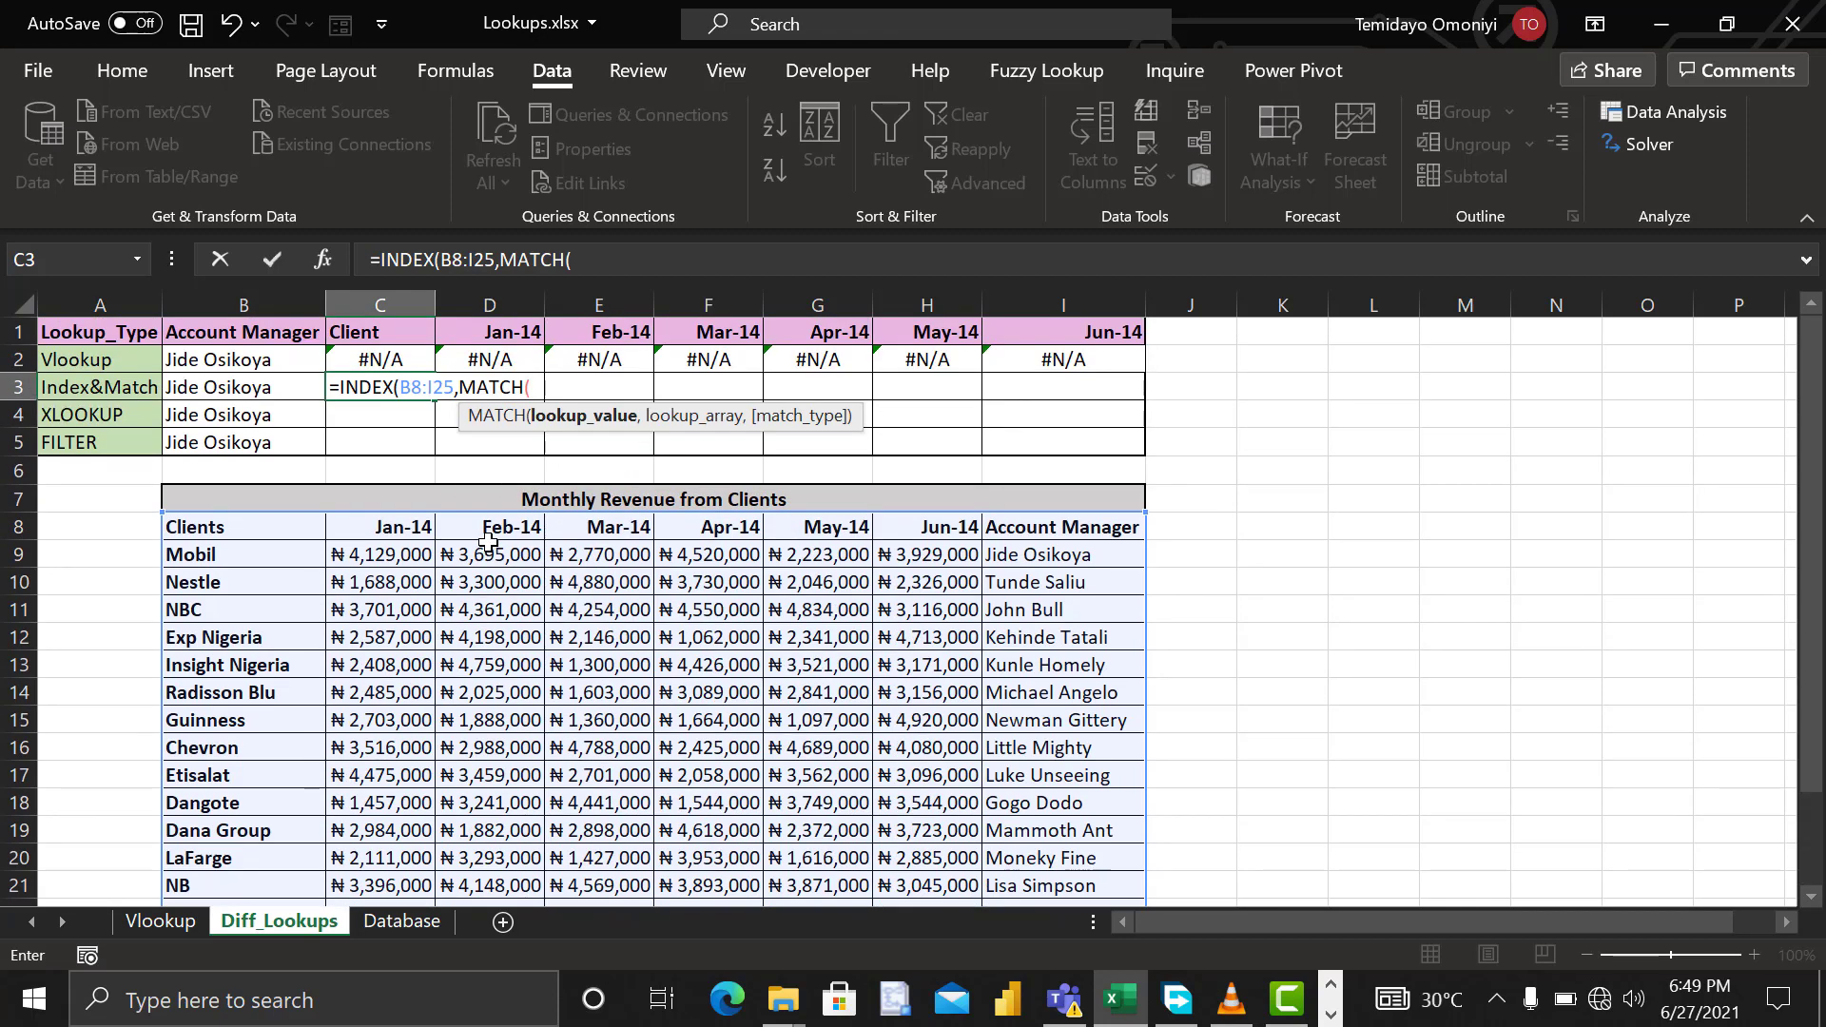
left_click(259, 387)
type(",")
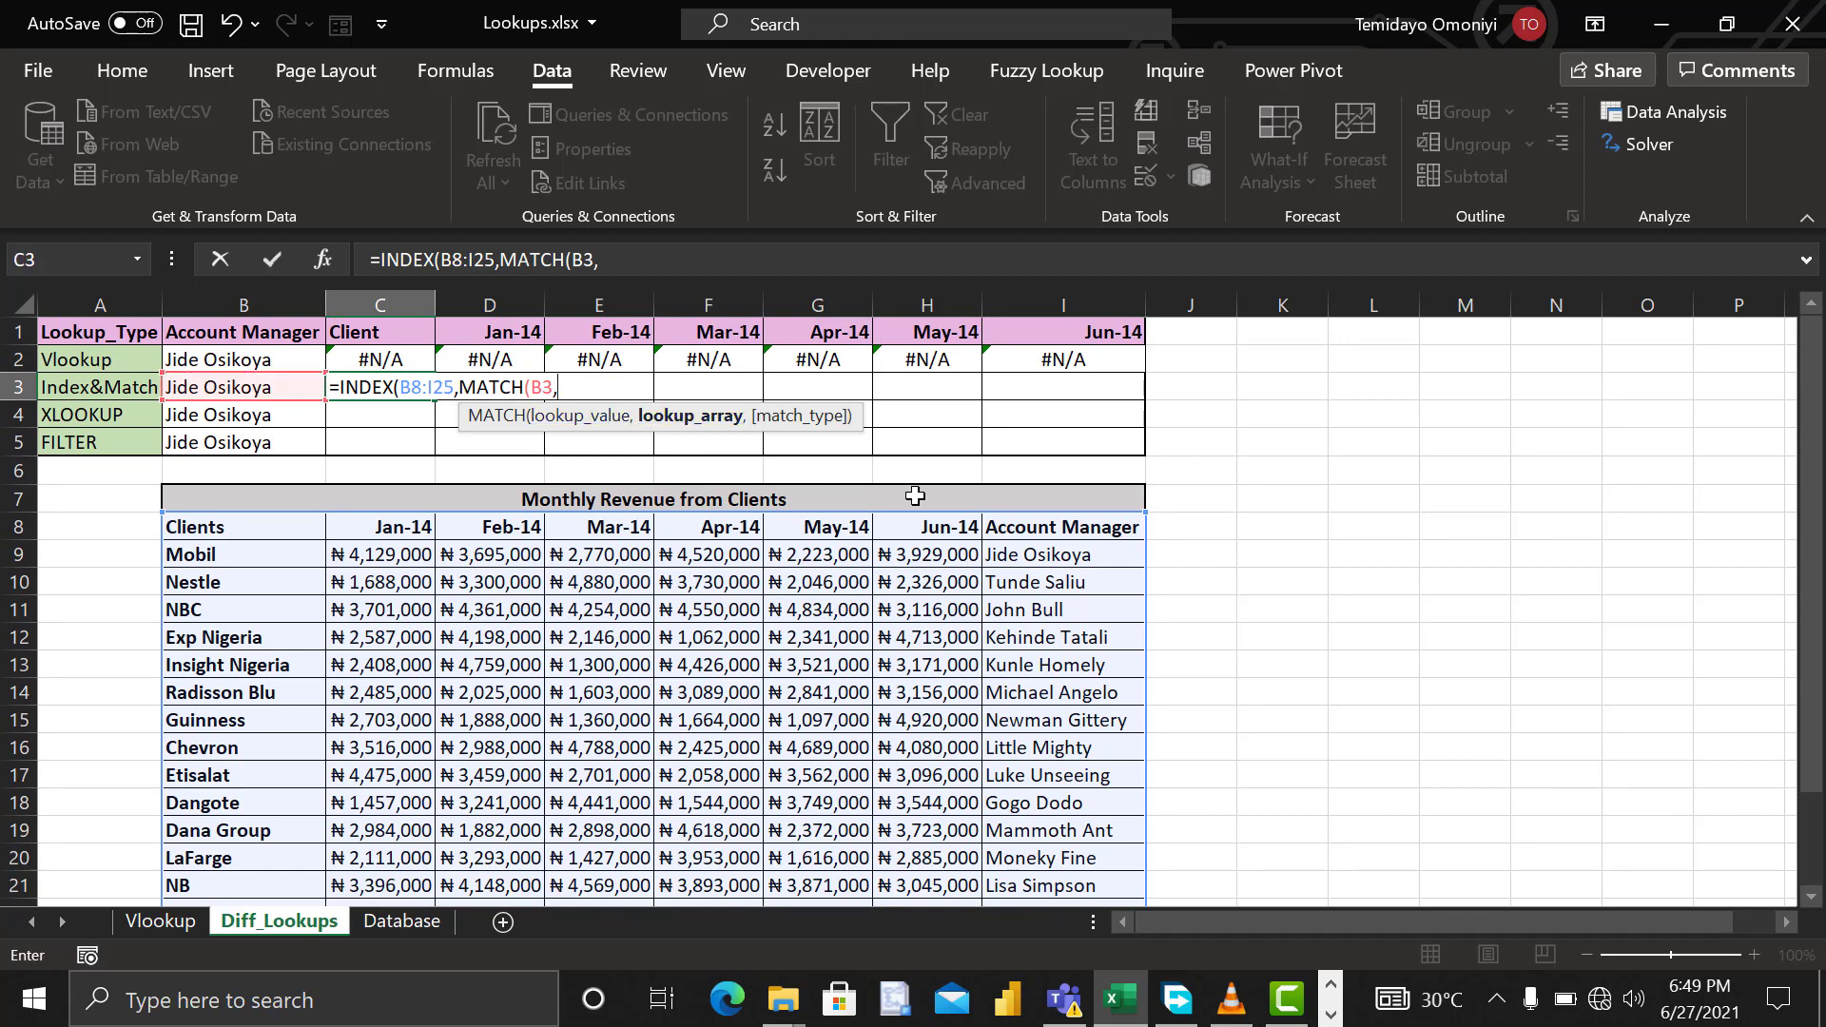
left_click(1029, 526)
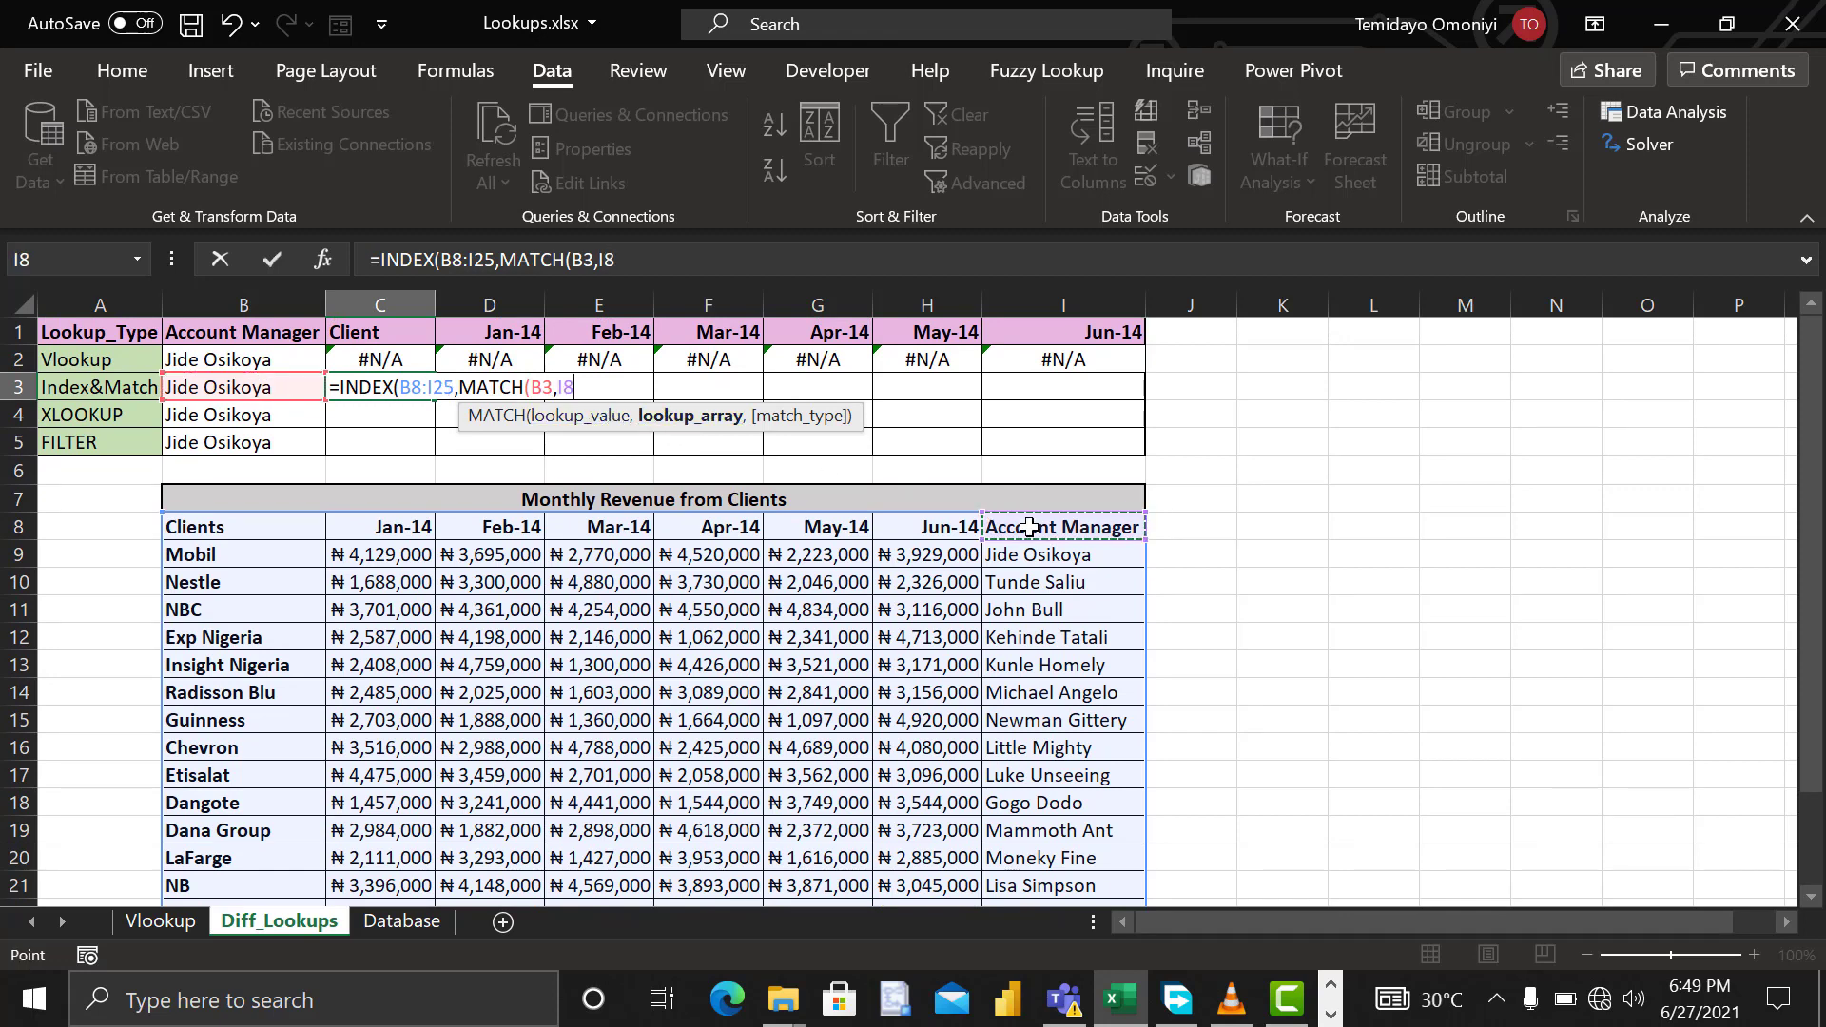
key("ctrl+shift+Down")
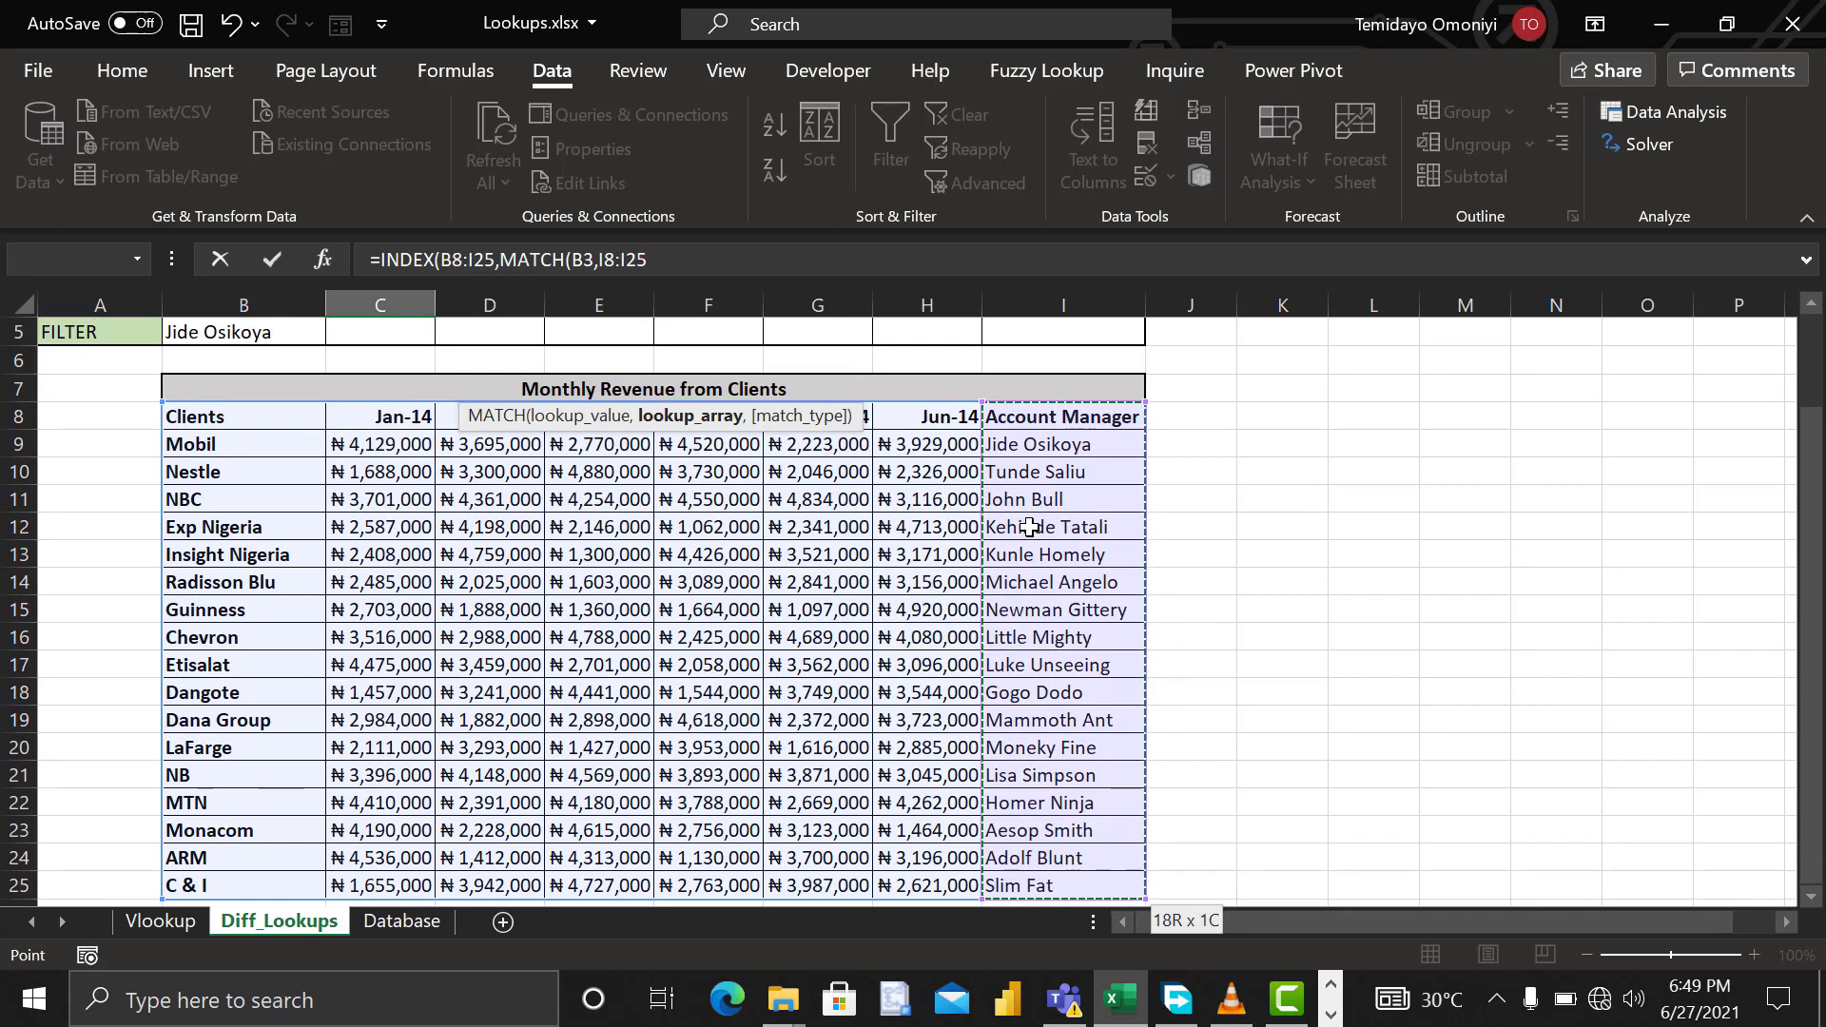
type(",")
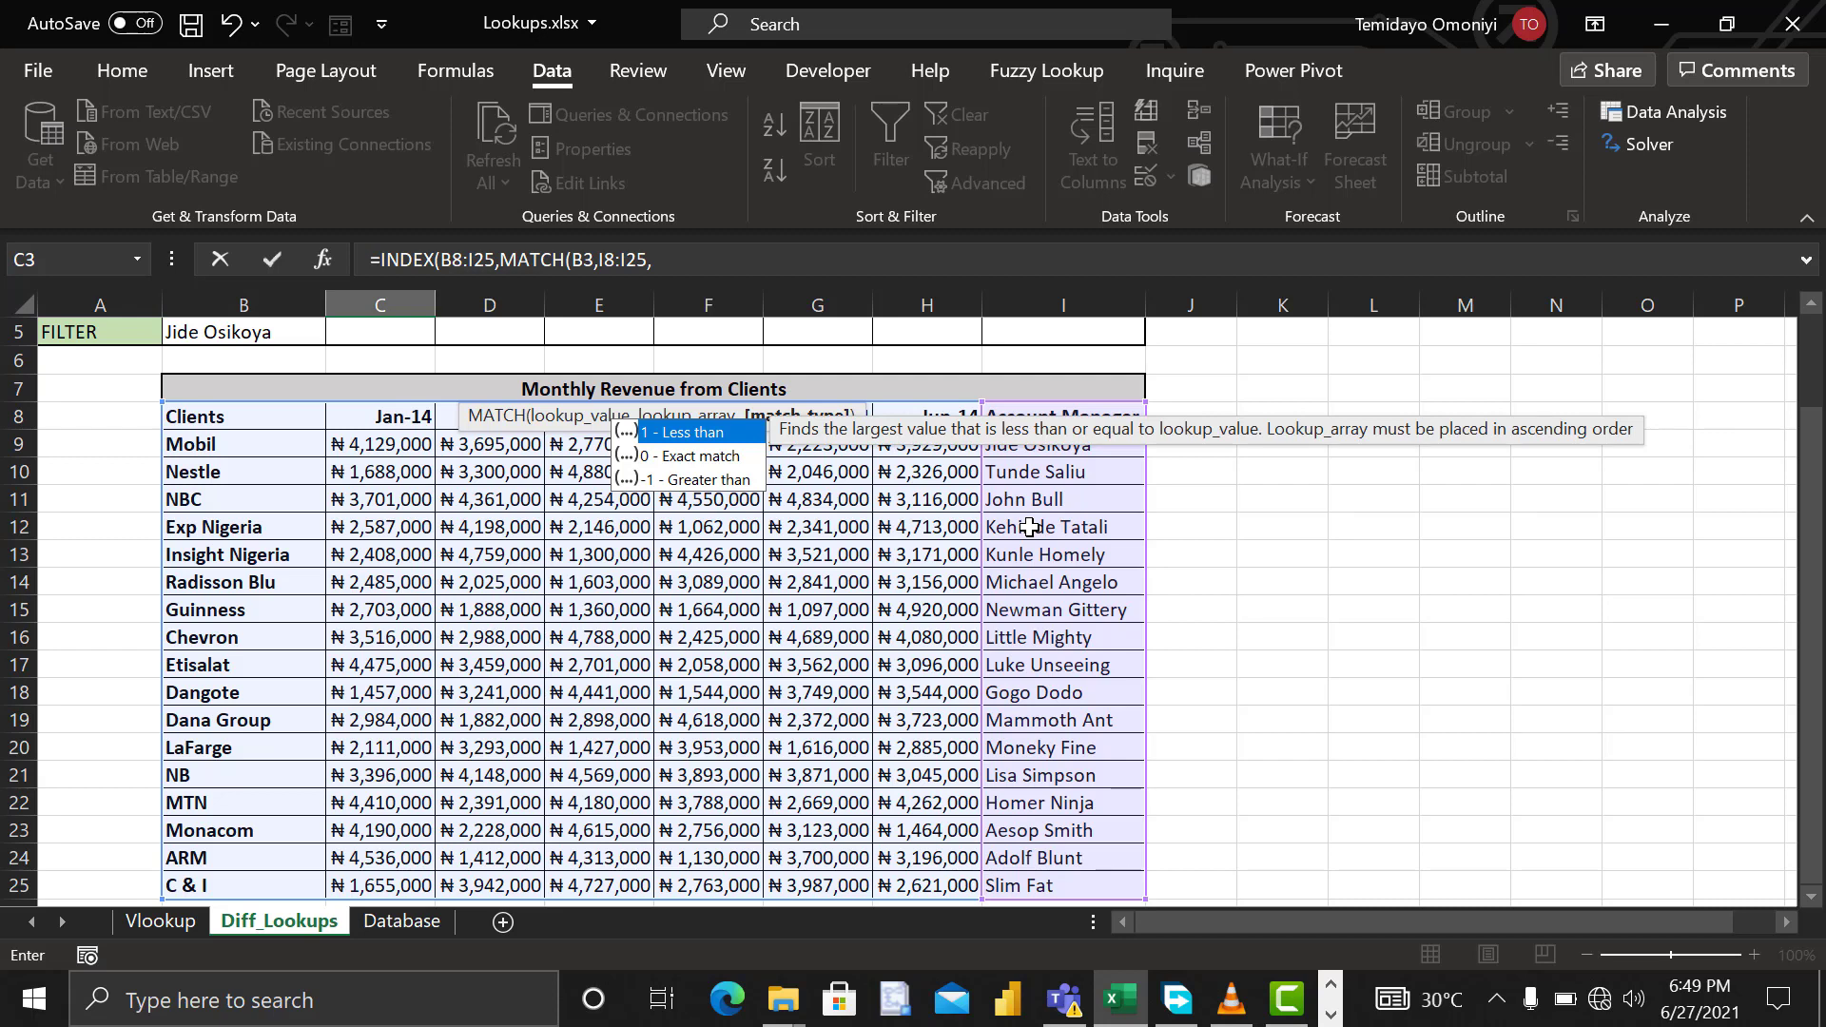
type("0)")
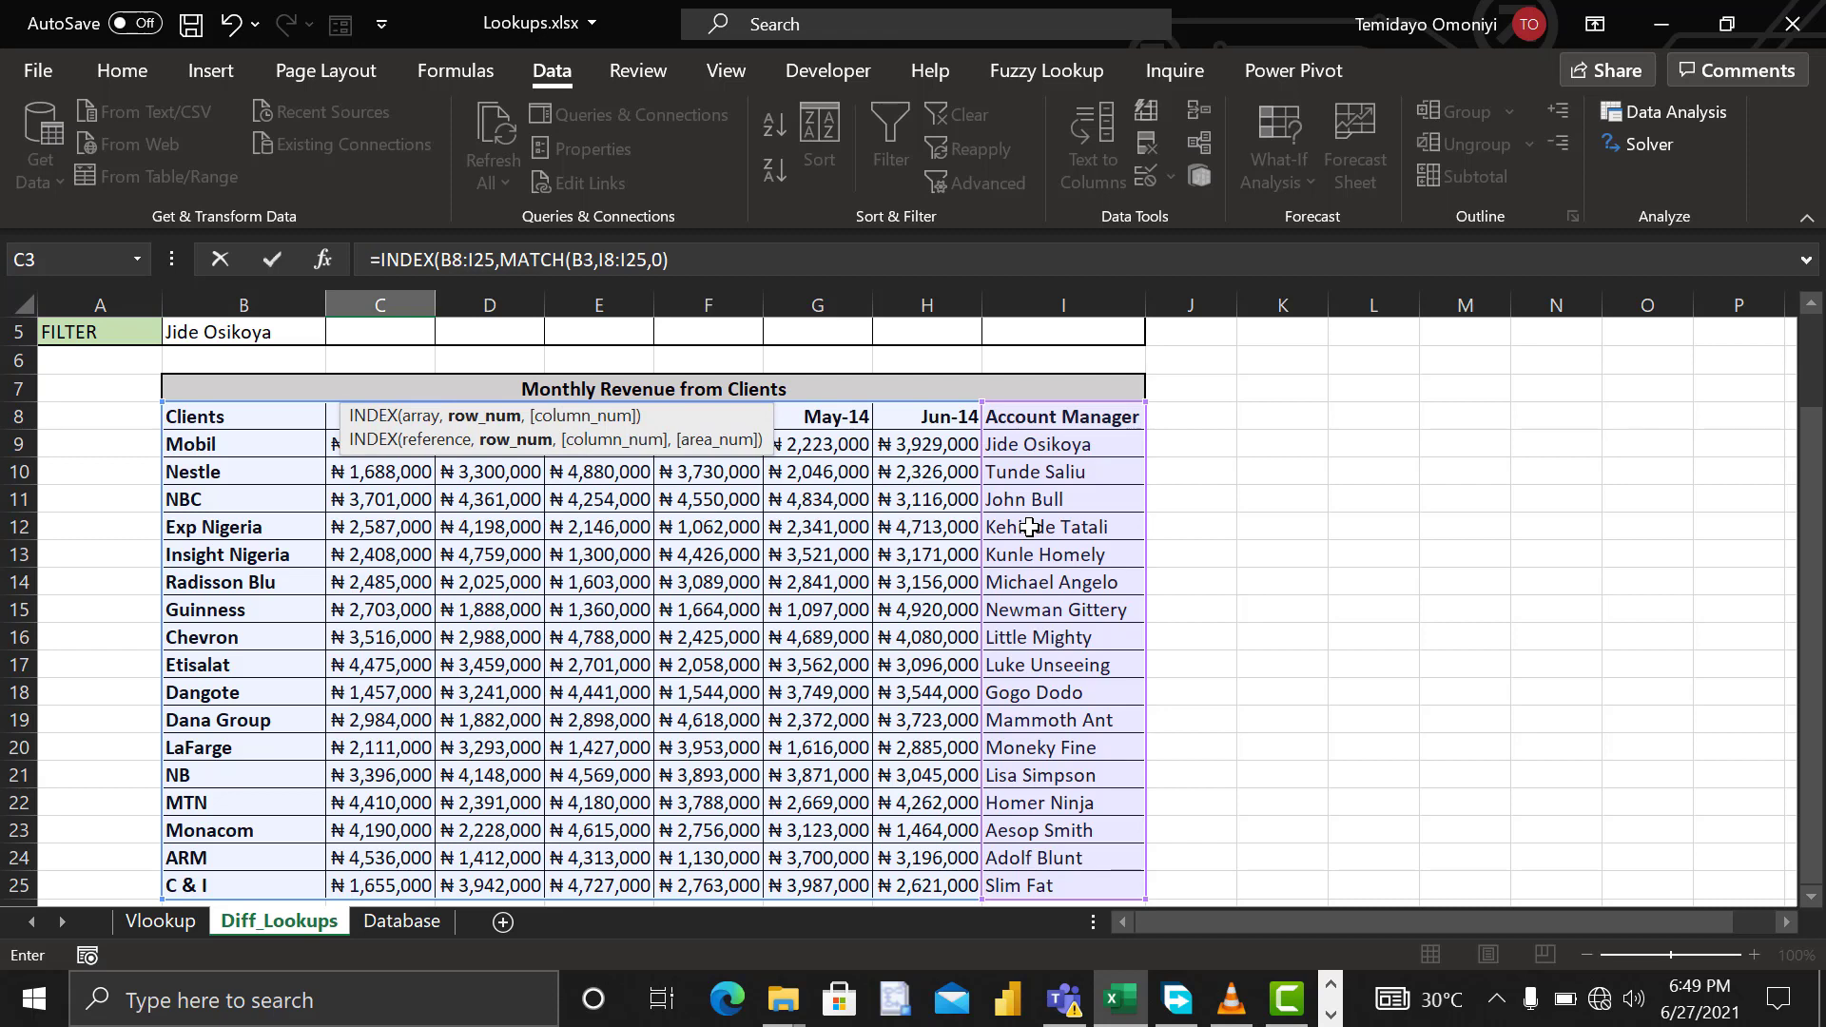
Step: Complete the C3 INDEX formula with column number 1 and fill it across to I3
type(",")
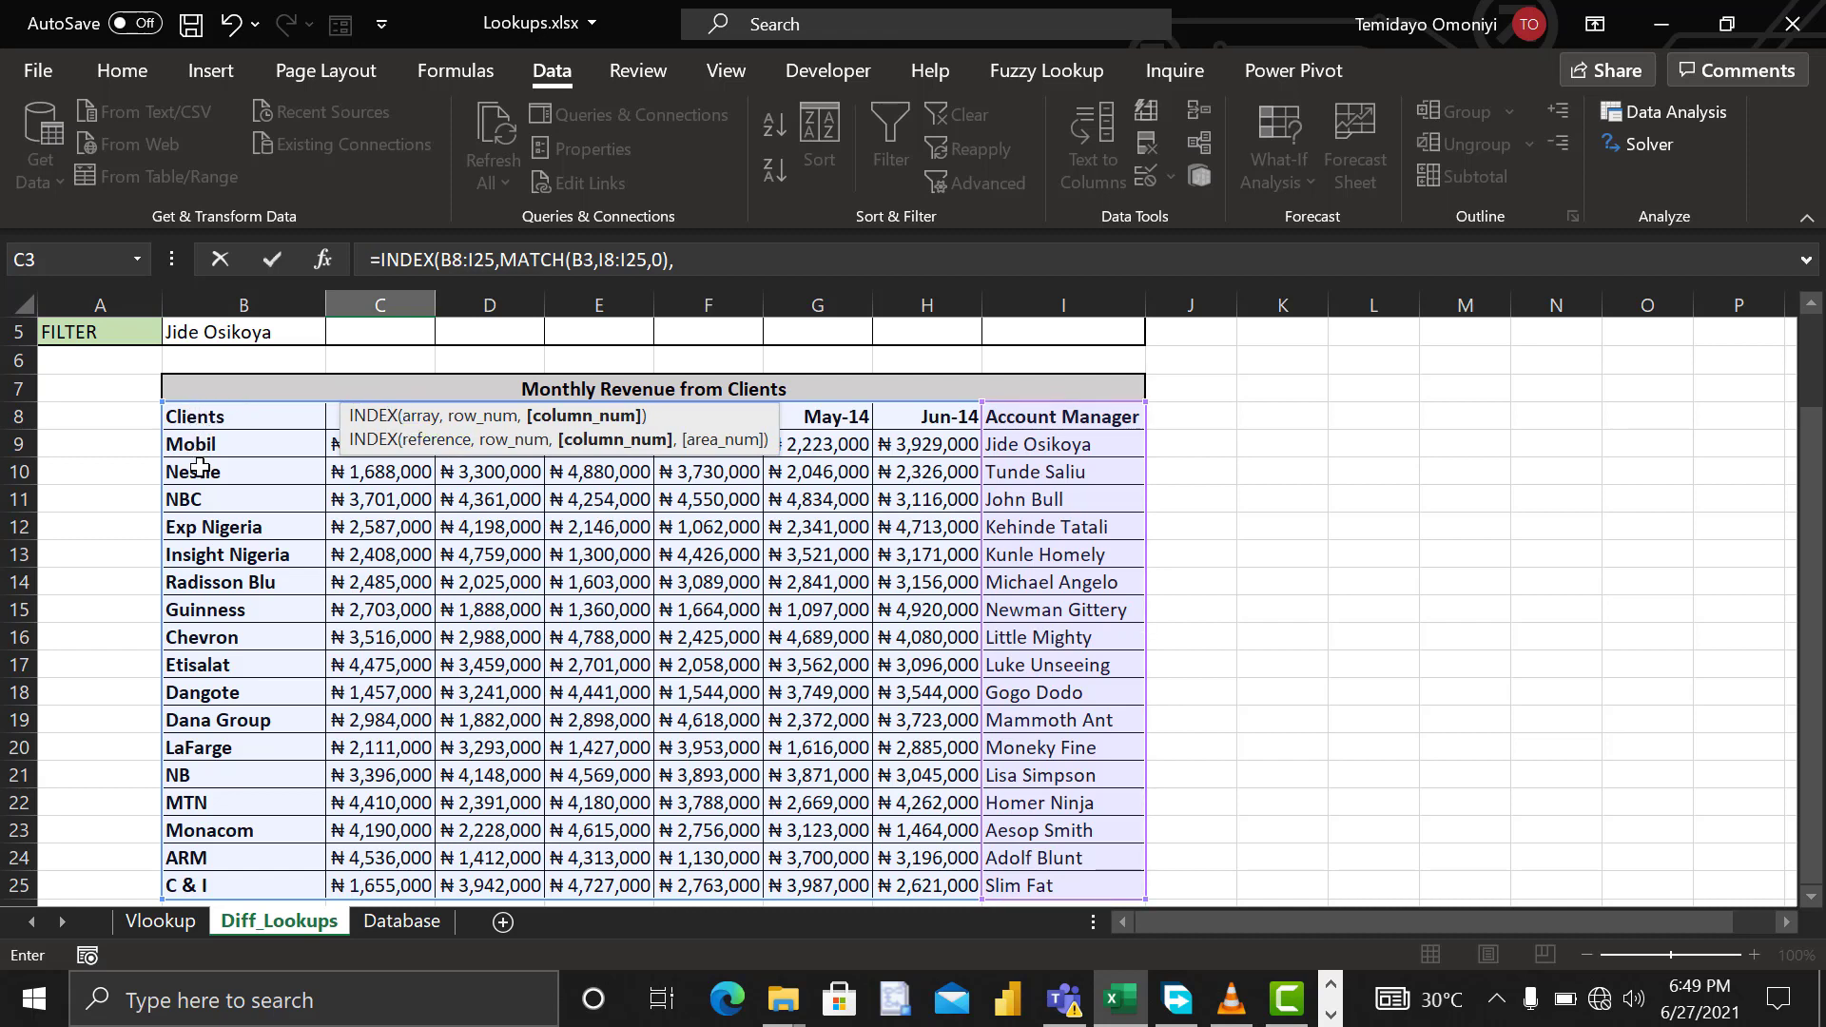
scroll(200, 466, "up", 2)
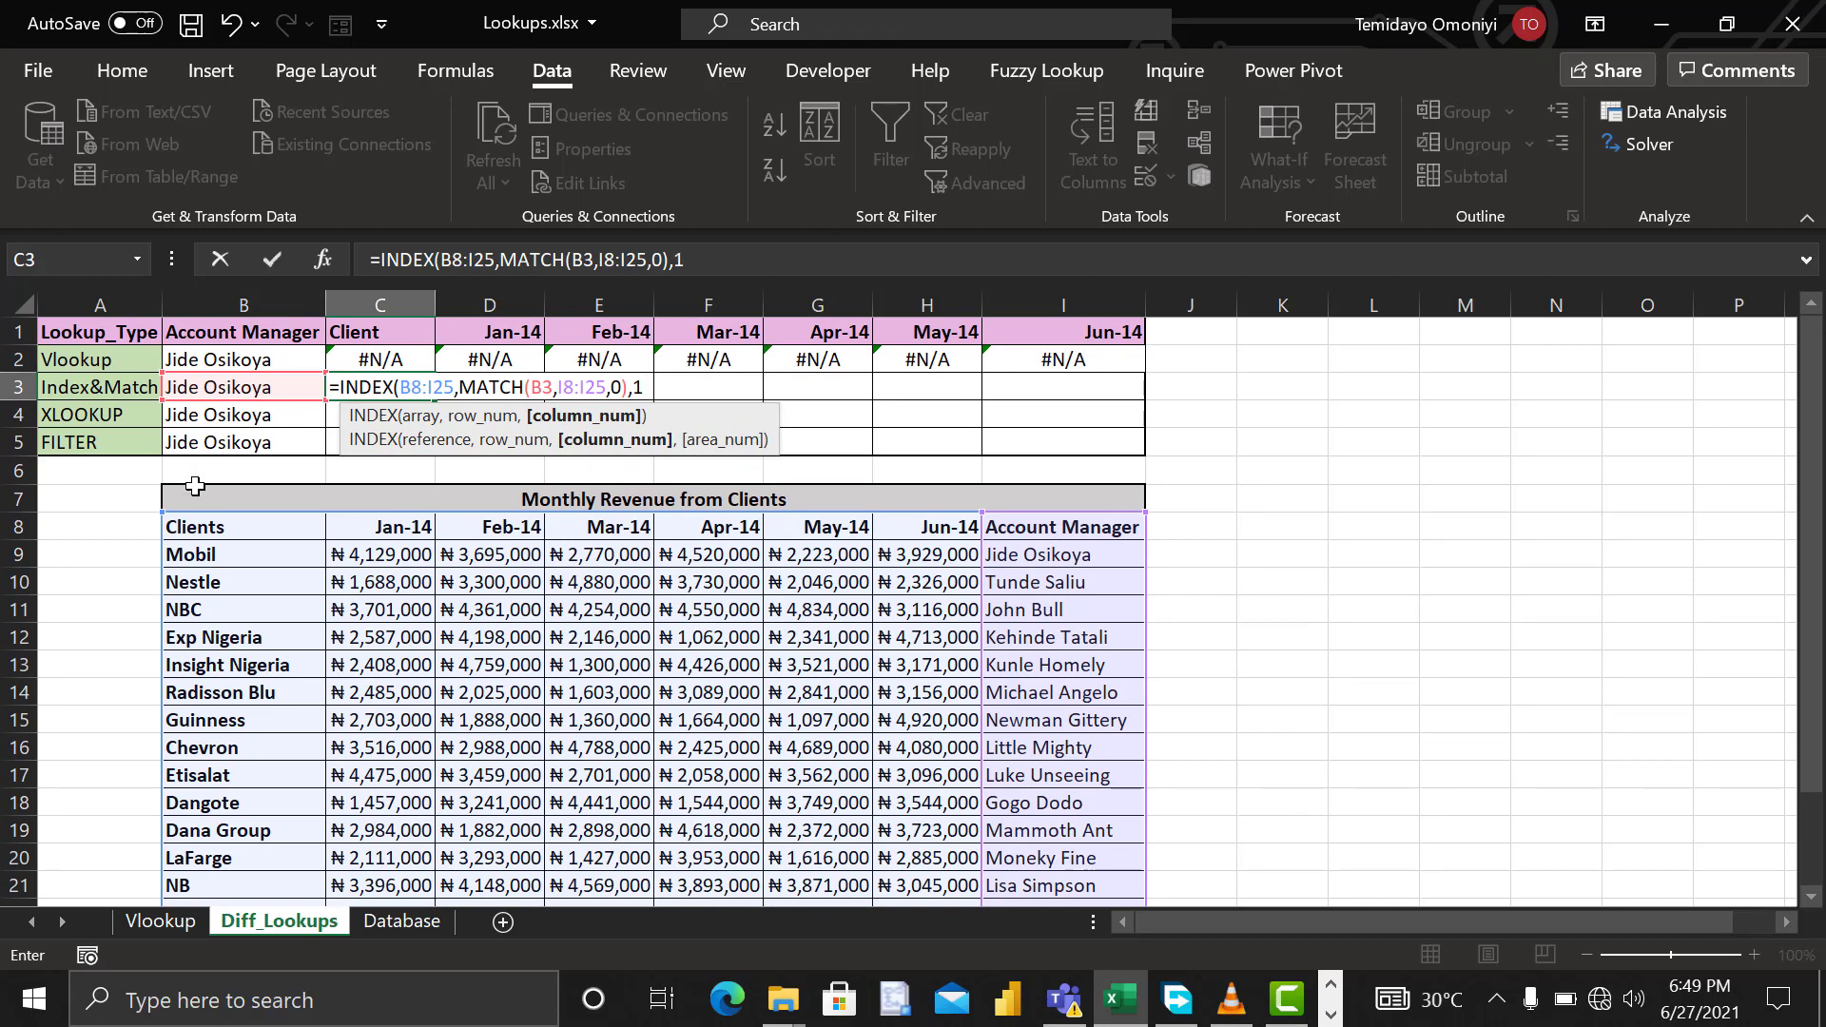
type(")")
key("Return")
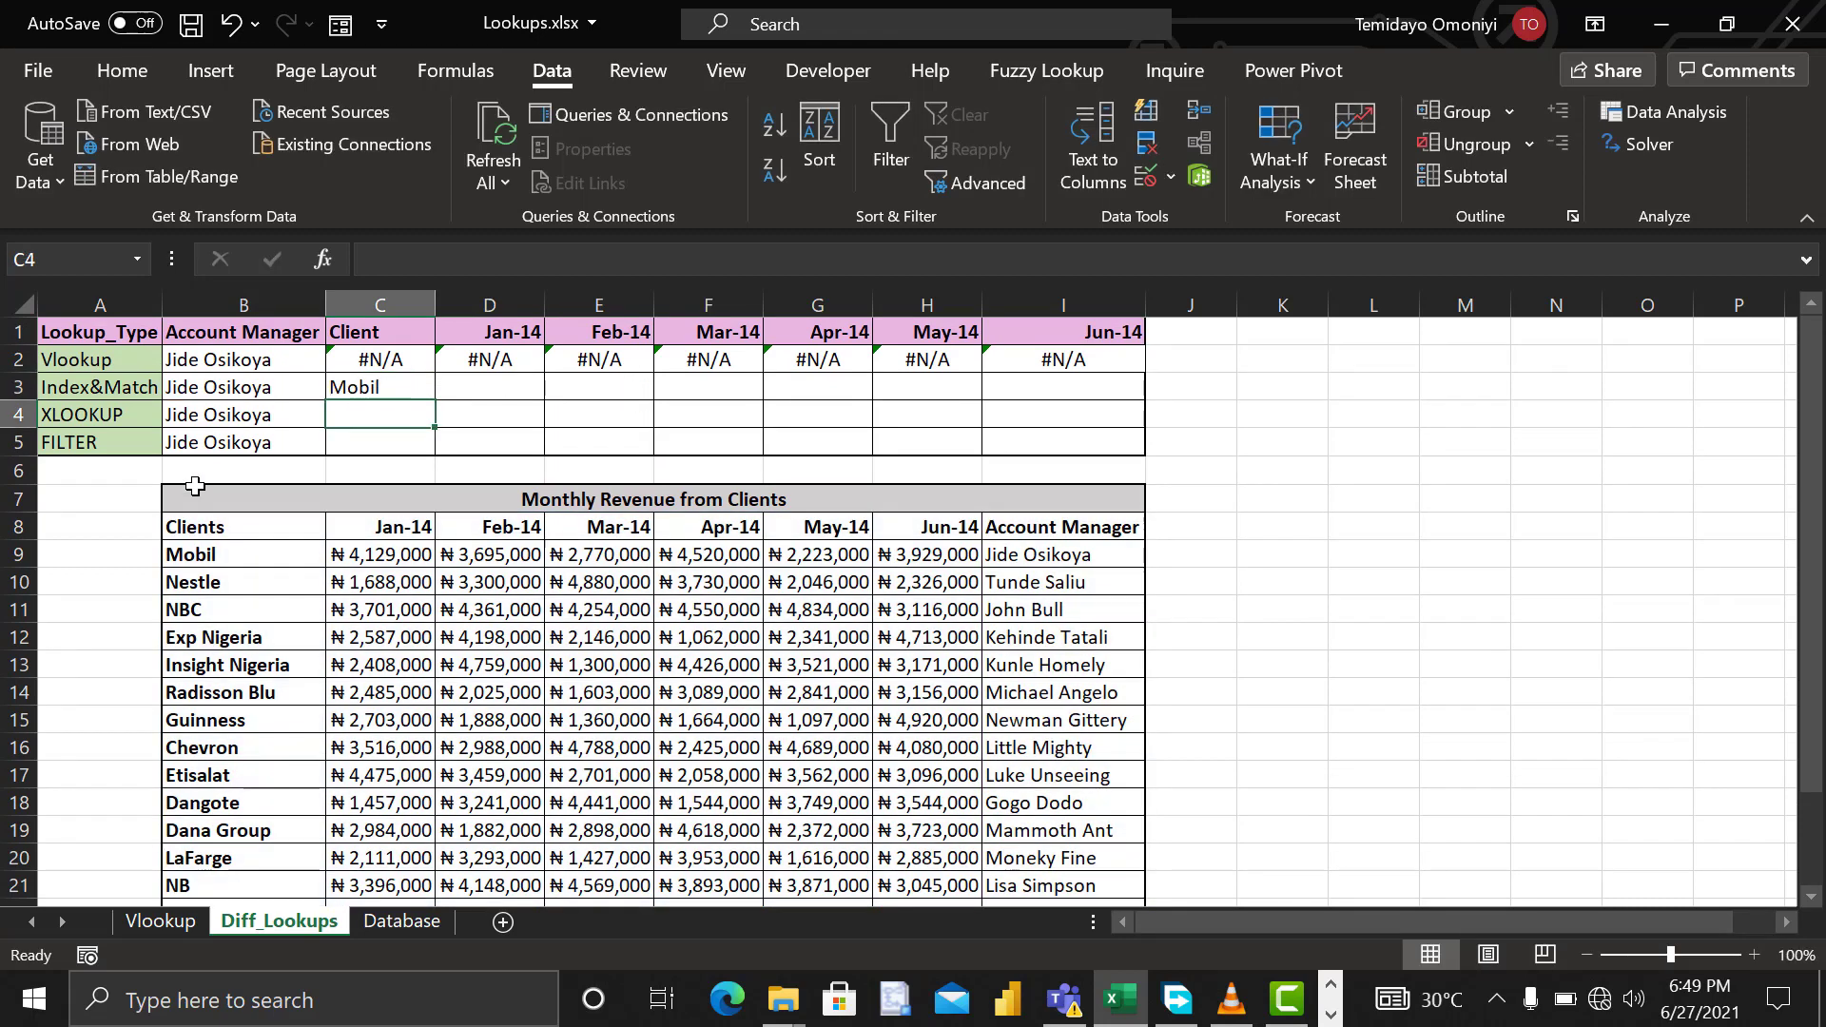
left_click(358, 393)
left_click_drag(435, 399, 1093, 424)
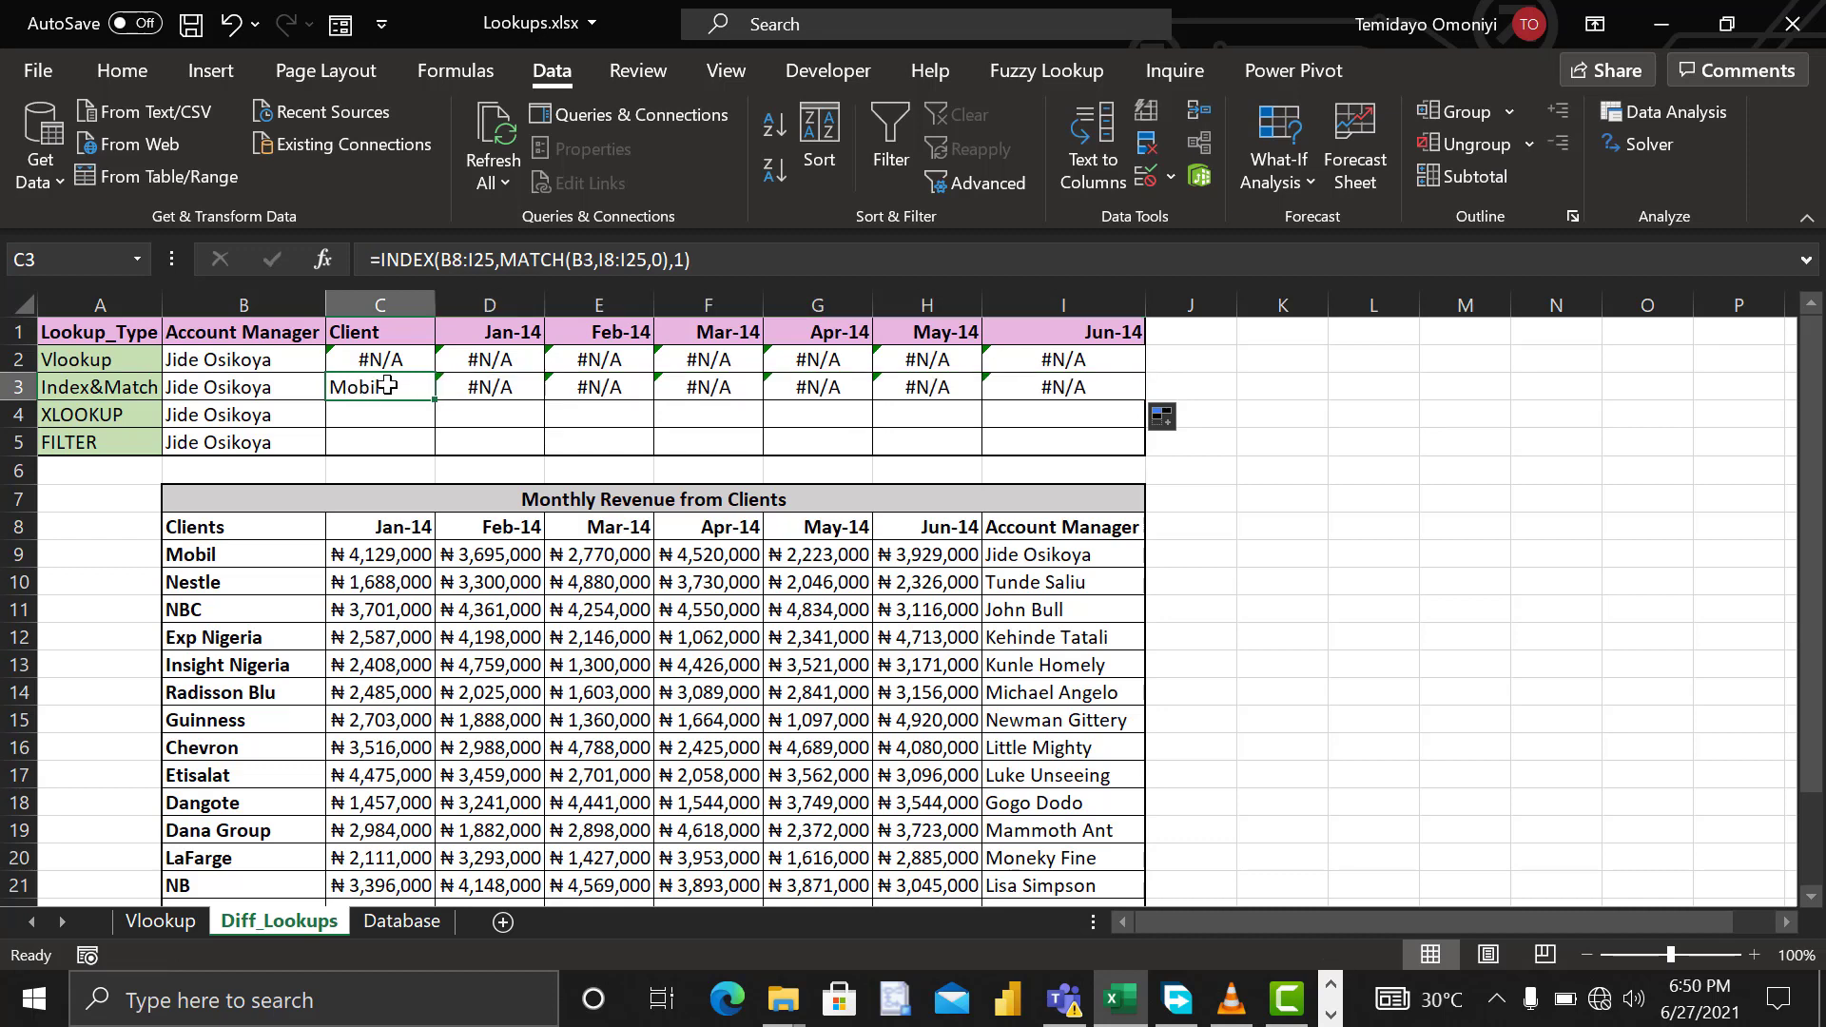
Step: Copy the formula text from C3 over the one in D3, set its column number to 2 and accept the bracket correction
left_click(388, 385)
left_click(720, 271)
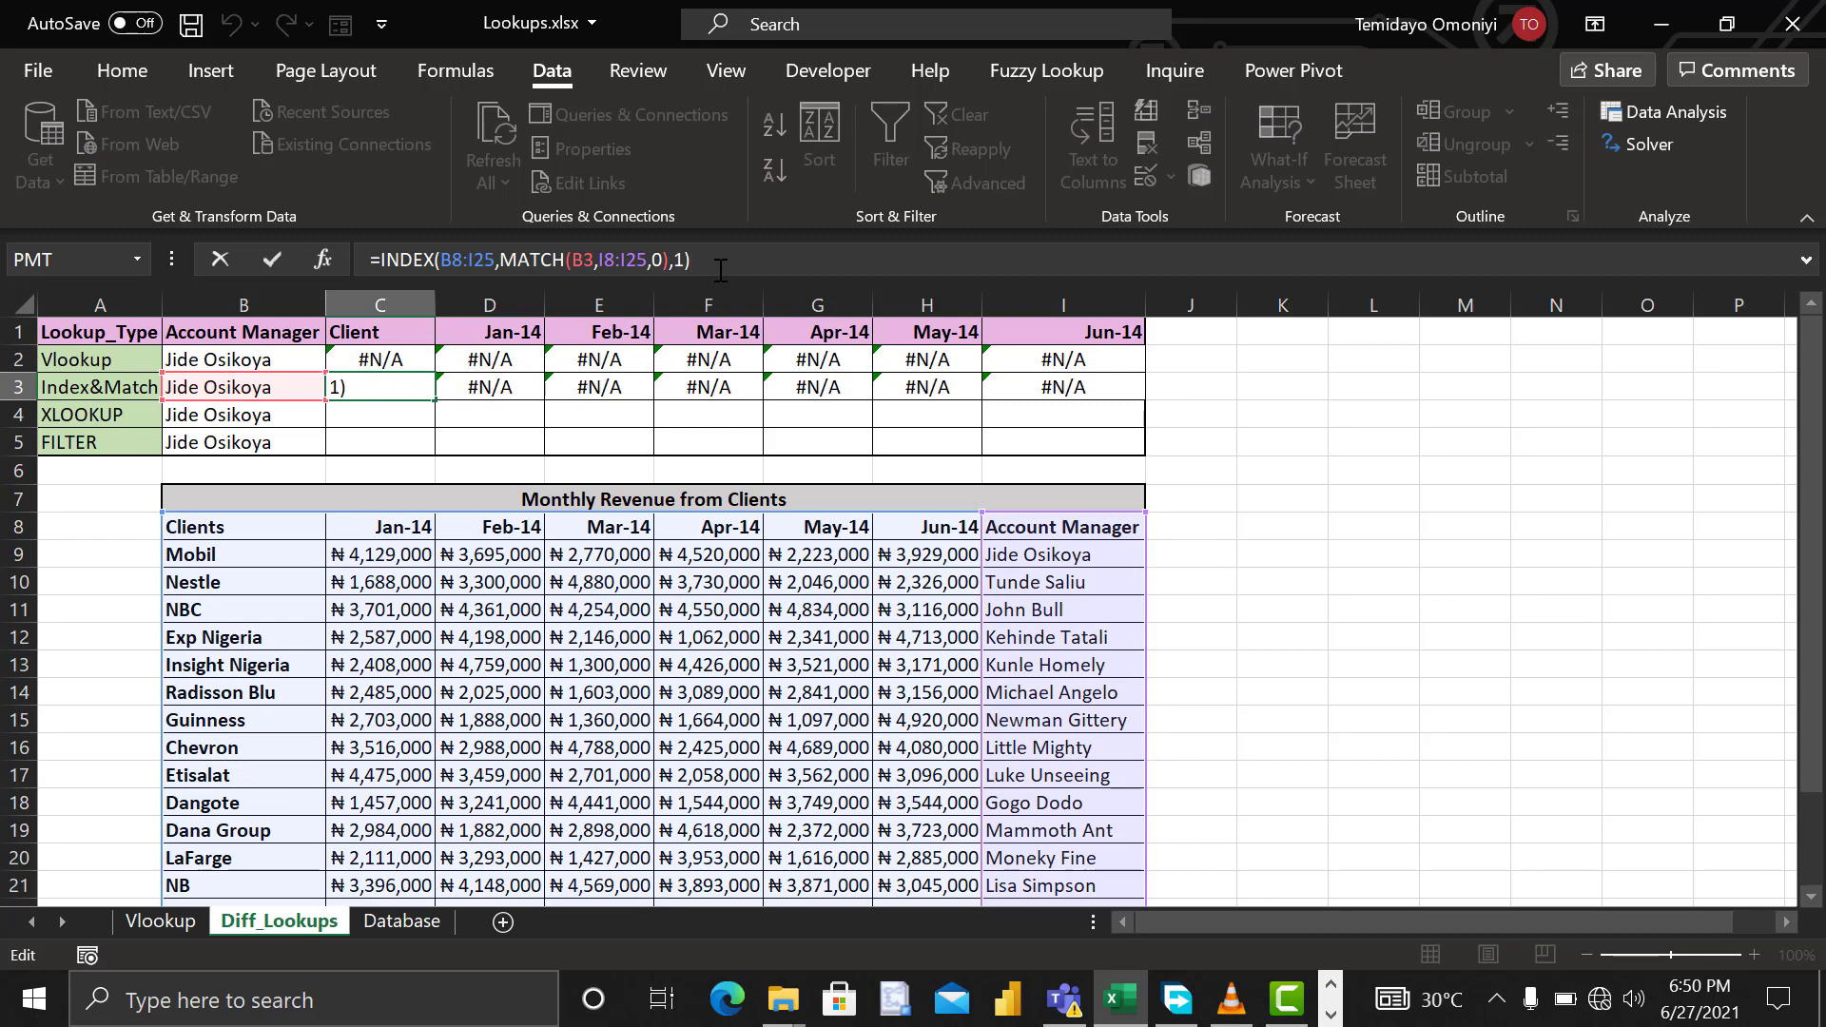
key("ctrl+Return")
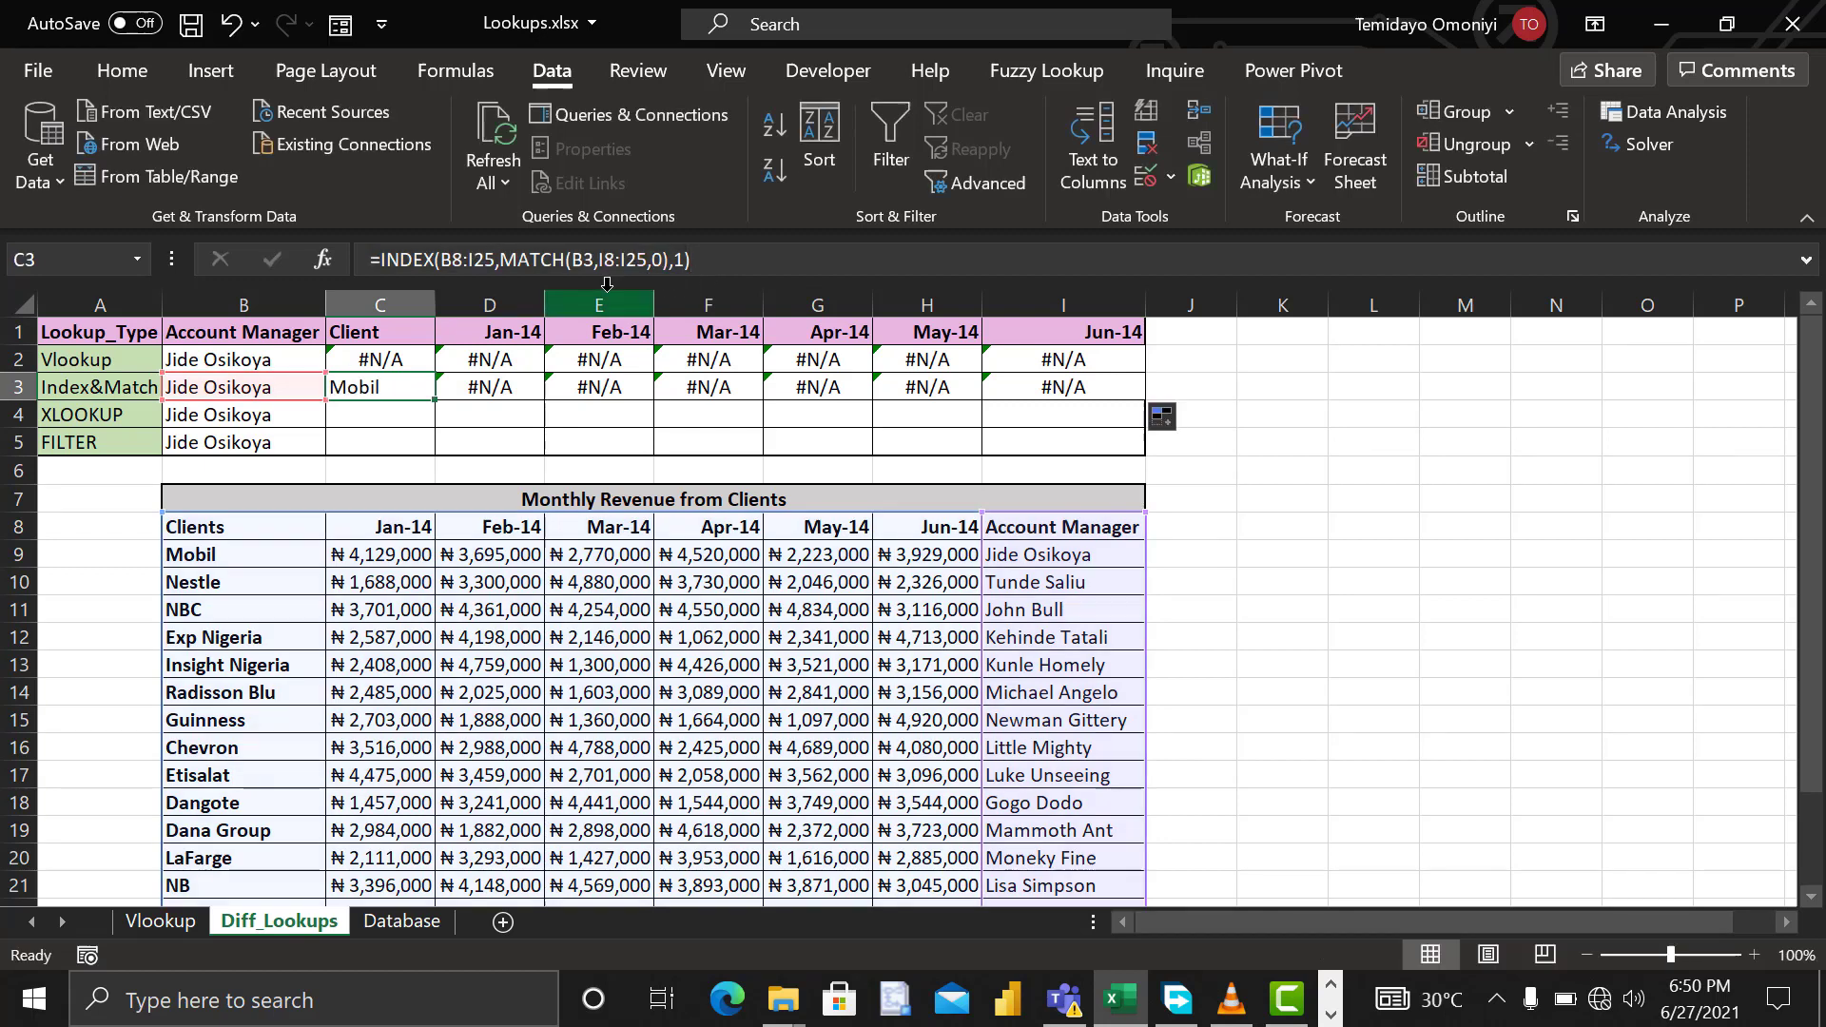
left_click(480, 382)
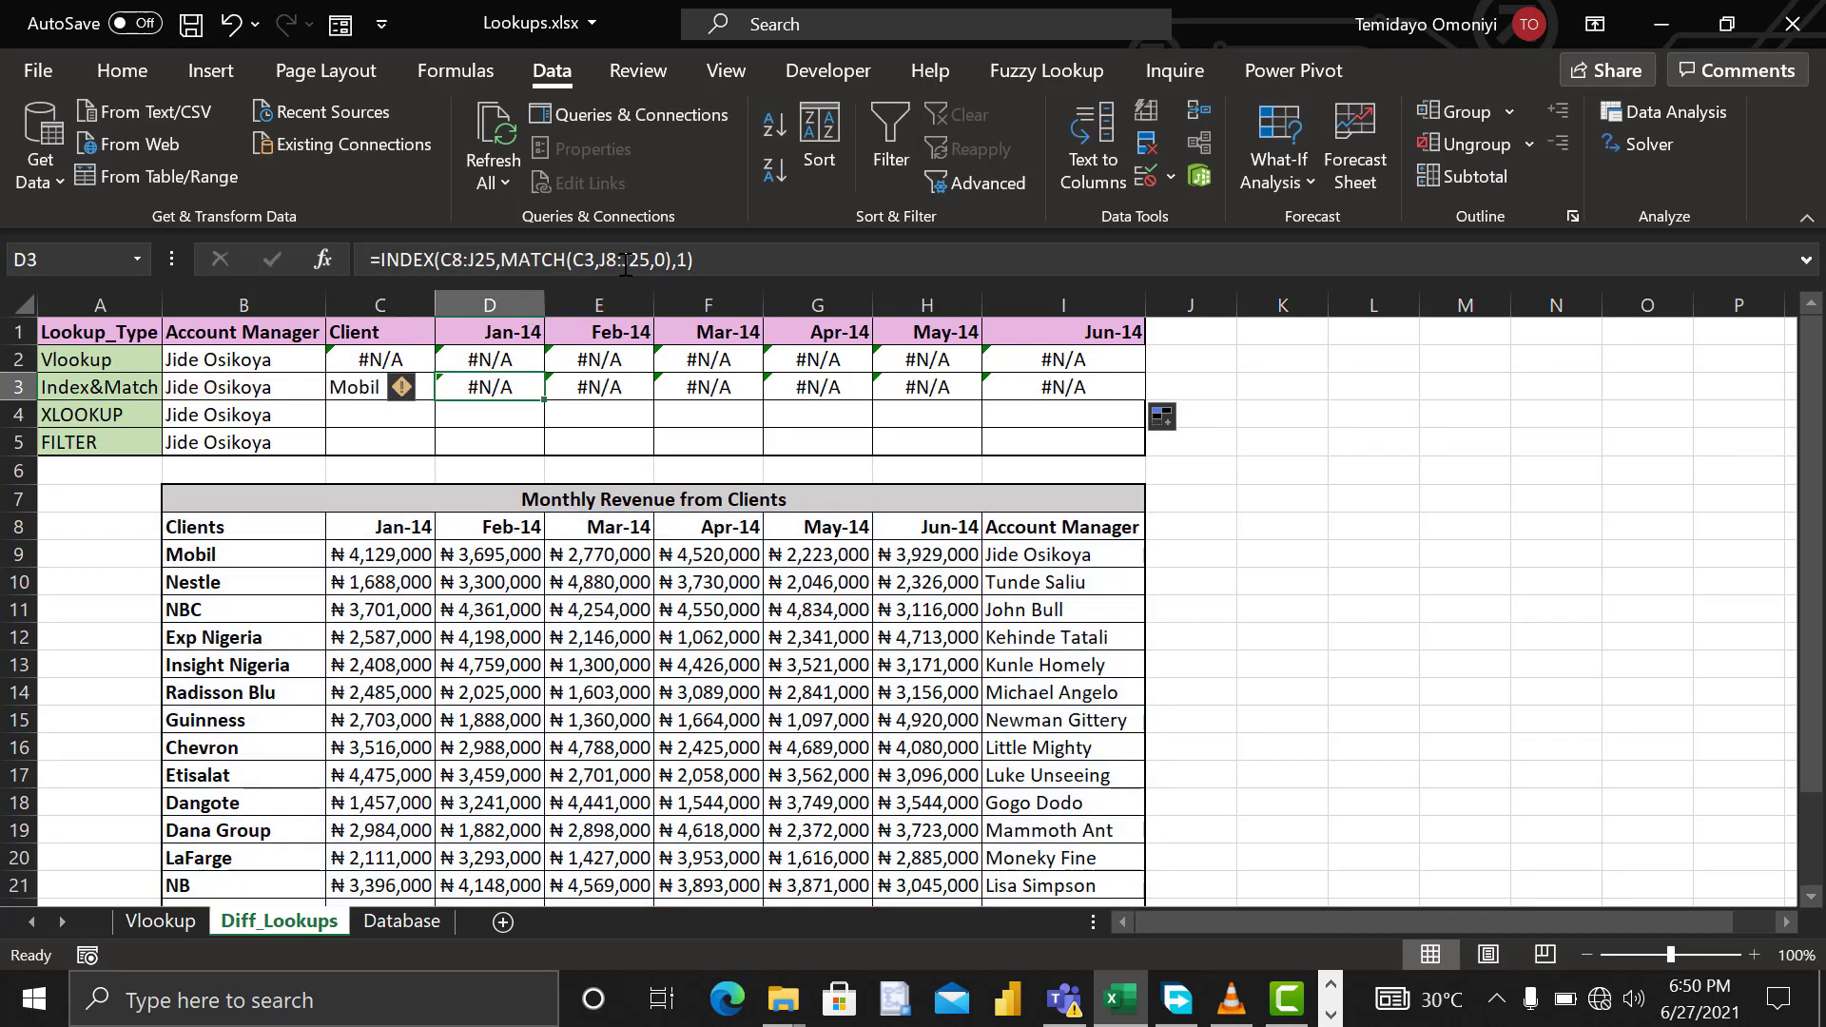
left_click_drag(686, 267, 335, 289)
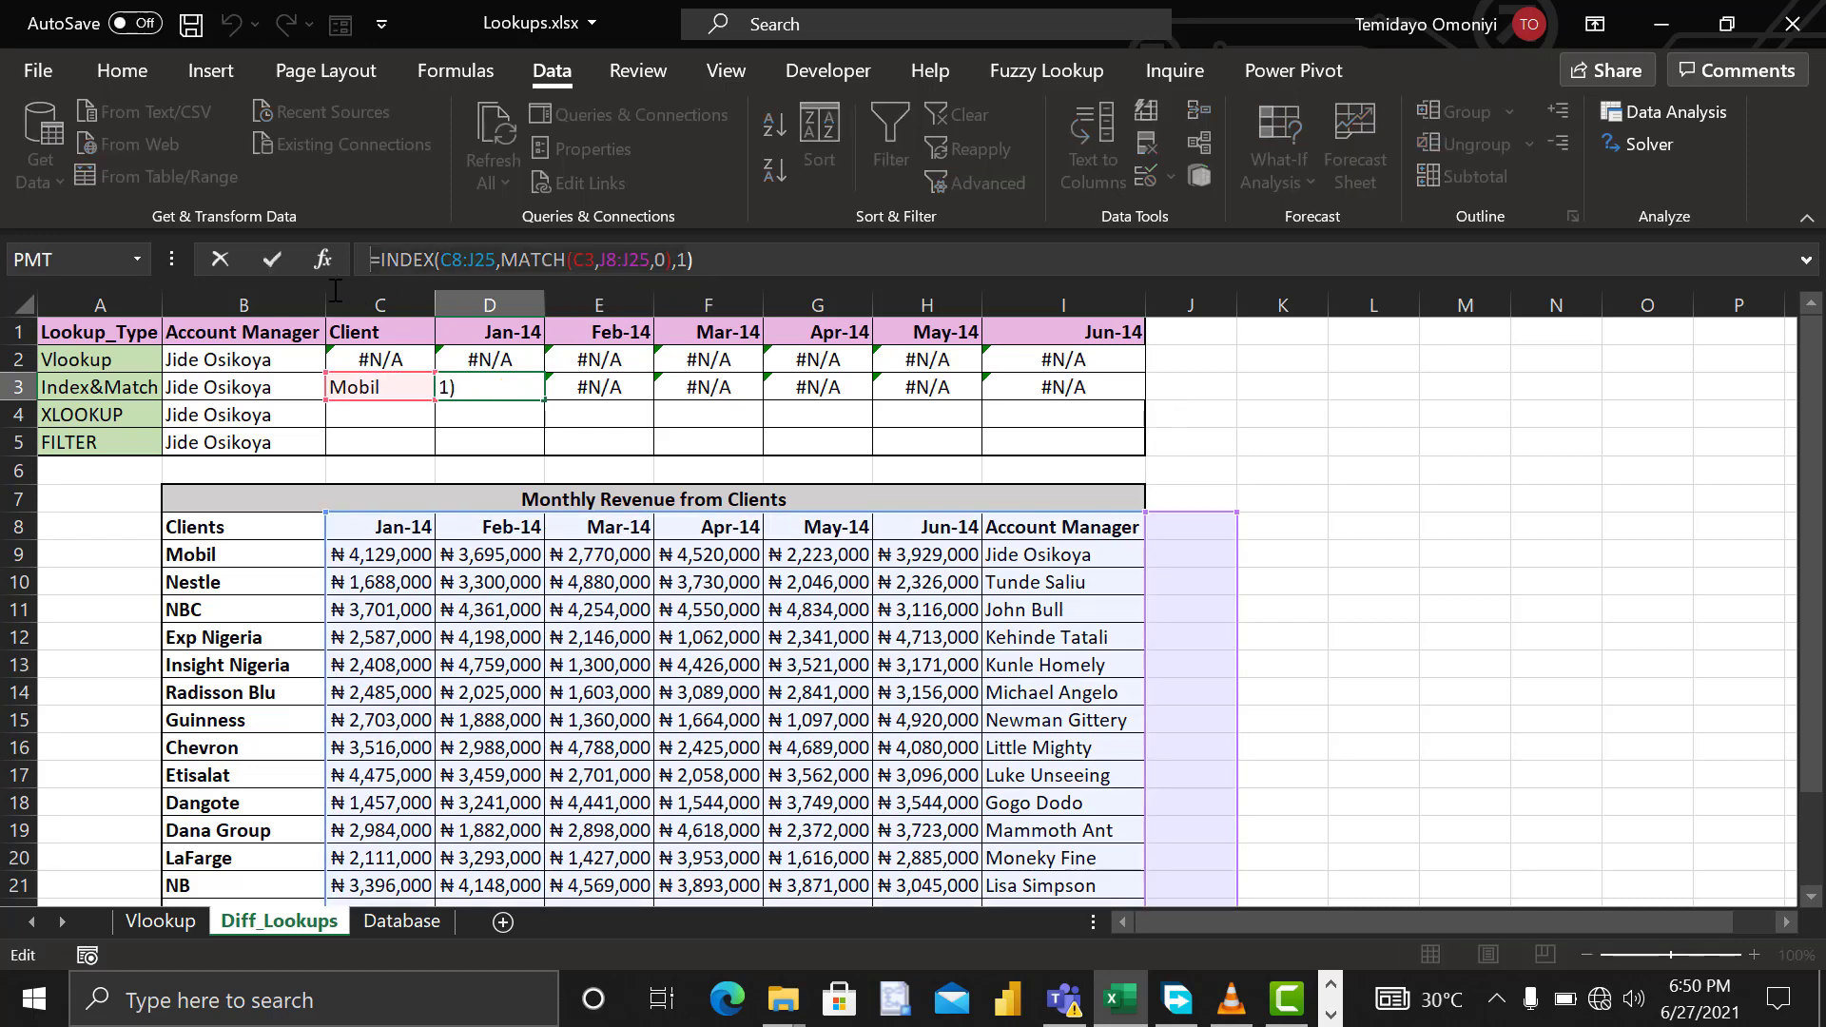
key("ctrl+v")
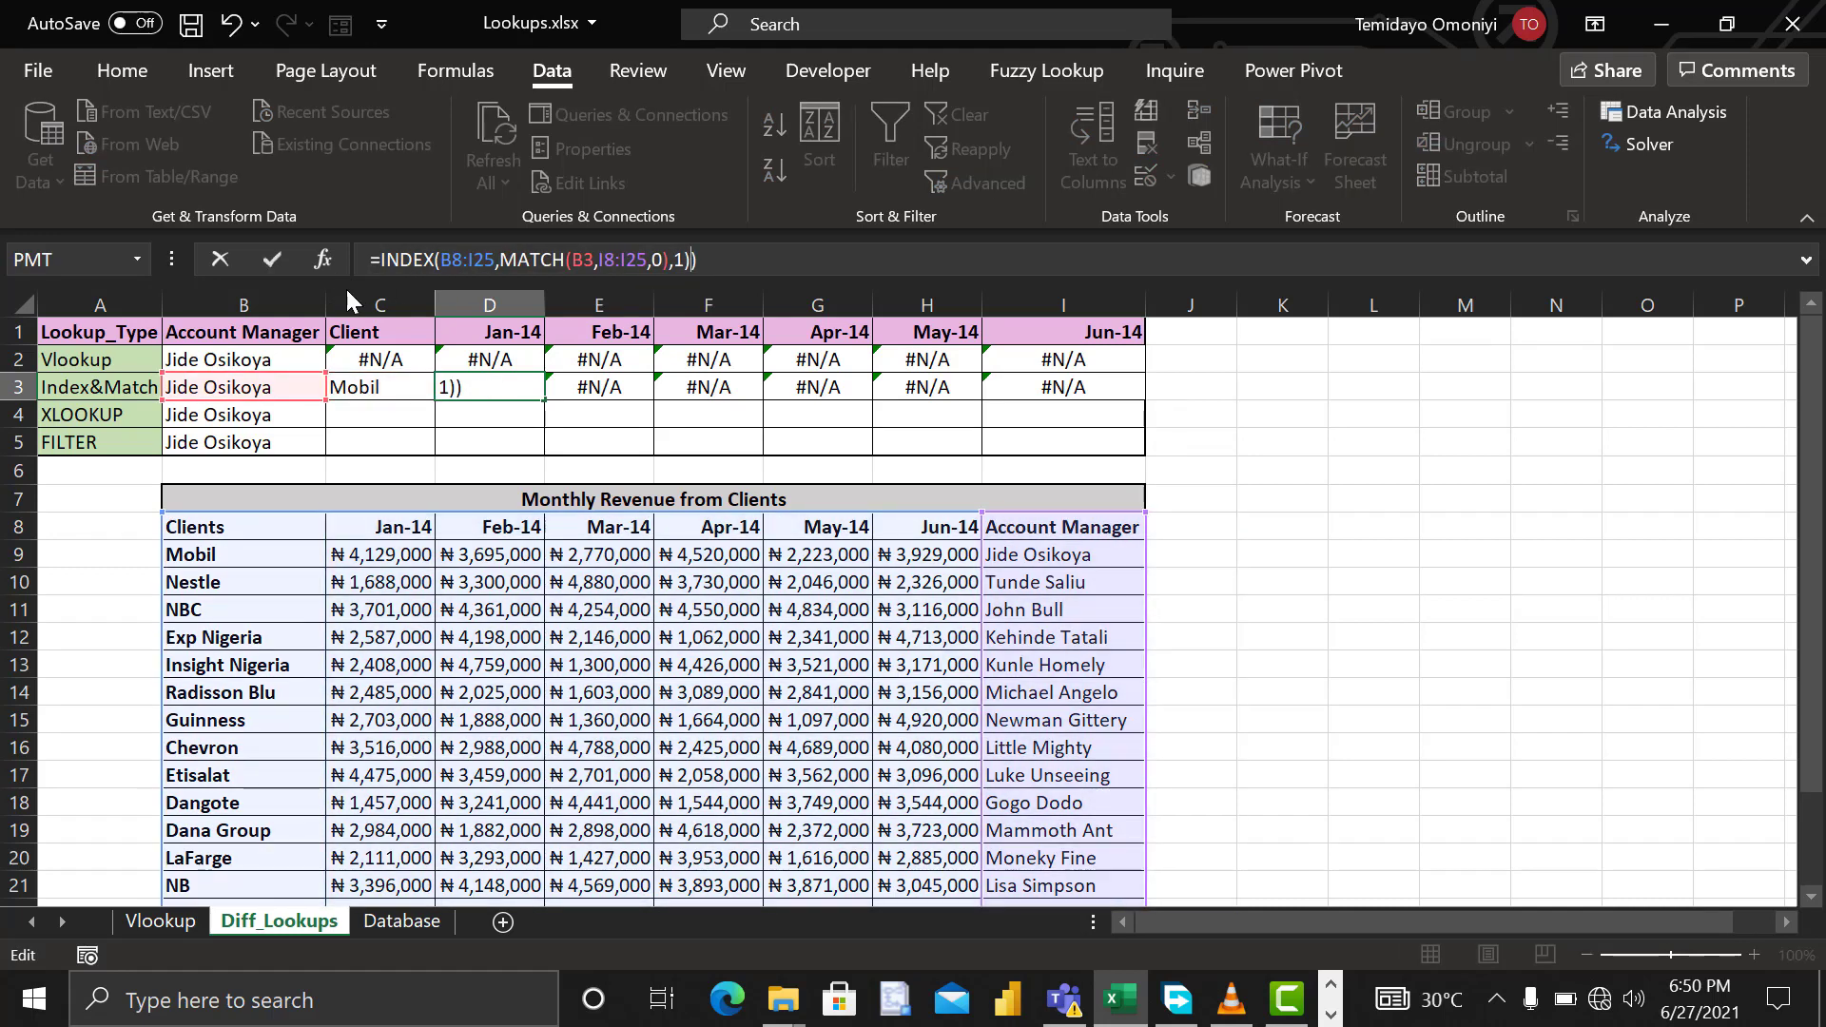
left_click(682, 262)
key("Return")
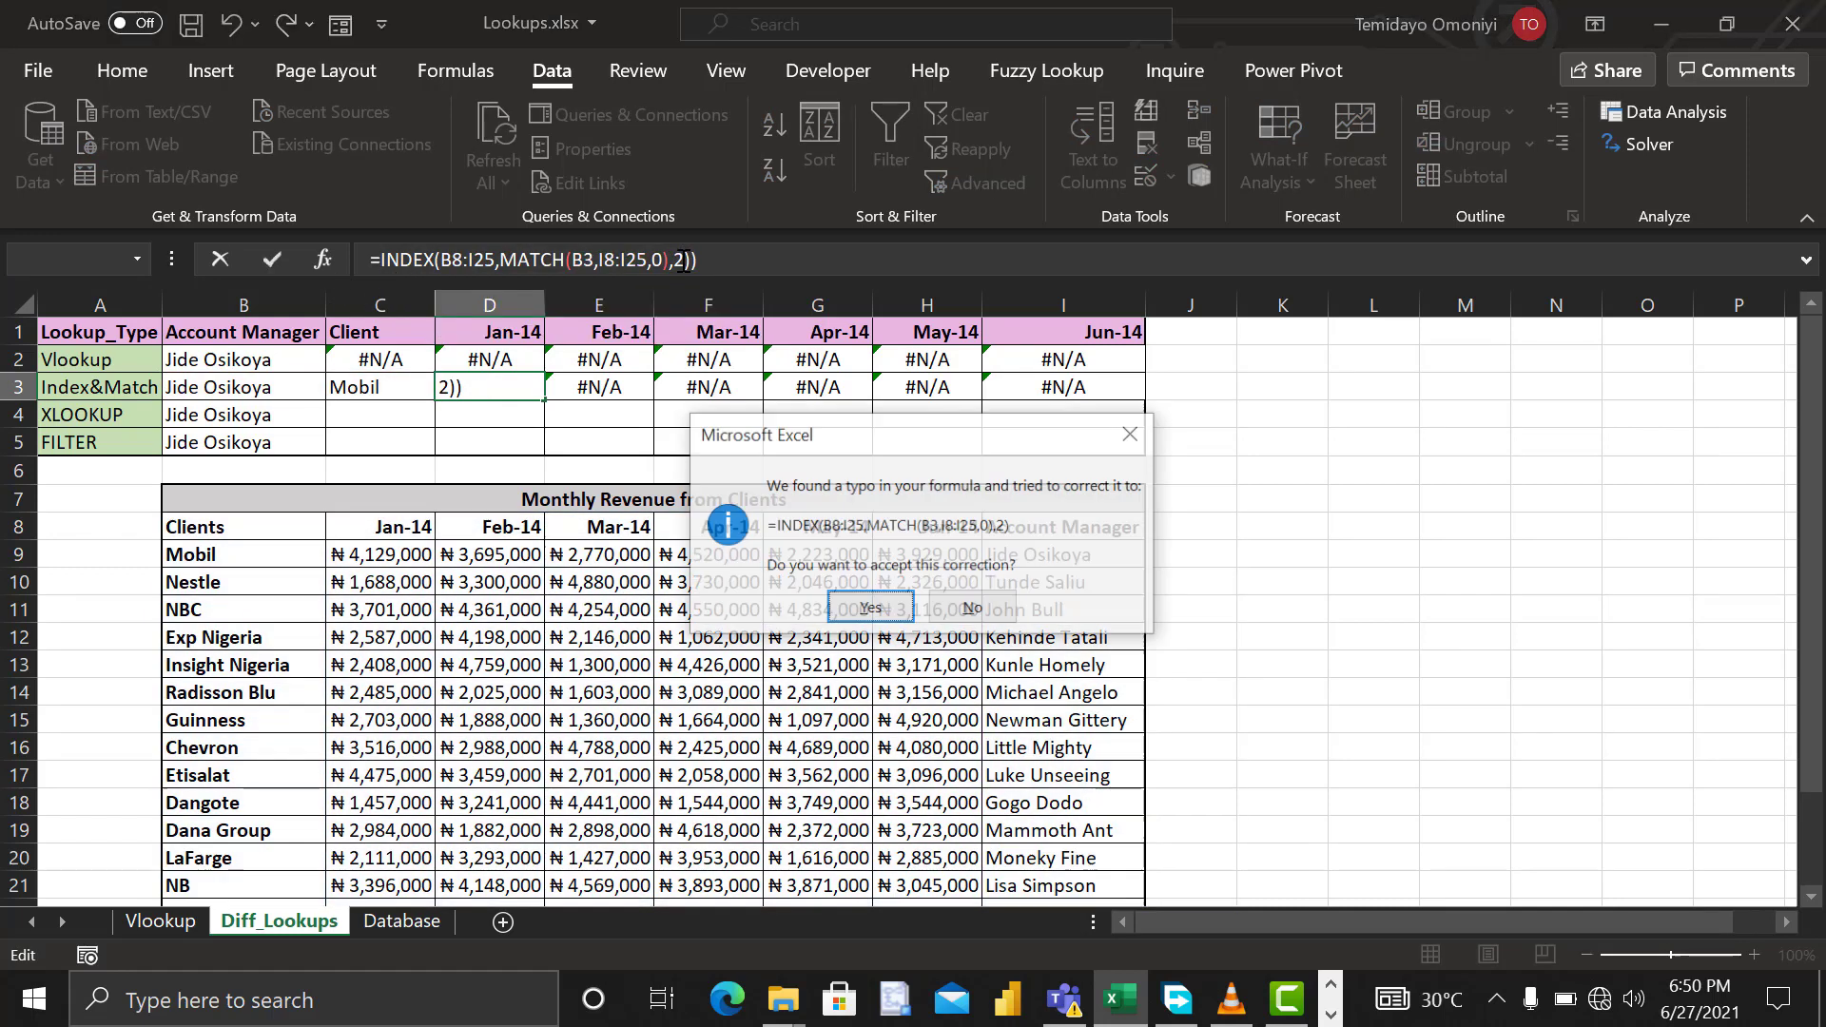
left_click(868, 608)
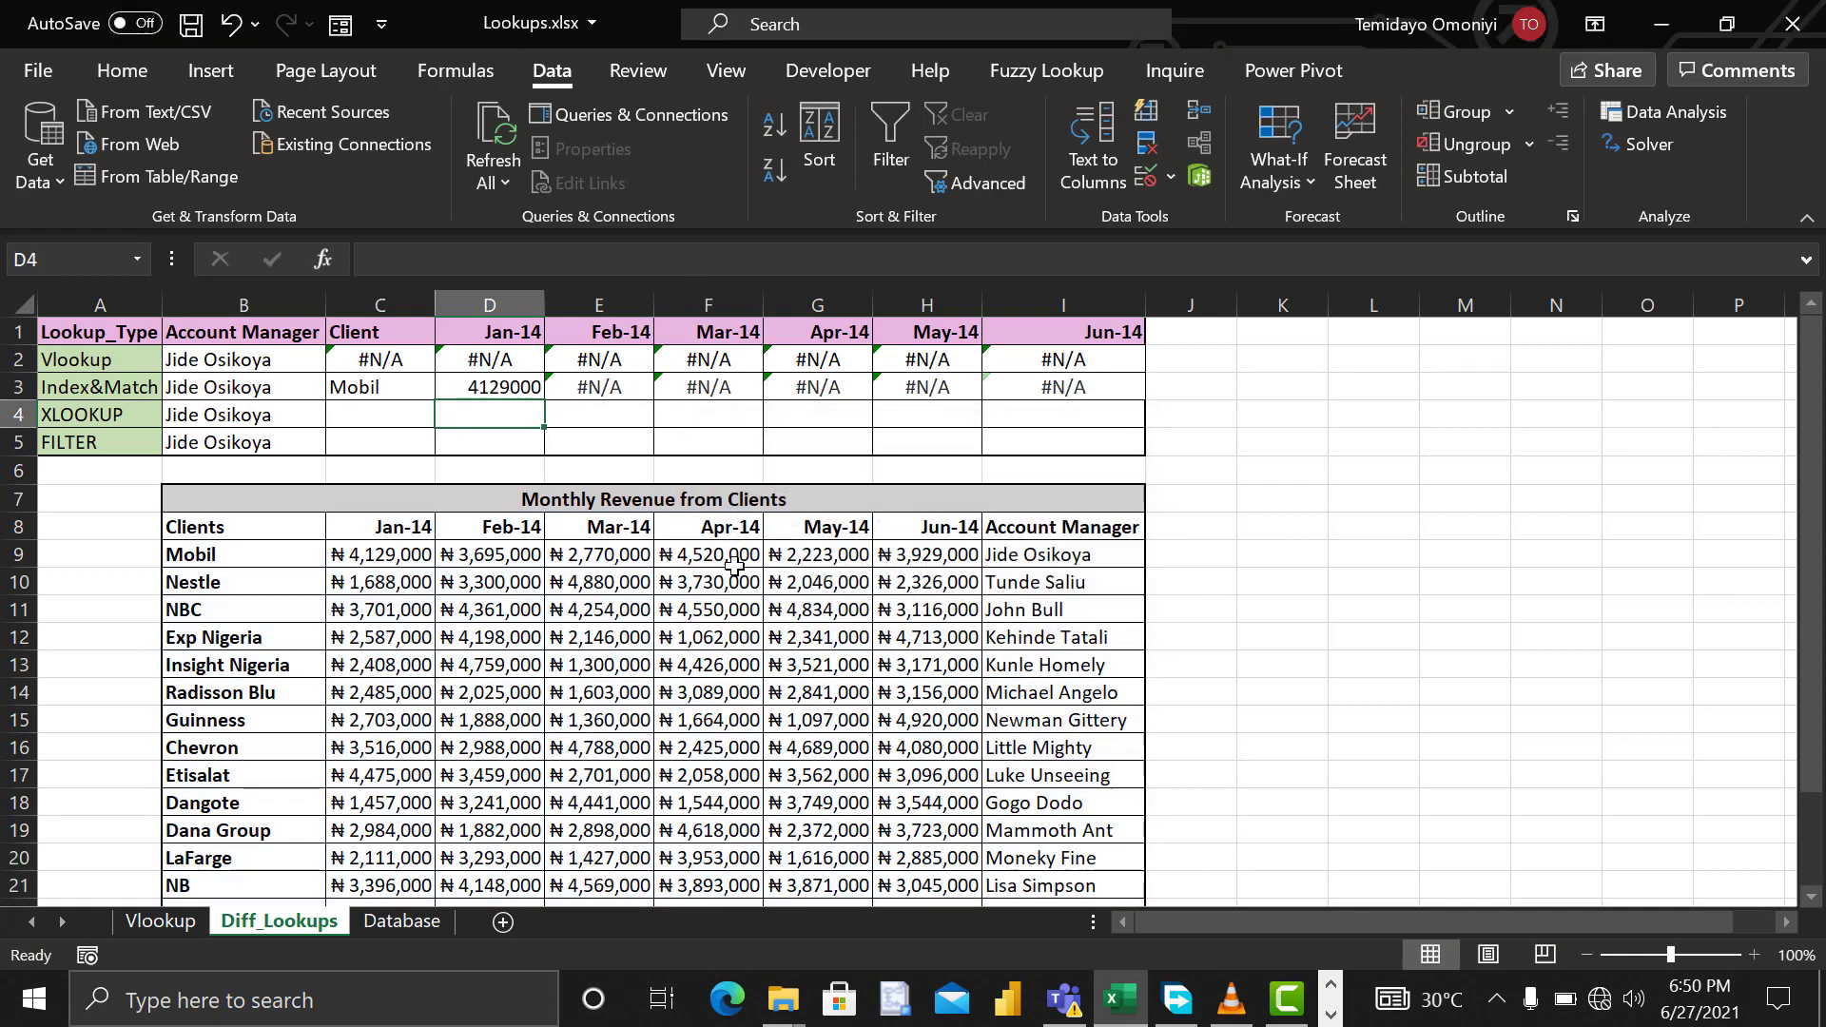
Step: Replace the E3 formula with the copied INDEX/MATCH text and change its column number to return the Feb-14 revenue
left_click(595, 389)
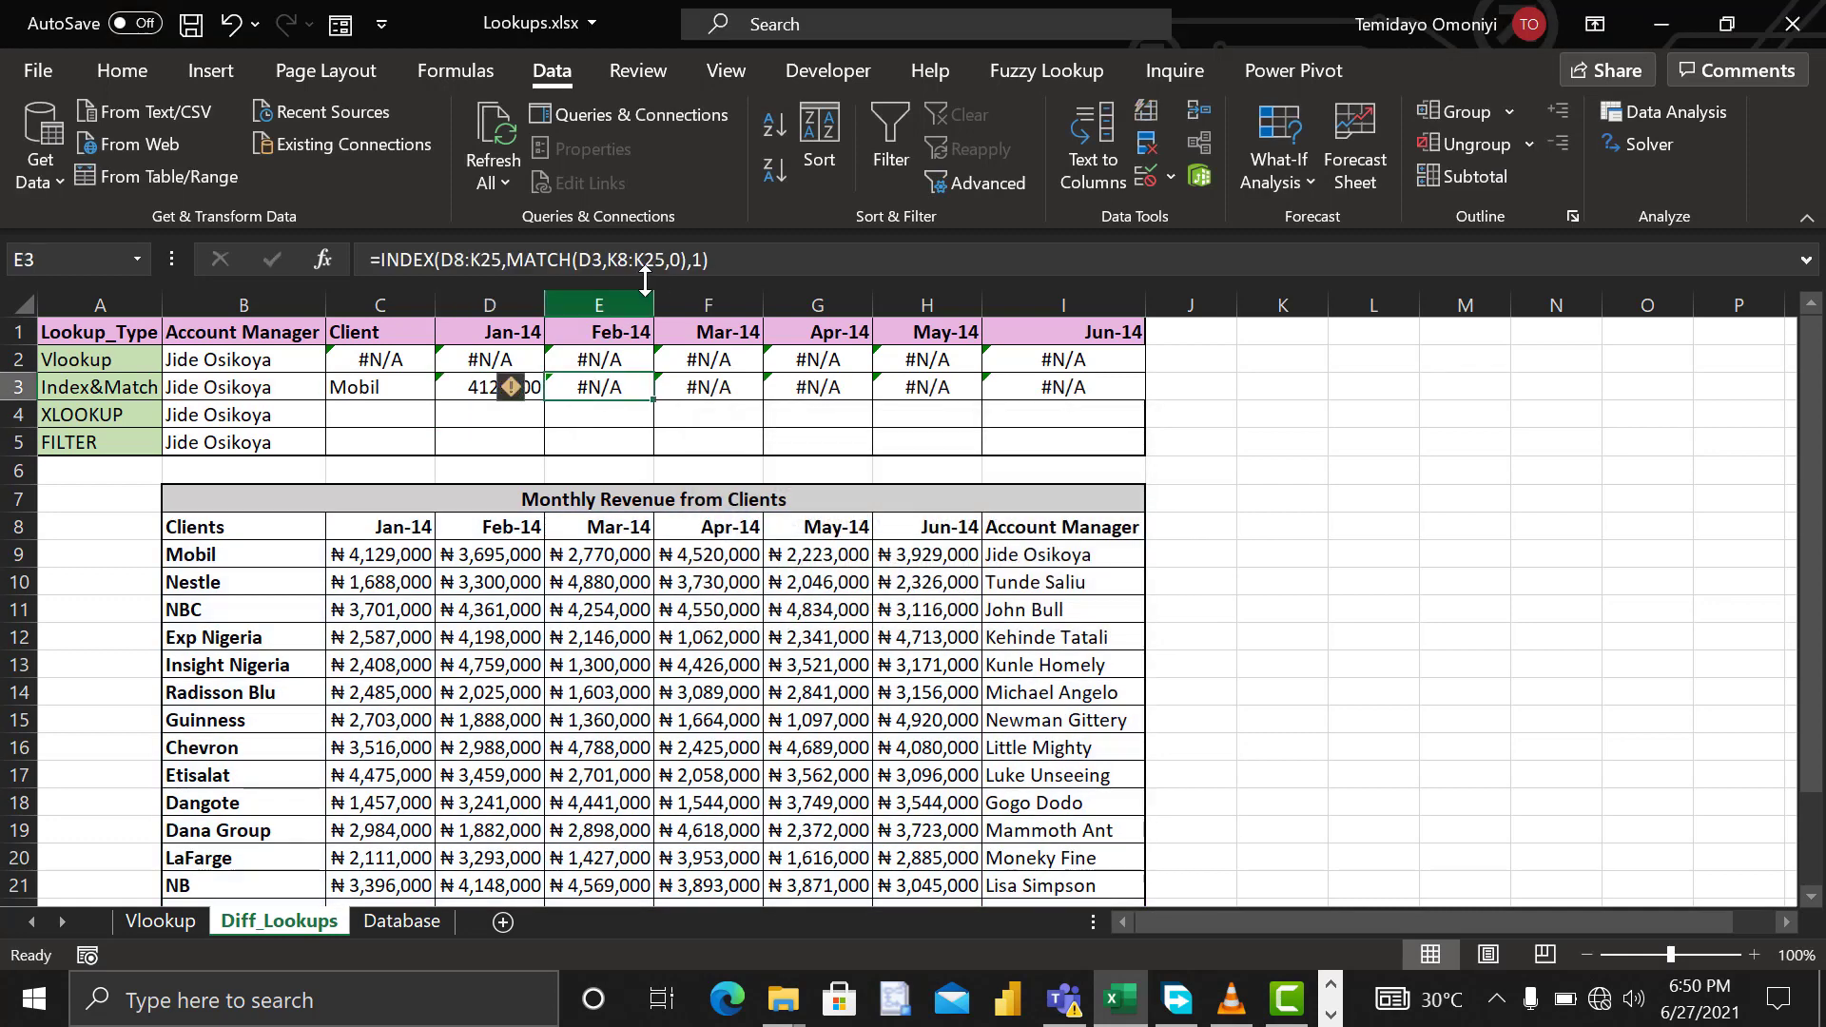
left_click(720, 255)
left_click(369, 257)
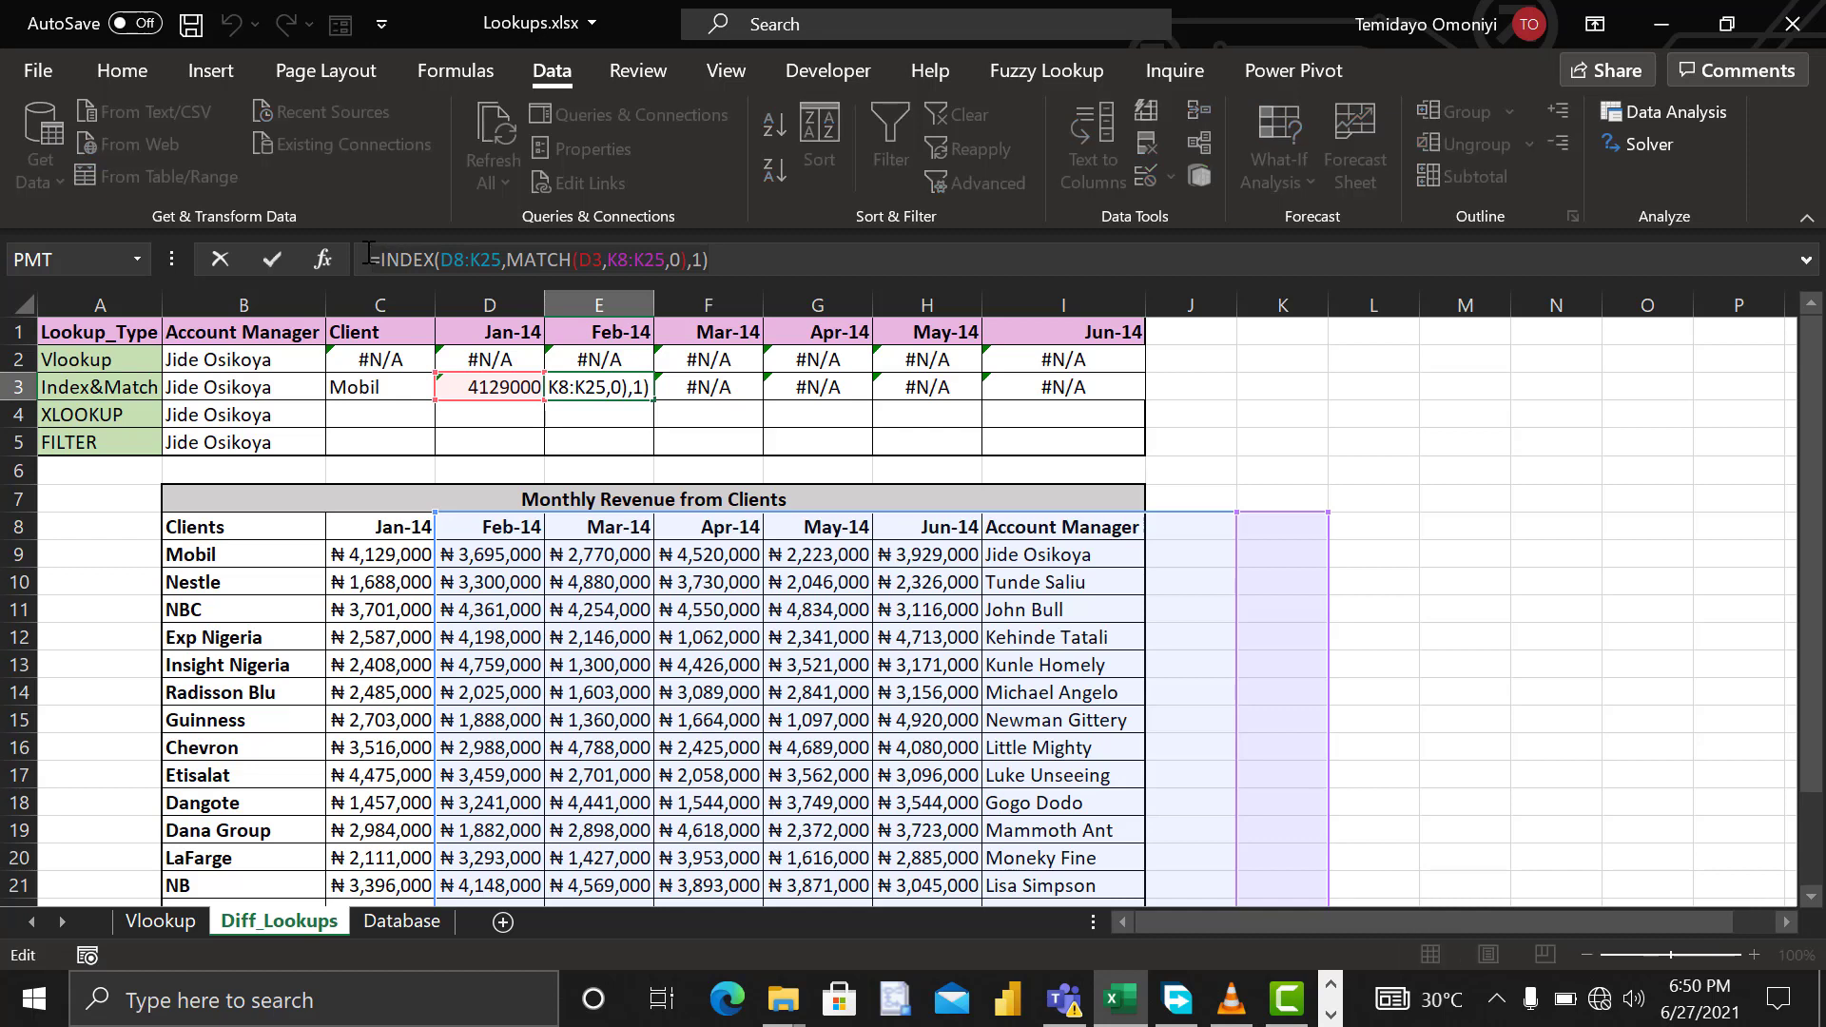
key("ctrl+v")
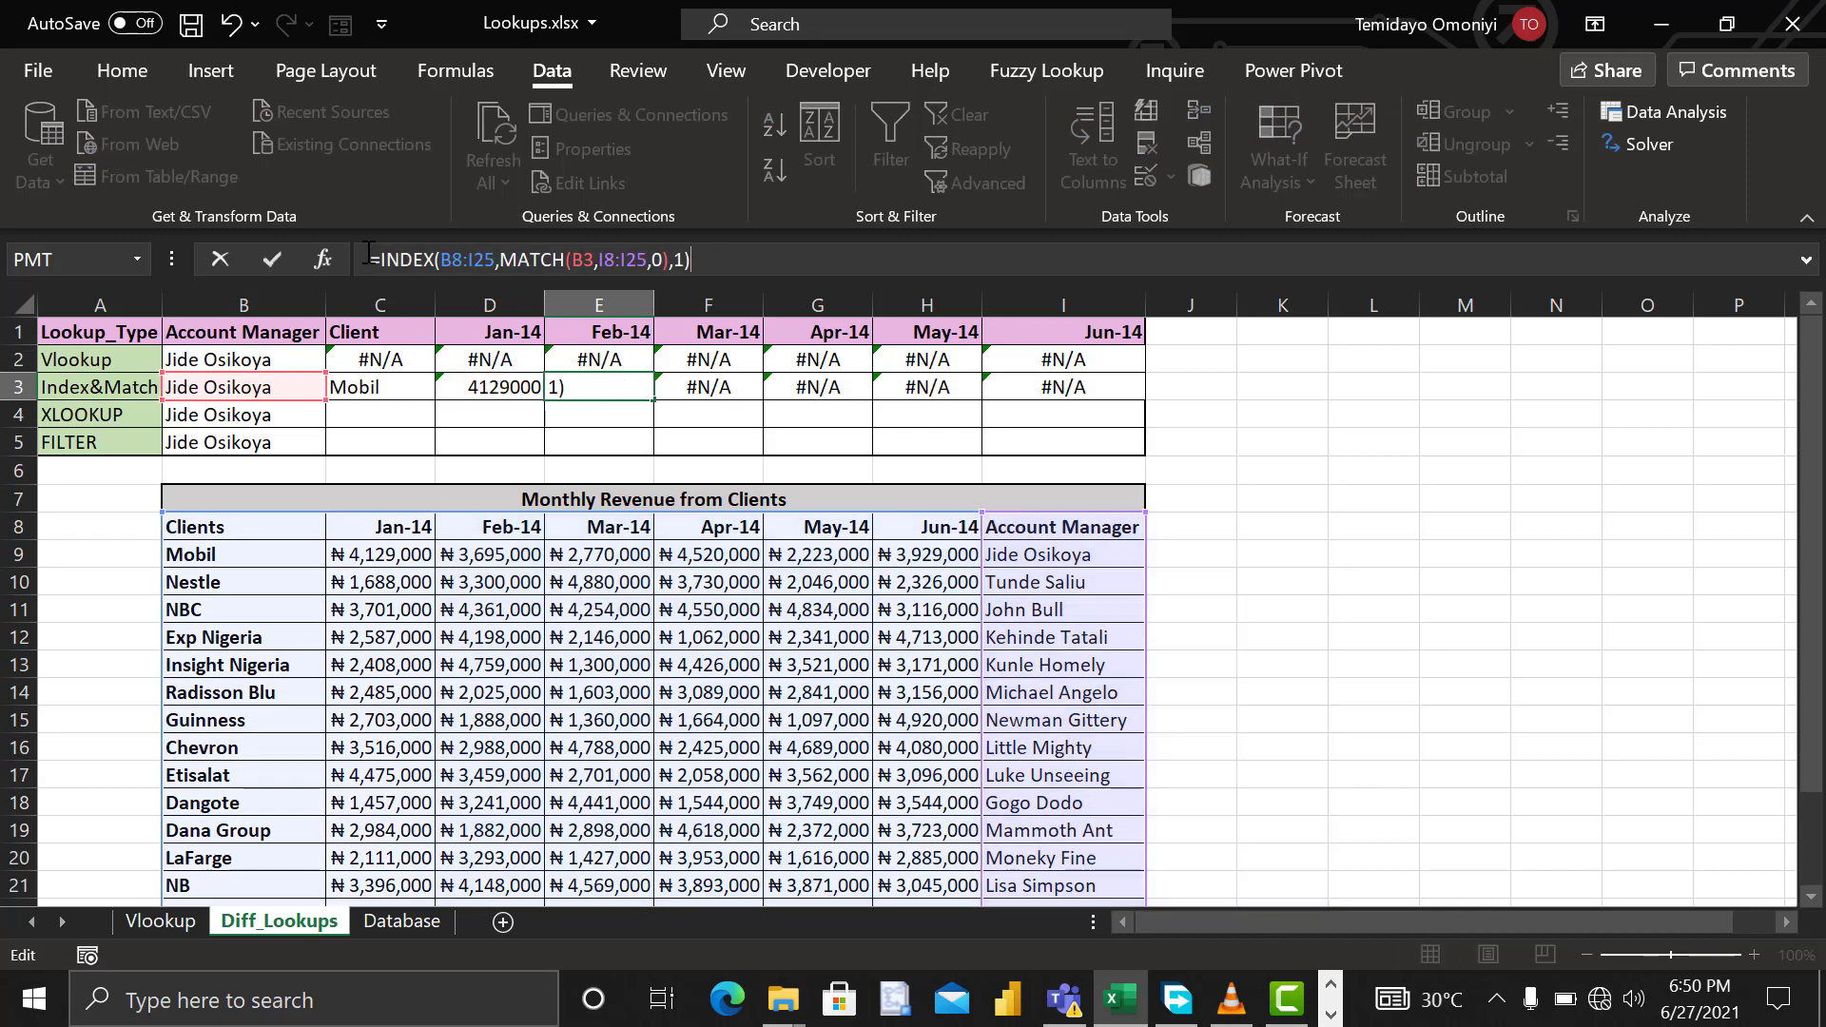
left_click(683, 257)
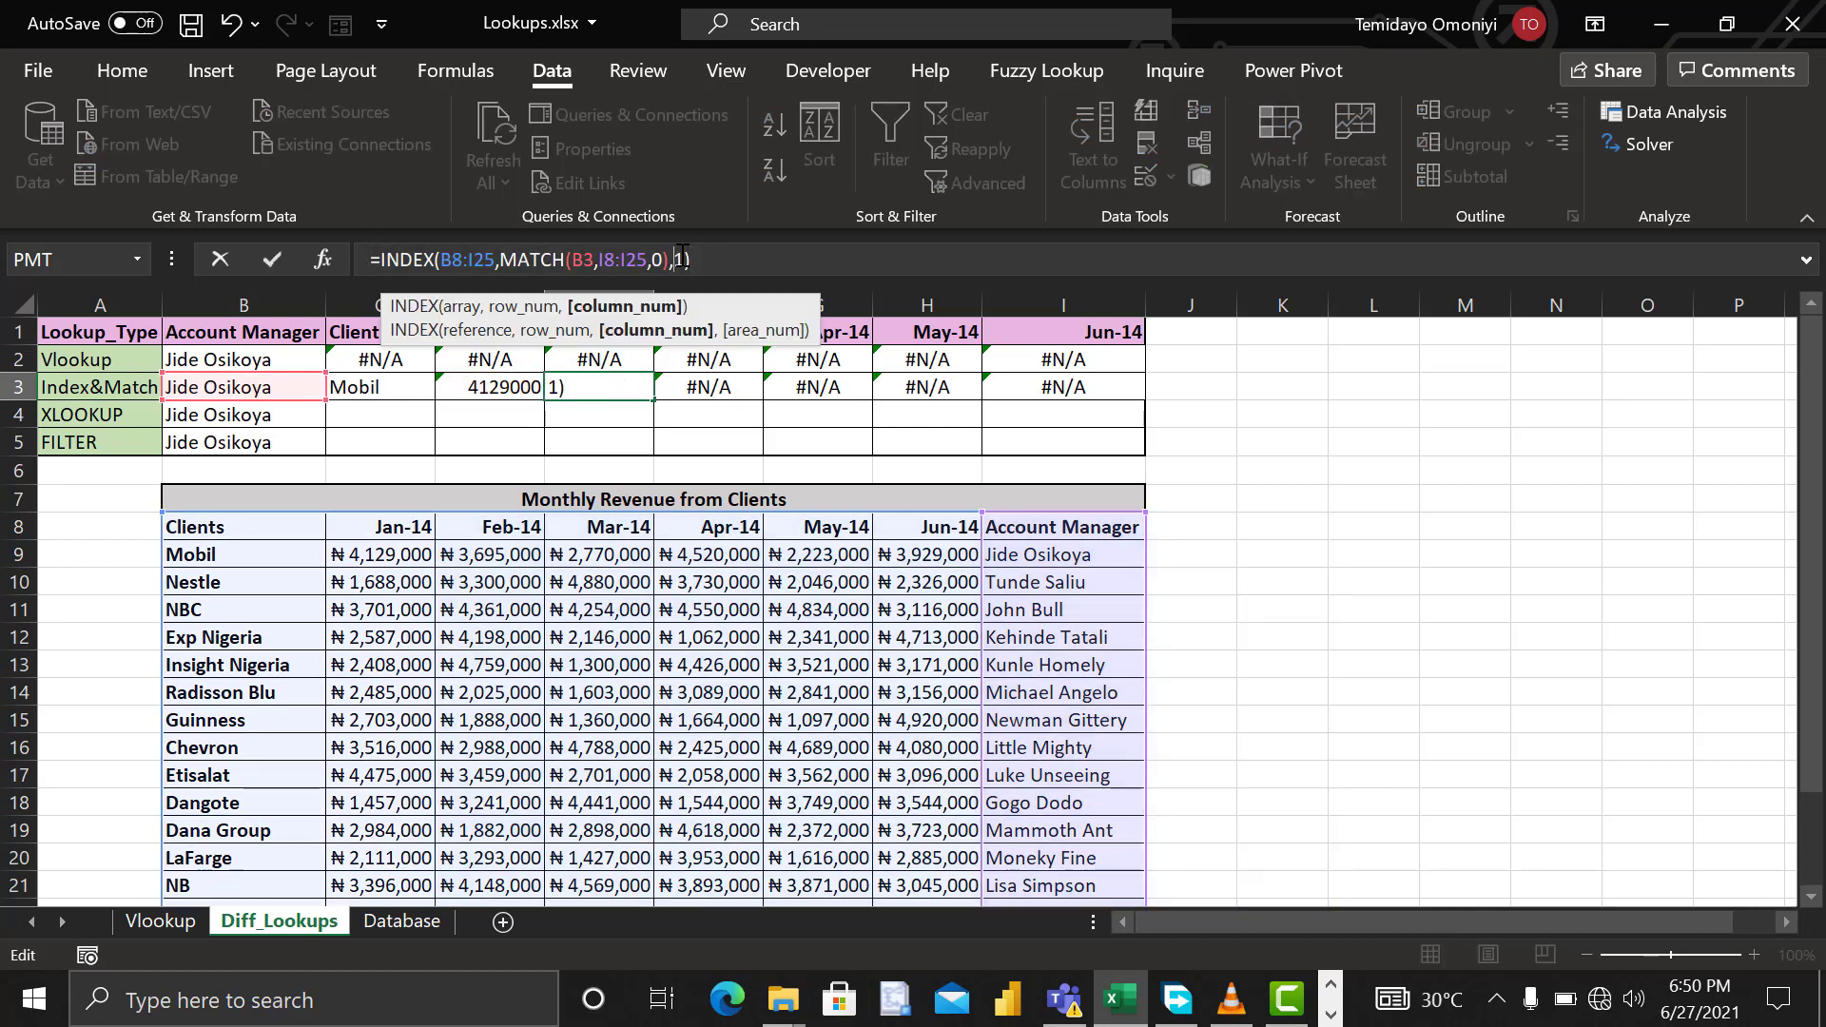
key("Return")
Step: Paste the copied INDEX/MATCH formula into F3 and set its column number to 4
left_click(701, 393)
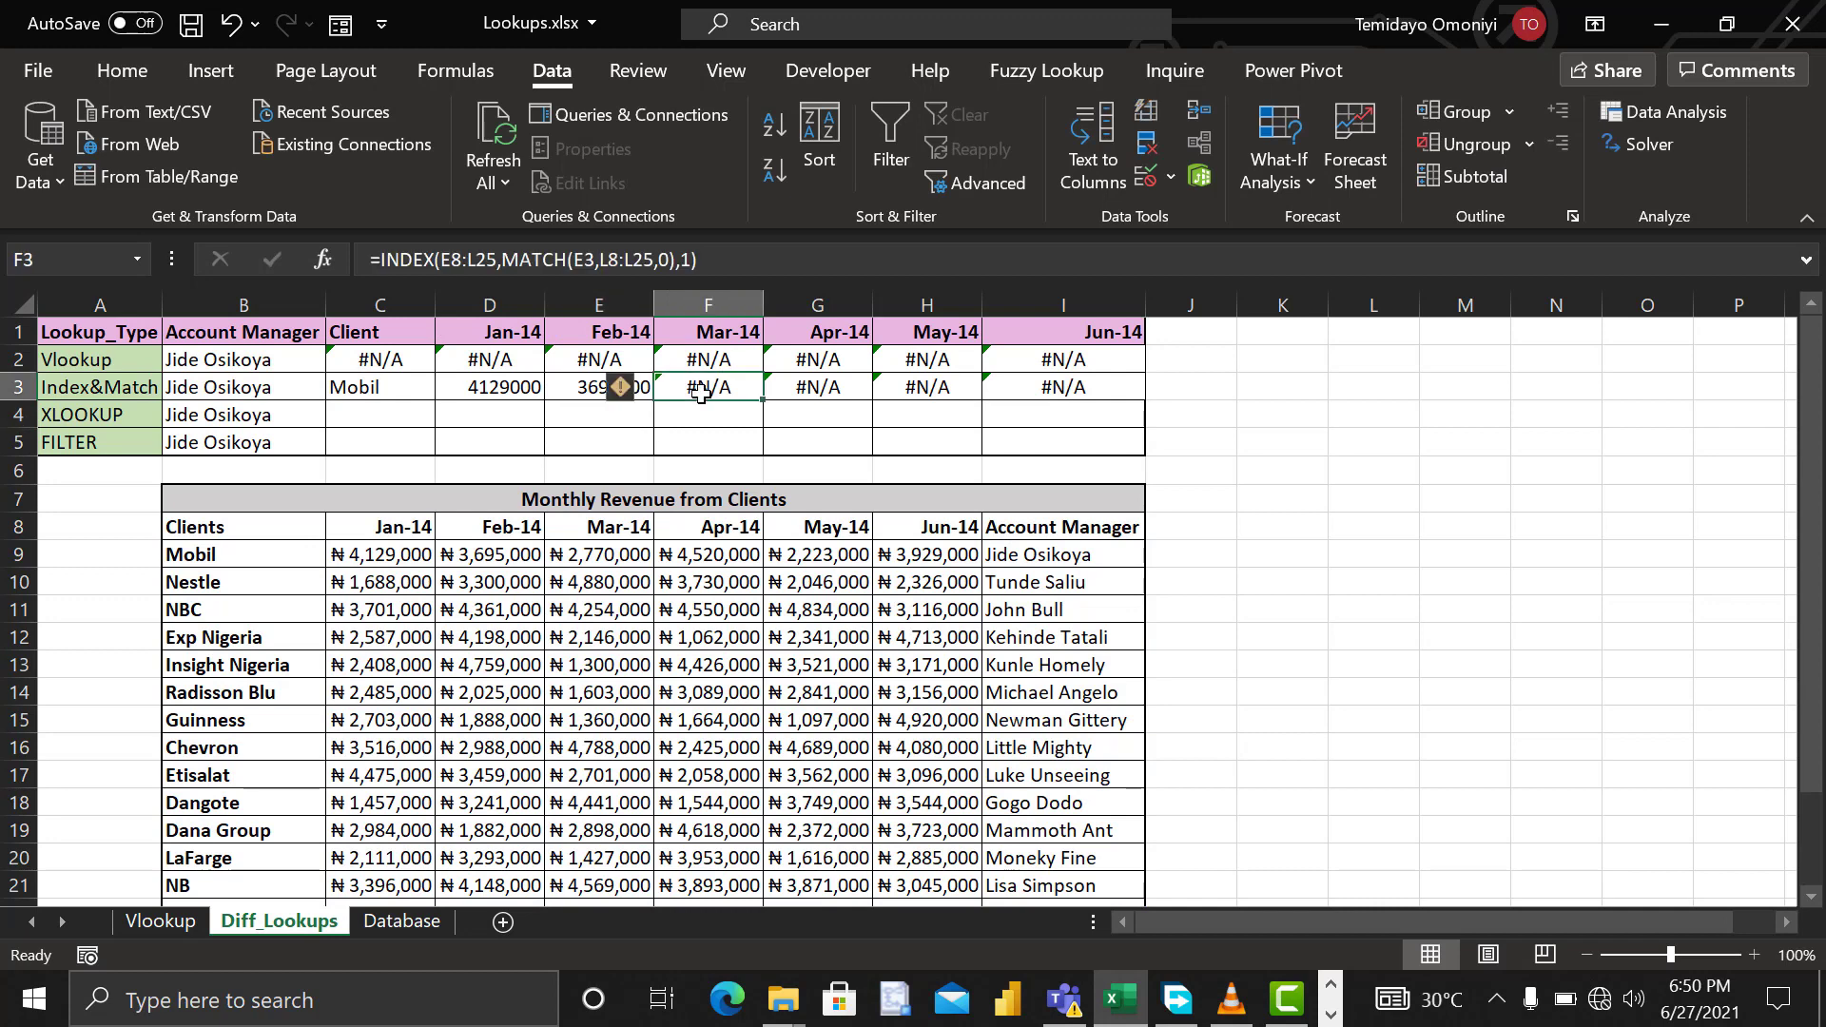
key("ctrl+v")
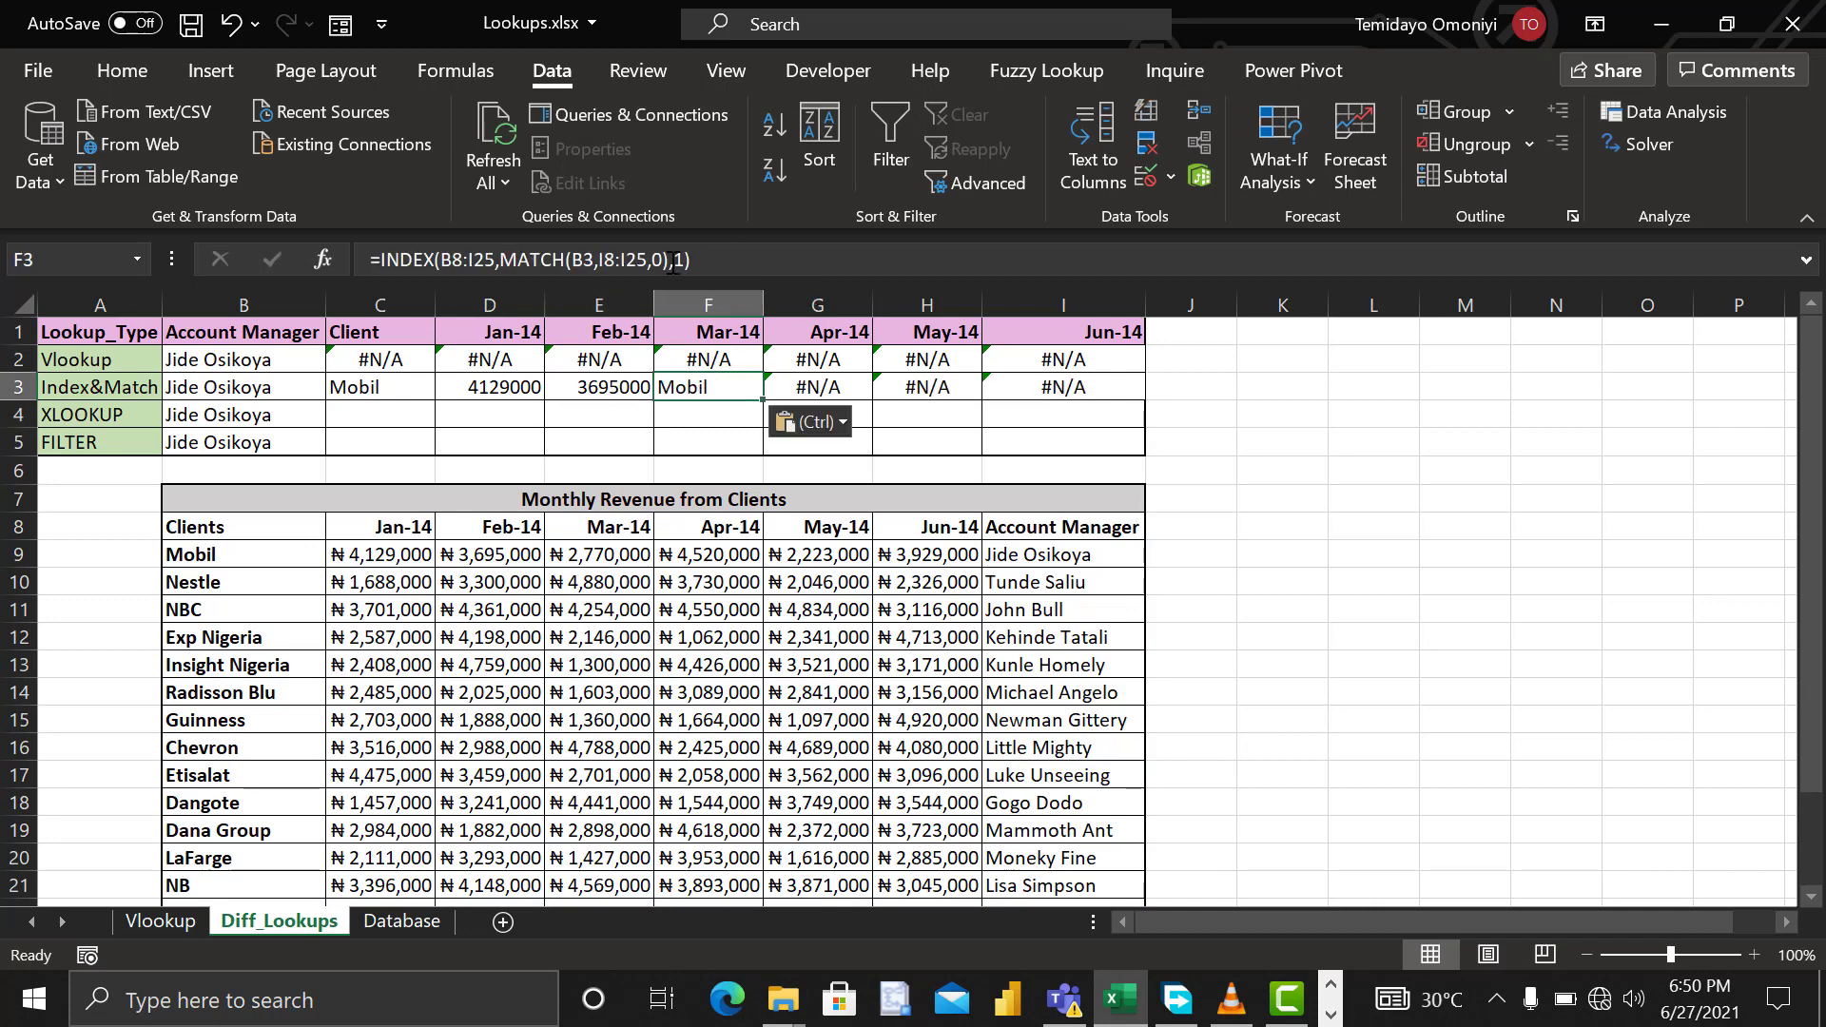
left_click(685, 257)
key("BackSpace")
type("4")
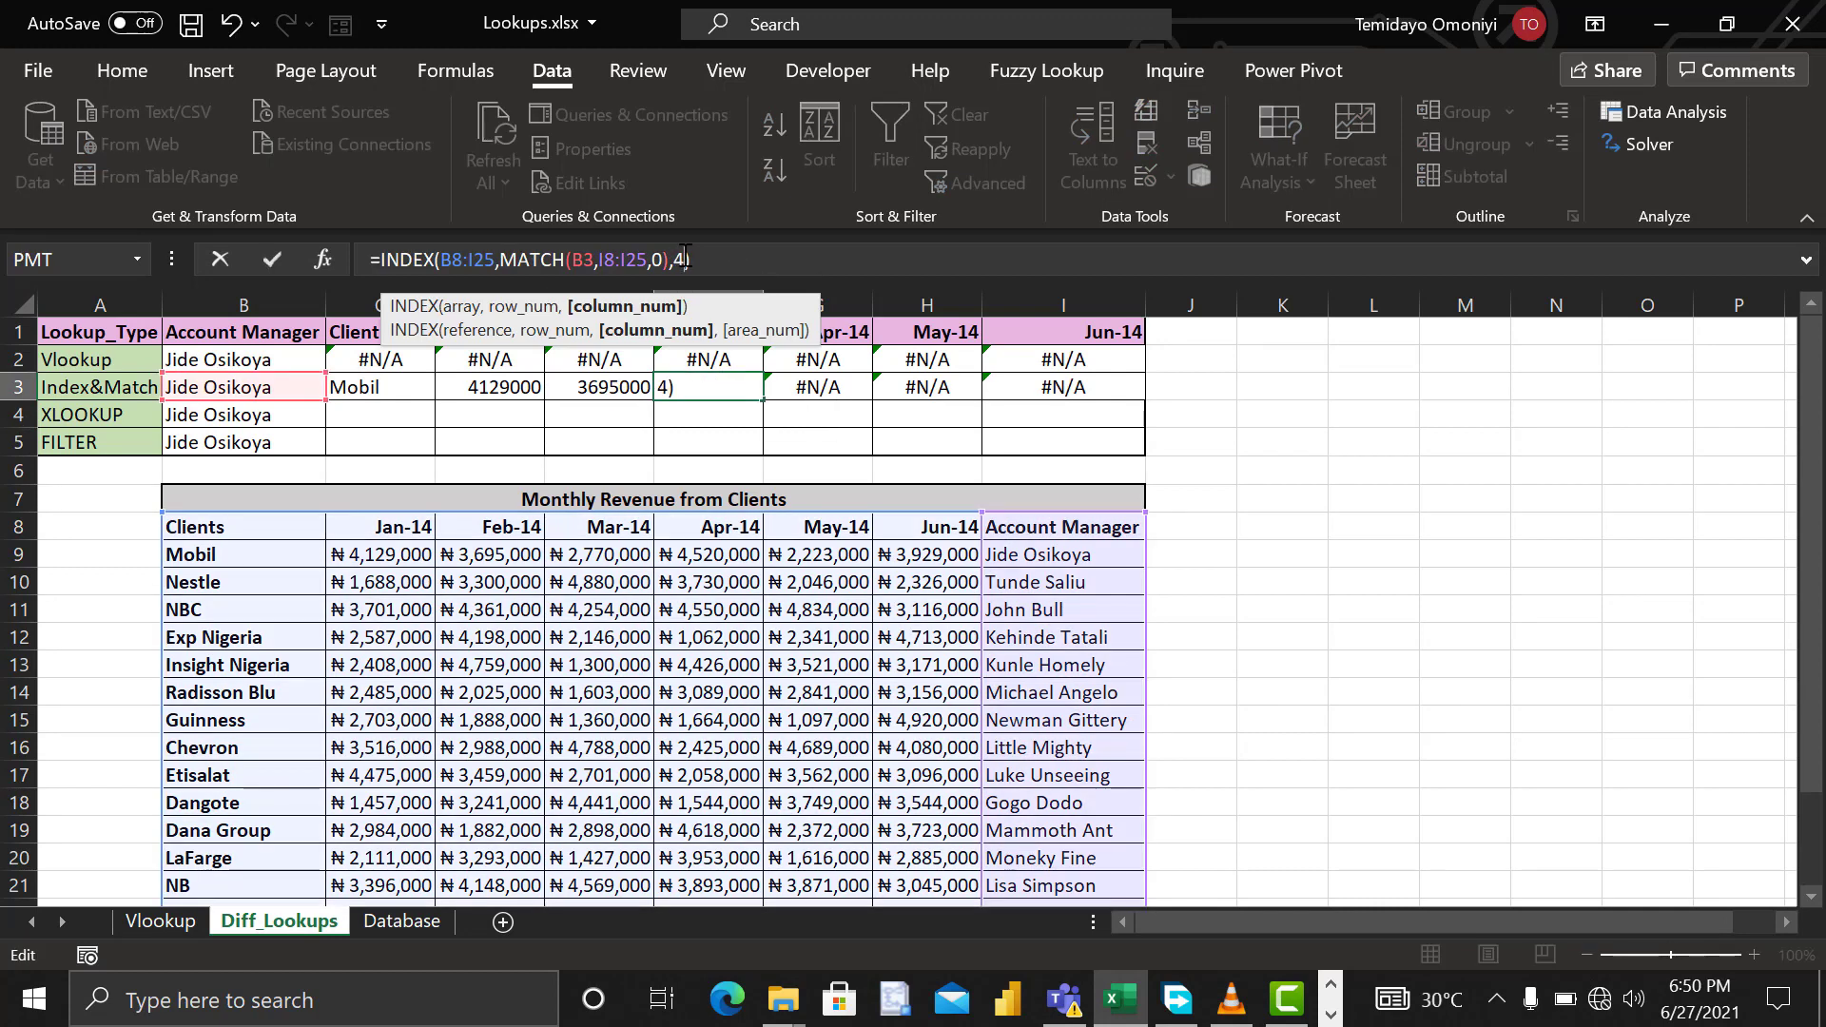
key("Return")
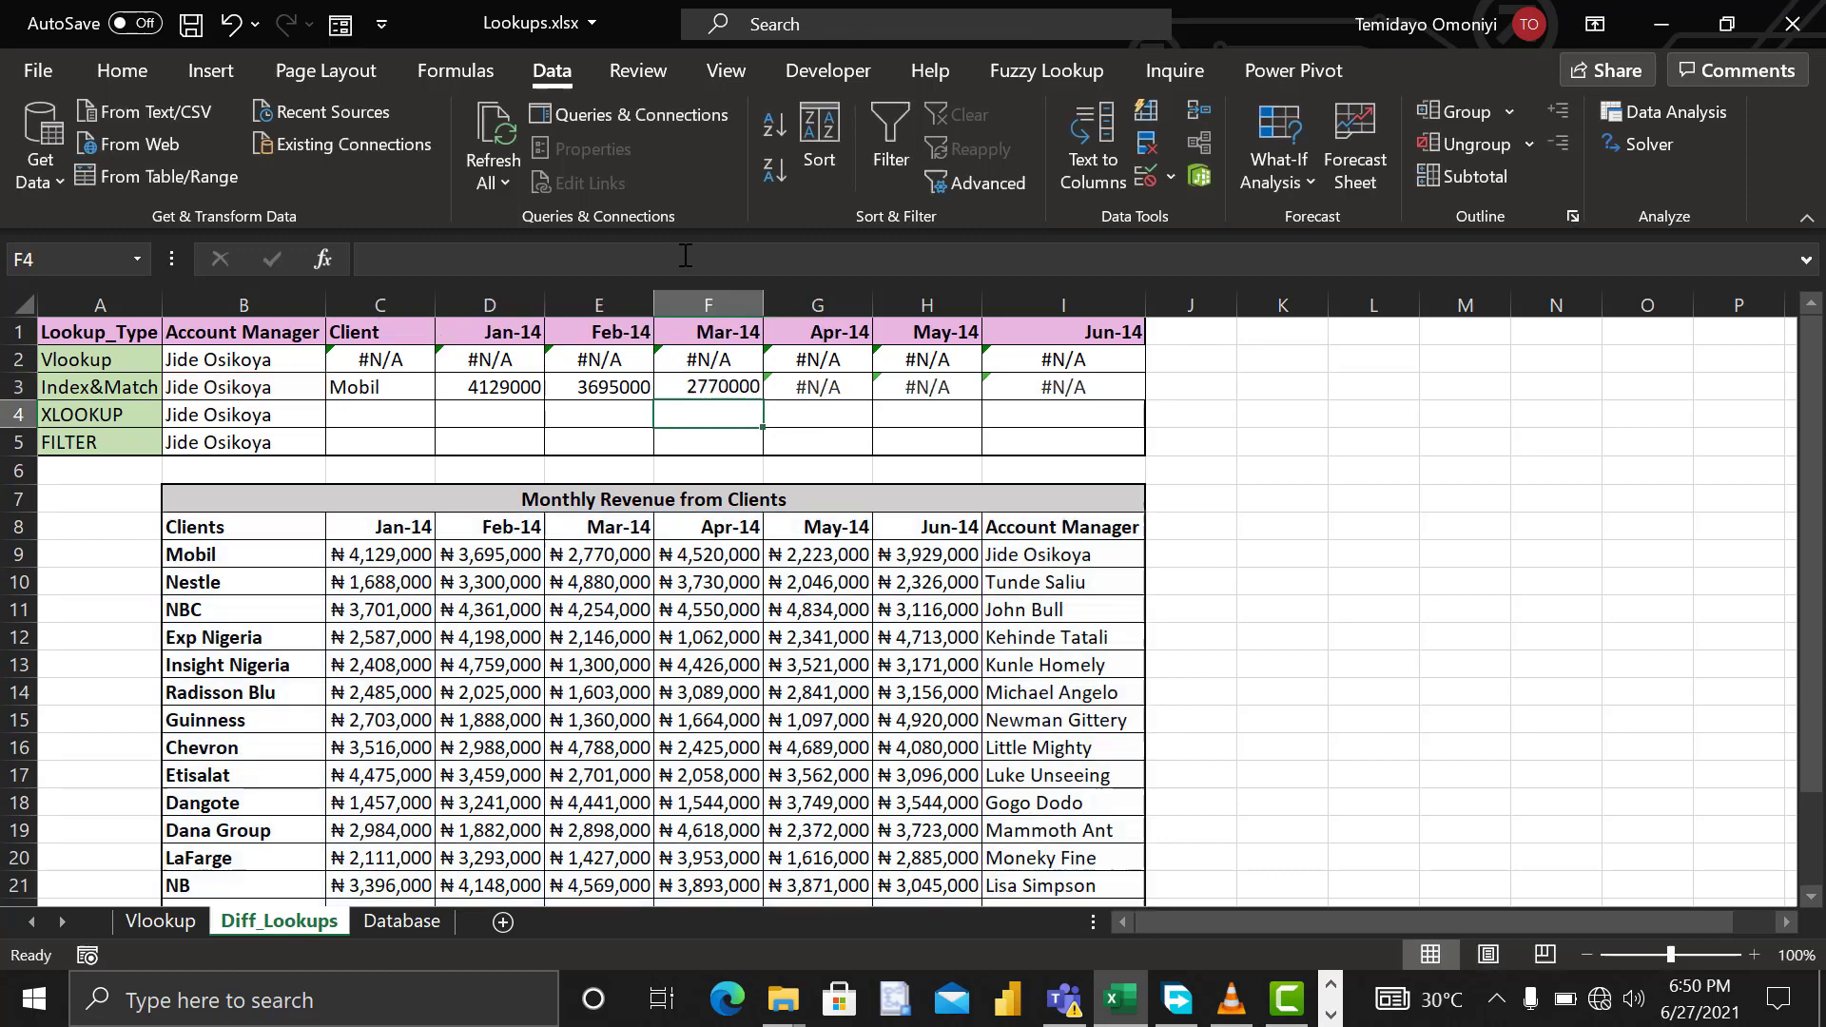
Step: Paste the copied INDEX/MATCH formula into G3 and set its column number to 5
left_click(820, 383)
key("ctrl+v")
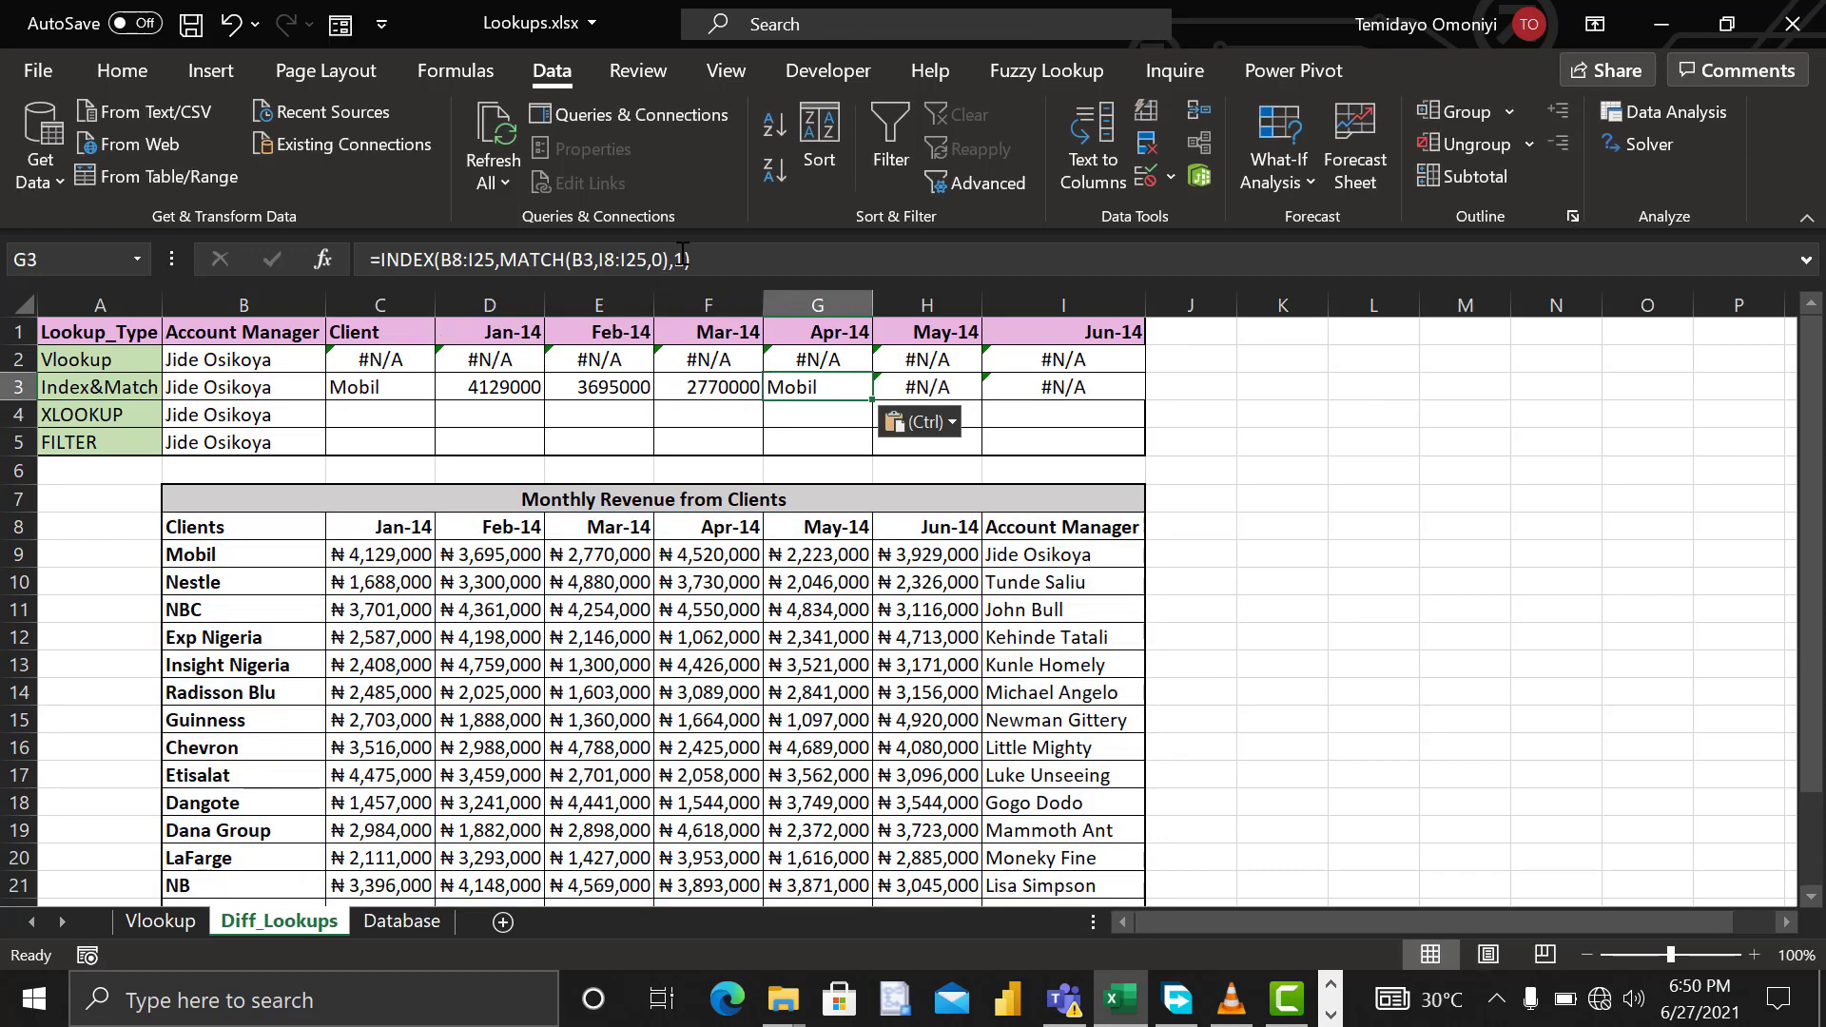
left_click(683, 258)
key("BackSpace")
type("5")
key("Return")
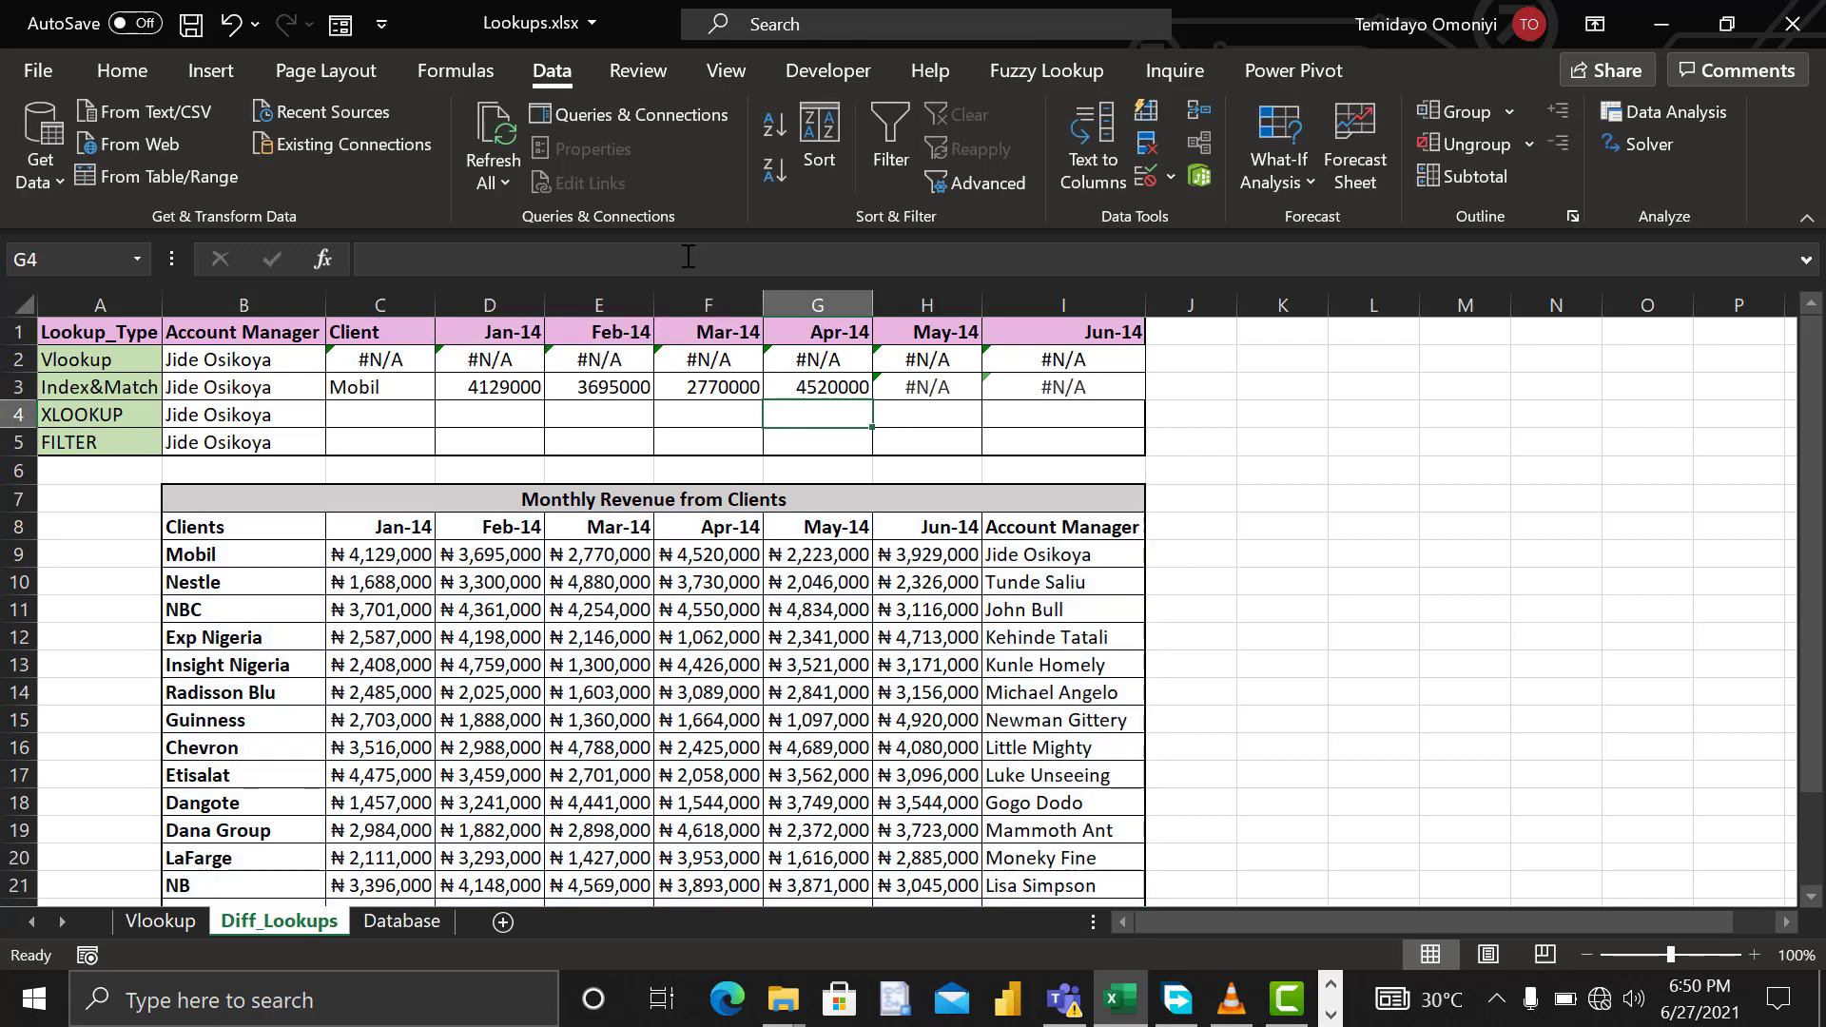
Step: Replace the H3 formula with the copied INDEX/MATCH text and set its column number to 6
left_click(910, 385)
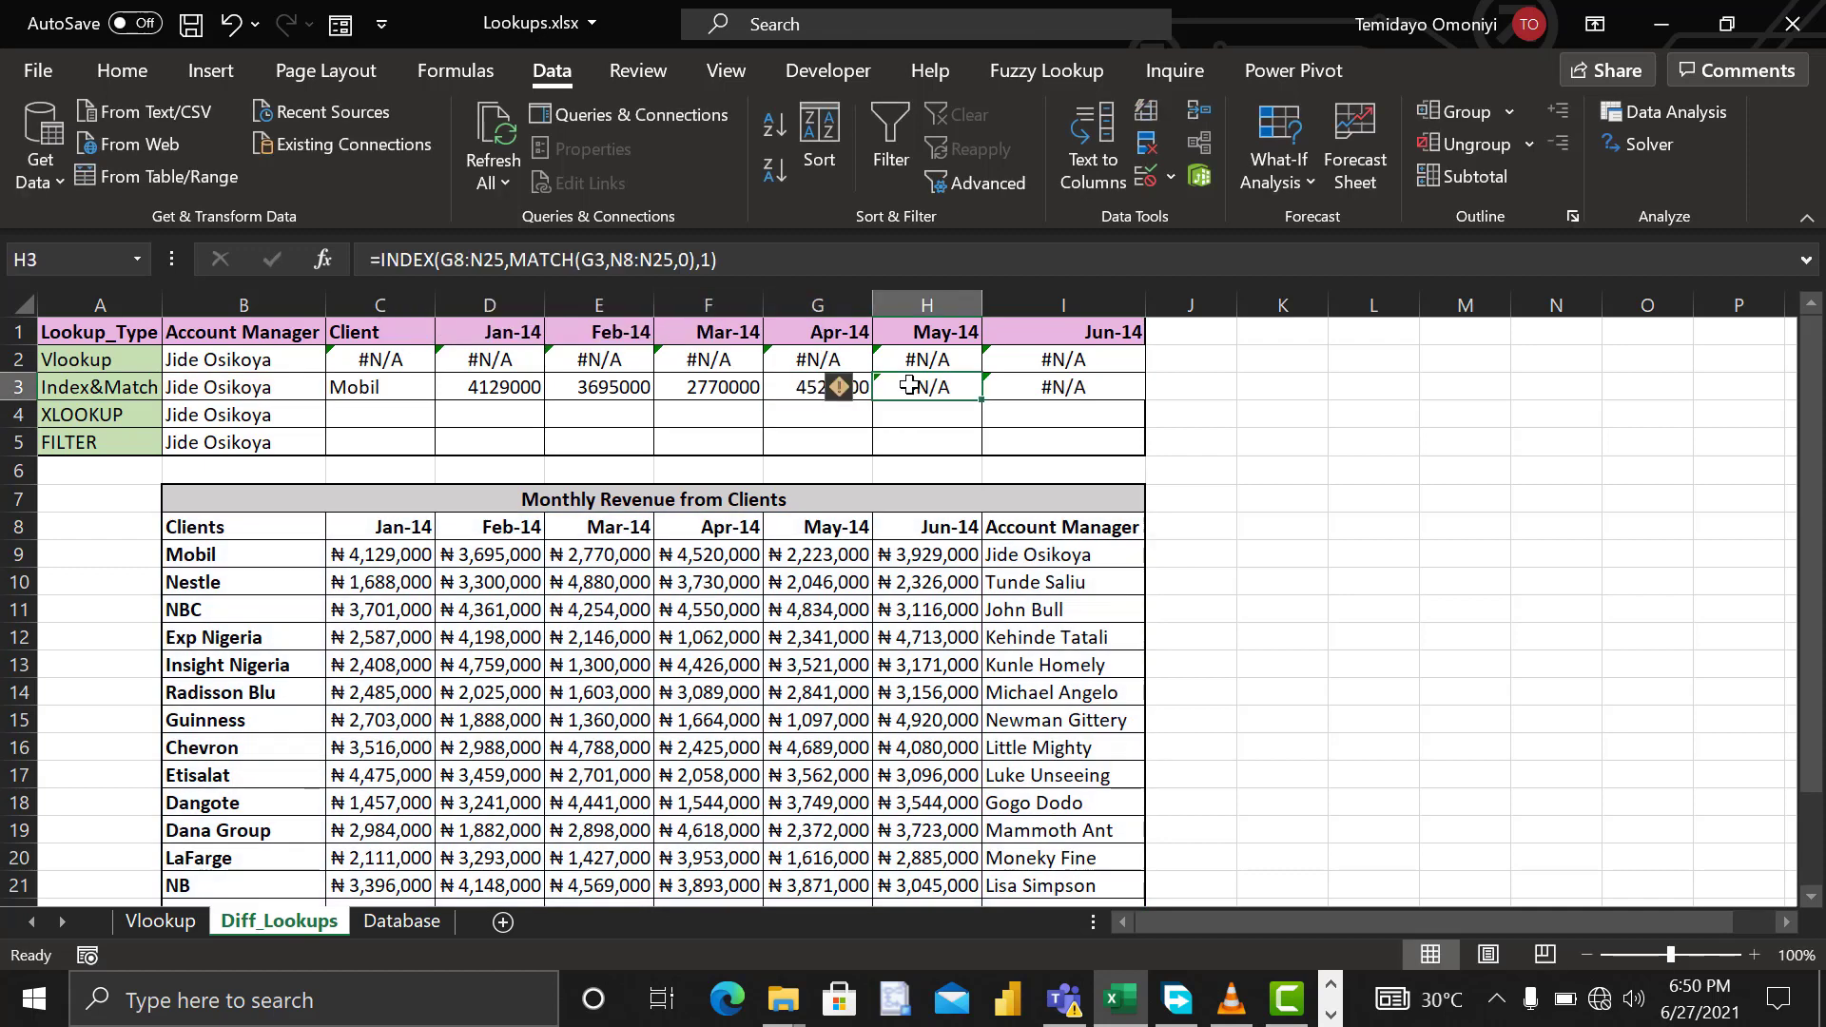
type("=INDEX(B8:I25,MATCH(B3,I8:I25,0),1)")
left_click(685, 259)
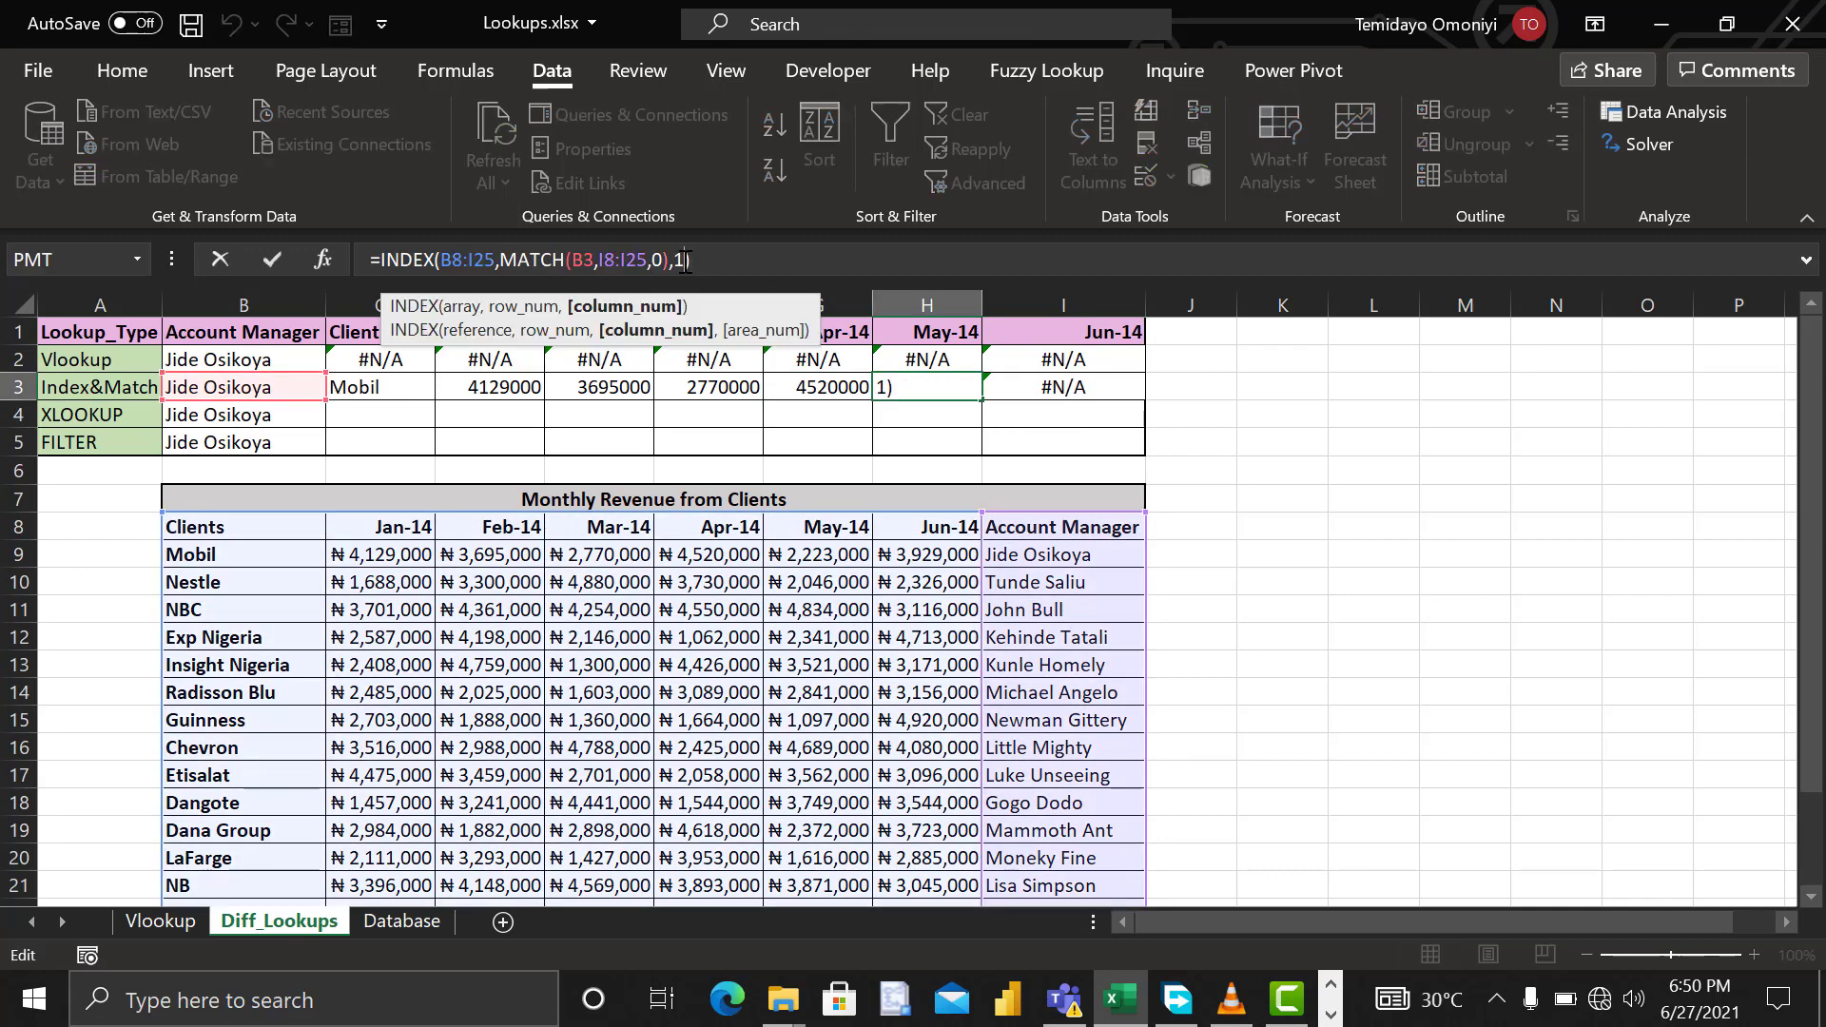
key("BackSpace")
type("6")
key("Return")
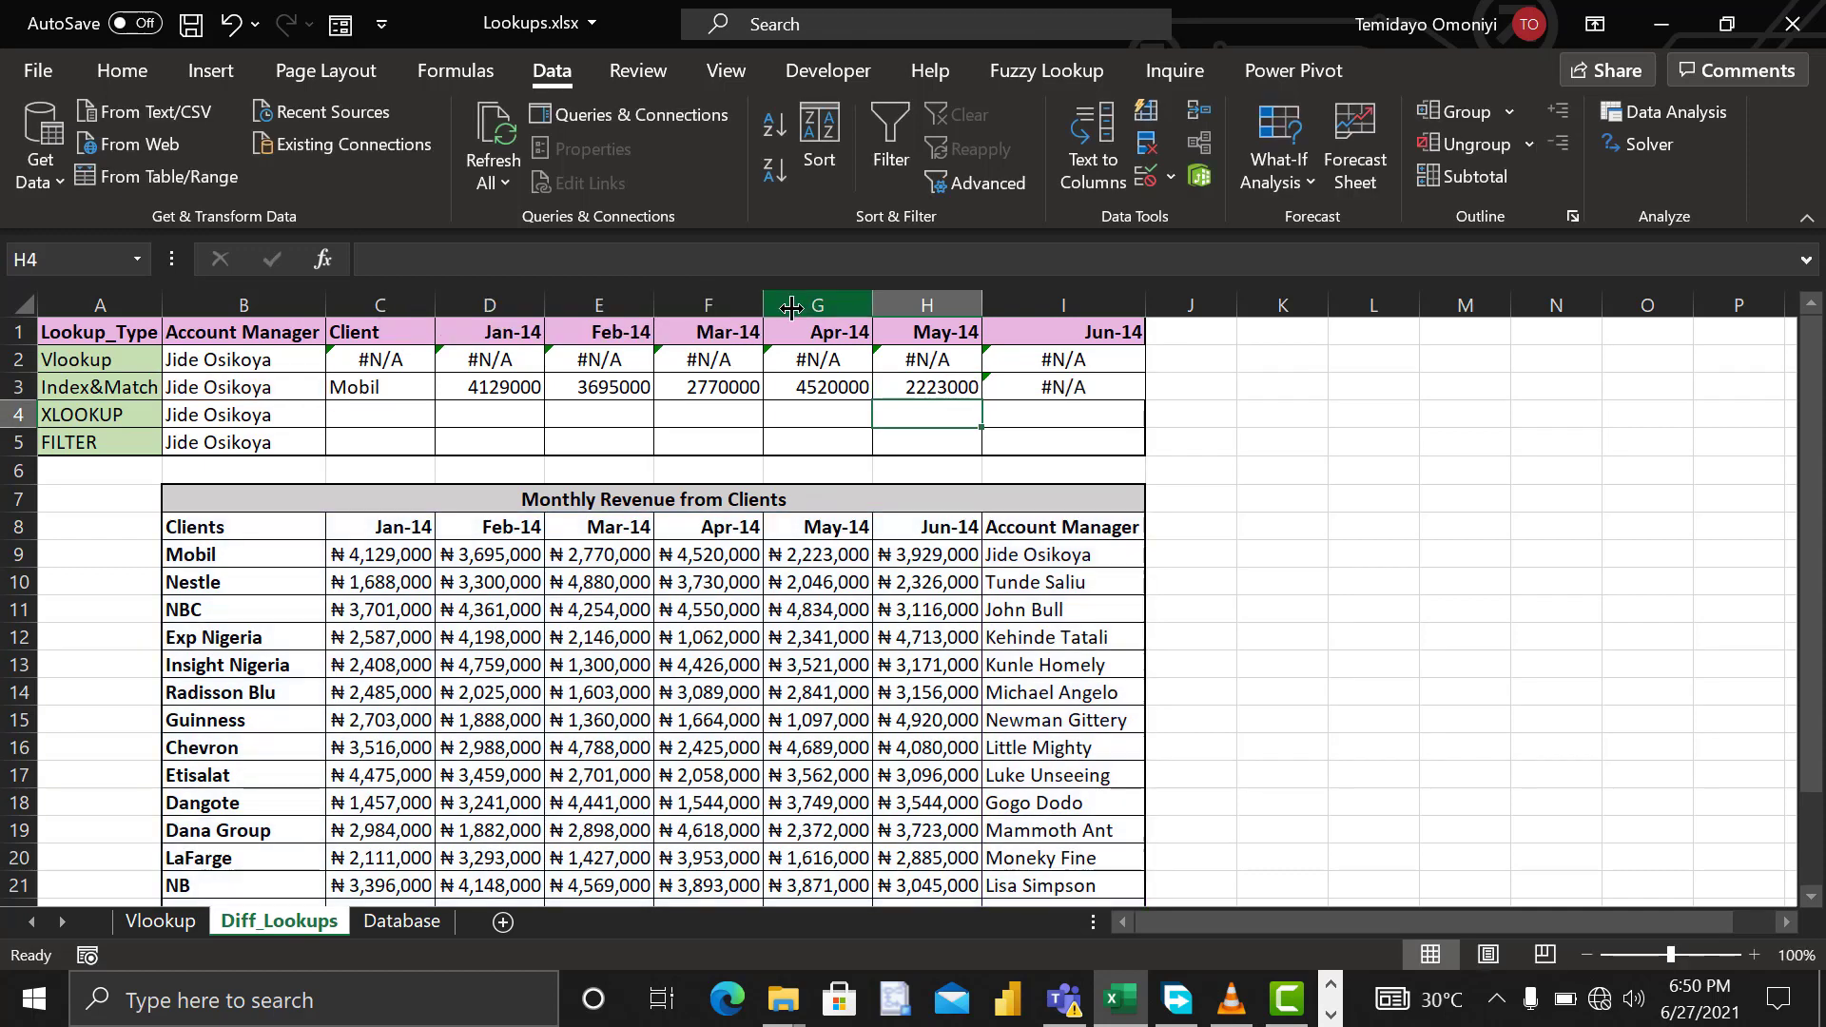
Step: Change the column number in the existing I3 formula to 7
left_click(1027, 387)
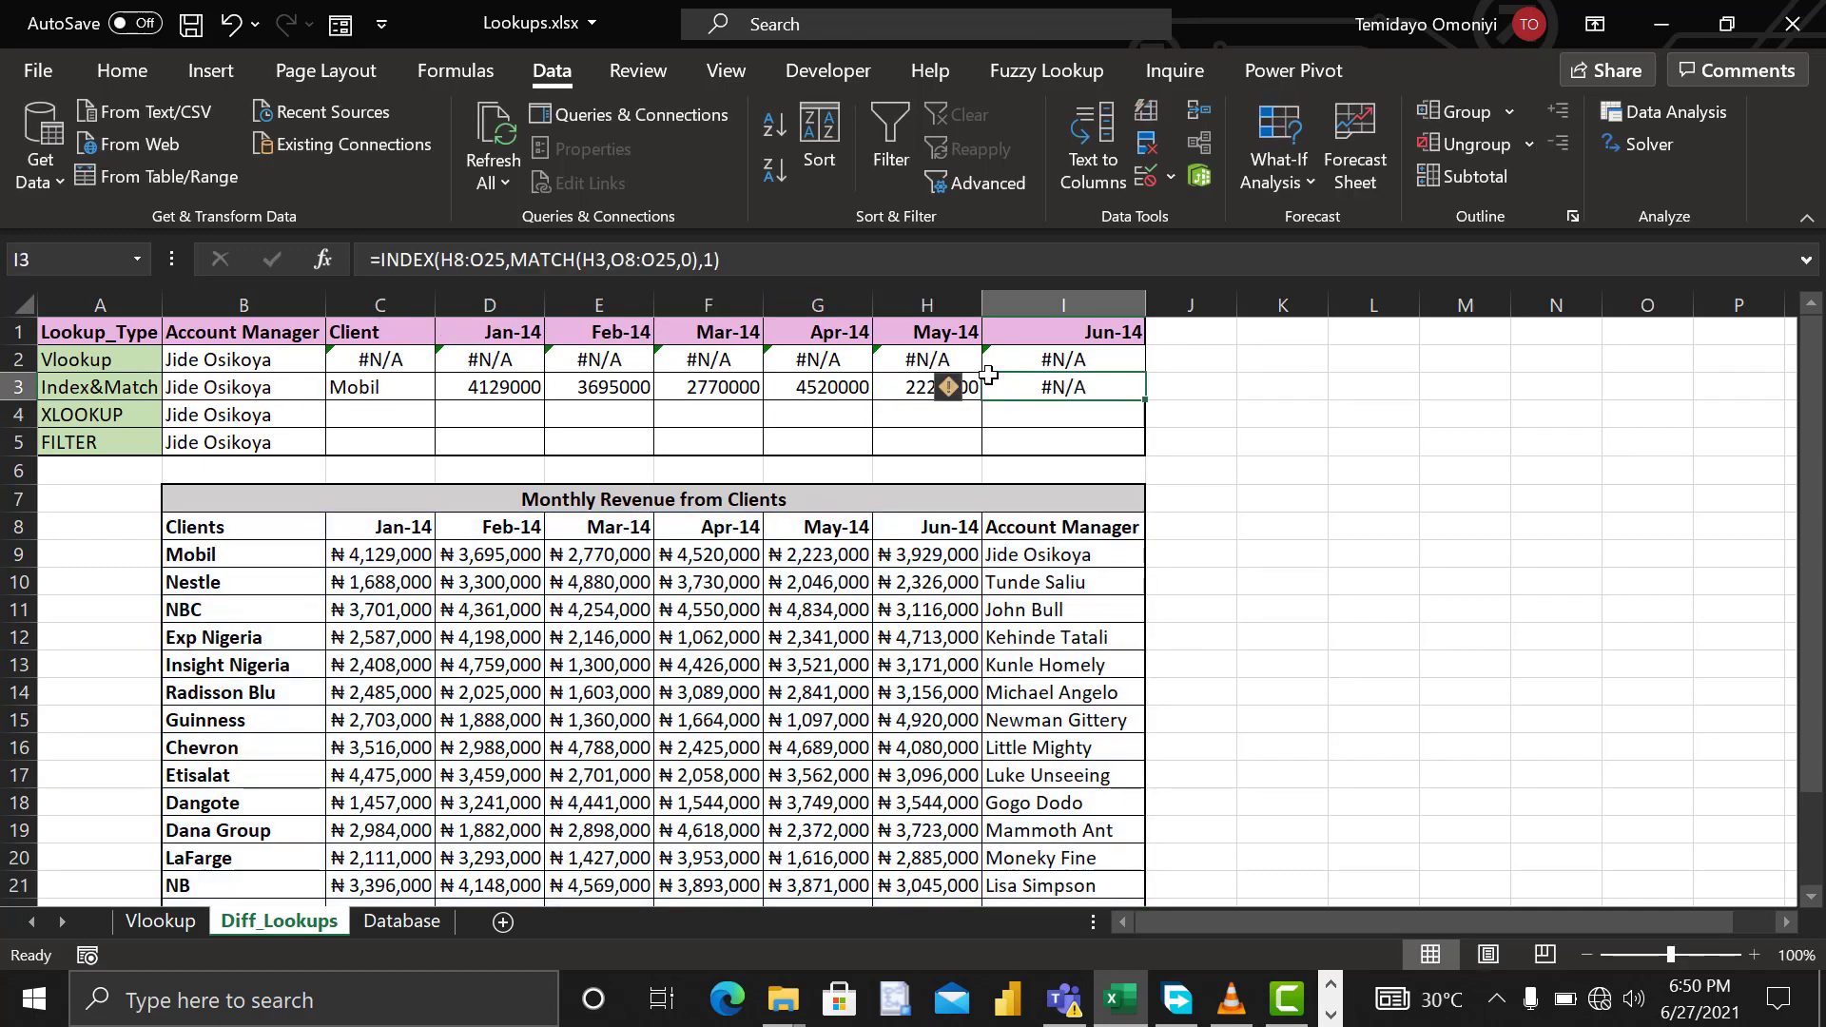
left_click(713, 259)
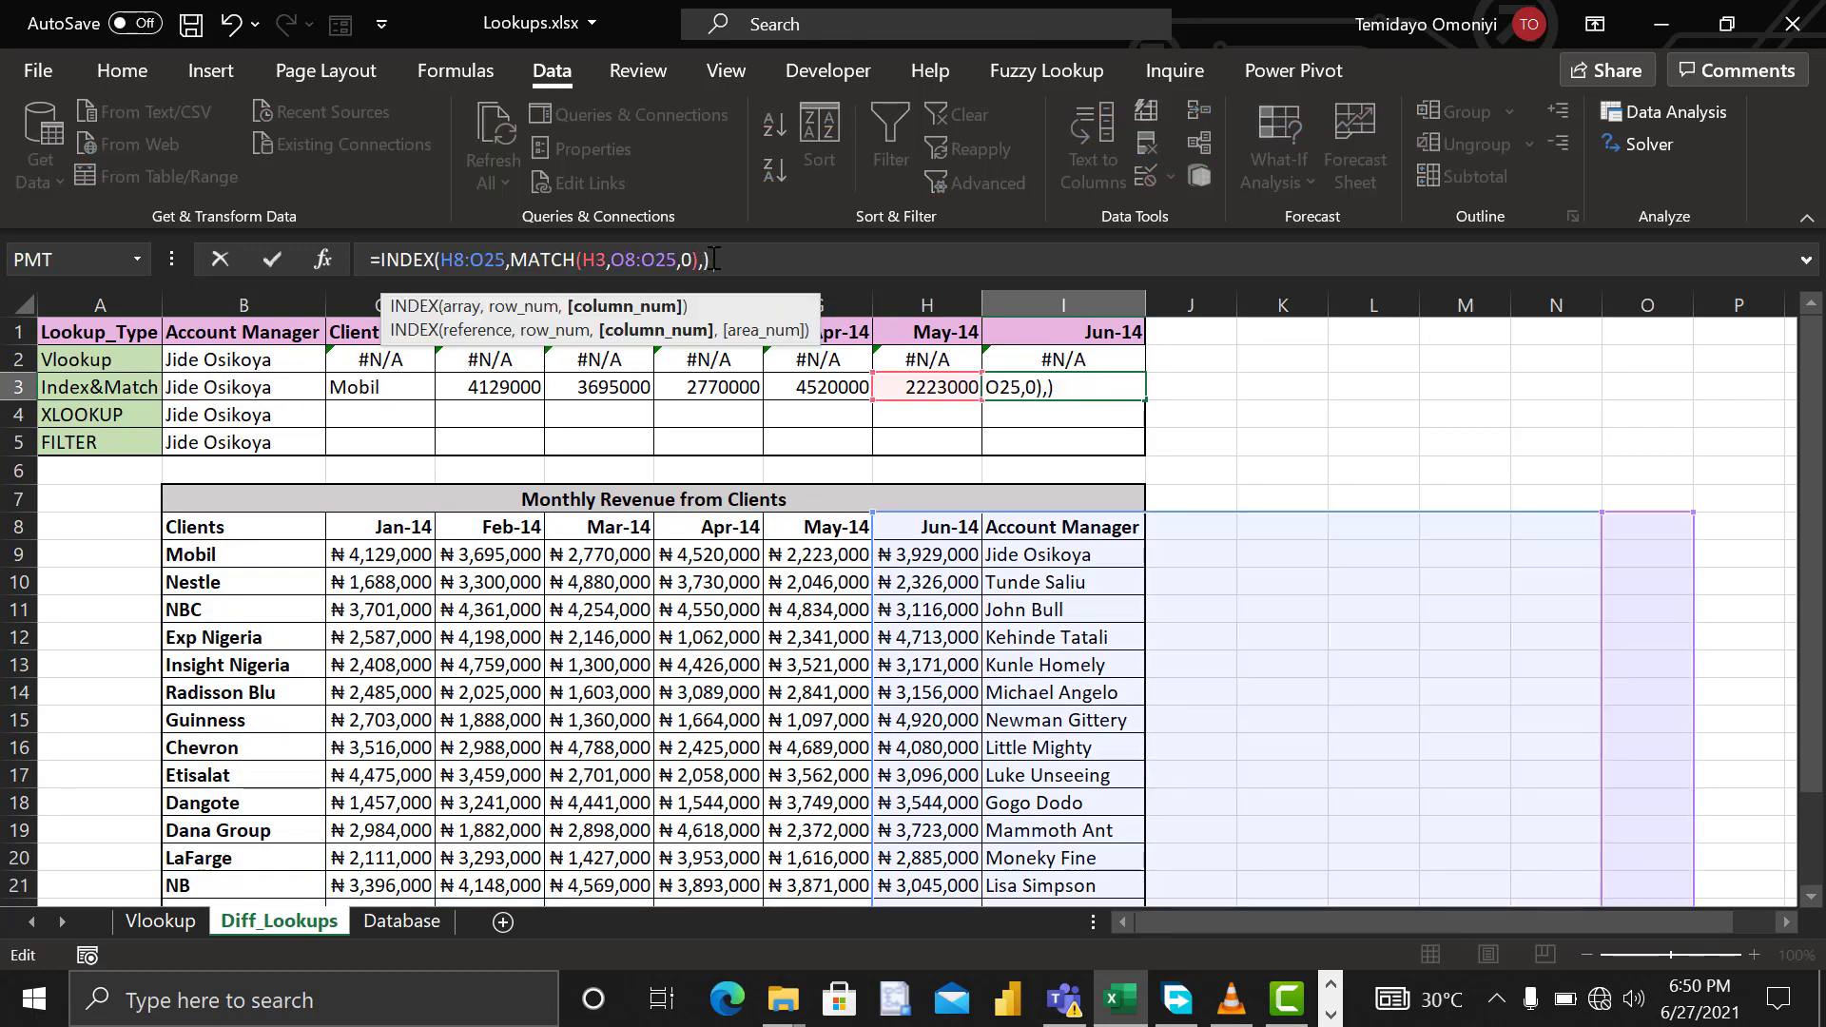
key("Return")
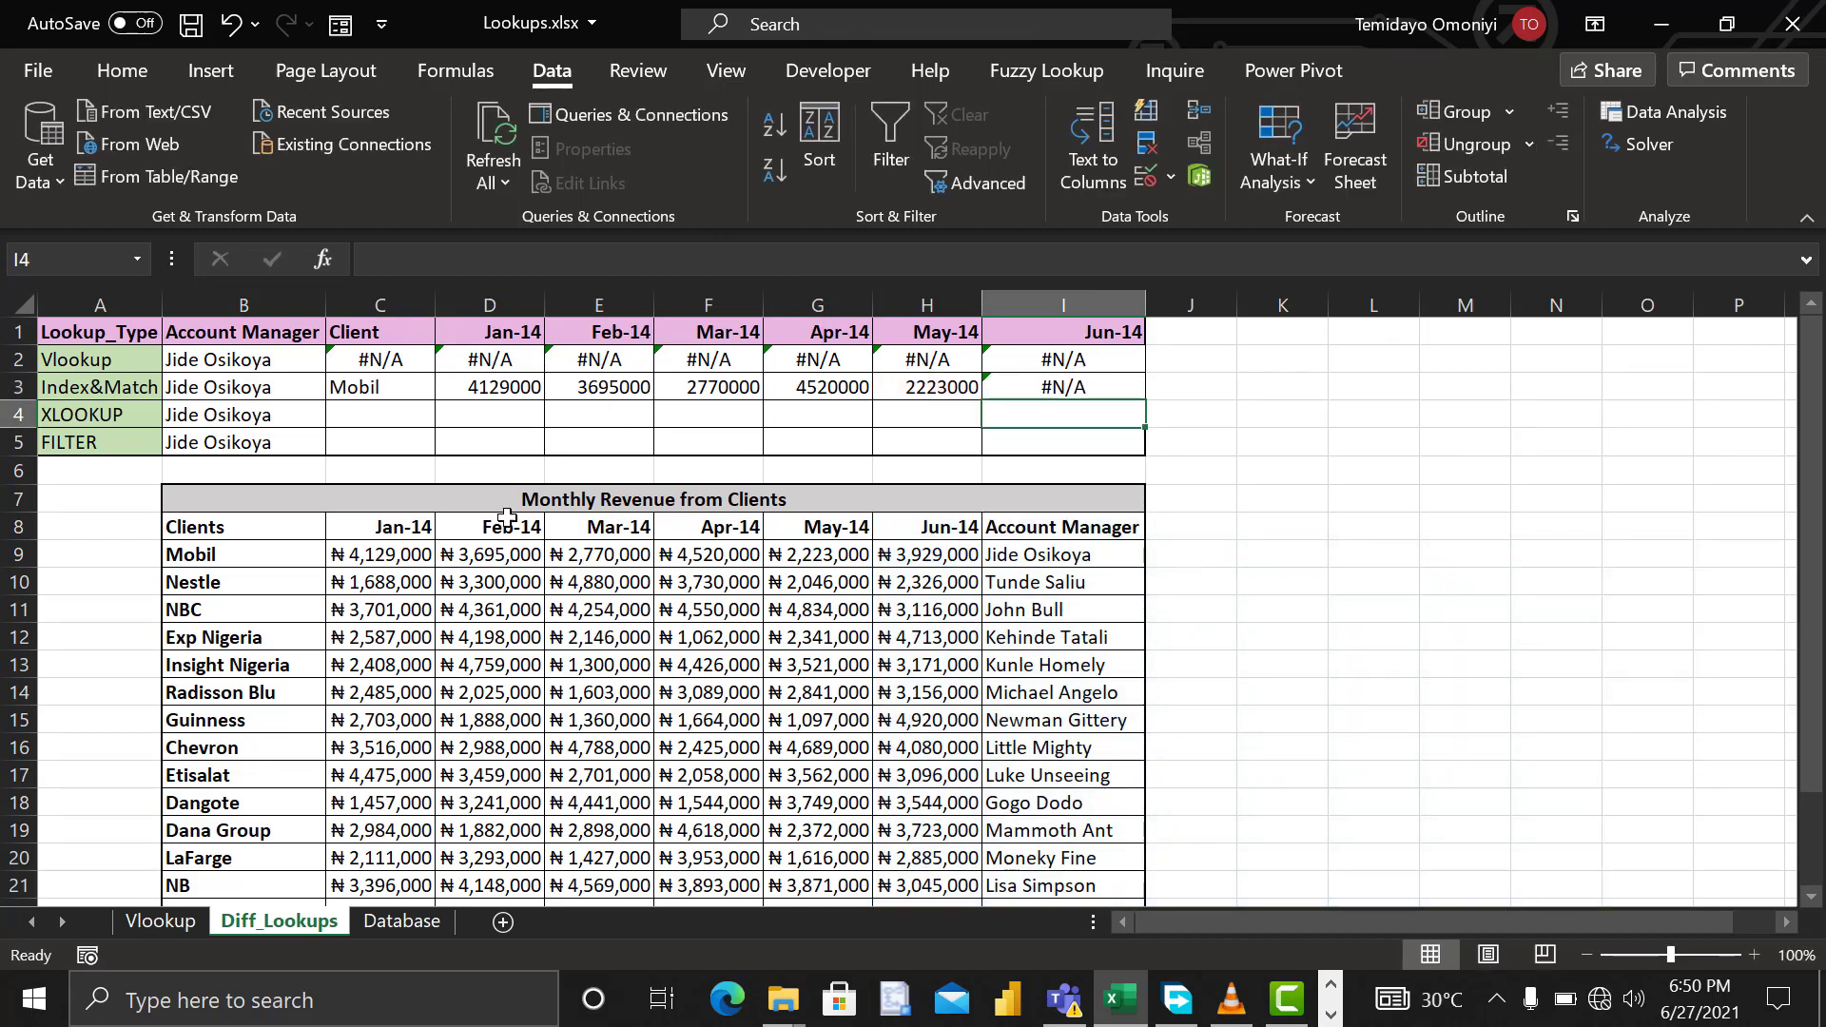
Step: Copy the currency formatting of C10 onto the Index&Match revenue cells D3:I3 with Format Painter
left_click(391, 581)
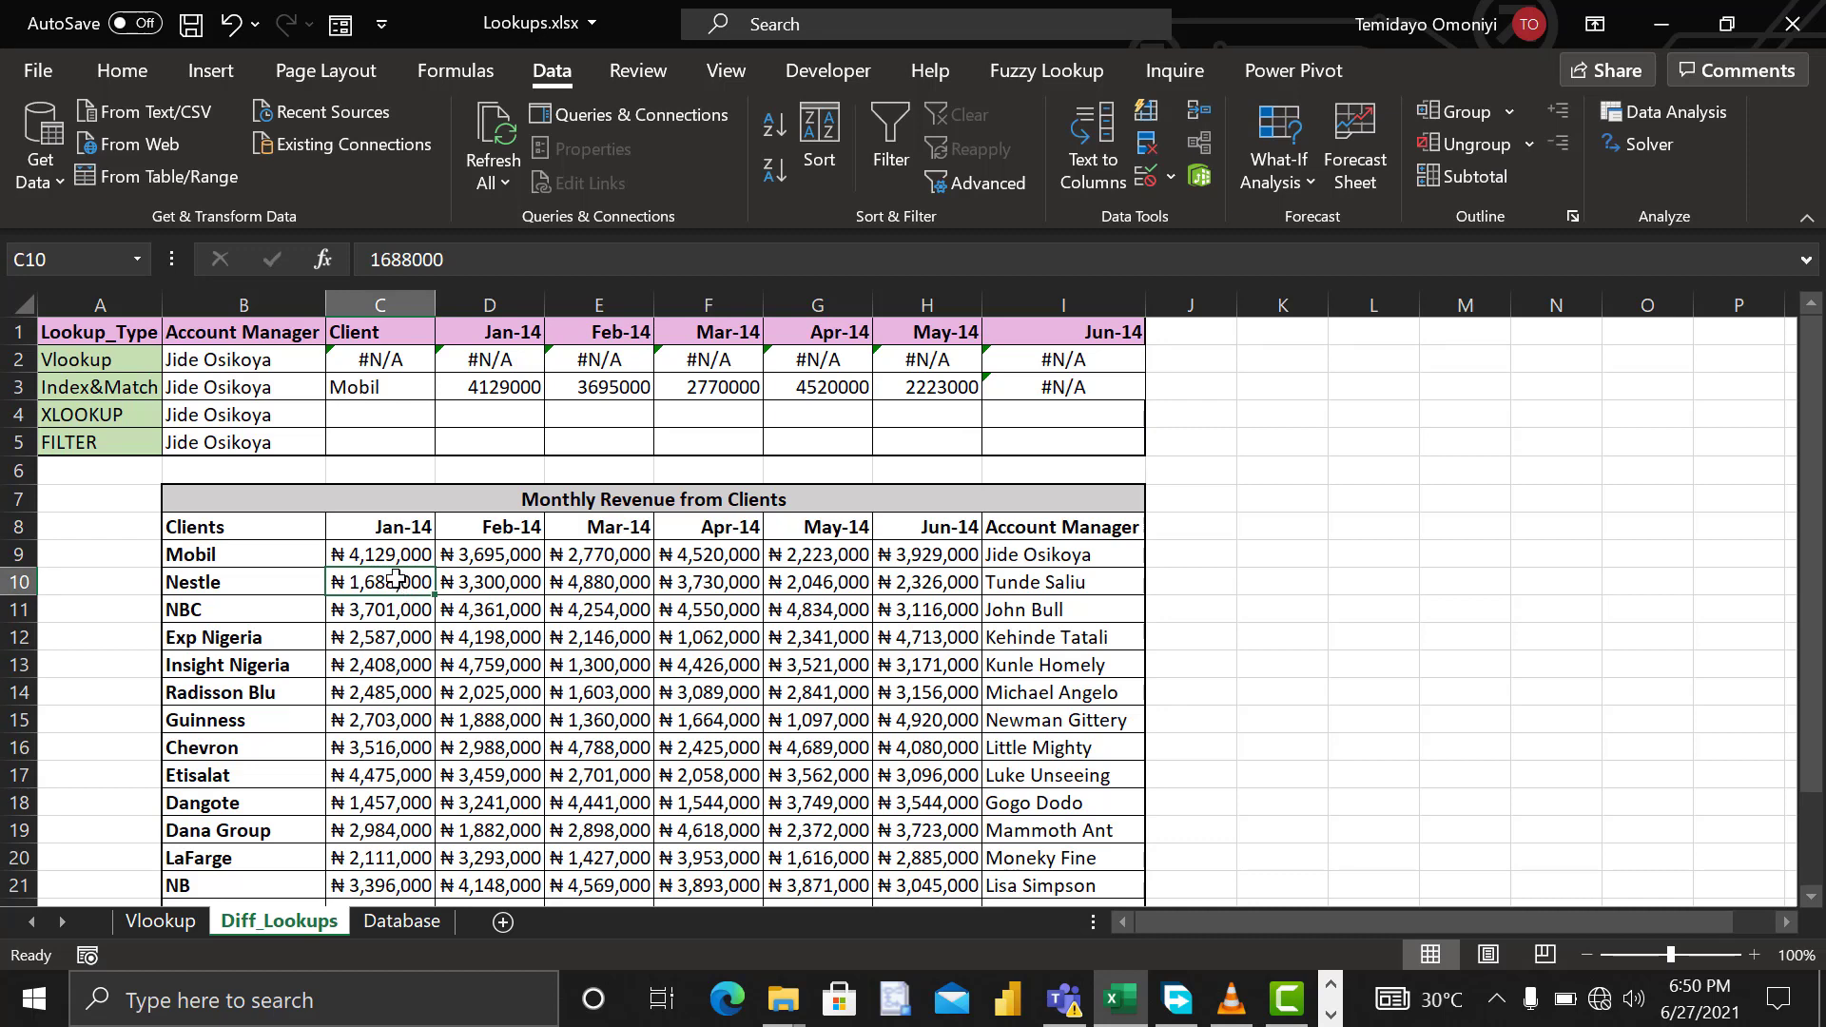
left_click(109, 74)
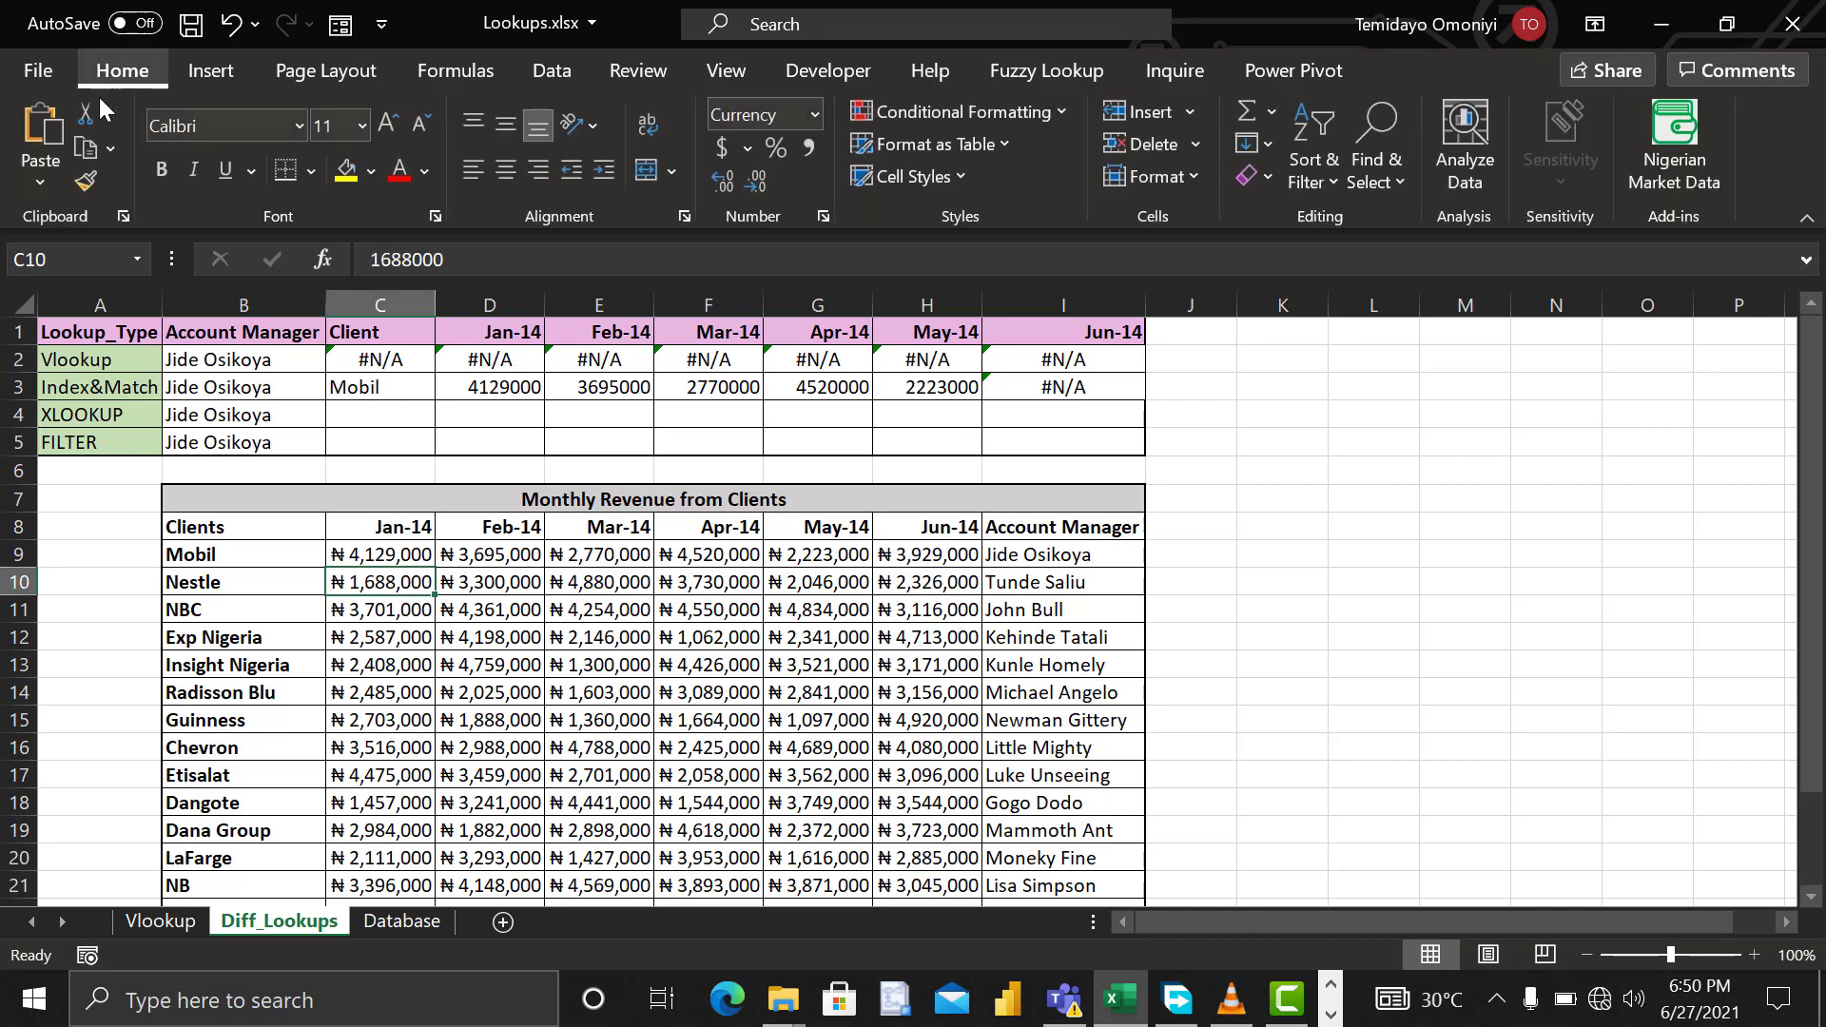
left_click(85, 183)
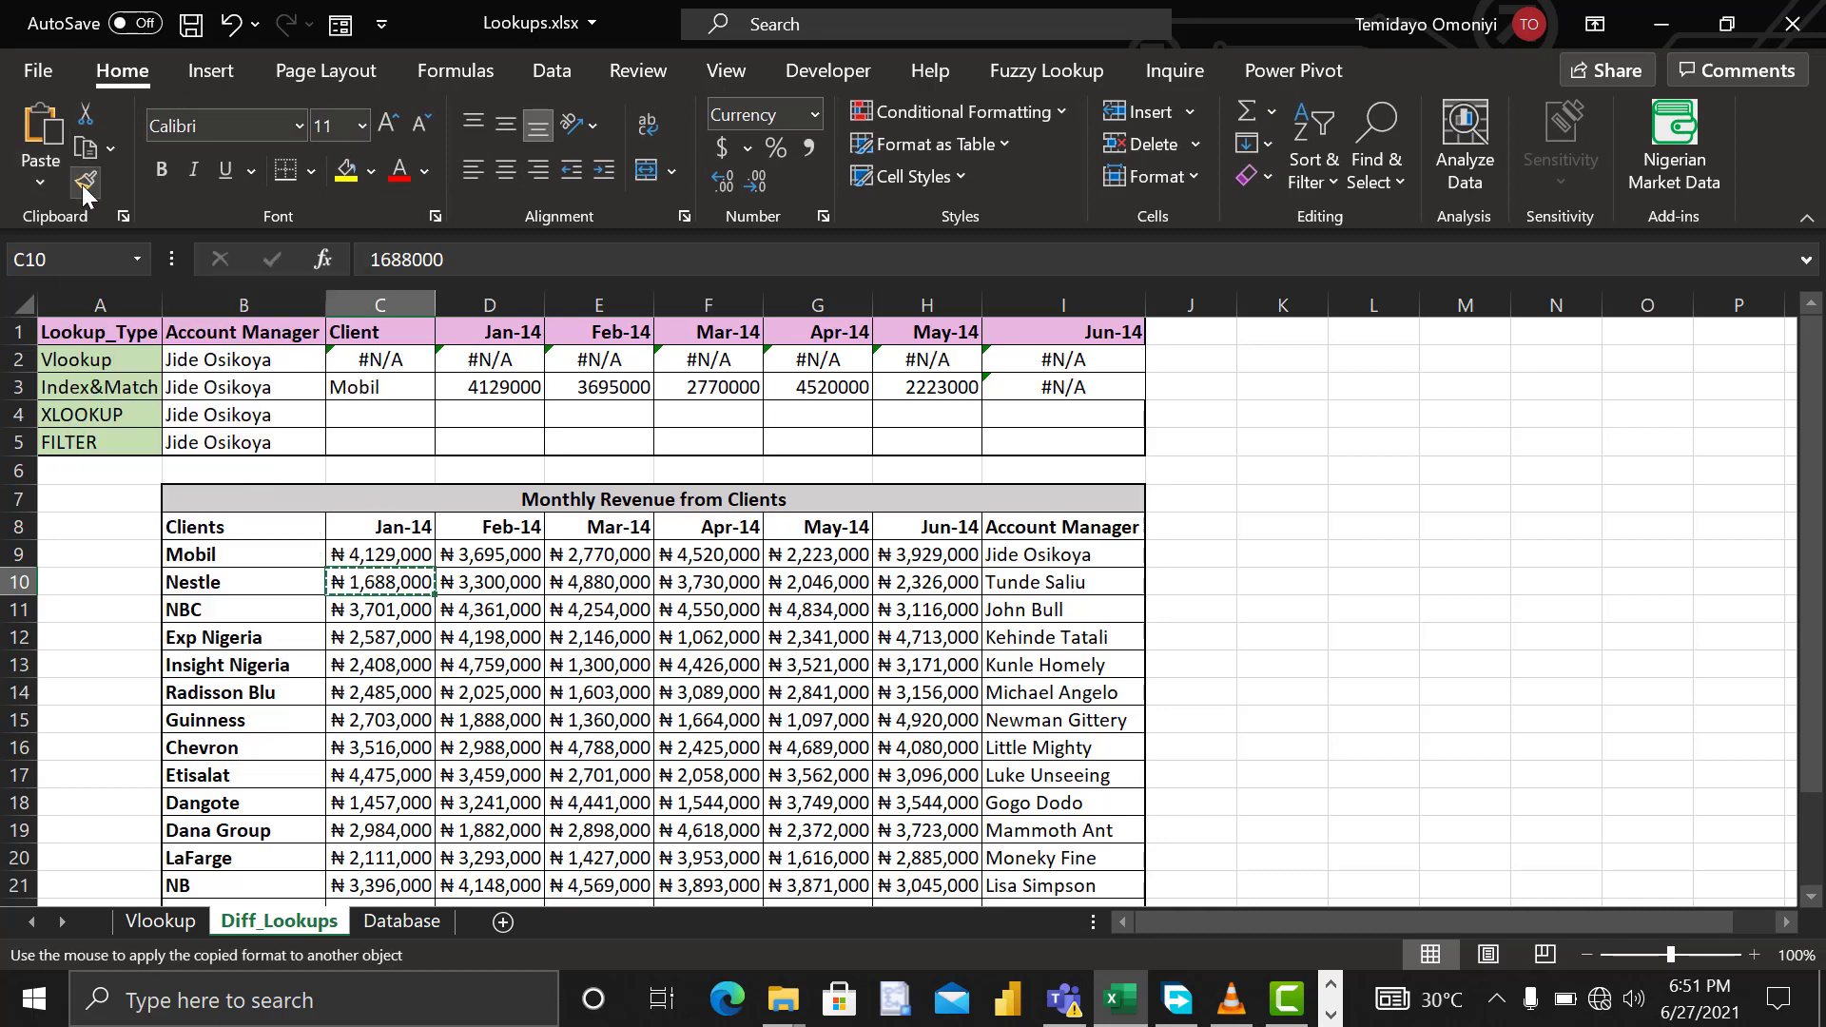
left_click_drag(506, 387, 1027, 383)
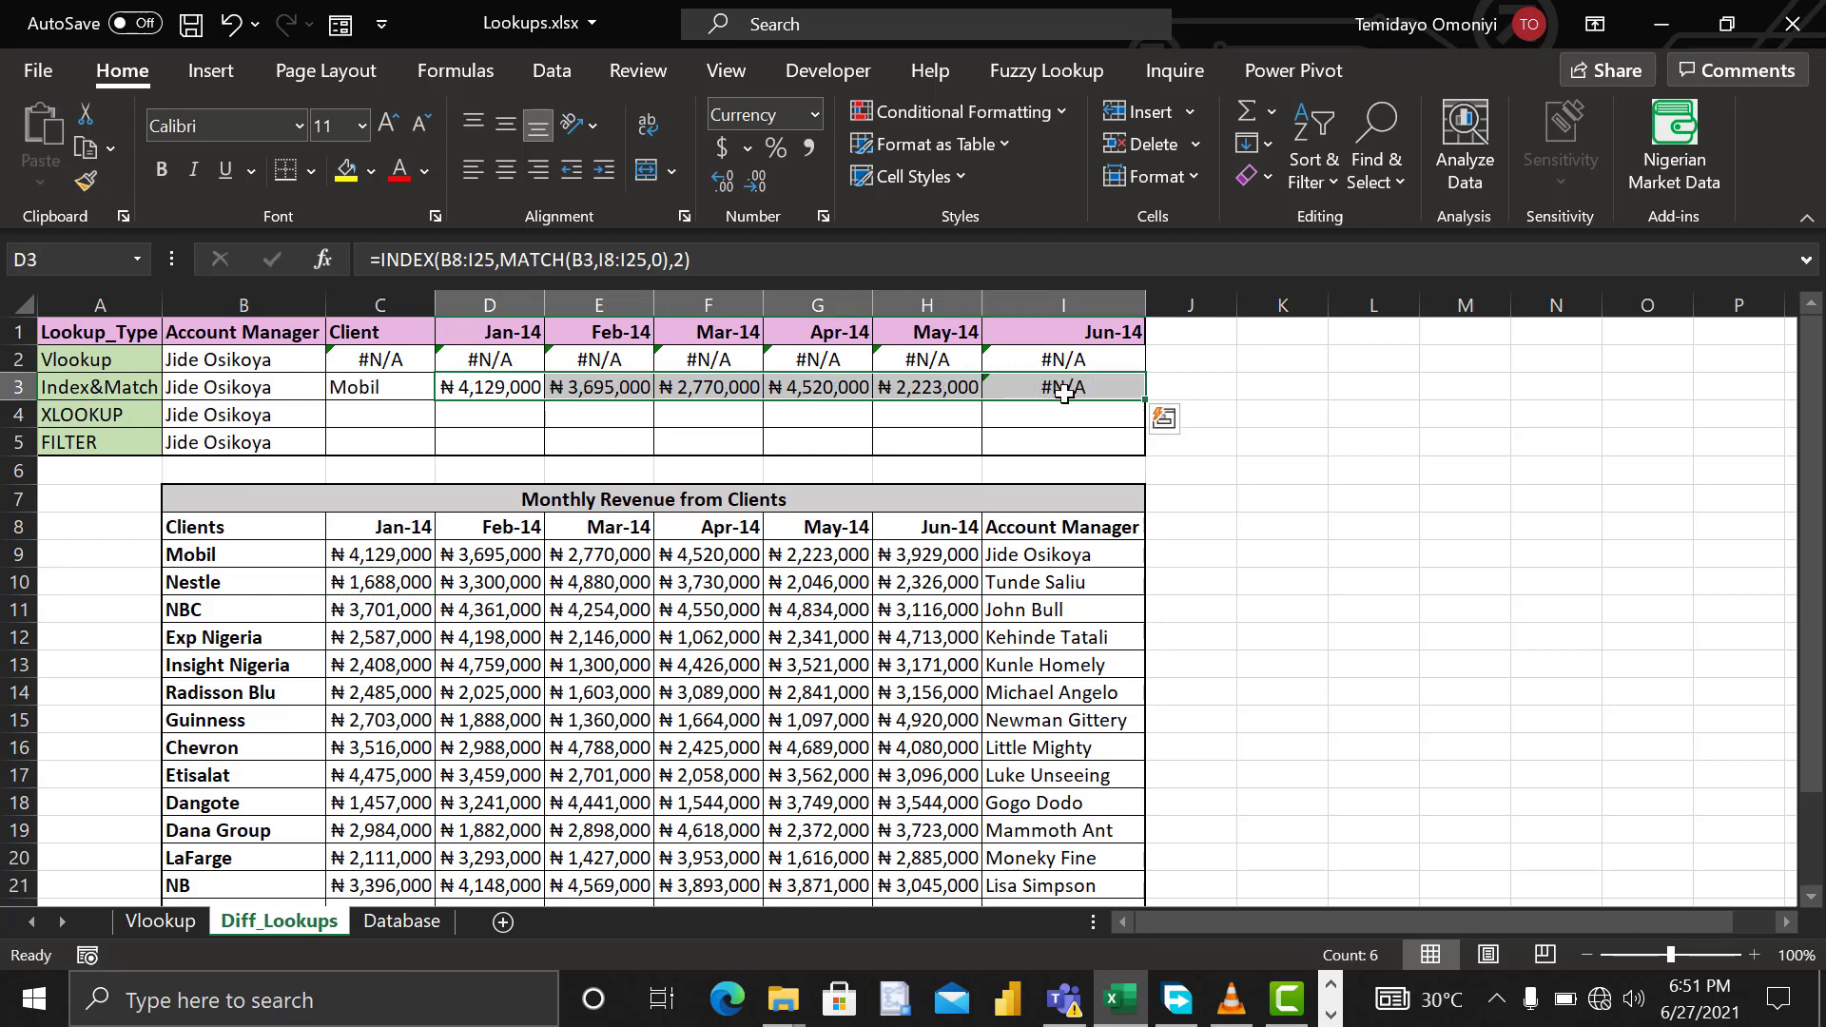
Step: Erase the whole Jun-14 formula in I3, which references the wrong ranges
left_click(1055, 386)
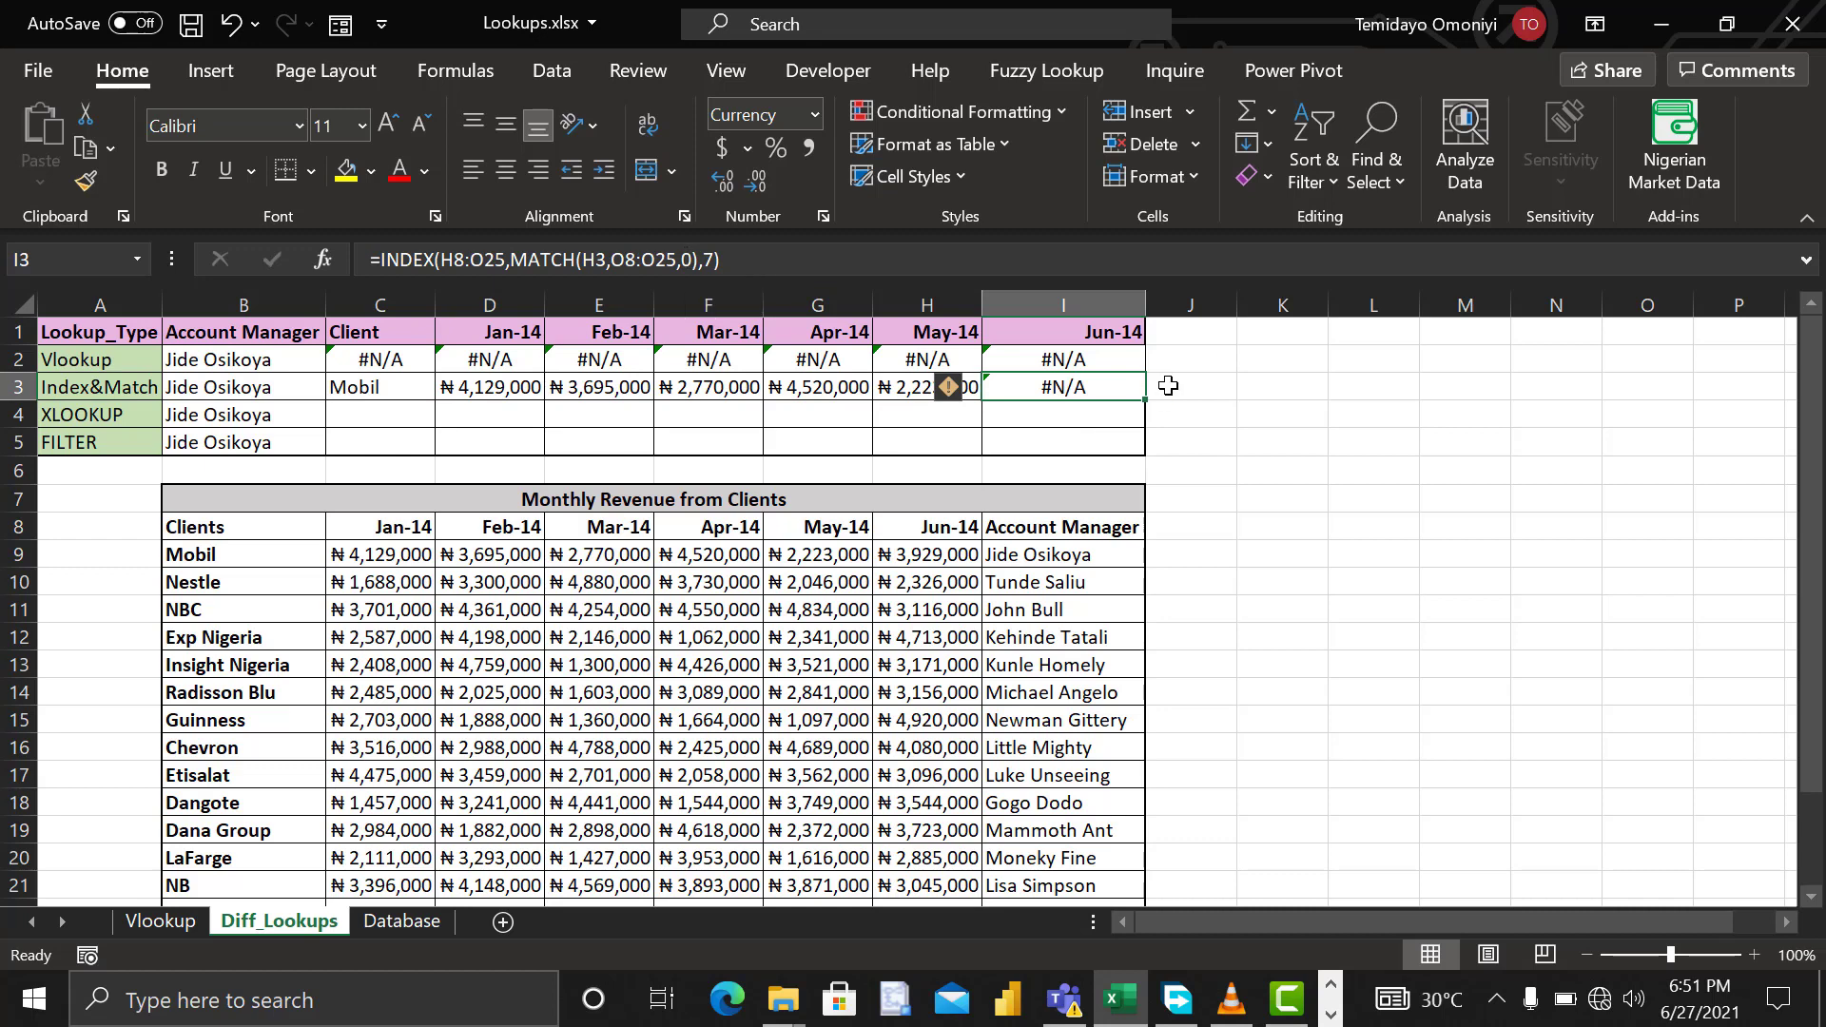
left_click(384, 259)
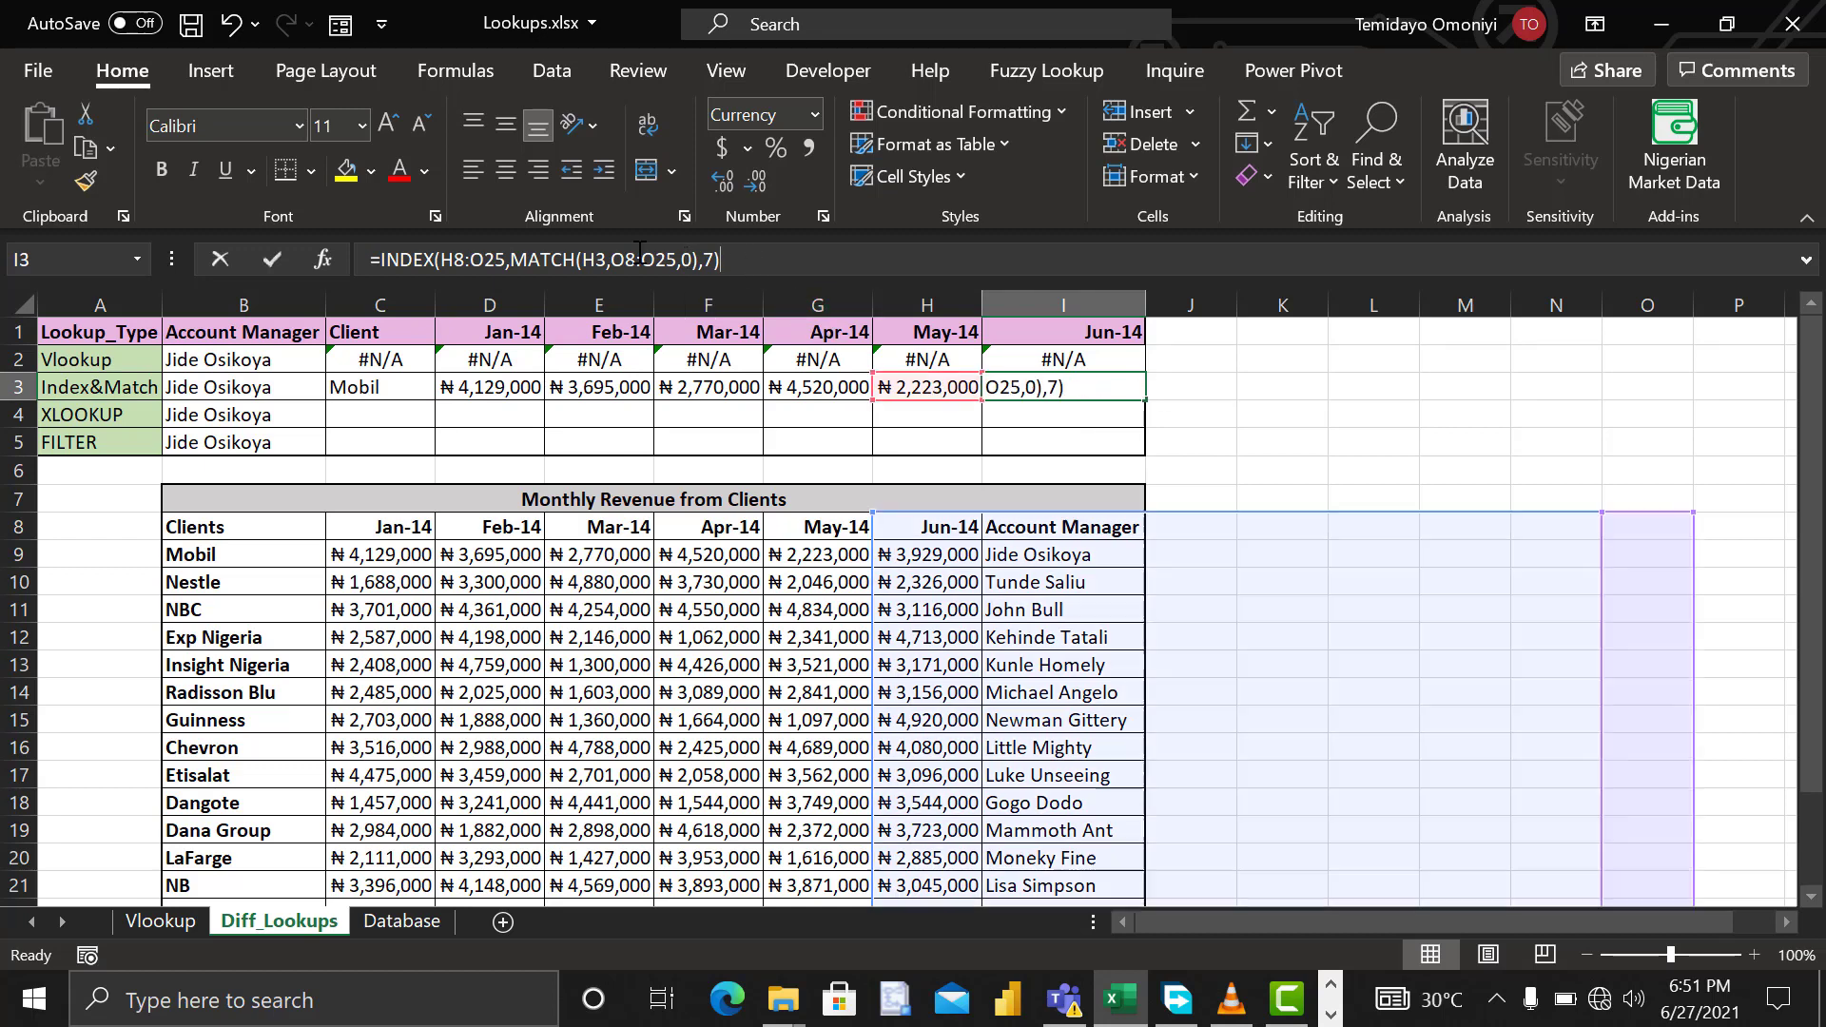
left_click(354, 260)
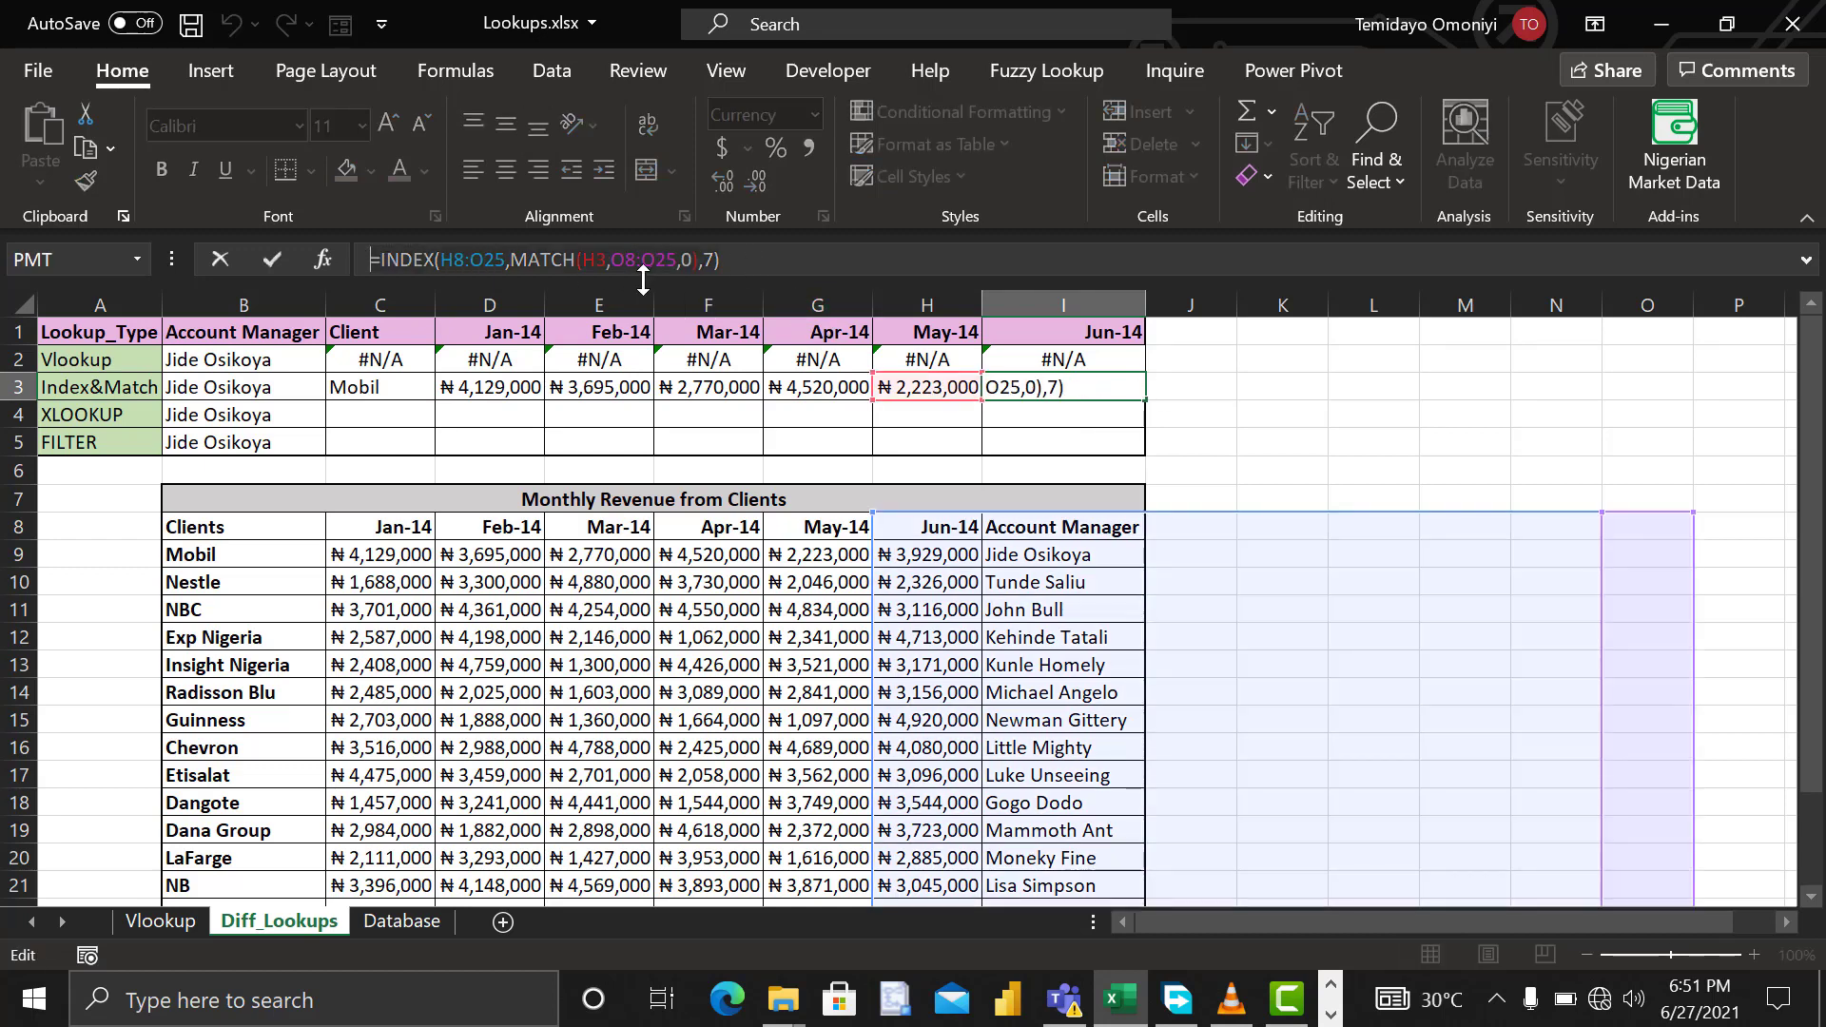
left_click(712, 261)
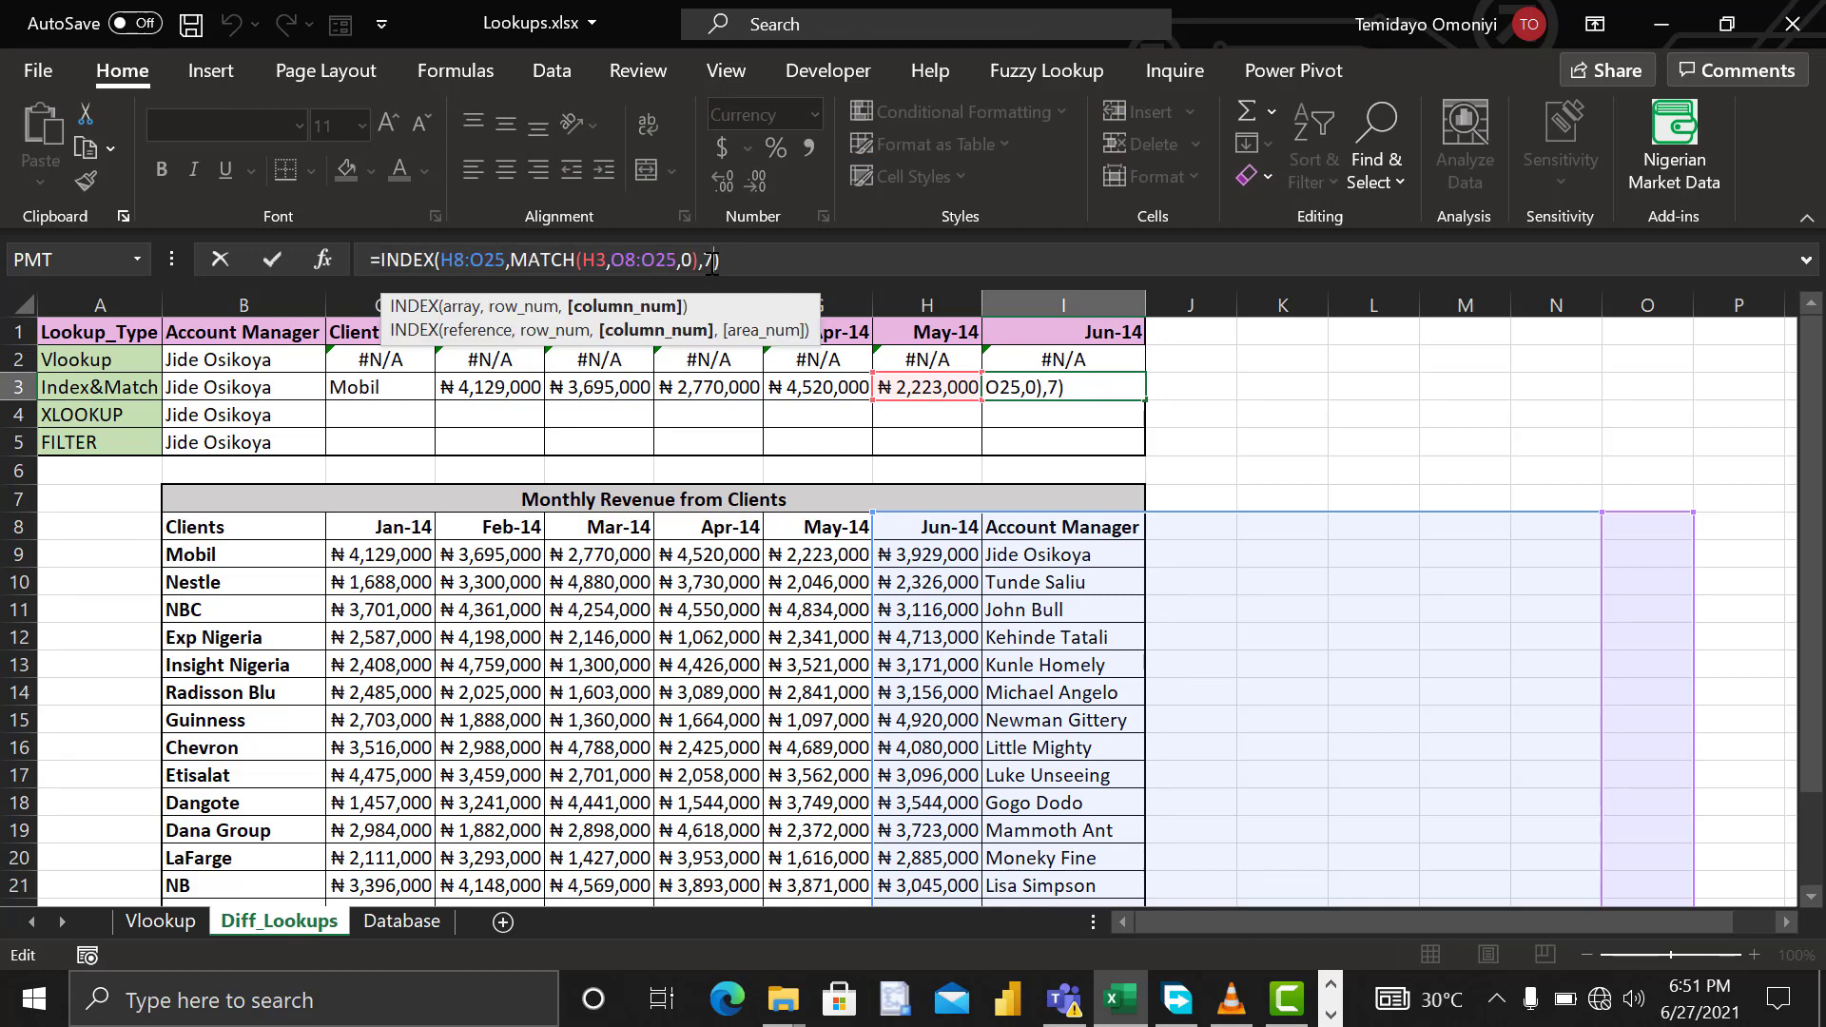
key("End")
key("BackSpace")
key("BackSpace")
key("BackSpace")
key("BackSpace")
key("BackSpace")
key("BackSpace")
key("BackSpace")
key("BackSpace")
key("BackSpace")
key("BackSpace")
key("BackSpace")
key("BackSpace")
key("BackSpace")
key("BackSpace")
key("BackSpace")
key("BackSpace")
key("BackSpace")
key("BackSpace")
key("BackSpace")
key("BackSpace")
key("BackSpace")
key("BackSpace")
key("BackSpace")
key("BackSpace")
key("BackSpace")
key("BackSpace")
key("BackSpace")
key("BackSpace")
key("BackSpace")
key("BackSpace")
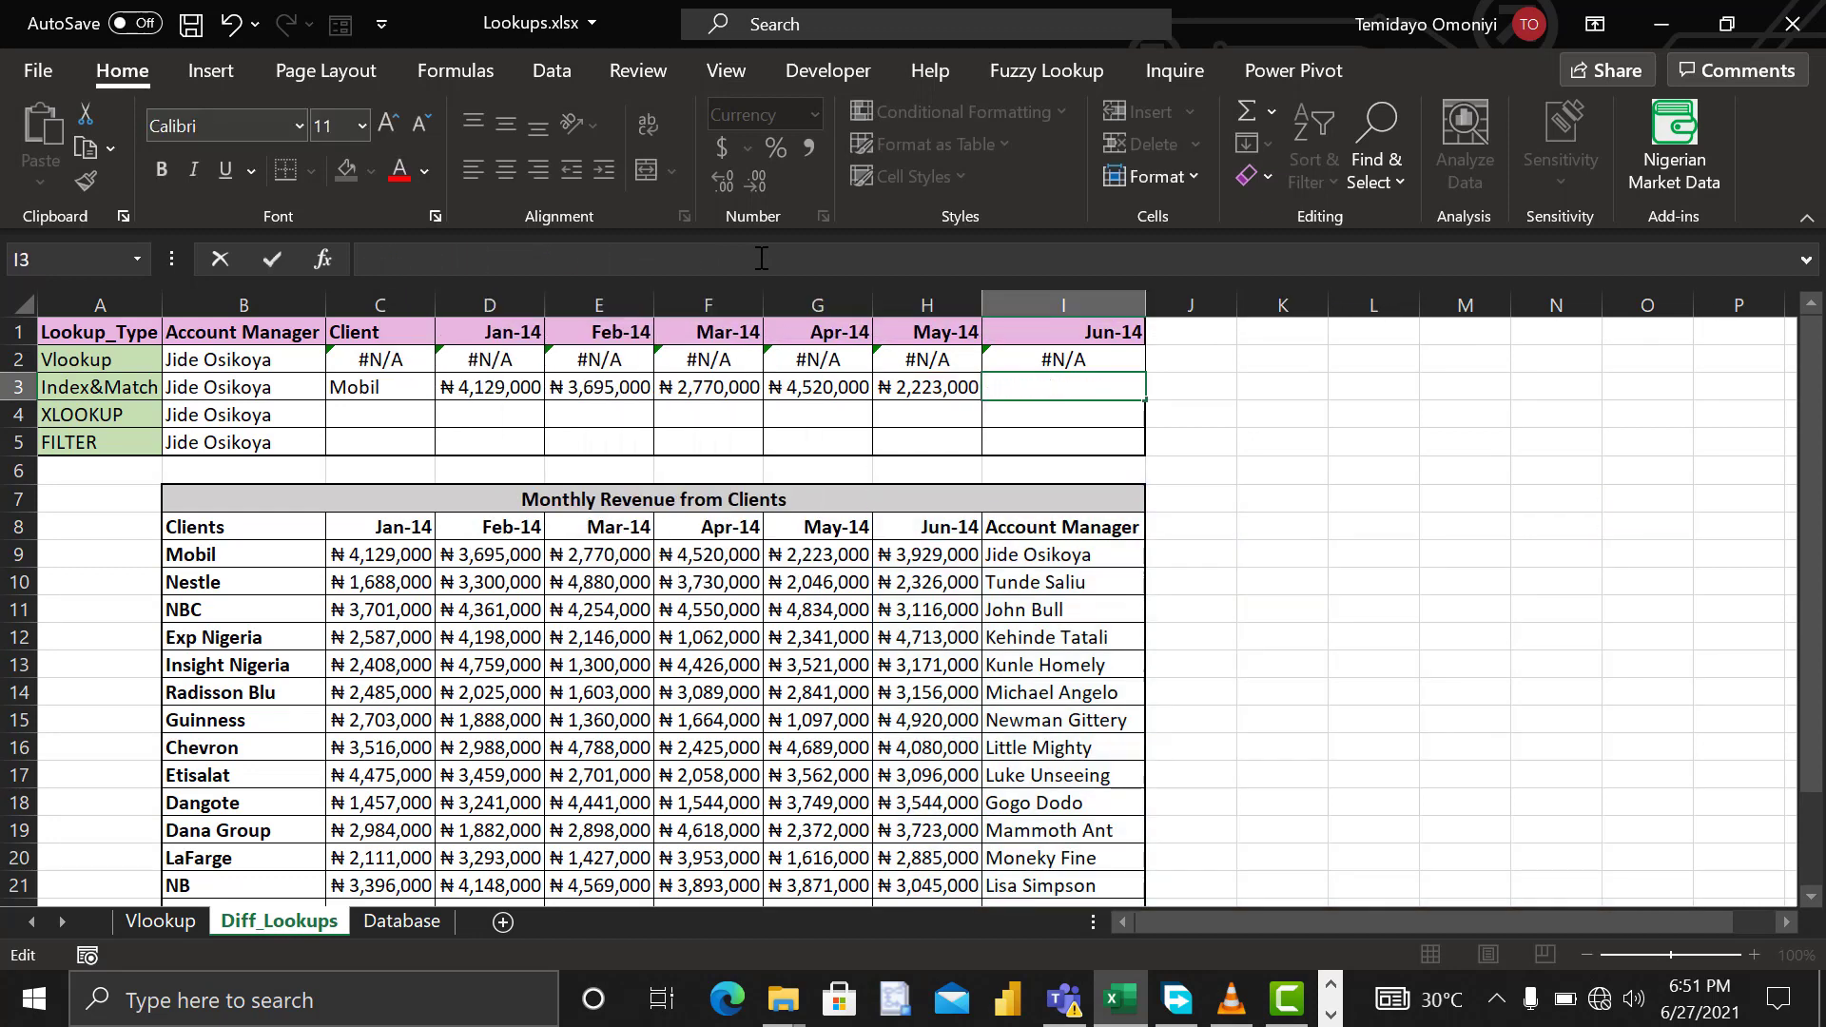
Step: Start a new INDEX formula in I3 with B8:I25 as the array and a nested MATCH for the row number
type("ind")
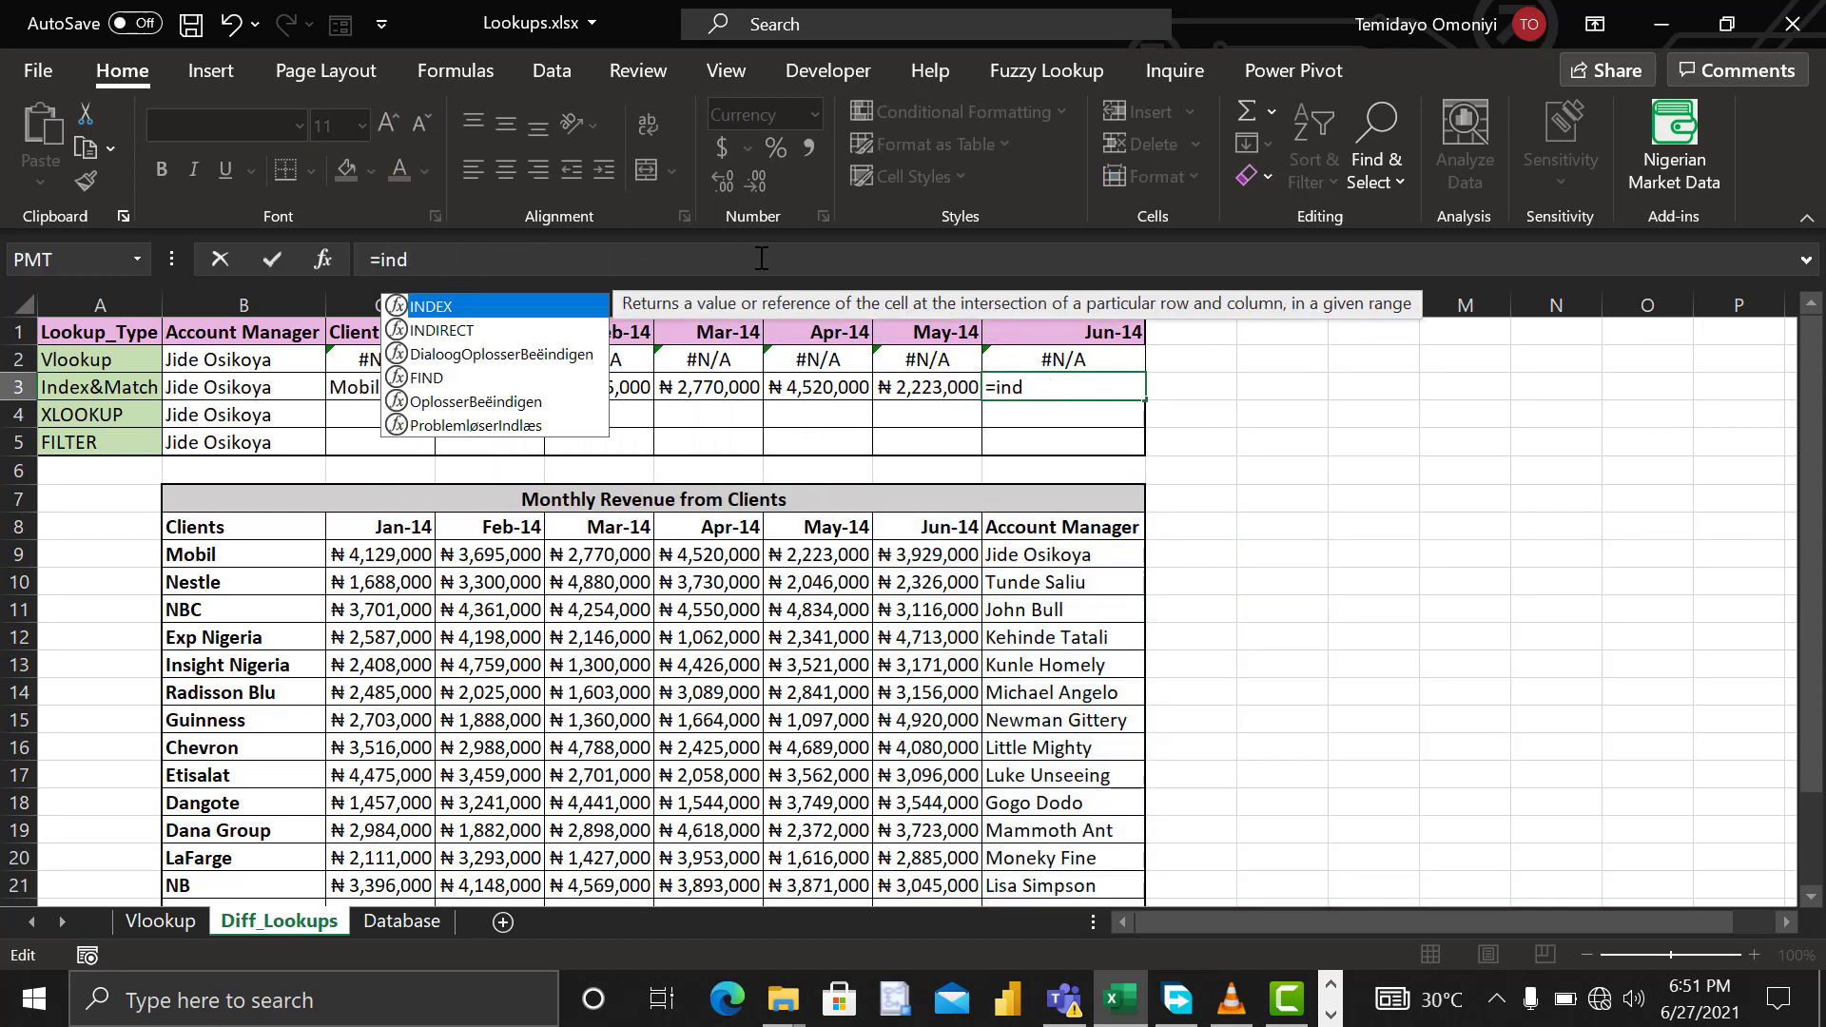
key("Tab")
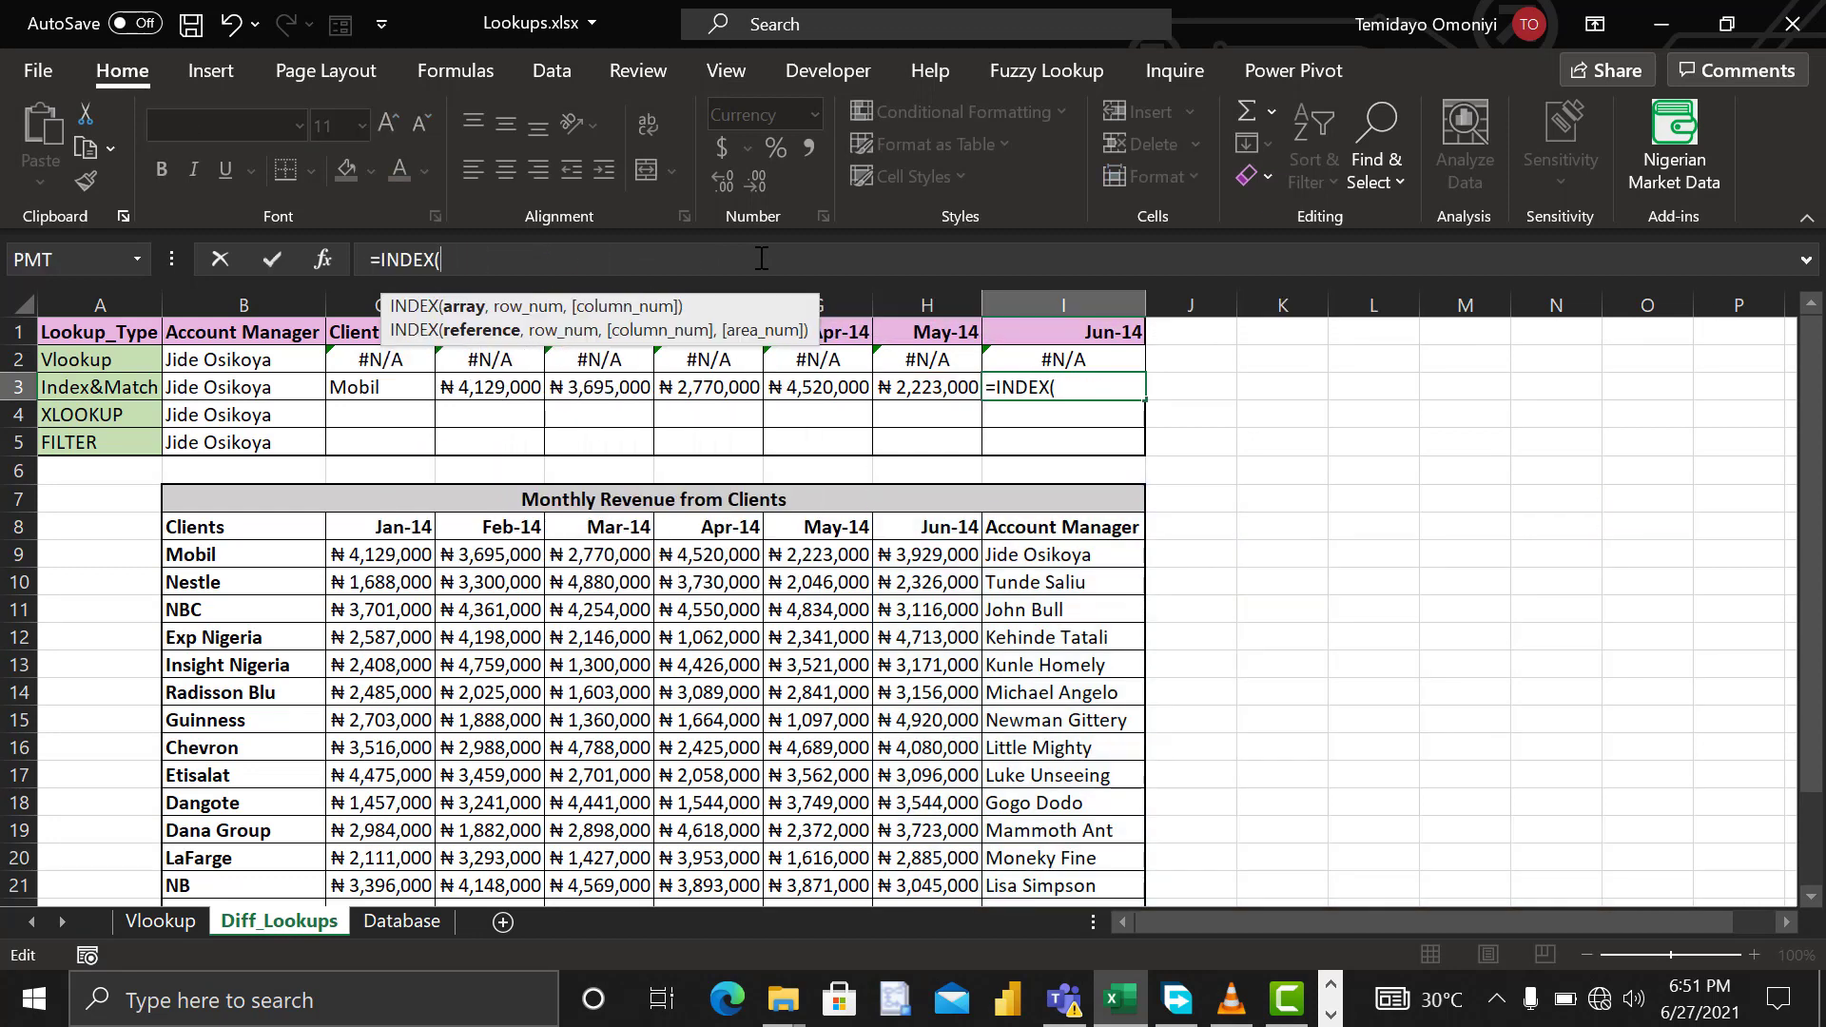
left_click(210, 532)
key("ctrl+shift+Right")
key("ctrl+shift+Down")
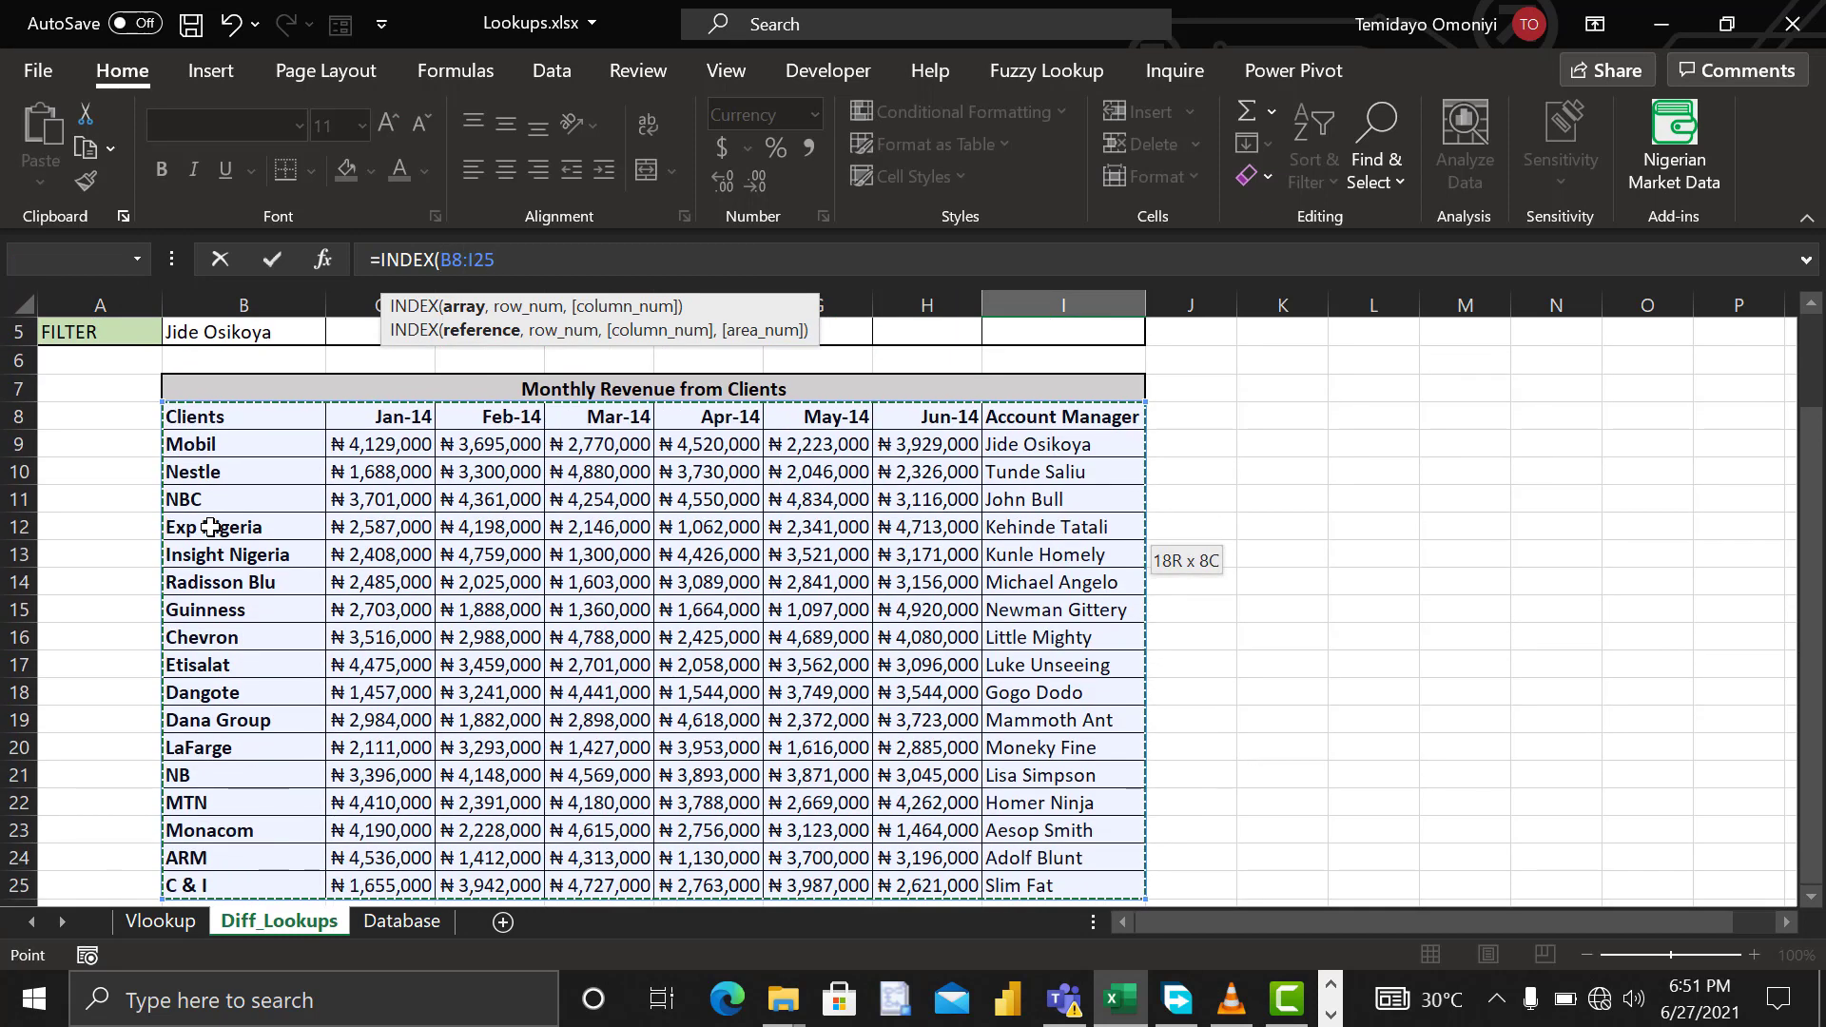
type(",")
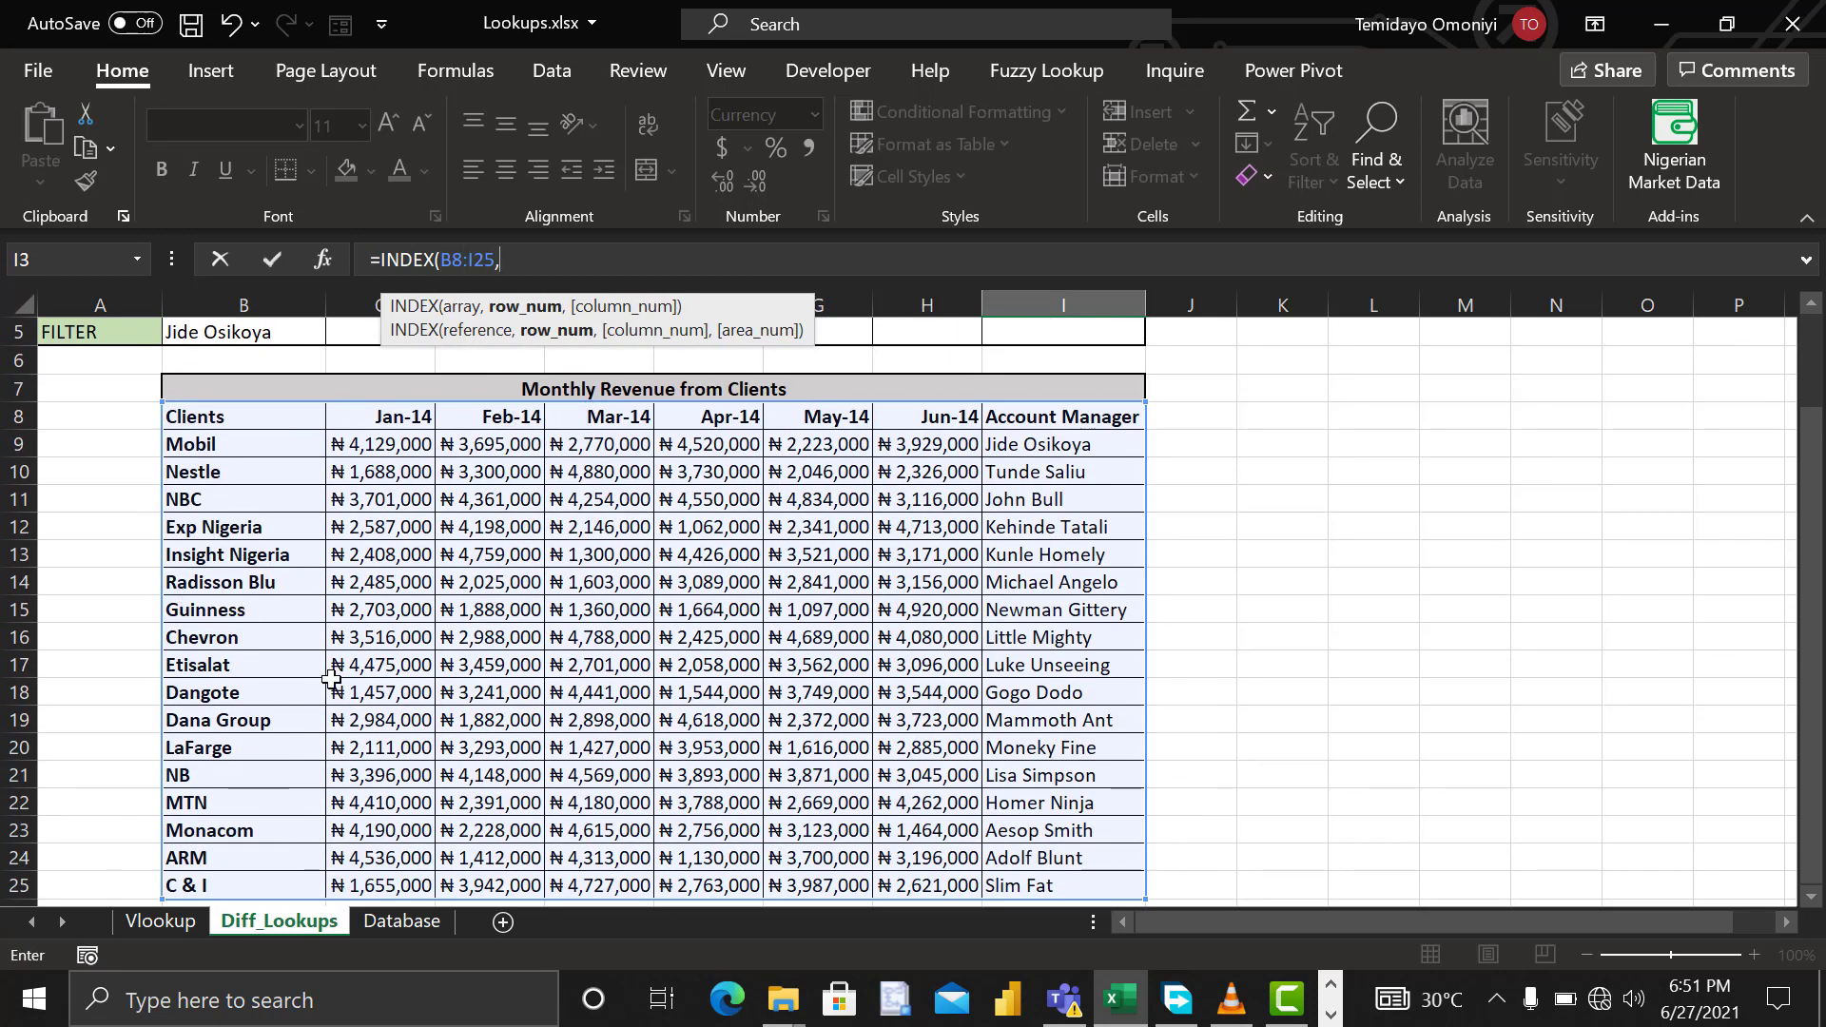
type("ma")
key("Tab")
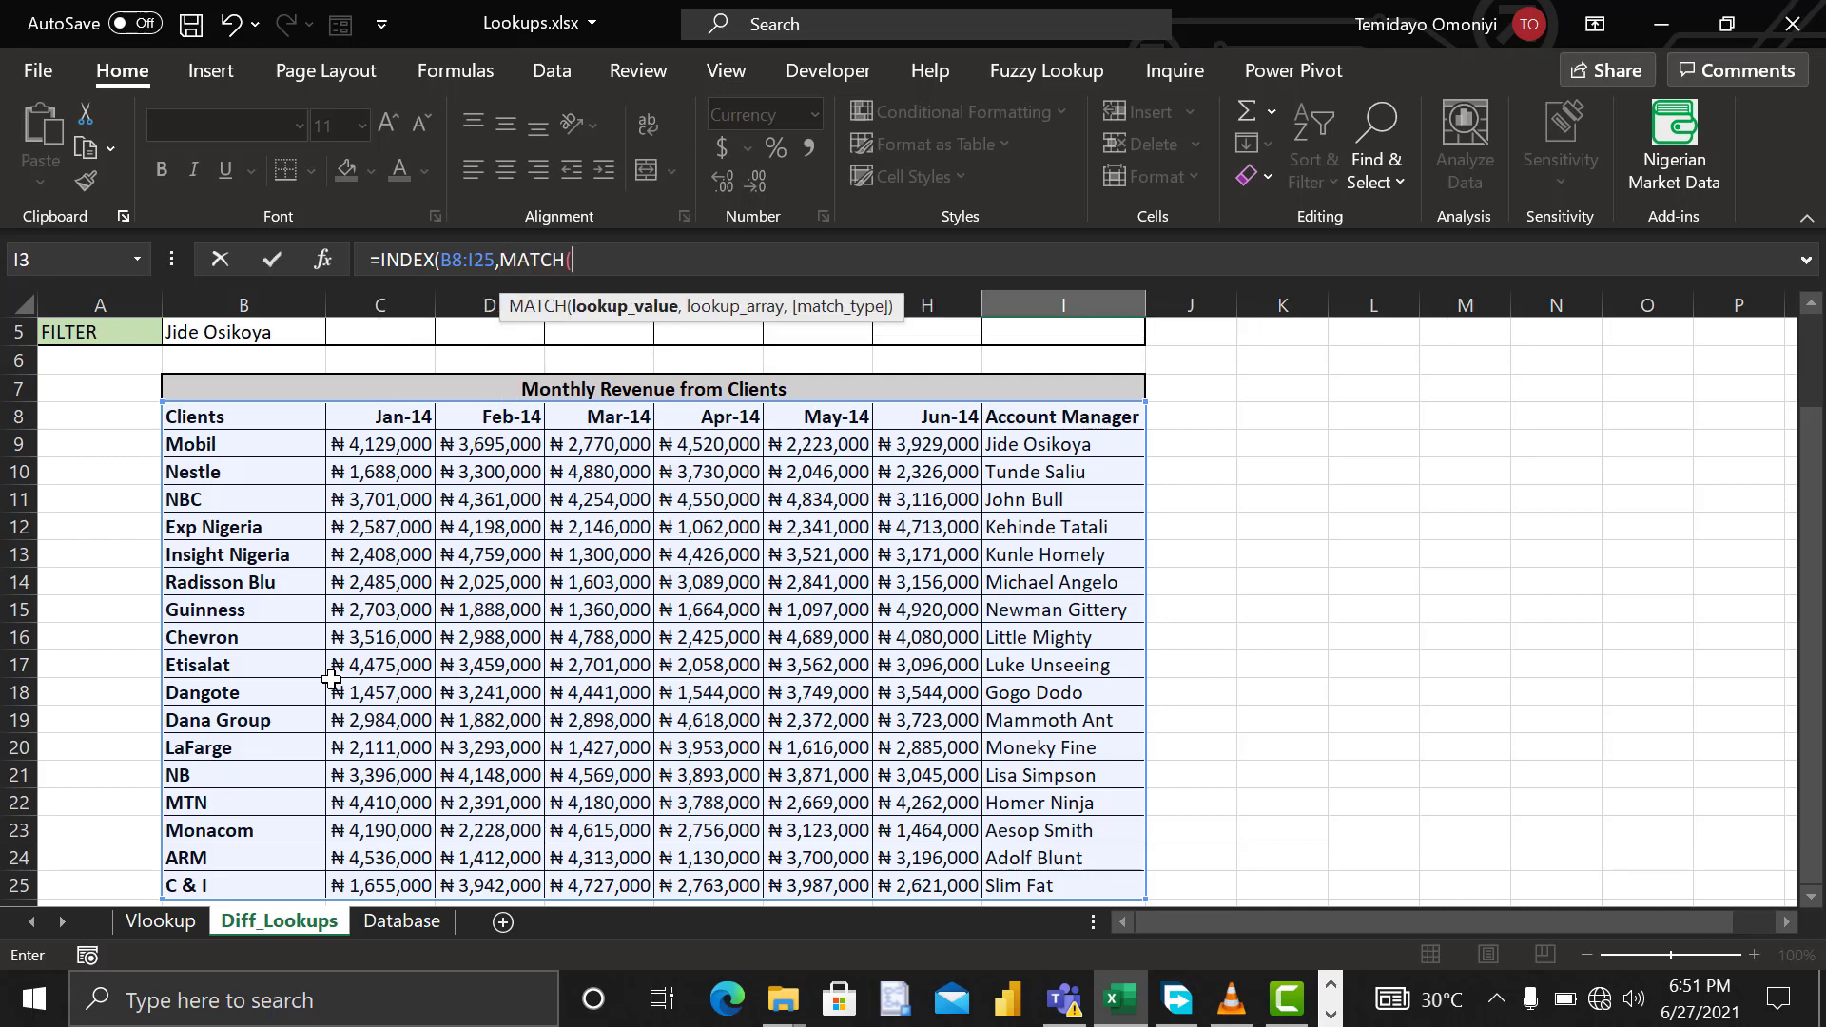
Step: Complete the I3 formula by matching B3 exactly in I8:I25 with match type 0 and returning column 7
scroll(417, 717, "up", 2)
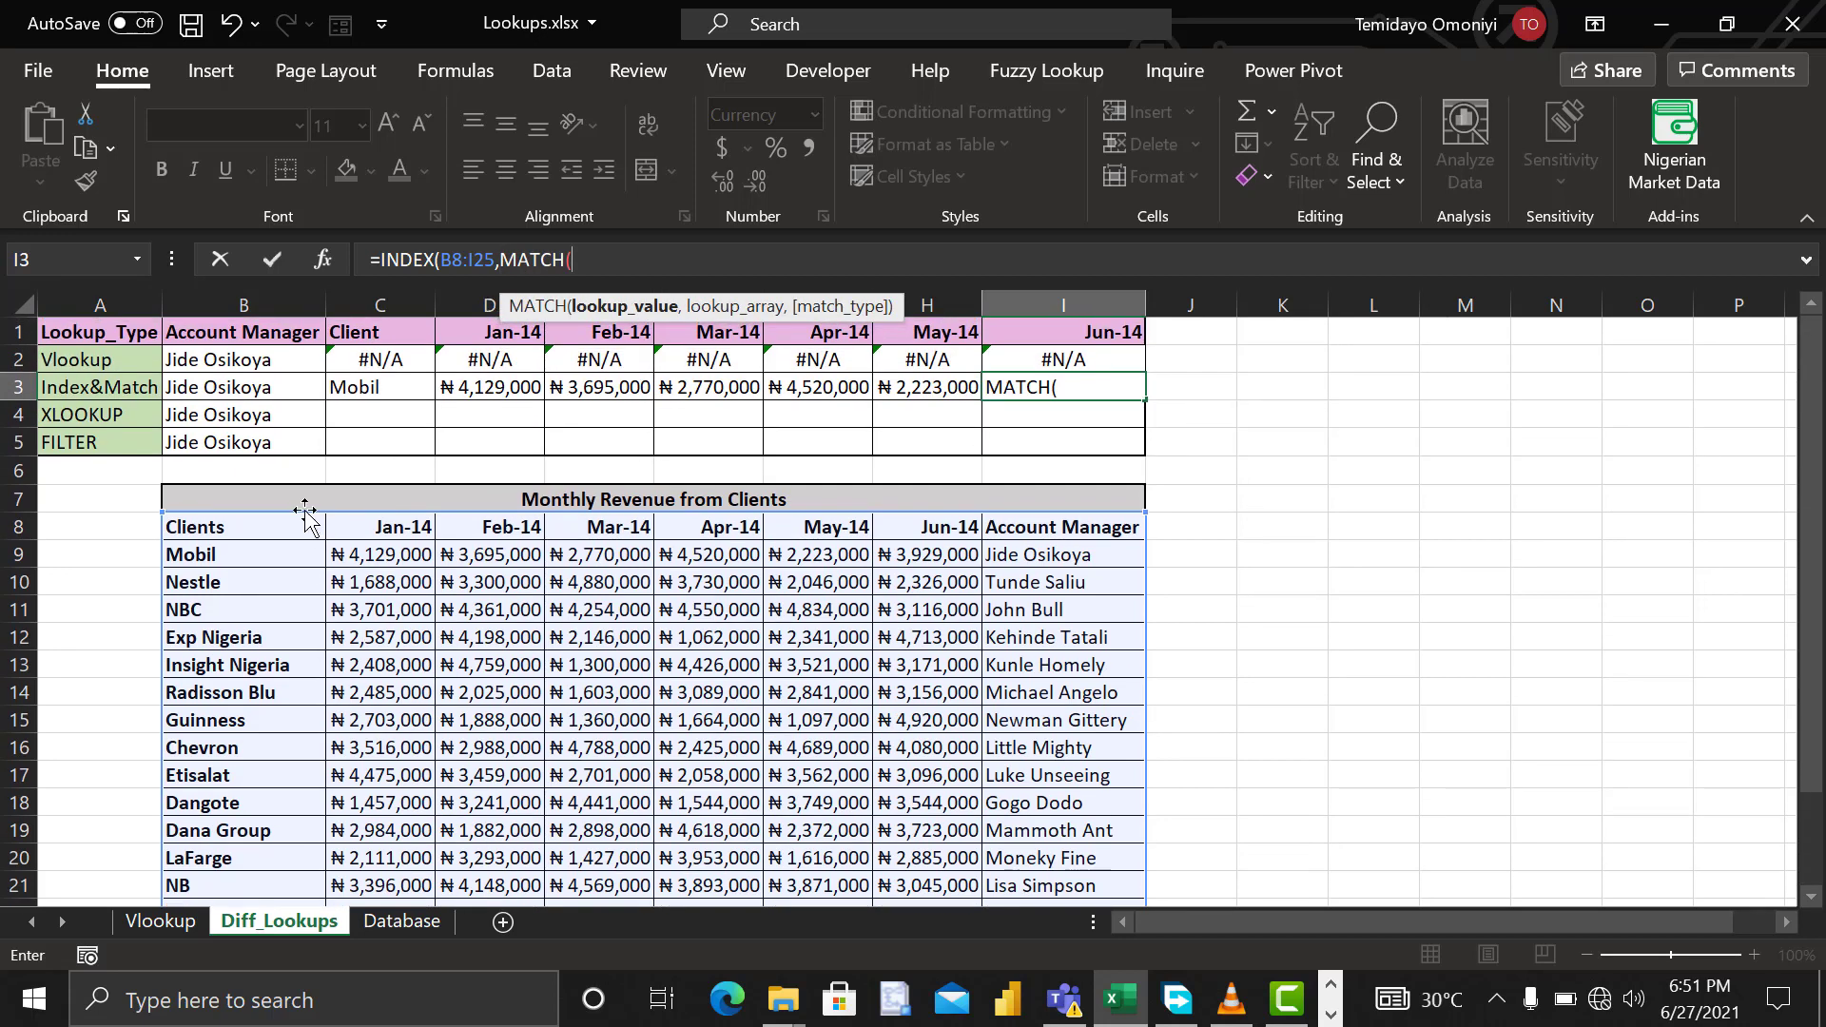
left_click(234, 387)
type(",")
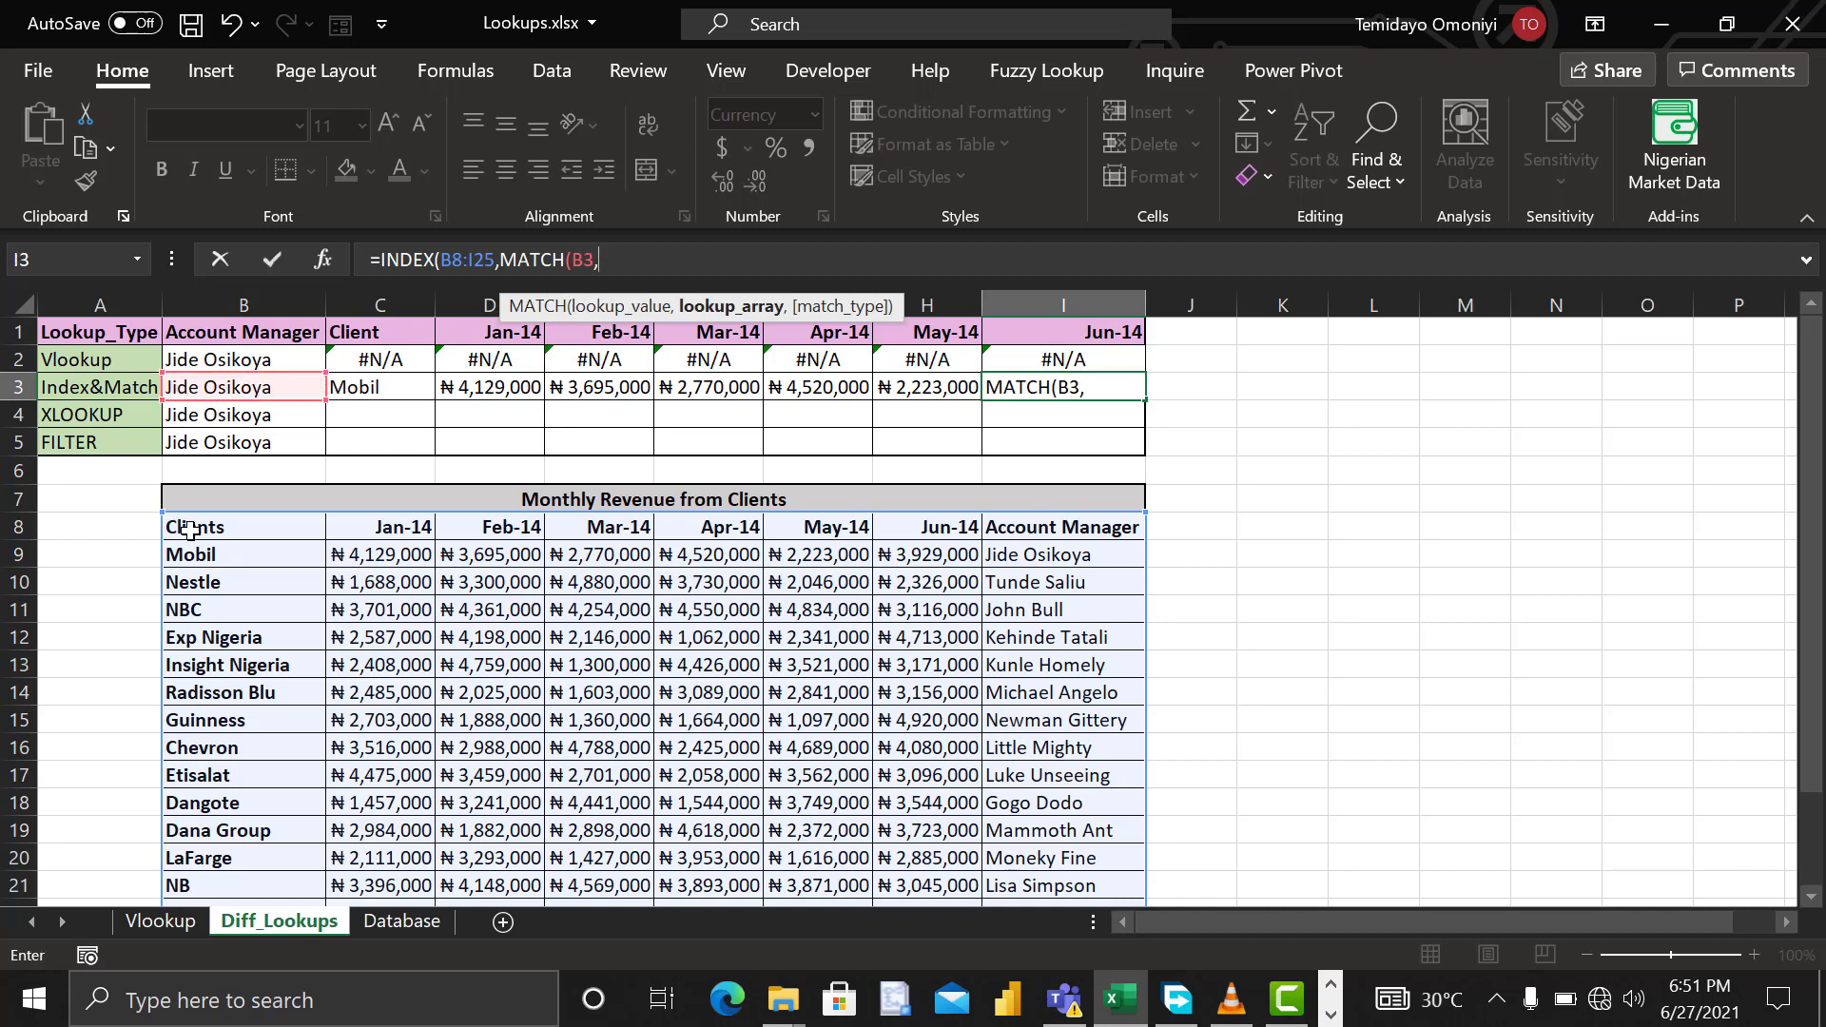
left_click(1048, 526)
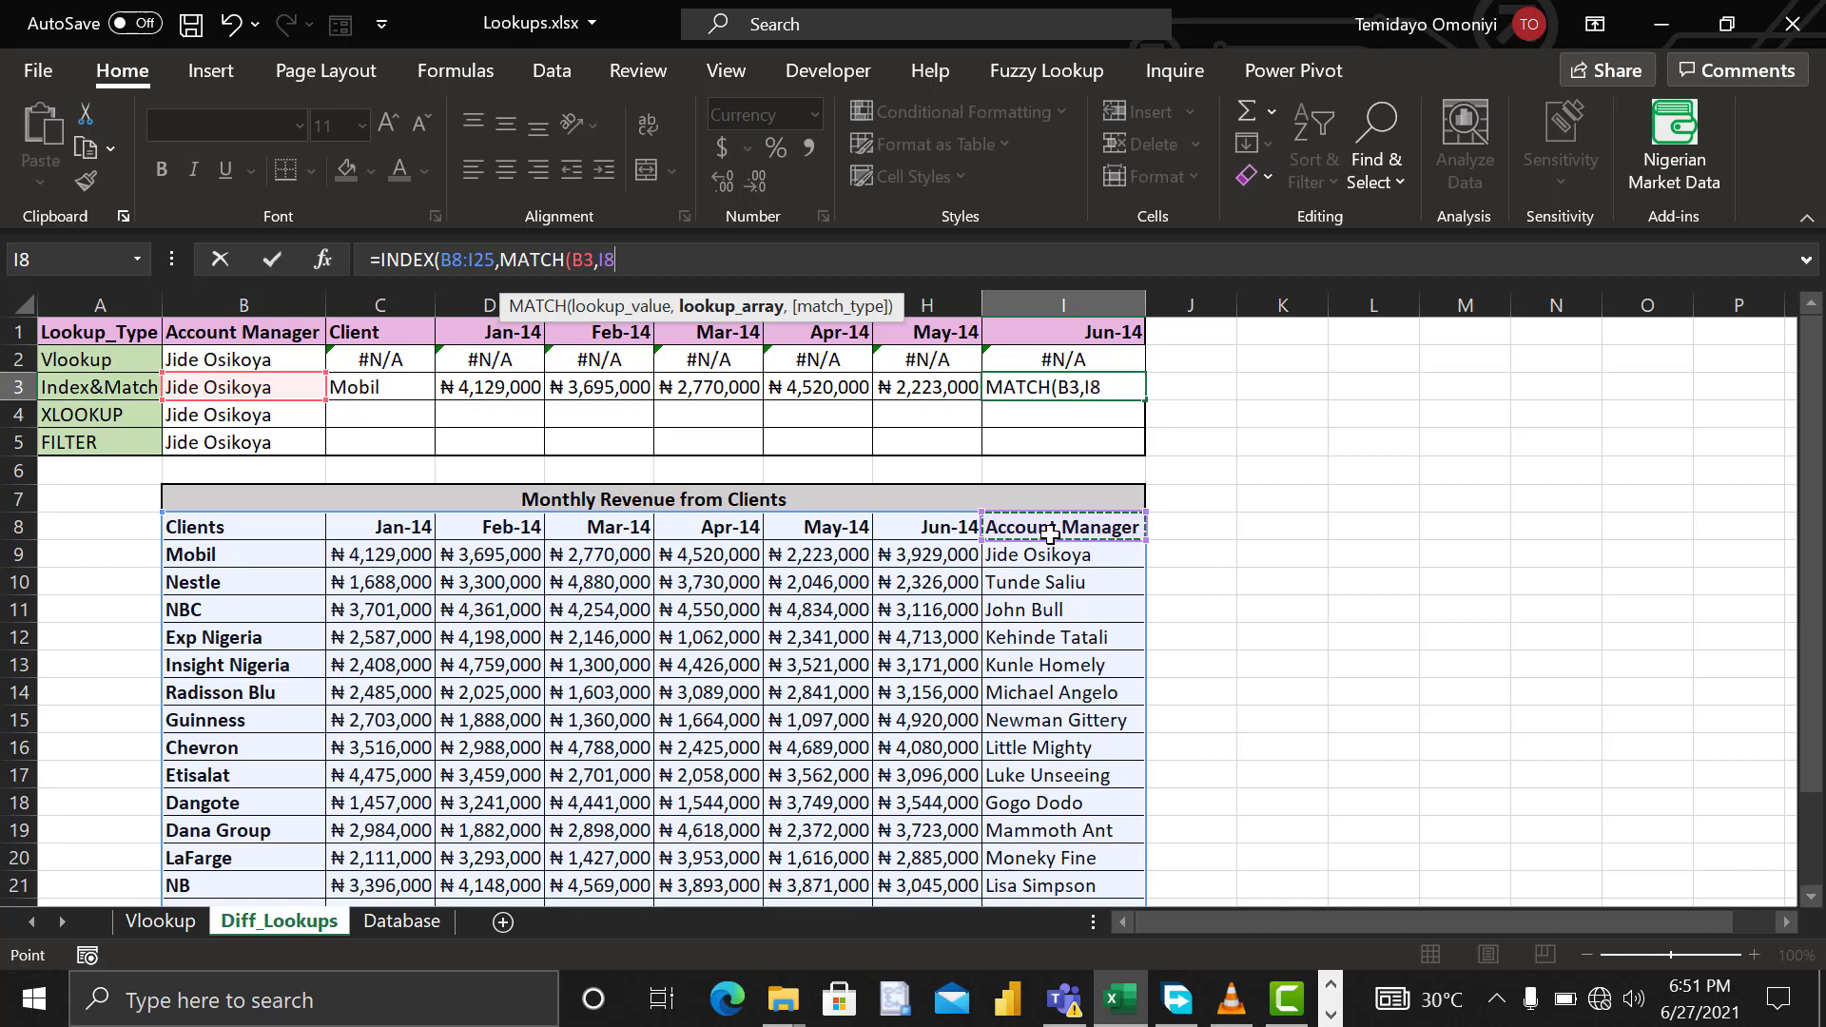
key("ctrl+shift+Down")
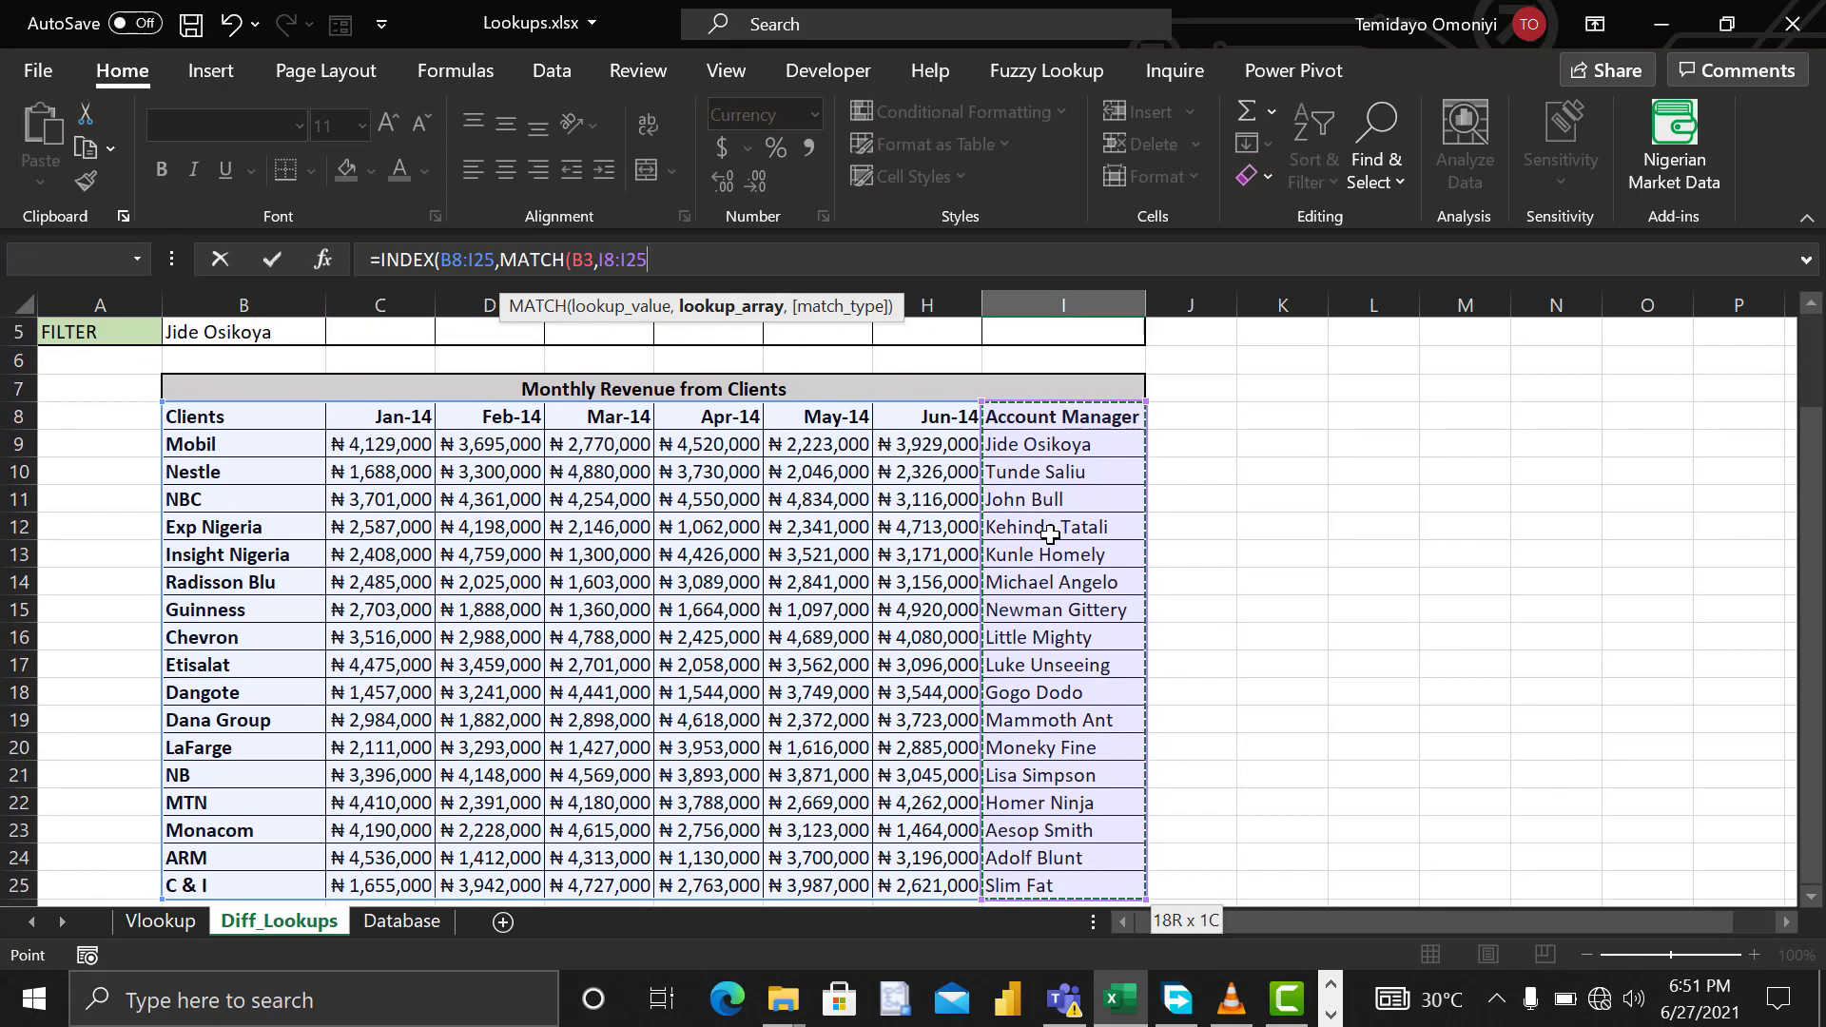
type(",0")
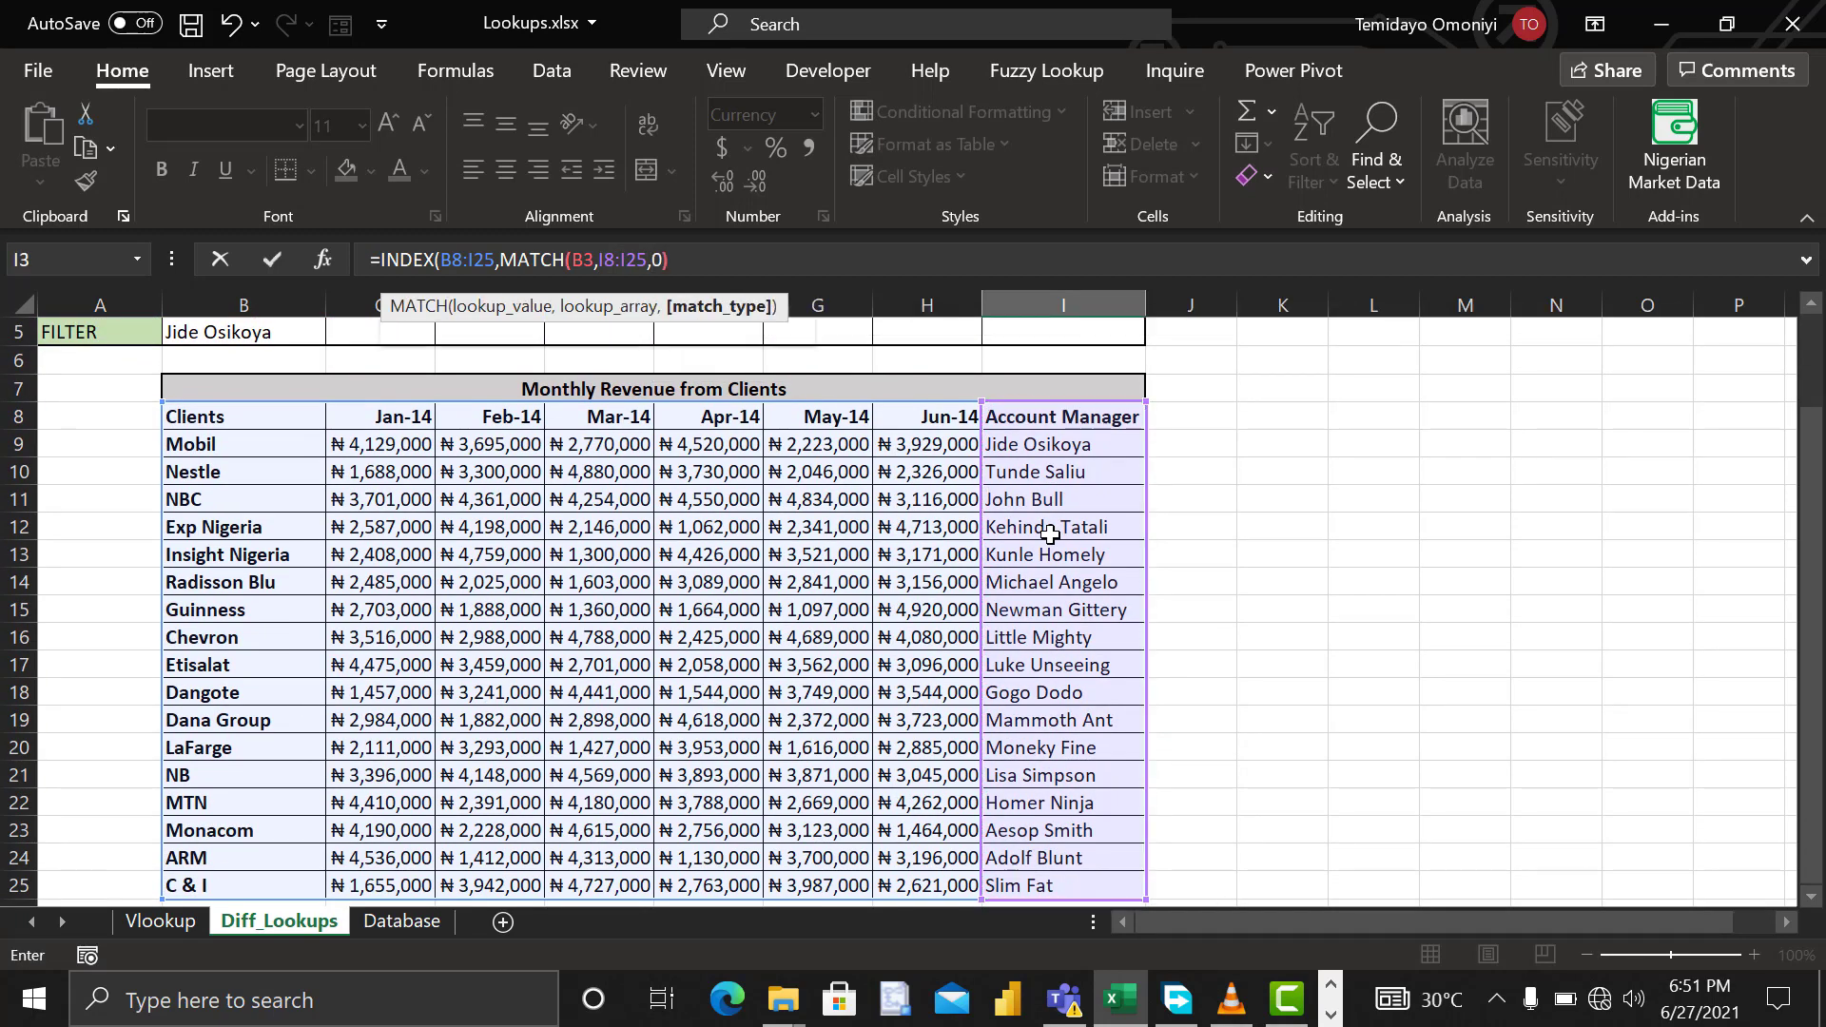
type("),")
scroll(1012, 659, "up", 2)
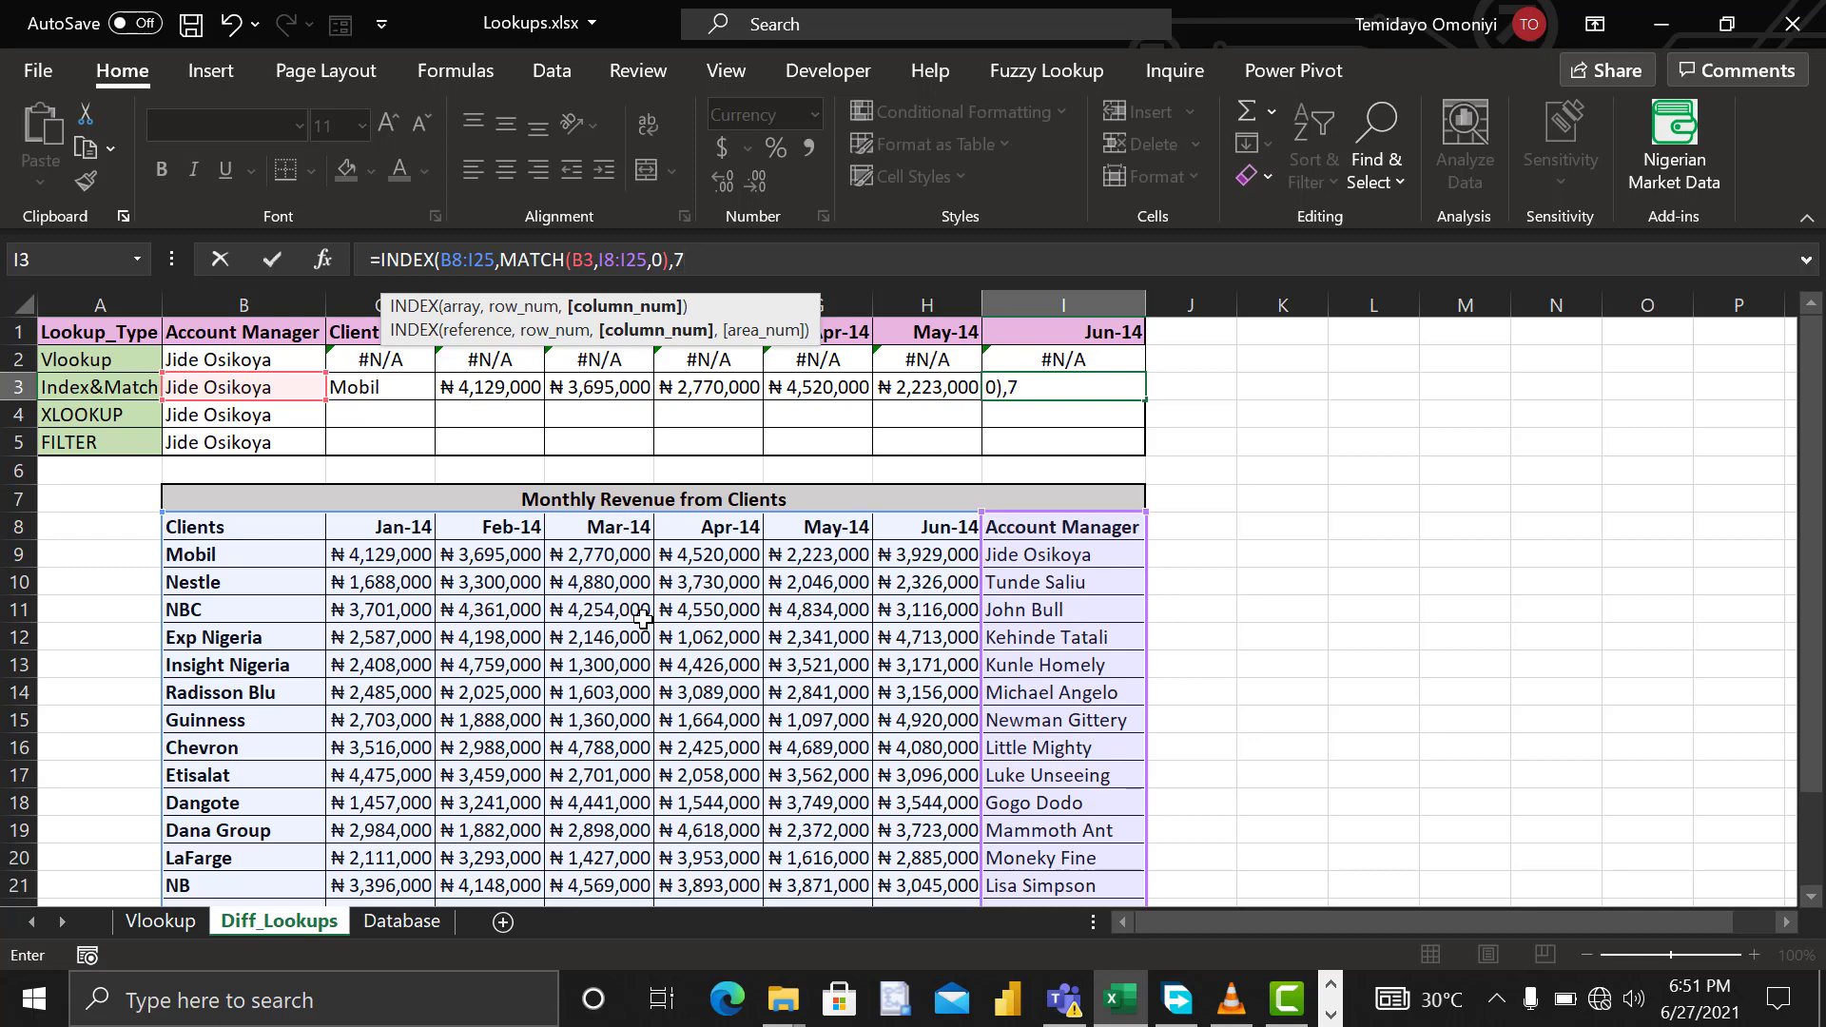
type(")")
key("Return")
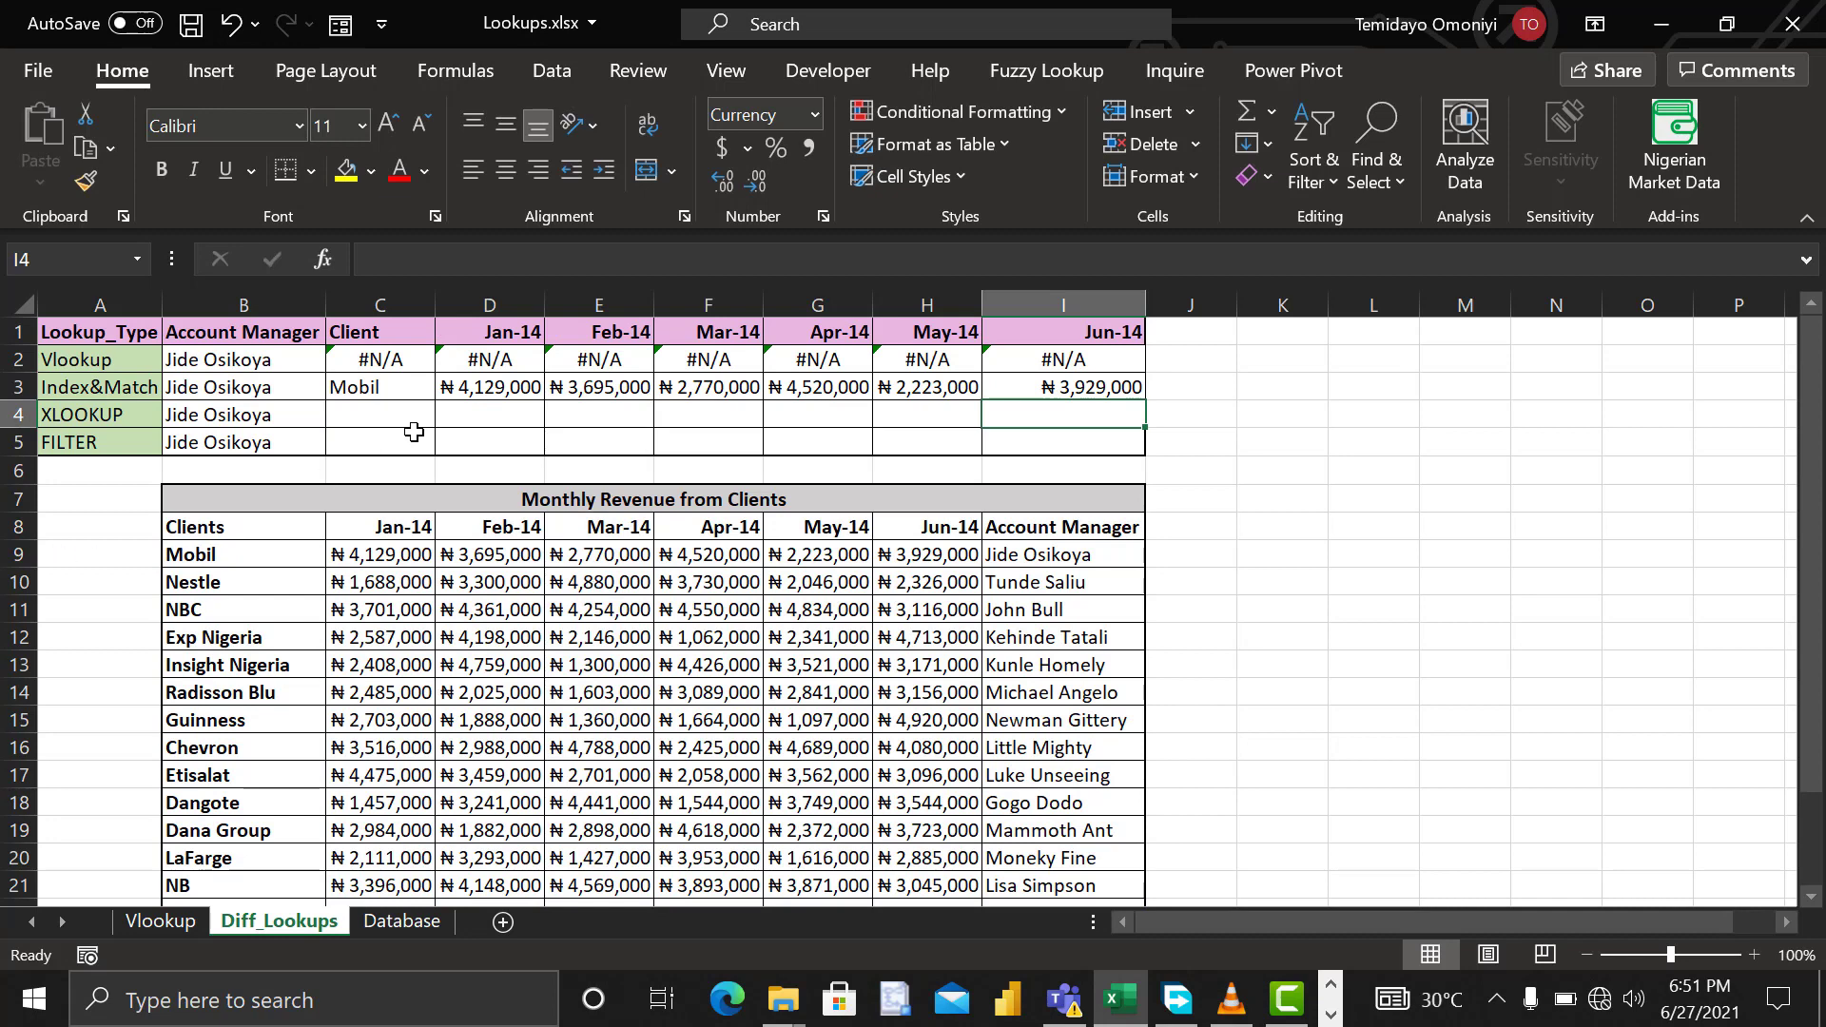
Step: Test the Index&Match row by choosing several account managers in the B3 dropdown, ending with the last one listed
left_click(195, 388)
left_click(338, 387)
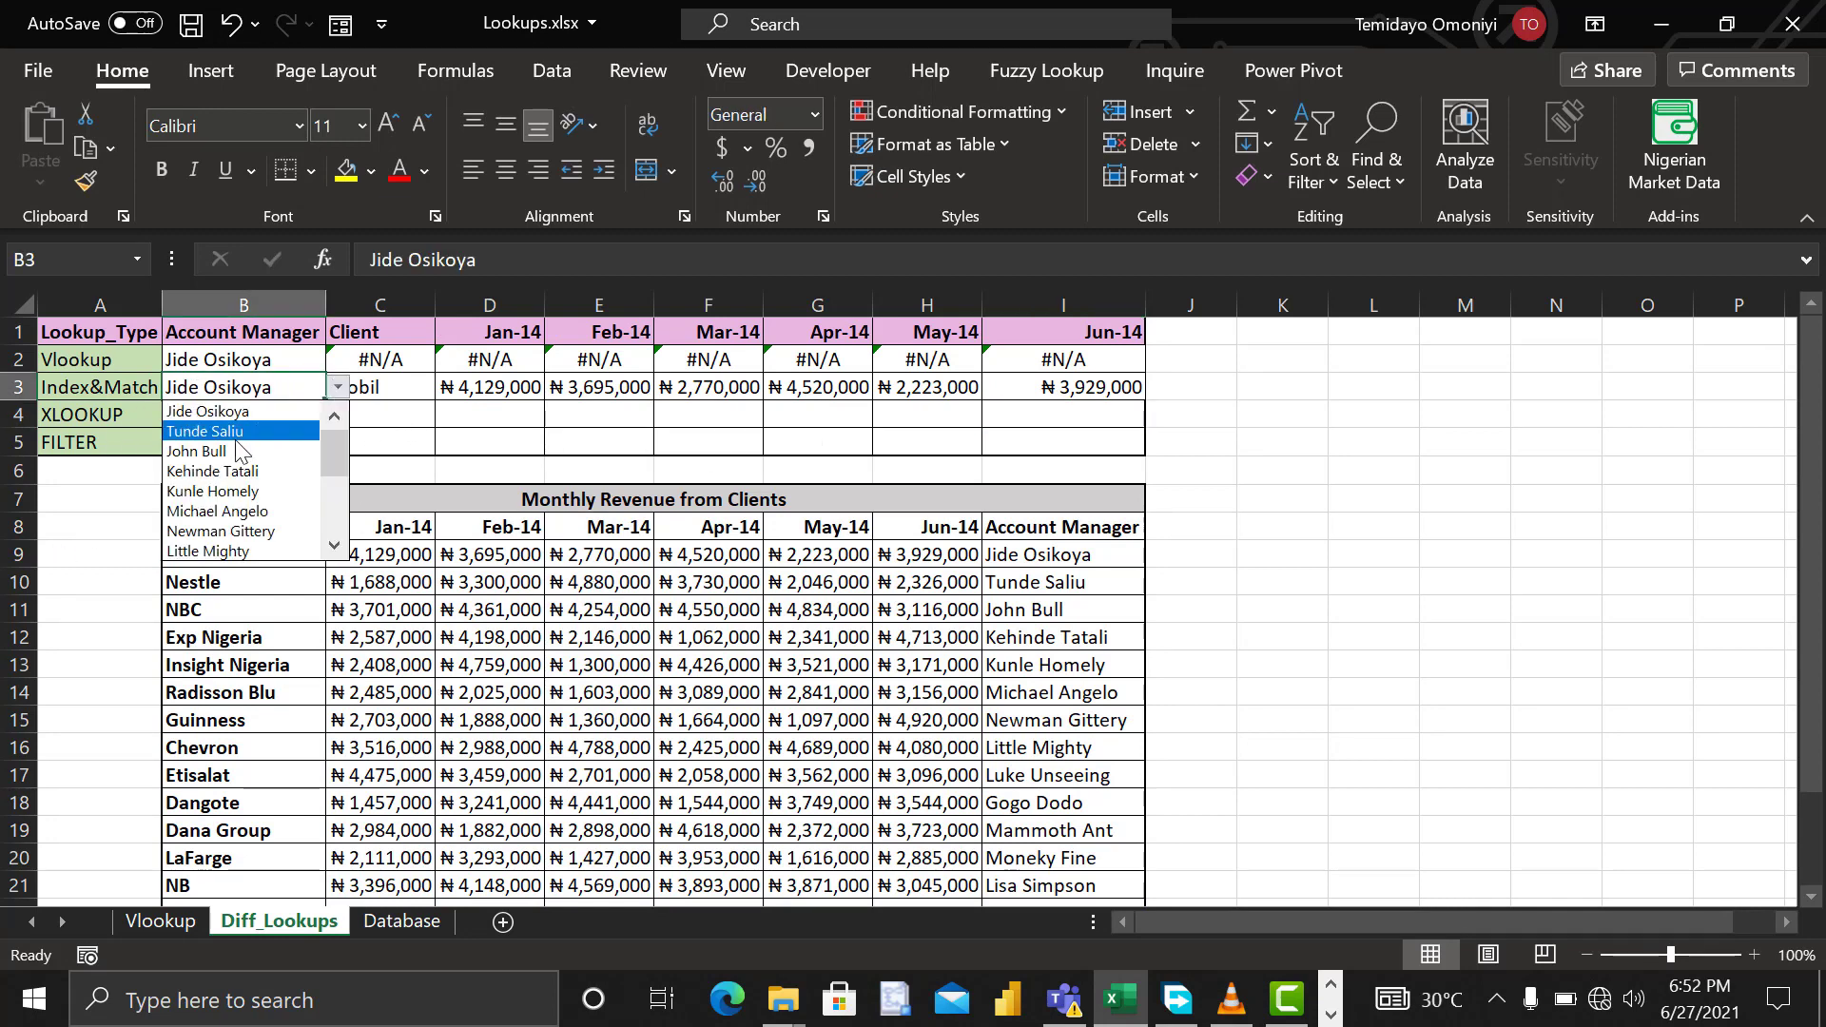
left_click(219, 431)
left_click(338, 387)
key("Escape")
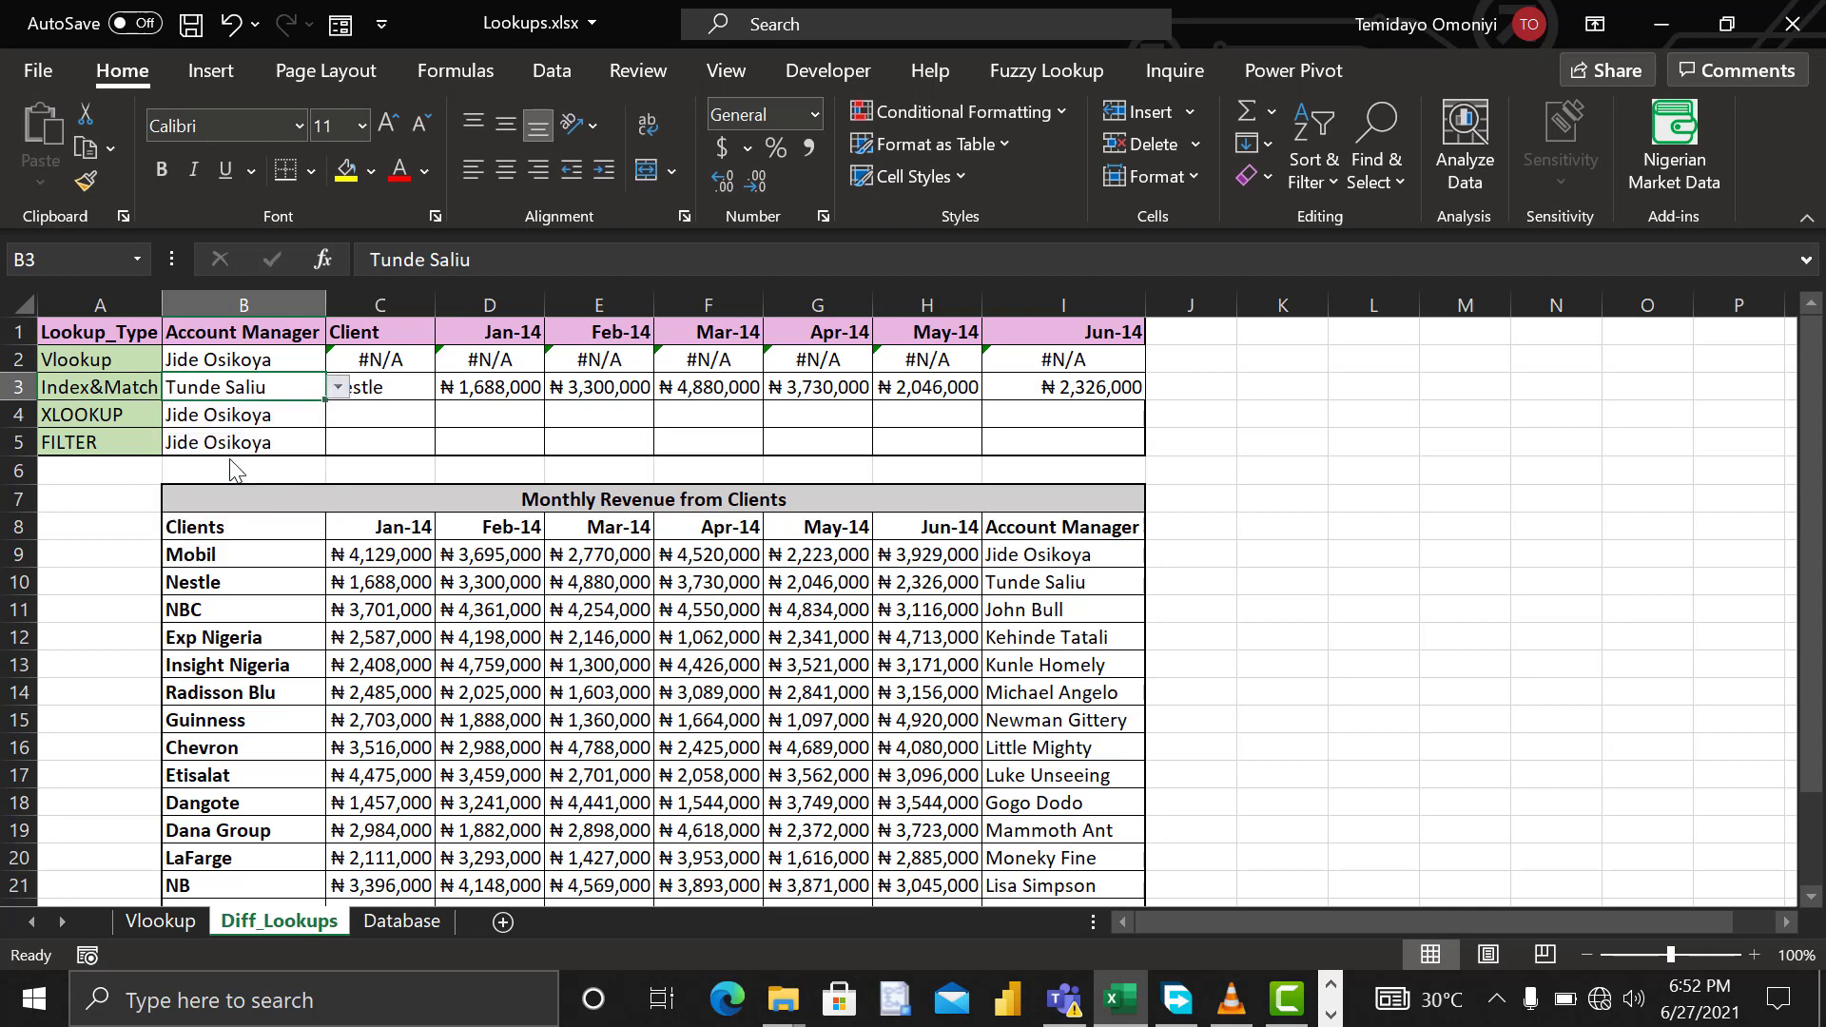
left_click(337, 389)
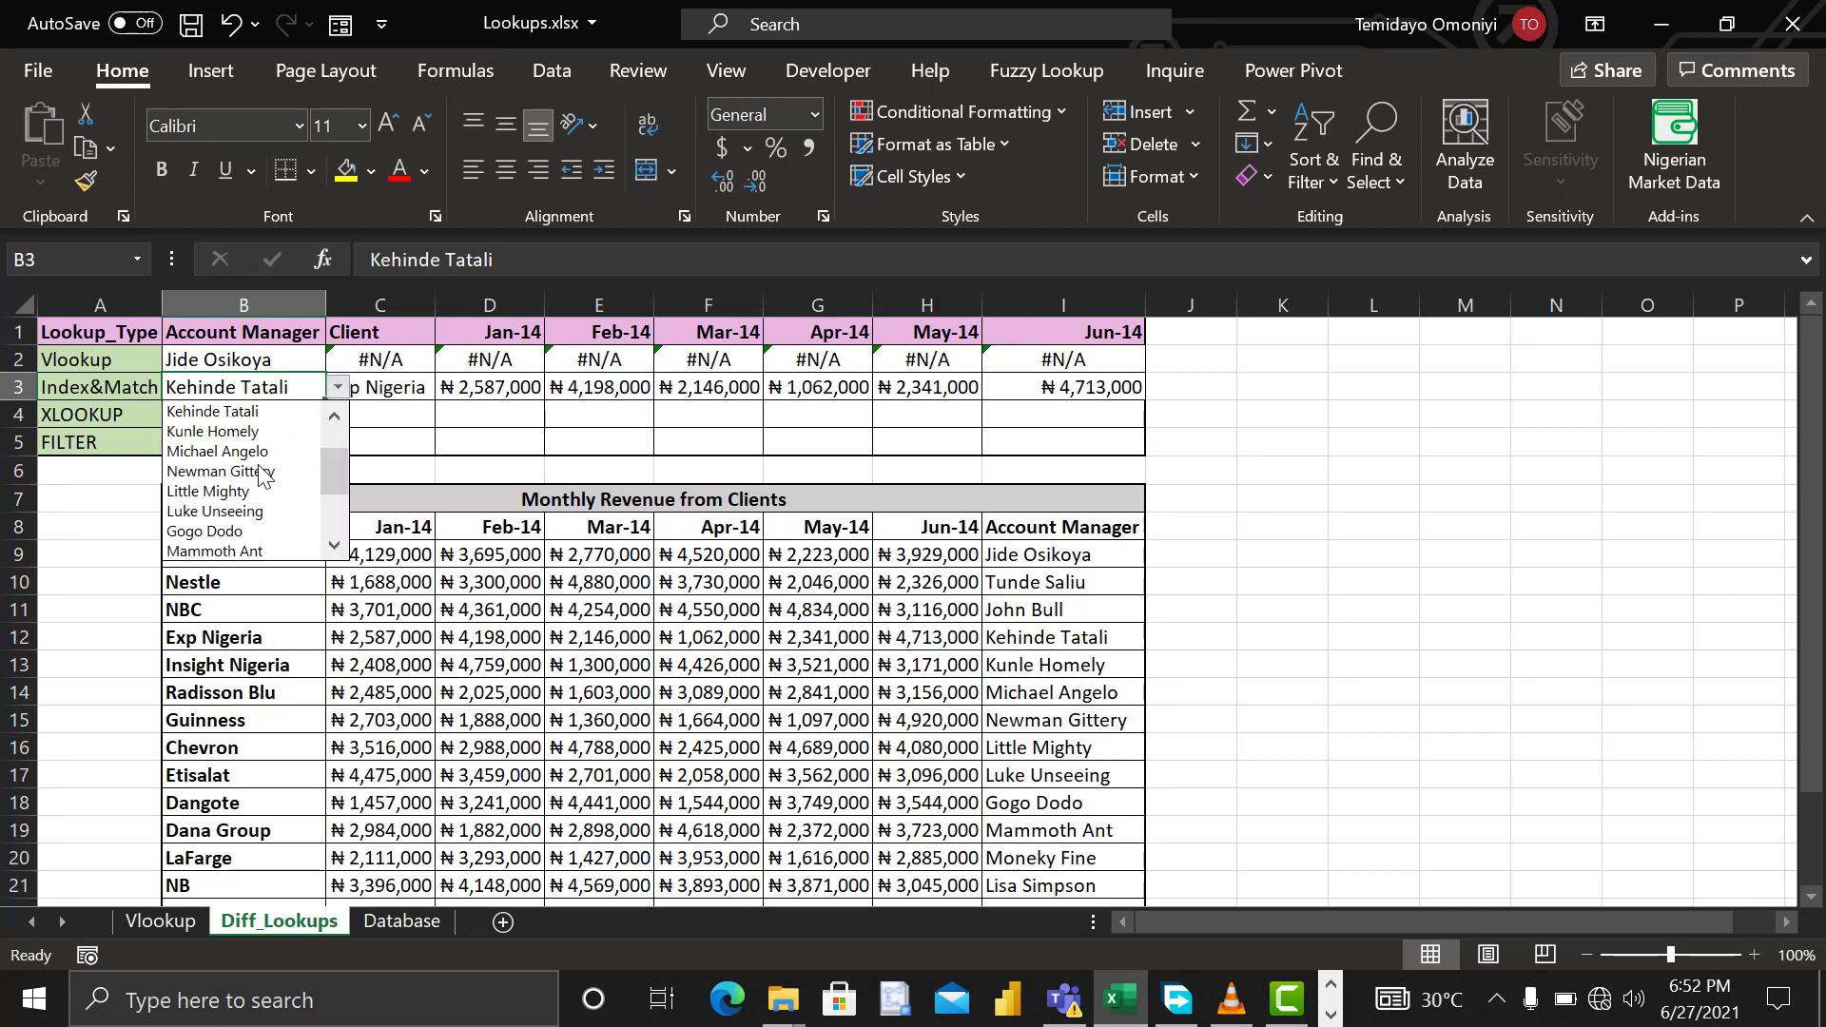
left_click(223, 530)
key("alt+Down")
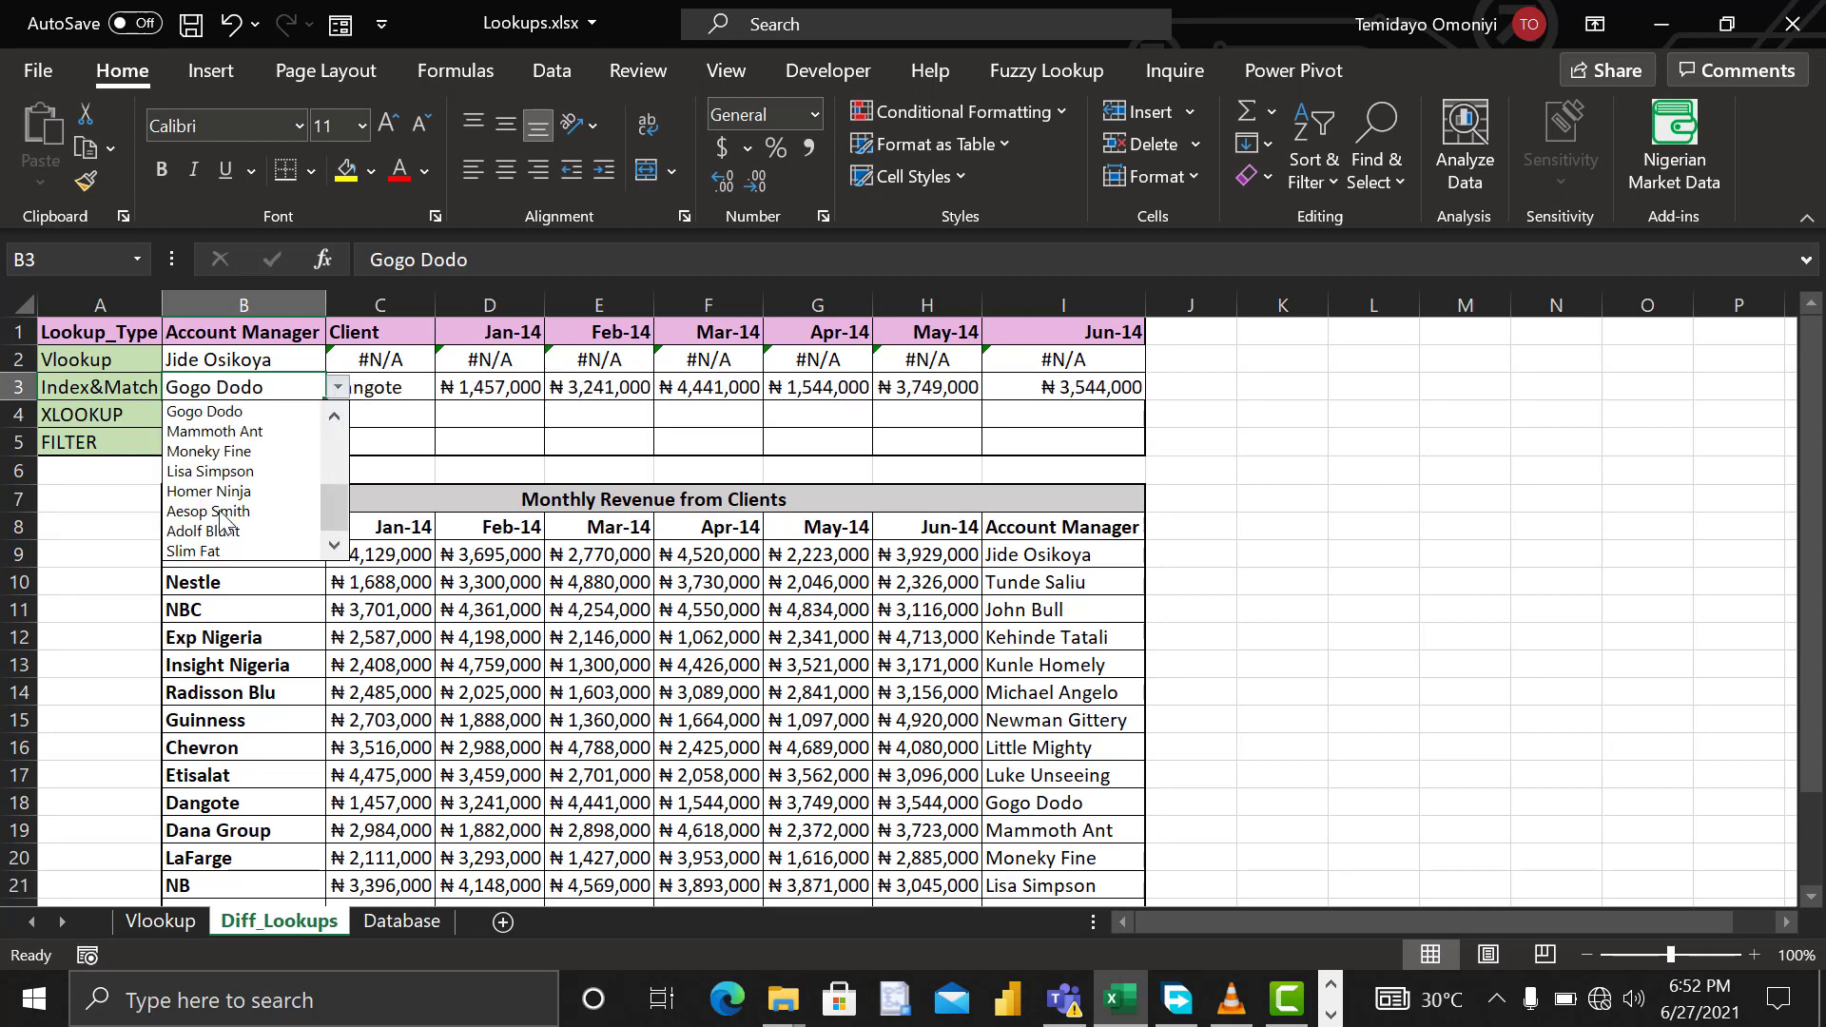
left_click(209, 551)
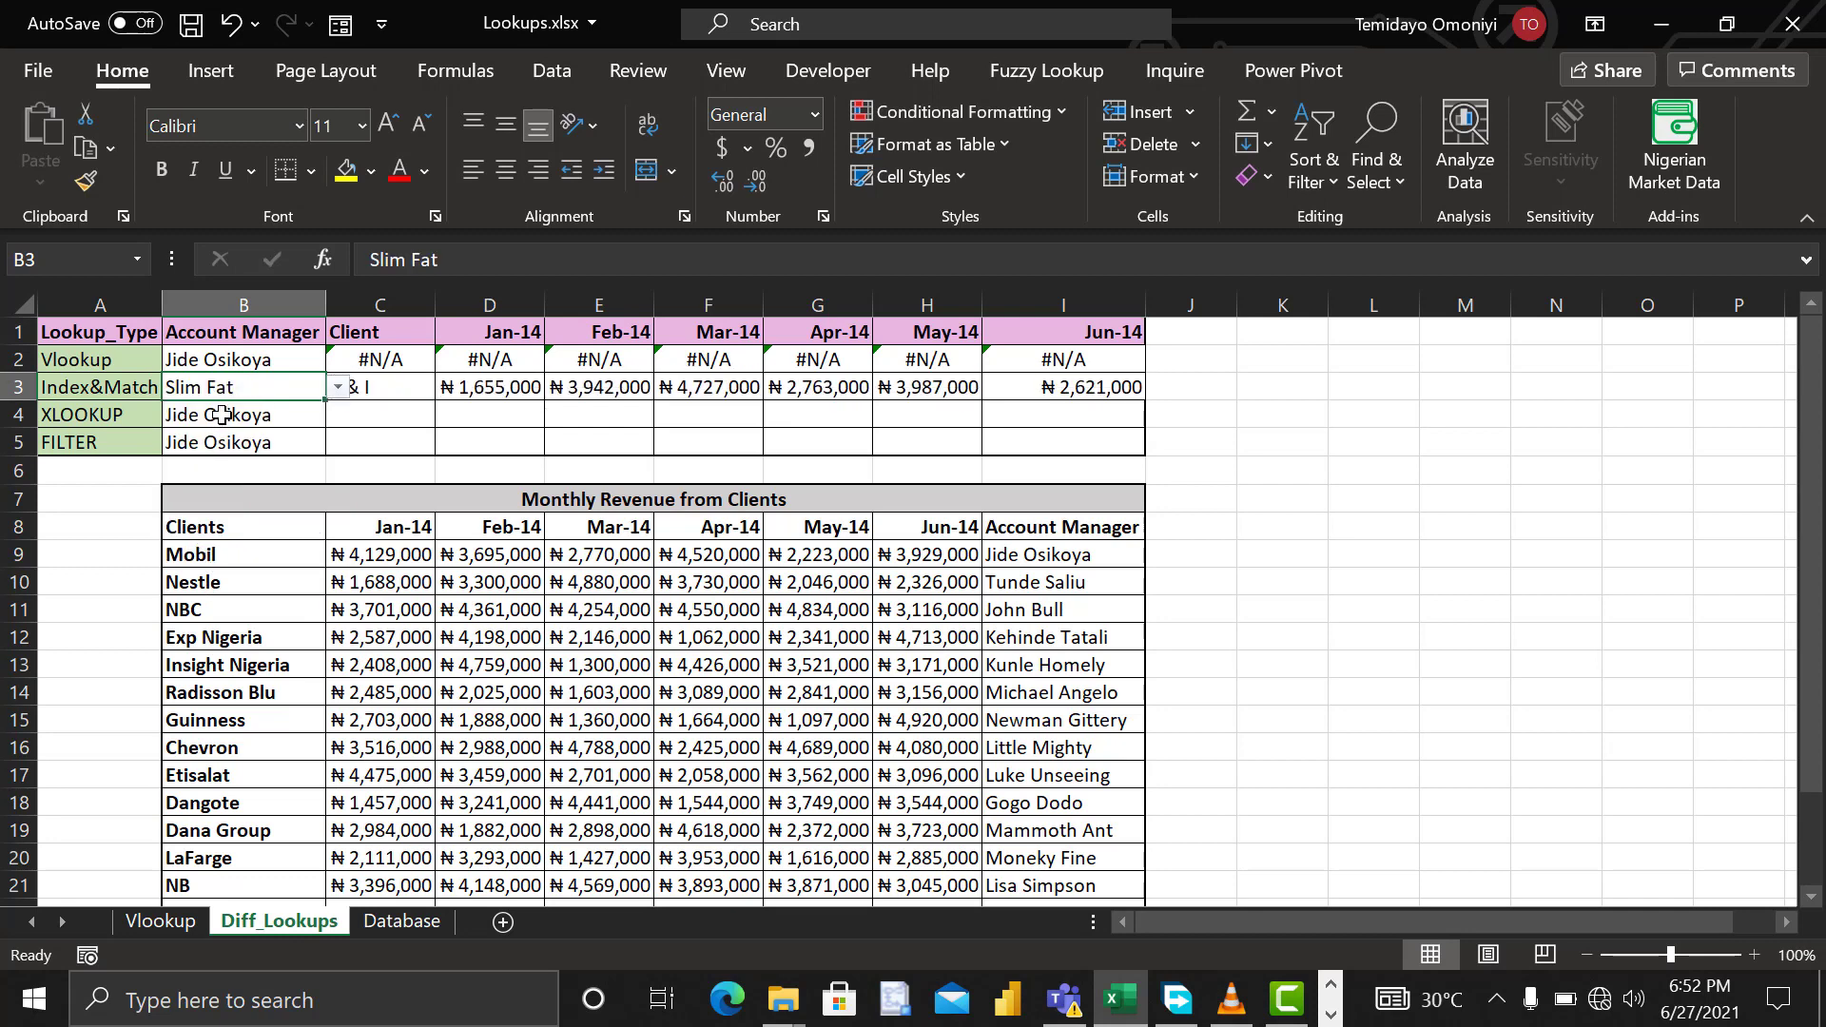
left_click(372, 412)
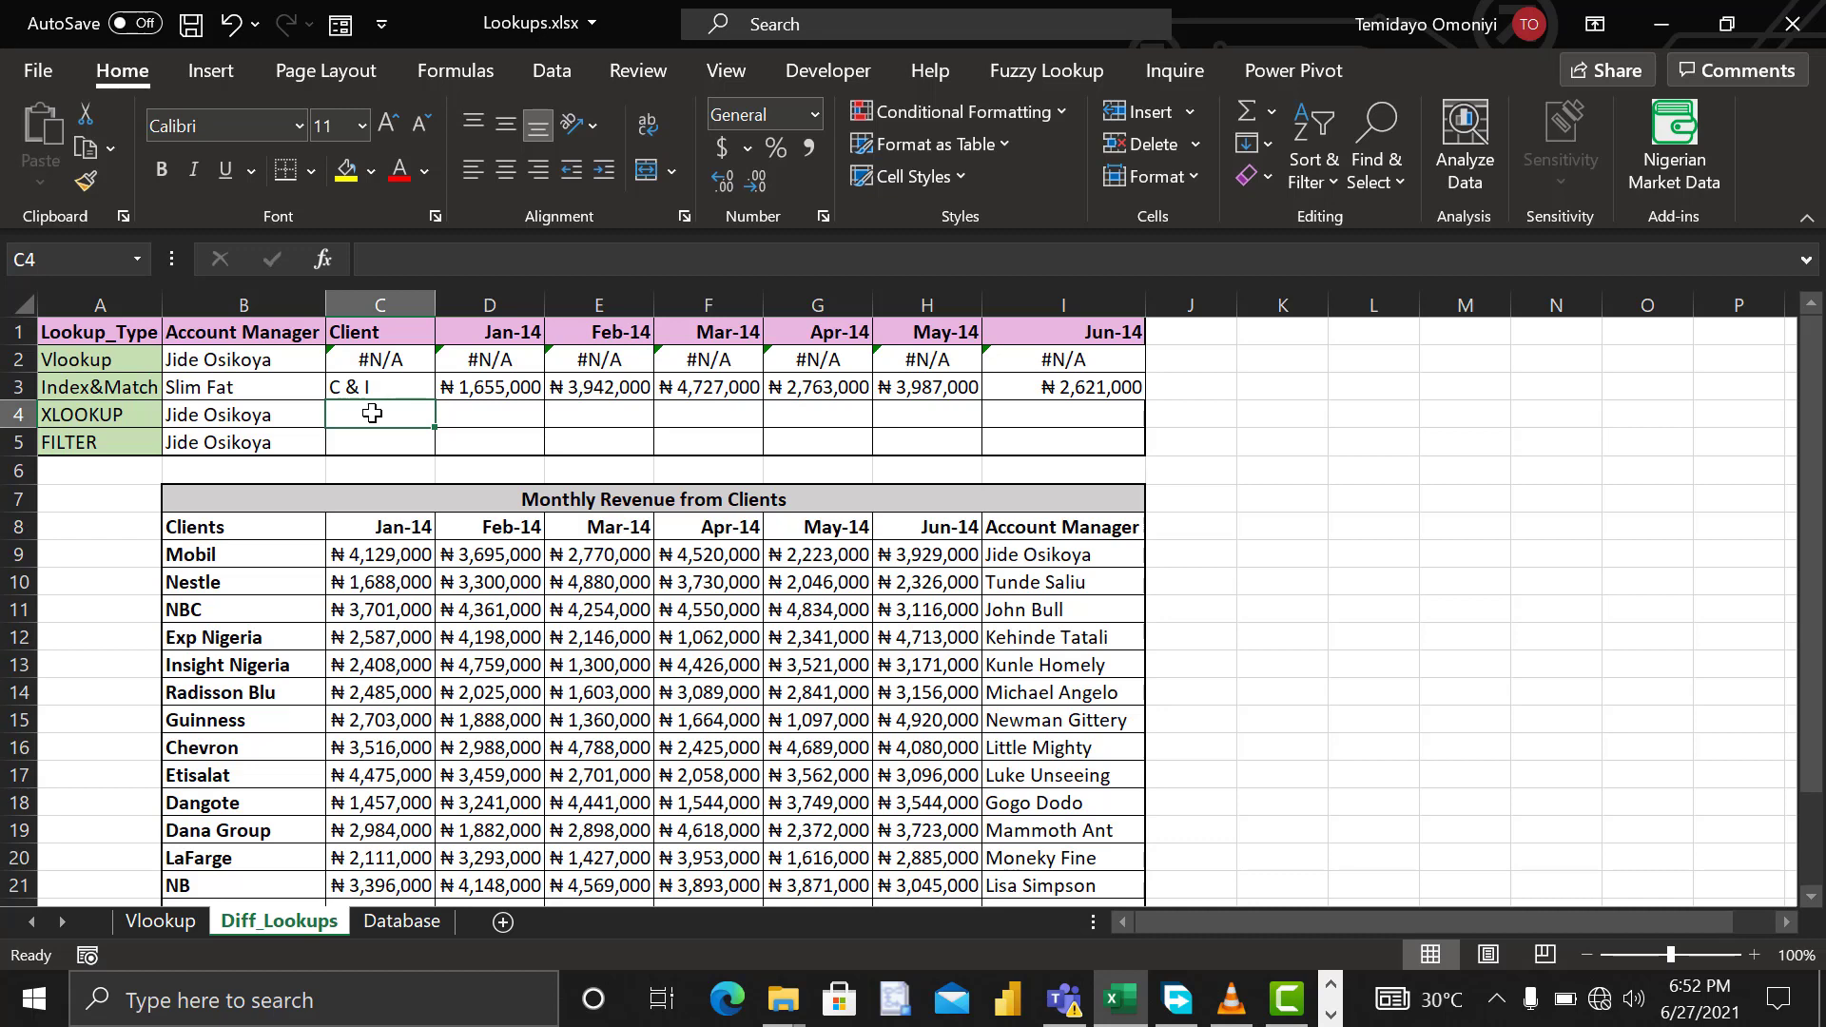
left_click(1274, 441)
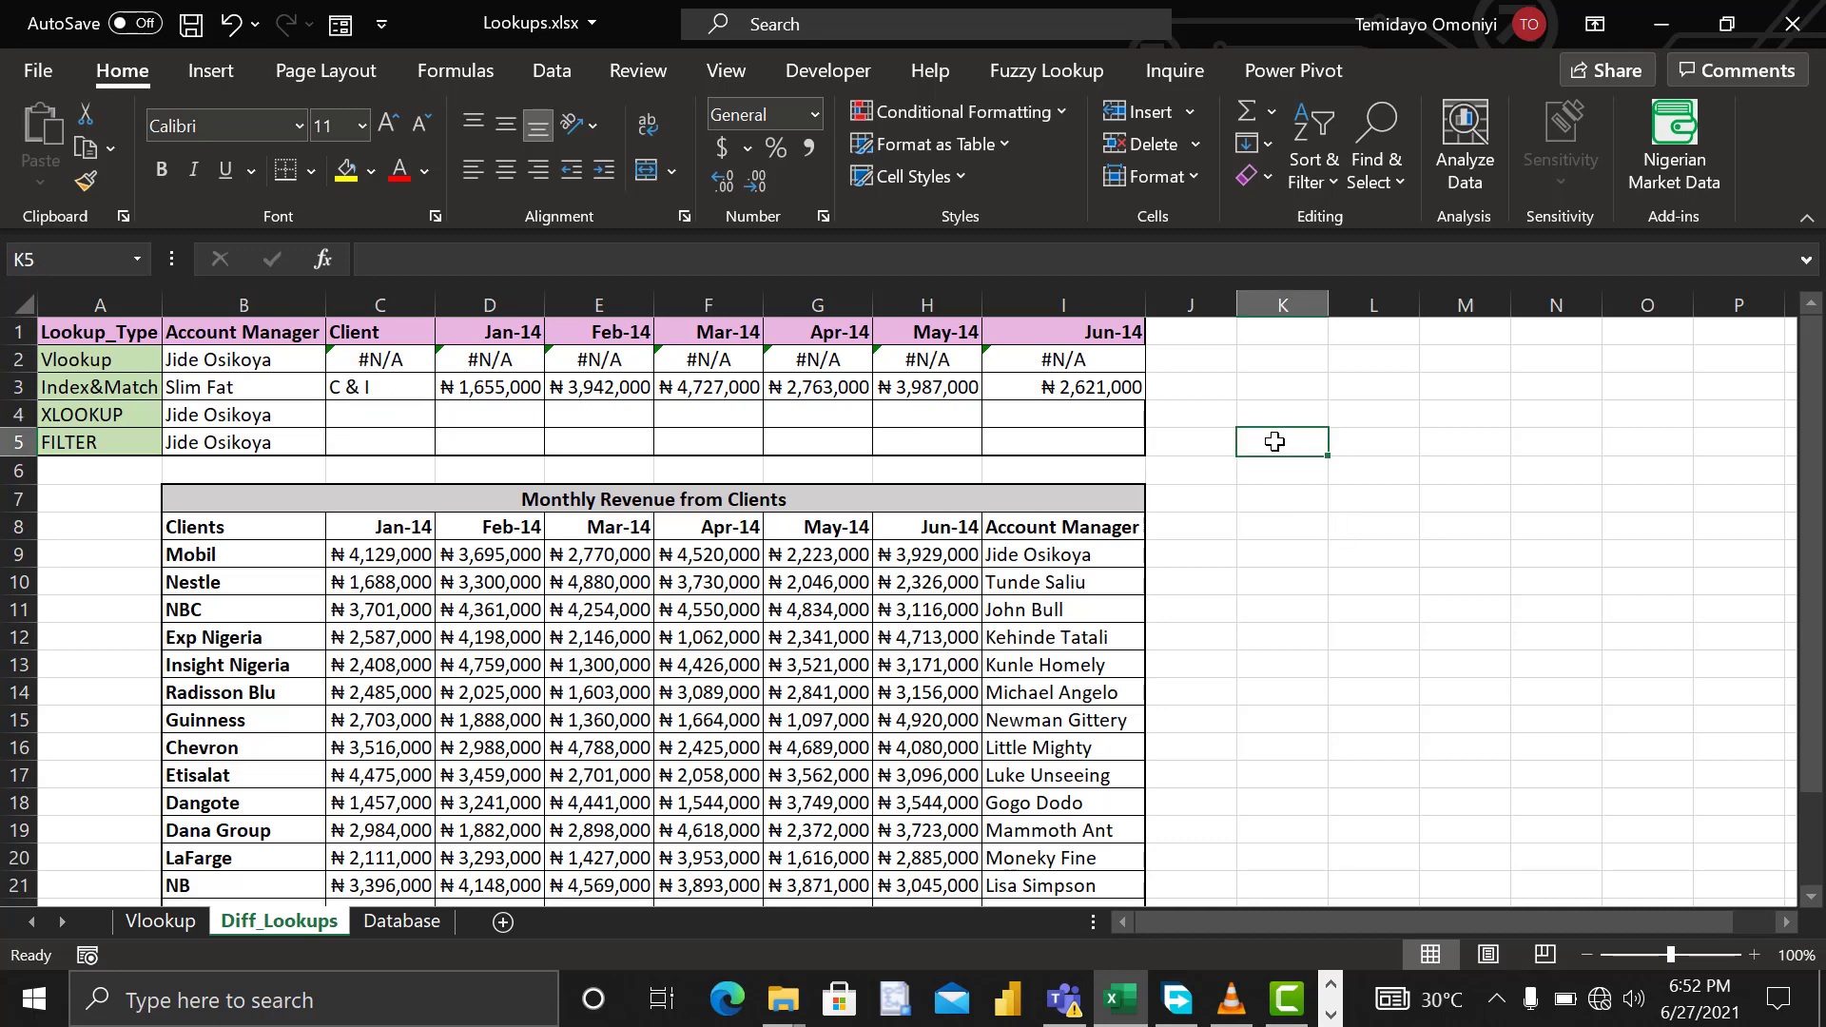
type("X")
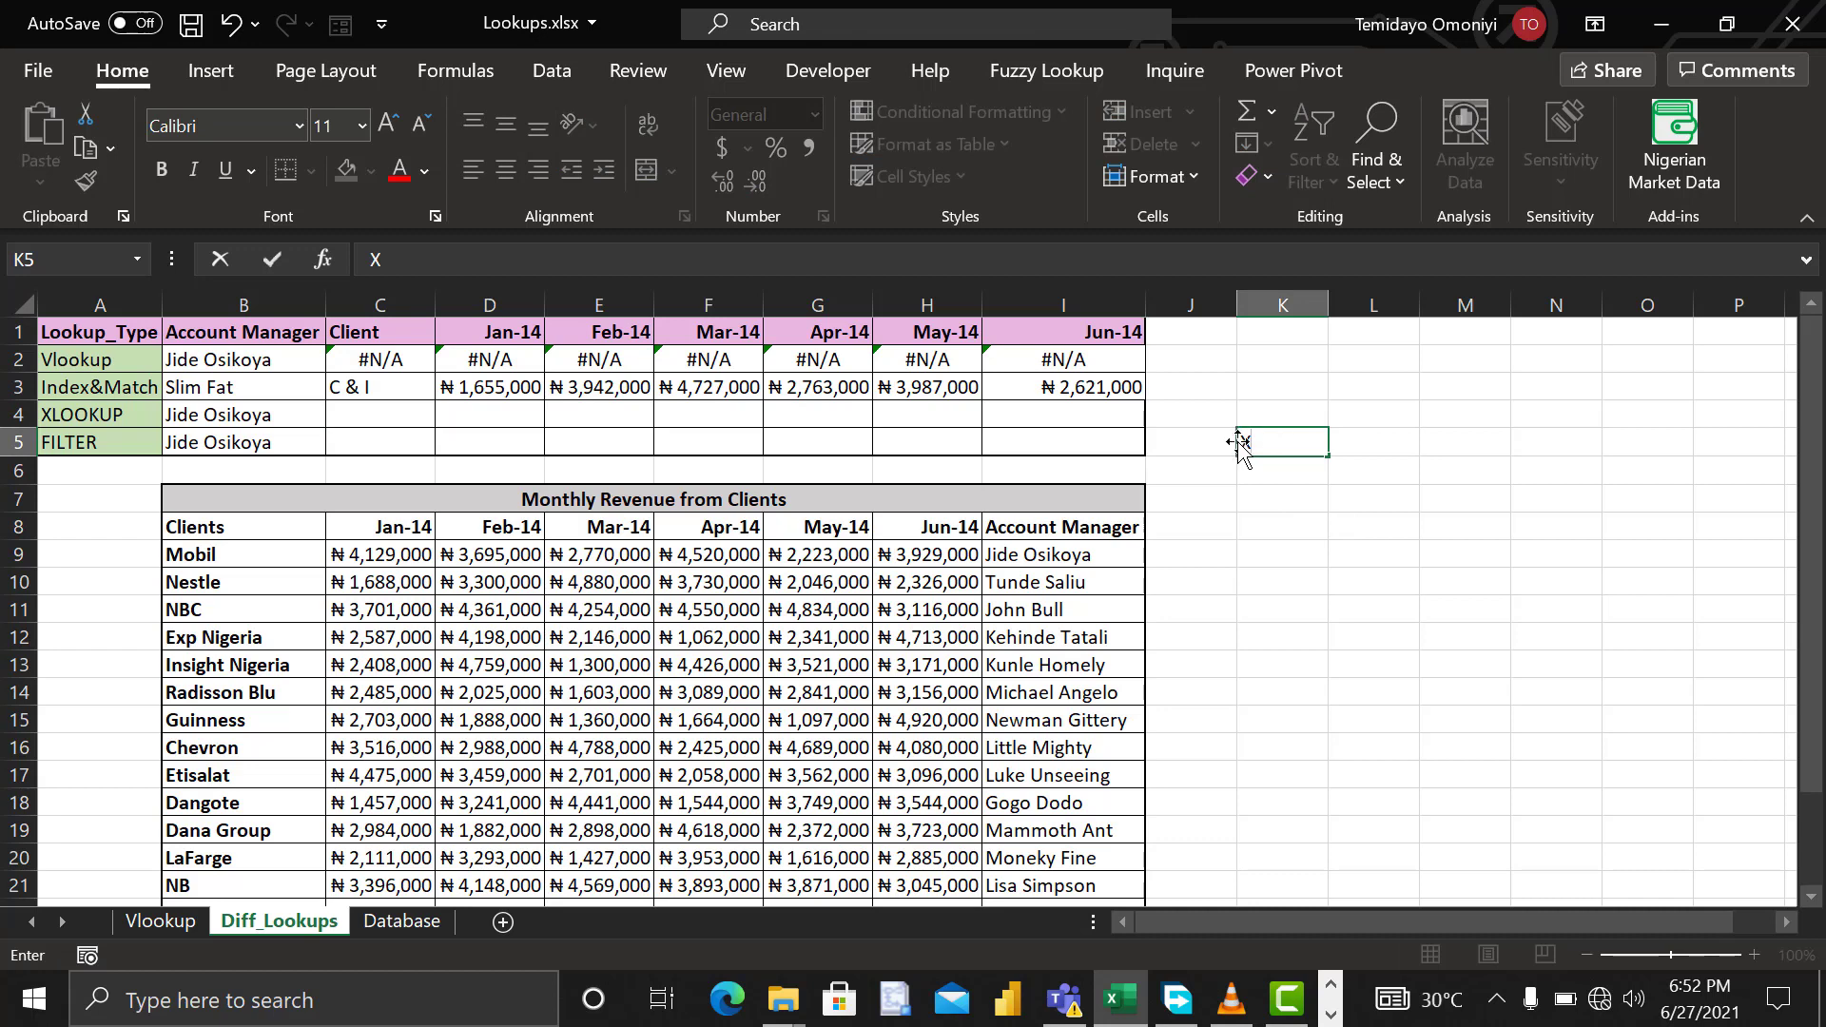
key("Return")
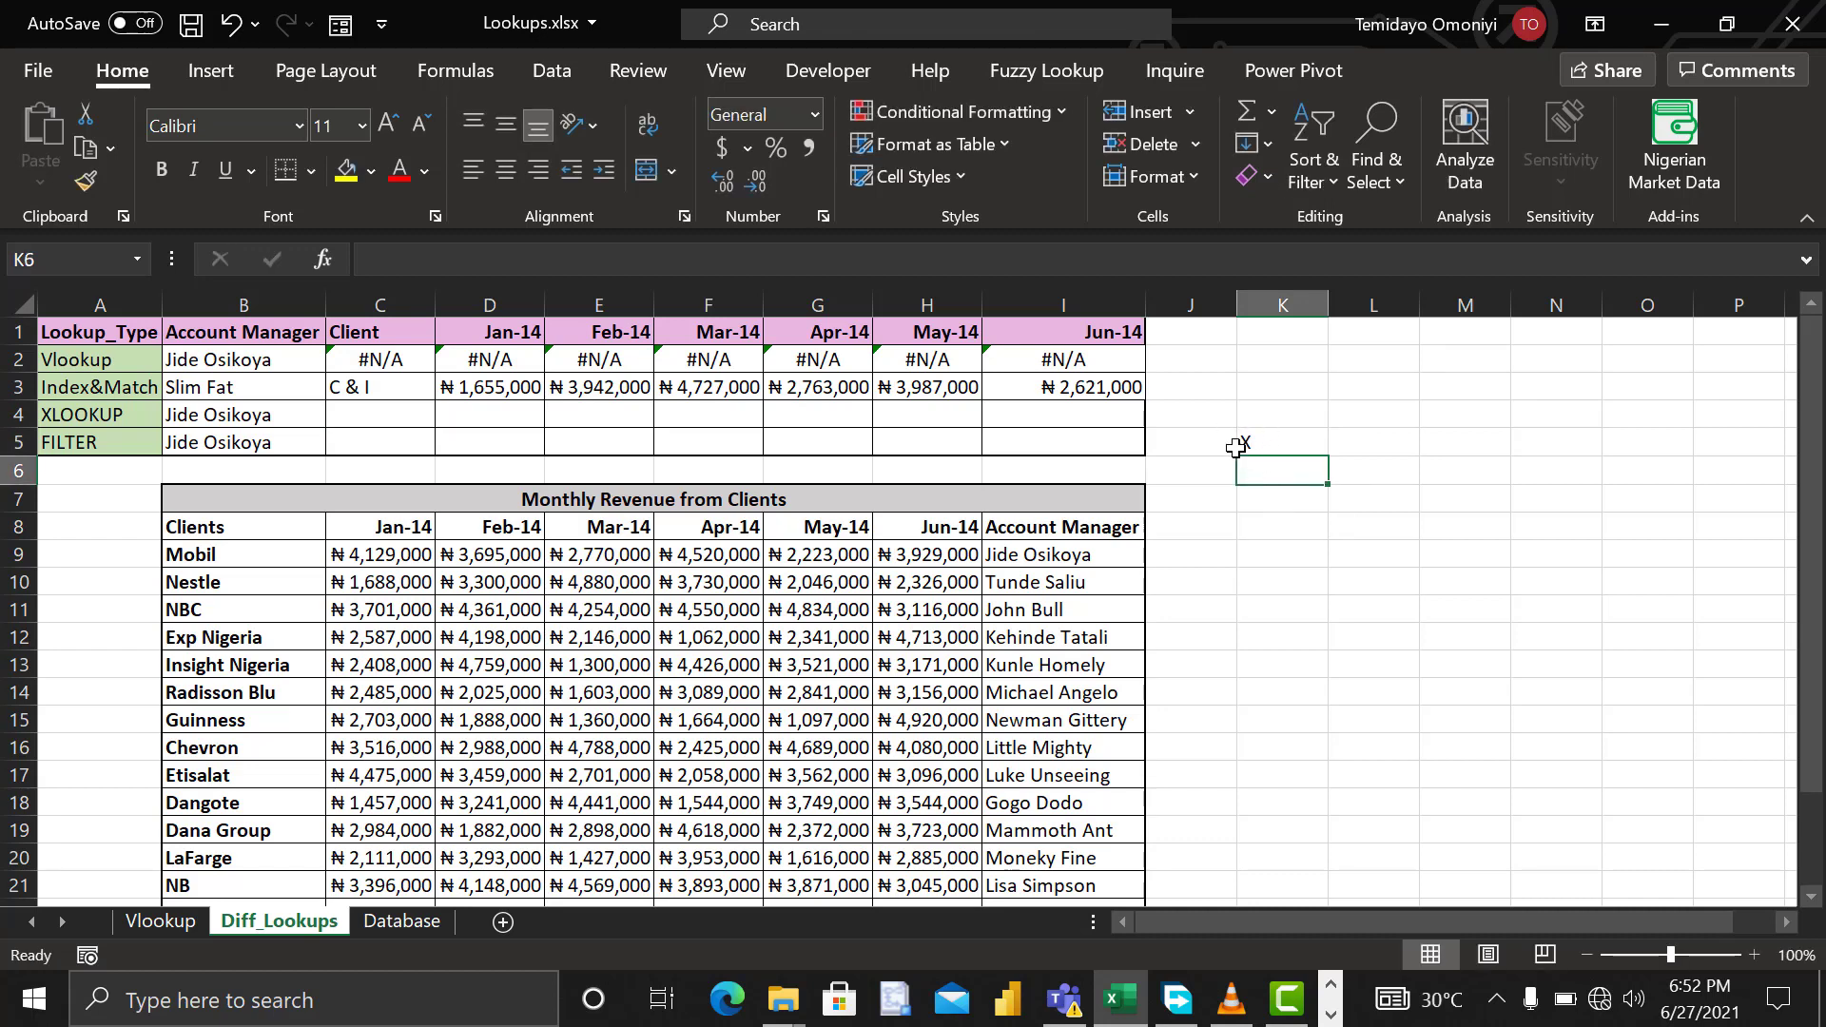
left_click(1244, 439)
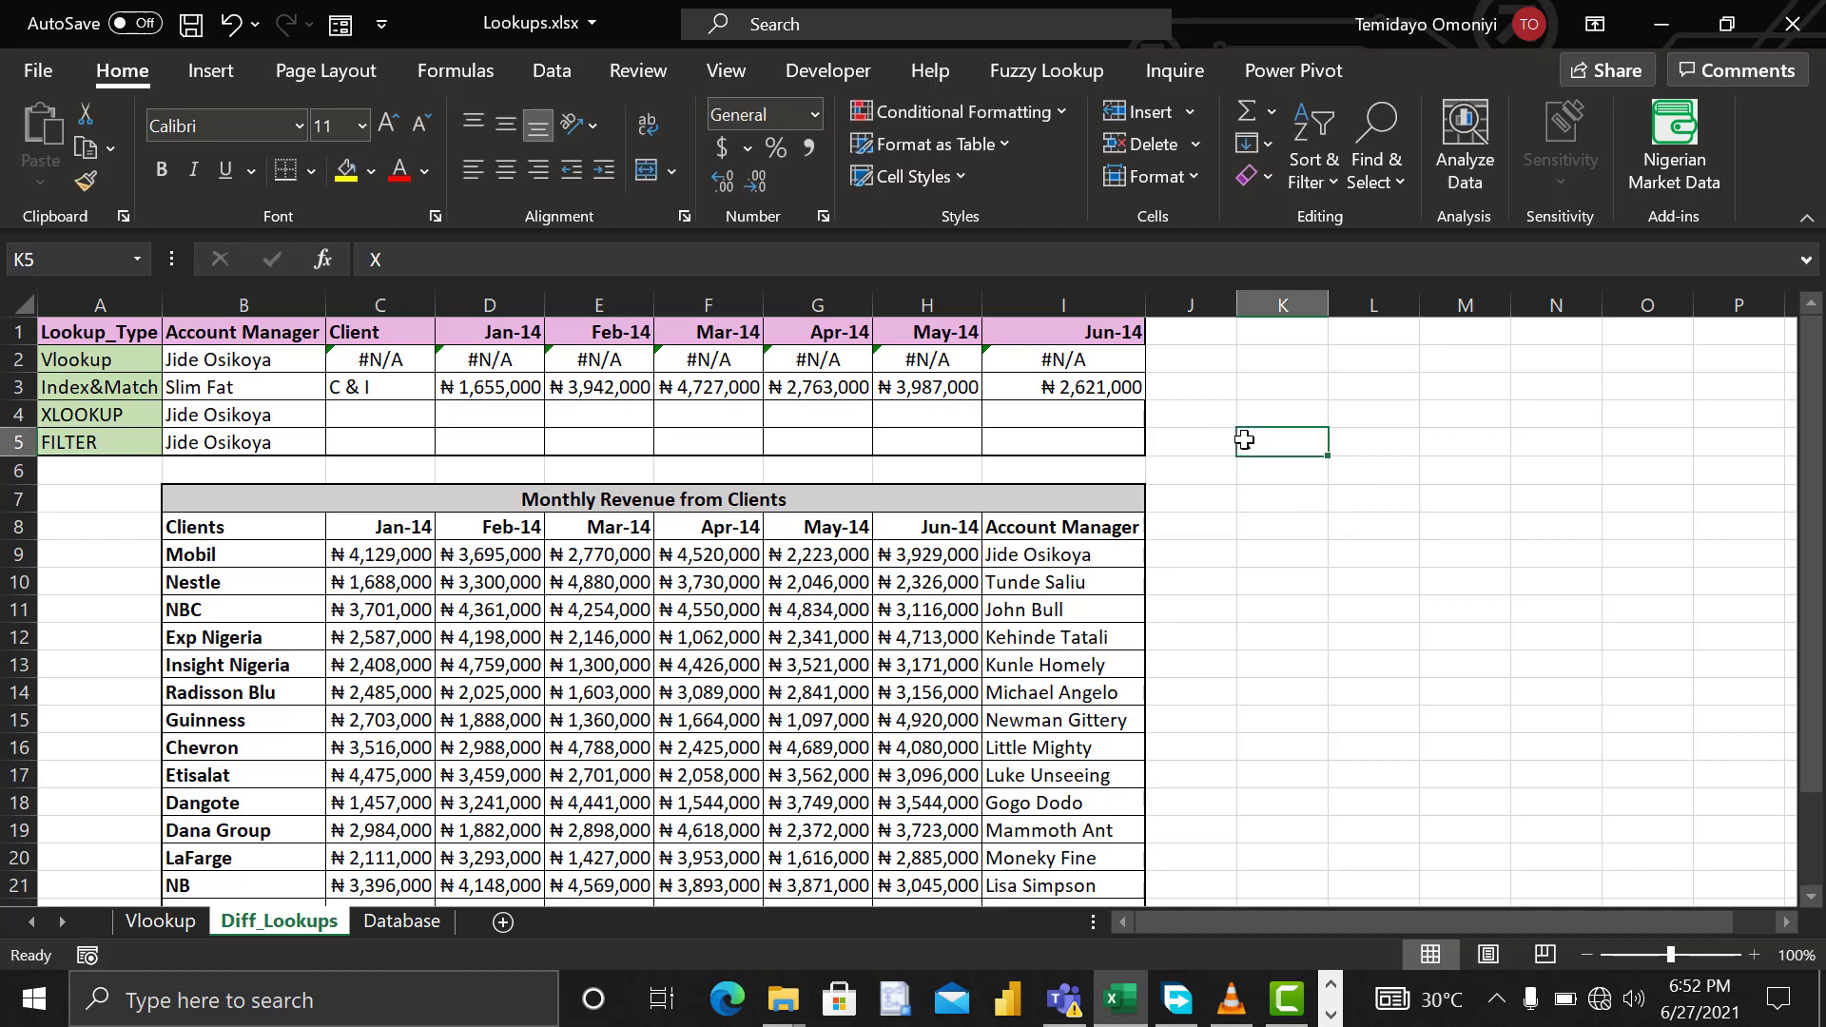
Step: Start an XLOOKUP formula in C4 with B4 as the lookup value
left_click(351, 413)
type("=")
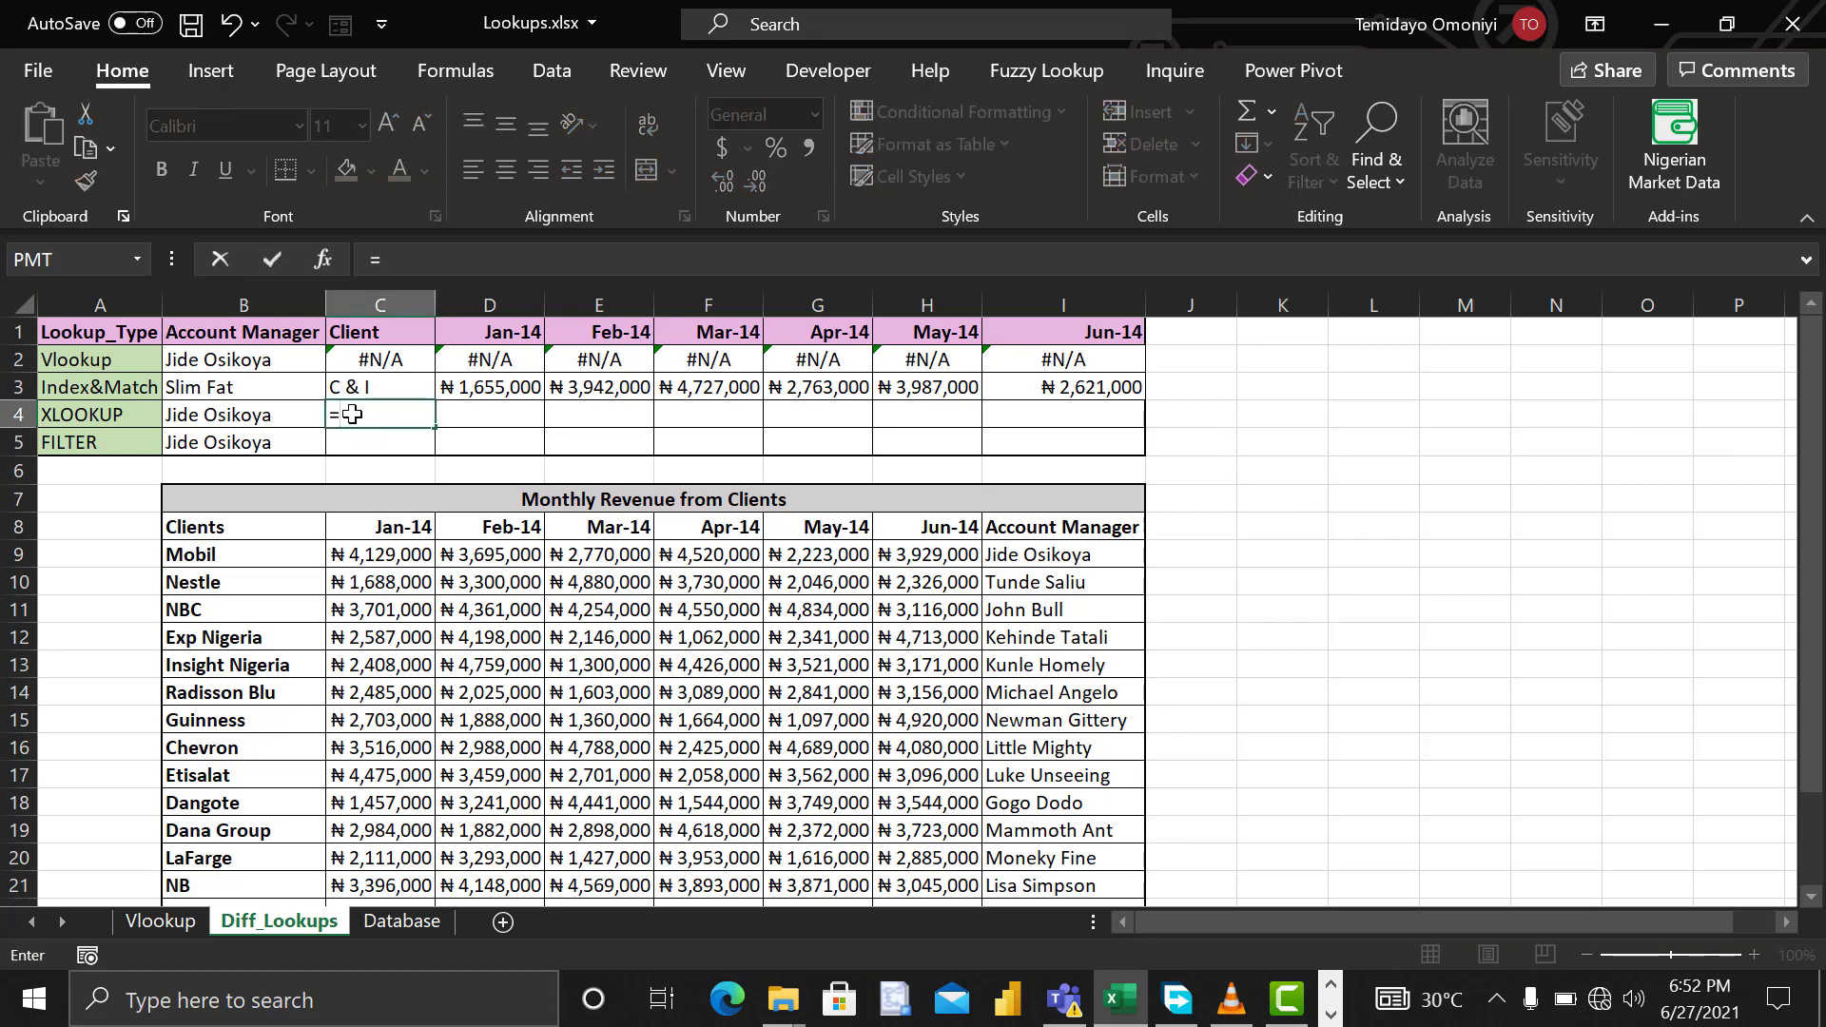
type("x")
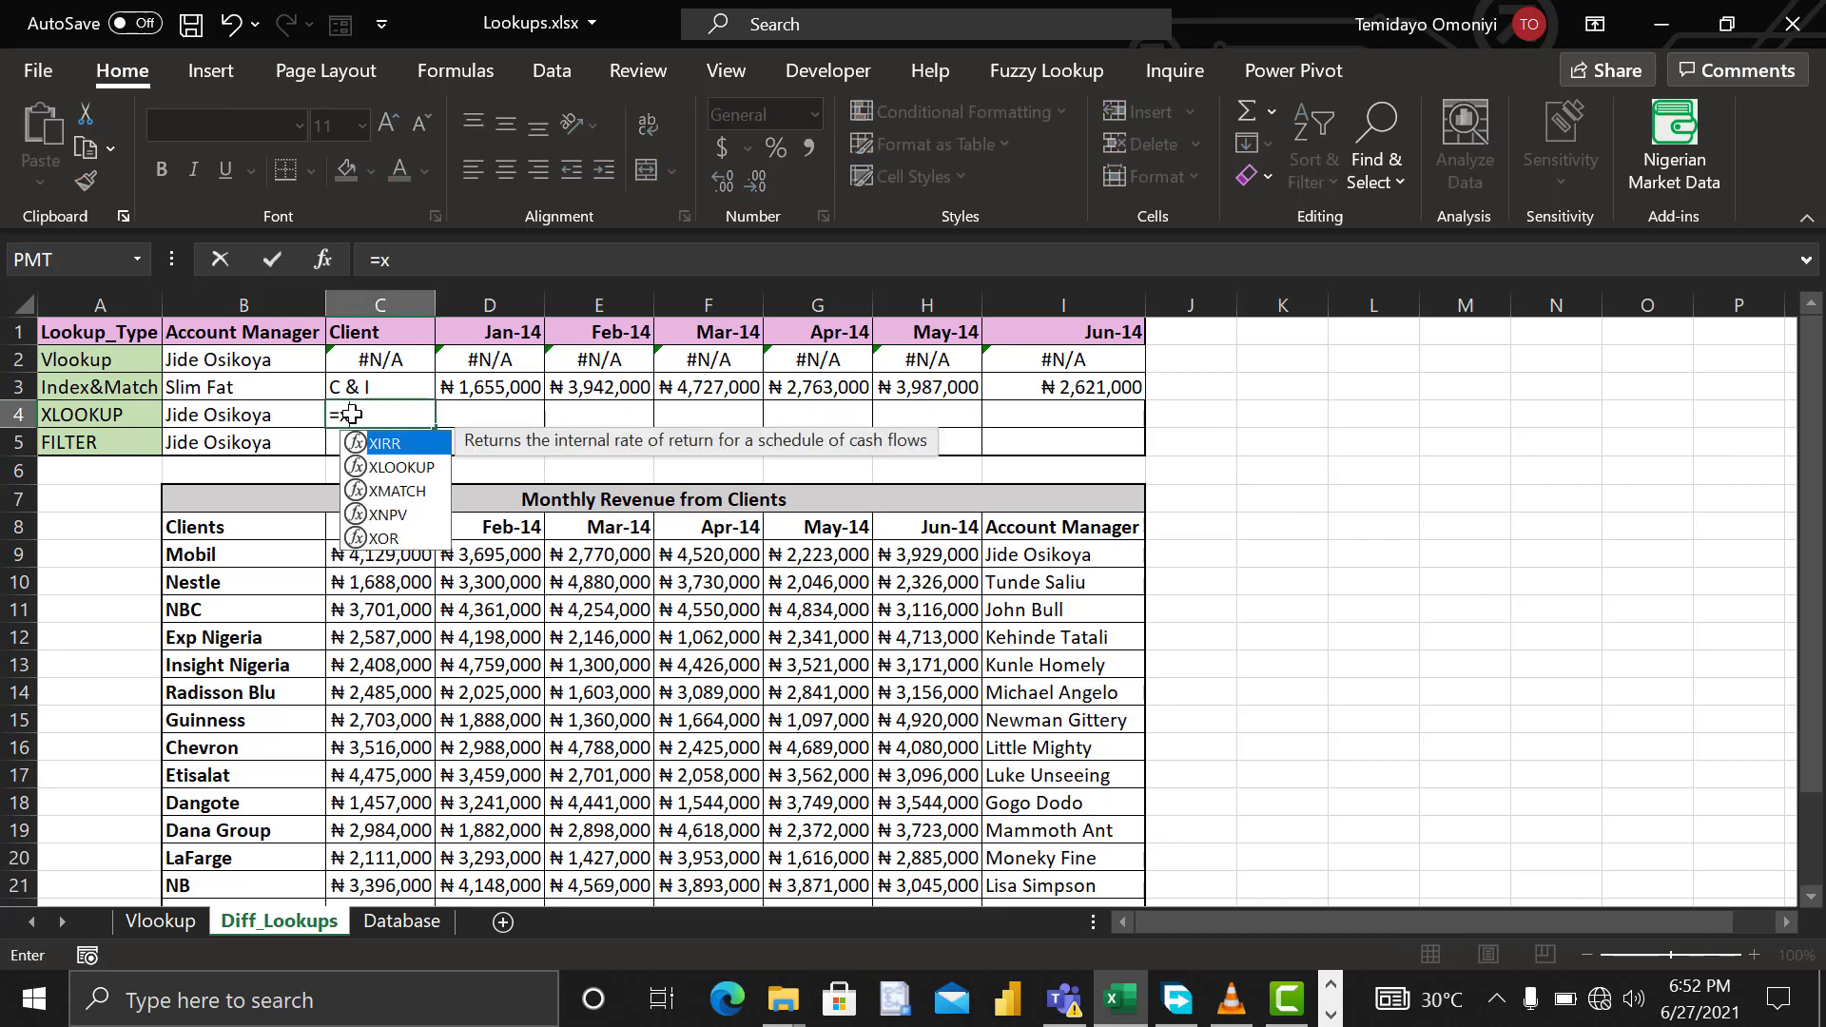
type("lo")
key("Tab")
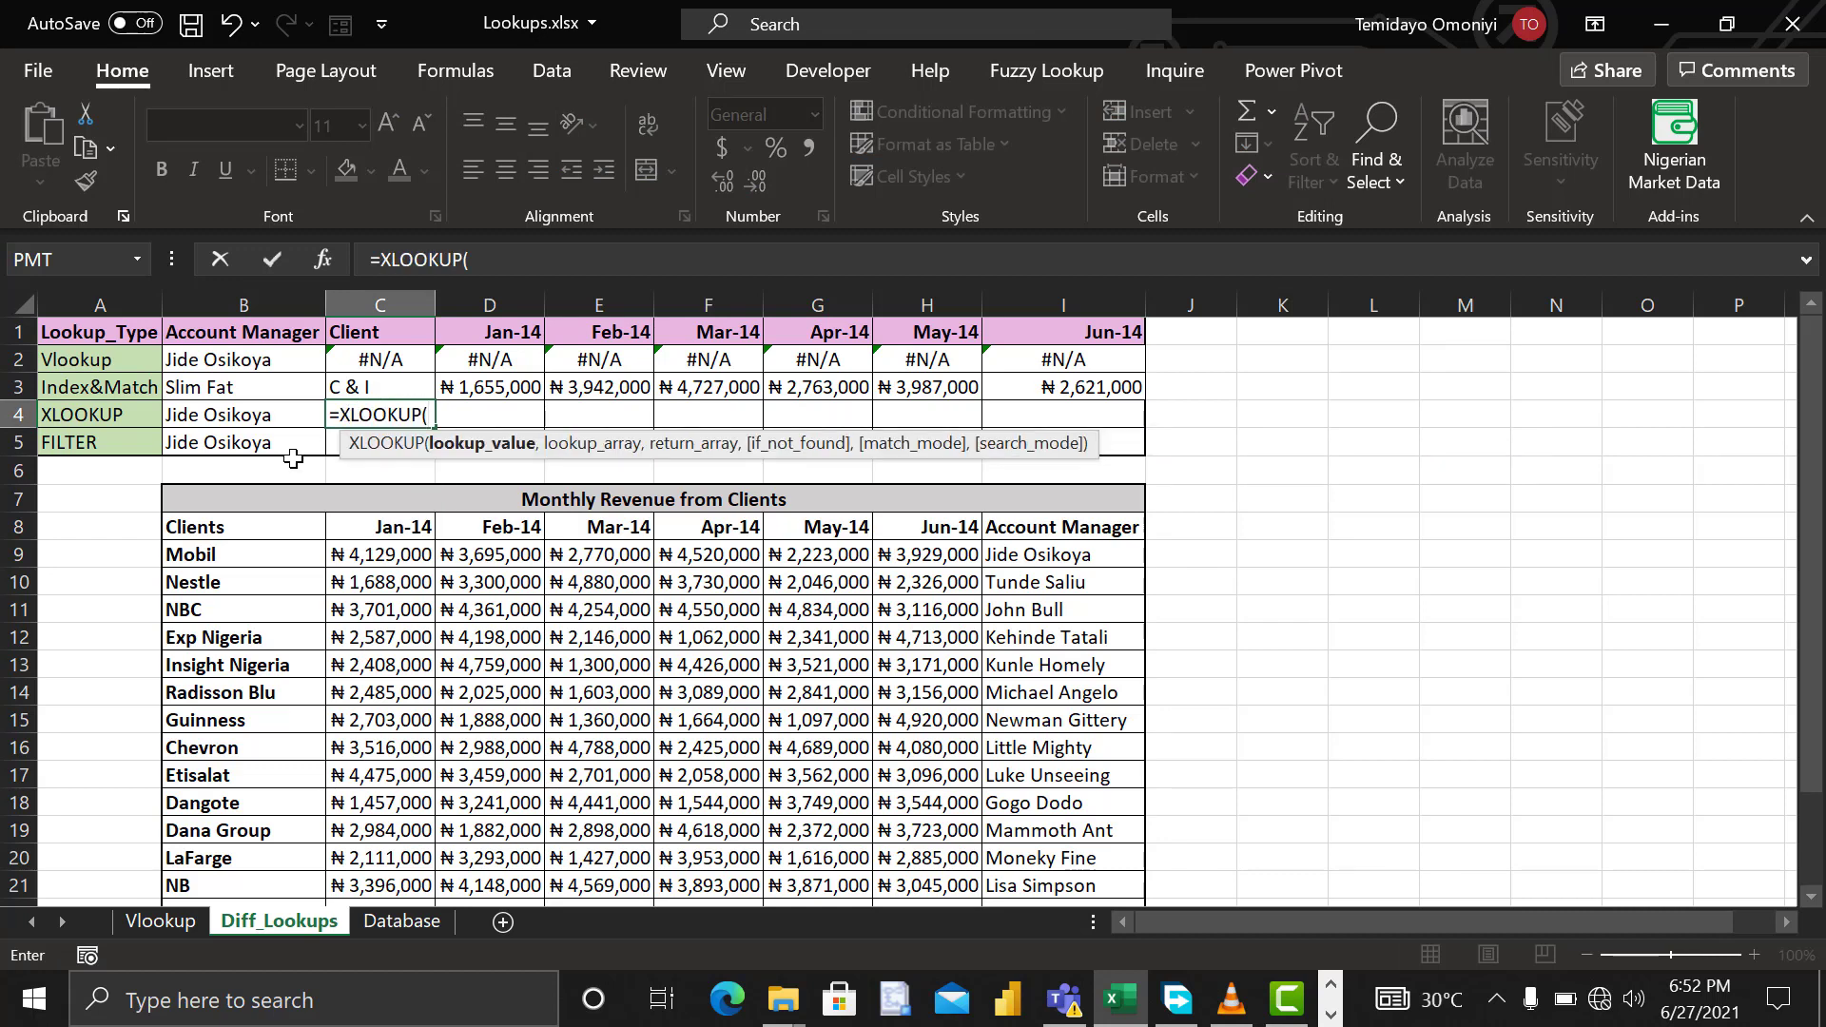
left_click(263, 416)
type(",")
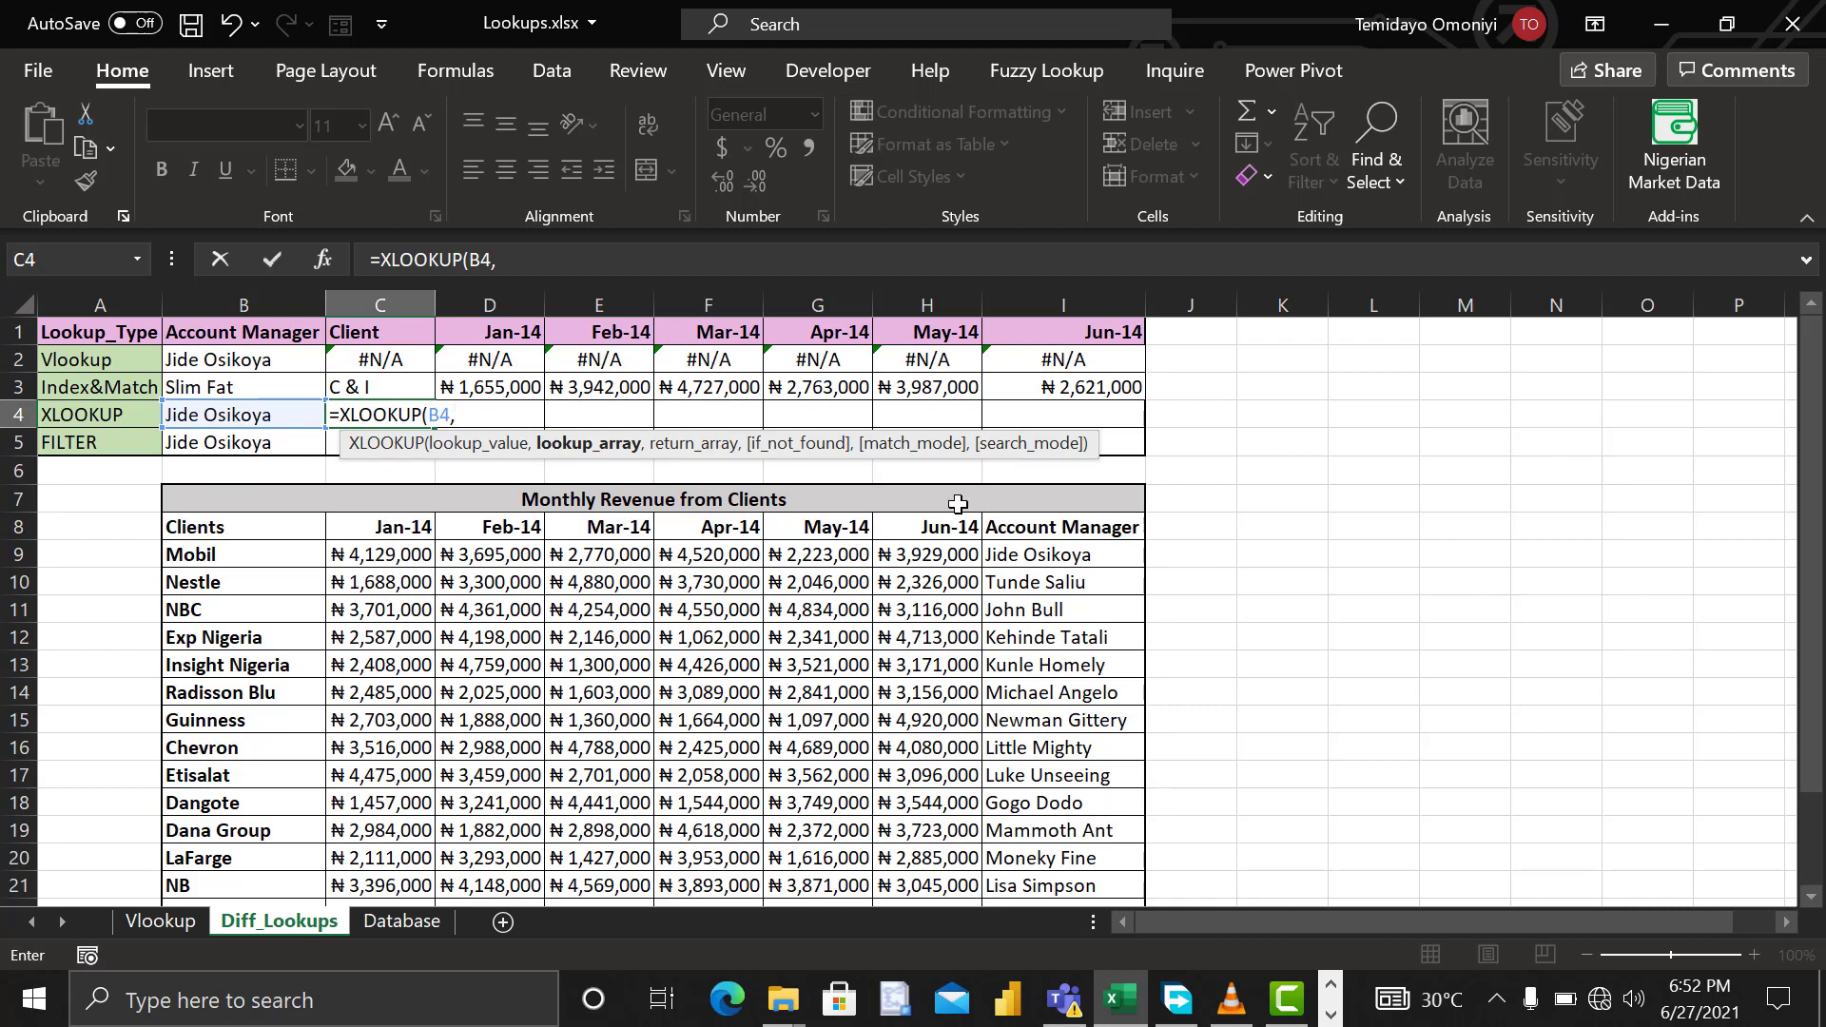
Step: Complete the C4 XLOOKUP with I8:I25 as lookup array, B8:B25 as return array and "Not Found" as the if-not-found text
left_click(1016, 530)
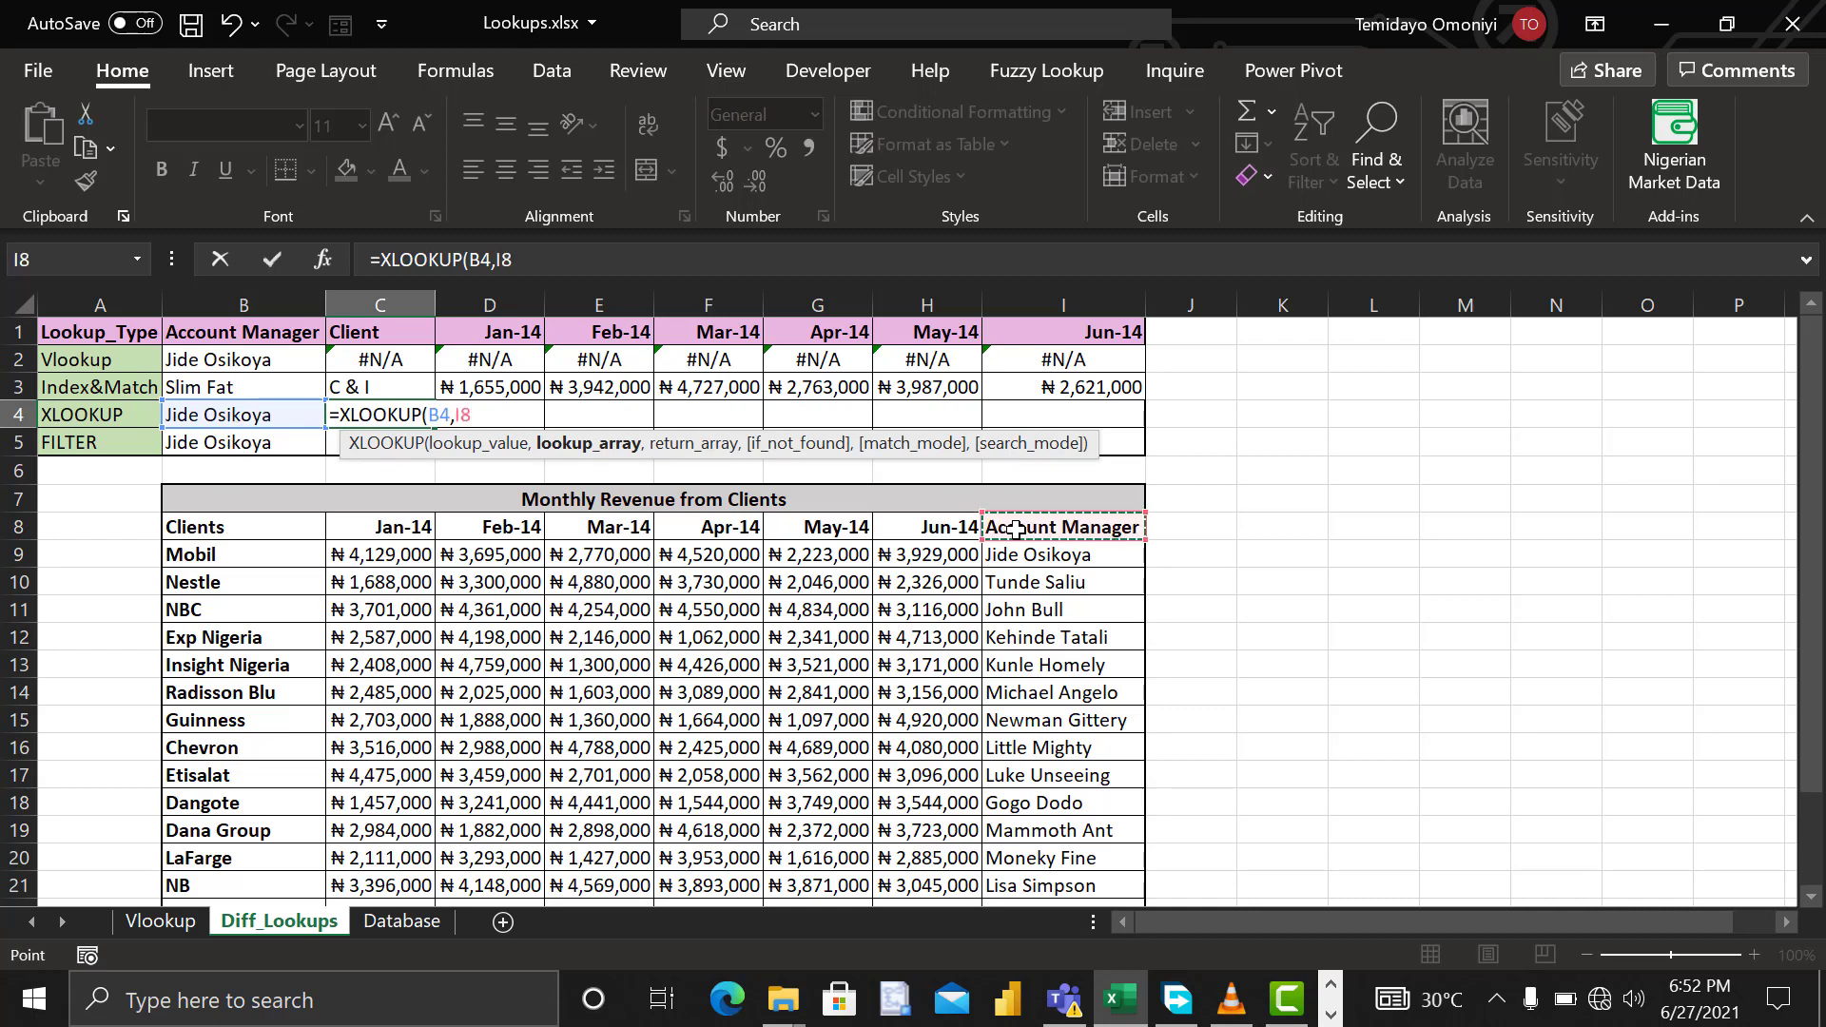
left_click_drag(1016, 530, 1137, 894)
type(",")
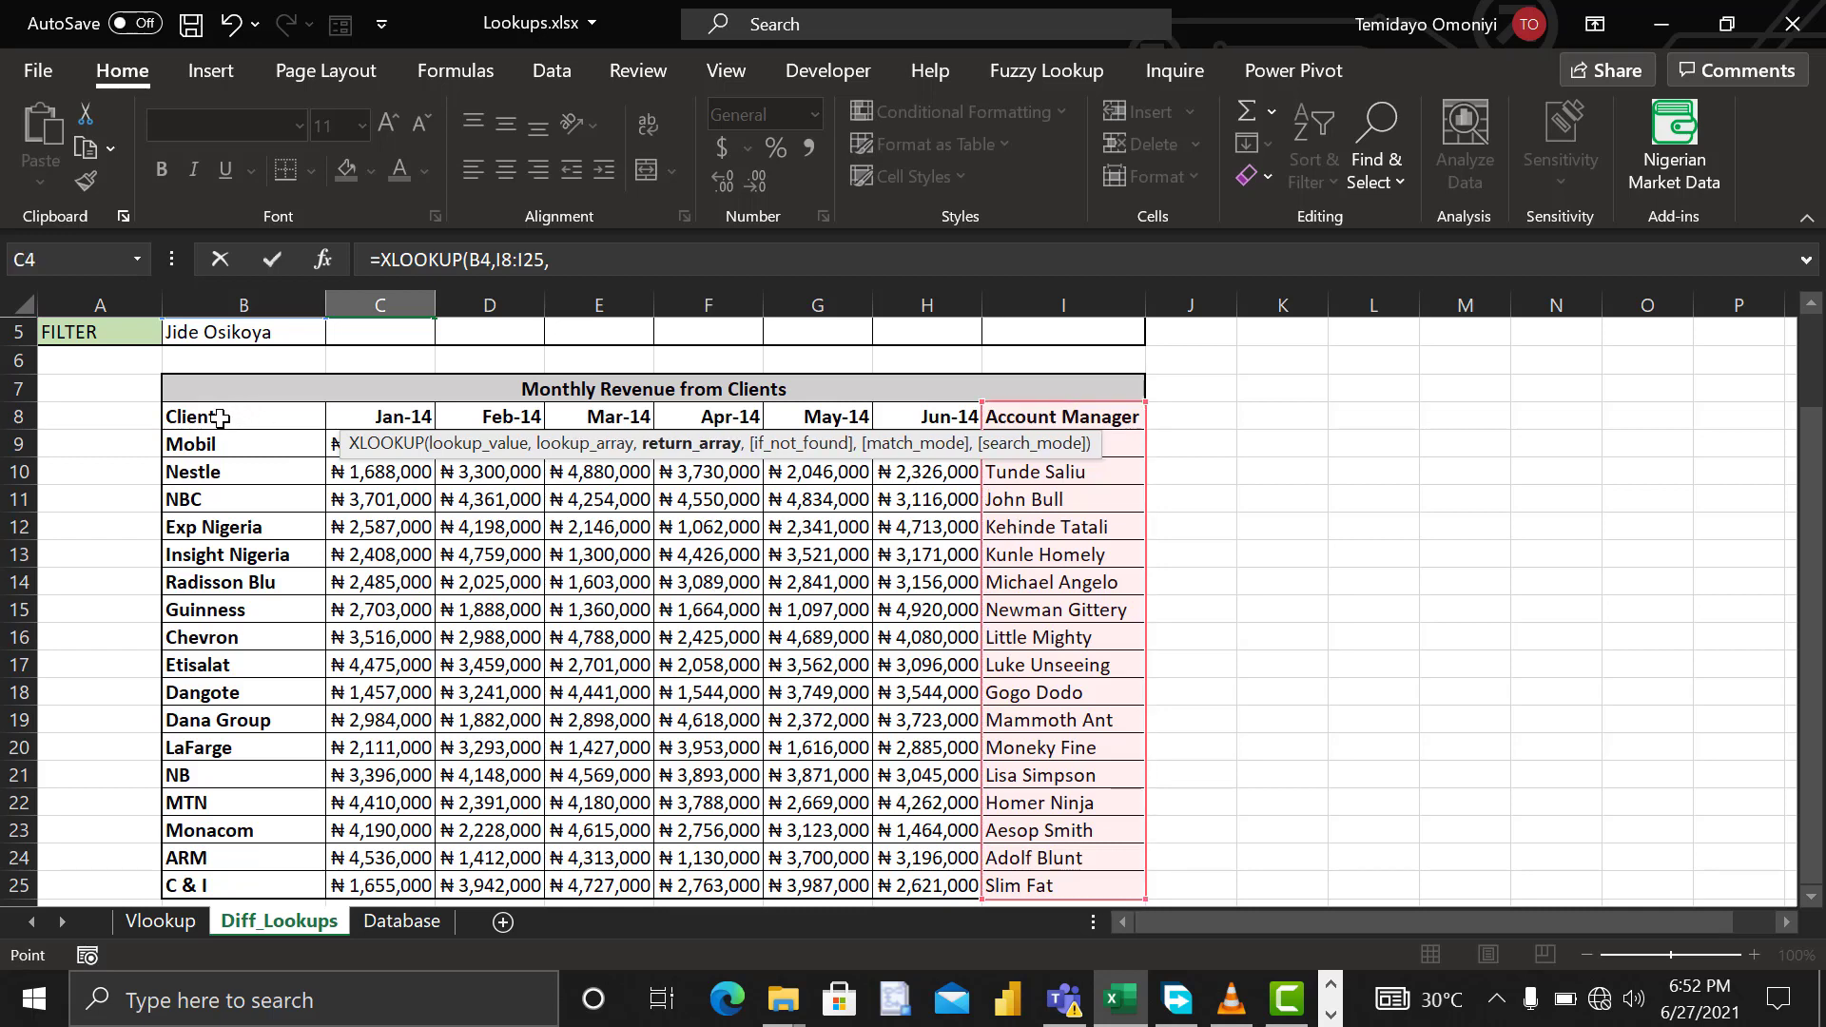
left_click_drag(220, 418, 220, 884)
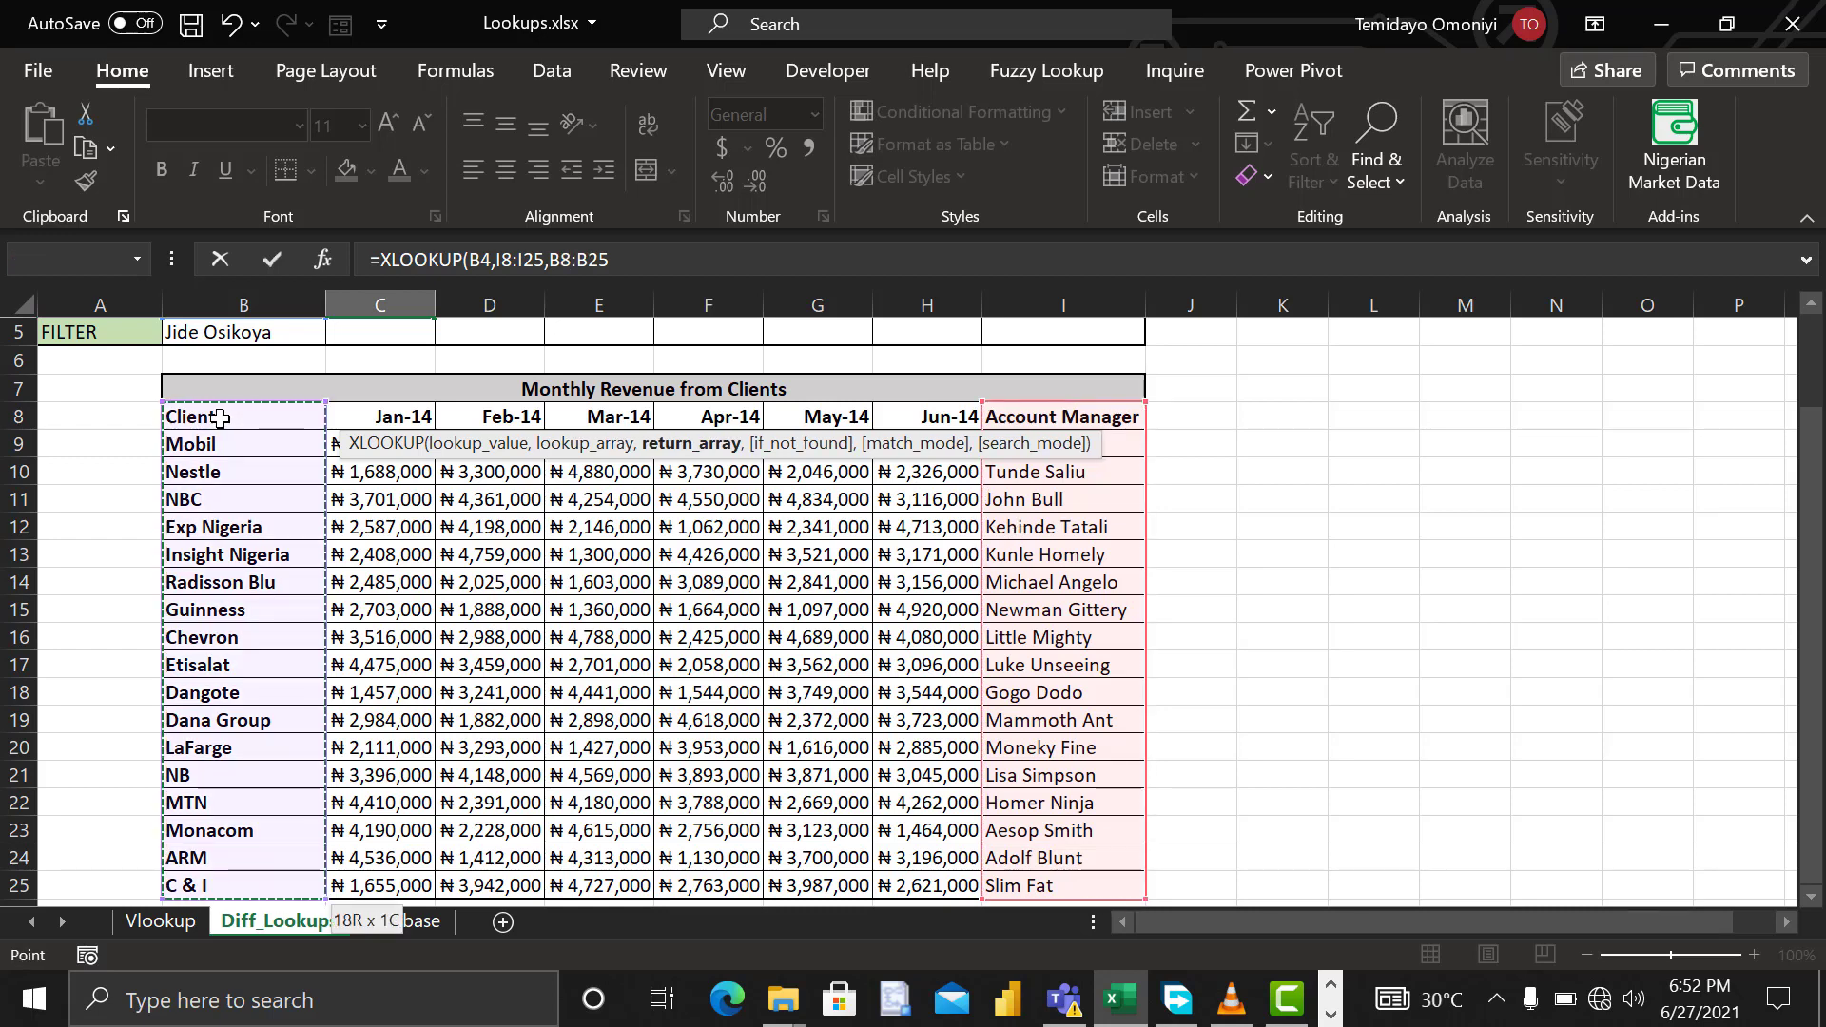
type(",")
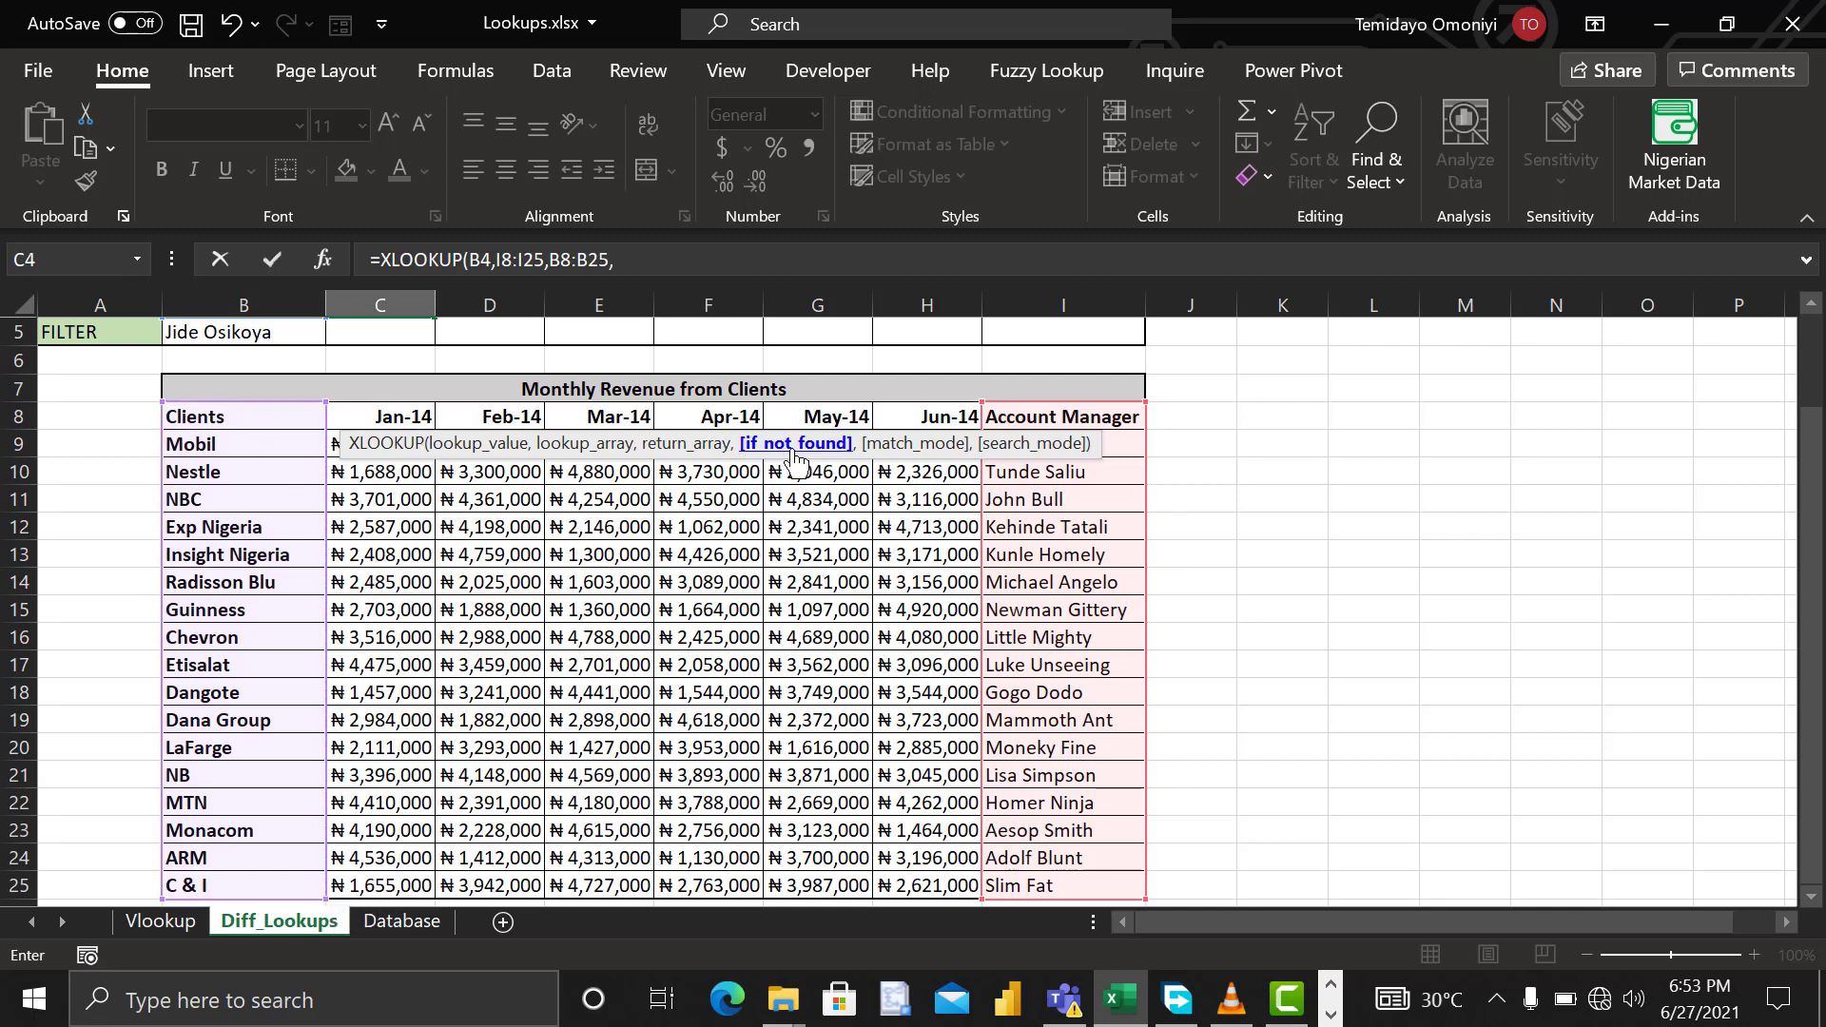
type("\"Not Found\")")
key("Return")
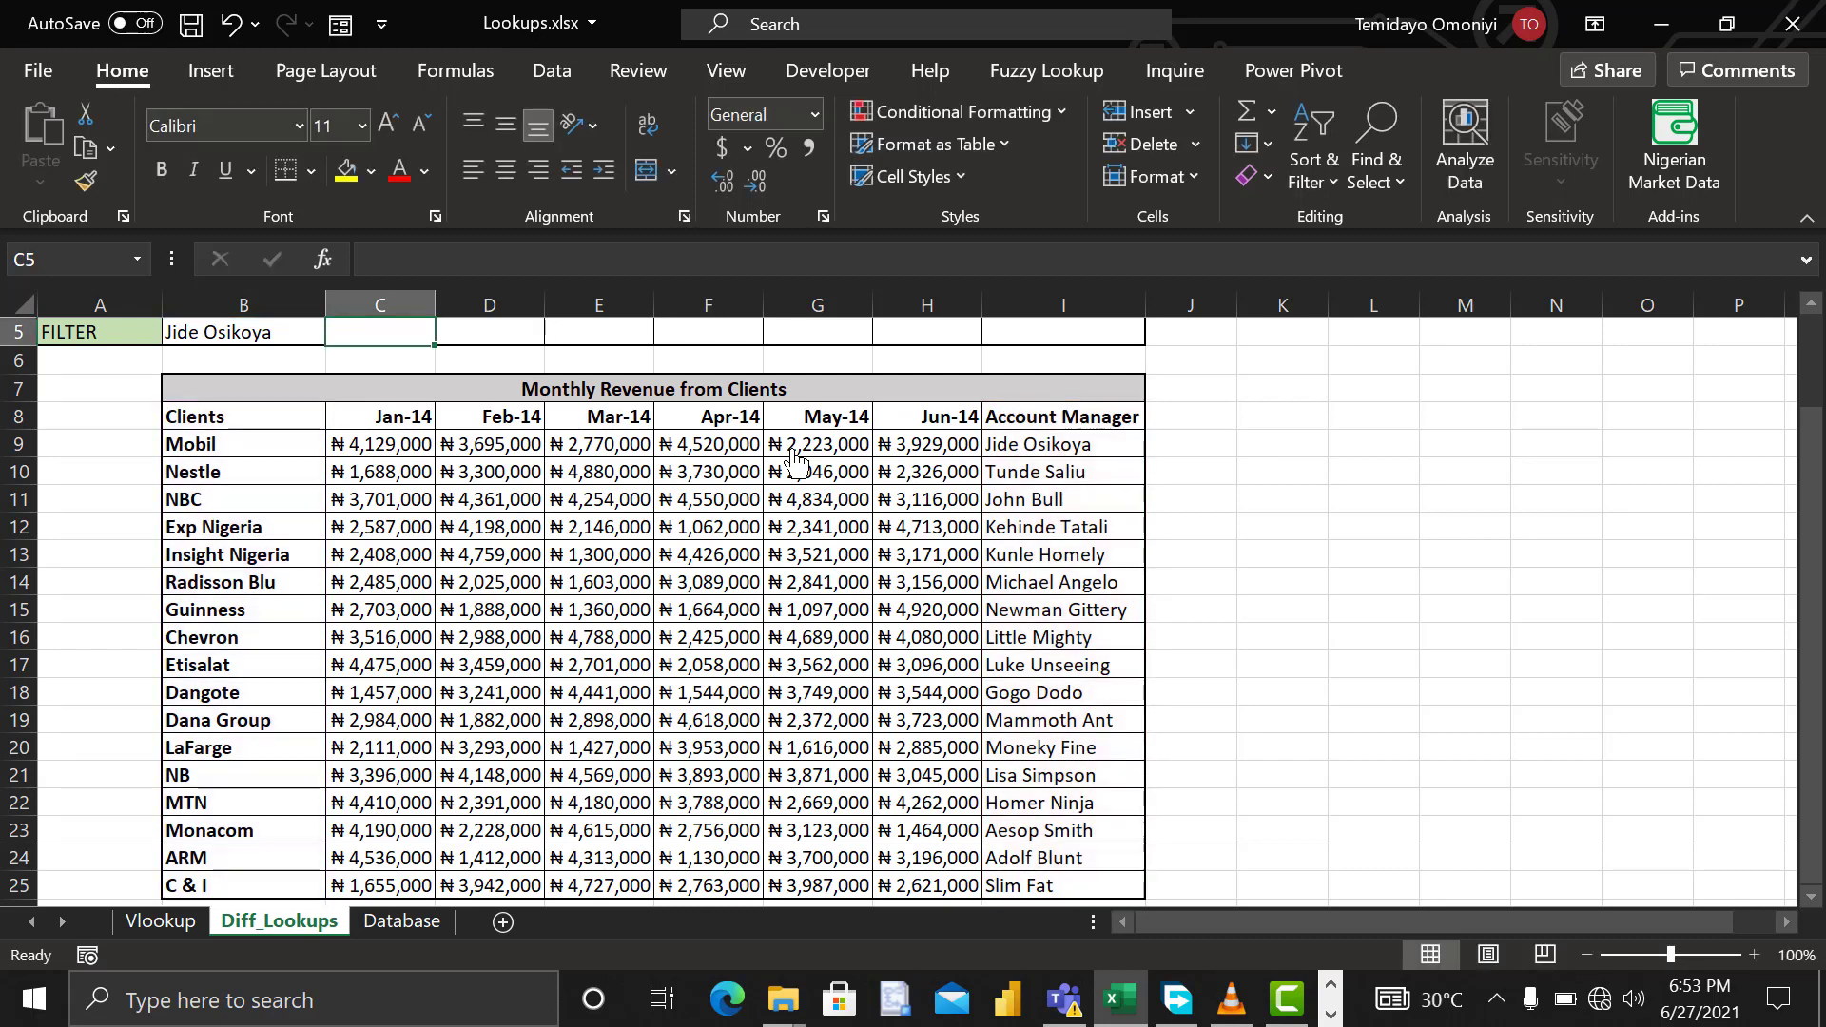
Step: Try to fill the C4 XLOOKUP formula with its relative references across the row to I4
scroll(418, 457, "up", 2)
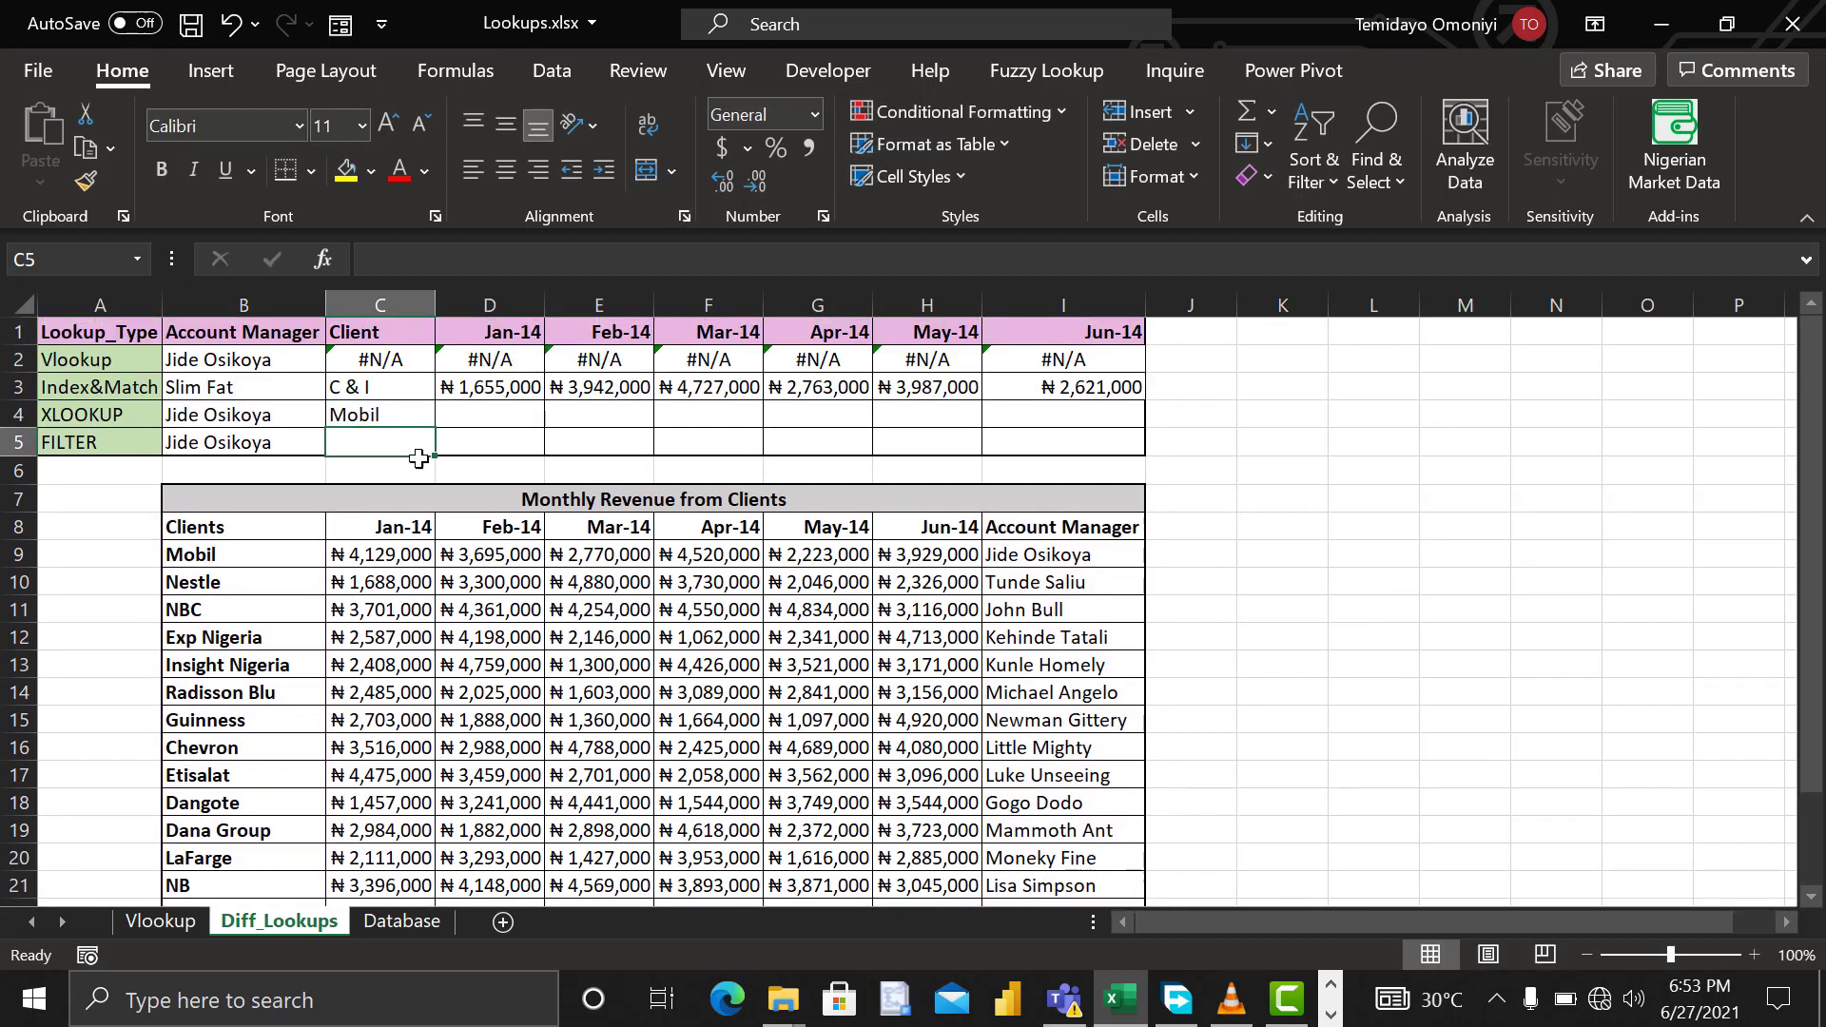
left_click(365, 410)
left_click_drag(434, 431, 1094, 427)
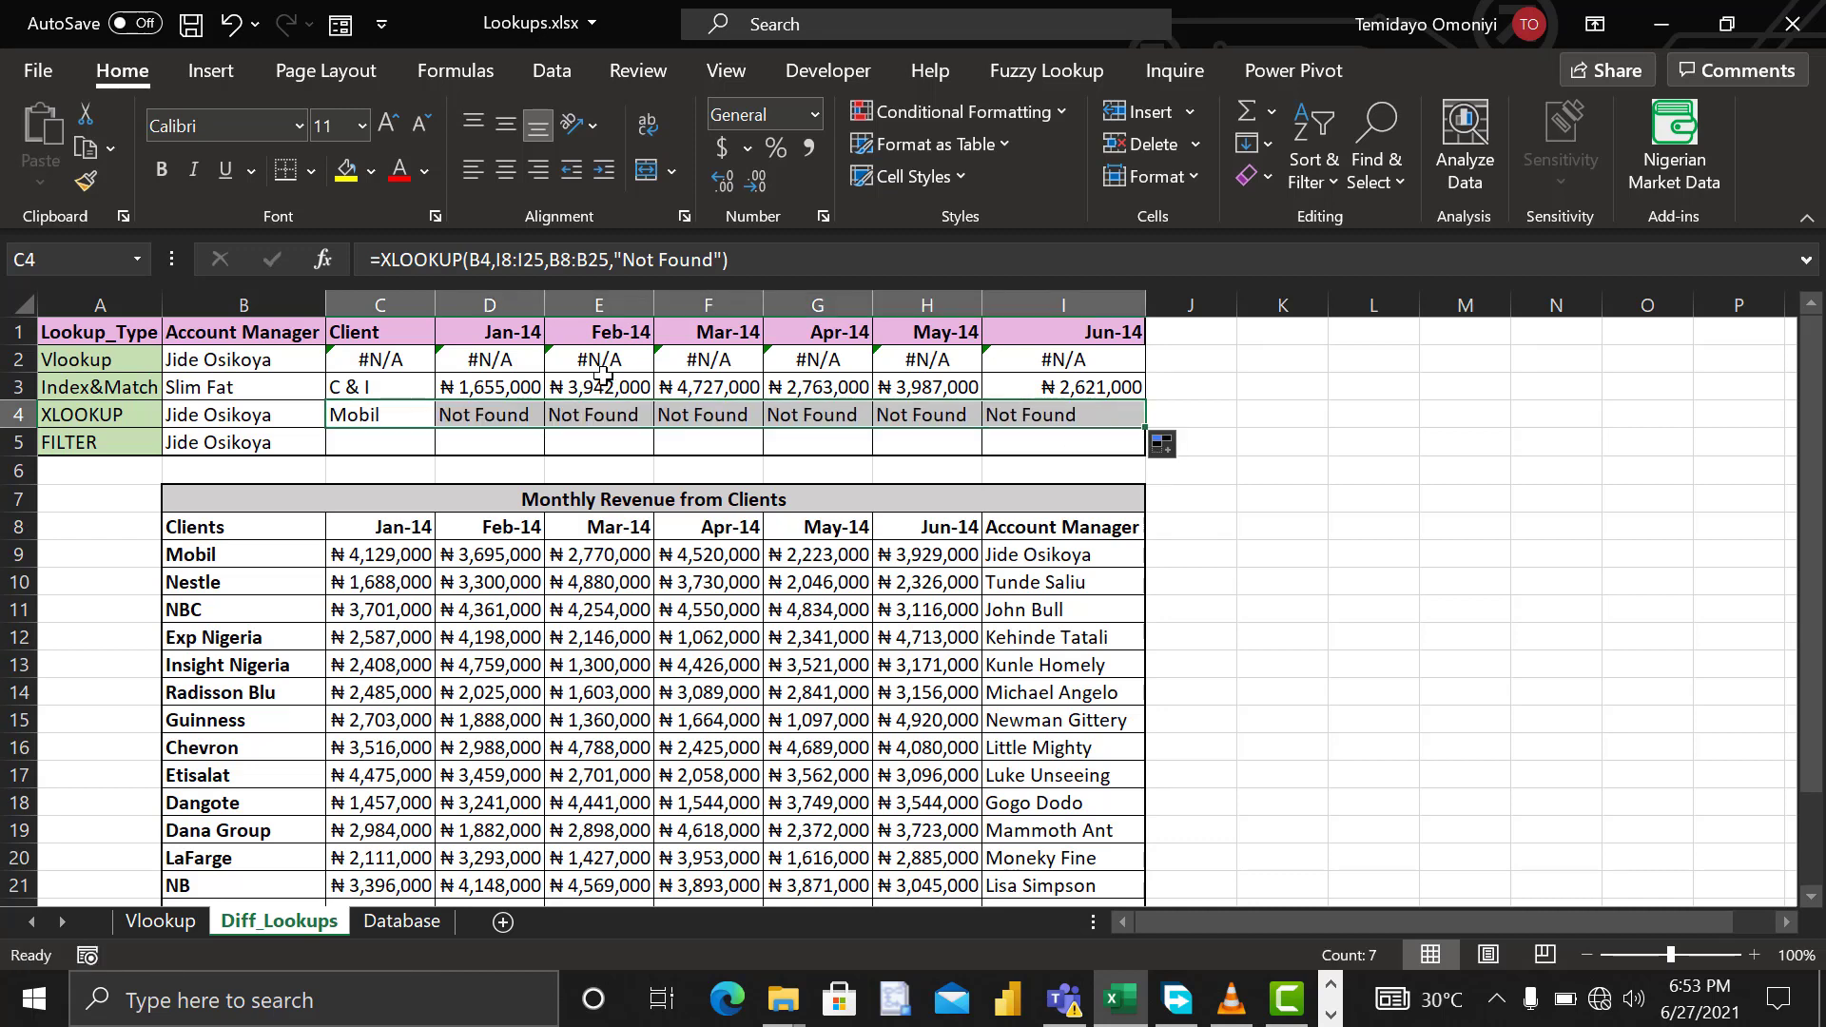
Step: Make the lookup value $B$4 and the lookup array $I$8:$I$25 absolute in the C4 XLOOKUP formula
left_click(367, 412)
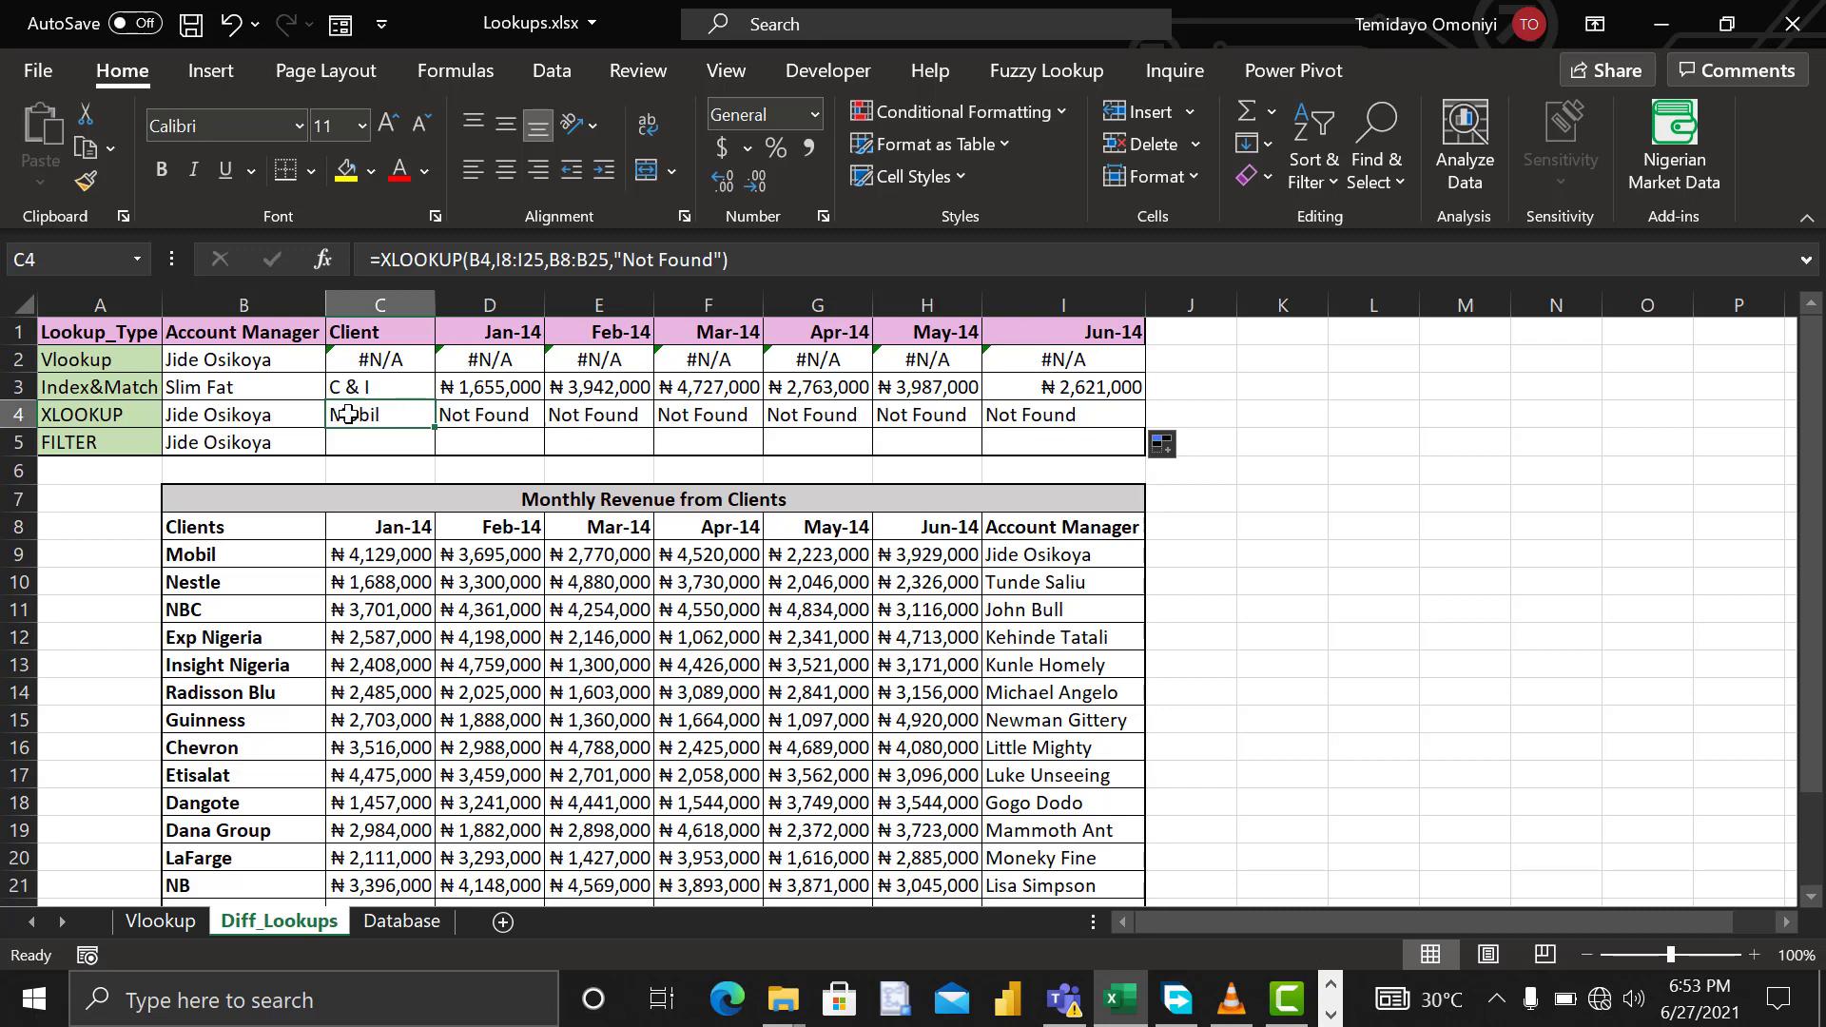
left_click(482, 260)
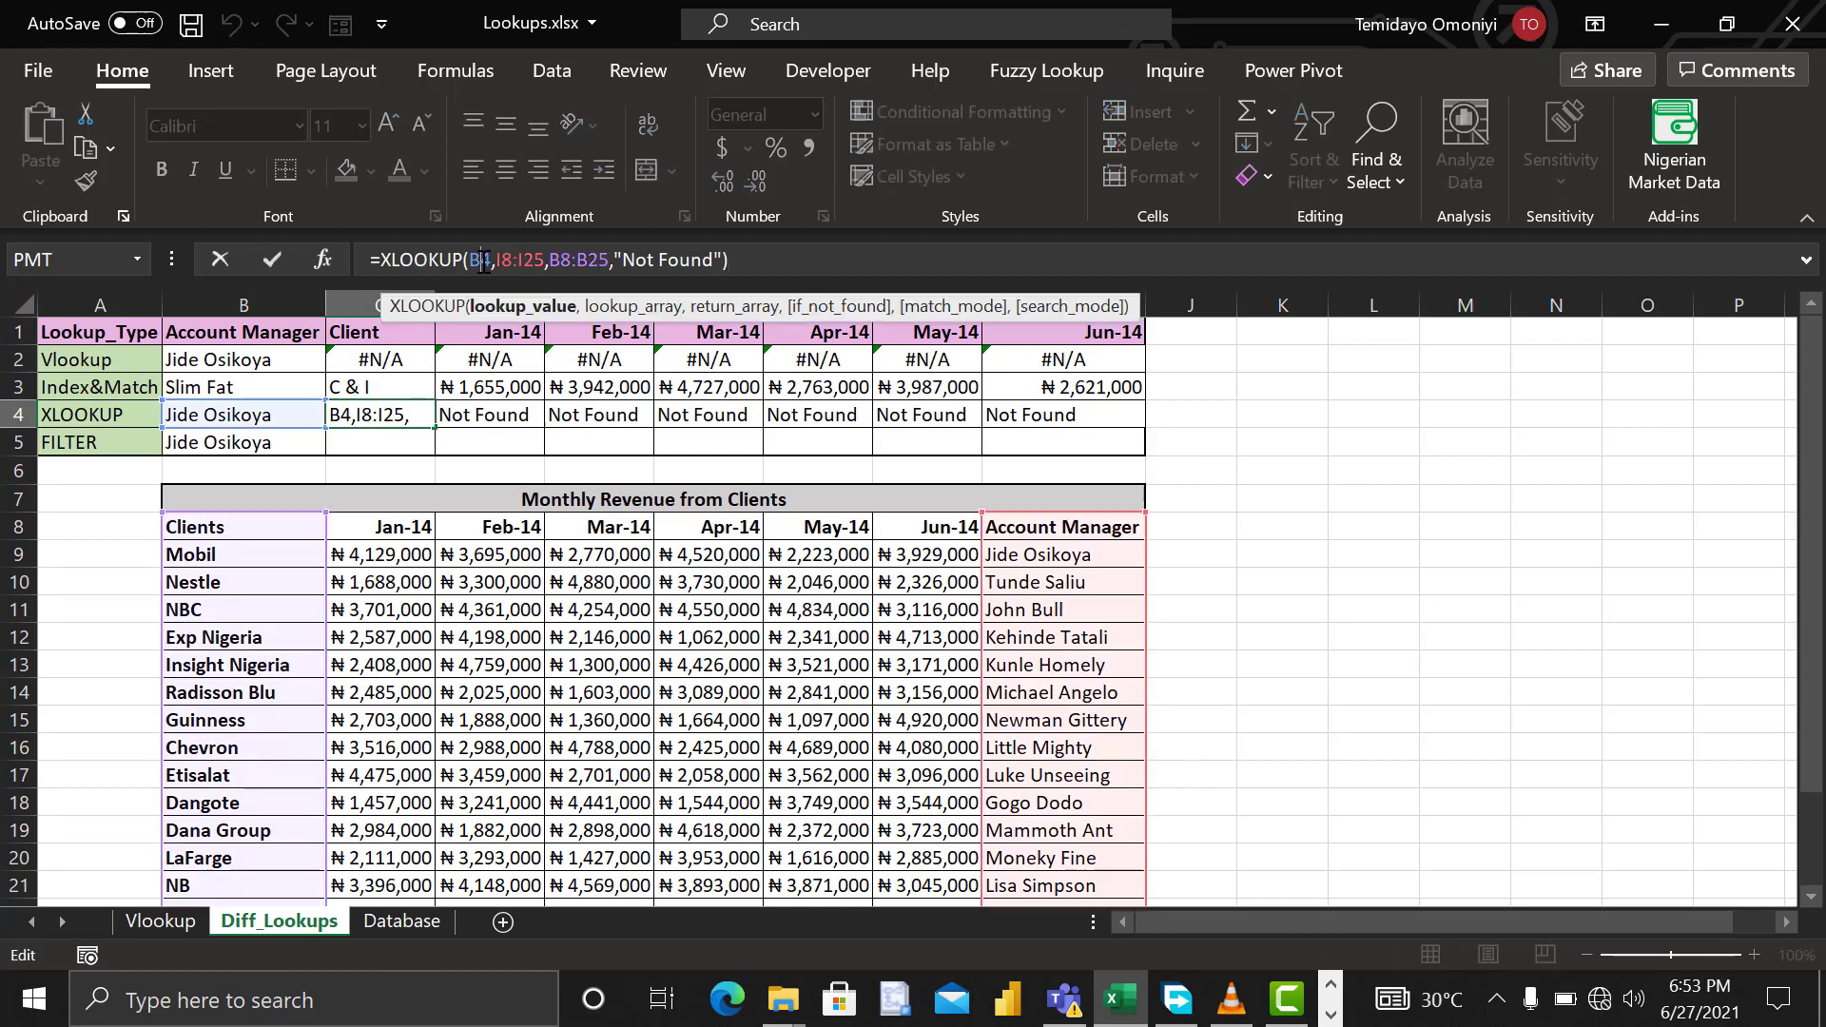
double_click(482, 260)
key("F4")
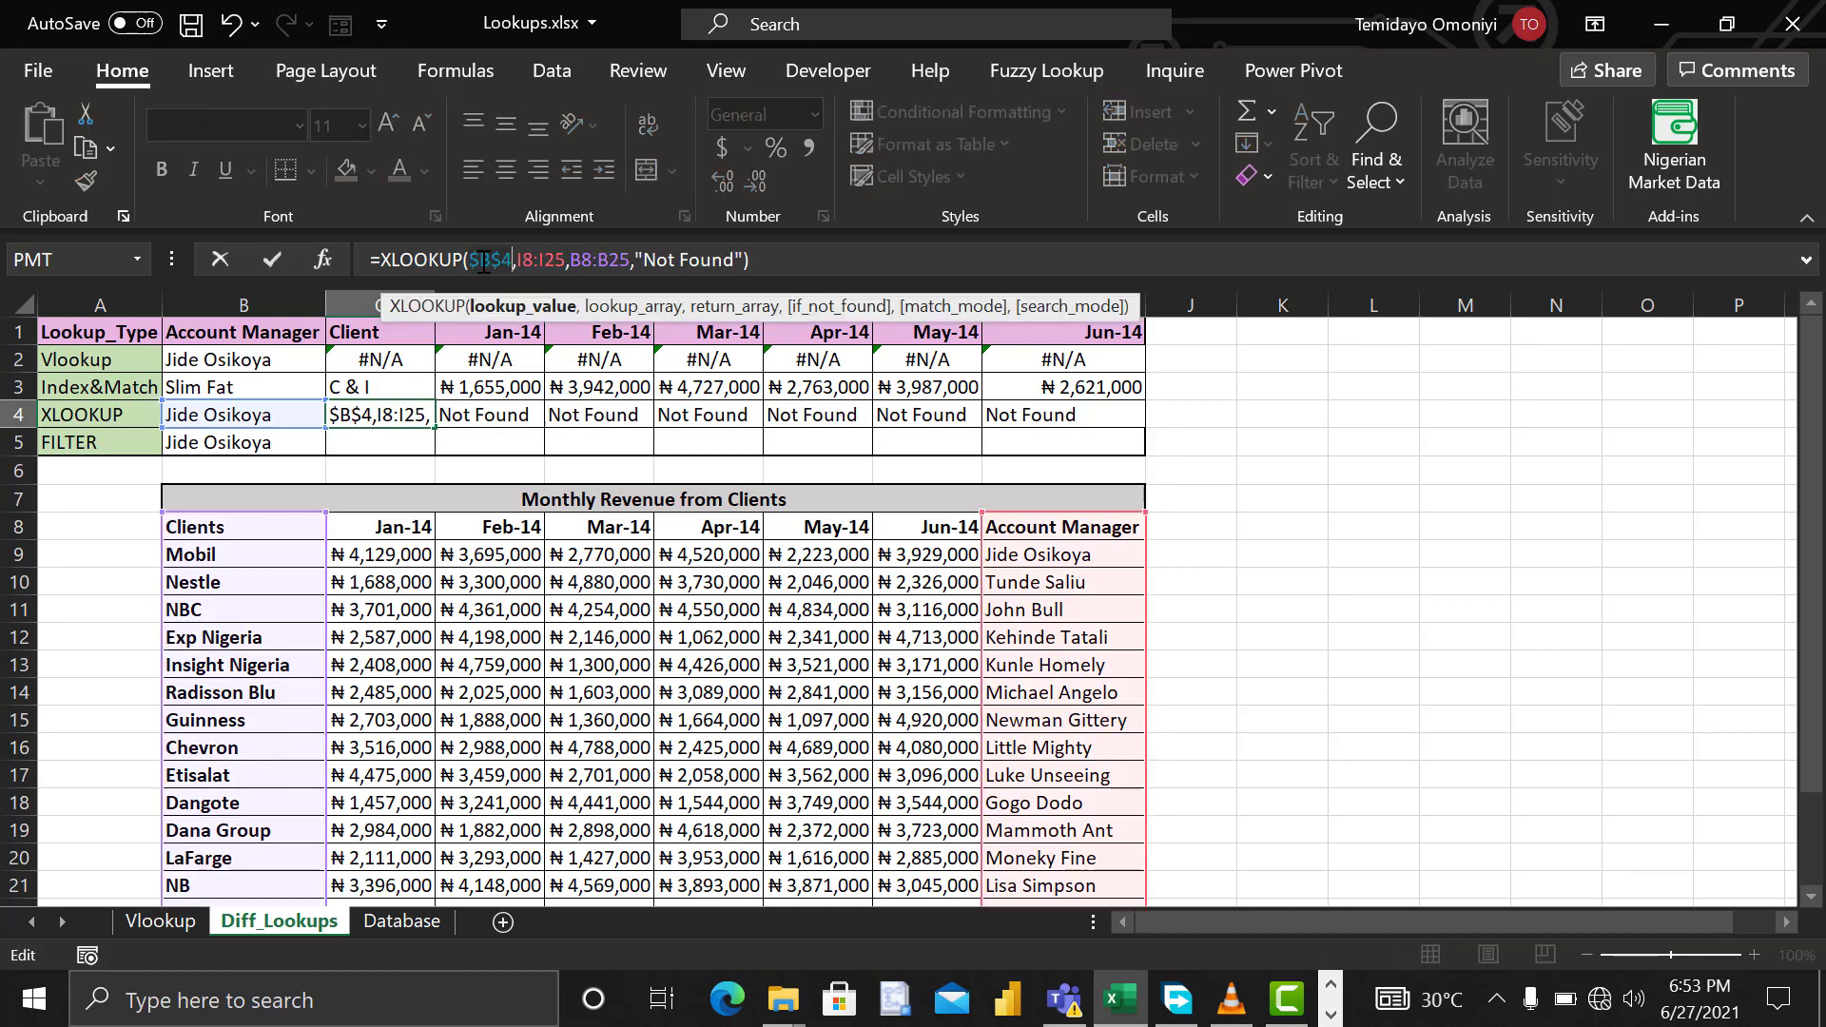
double_click(552, 258)
key("F4")
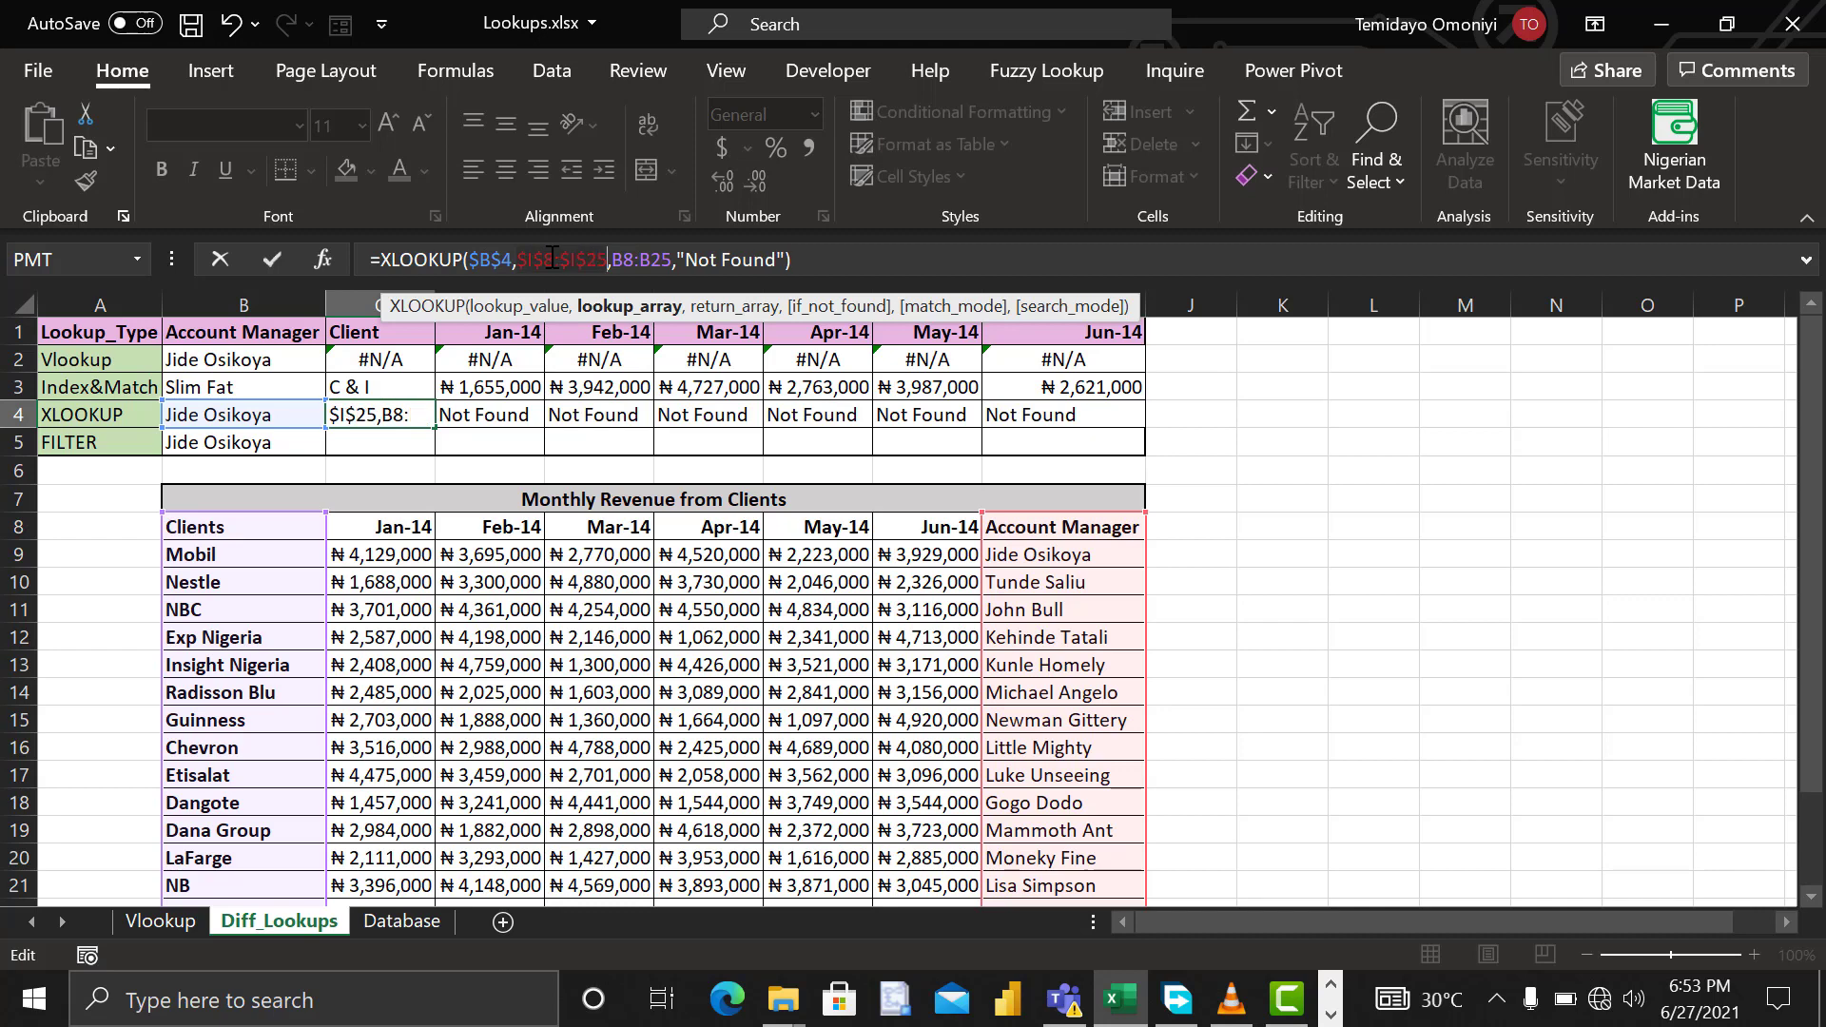
key("Return")
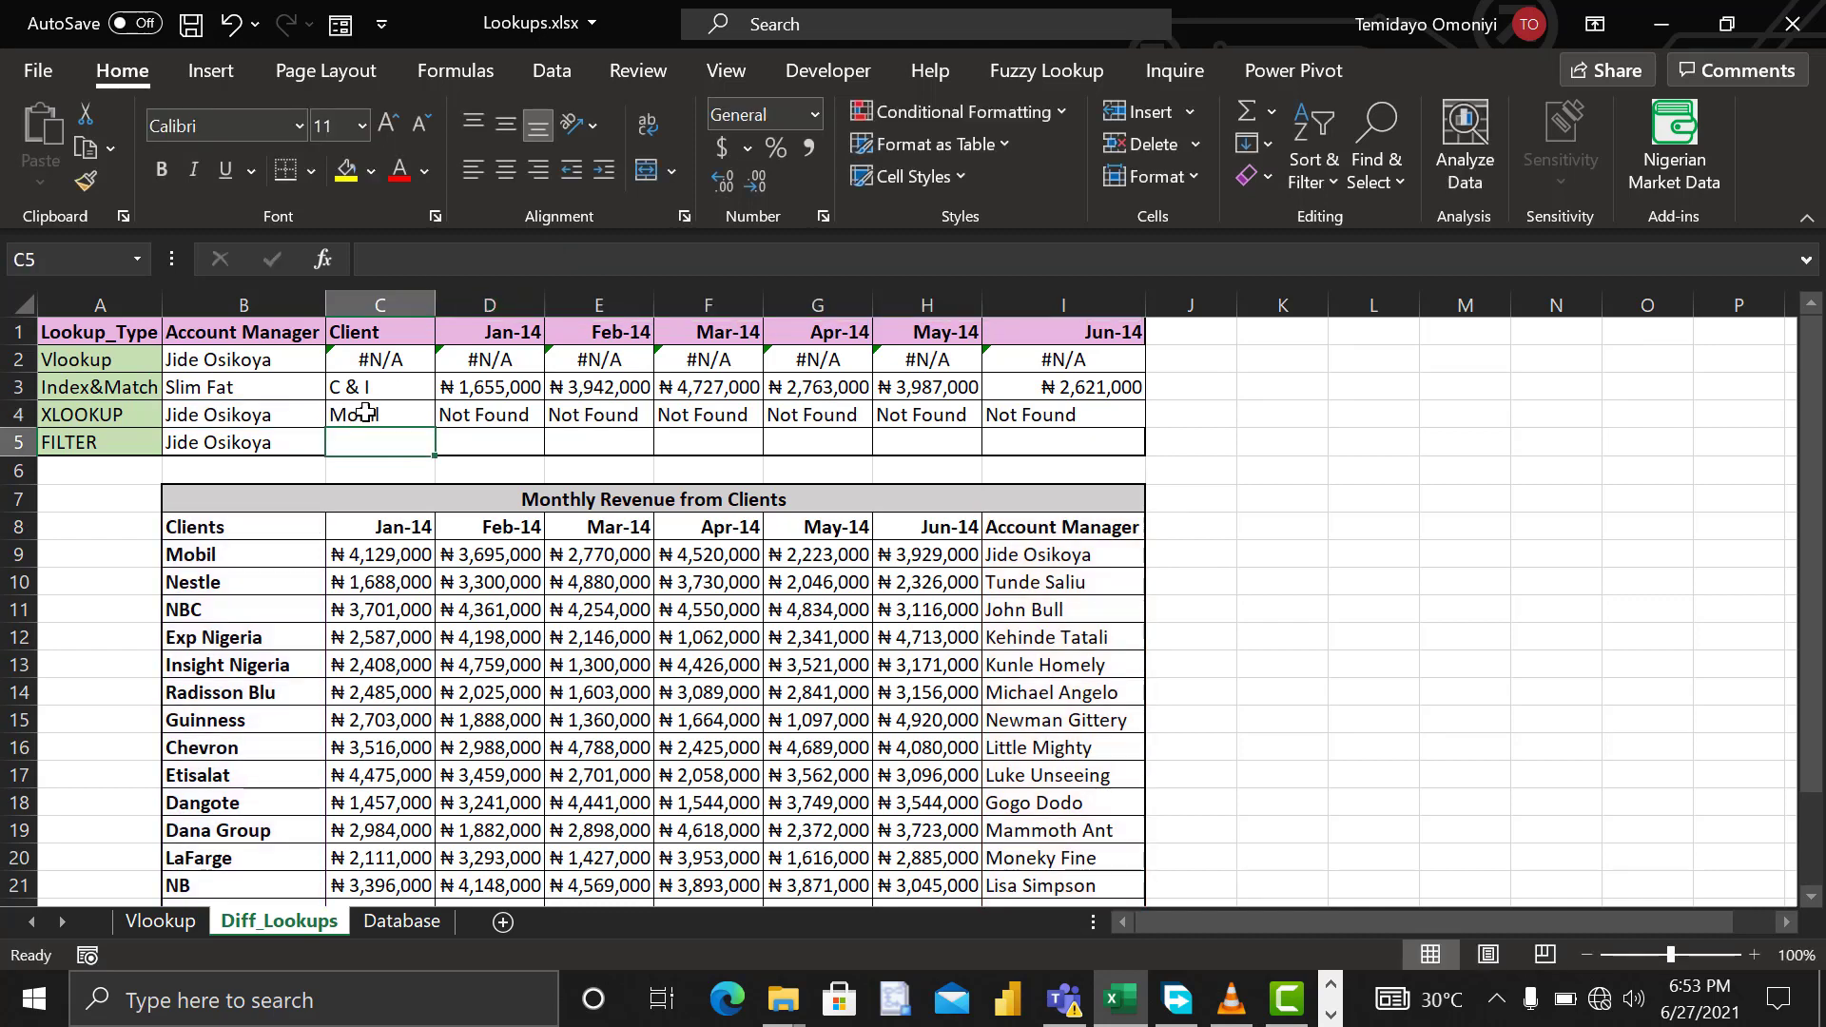
Step: Fill the C4 formula across to I4 and copy the currency format of D3 onto D4:I4
left_click(419, 420)
left_click_drag(434, 428, 1136, 407)
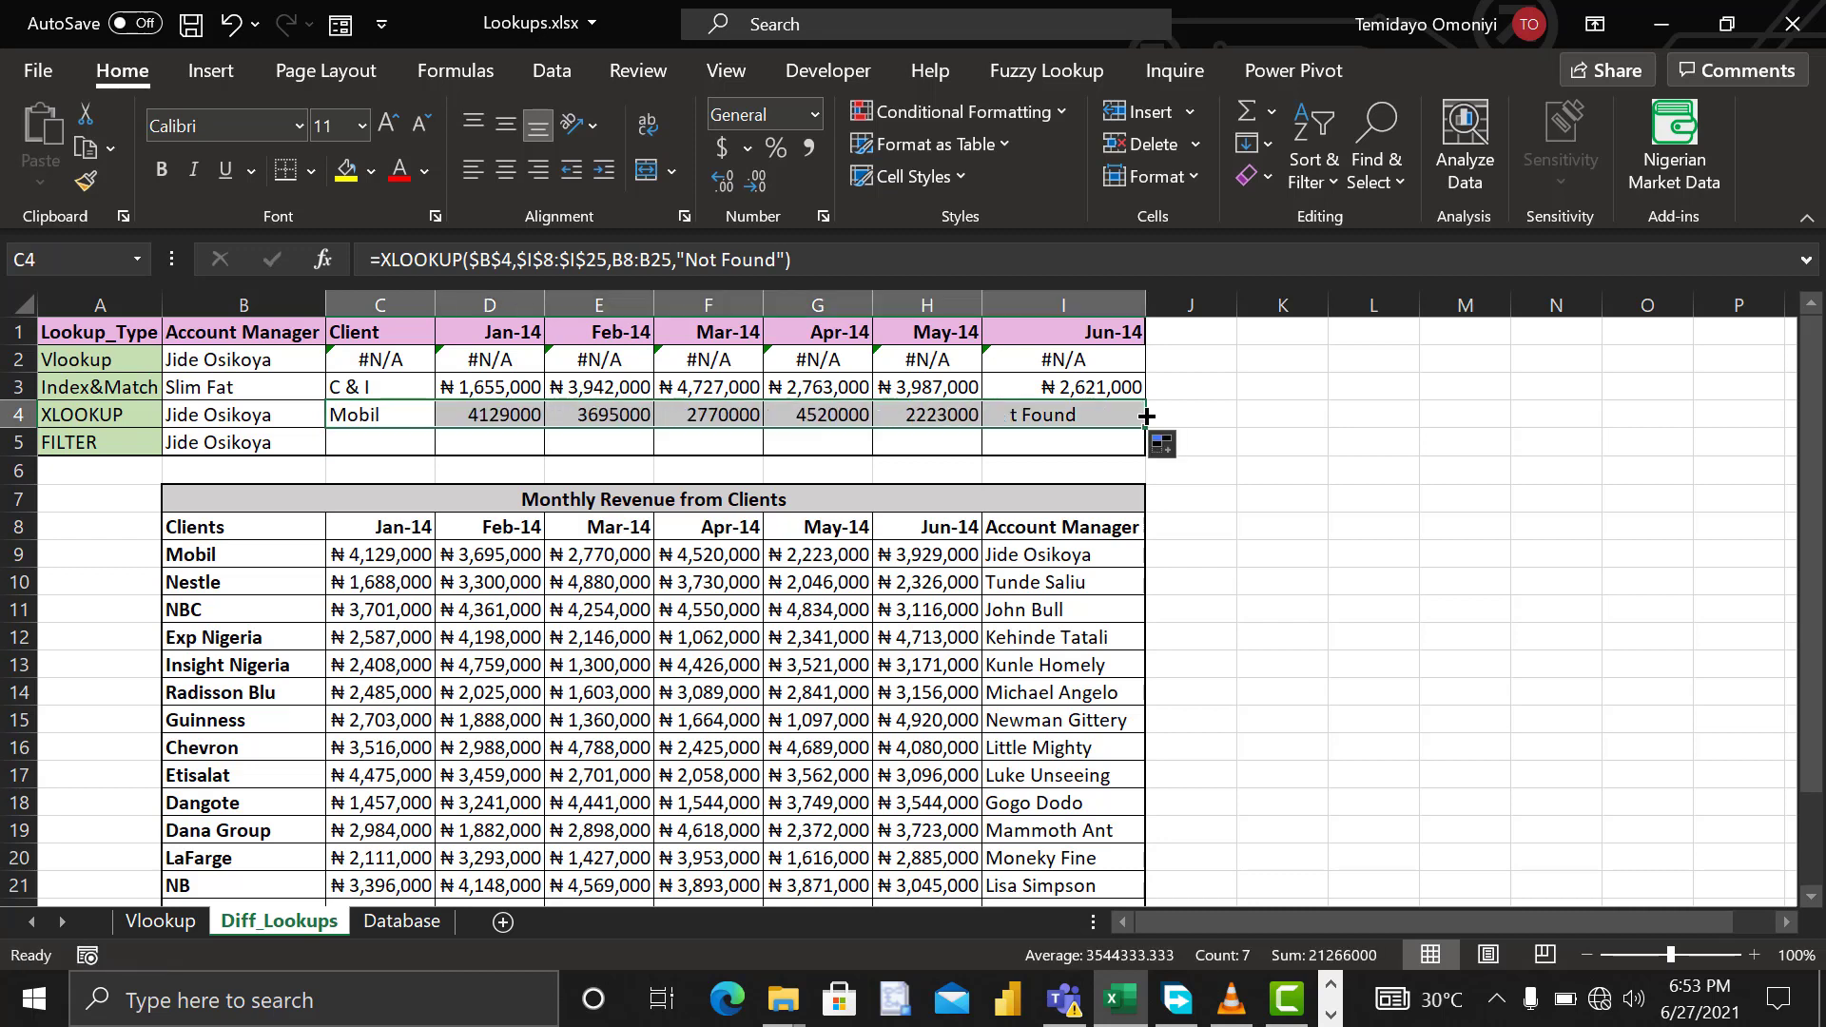
left_click(513, 385)
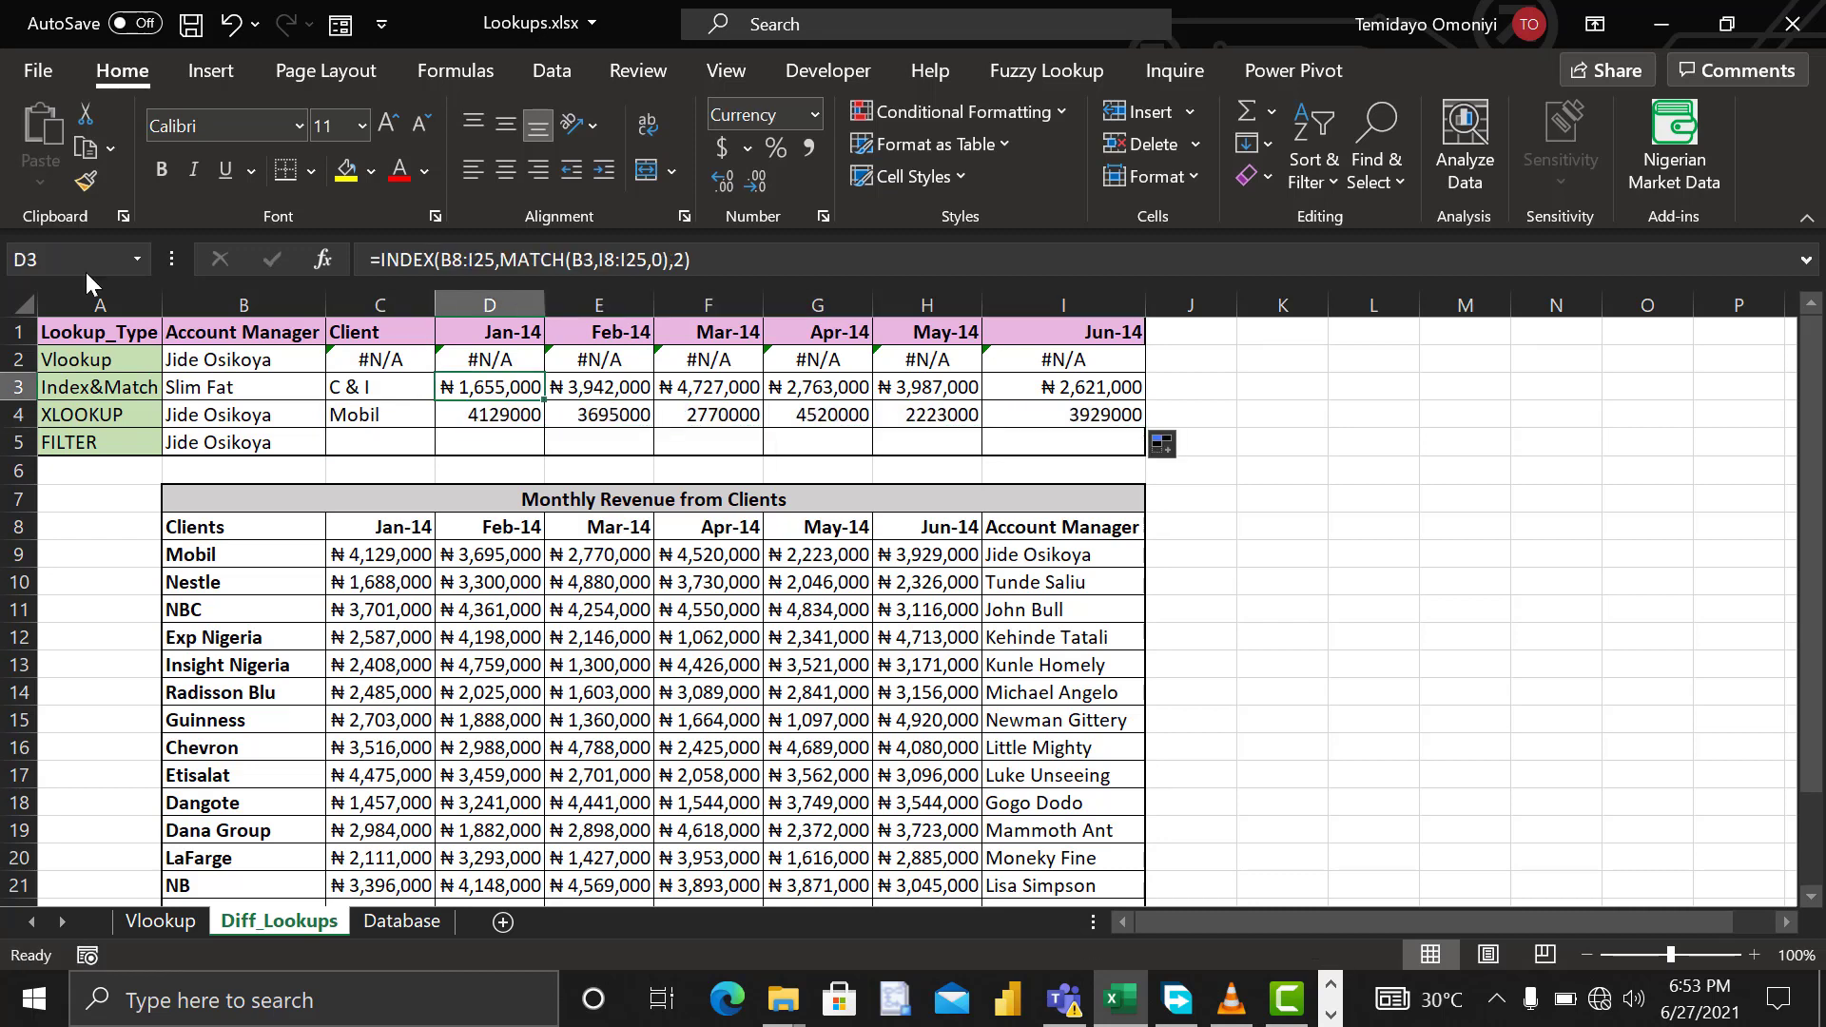
left_click(84, 182)
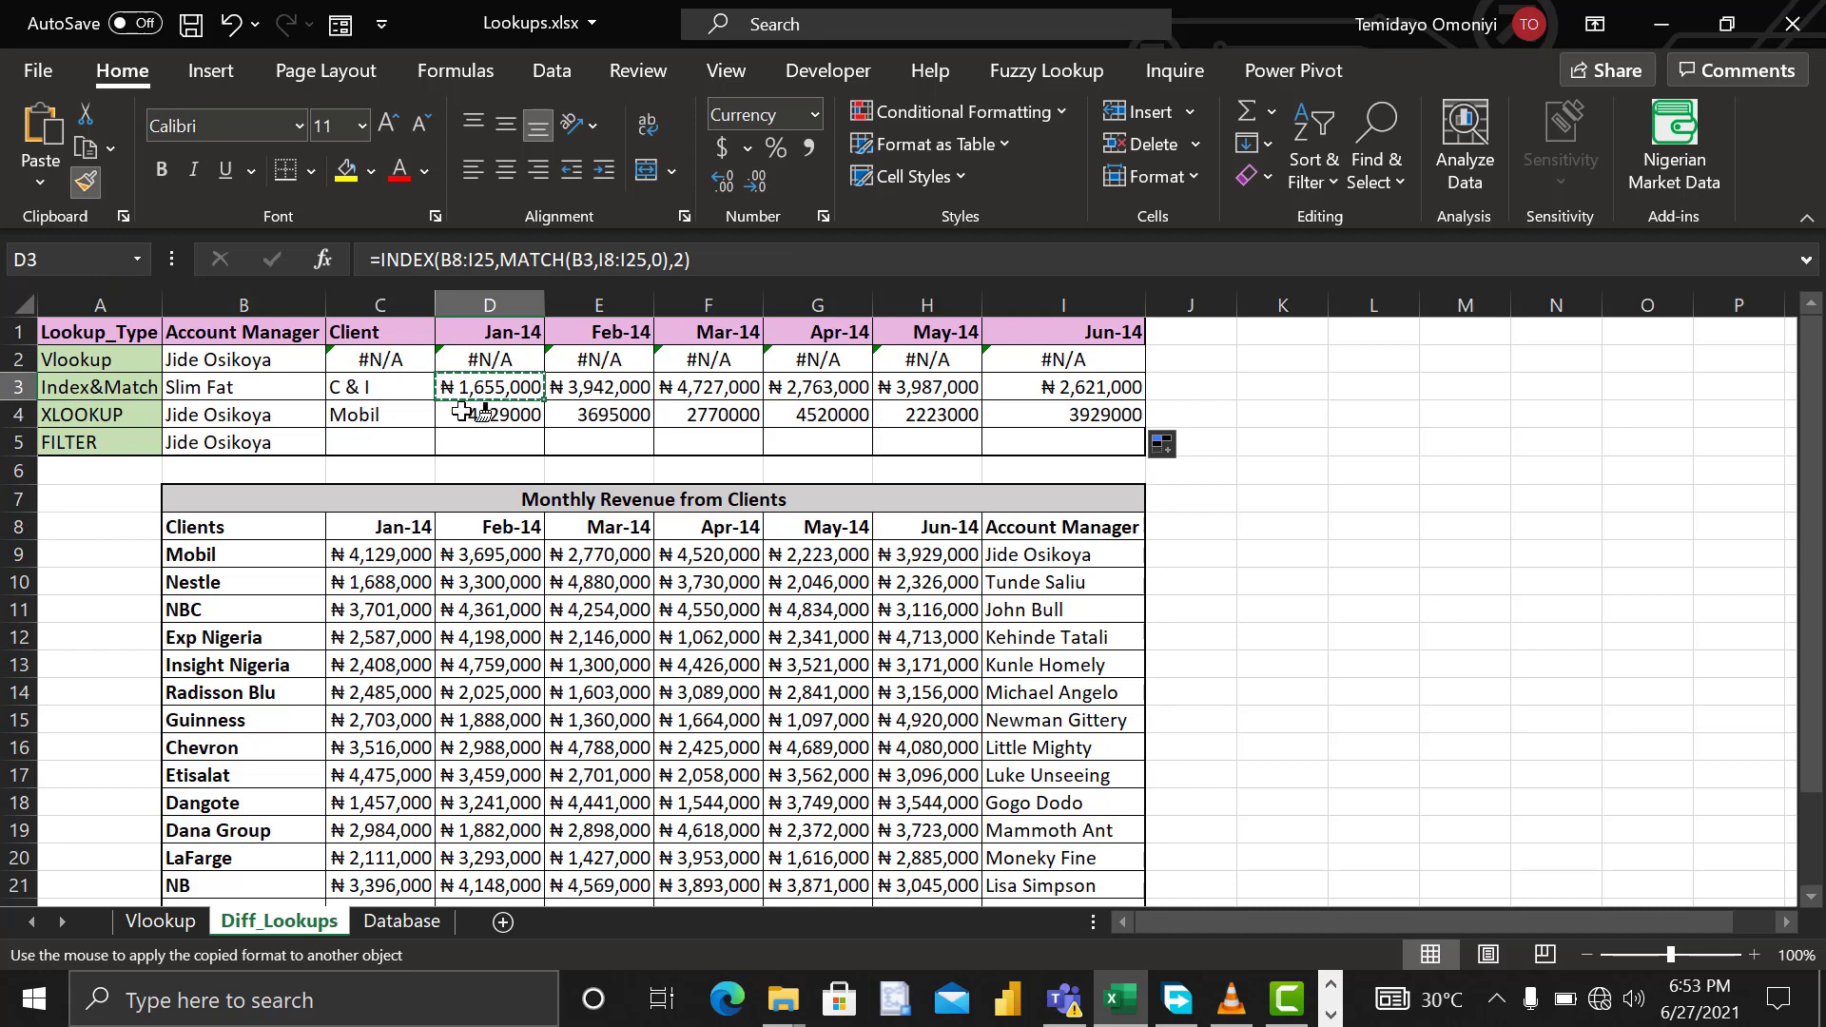
left_click_drag(481, 414, 1070, 415)
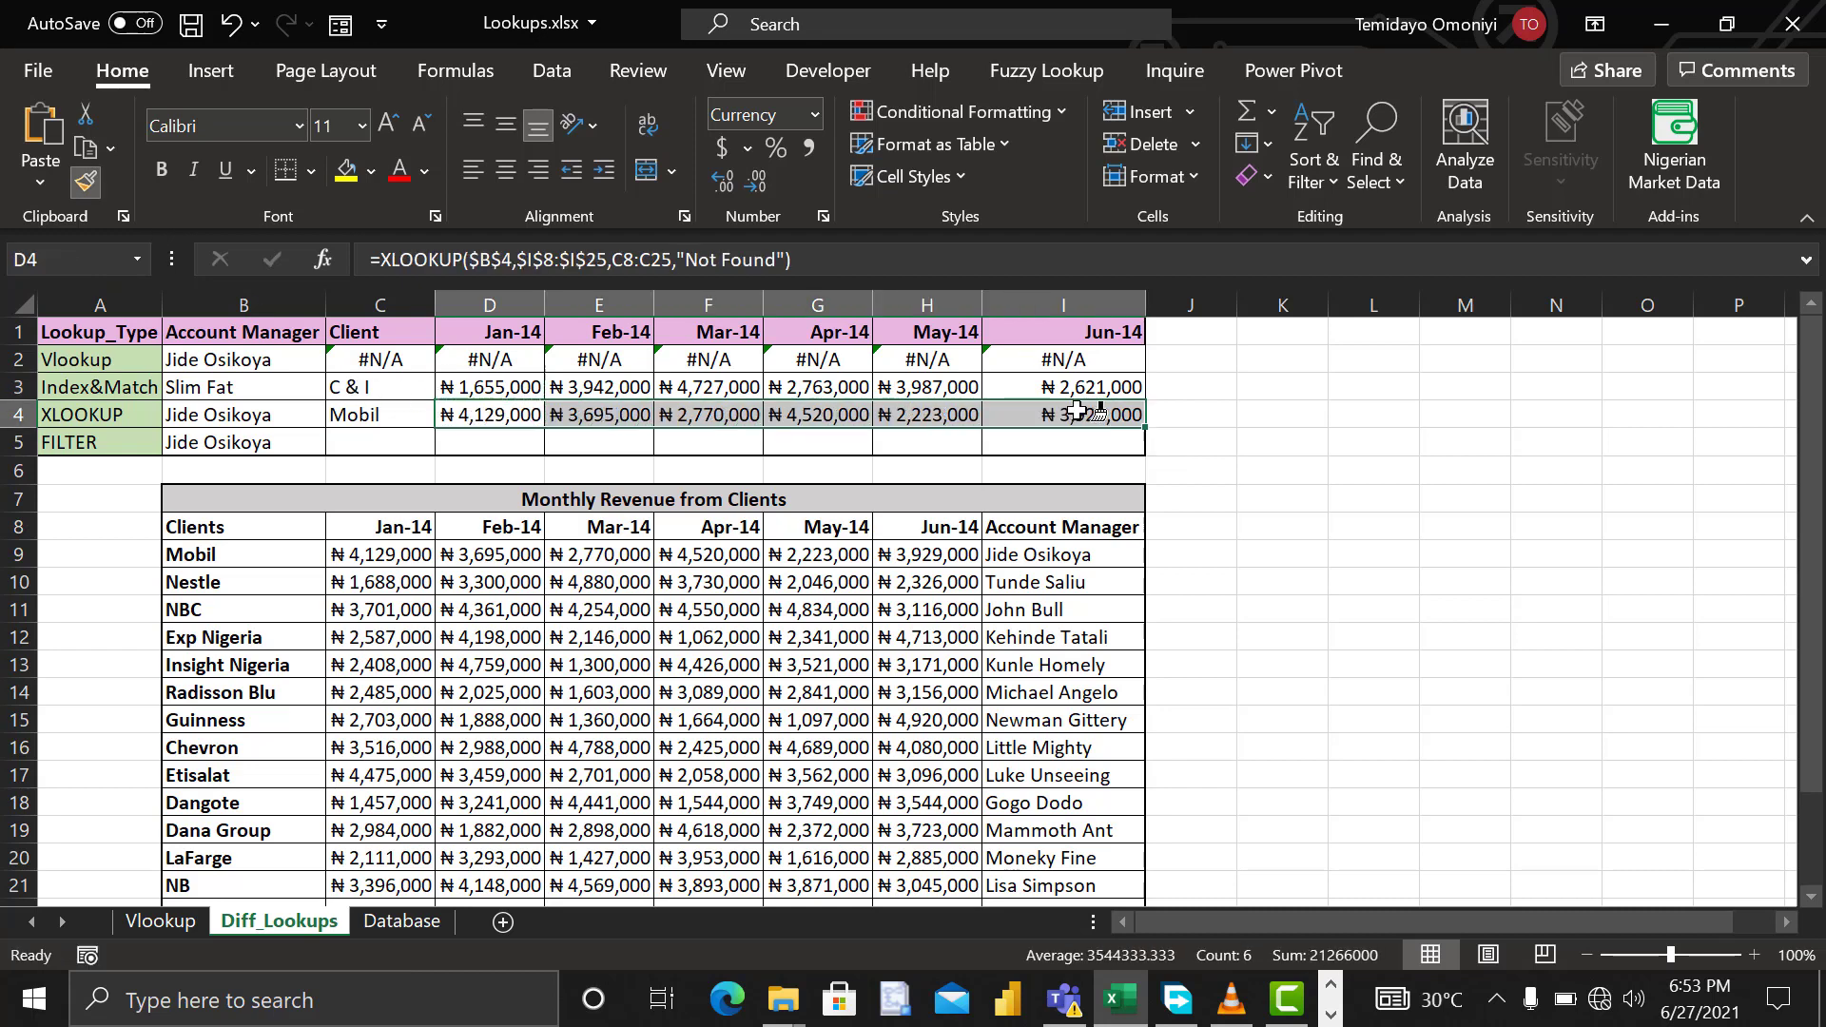
left_click(266, 390)
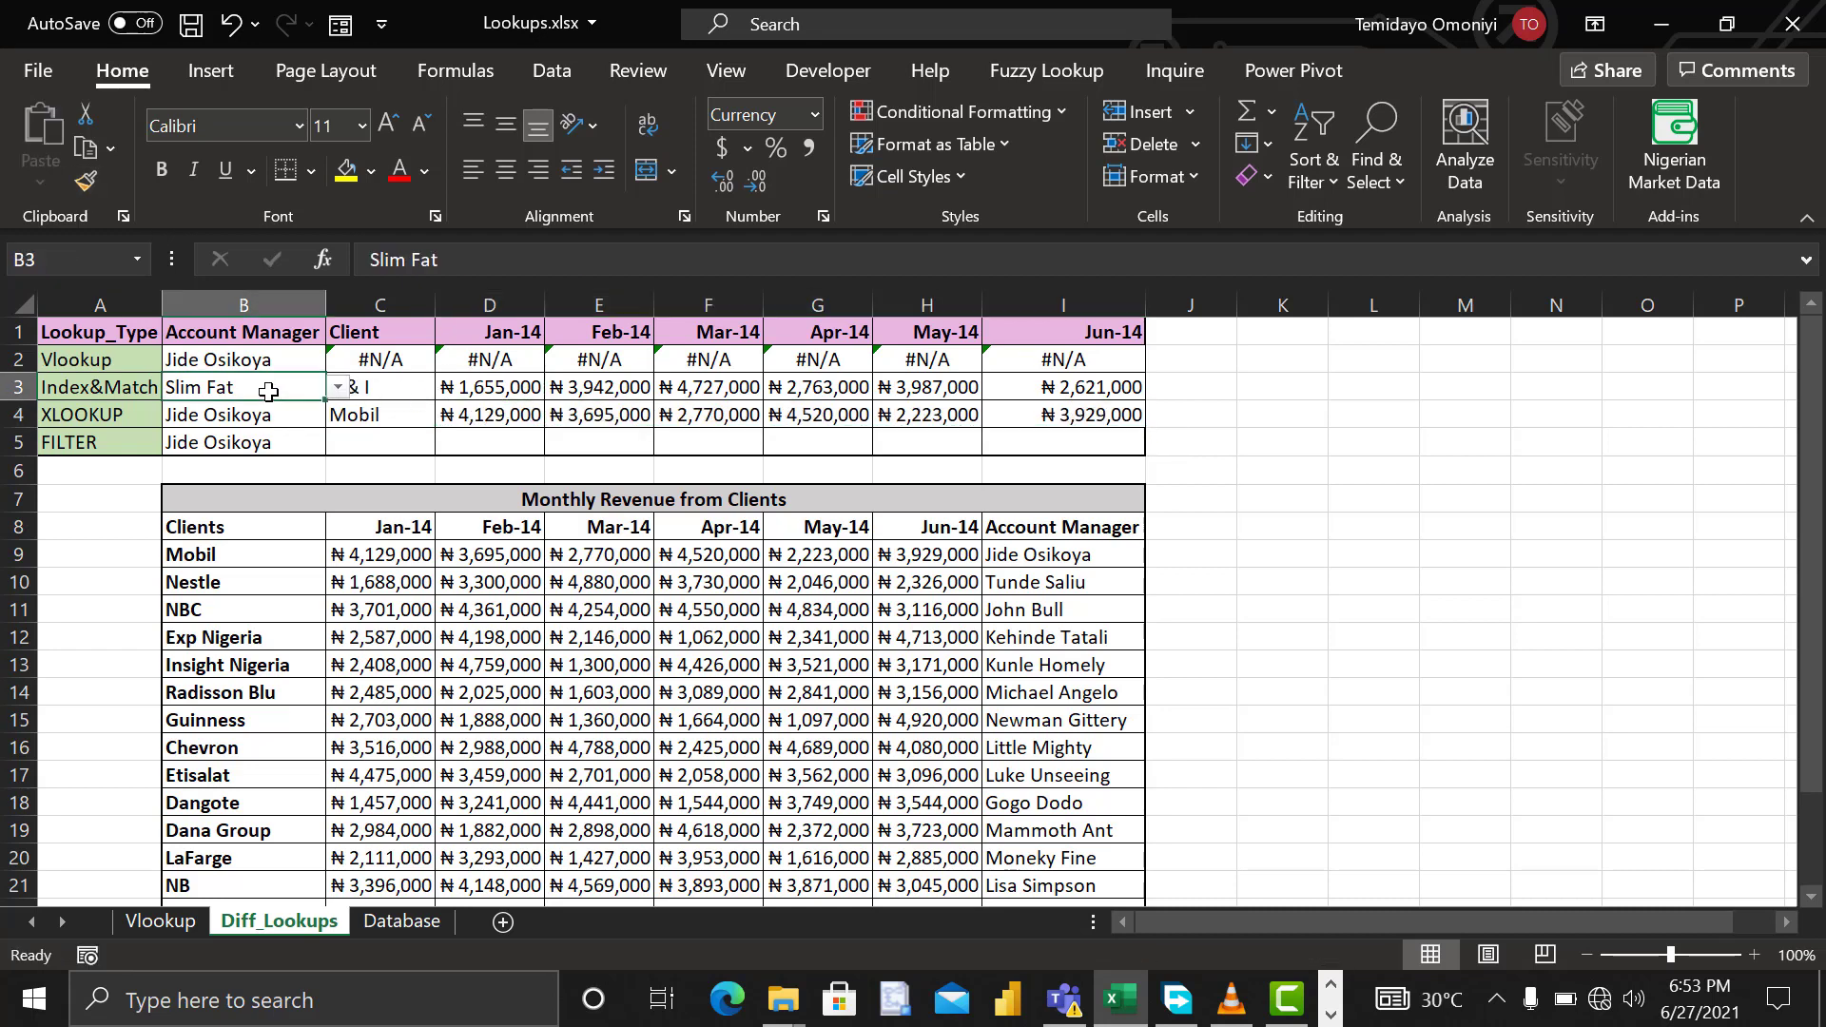
left_click(337, 388)
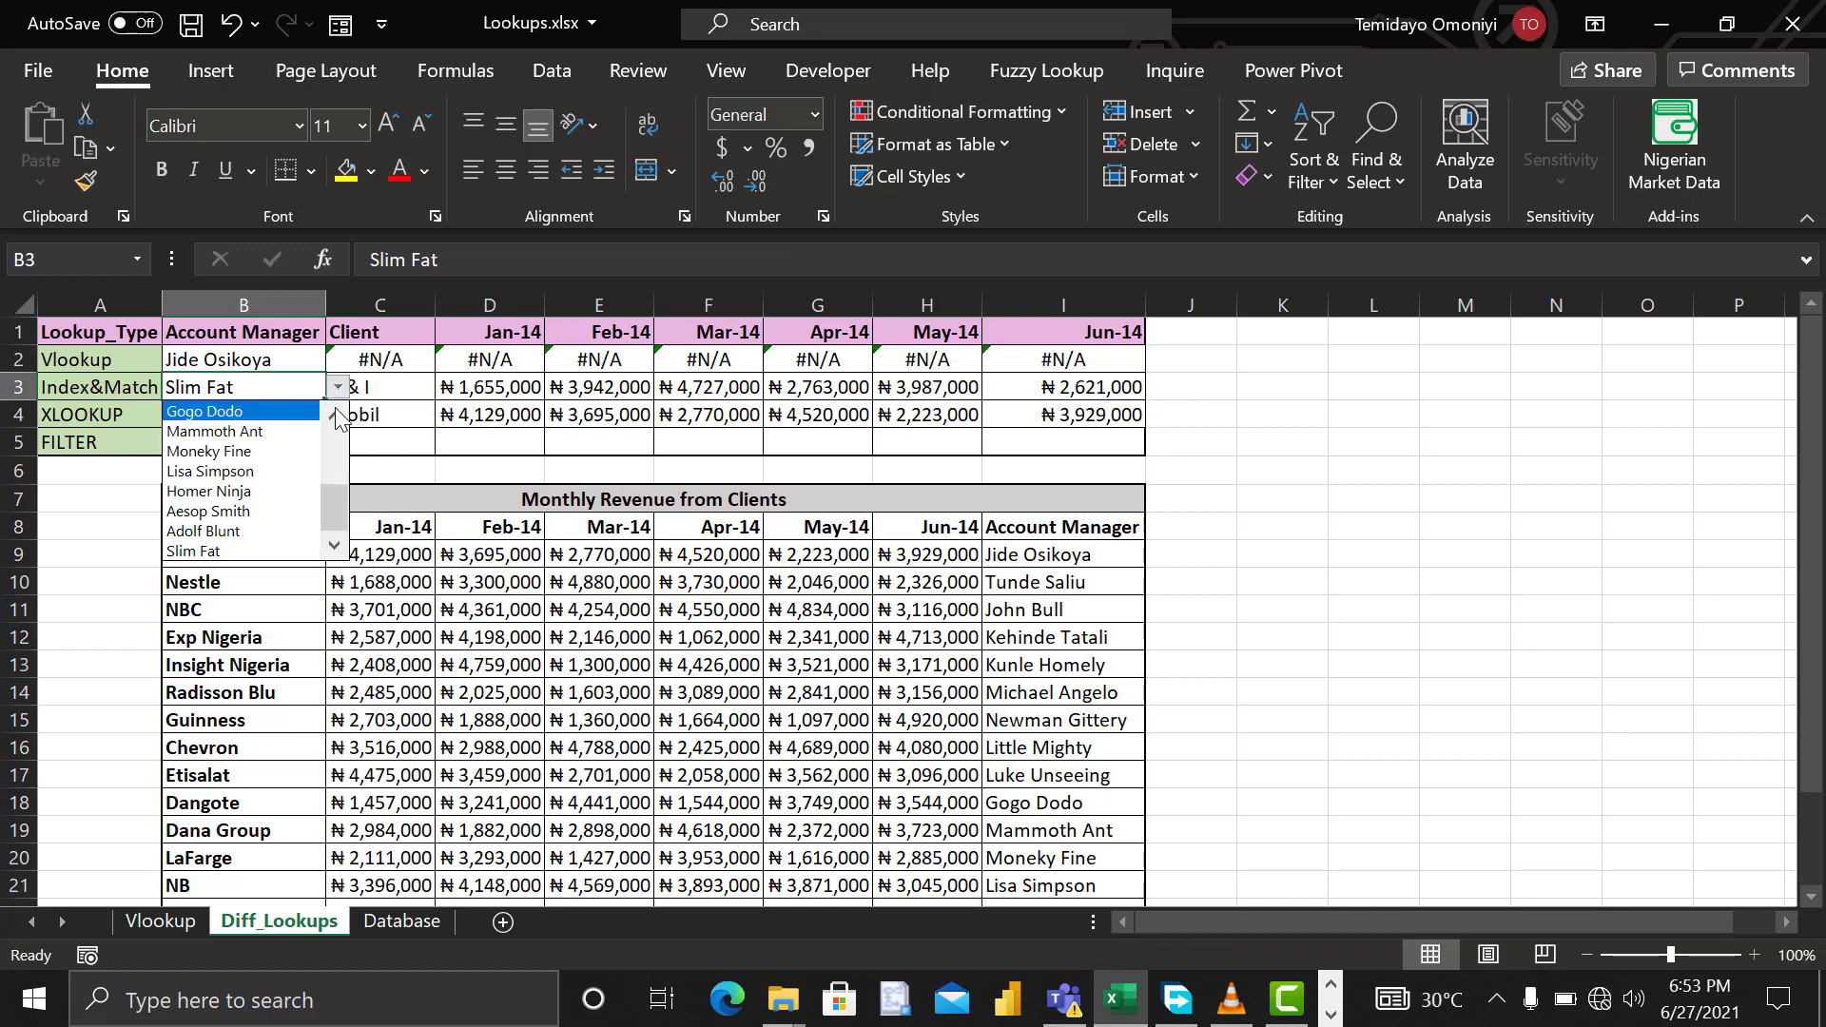
left_click(333, 418)
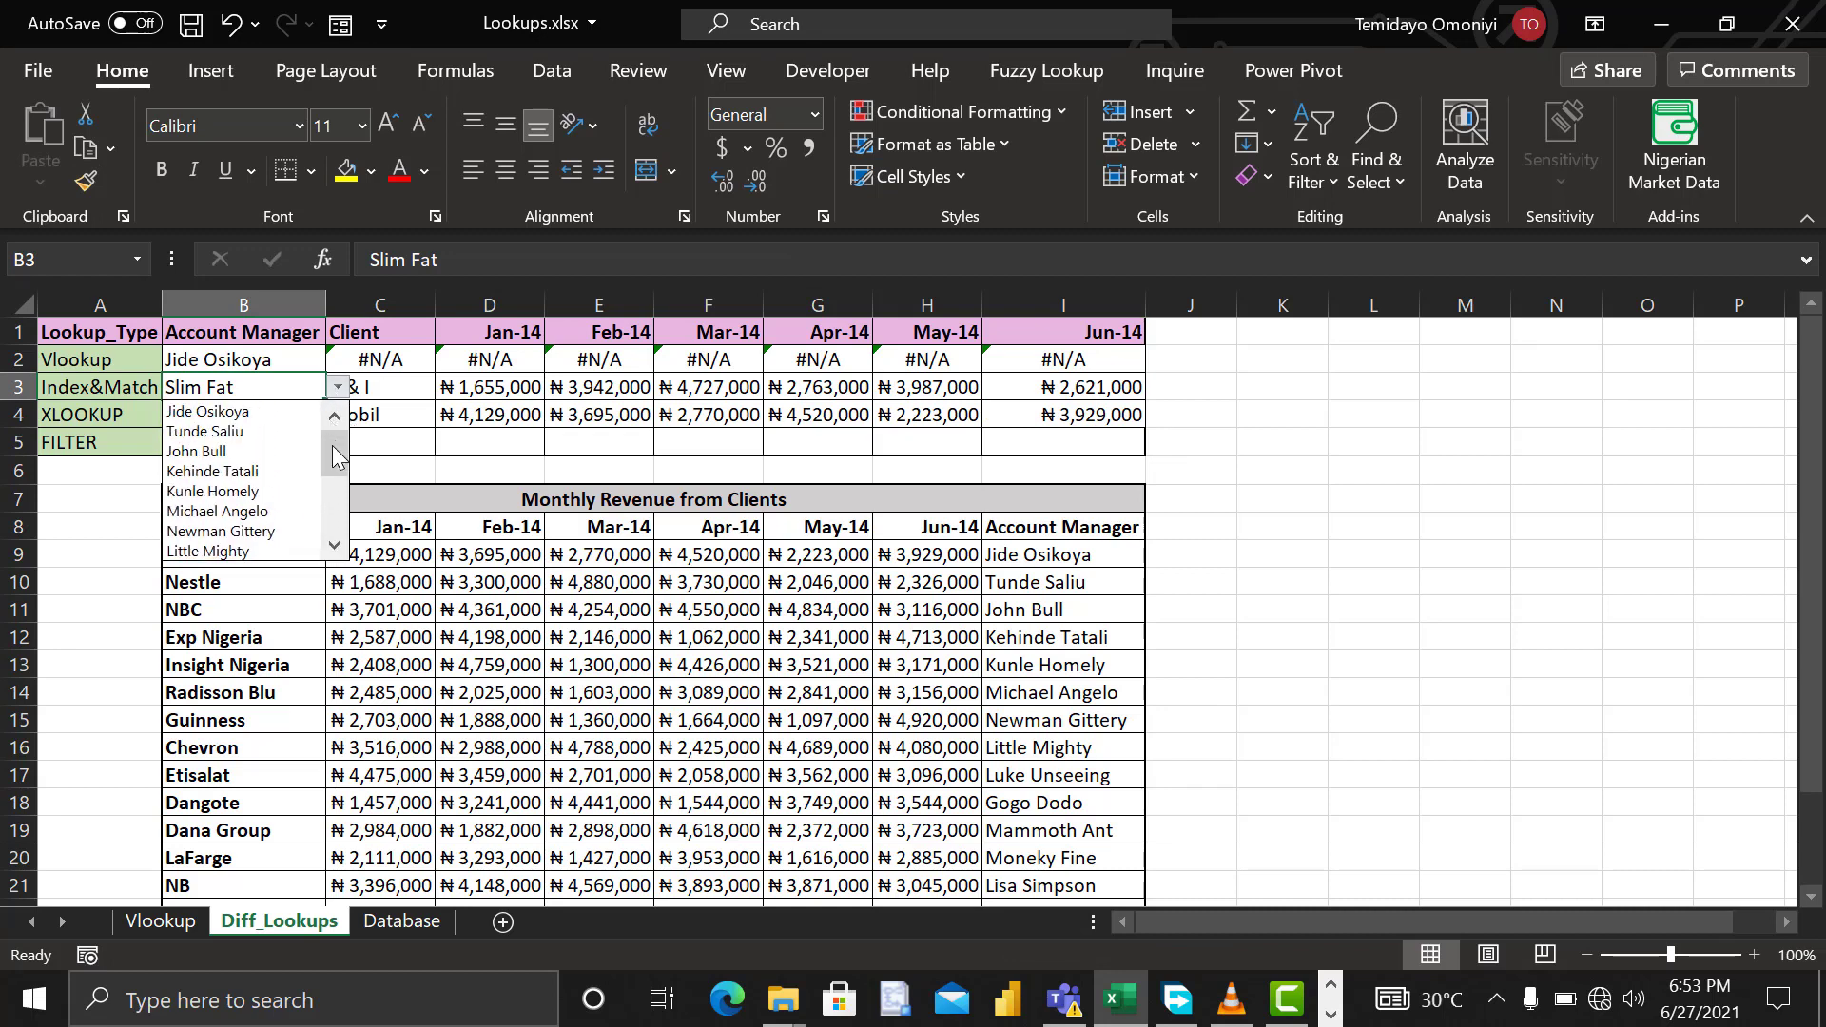
left_click(334, 545)
left_click(213, 474)
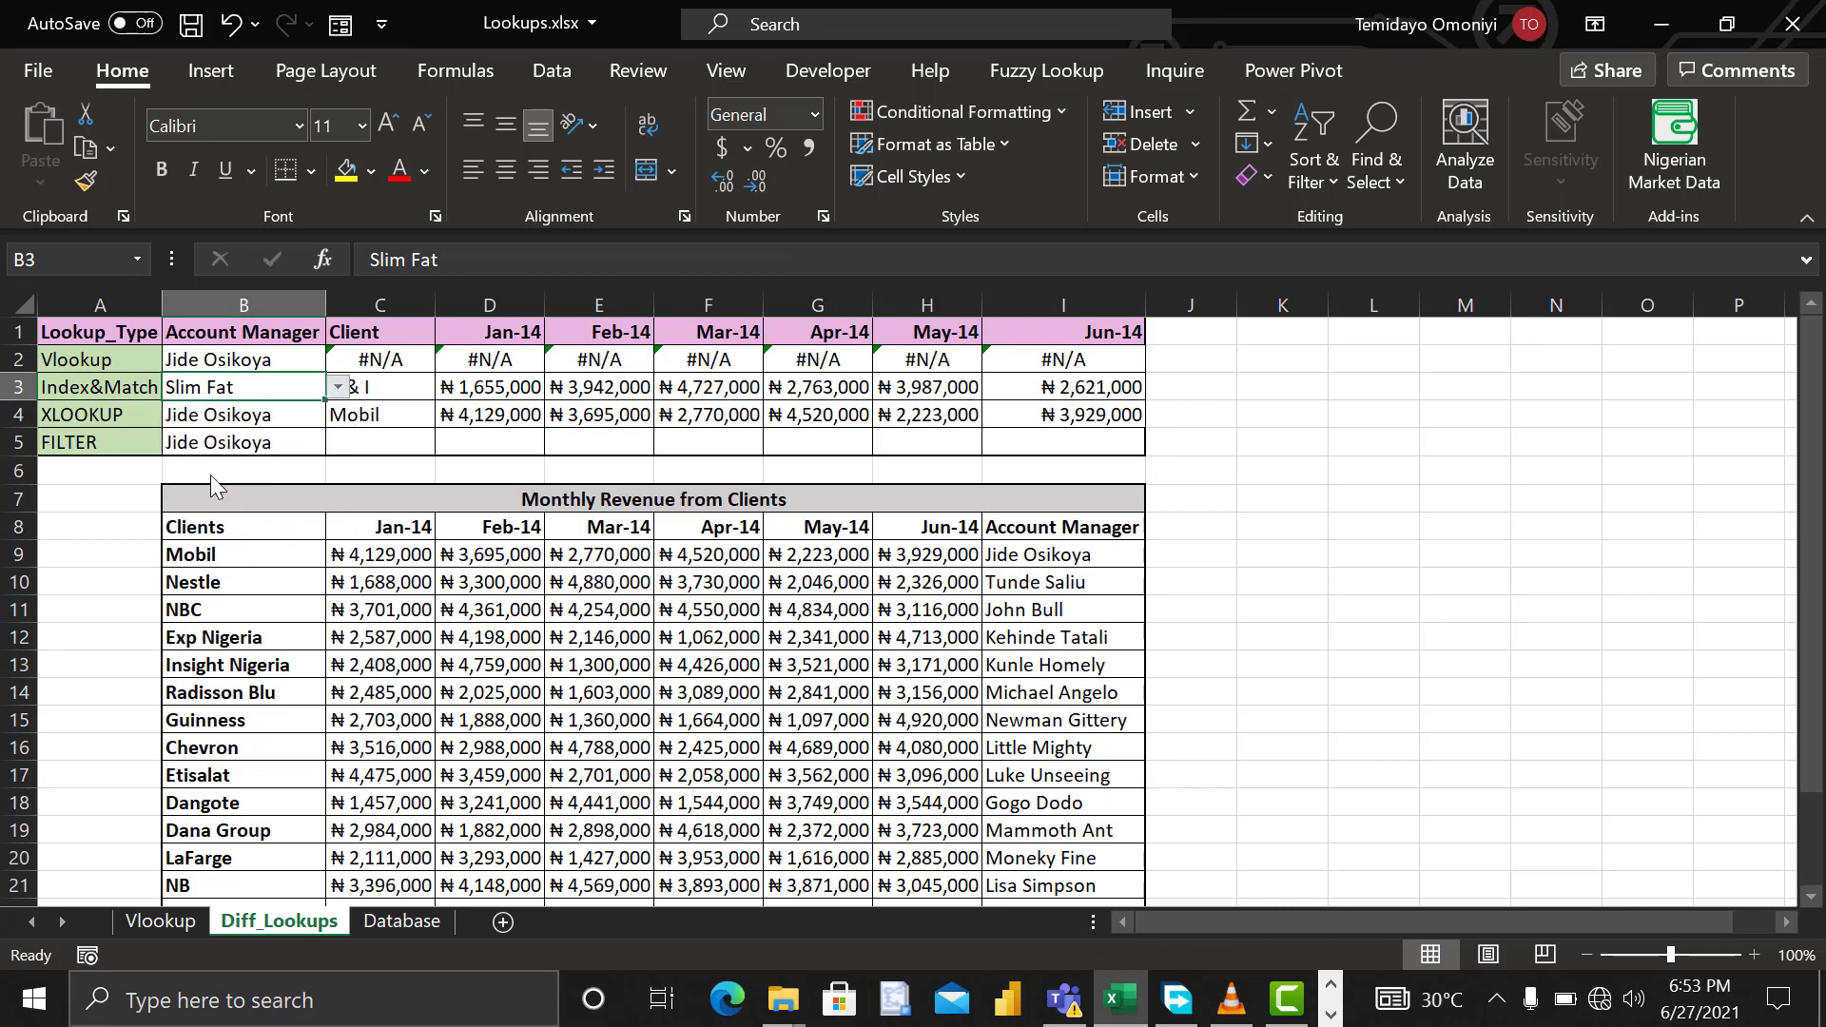
left_click(310, 416)
left_click(338, 414)
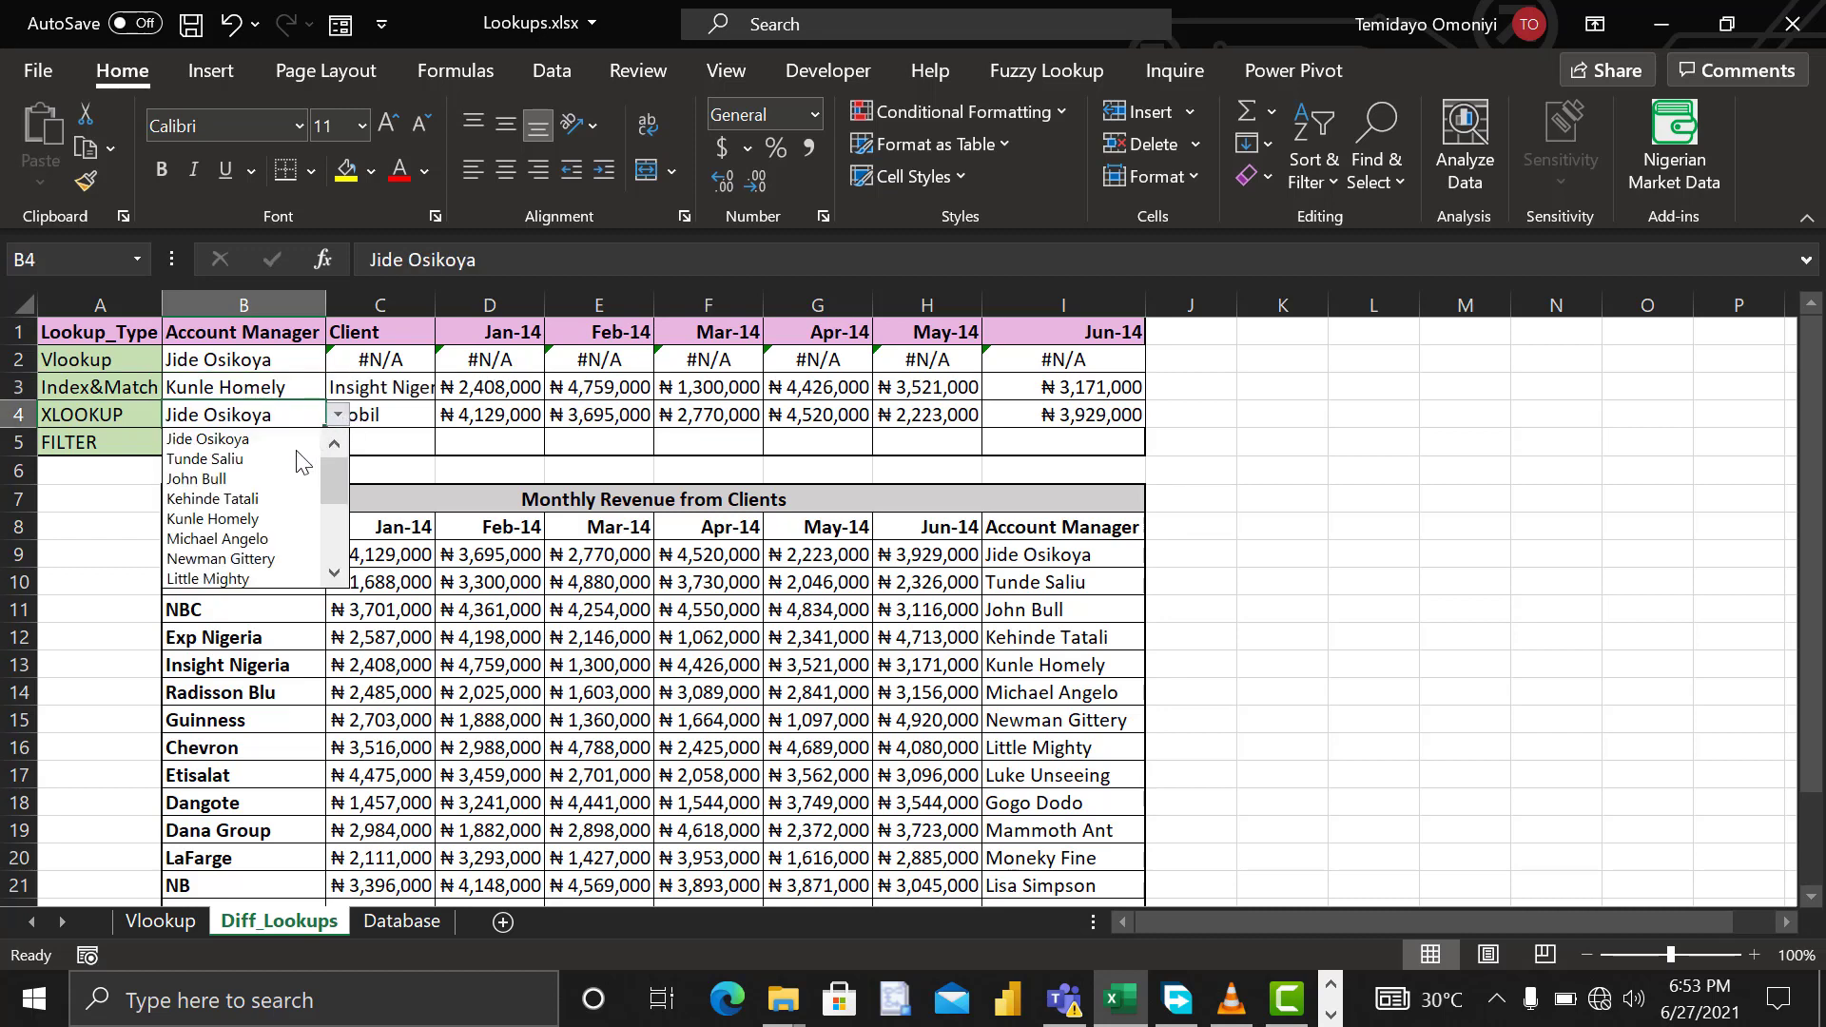
left_click(249, 518)
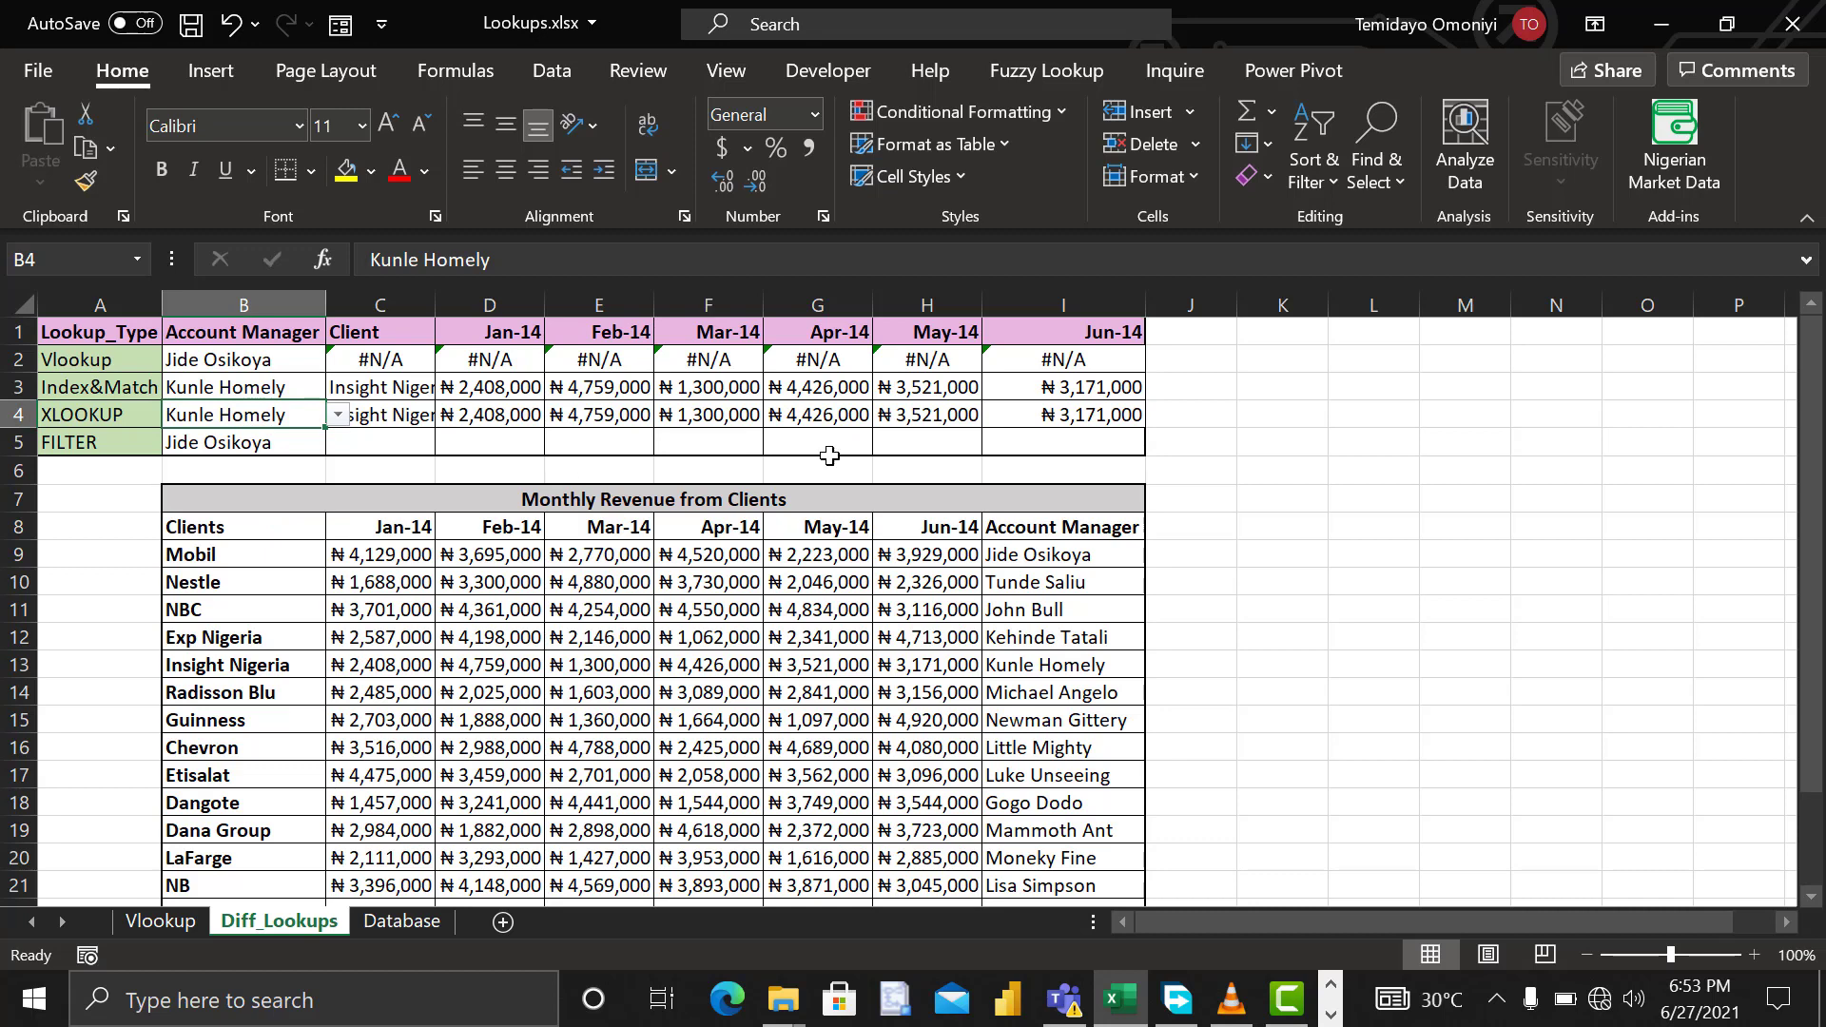
left_click(1214, 464)
left_click(1227, 442)
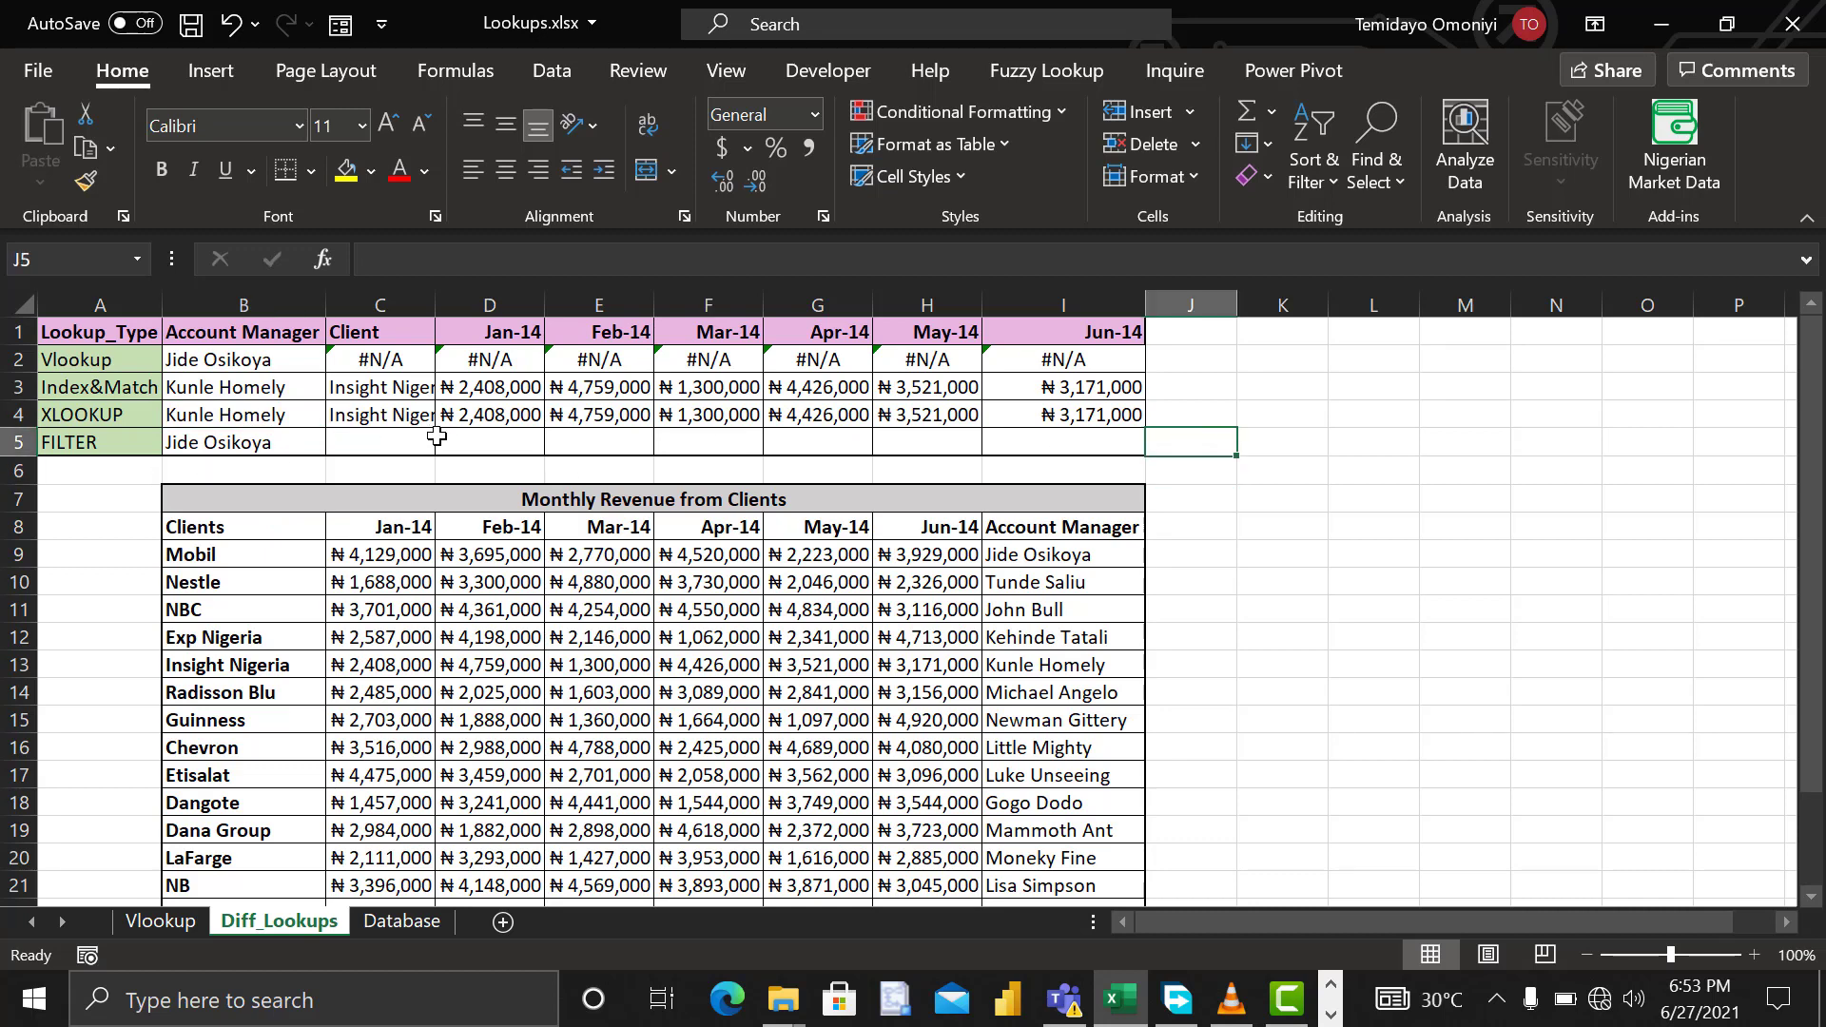
Step: Start a FILTER formula in C5 with the client revenue range B8:H25 as its array
left_click(388, 438)
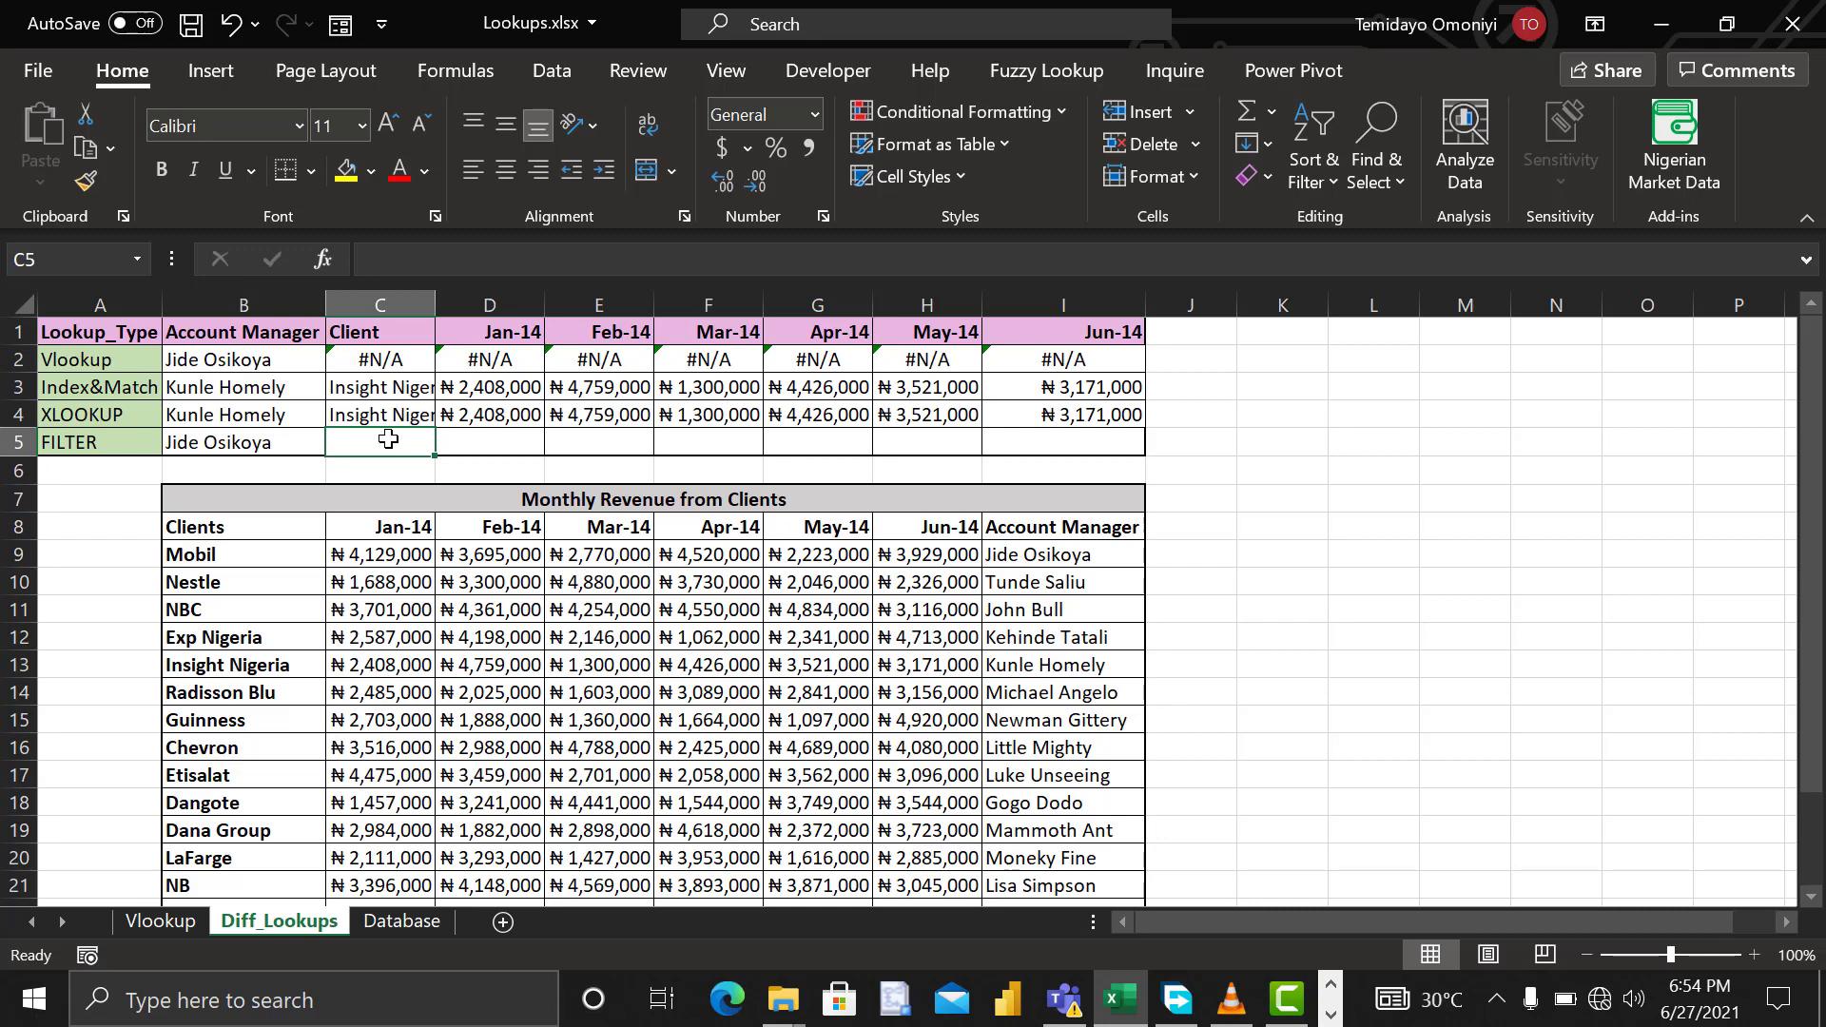
type("=")
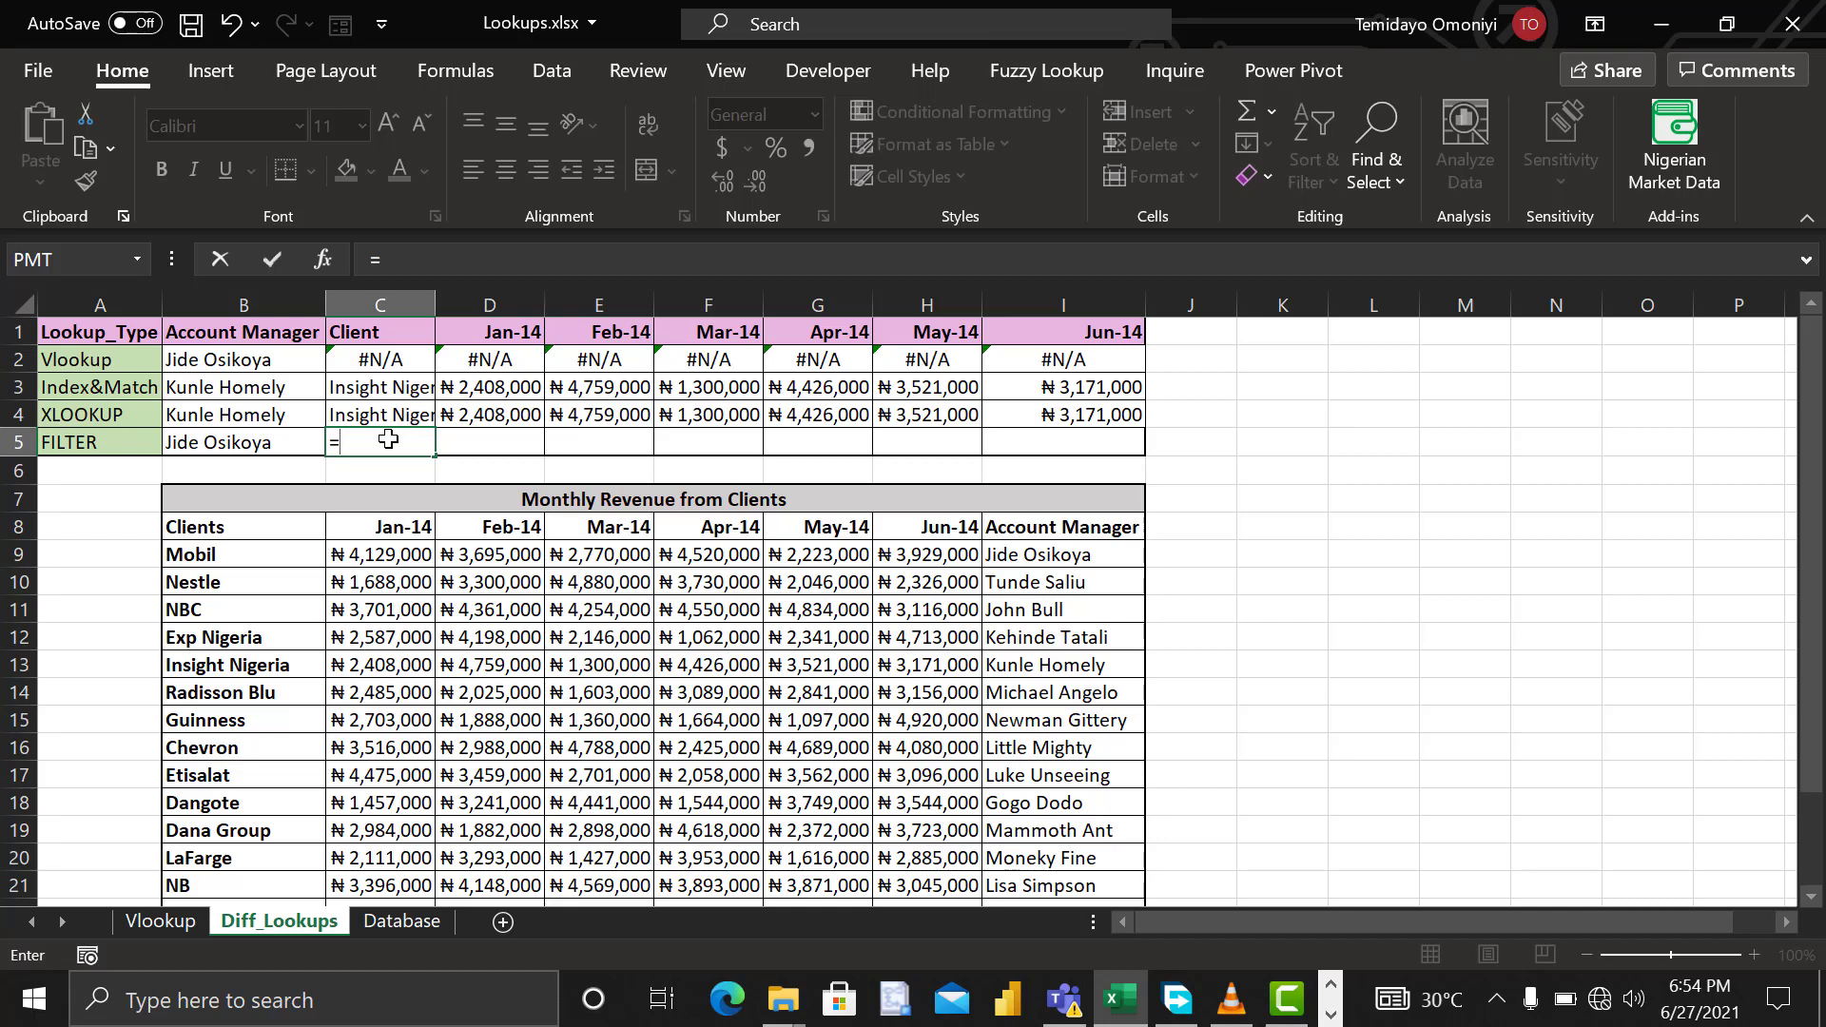
type("fil")
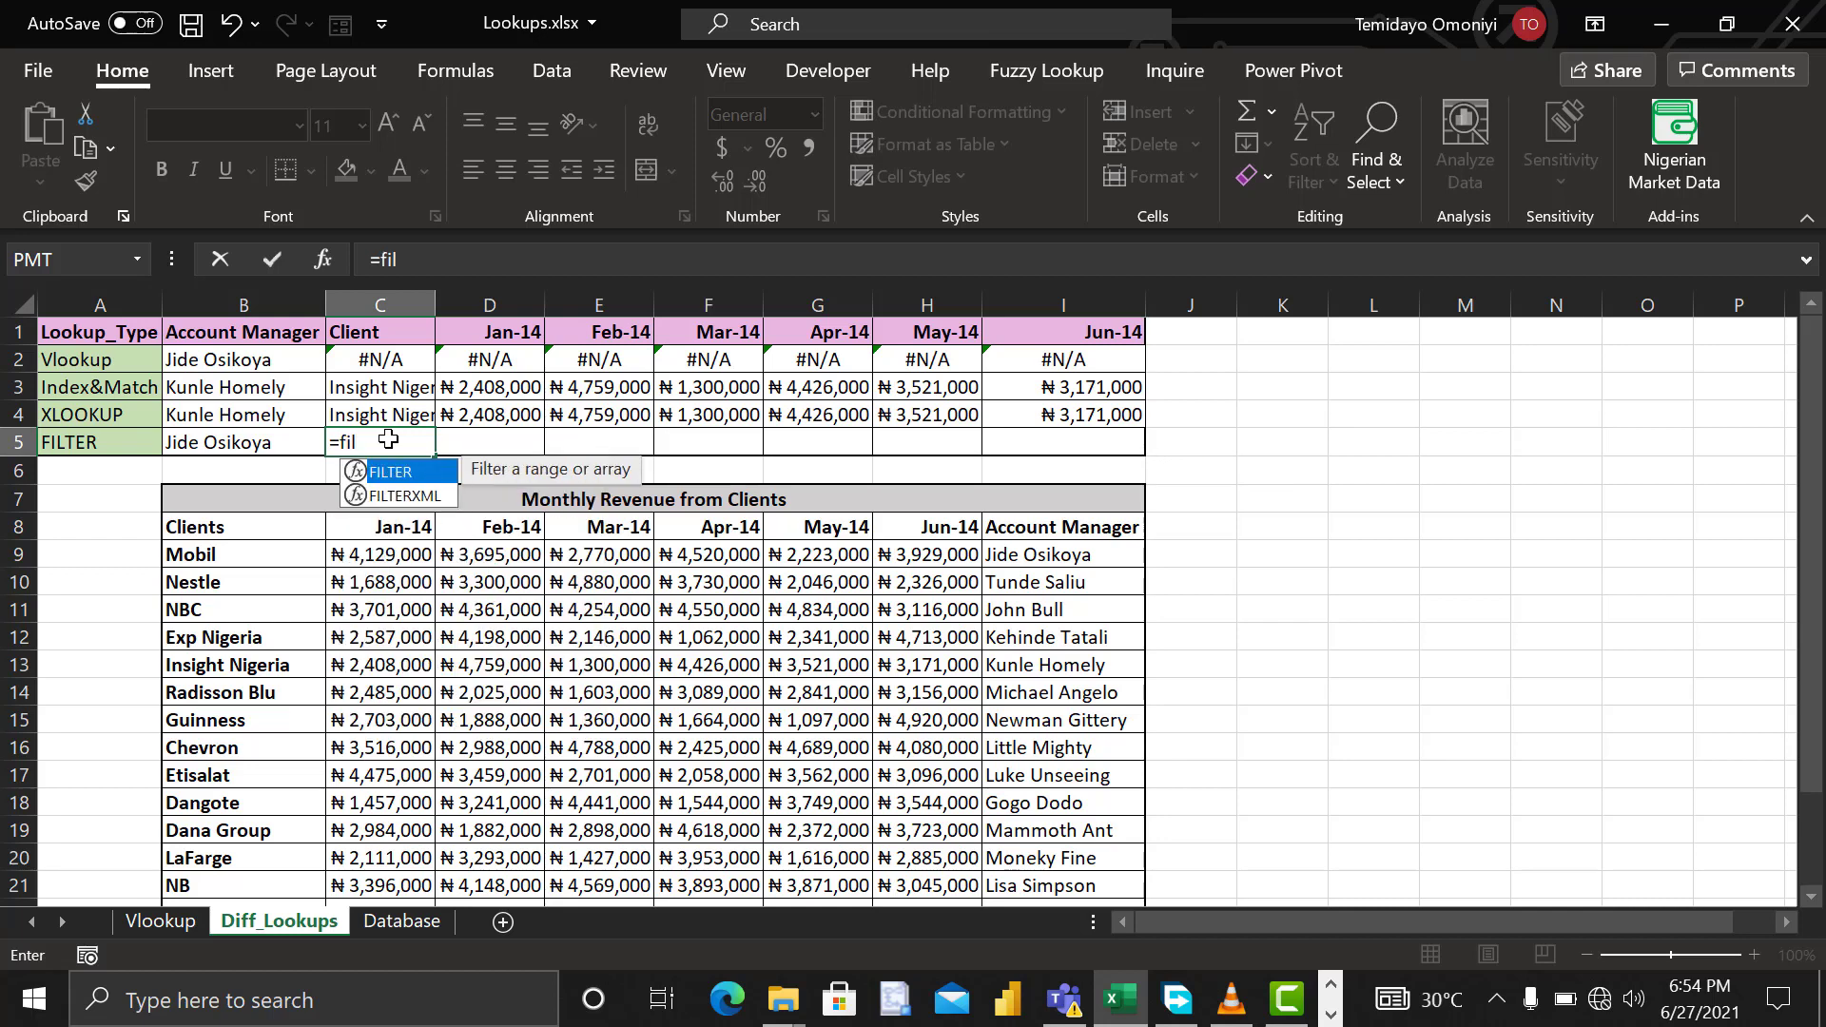
key("Tab")
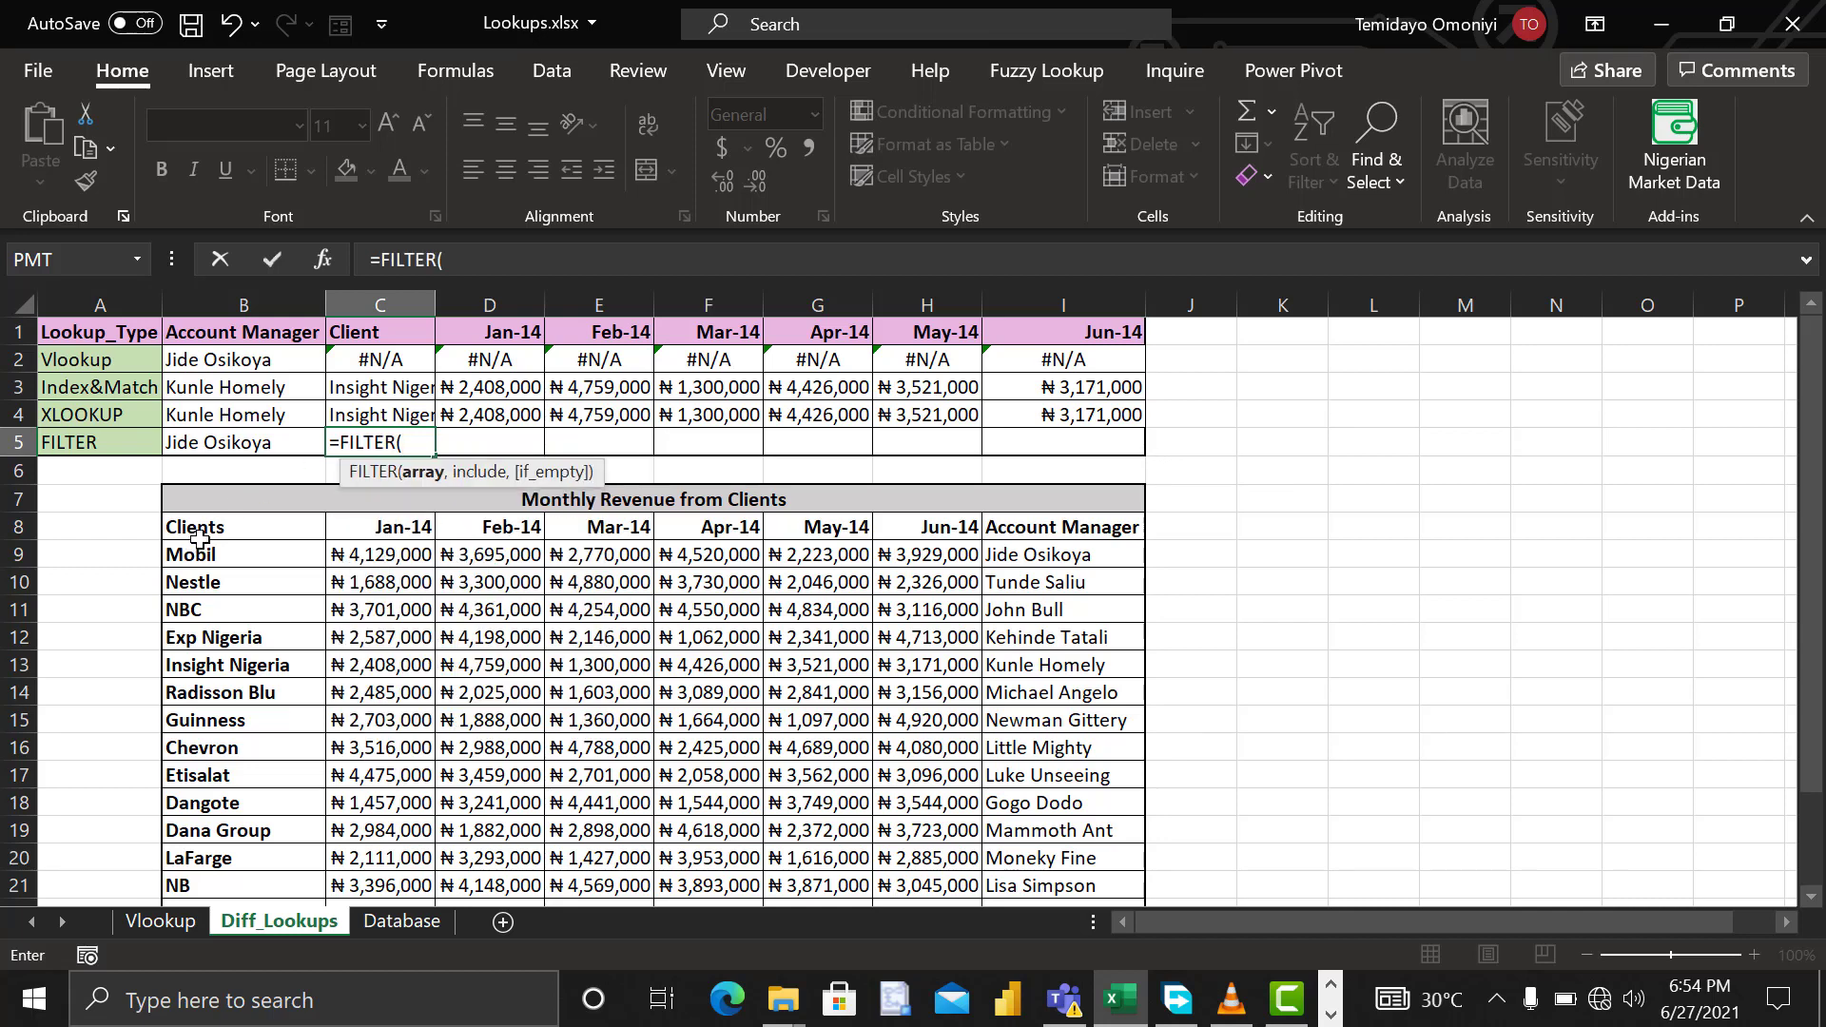
left_click_drag(189, 529, 751, 528)
key("shift+Right")
key("shift+Right")
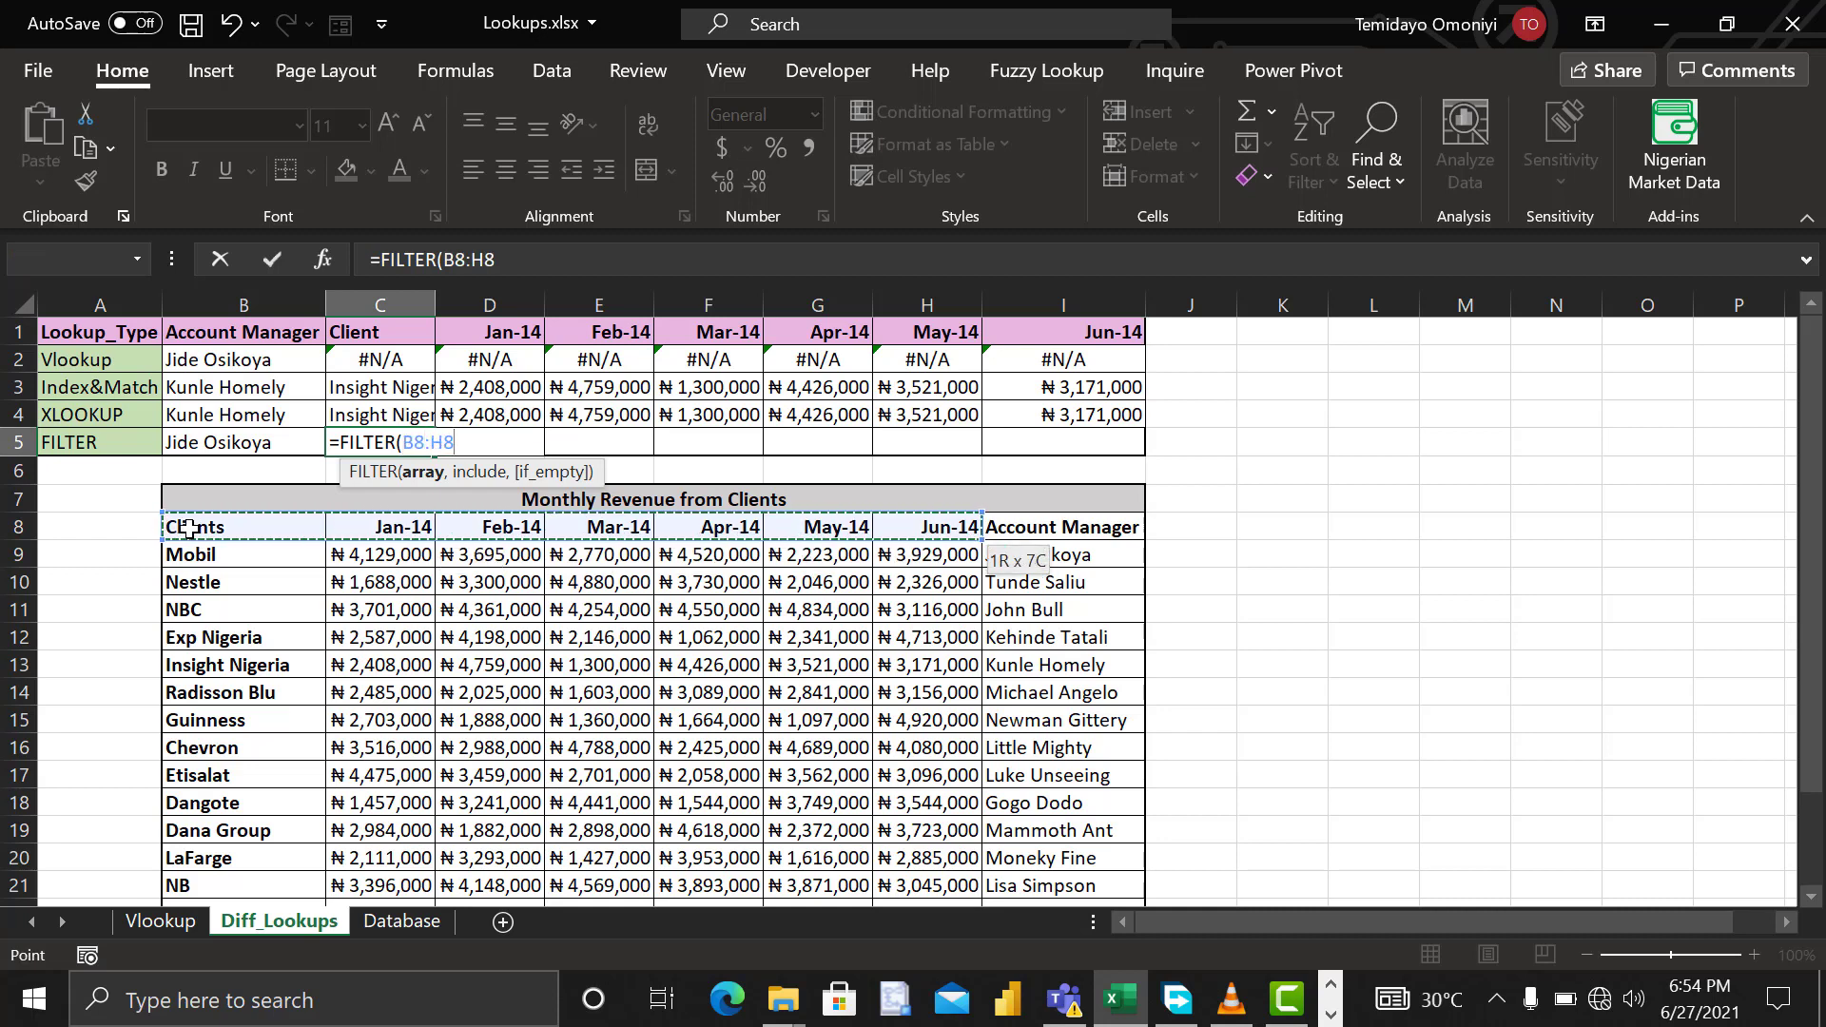
key("ctrl+shift+Down")
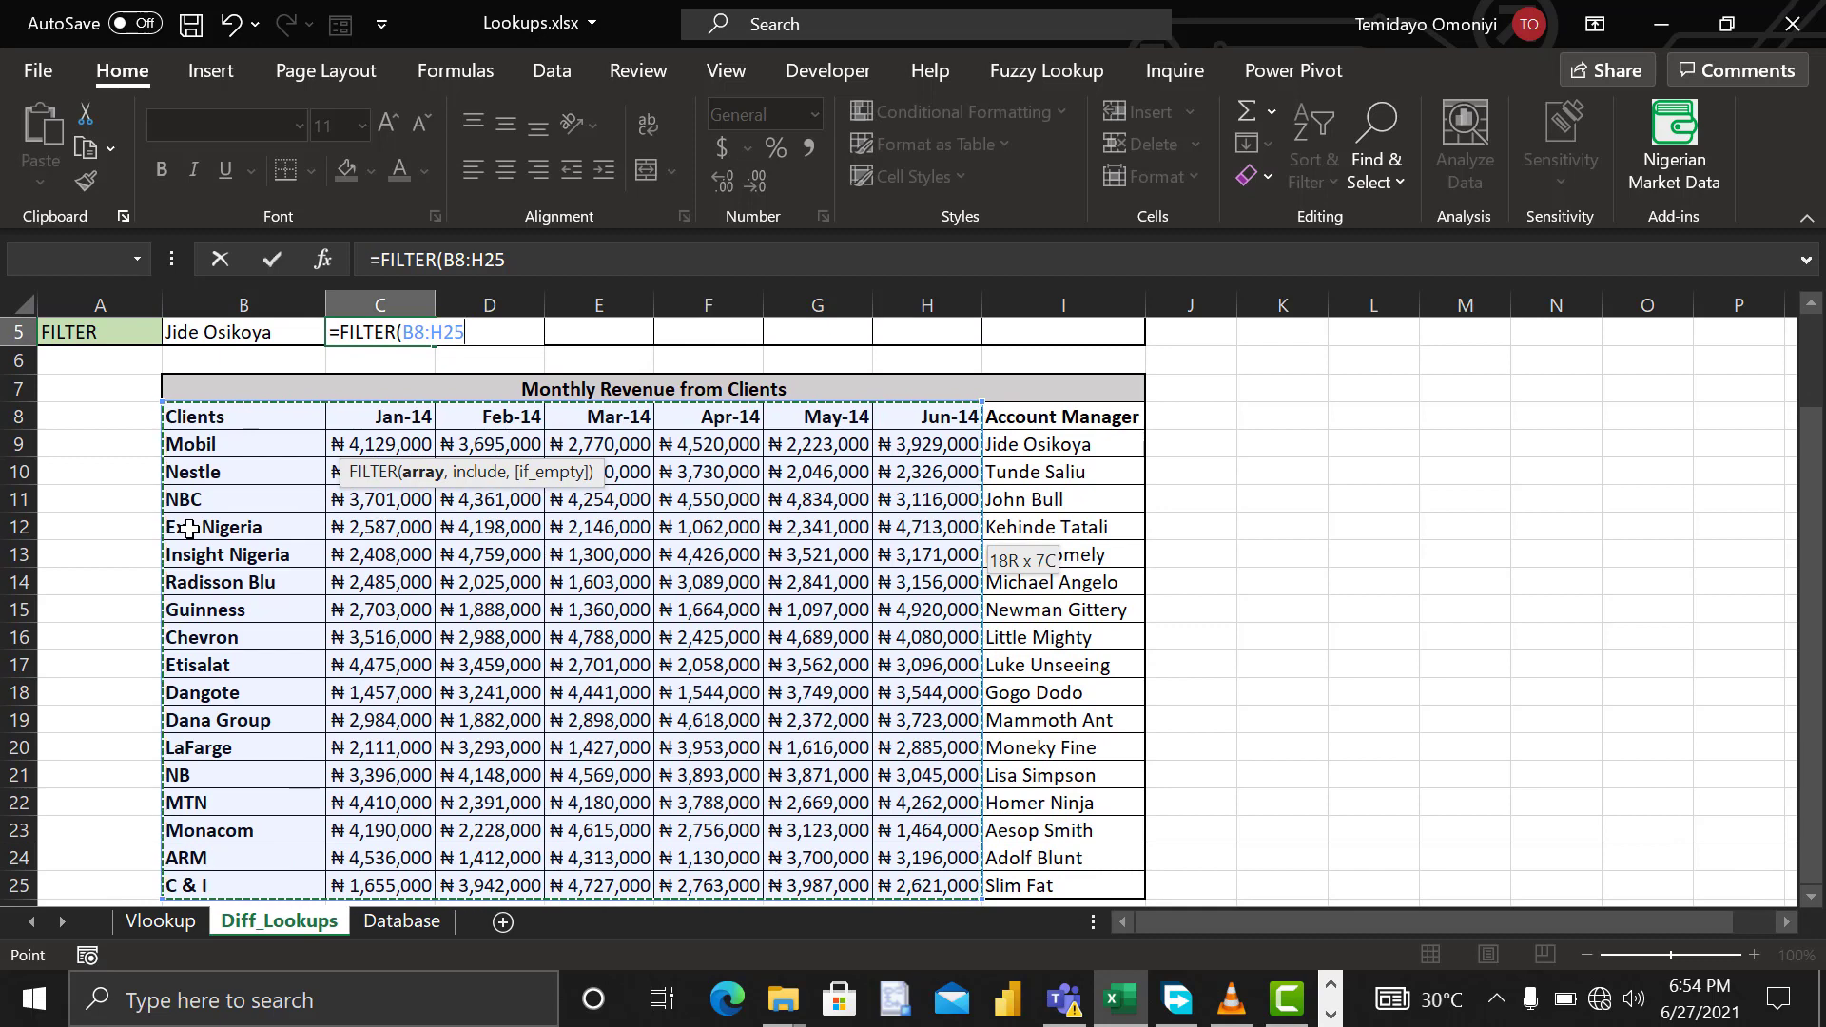
type(",")
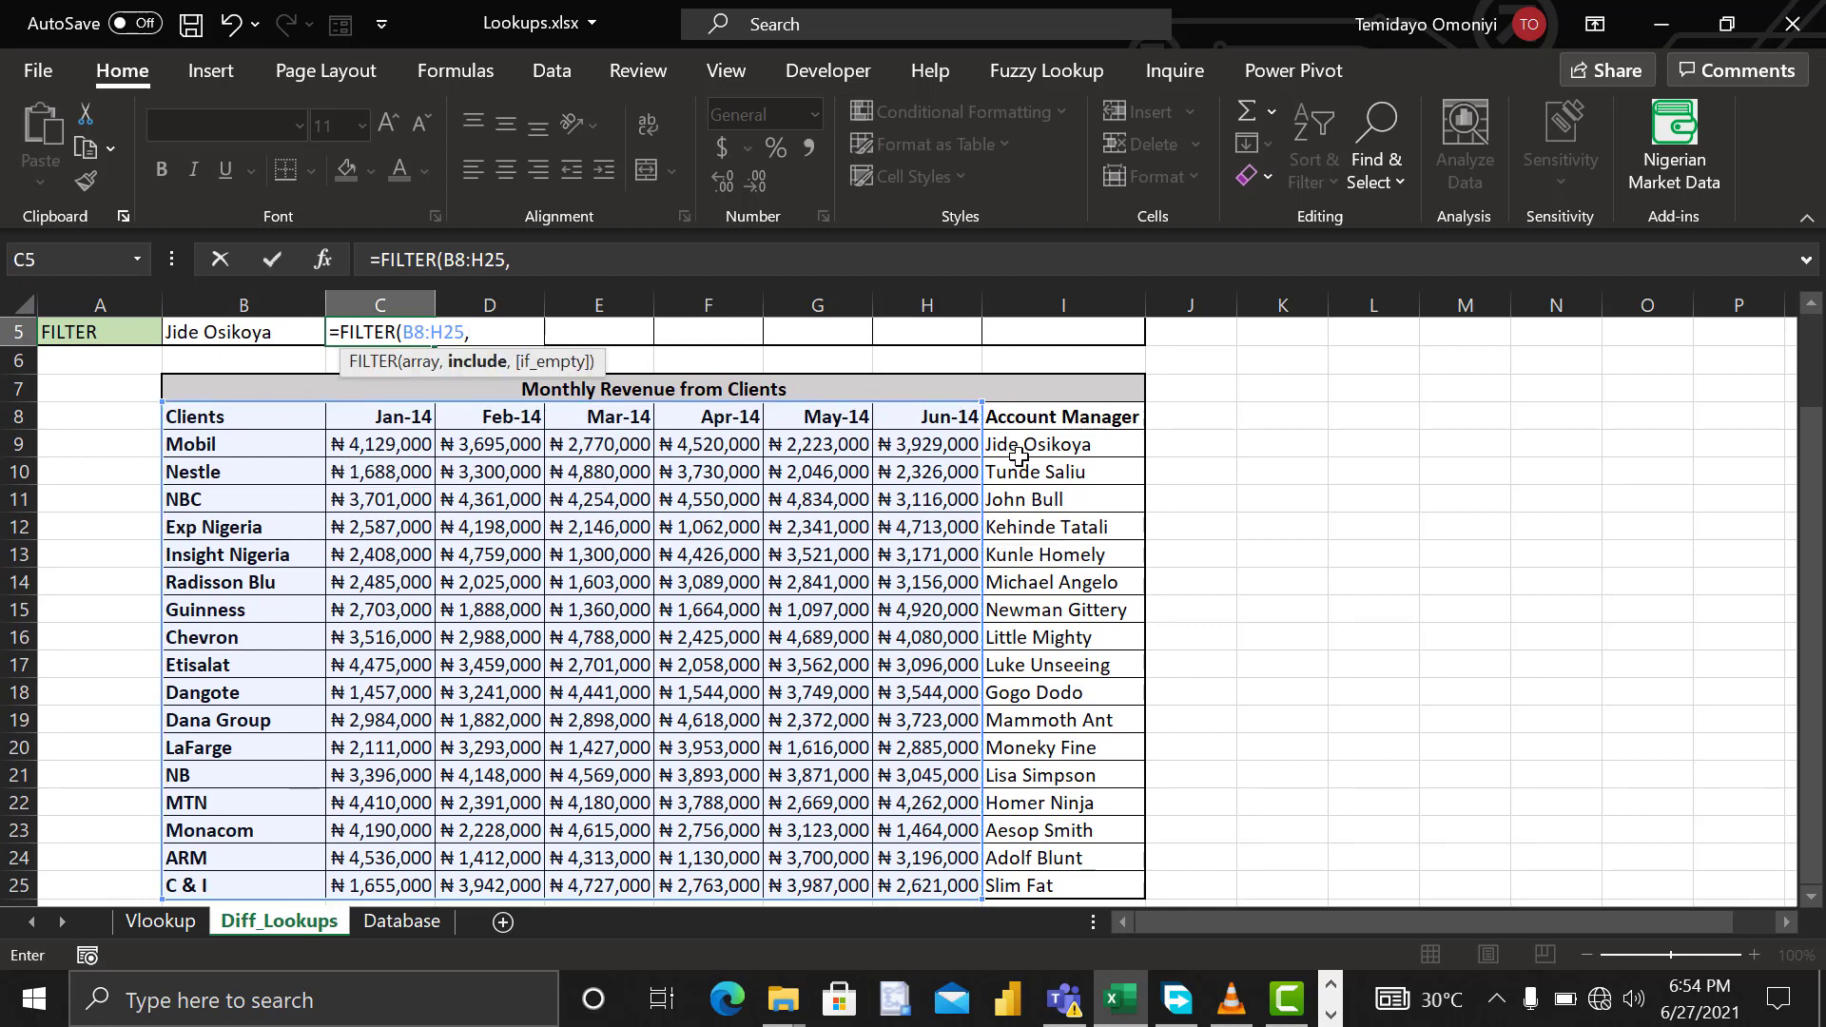
Step: Set the FILTER include condition to the Account Manager range I8:I25 equal to B5
left_click(1035, 421)
key("ctrl+shift+Down")
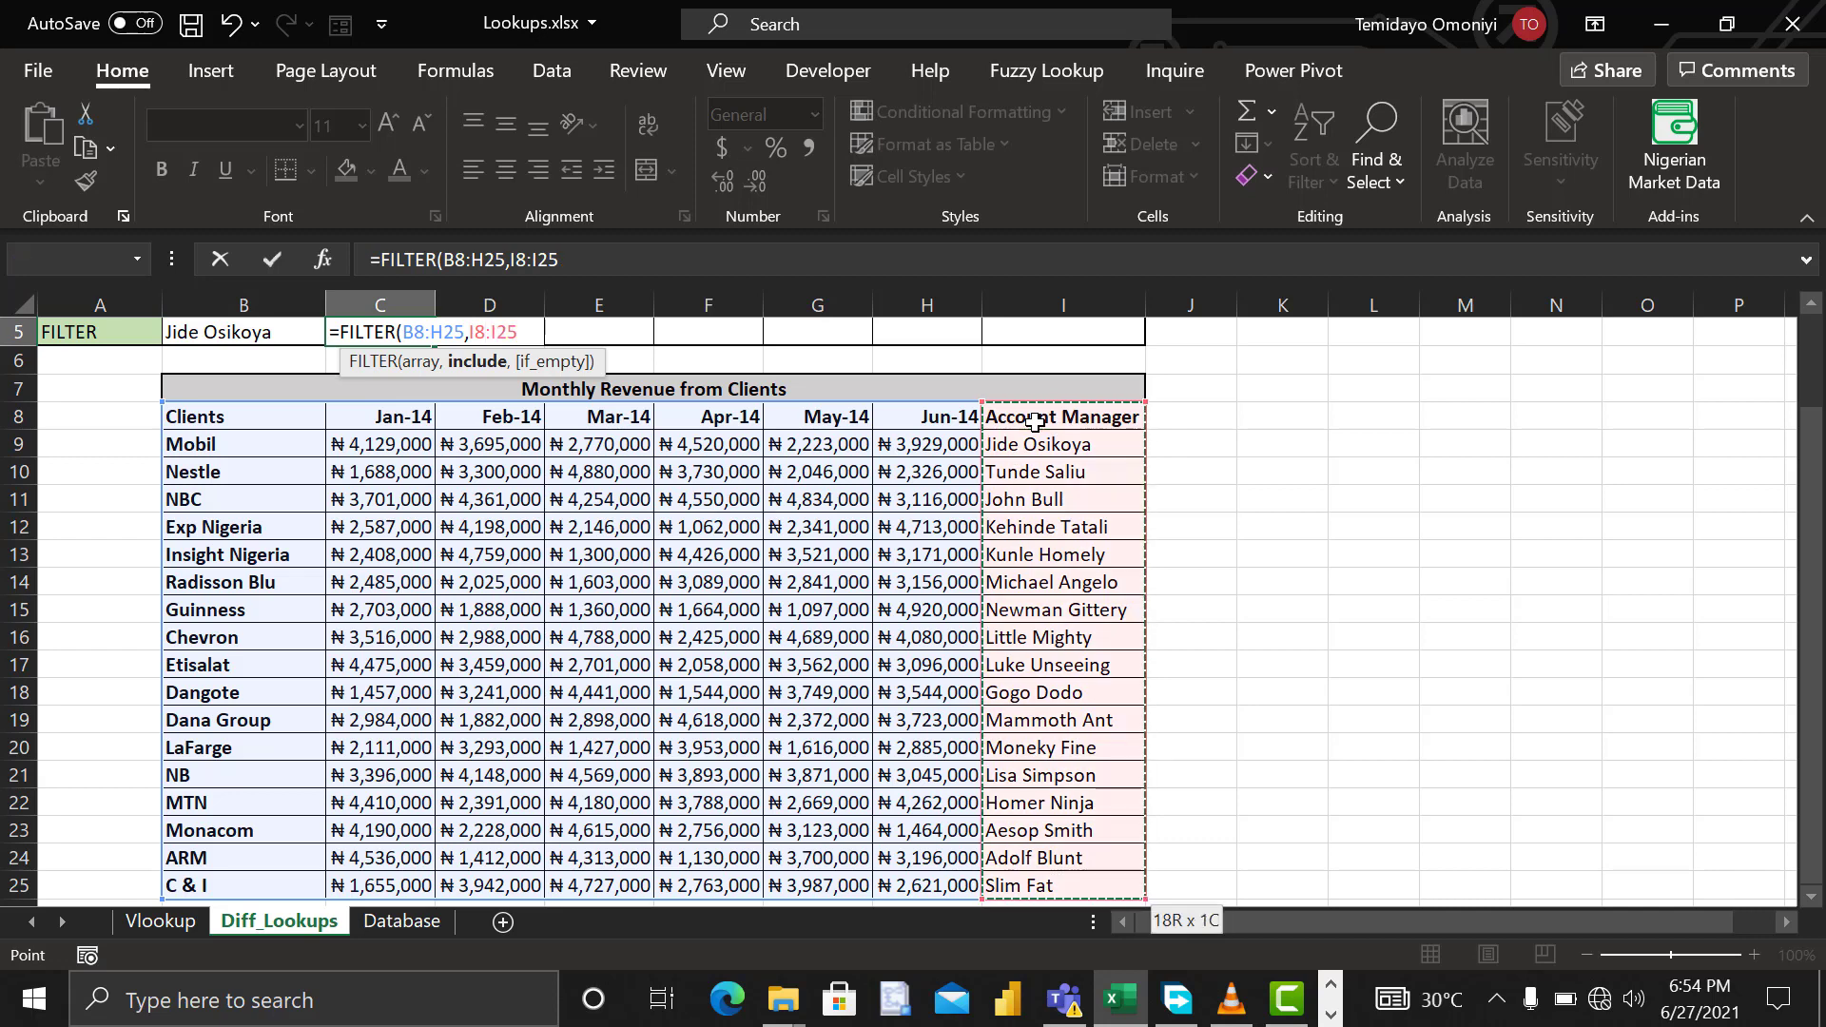
type("=")
scroll(984, 482, "up", 2)
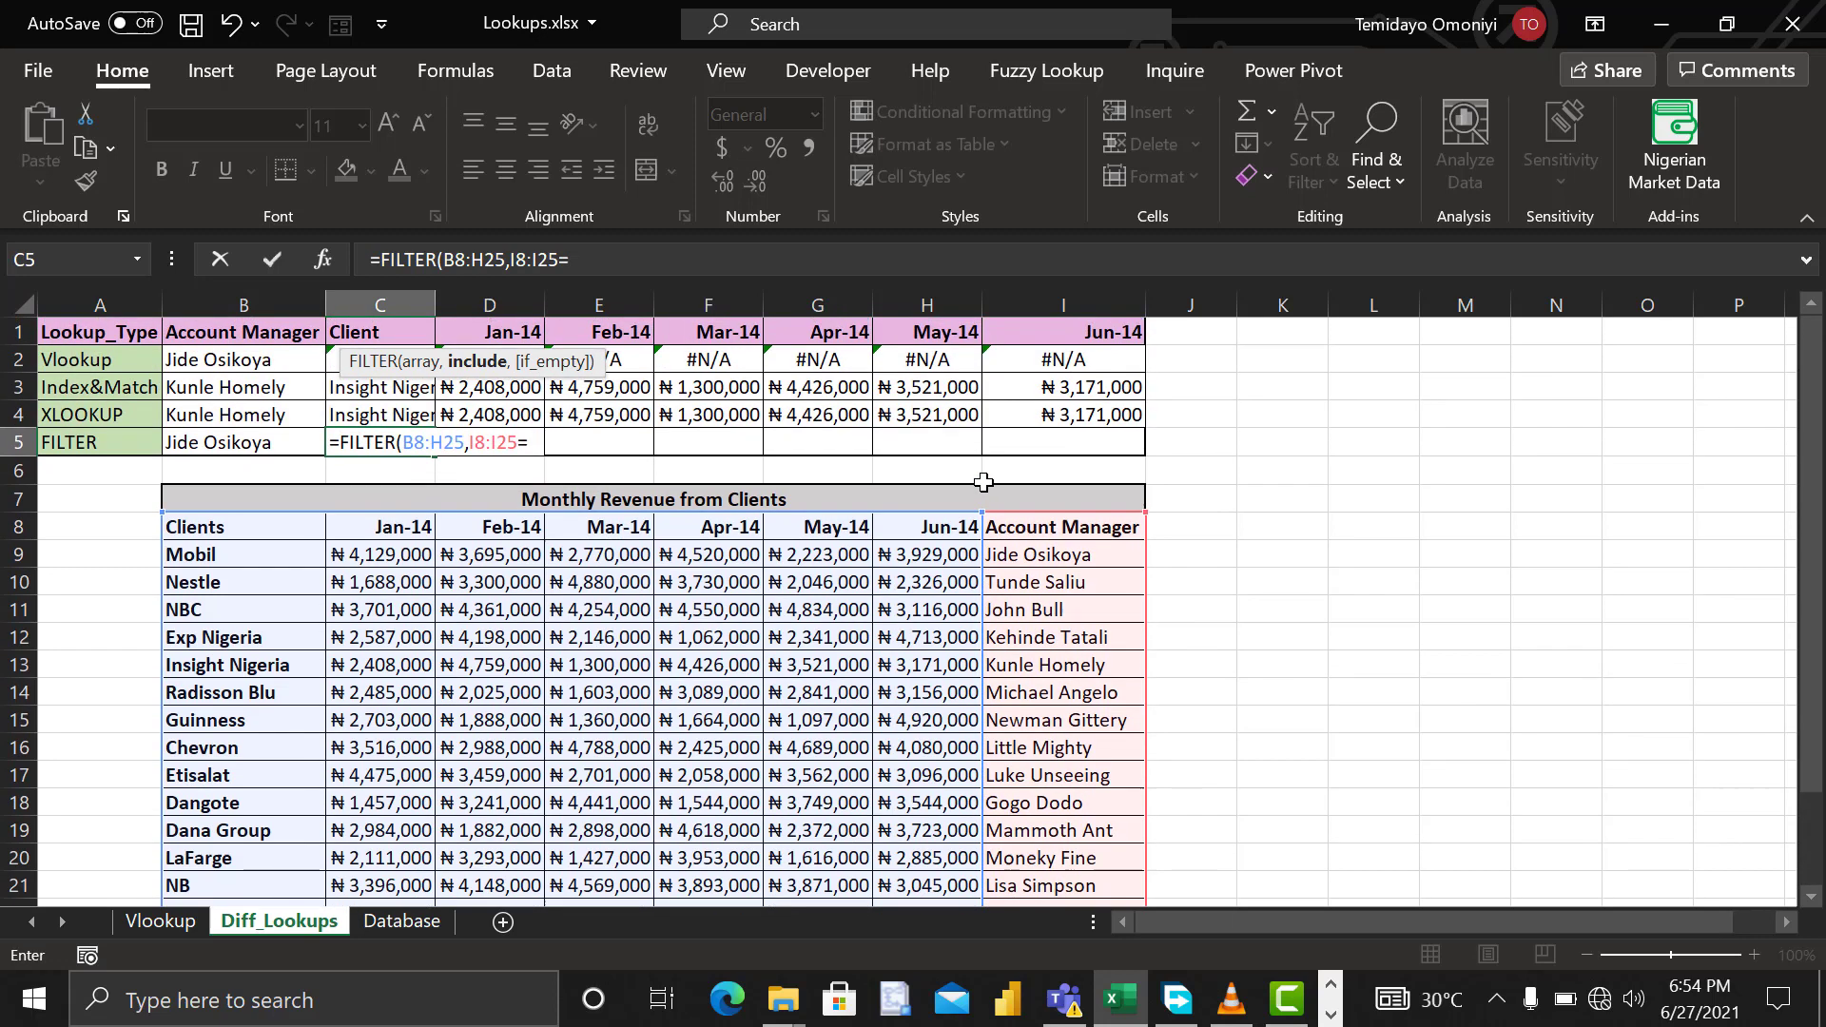
left_click(275, 447)
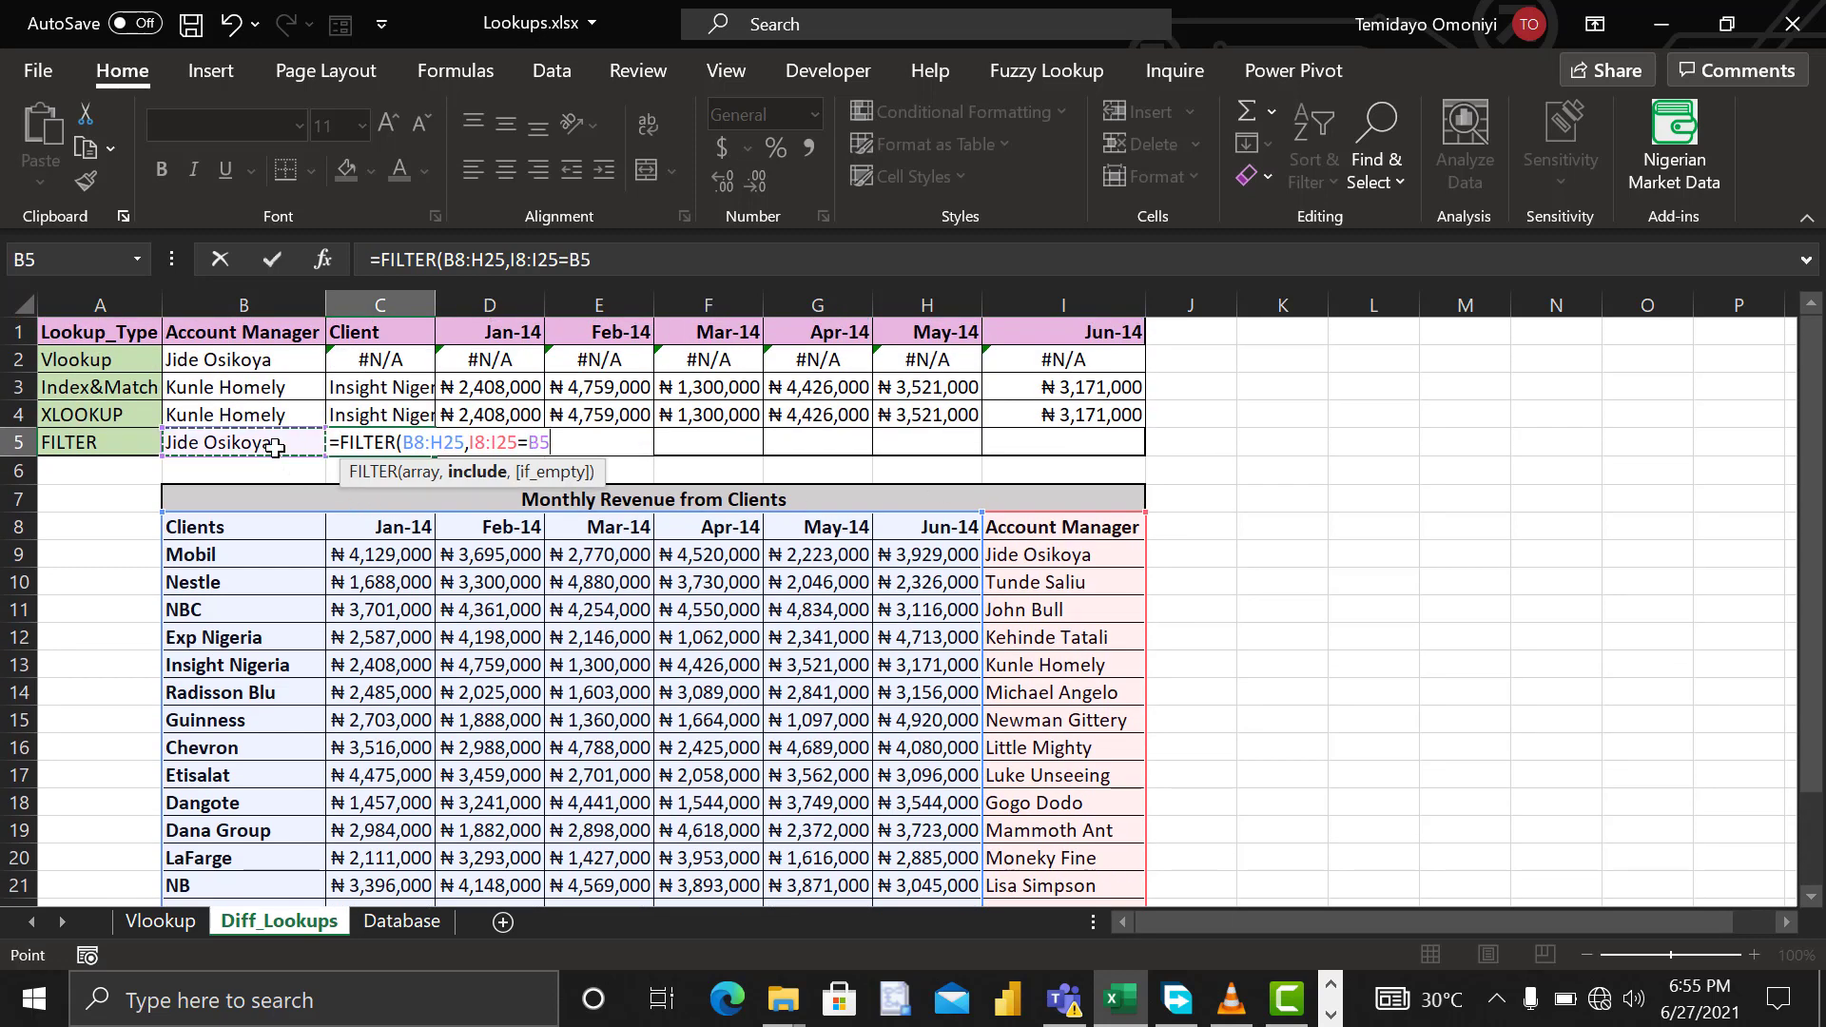
Step: Add "Not Found" as the if_empty argument and complete the C5 FILTER formula
type(",")
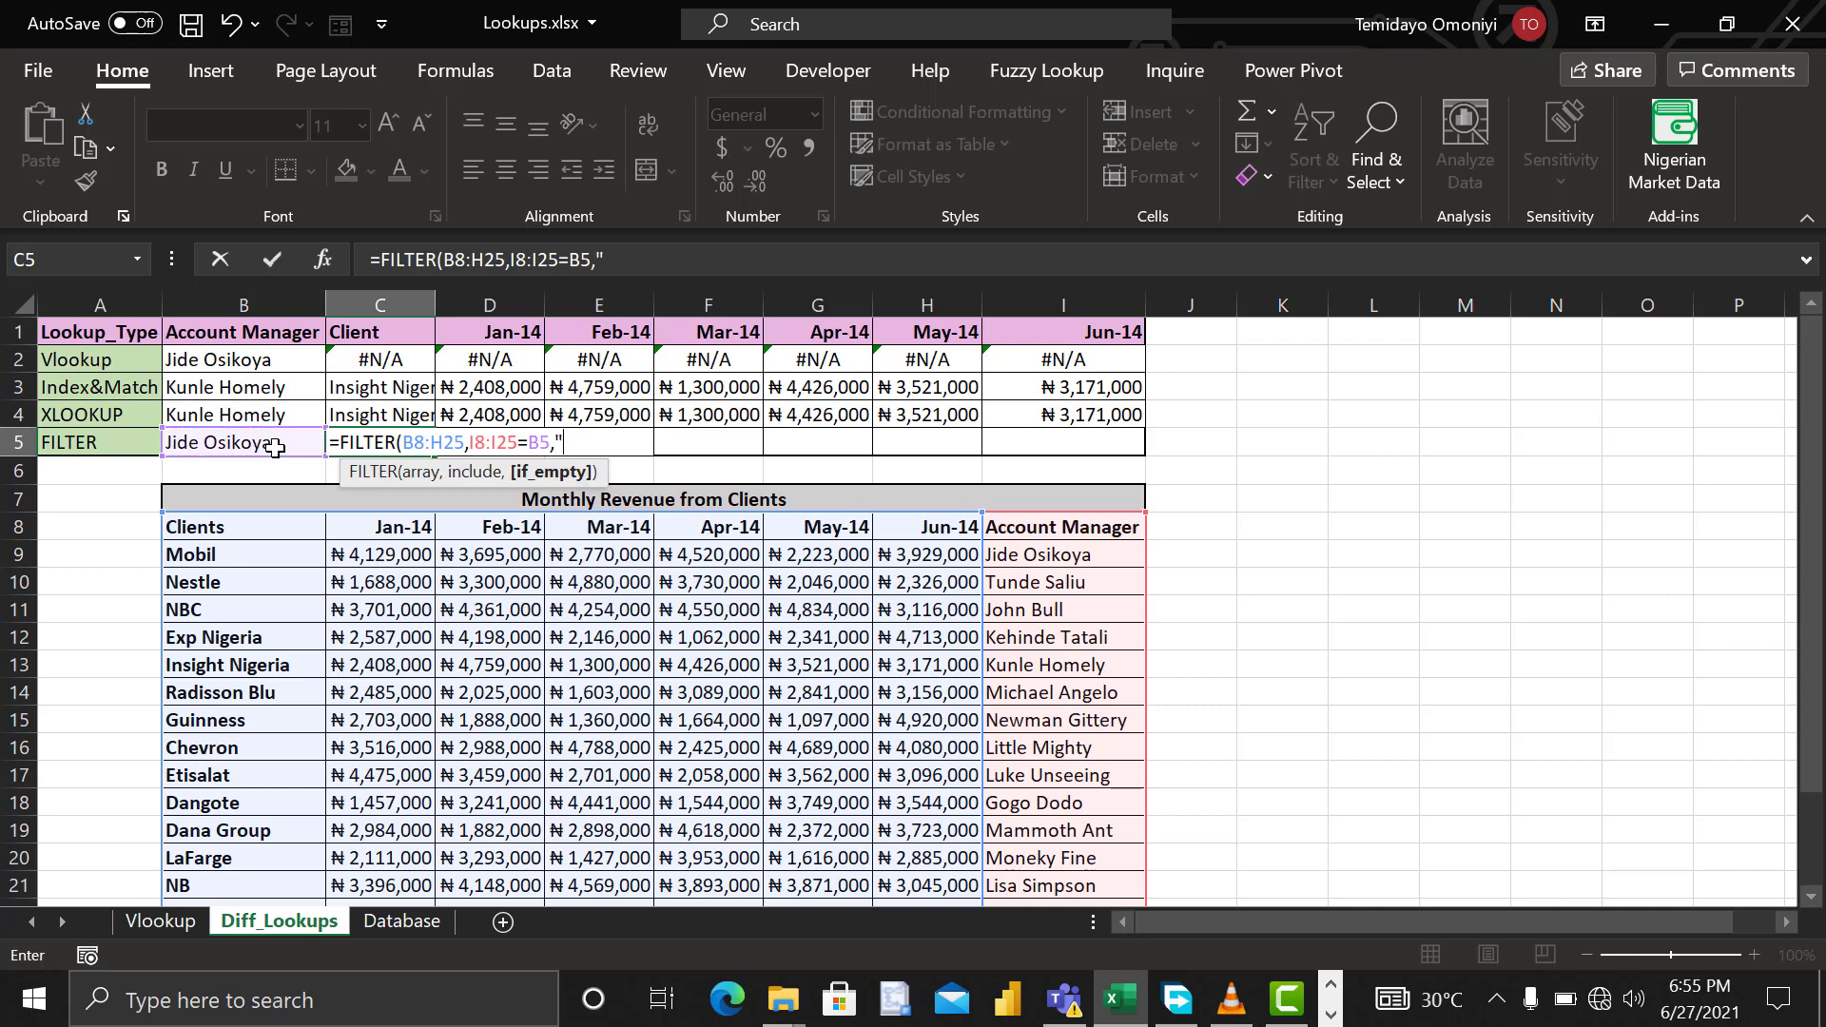
type("\"Not B5Found")
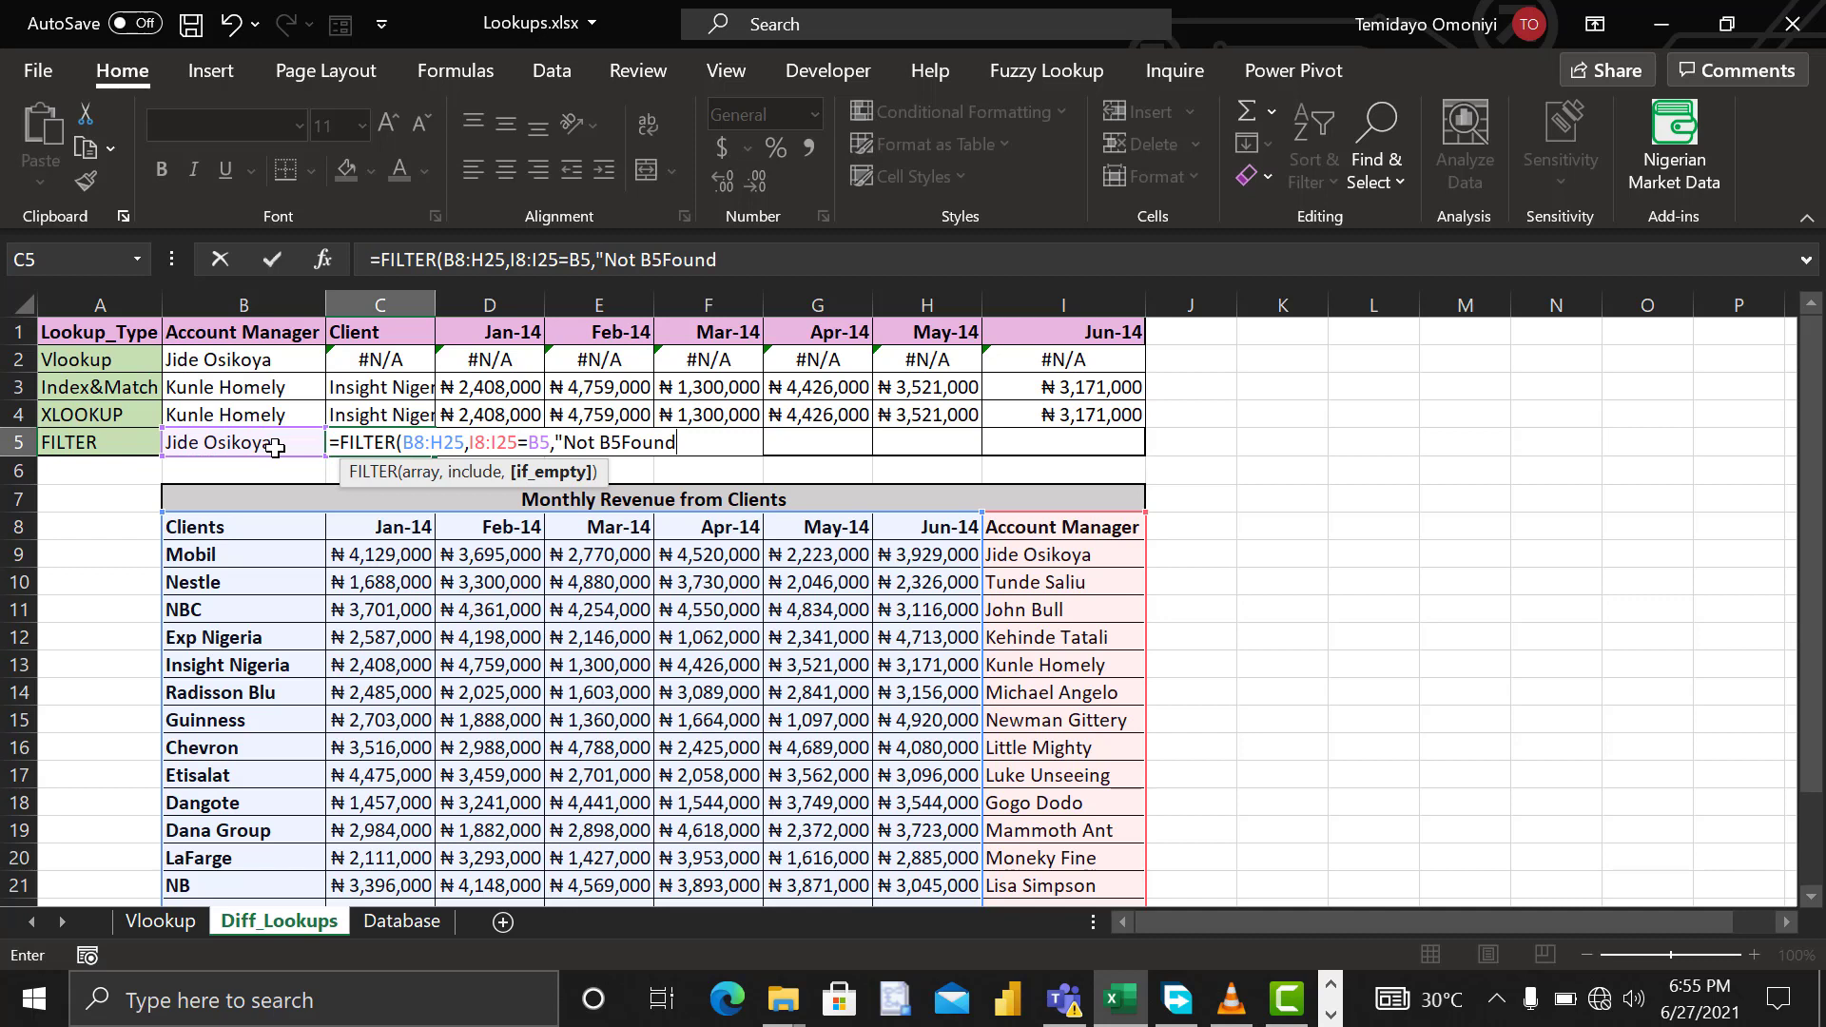
key("BackSpace")
key("BackSpace")
key("BackSpace")
key("BackSpace")
key("BackSpace")
key("BackSpace")
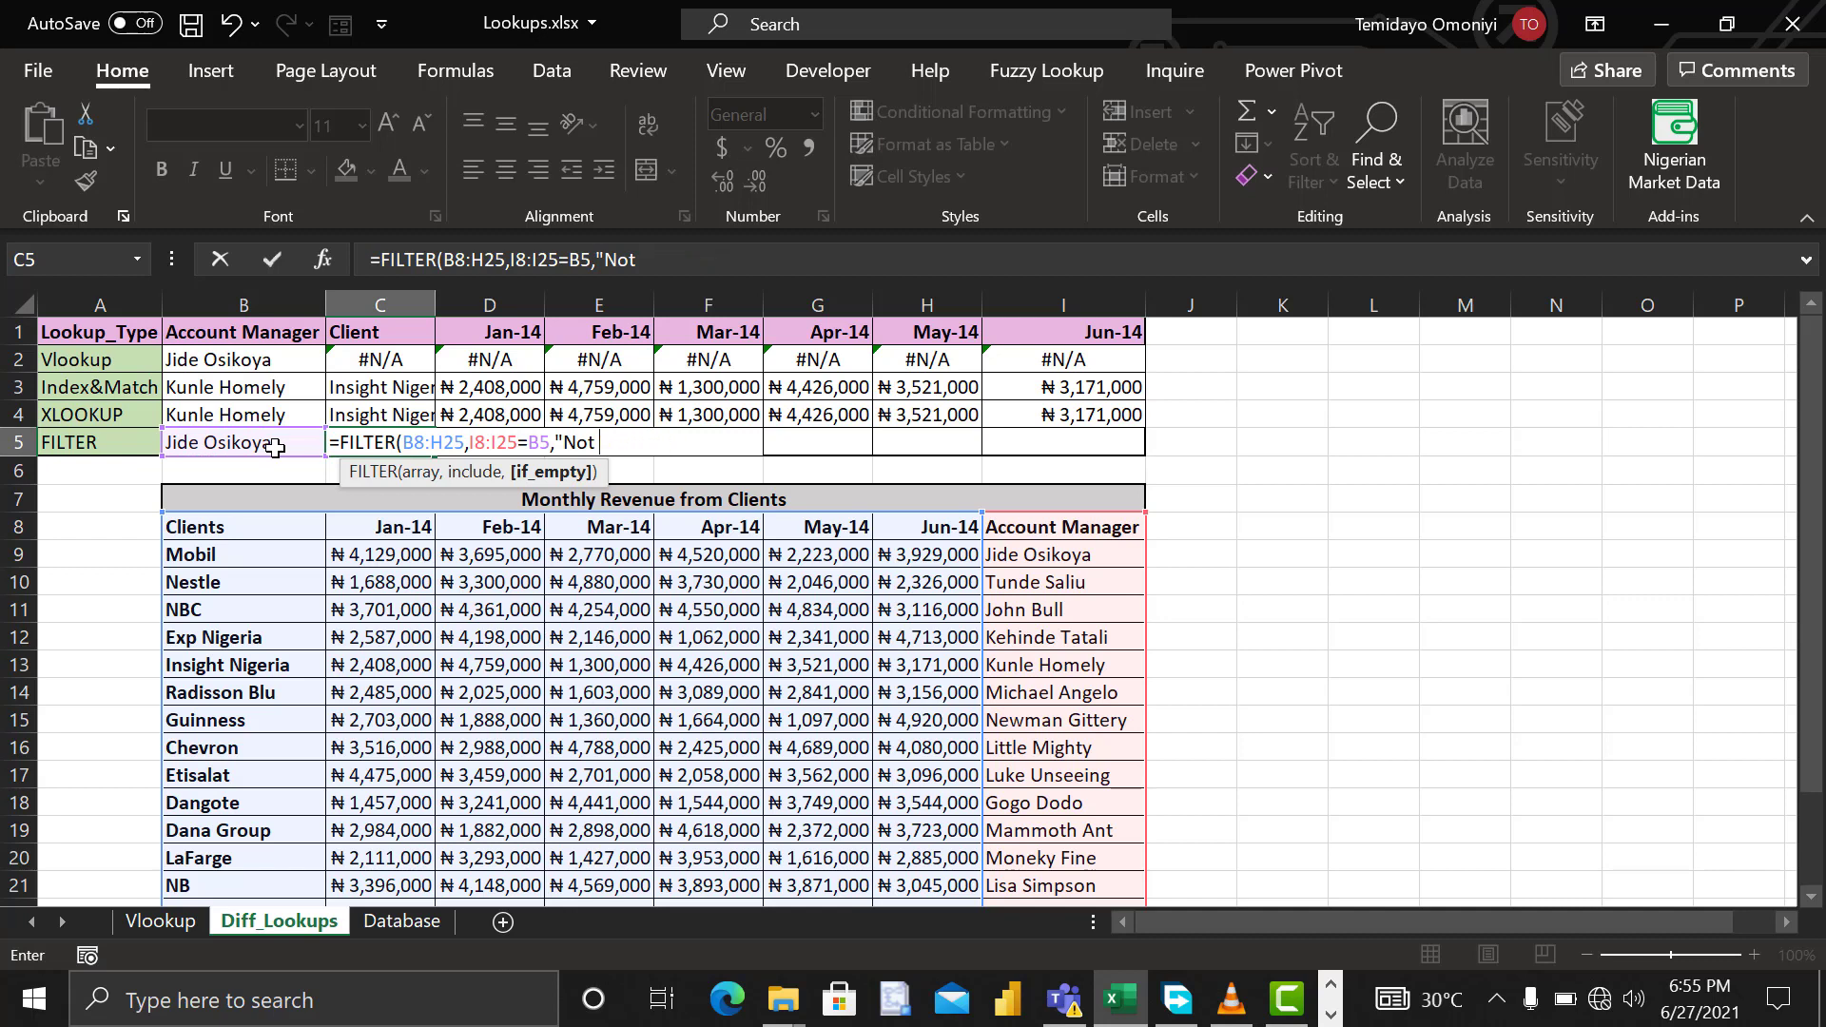
type("nd\")")
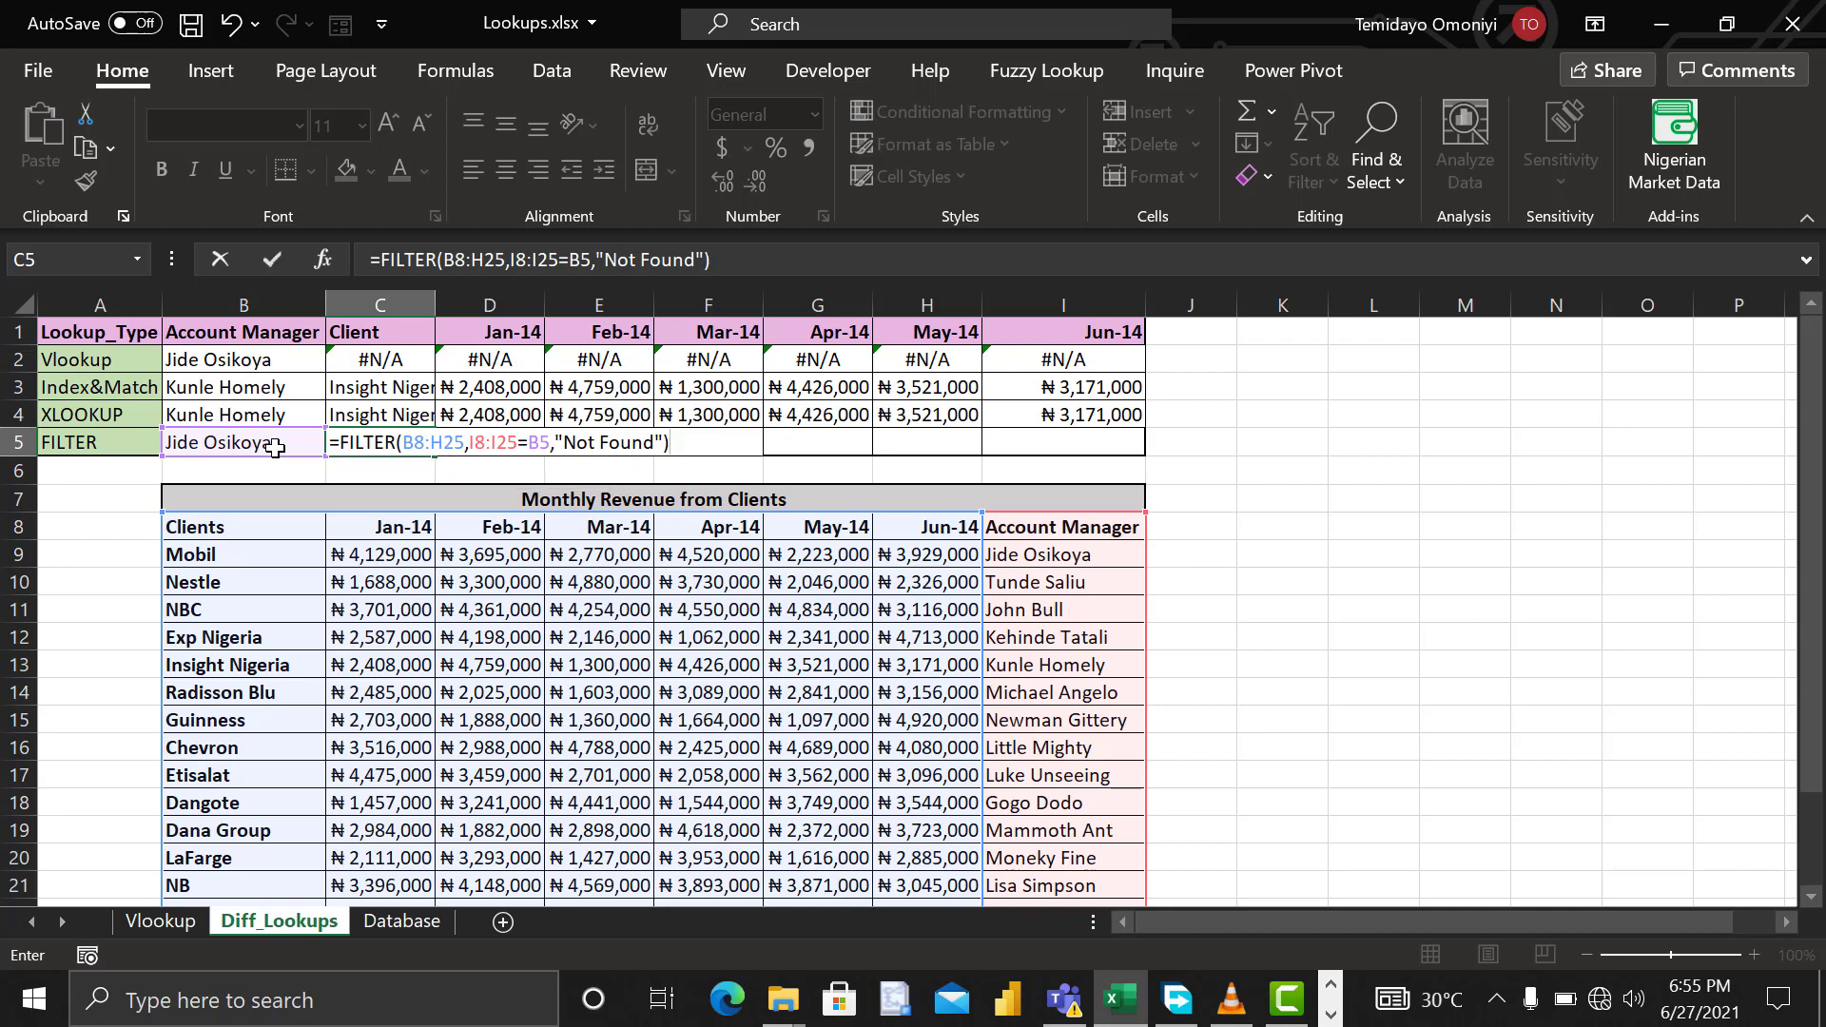
key("Return")
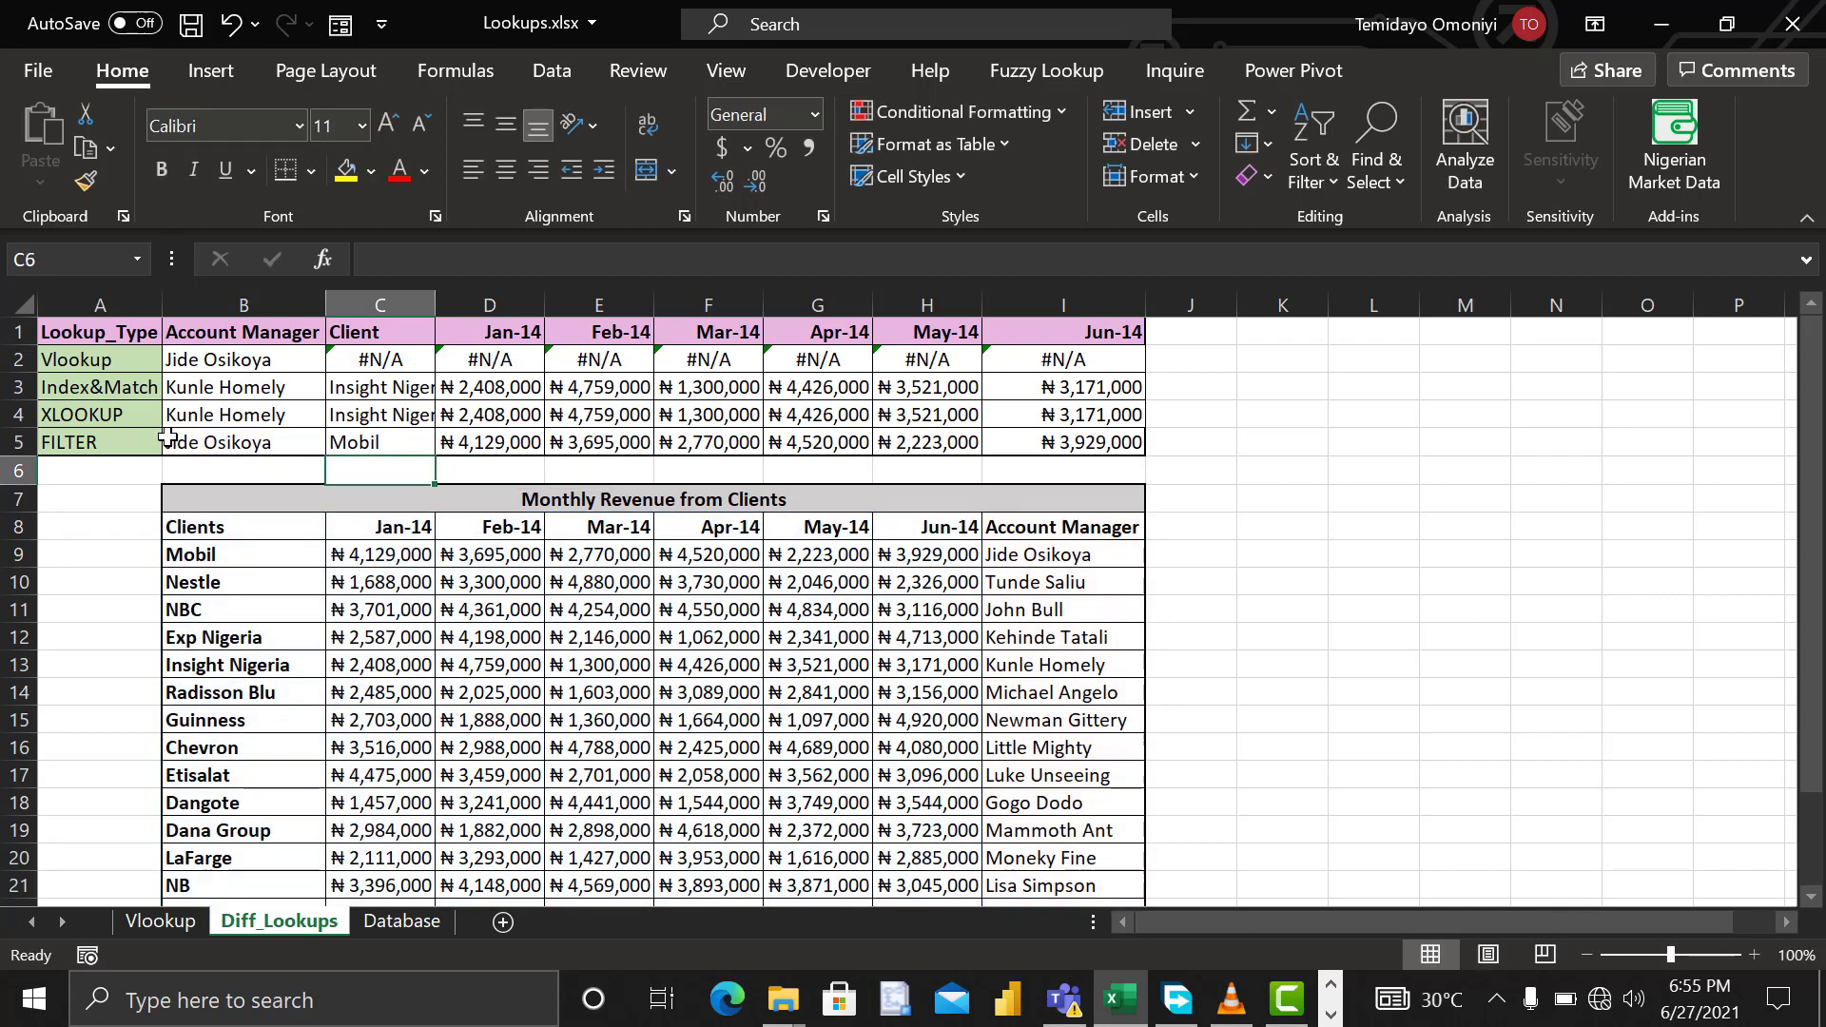
left_click(277, 444)
left_click(339, 443)
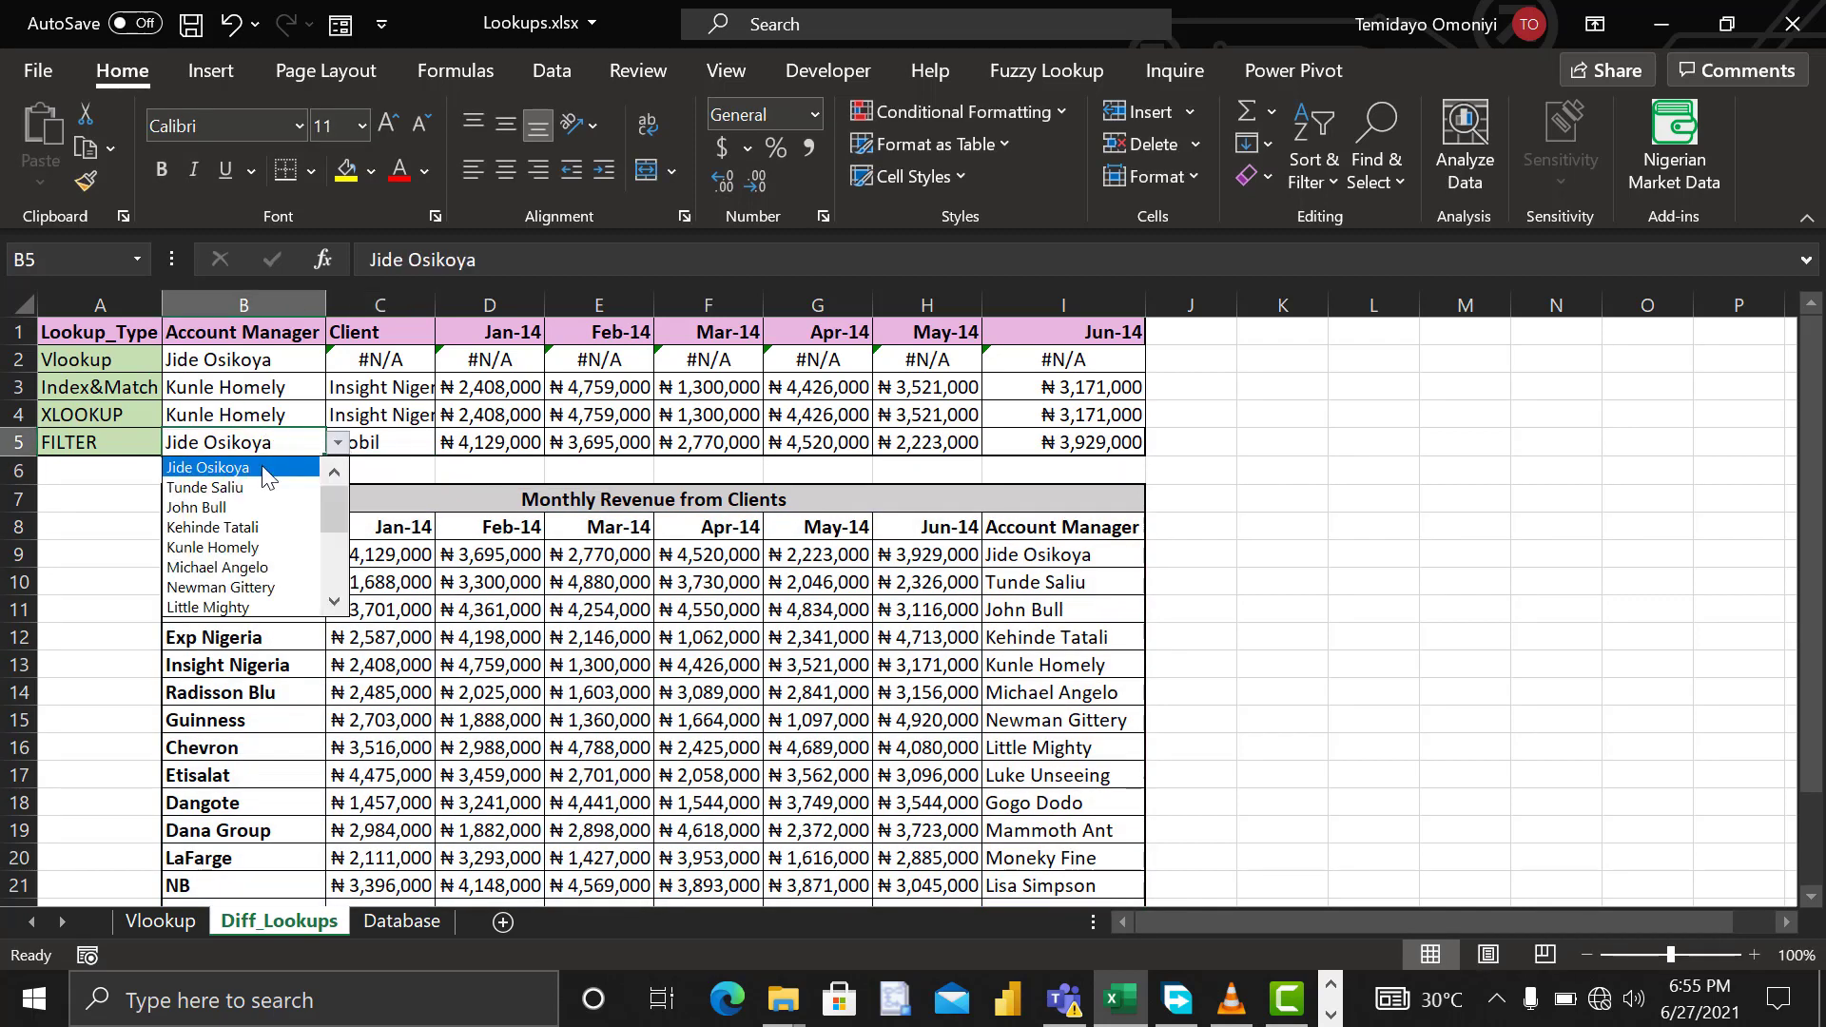
left_click(236, 547)
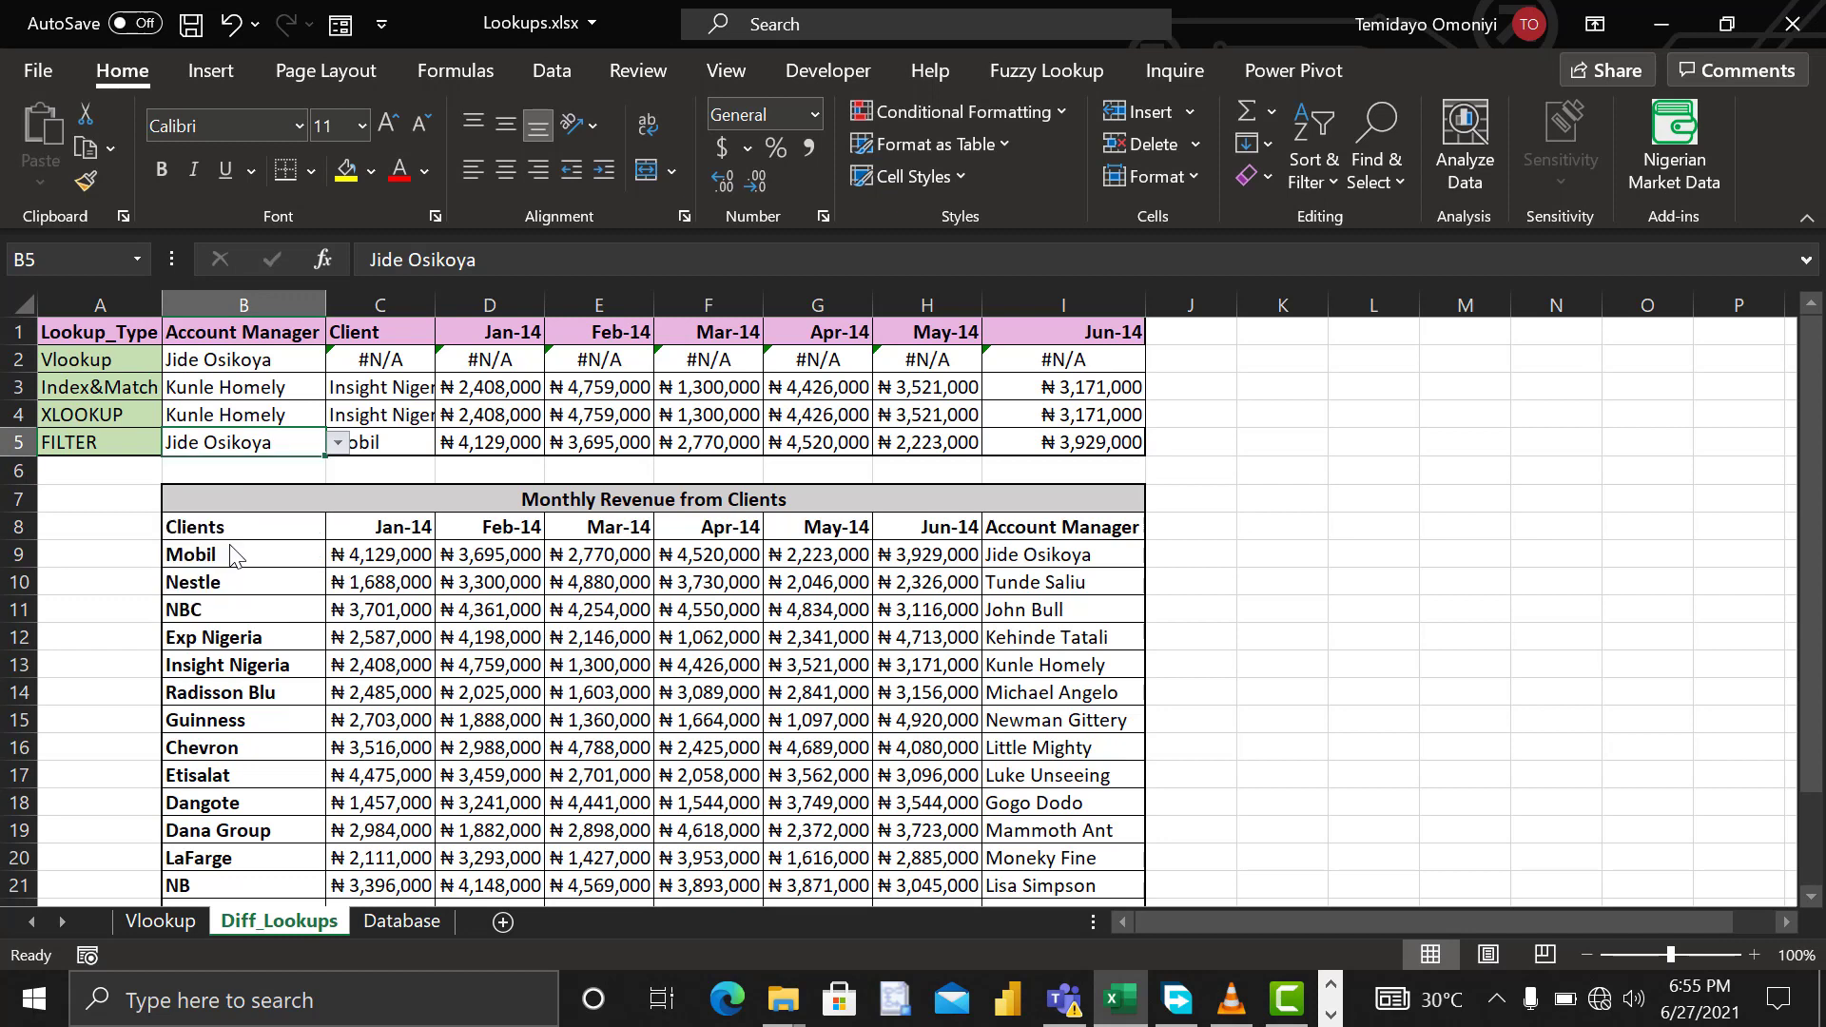
left_click(1288, 433)
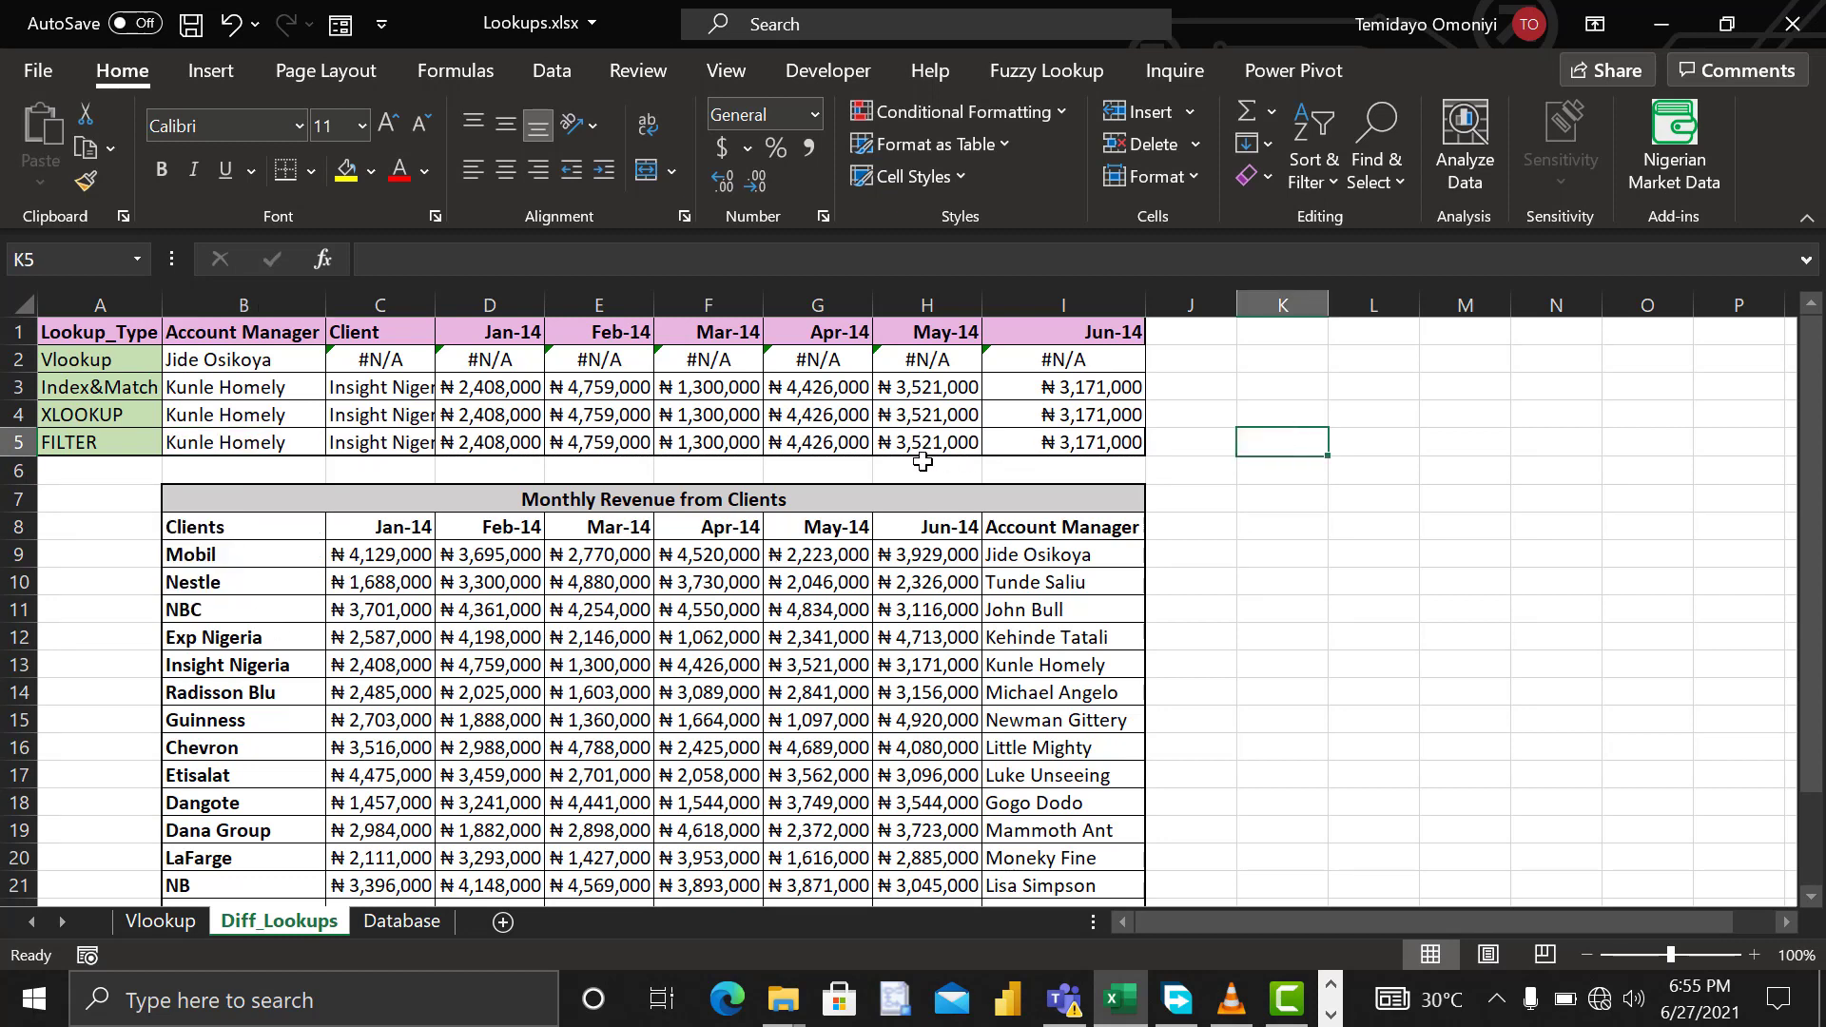
left_click(217, 436)
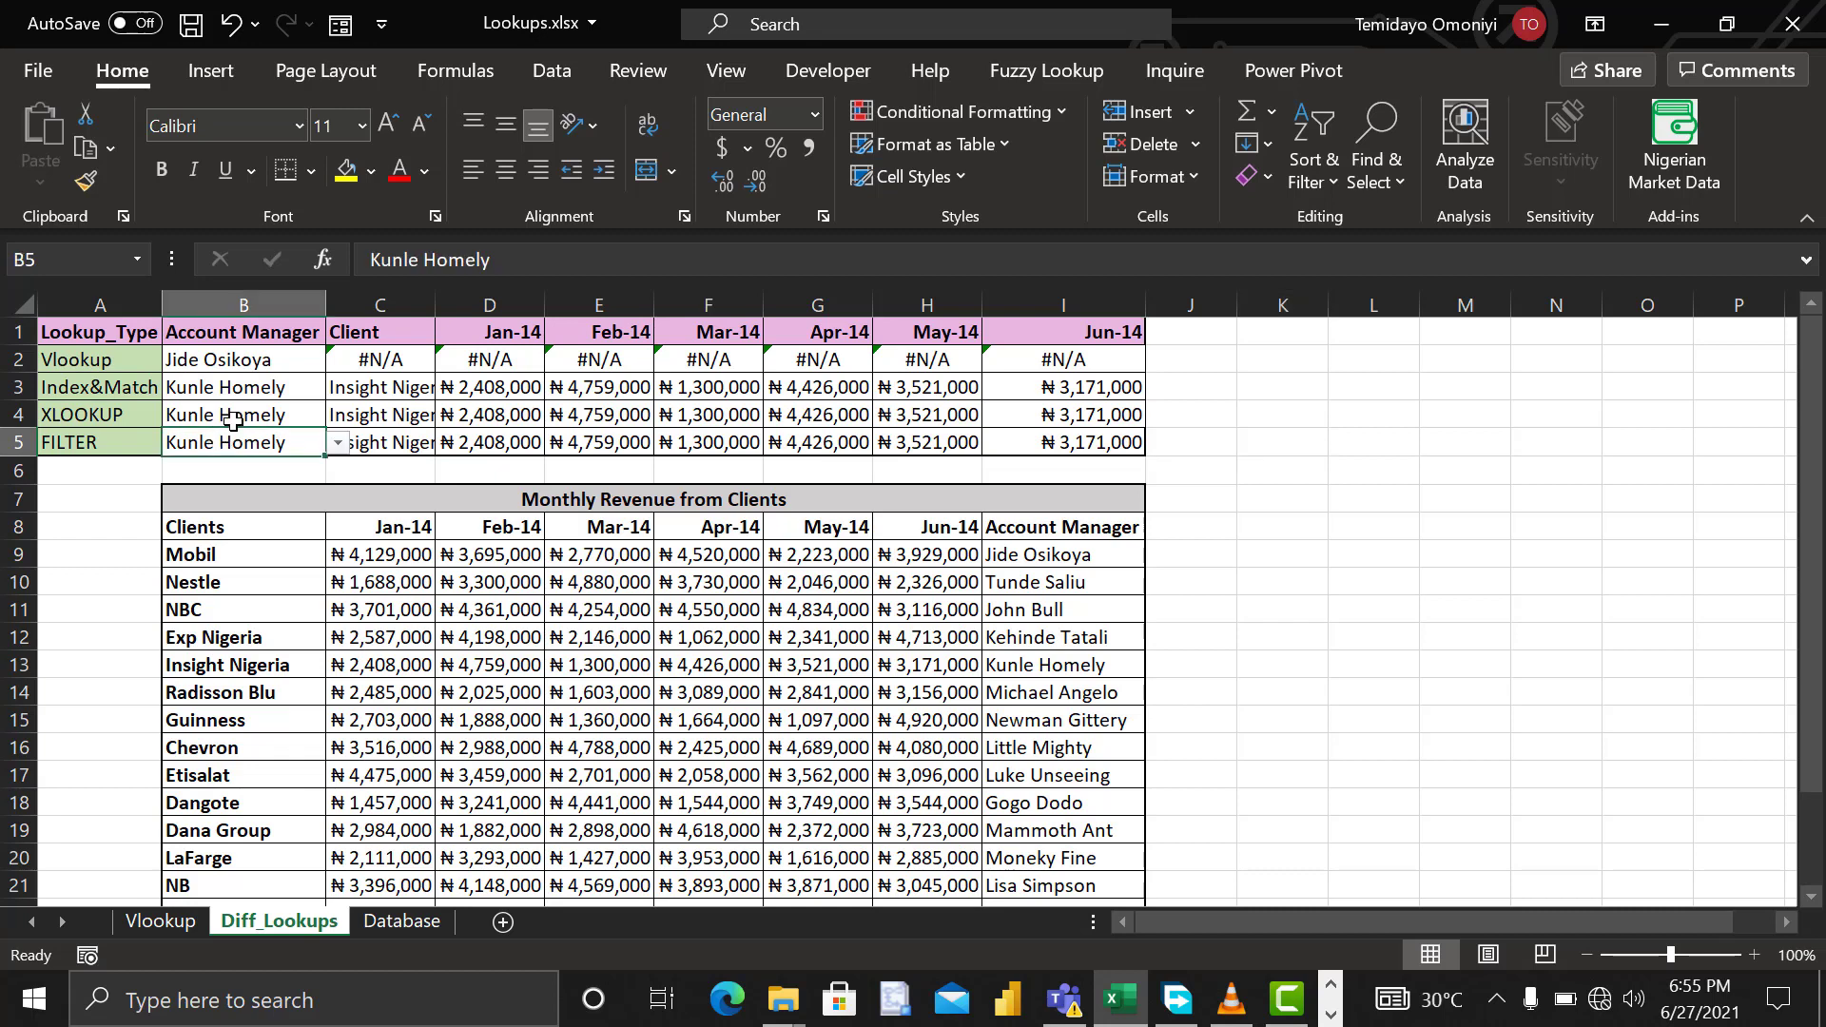
left_click(339, 447)
left_click(209, 528)
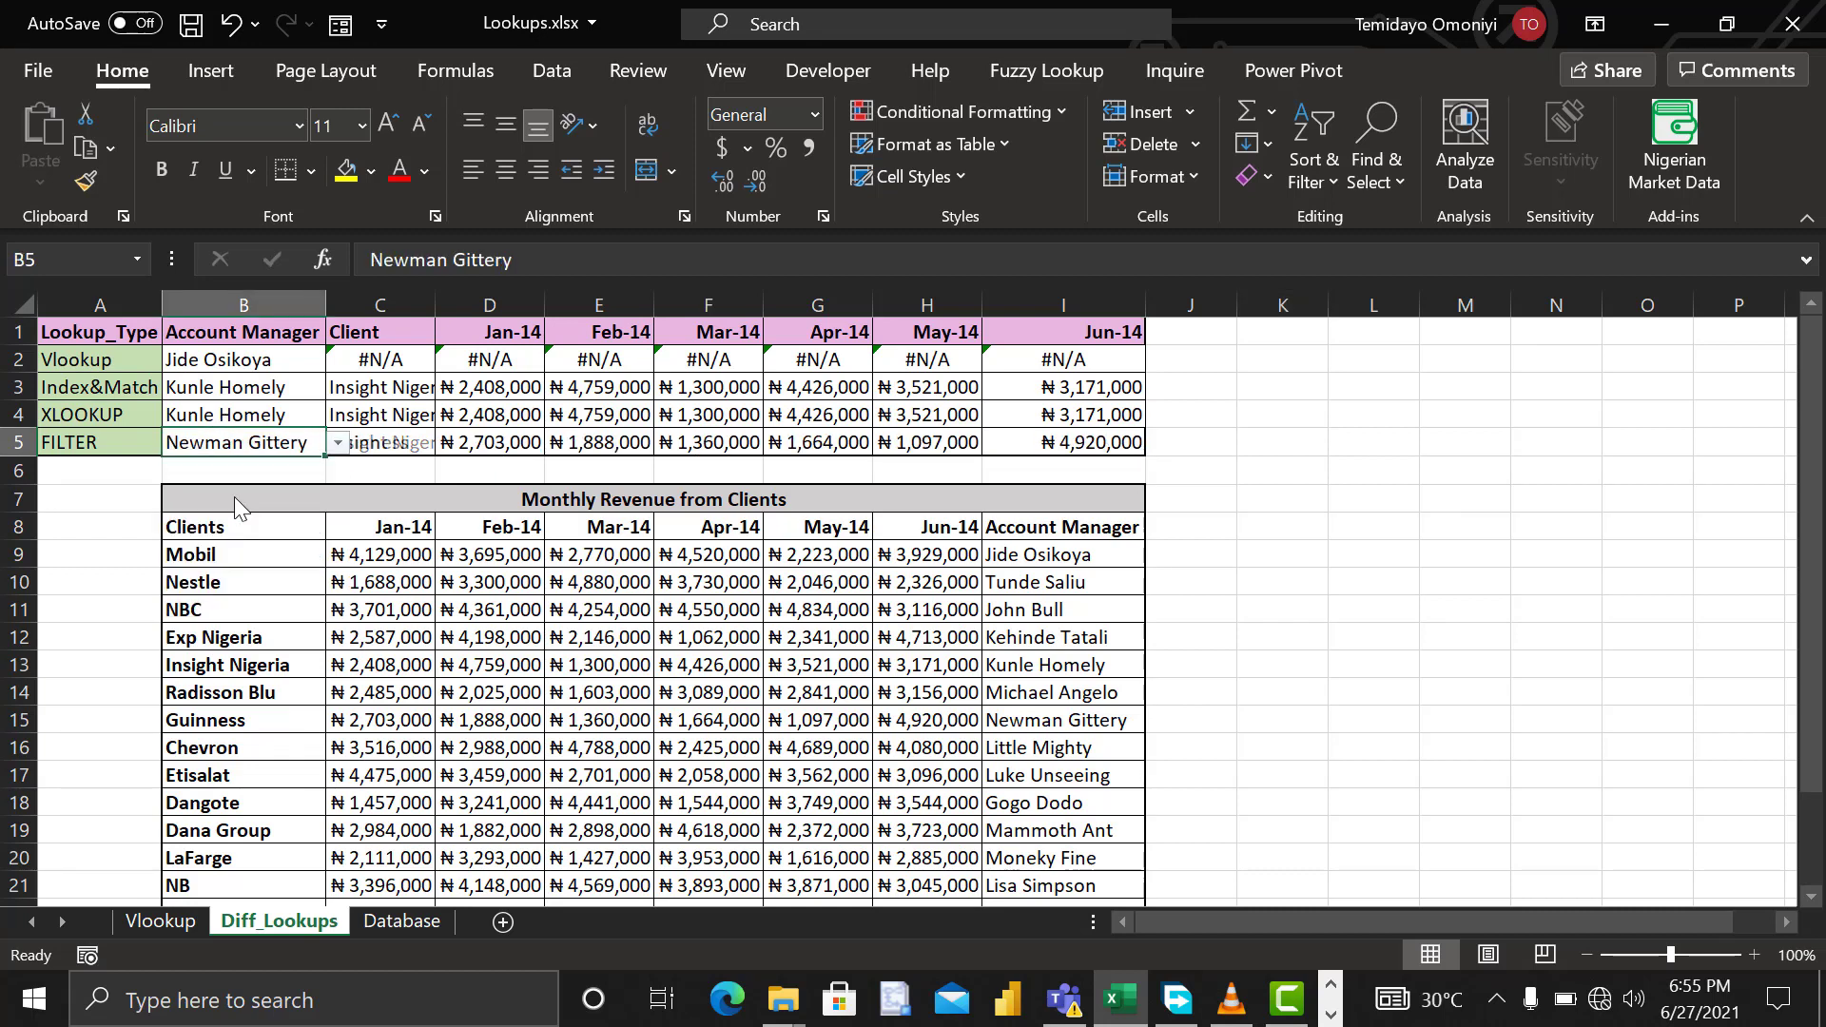
left_click(278, 414)
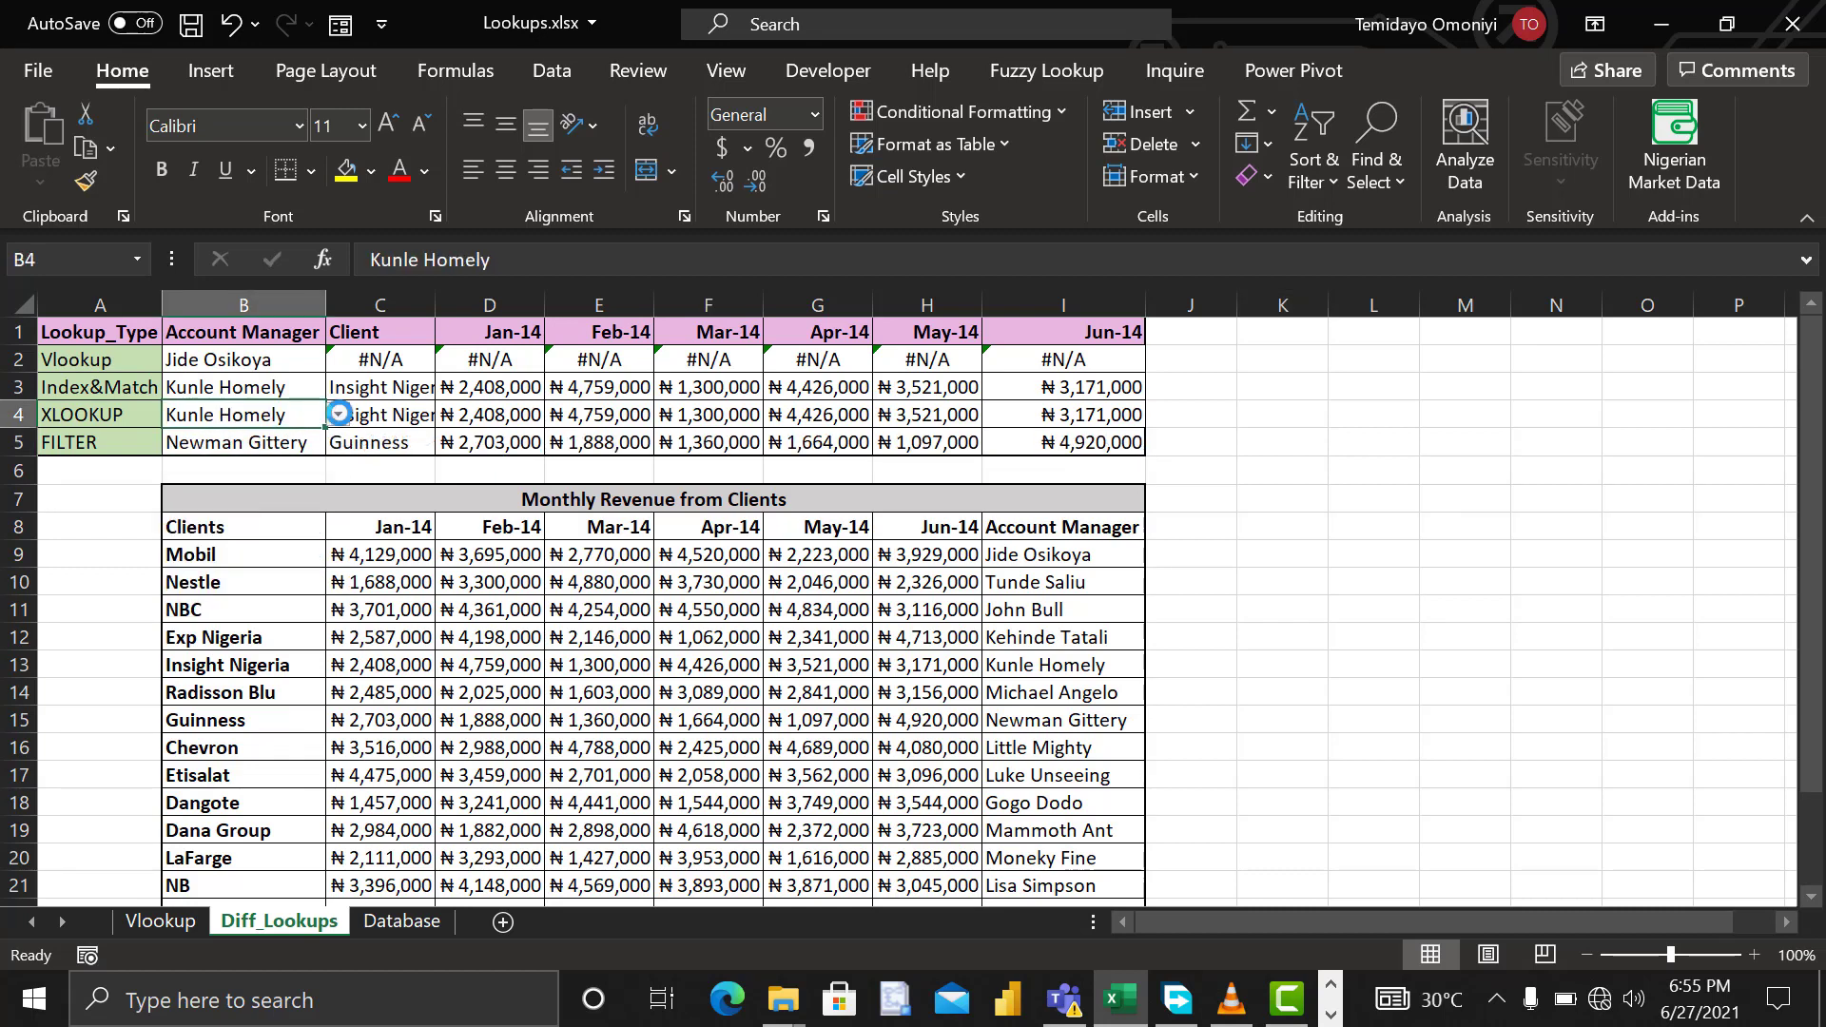
left_click(338, 416)
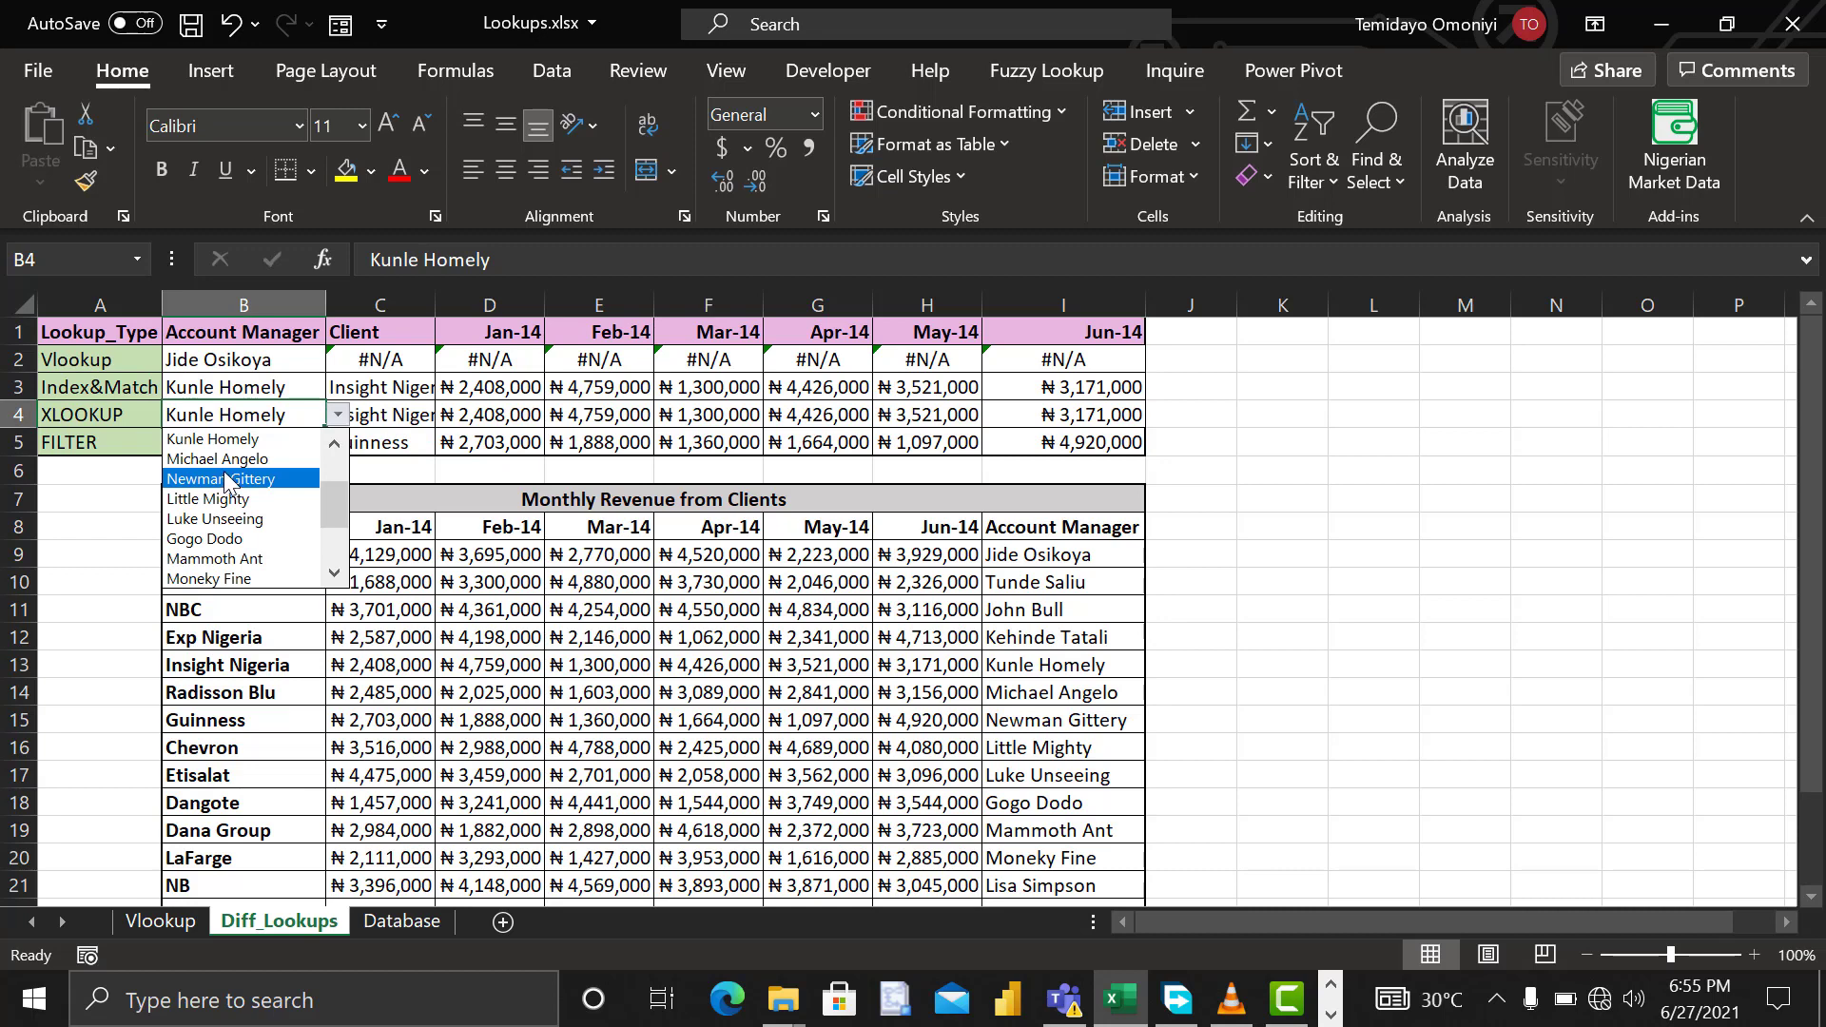
left_click(225, 479)
left_click(278, 386)
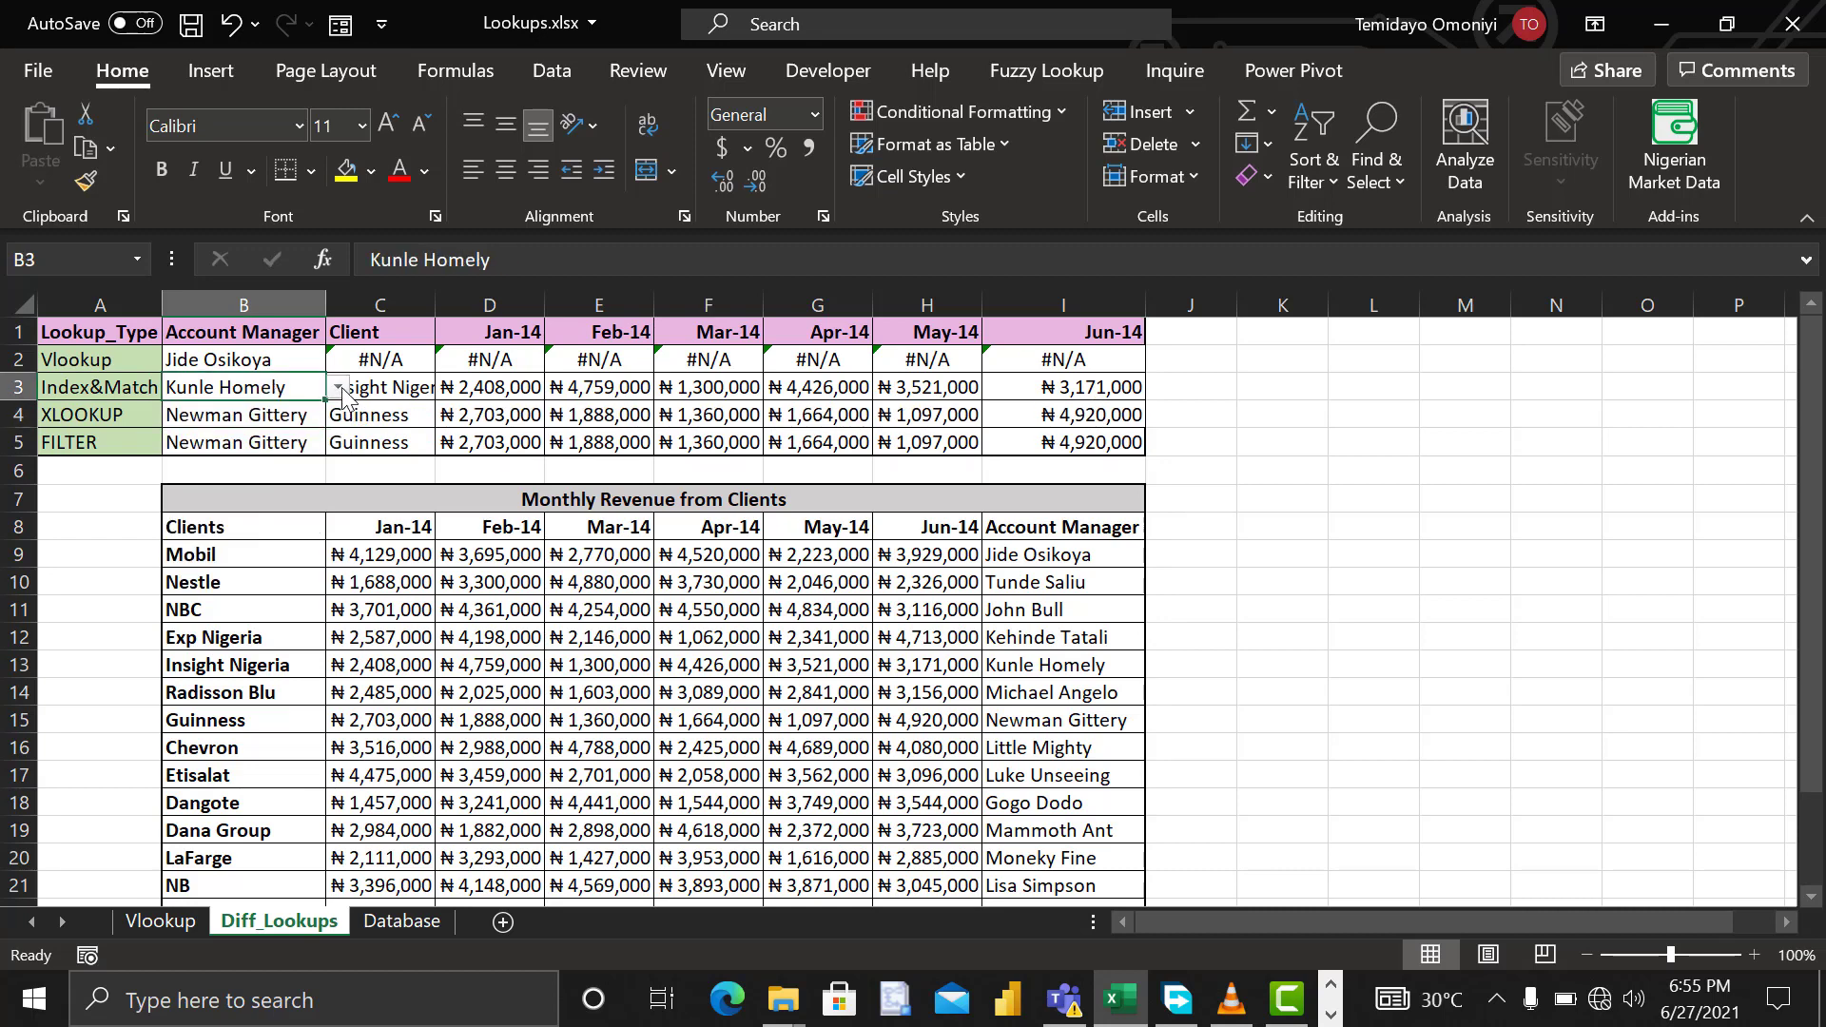
left_click(339, 387)
left_click(229, 450)
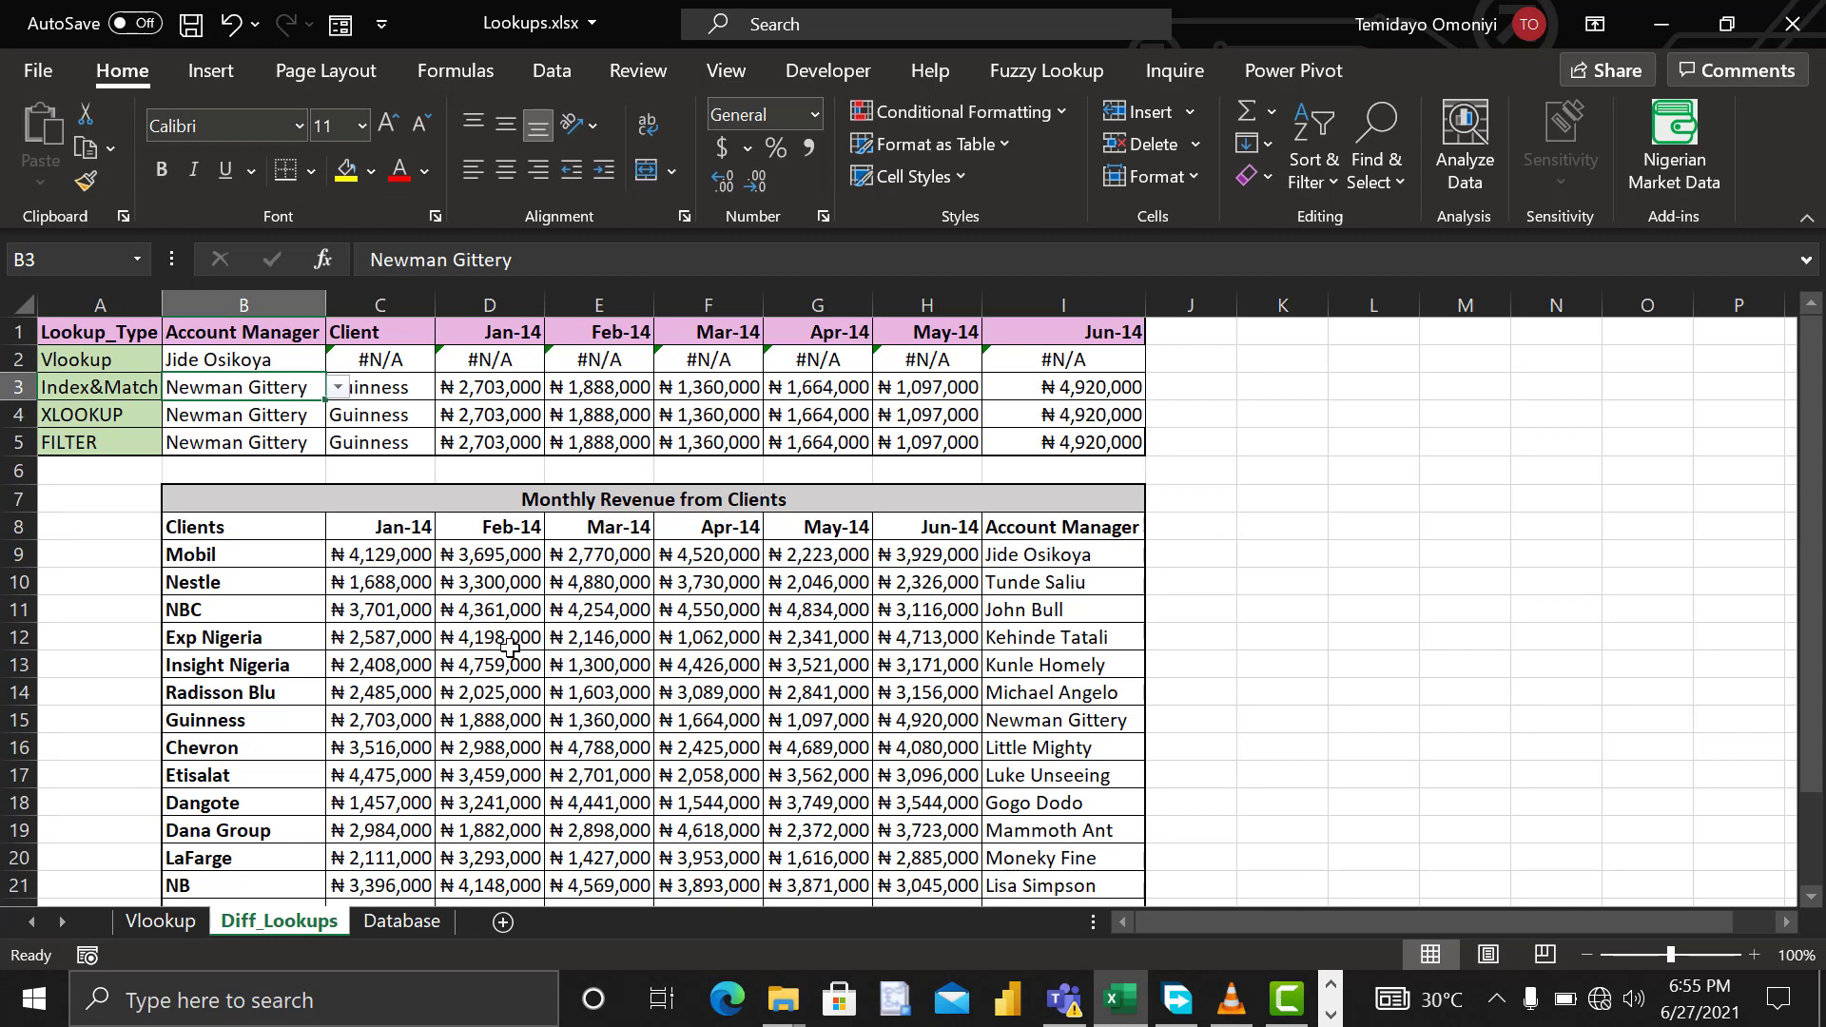
Step: On the Database sheet, set the job title search dropdown in G16 to Digital Markerting
left_click(401, 921)
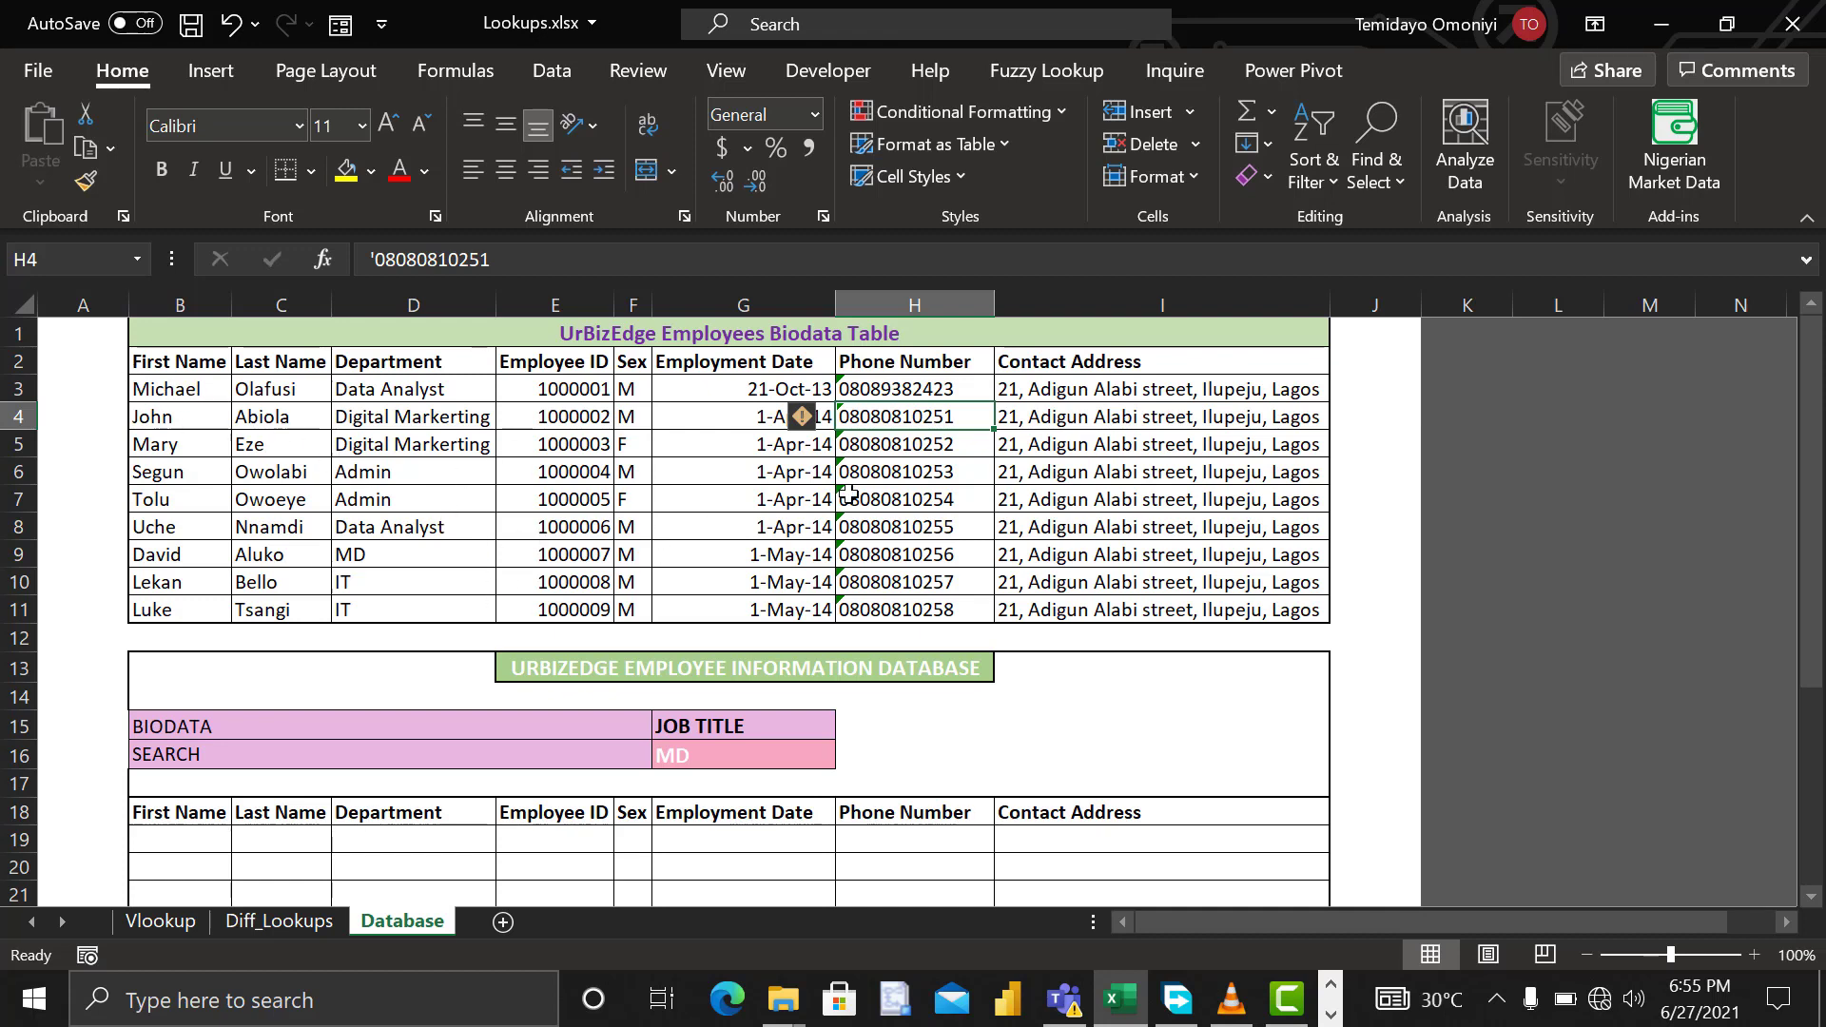
left_click_drag(1816, 509, 1801, 544)
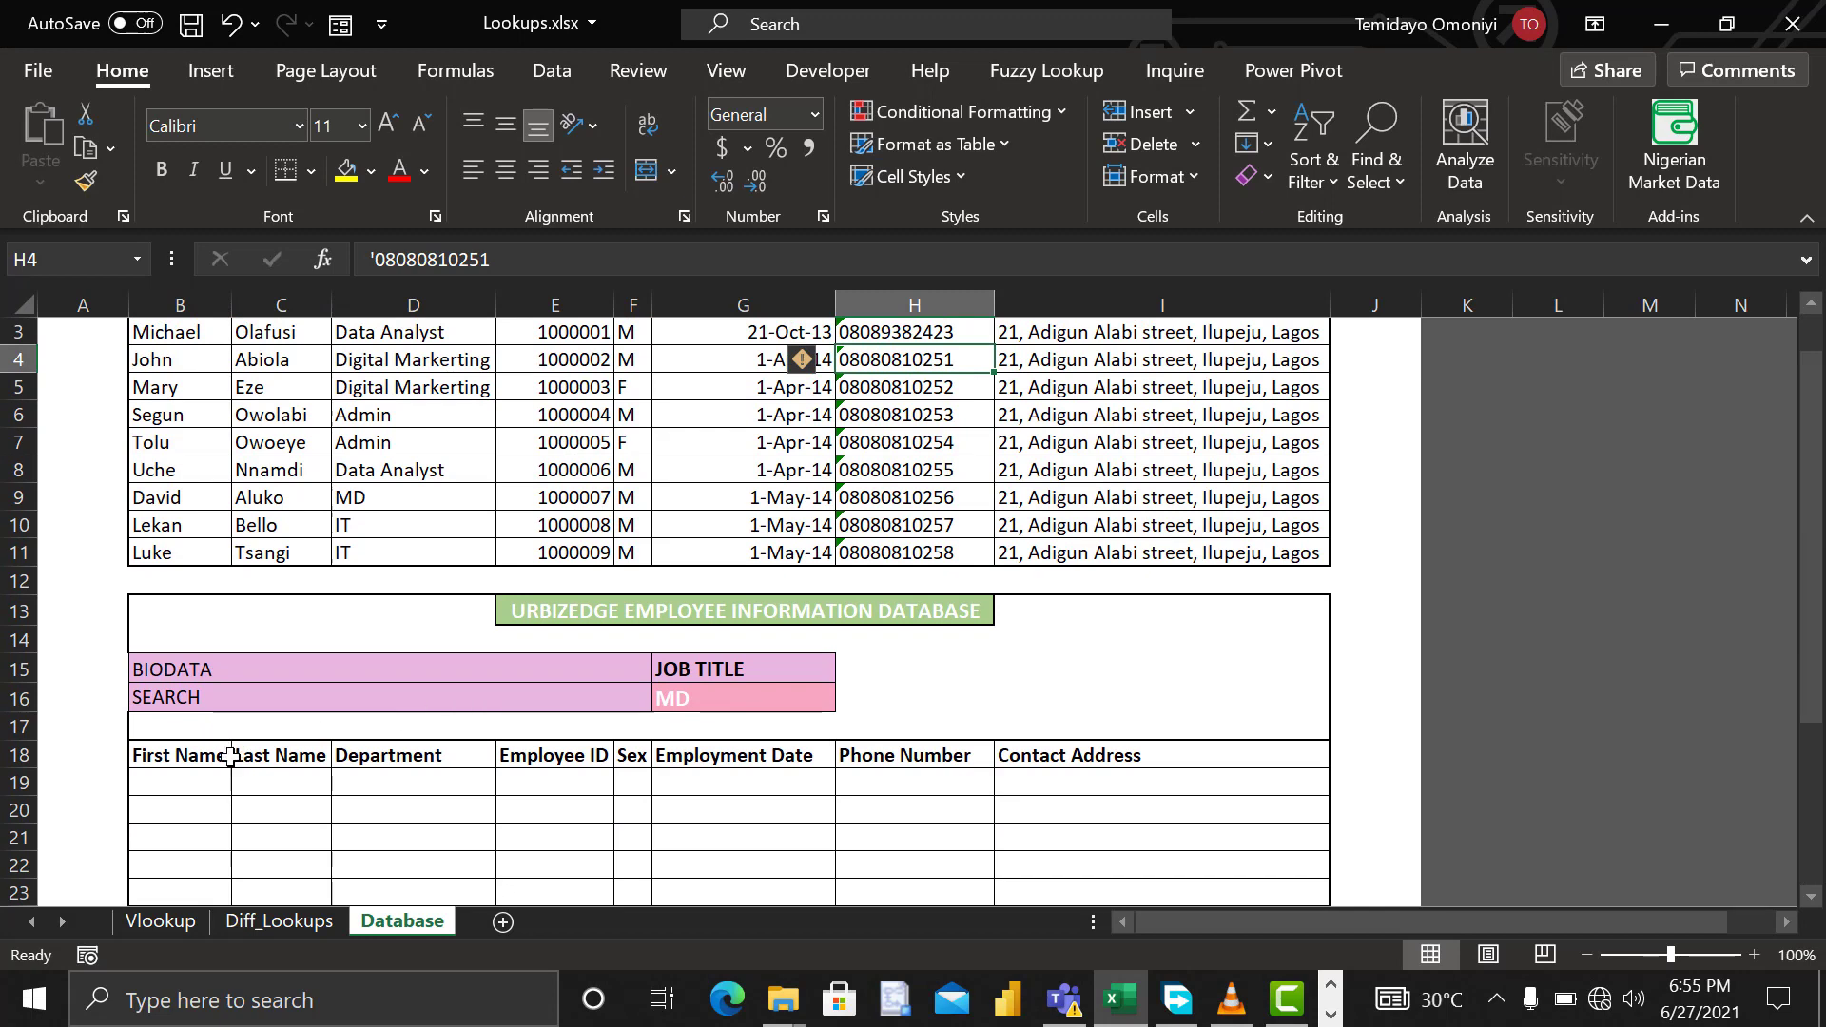
left_click(698, 698)
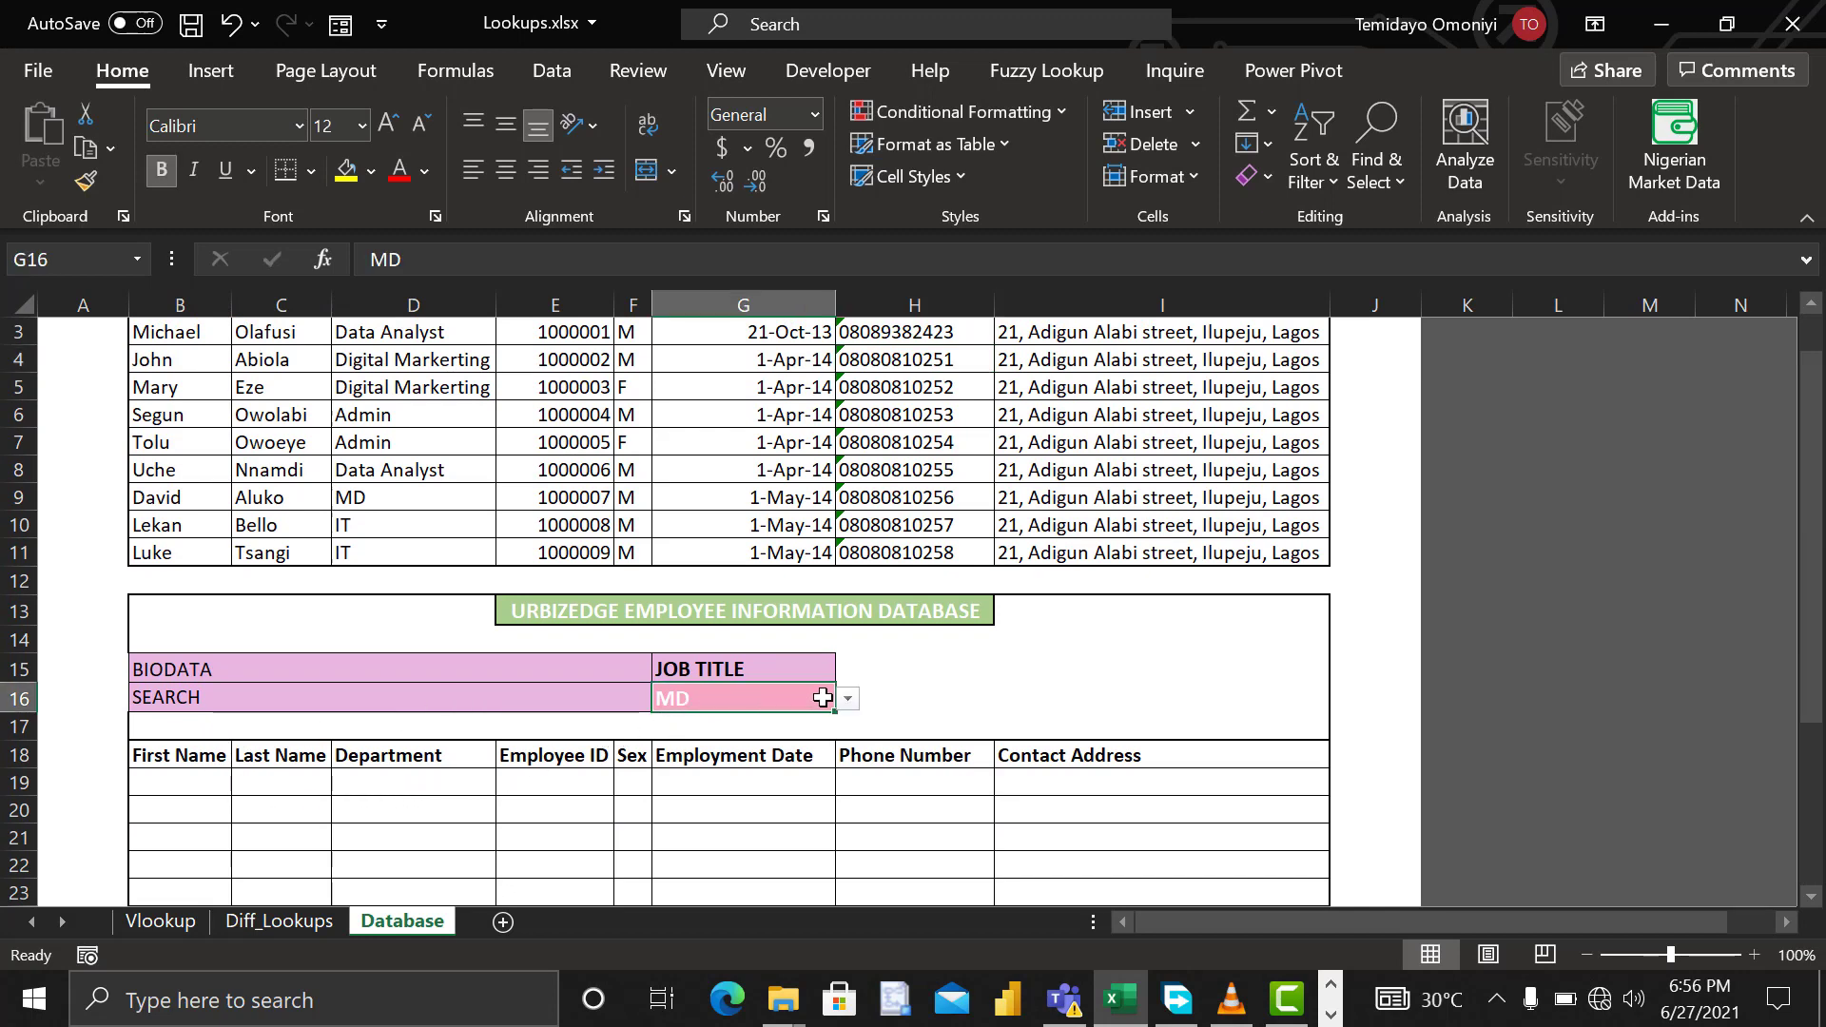
left_click(847, 699)
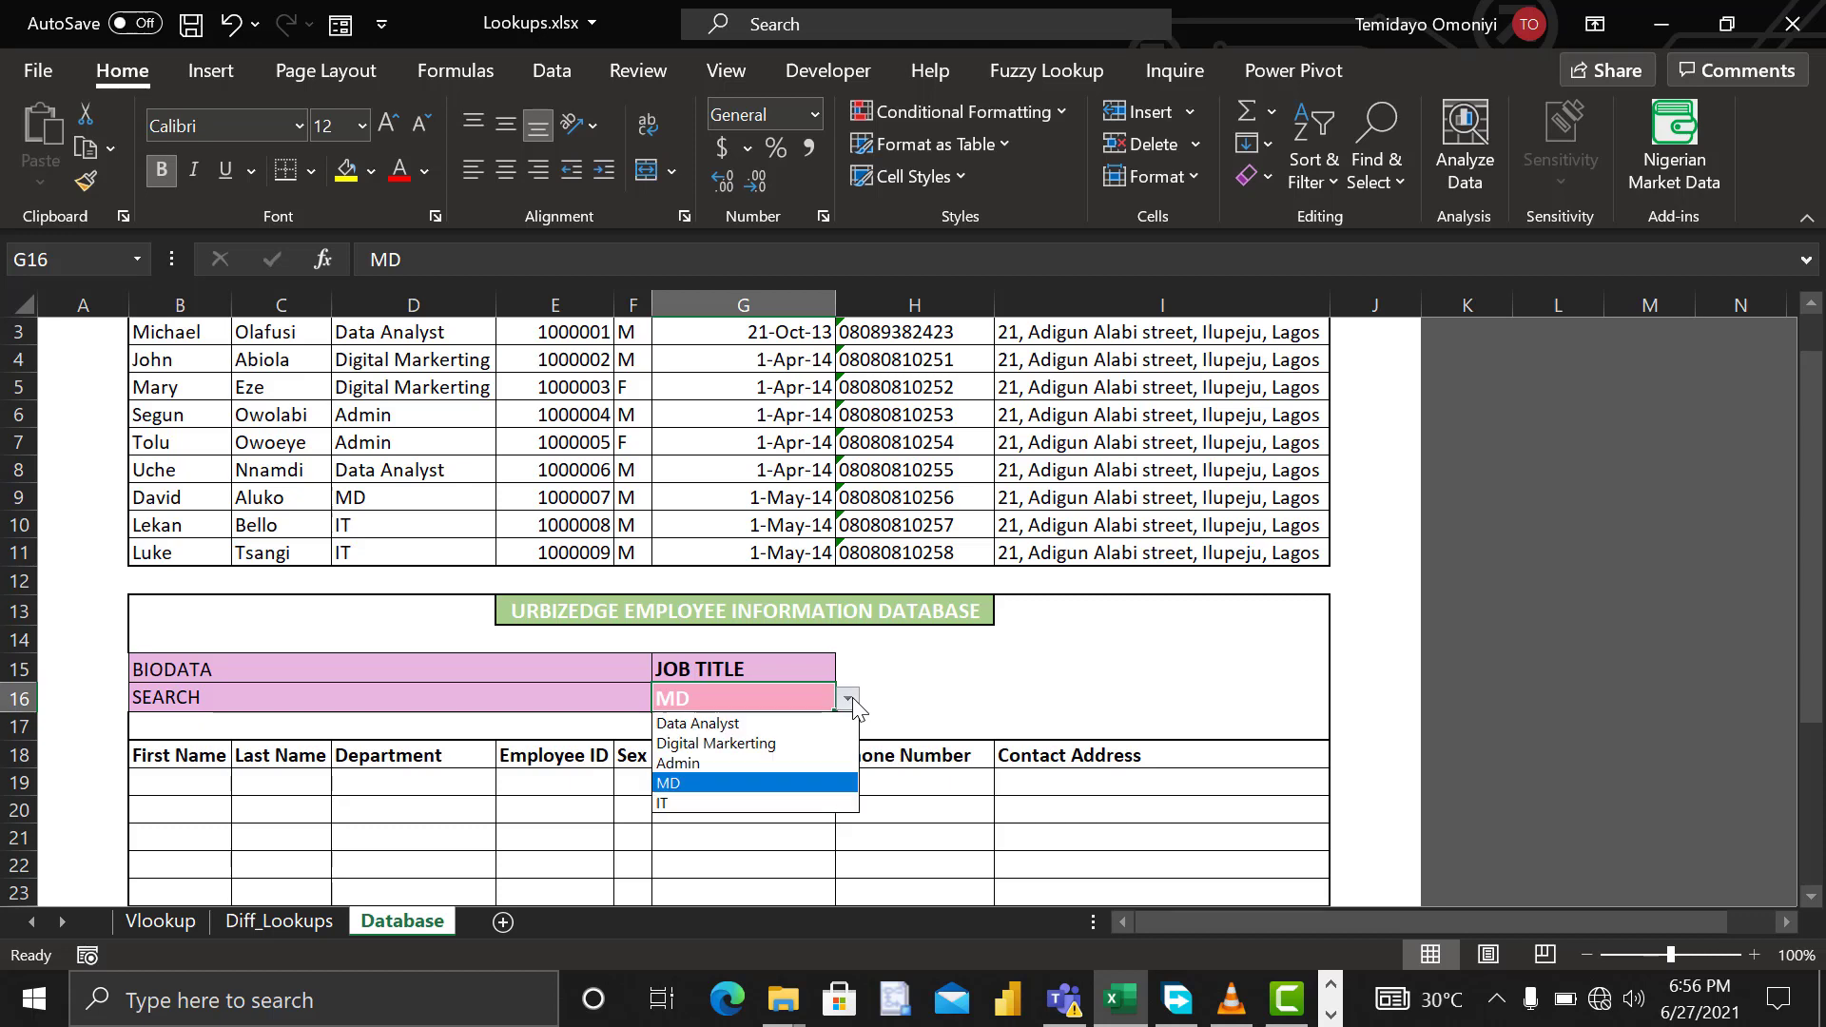
left_click(699, 744)
left_click(694, 751)
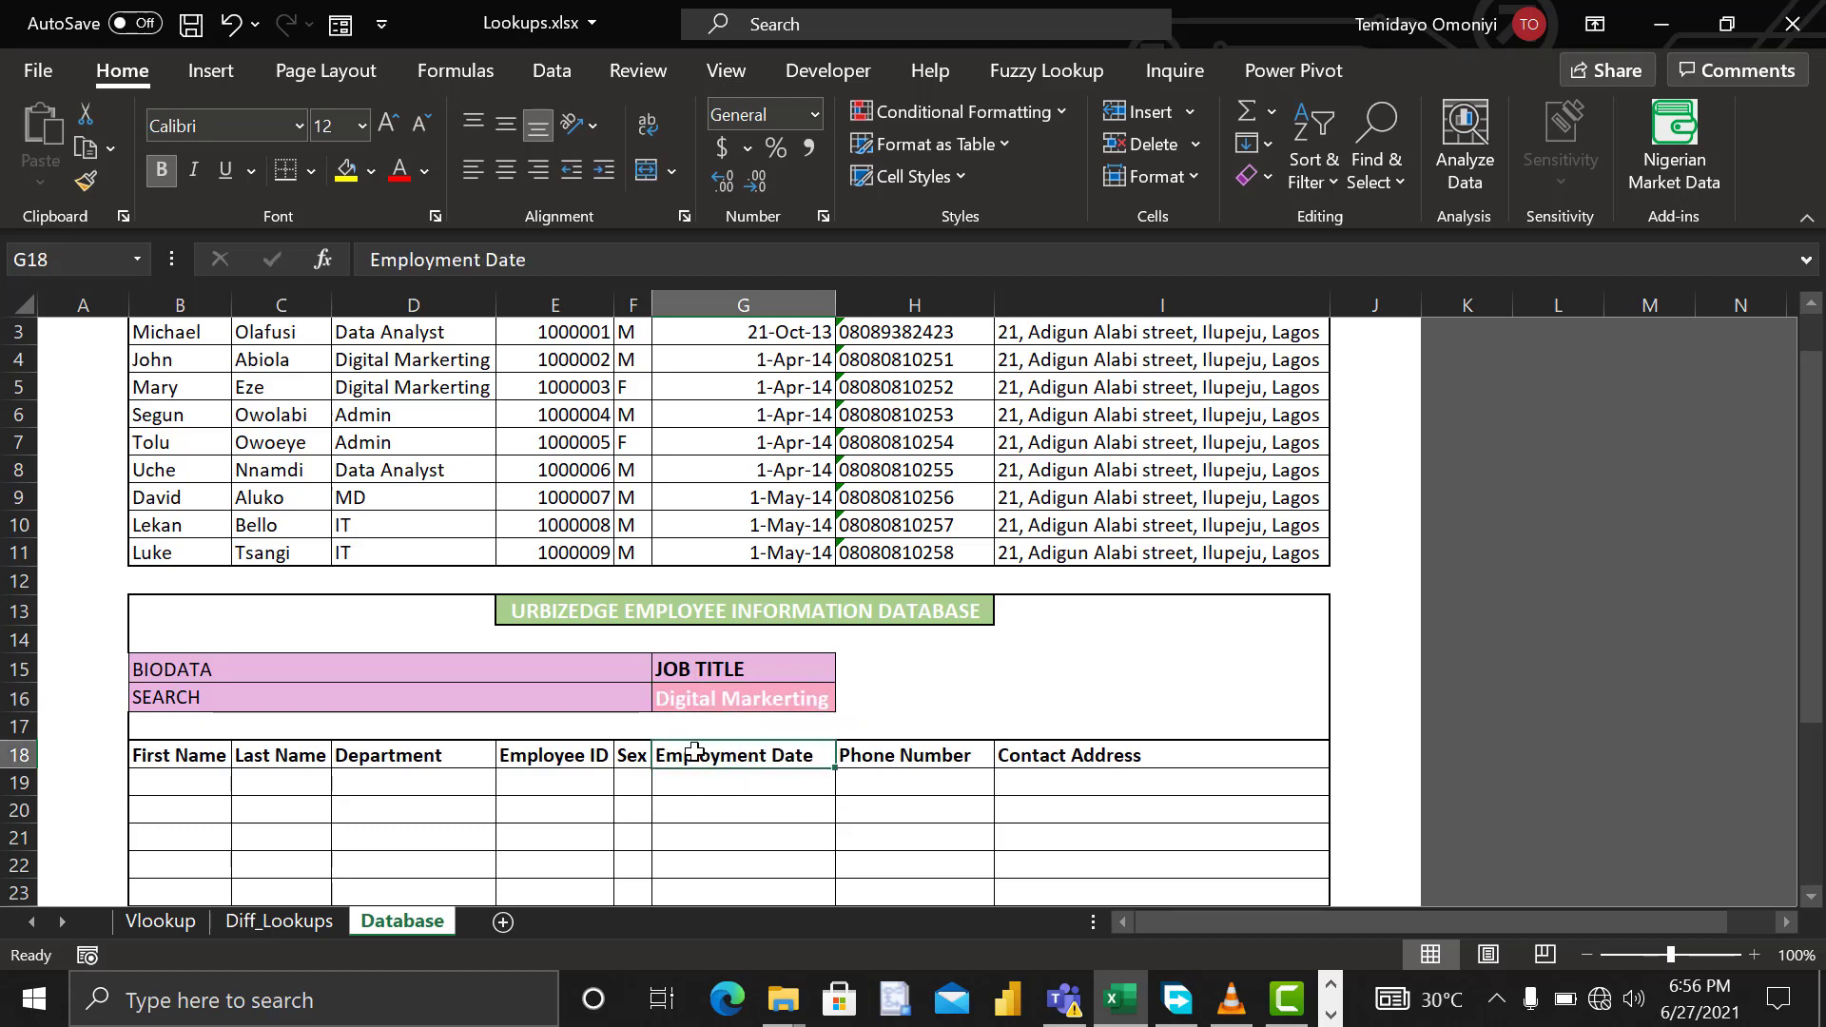
left_click(798, 698)
left_click(847, 699)
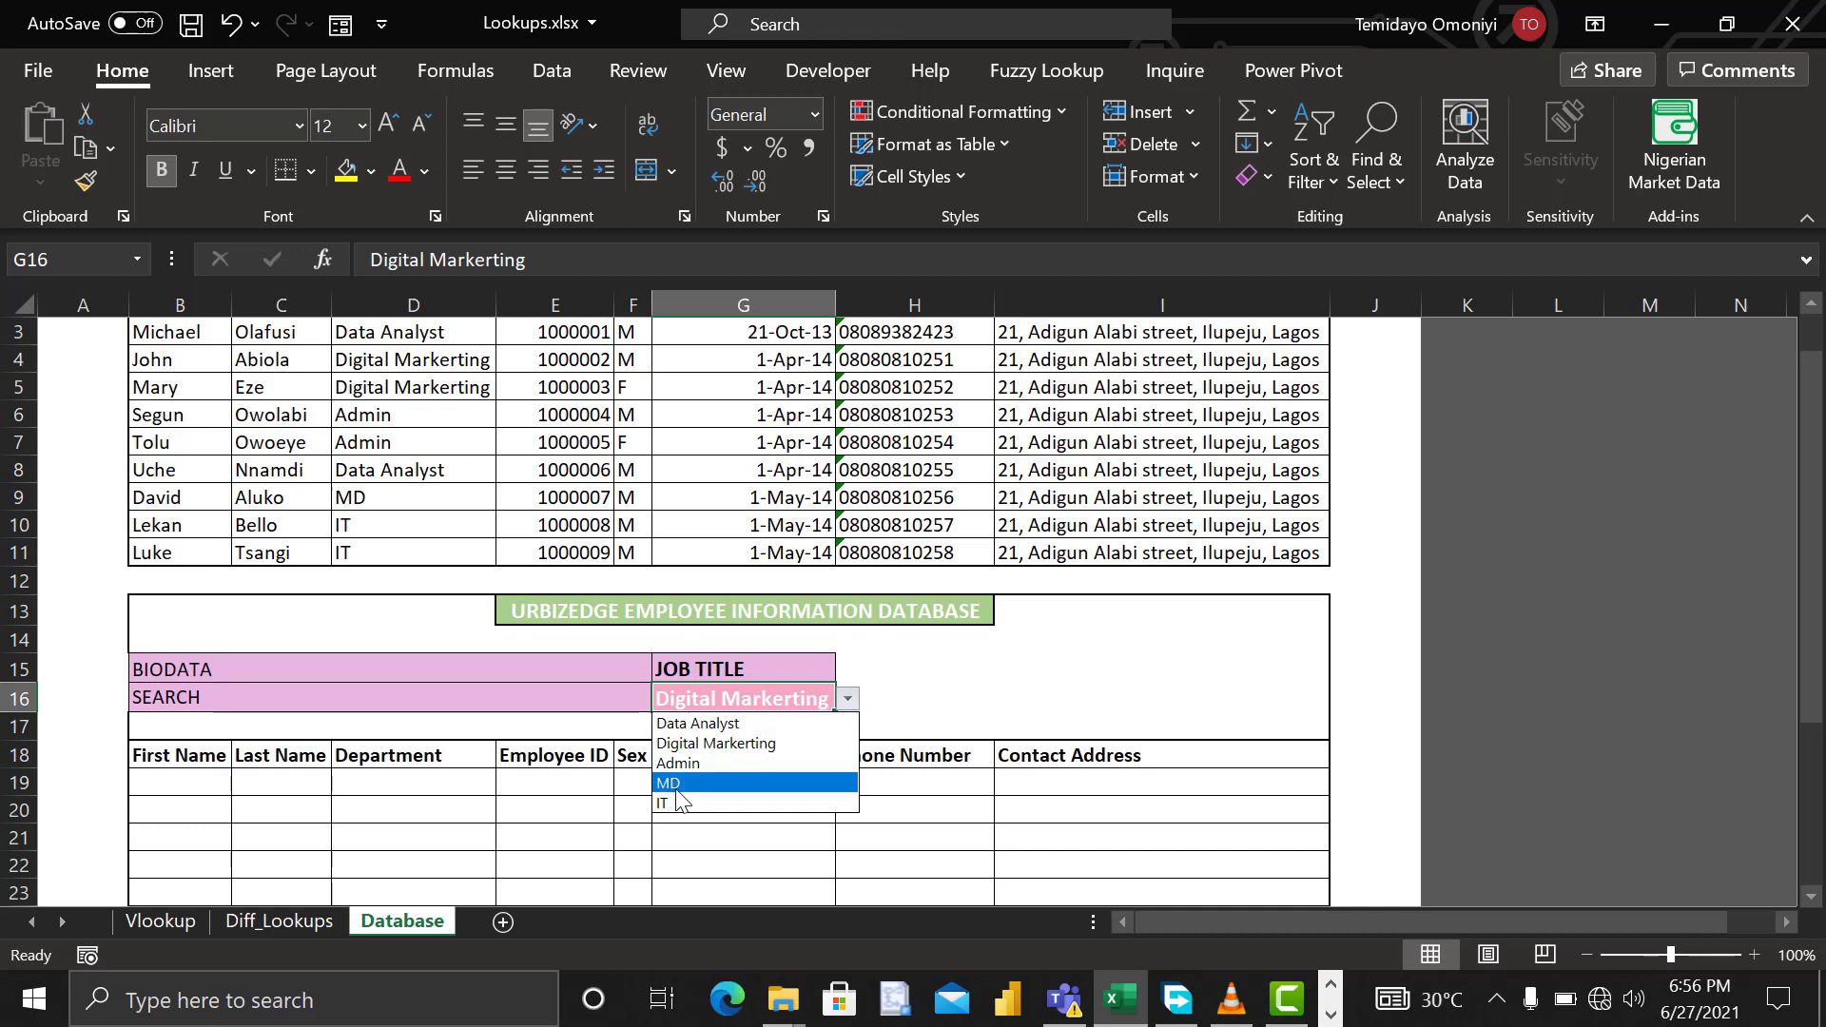
left_click(851, 707)
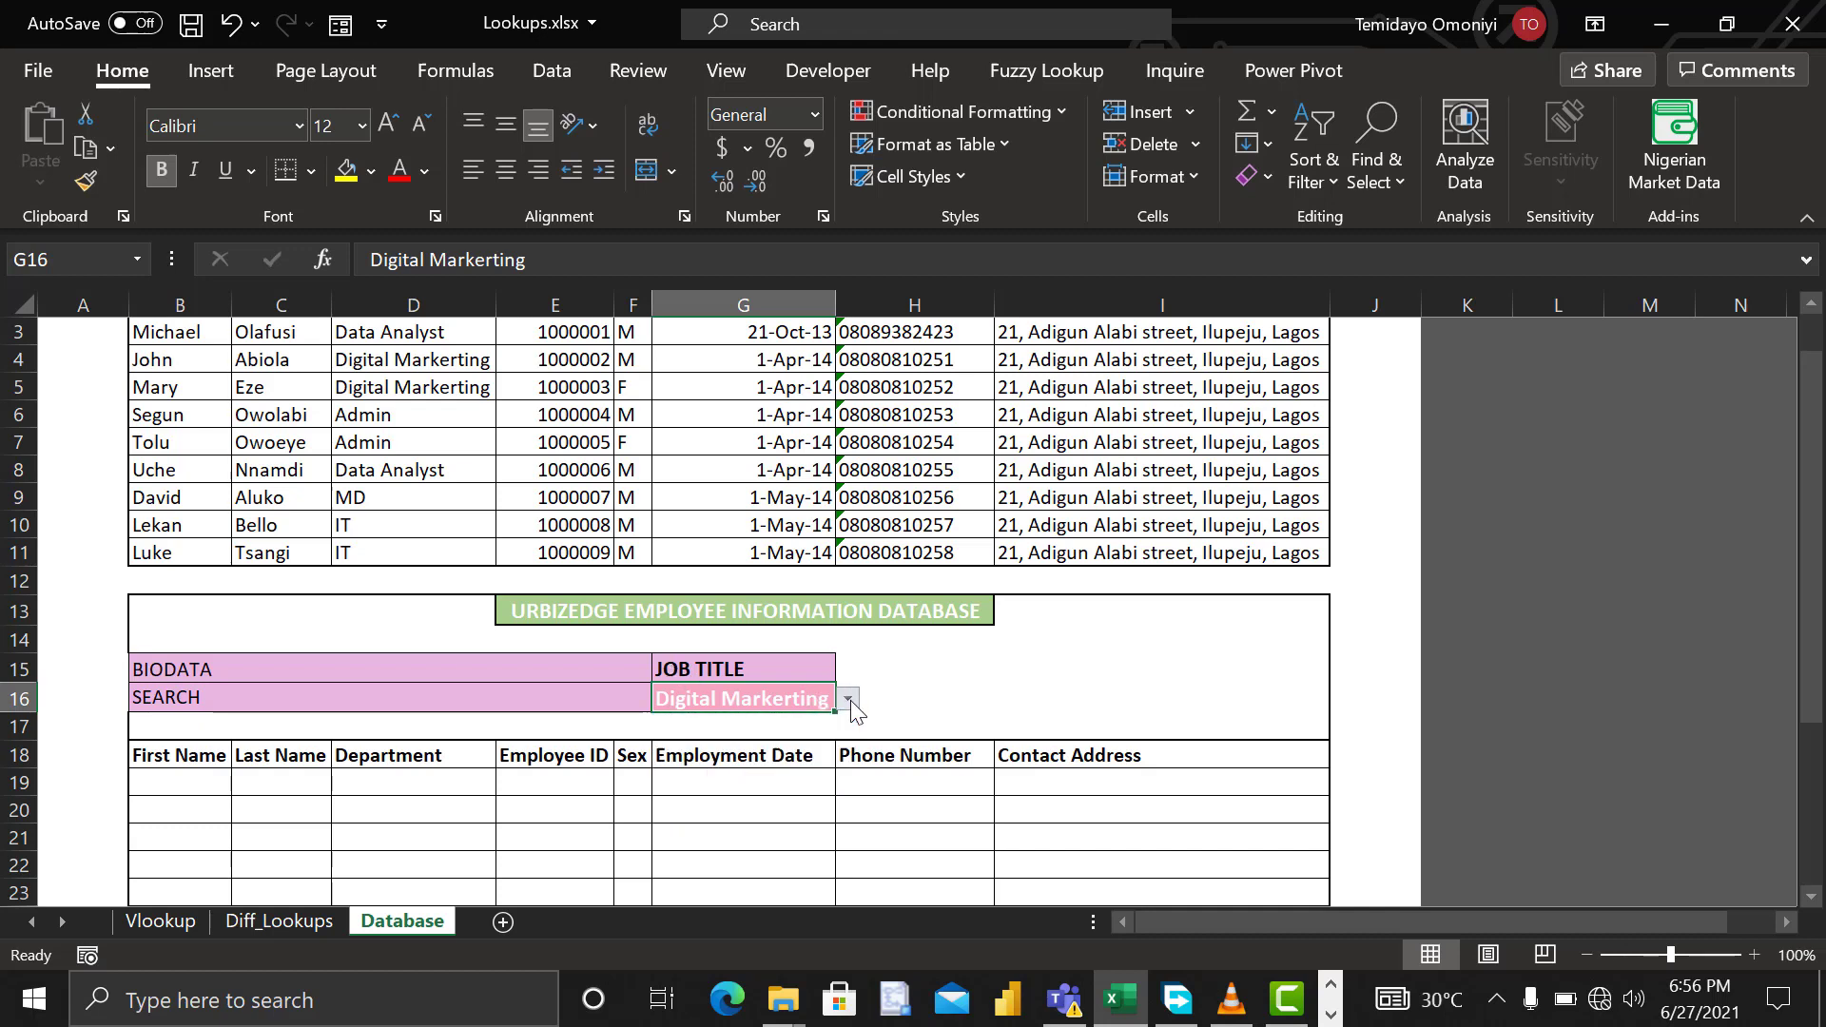
Step: Start a FILTER formula in B19, under First Name in the search results table, with the employee records B3:I11 as the array
scroll(440, 456, "up", 1)
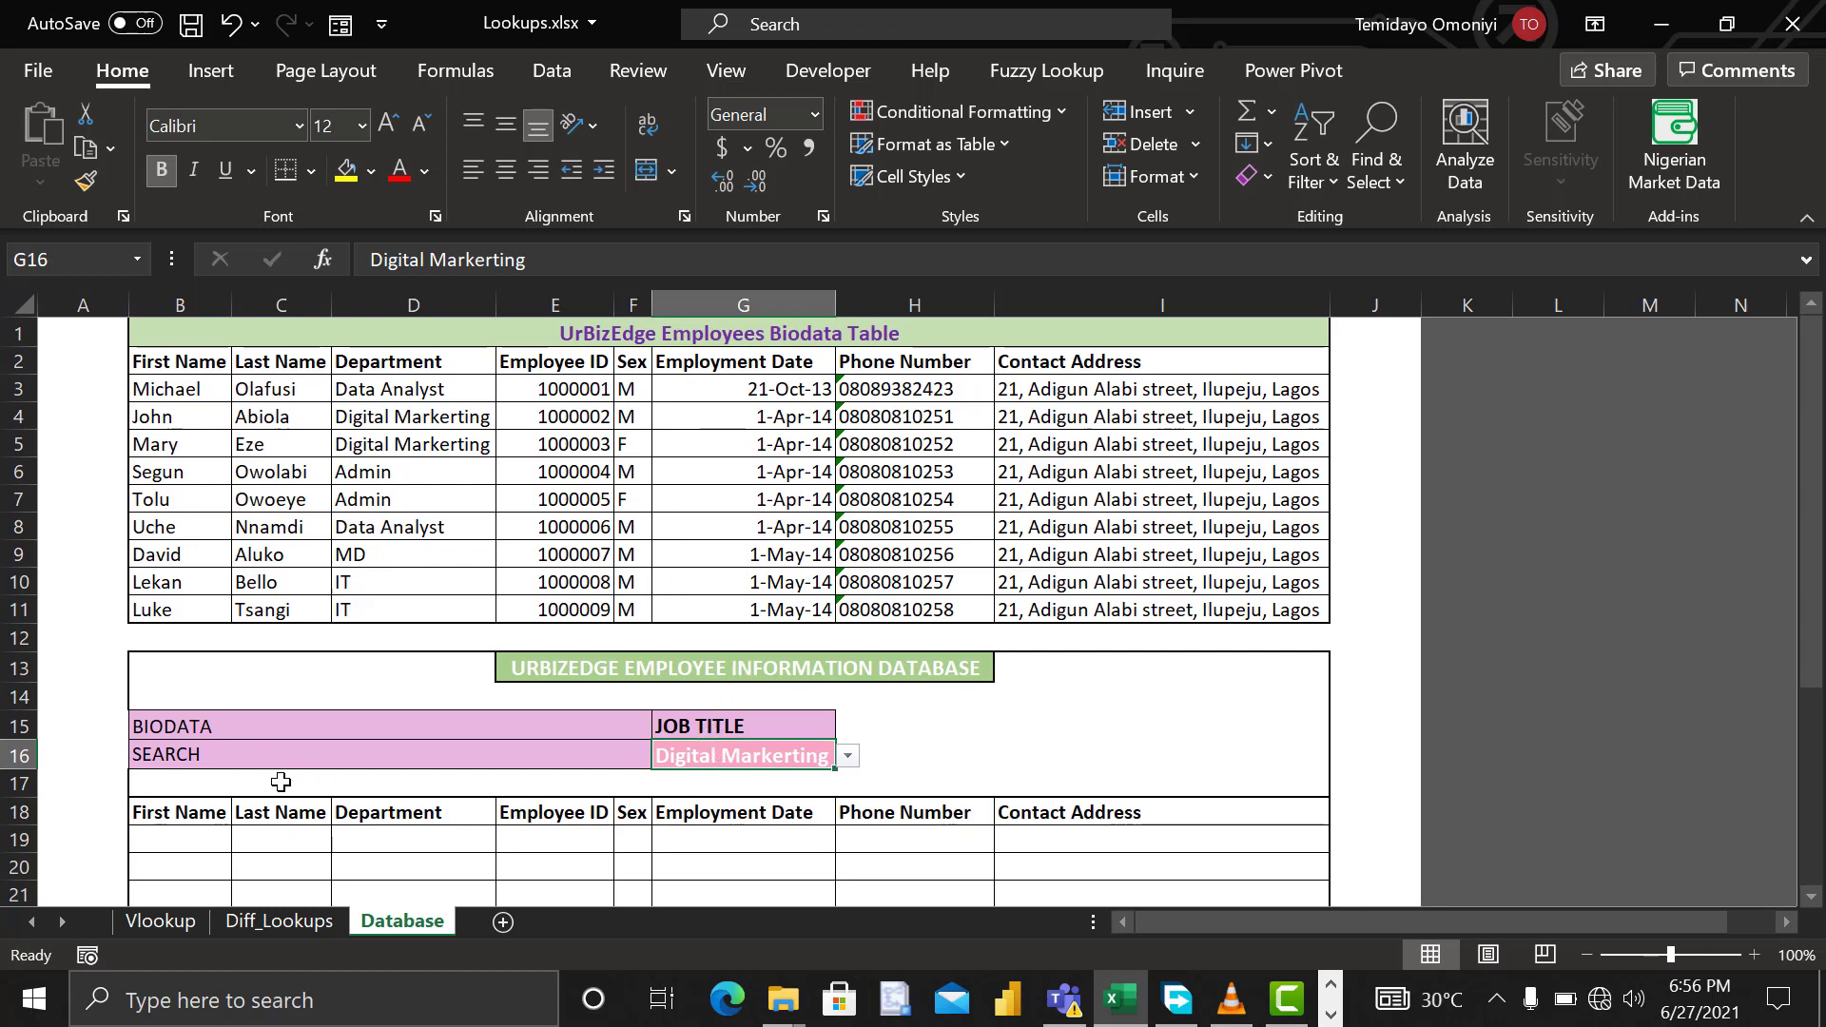
left_click(172, 843)
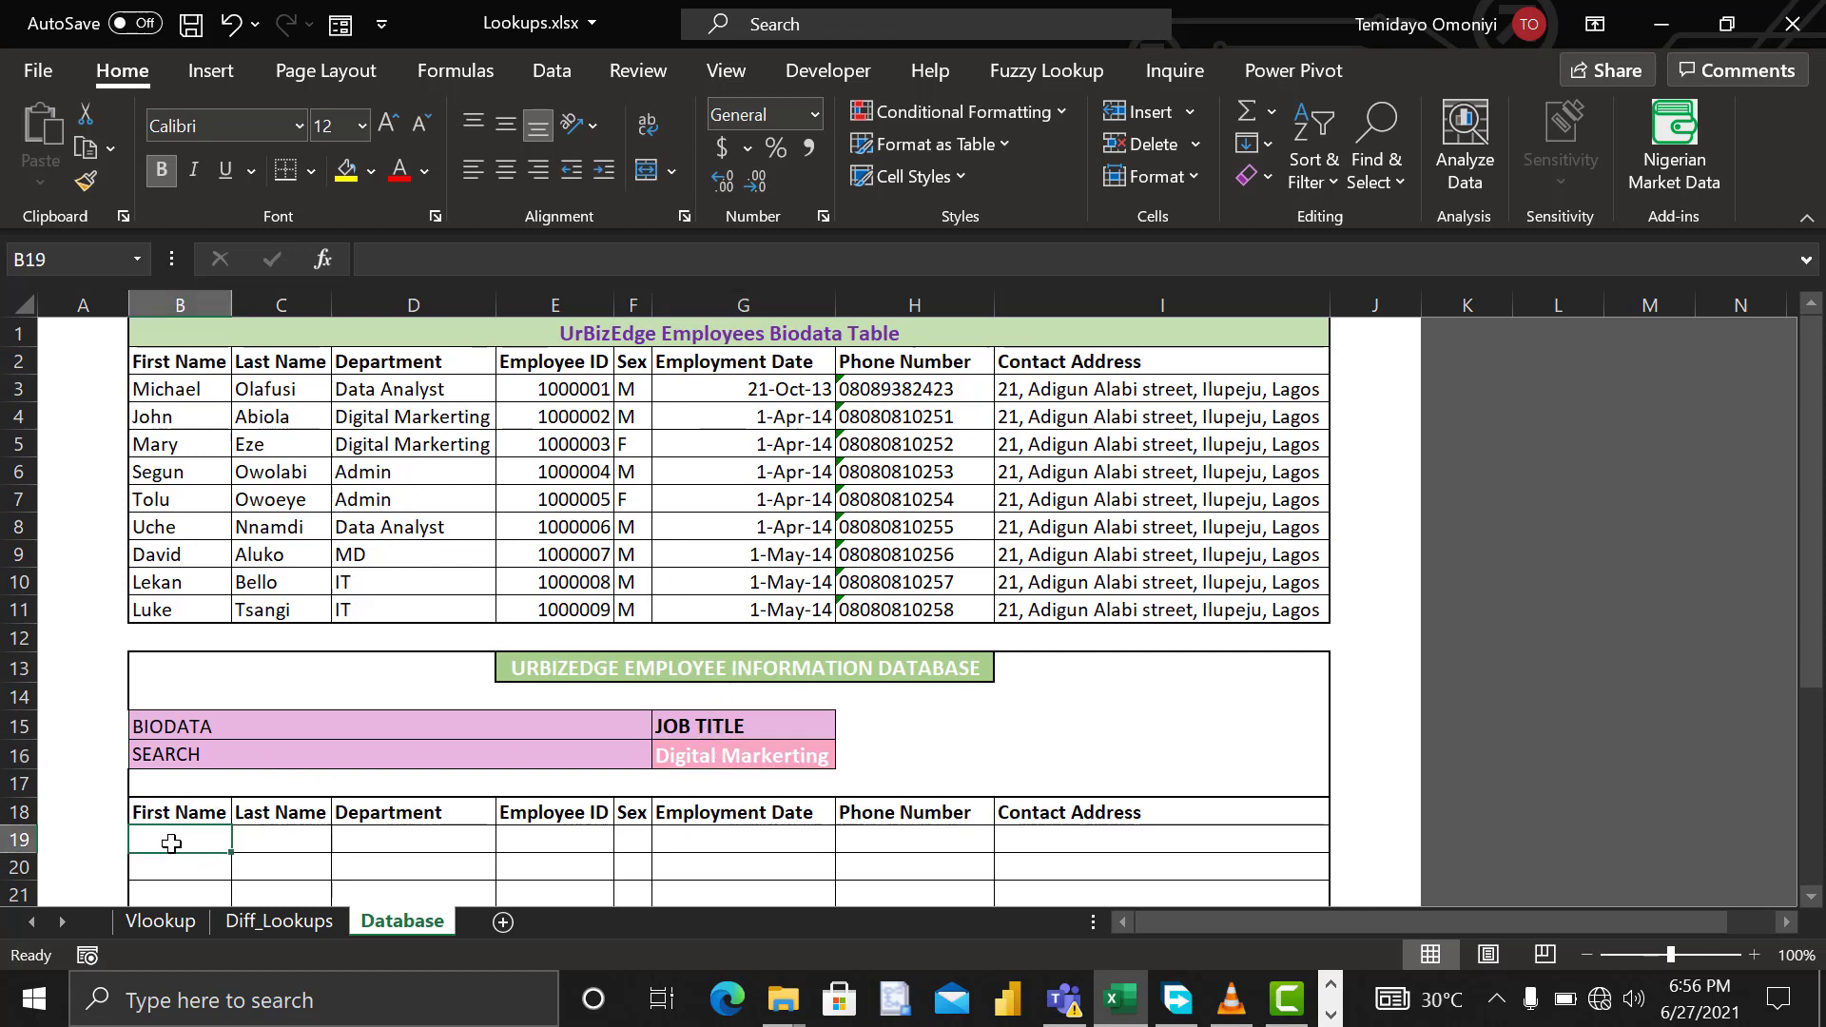
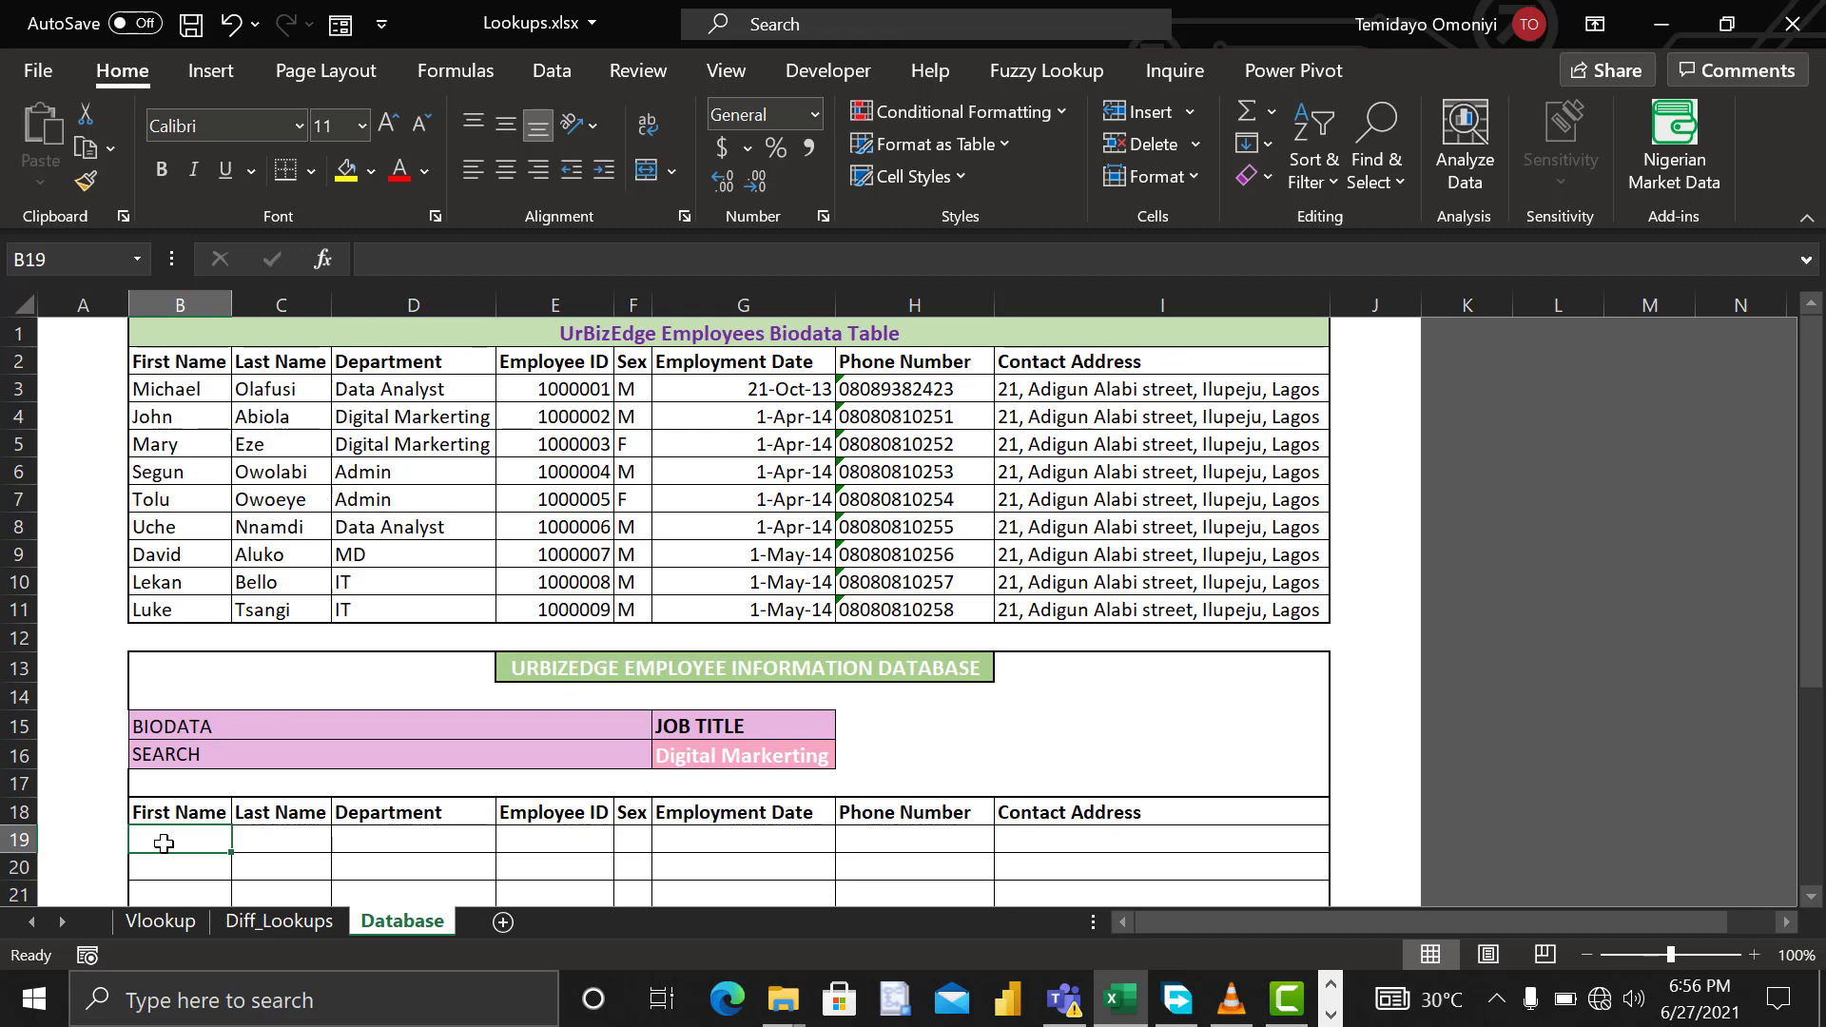
type("=")
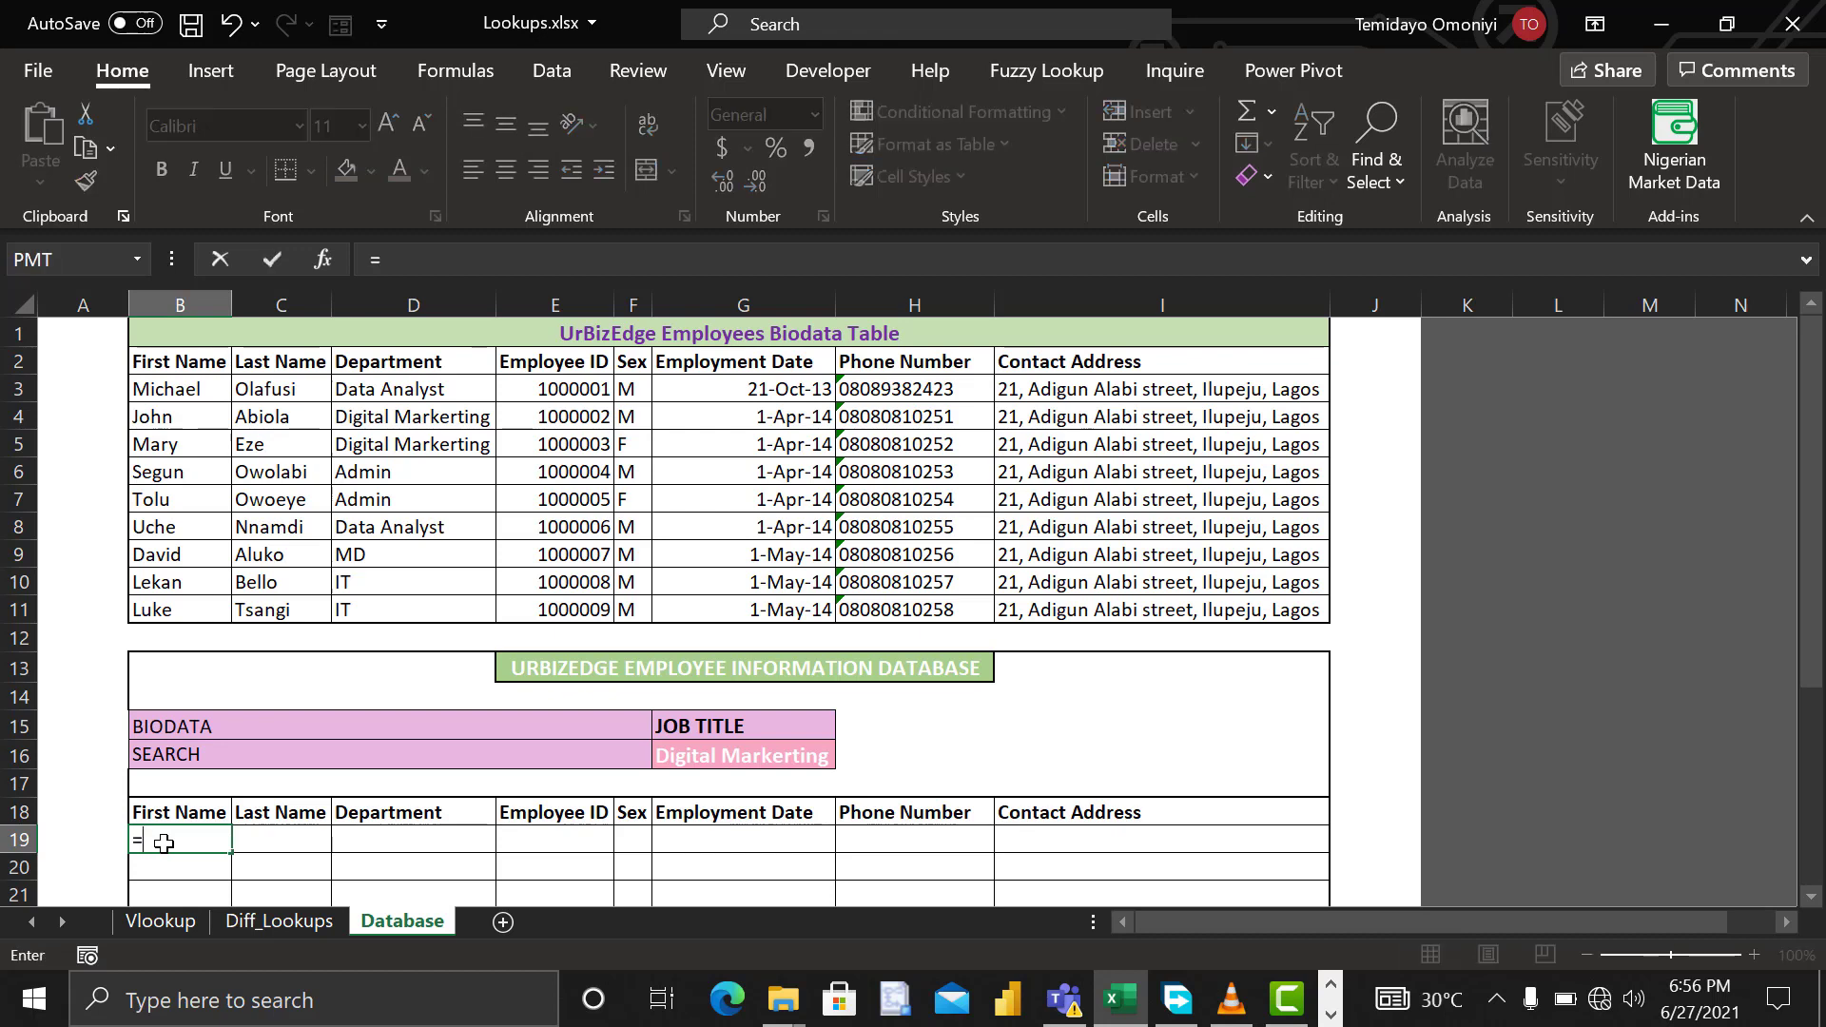
type("fi")
key("Down")
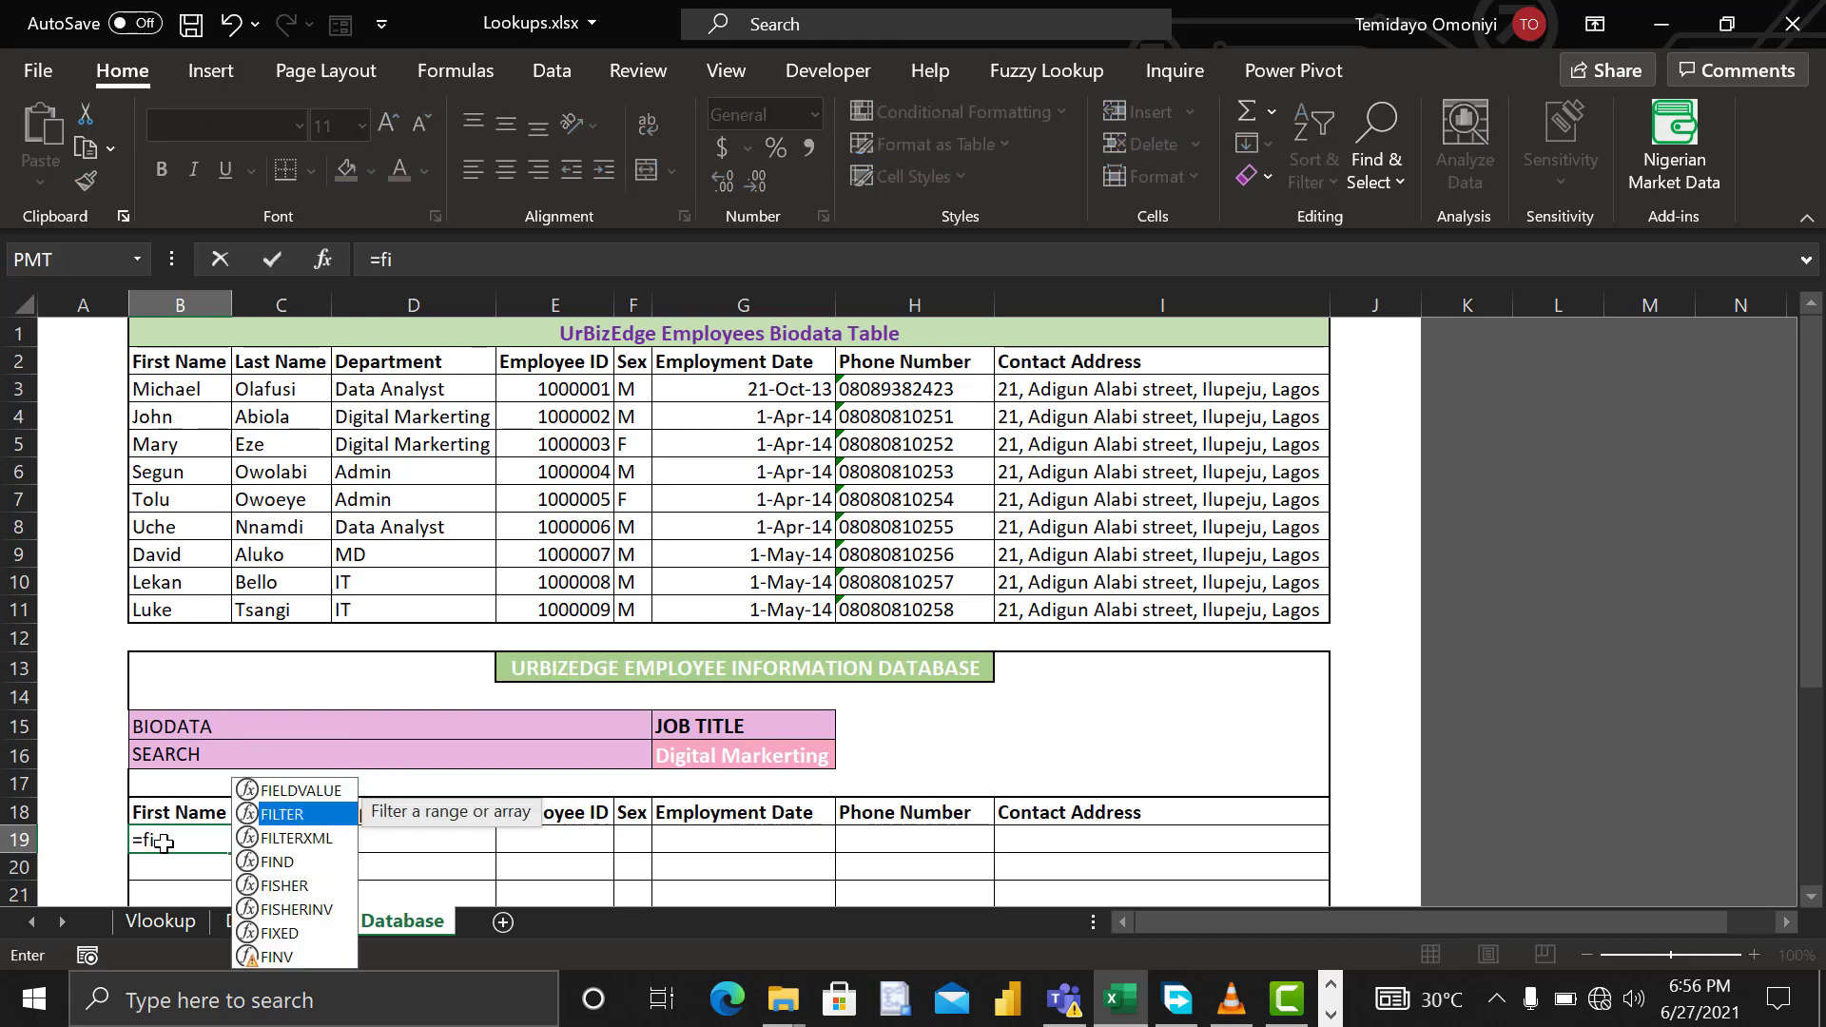
key("Tab")
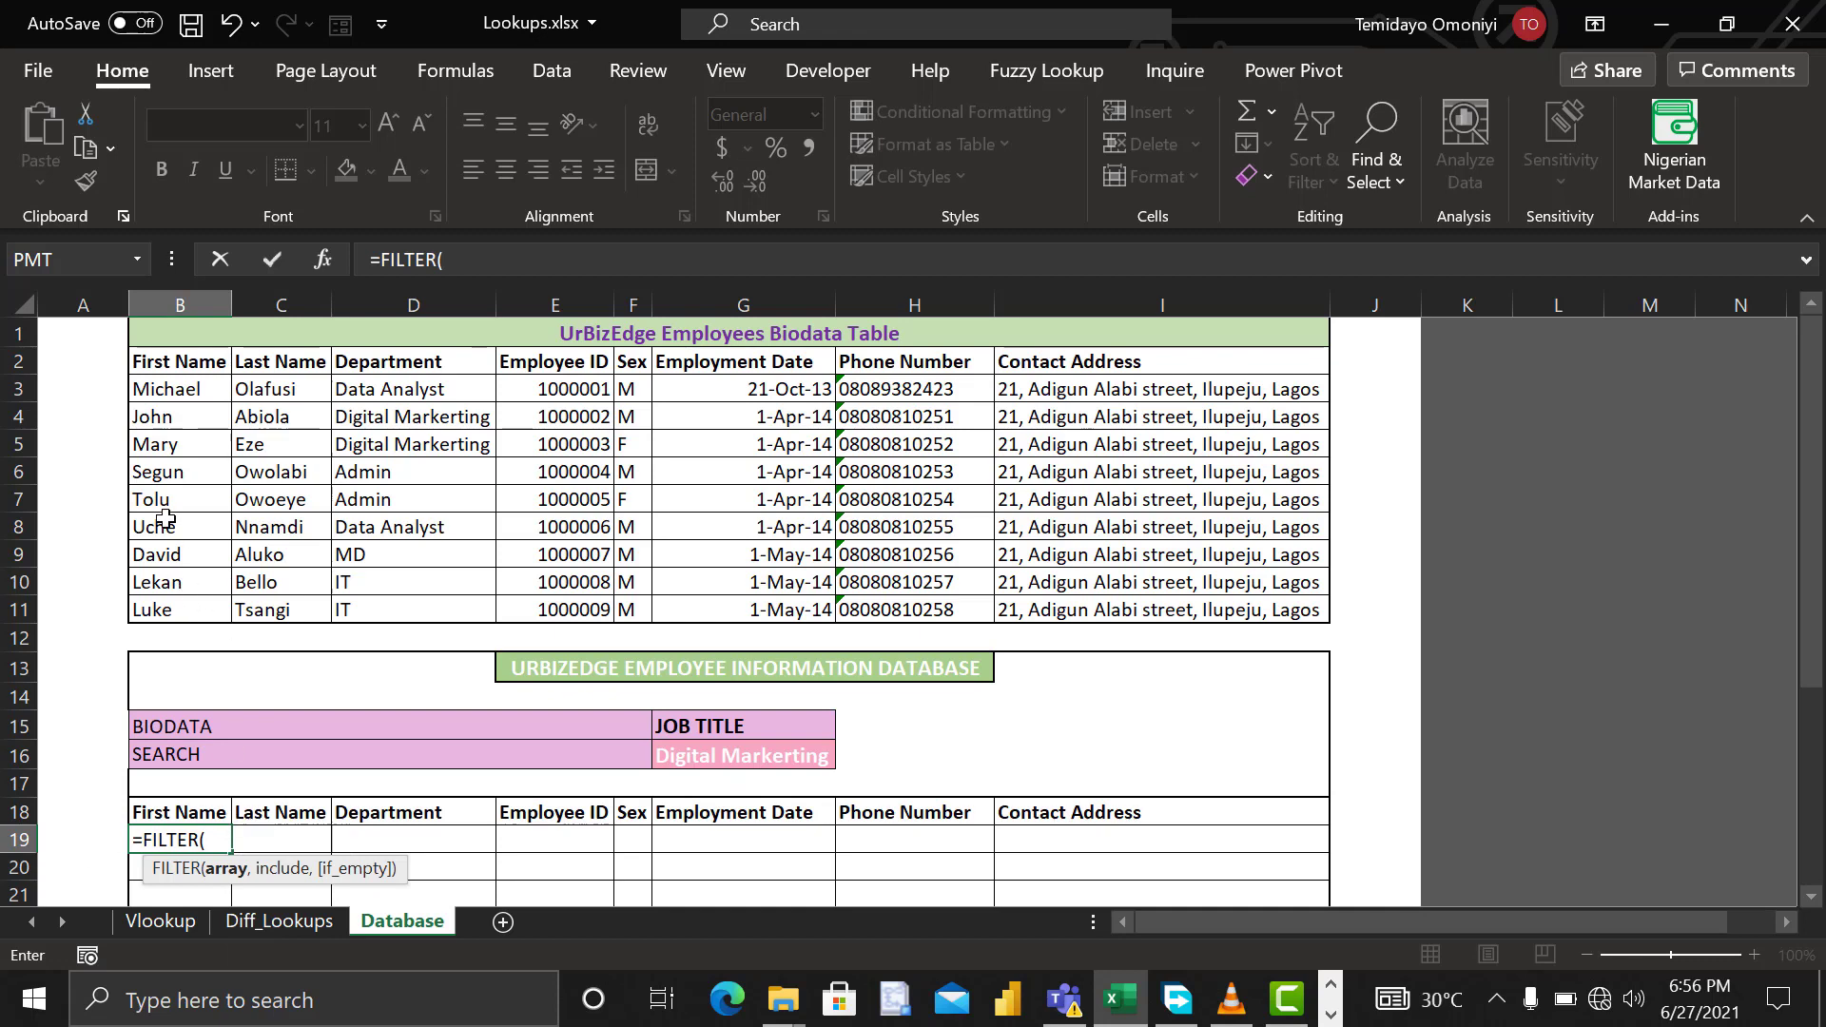
left_click(149, 387)
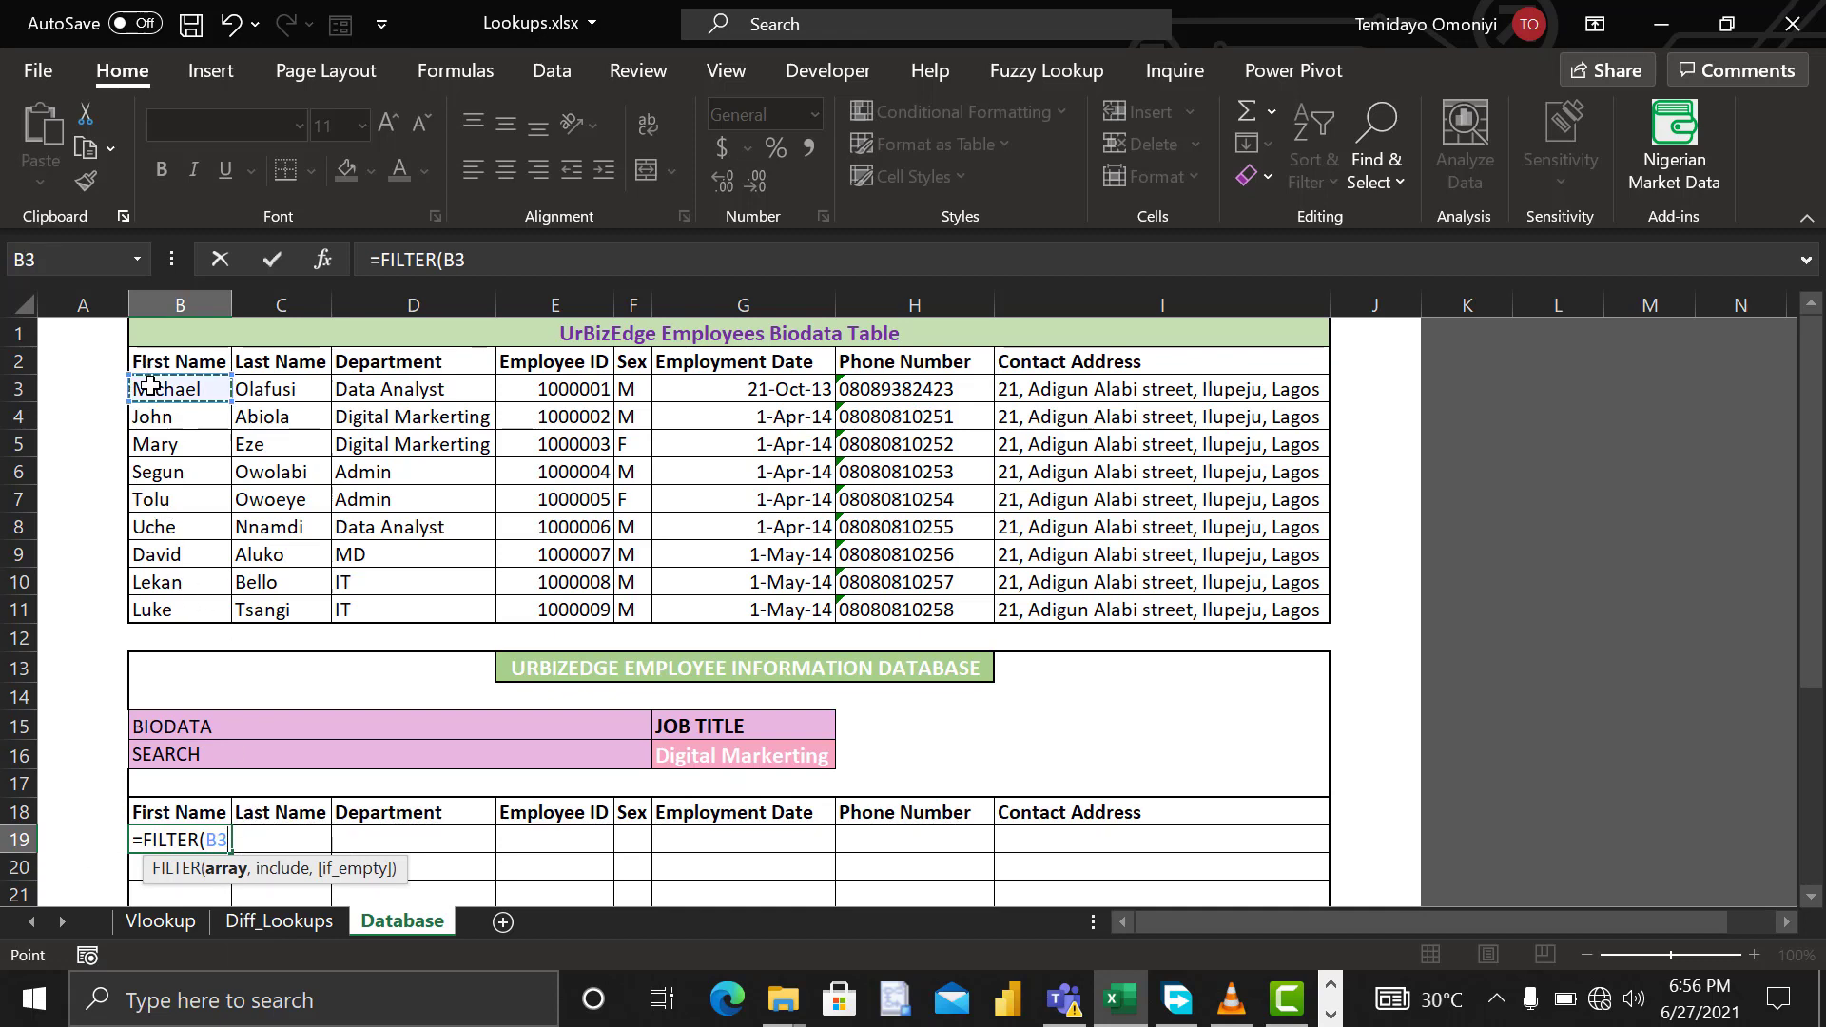
key("ctrl+shift+Right")
key("ctrl+shift+Down")
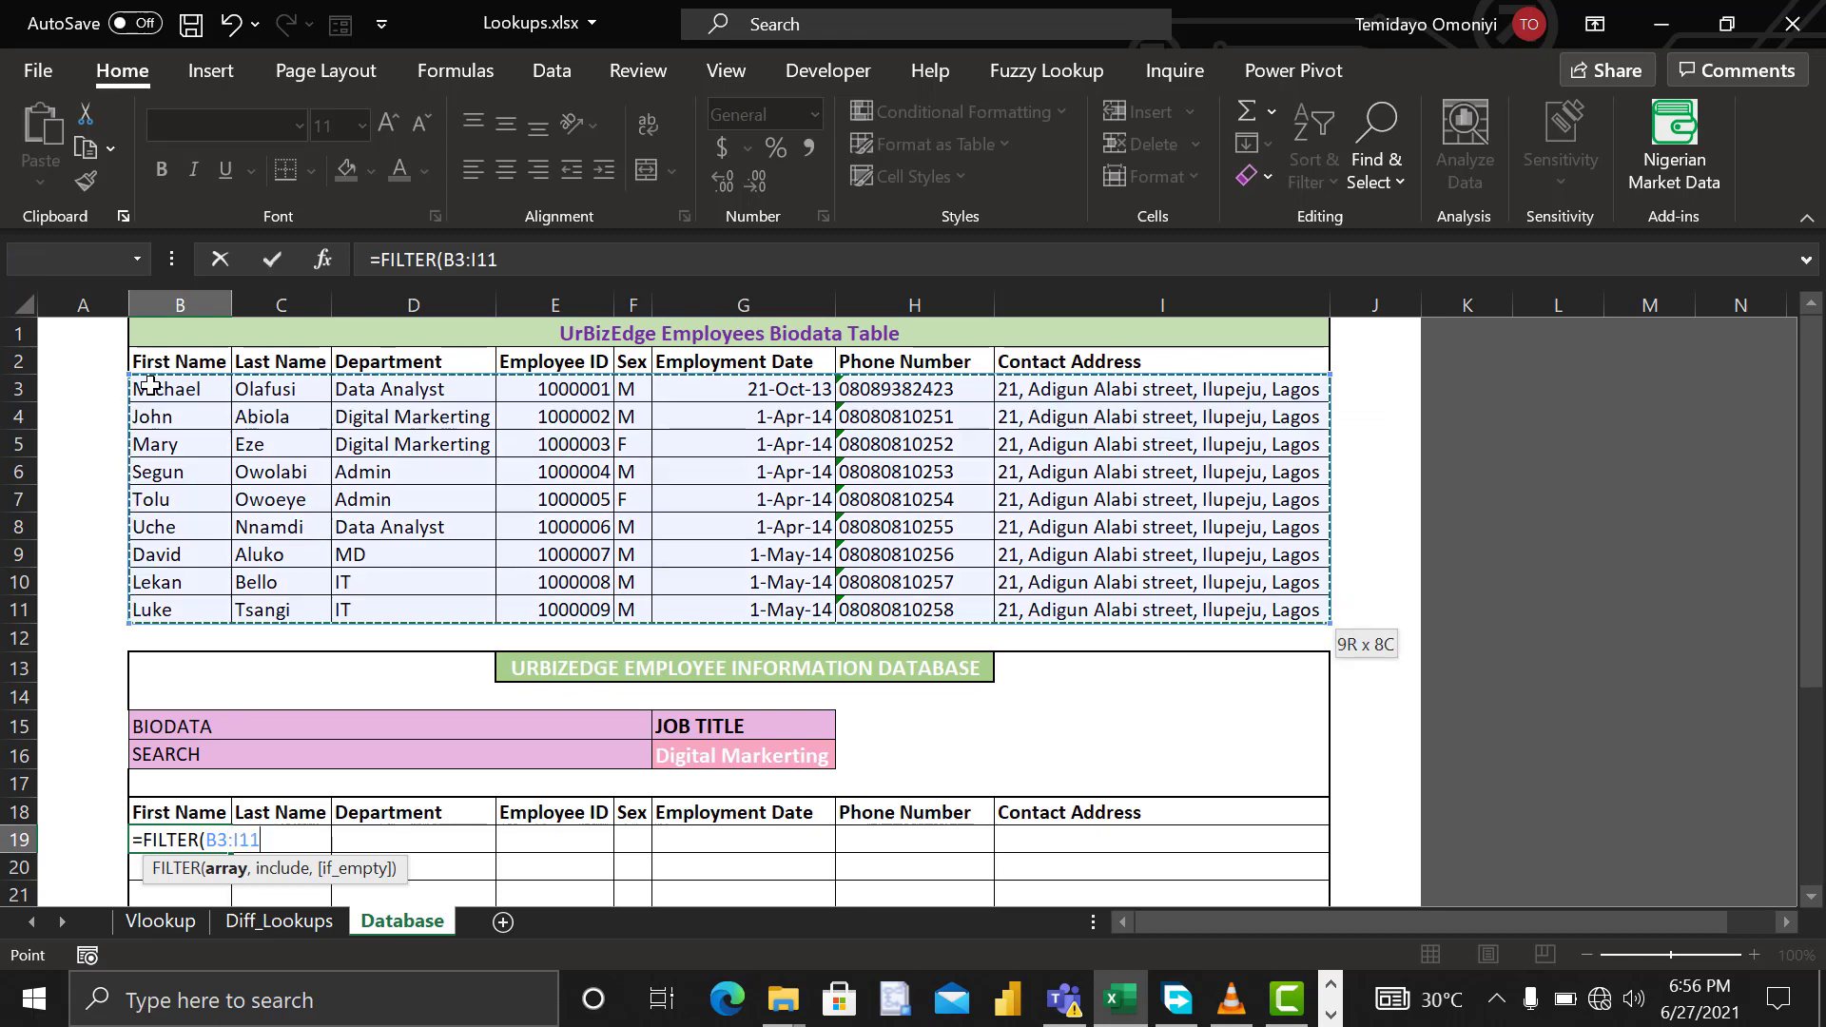
type(",")
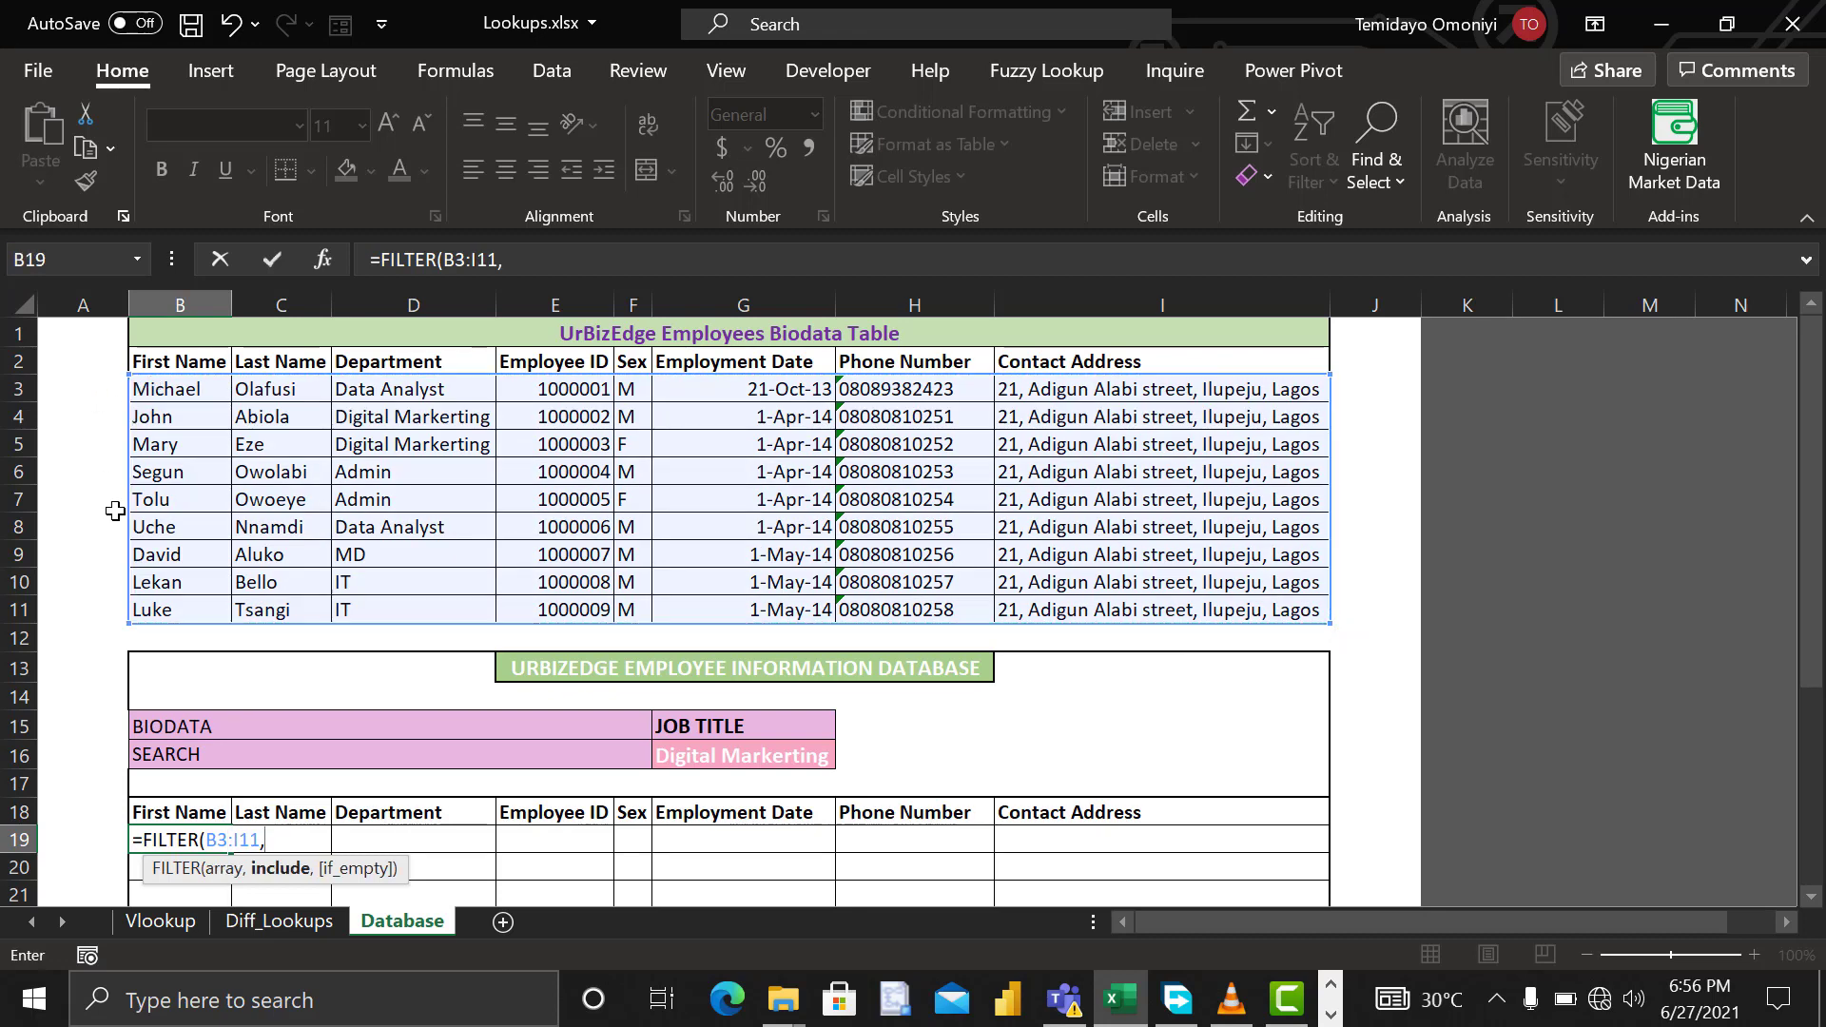
Step: Add D3:D11=G16 as the include condition and "Not Found" as the if_empty argument, completing the B19 FILTER formula
left_click(384, 391)
key("ctrl+shift+Down")
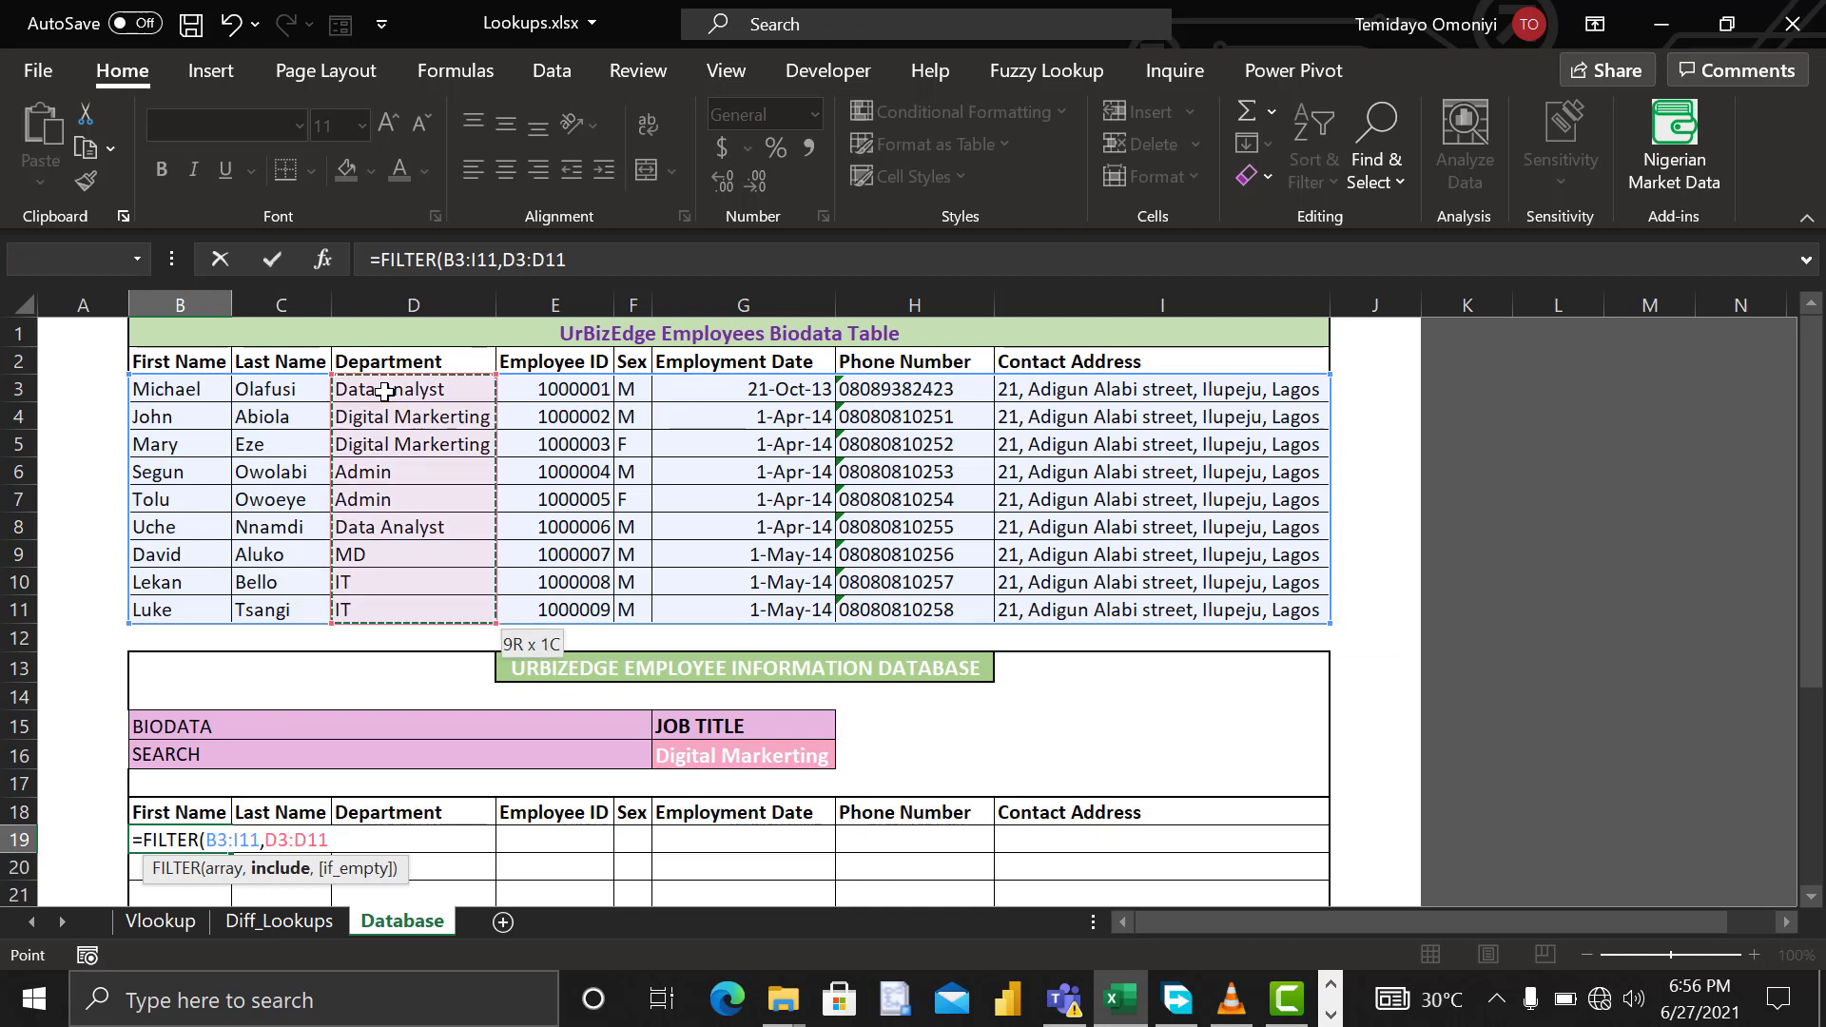
type("=")
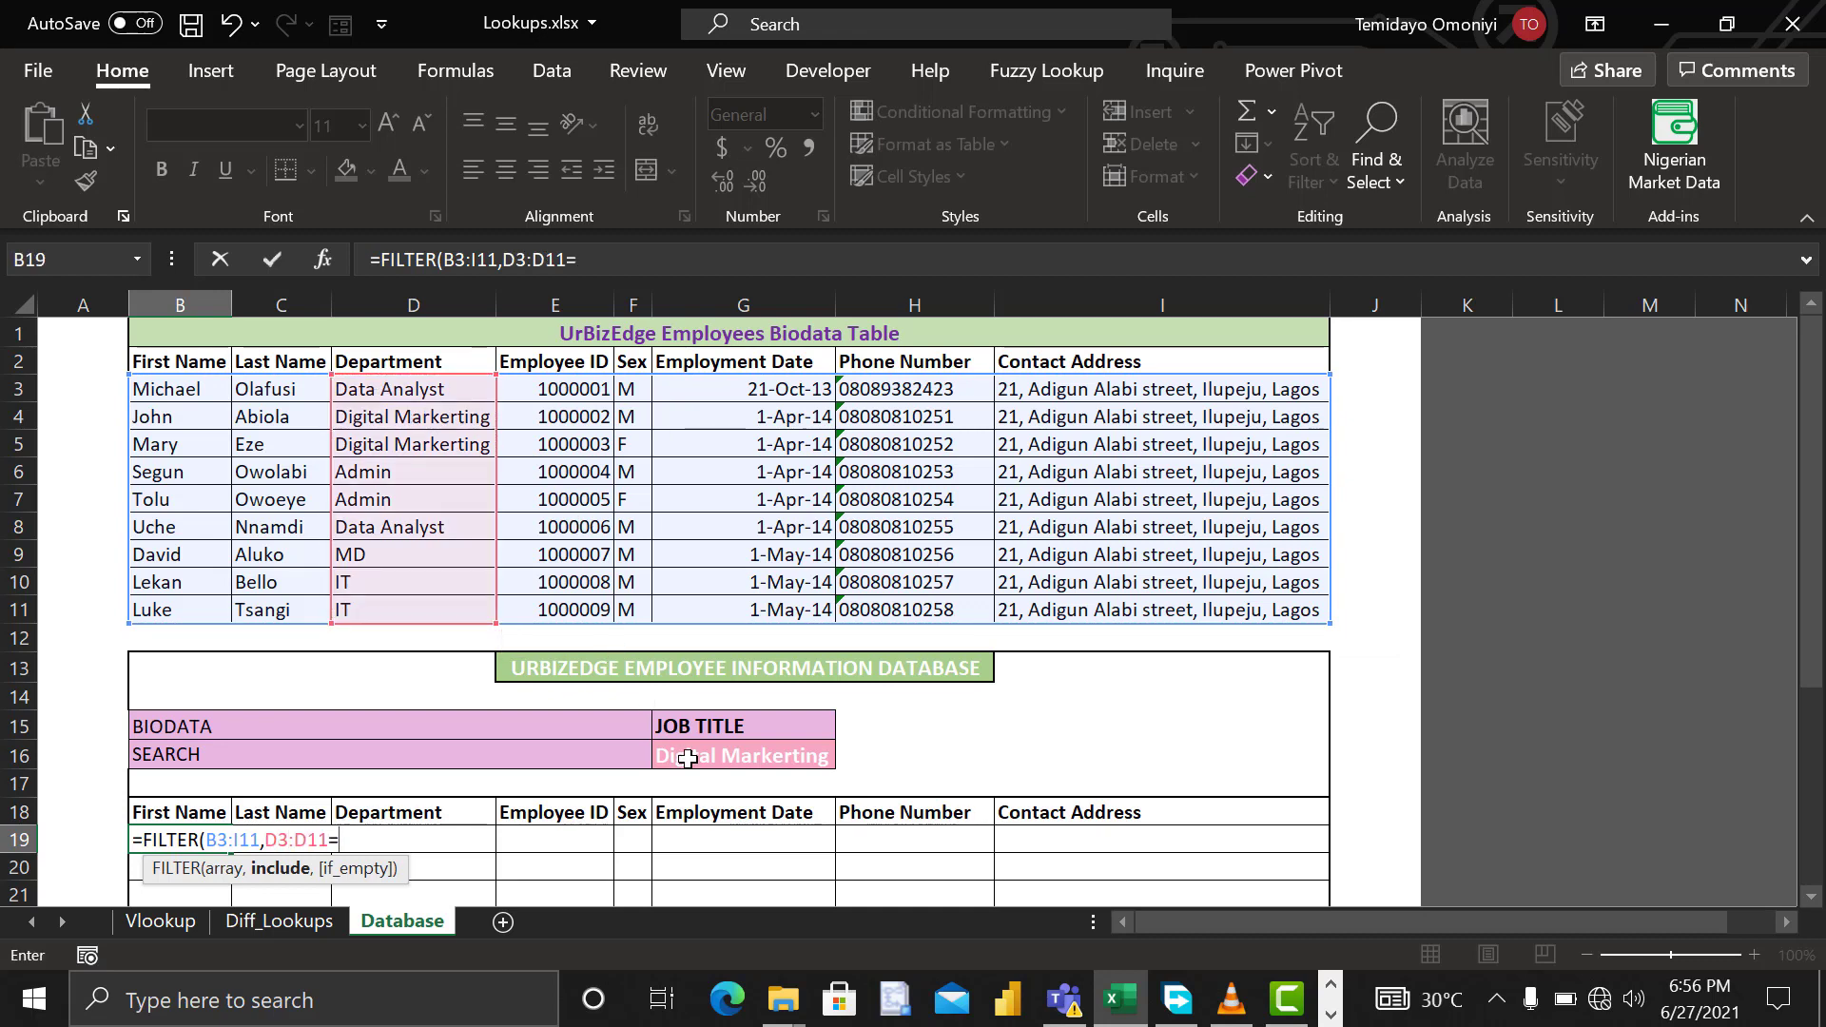
left_click(687, 758)
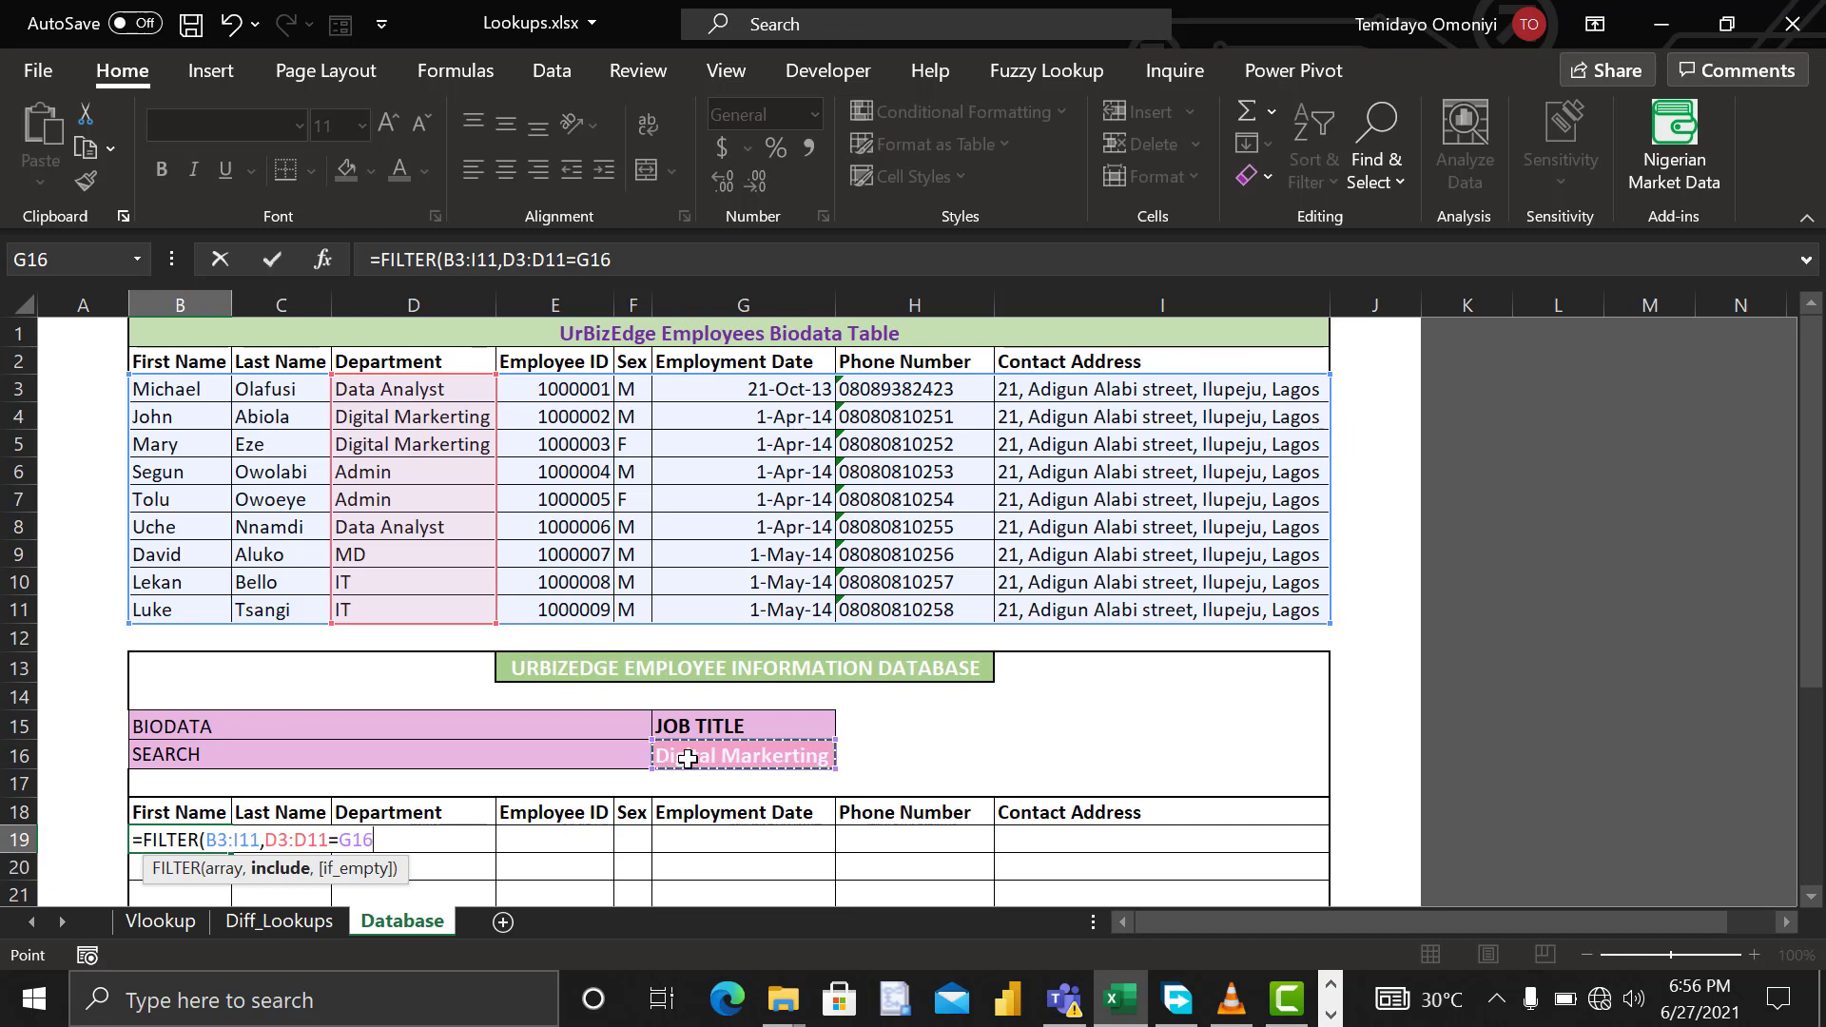
type(",")
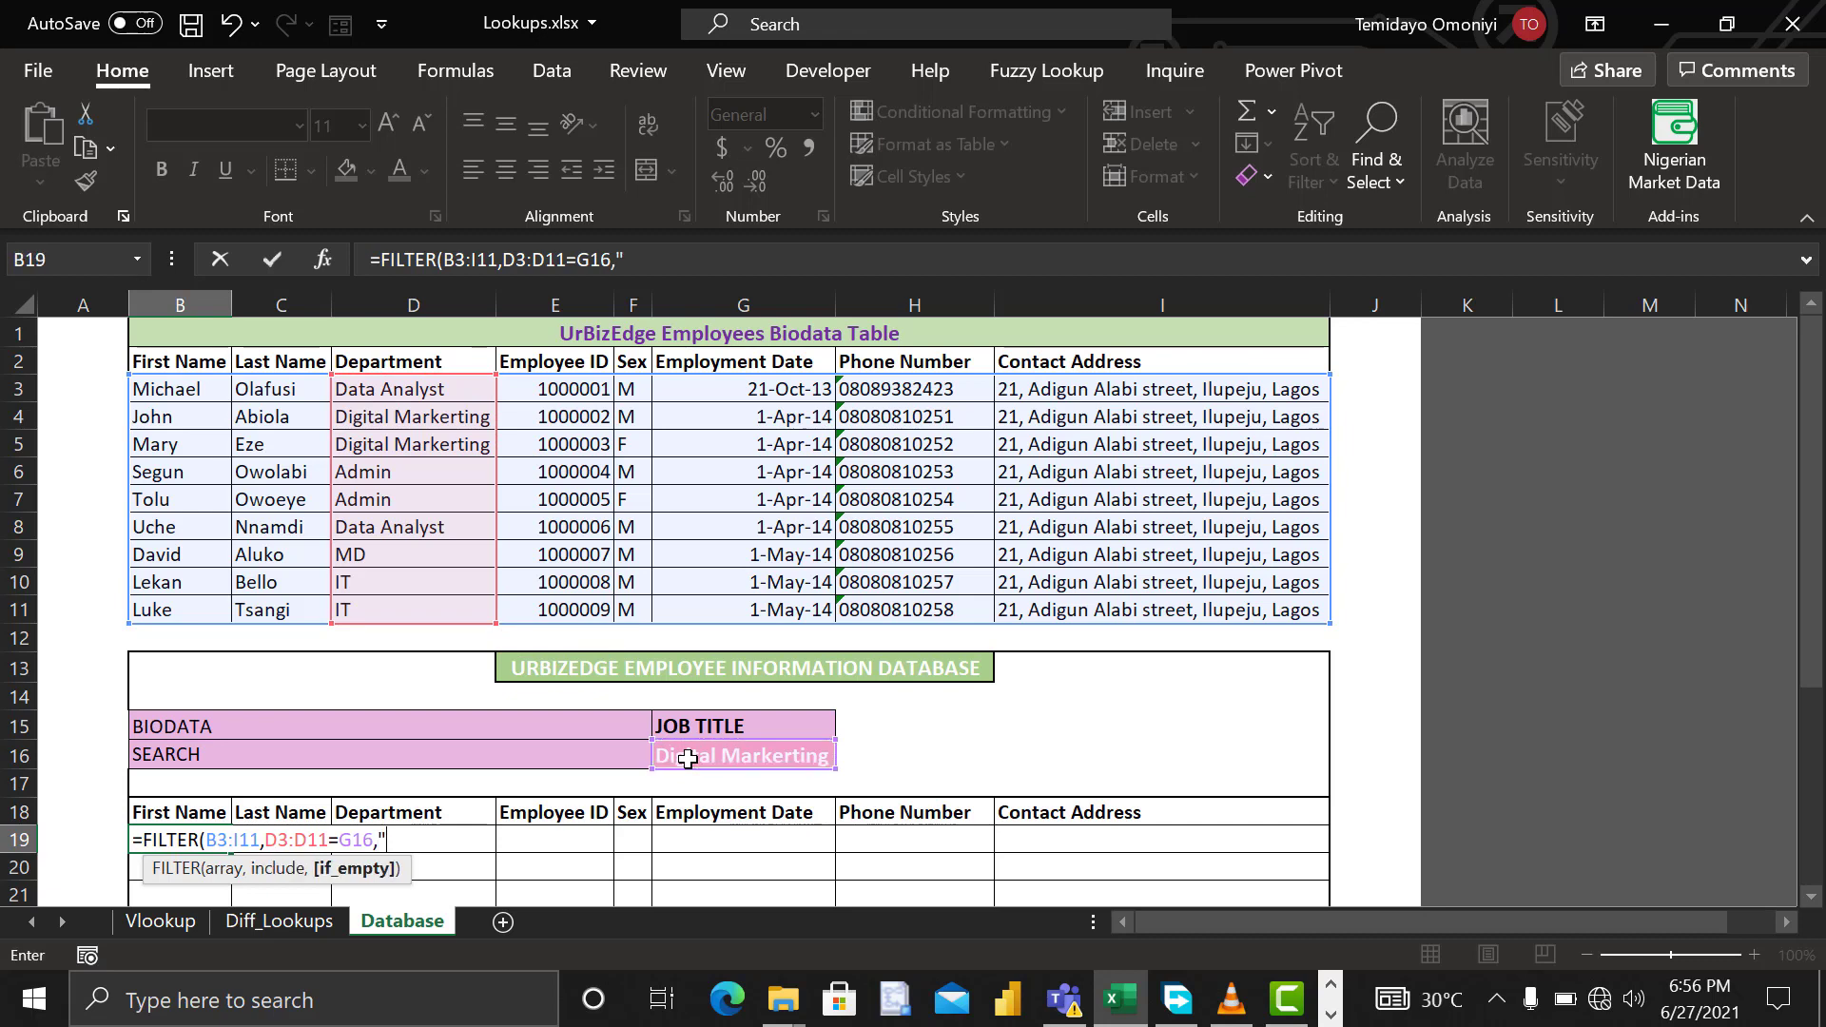
type("\"Not Found\"")
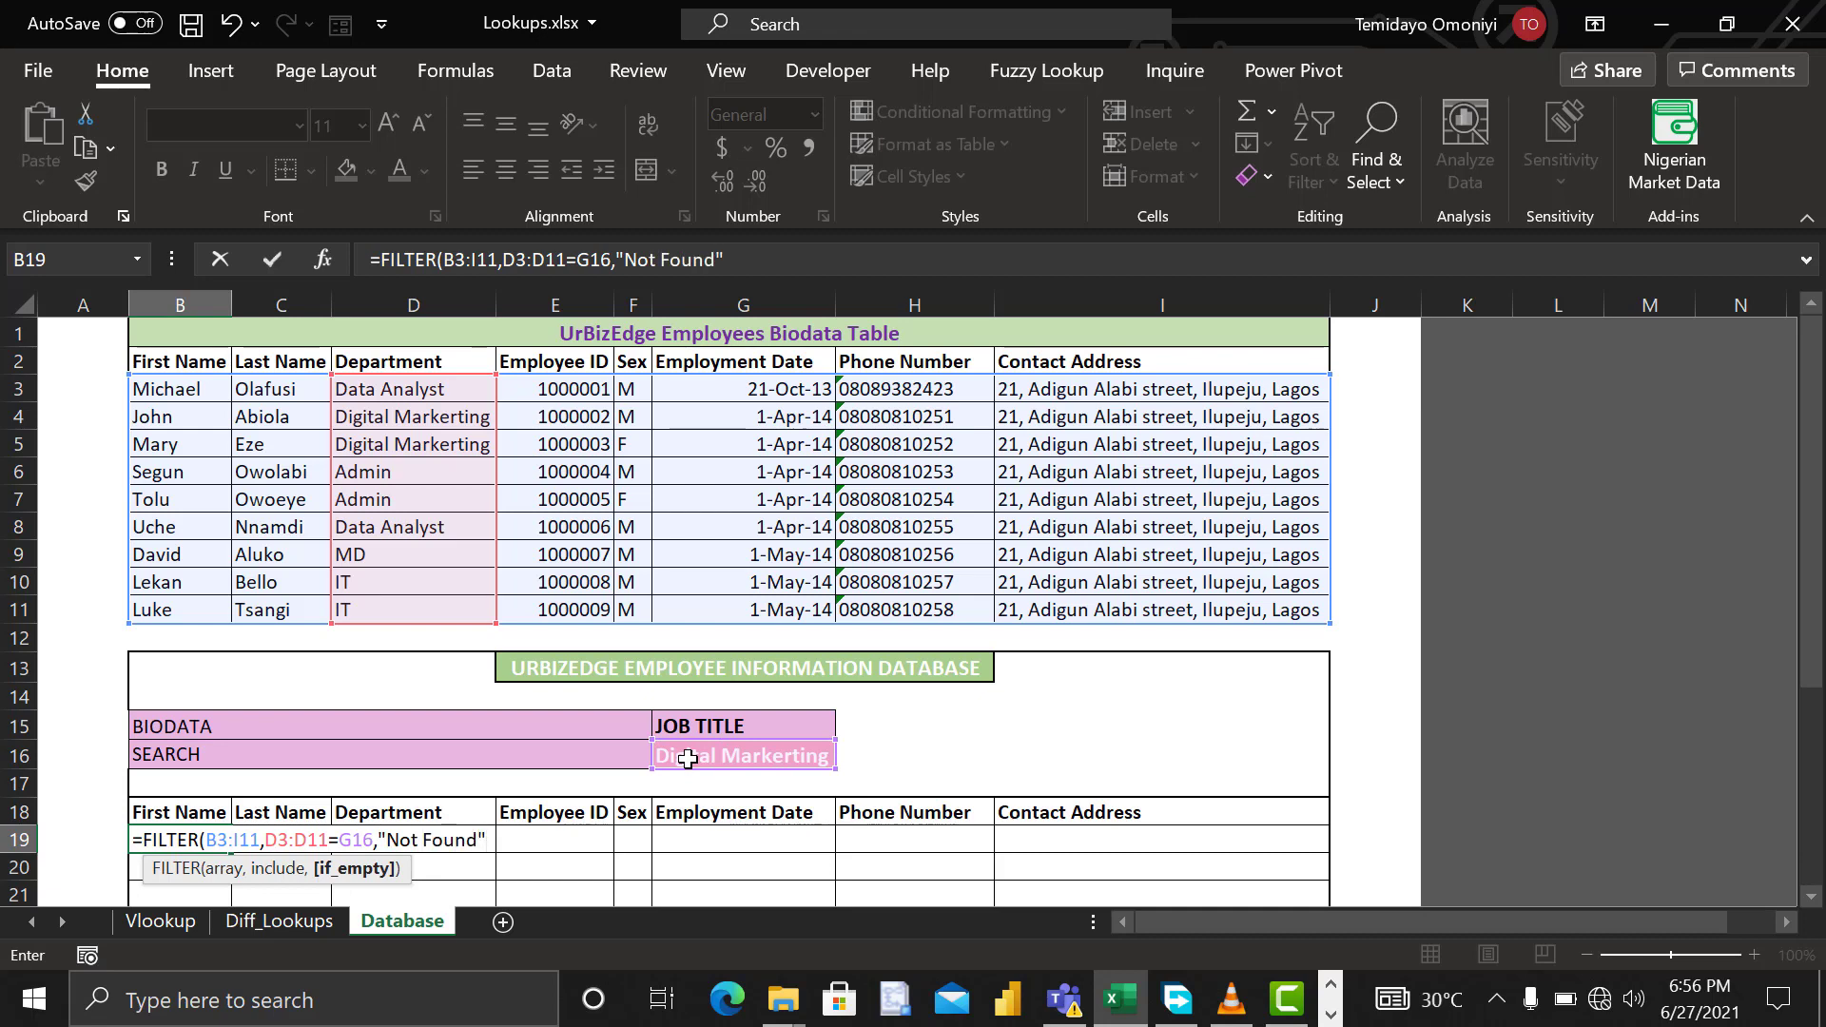
type(")")
key("Return")
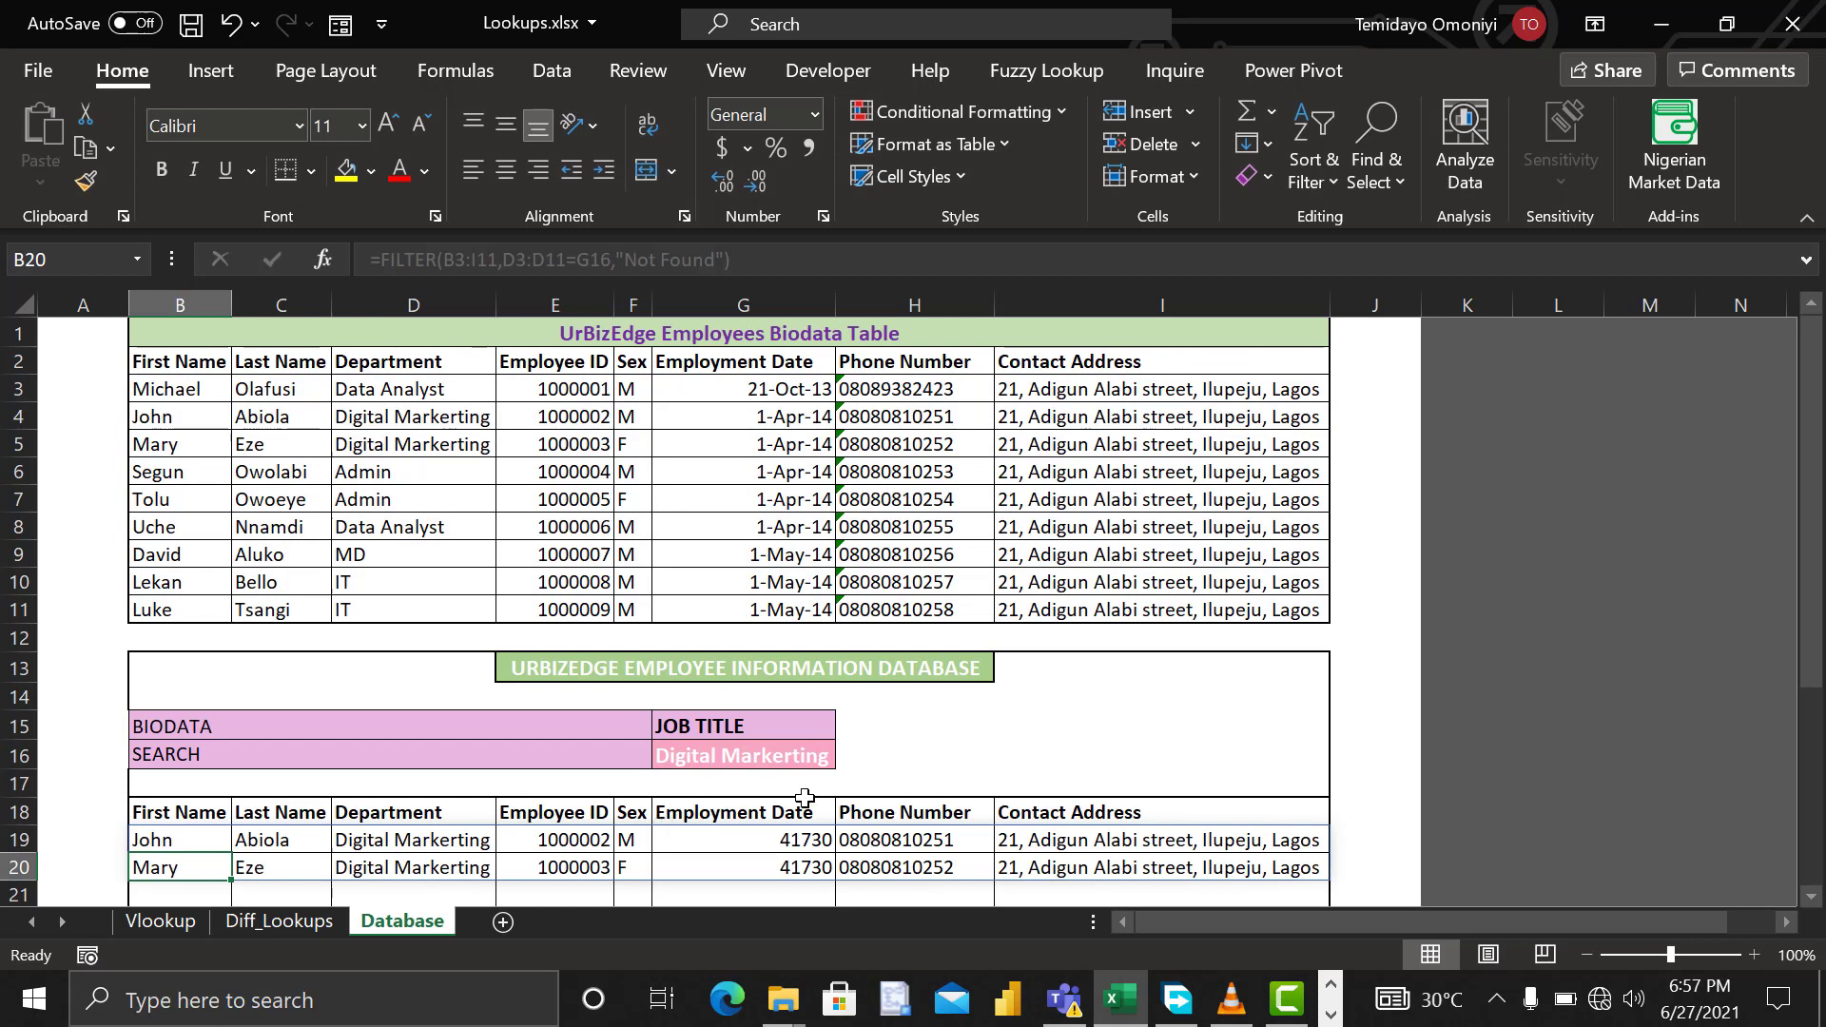
Step: Test the employee search by setting the G16 job title dropdown to MD and to Data Analyst
scroll(804, 797, "down", 5)
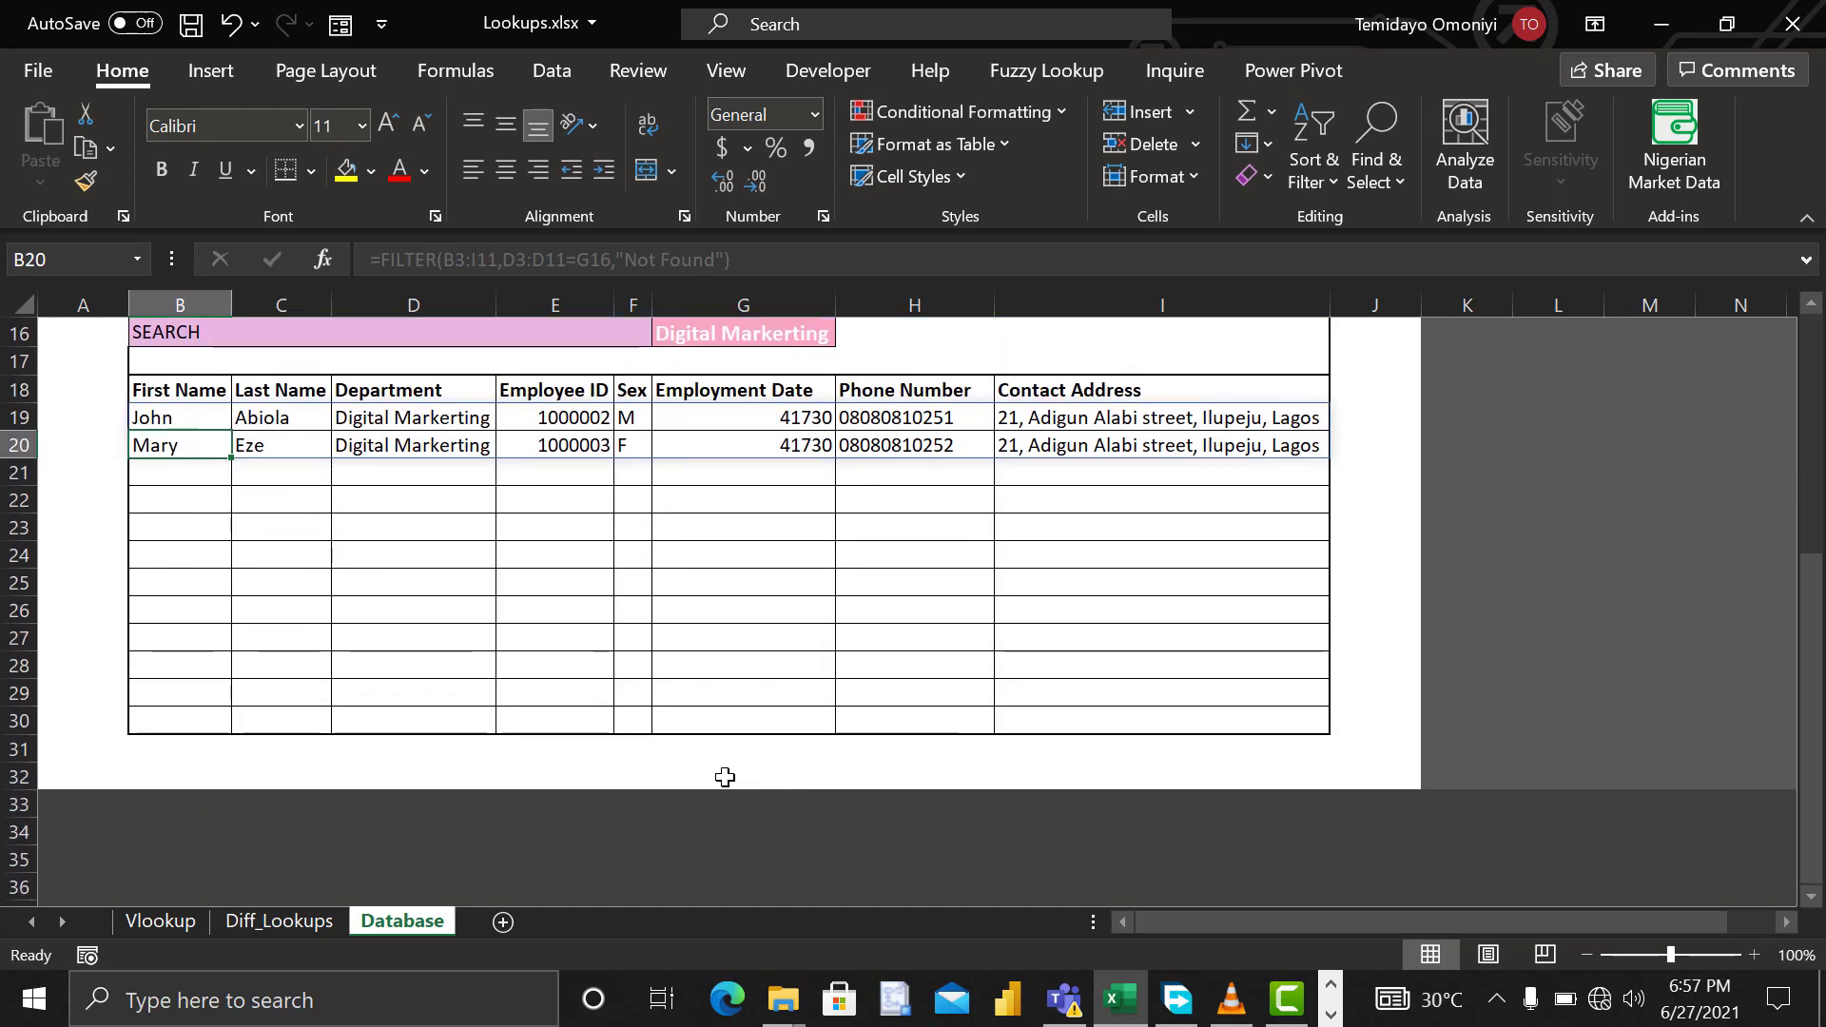
scroll(725, 777, "up", 5)
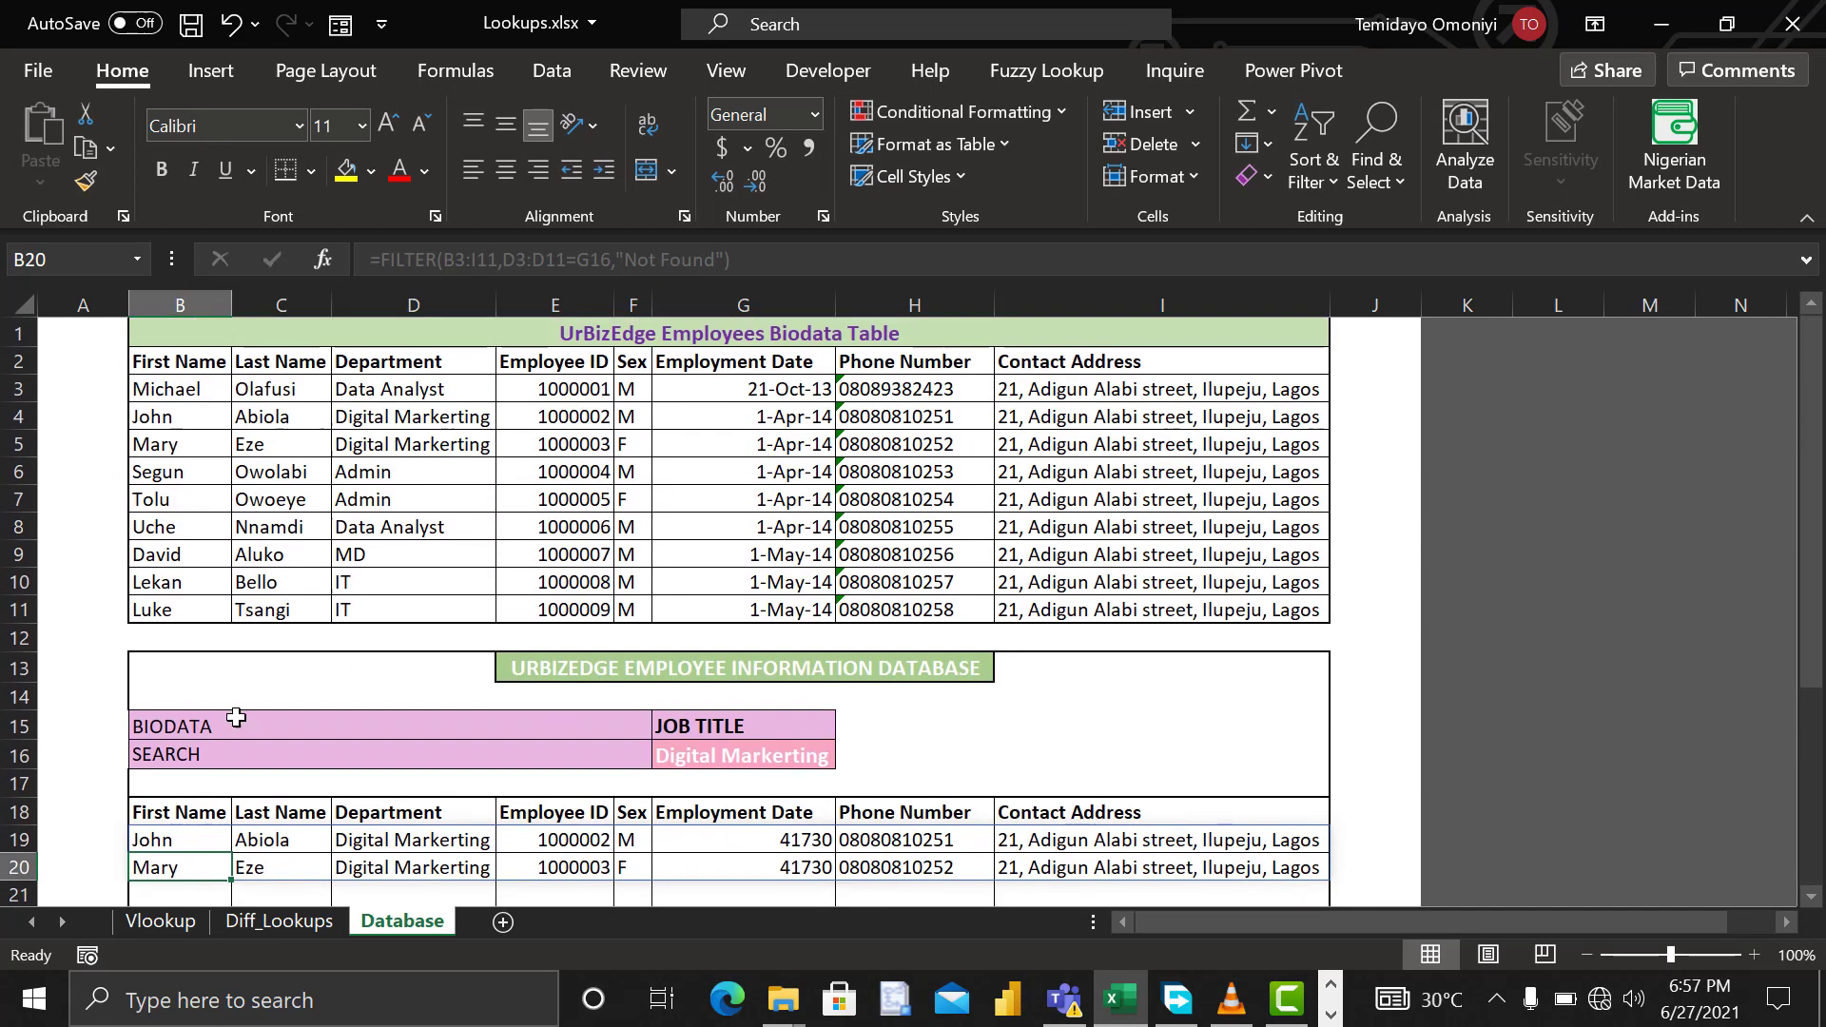
left_click(731, 754)
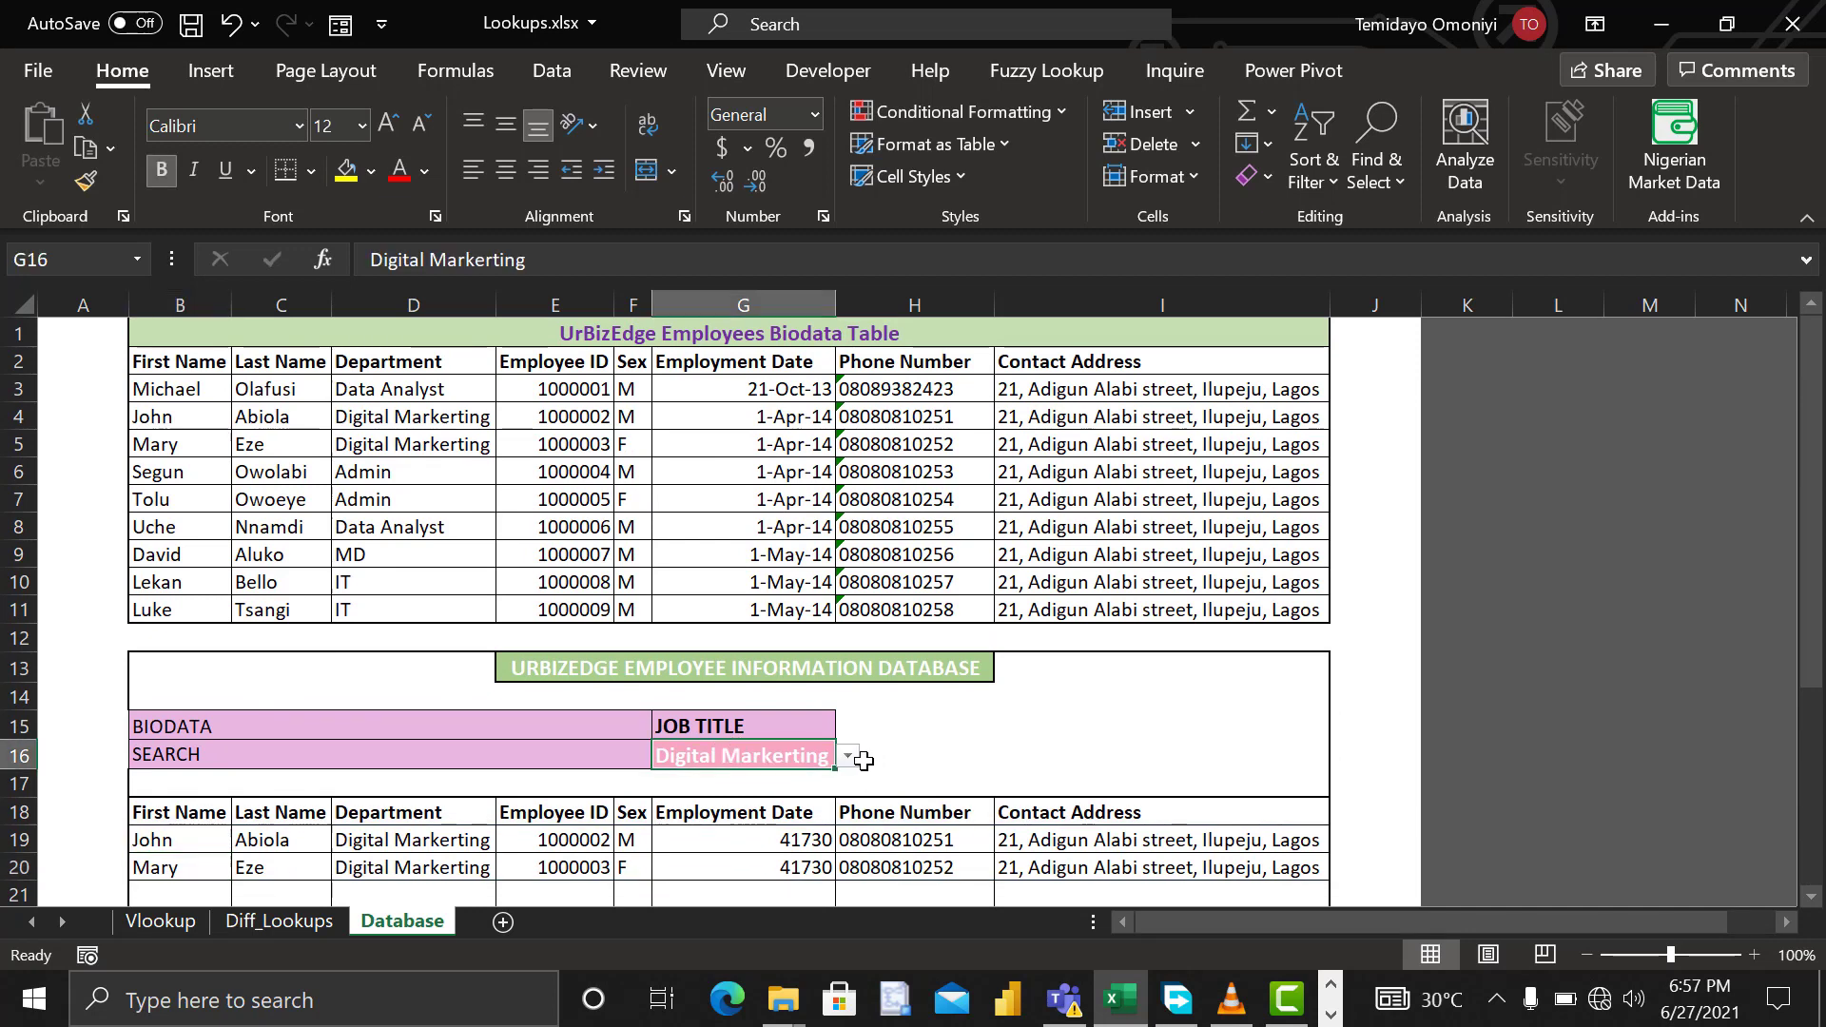
left_click(847, 756)
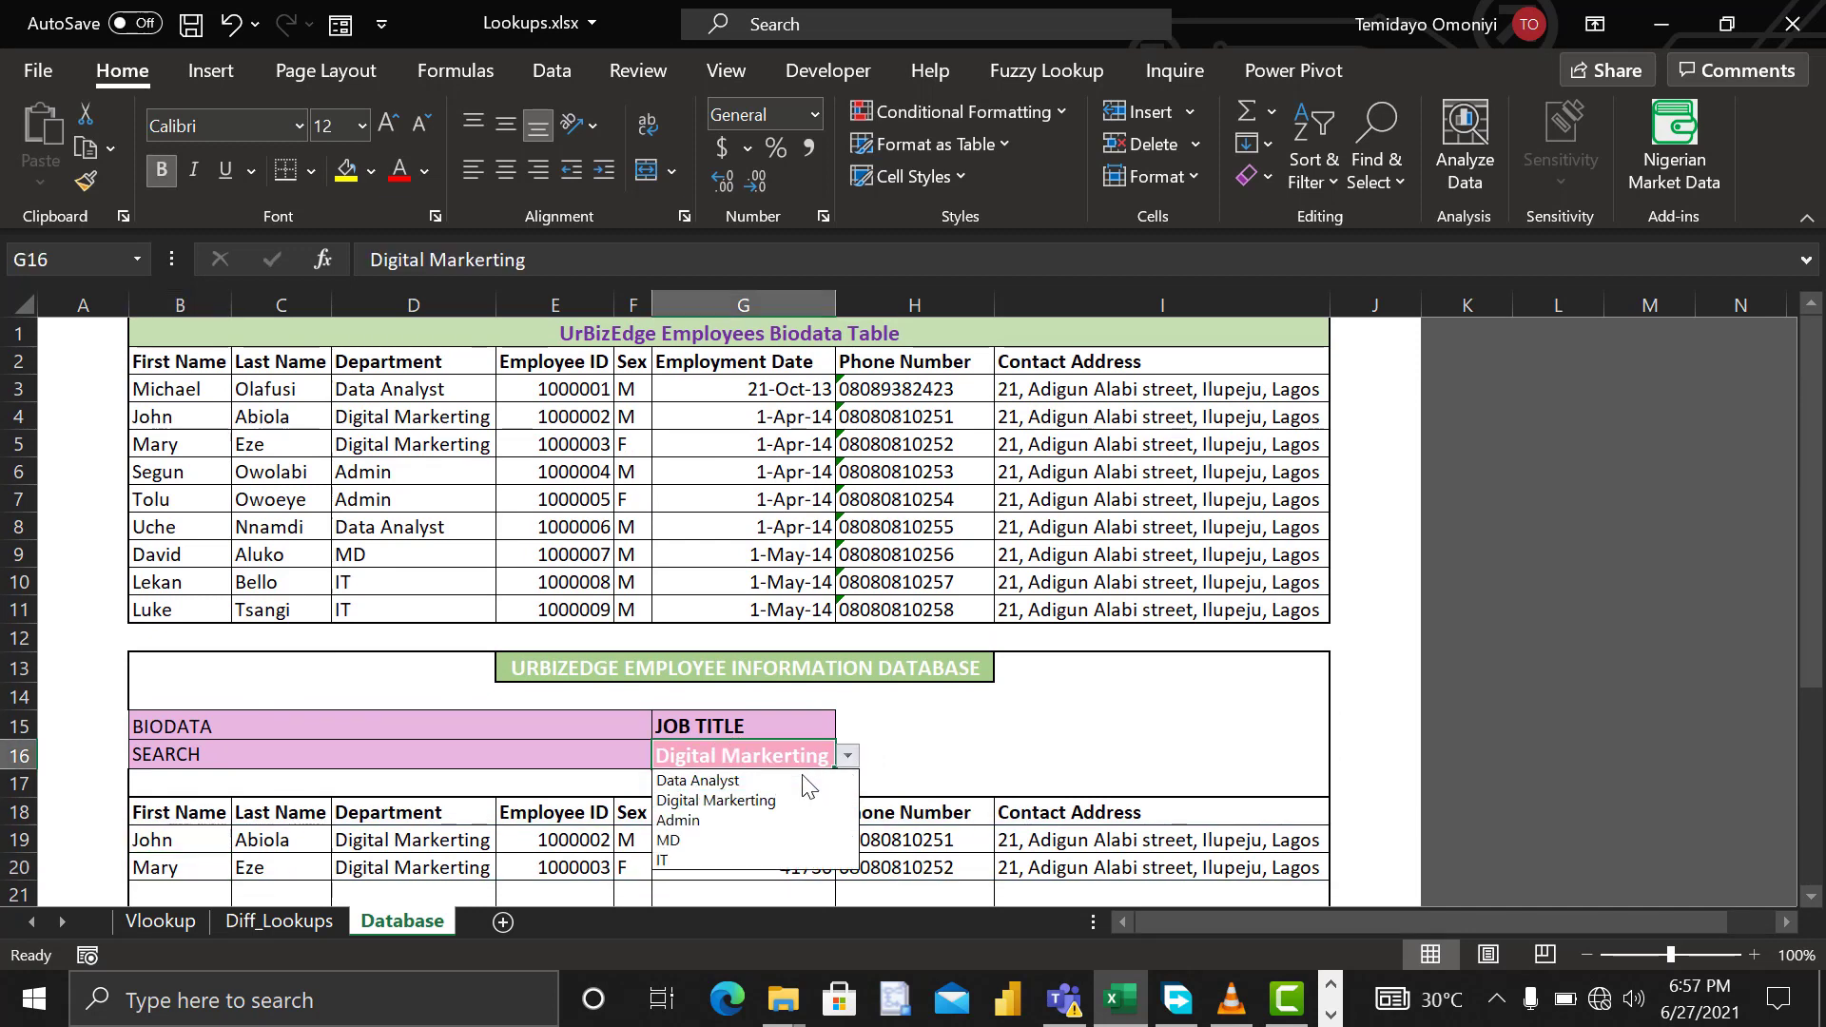
left_click(712, 835)
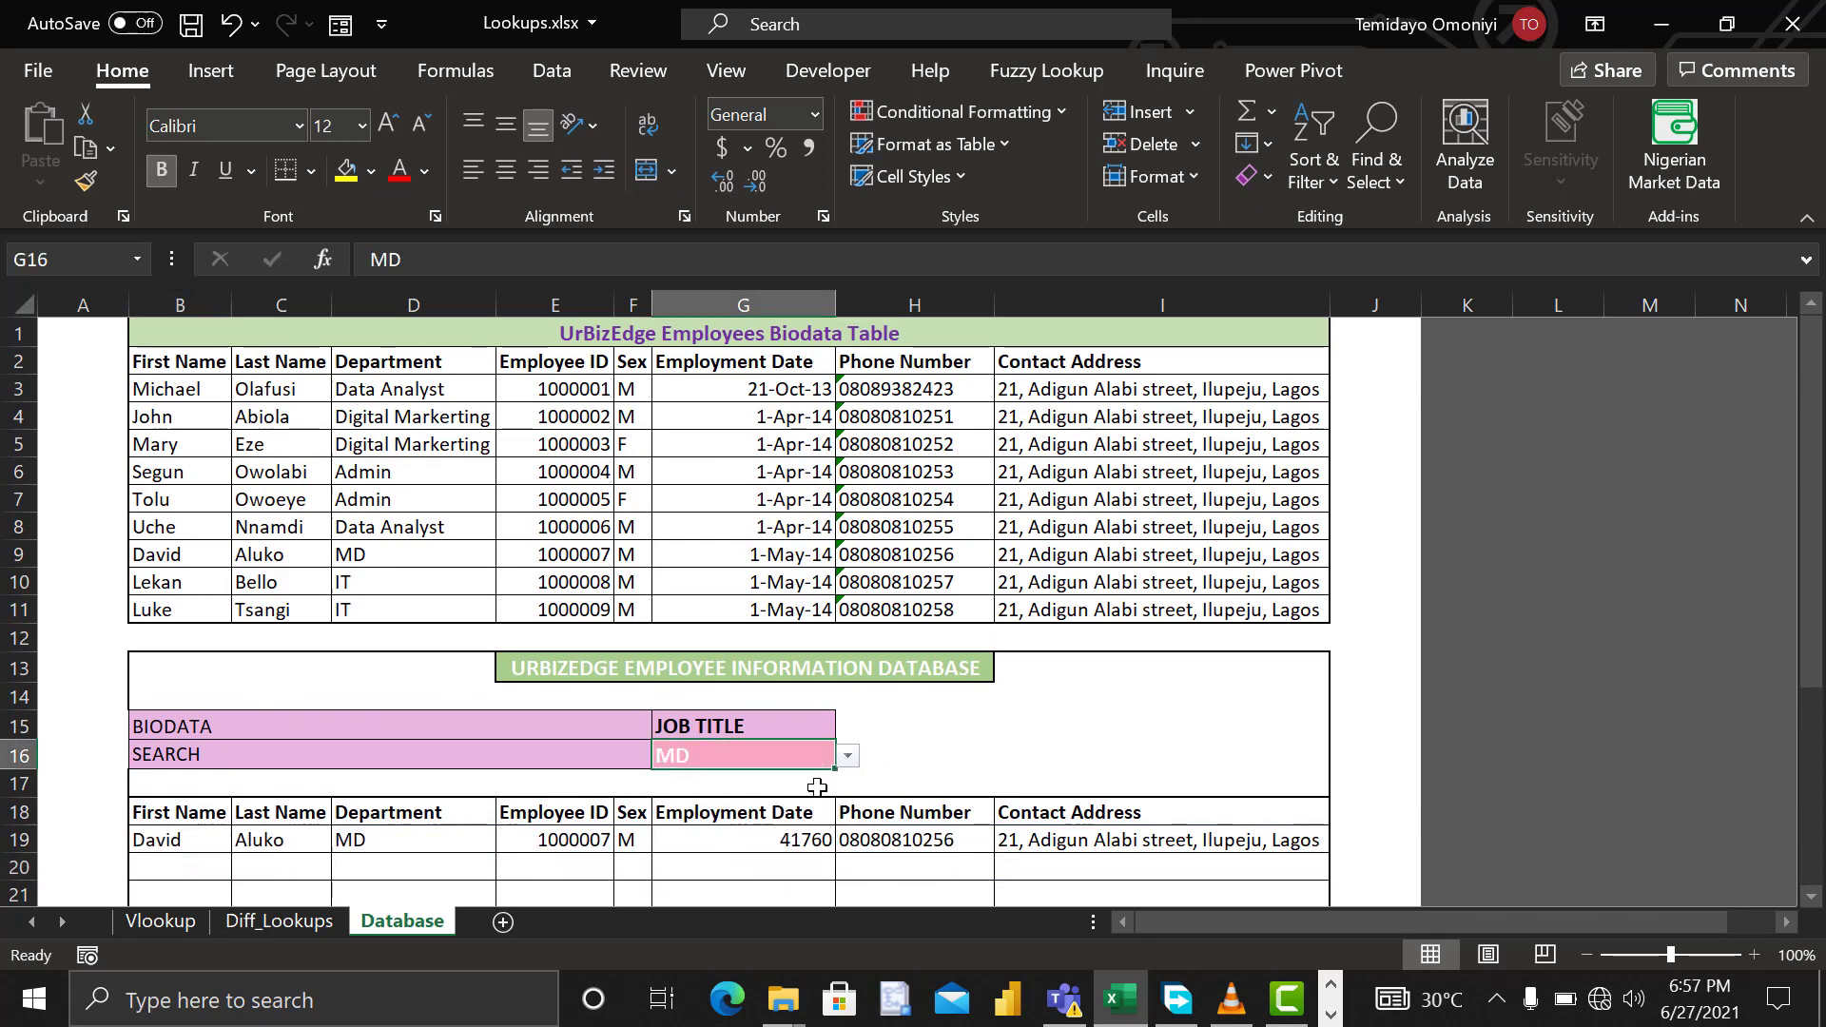
left_click(847, 756)
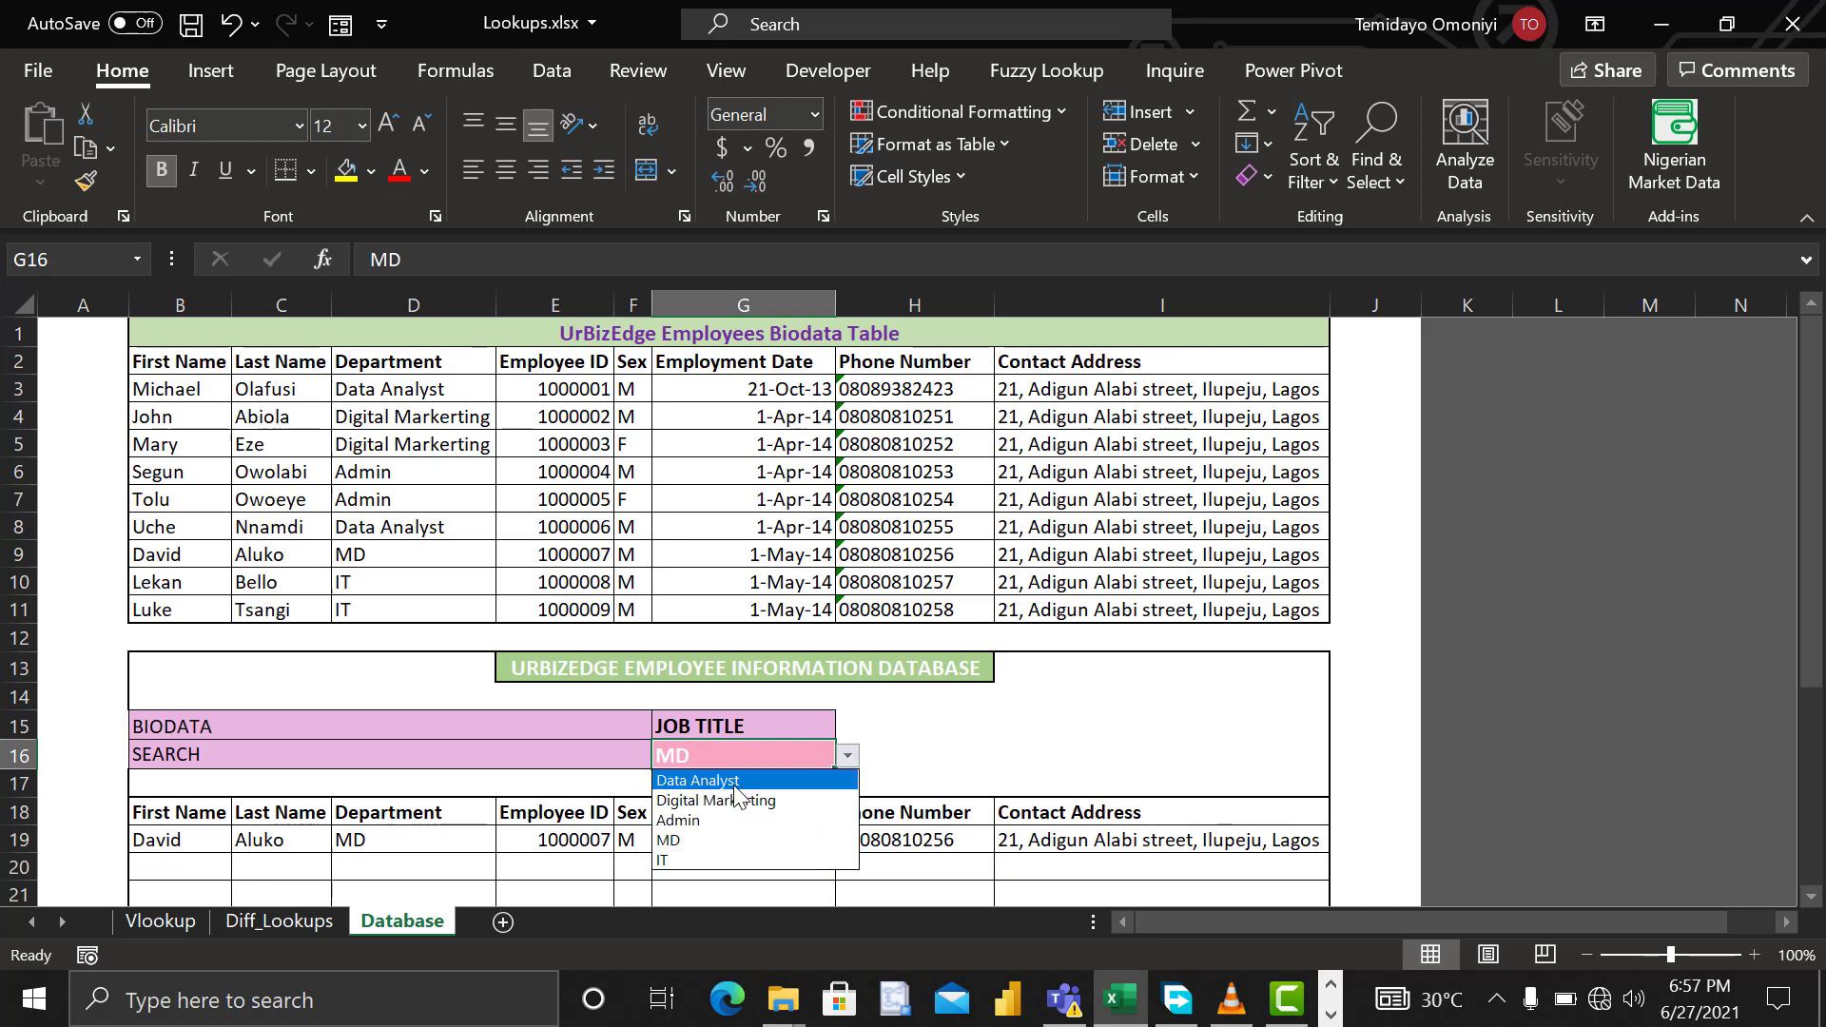
left_click(703, 774)
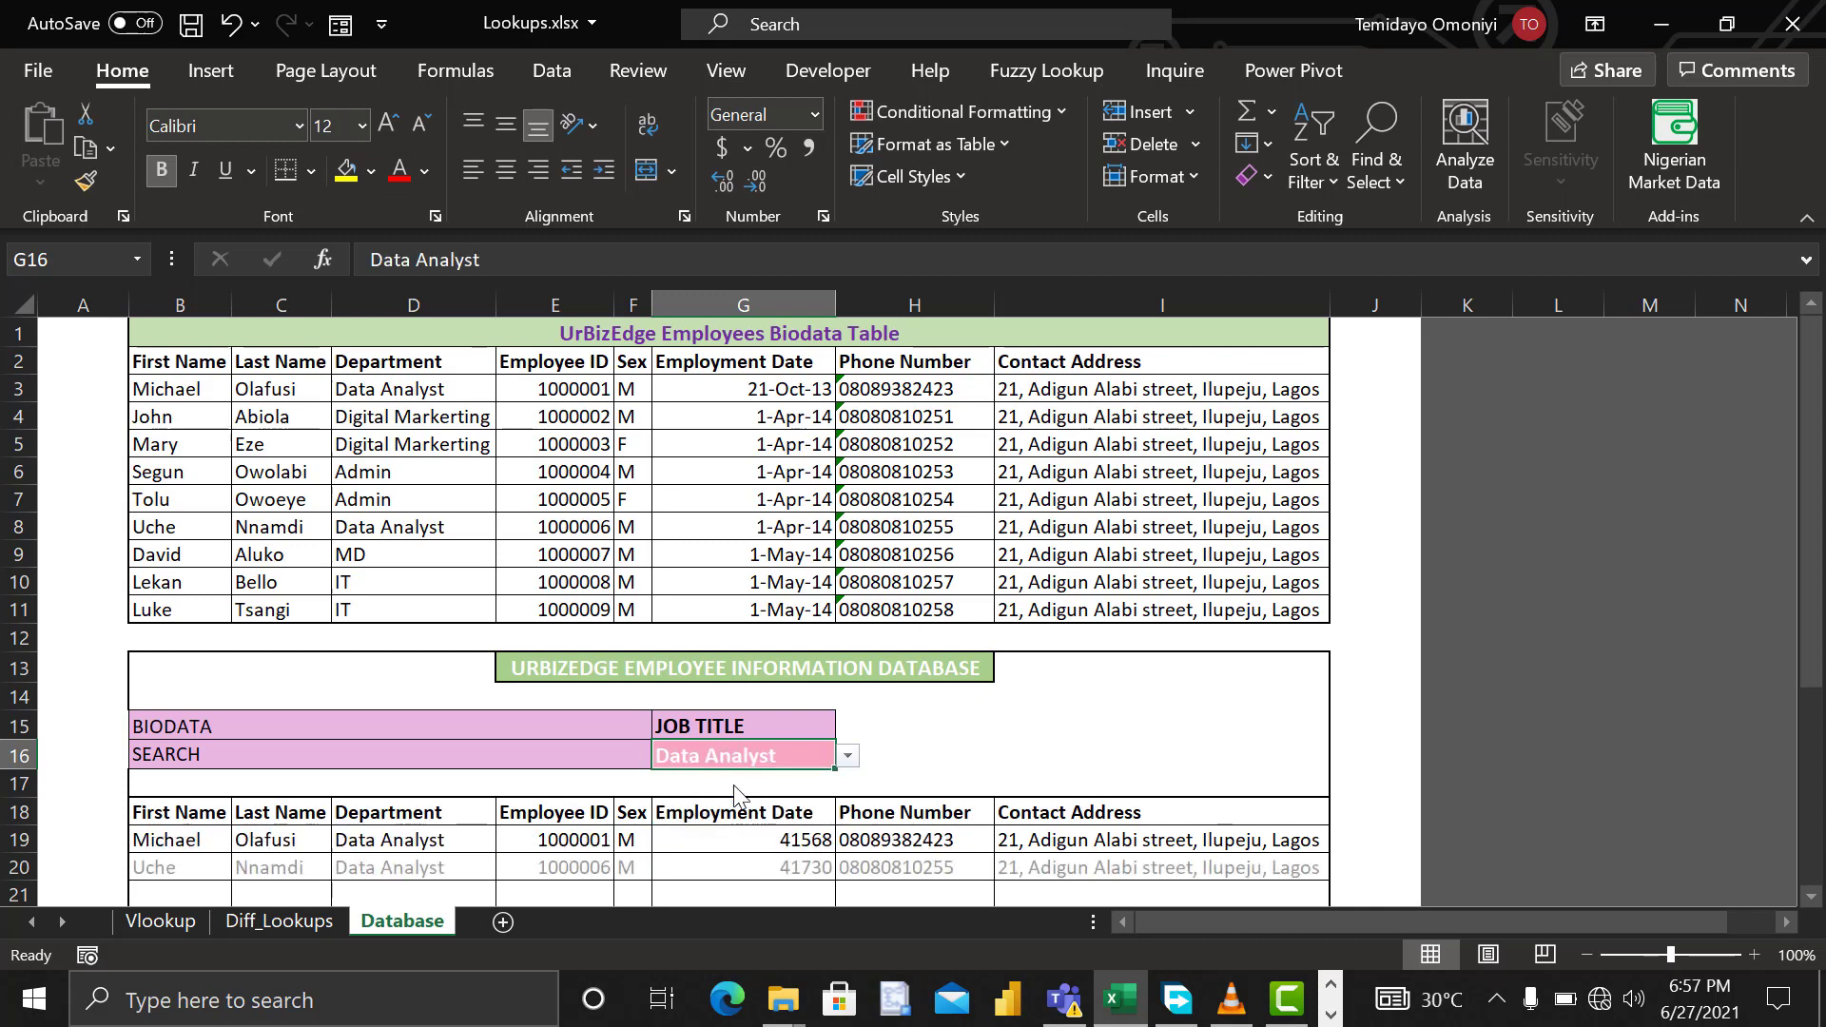
Step: Clear B19 and start an XLOOKUP formula there with G16 as the lookup value and D3:D11 as the lookup array
left_click(183, 837)
key("Delete")
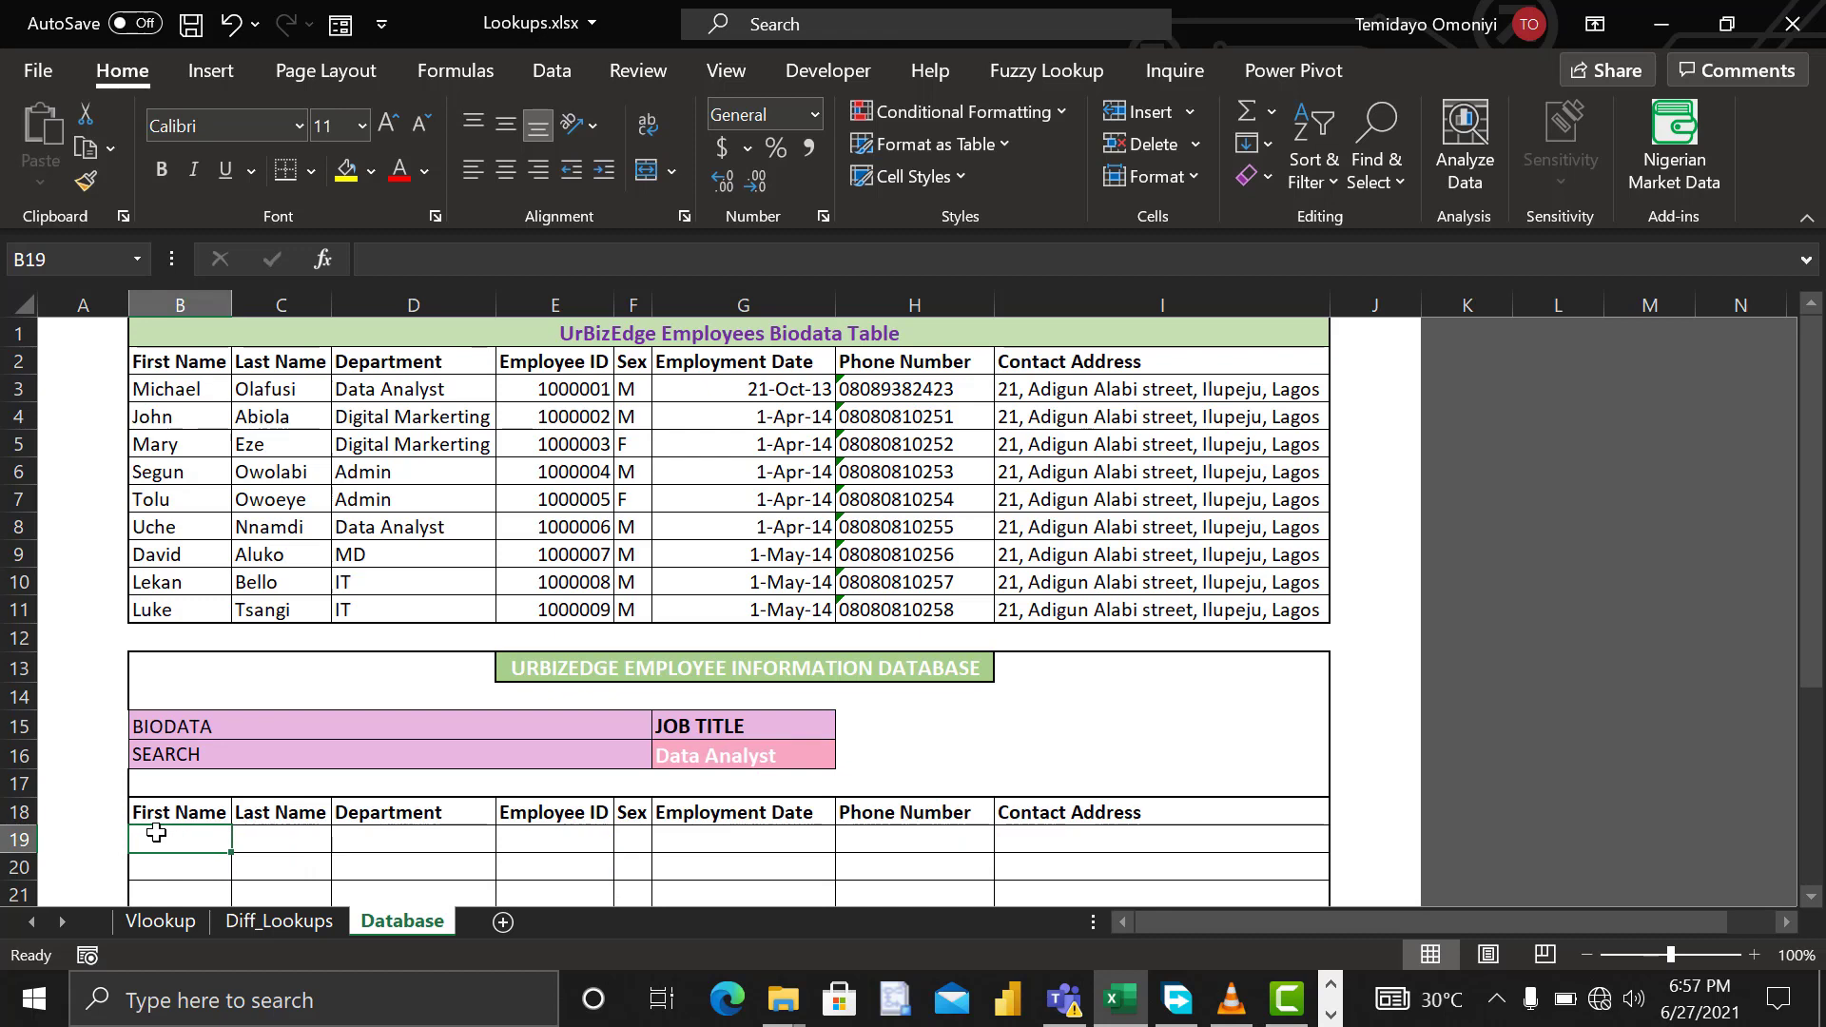
type("=")
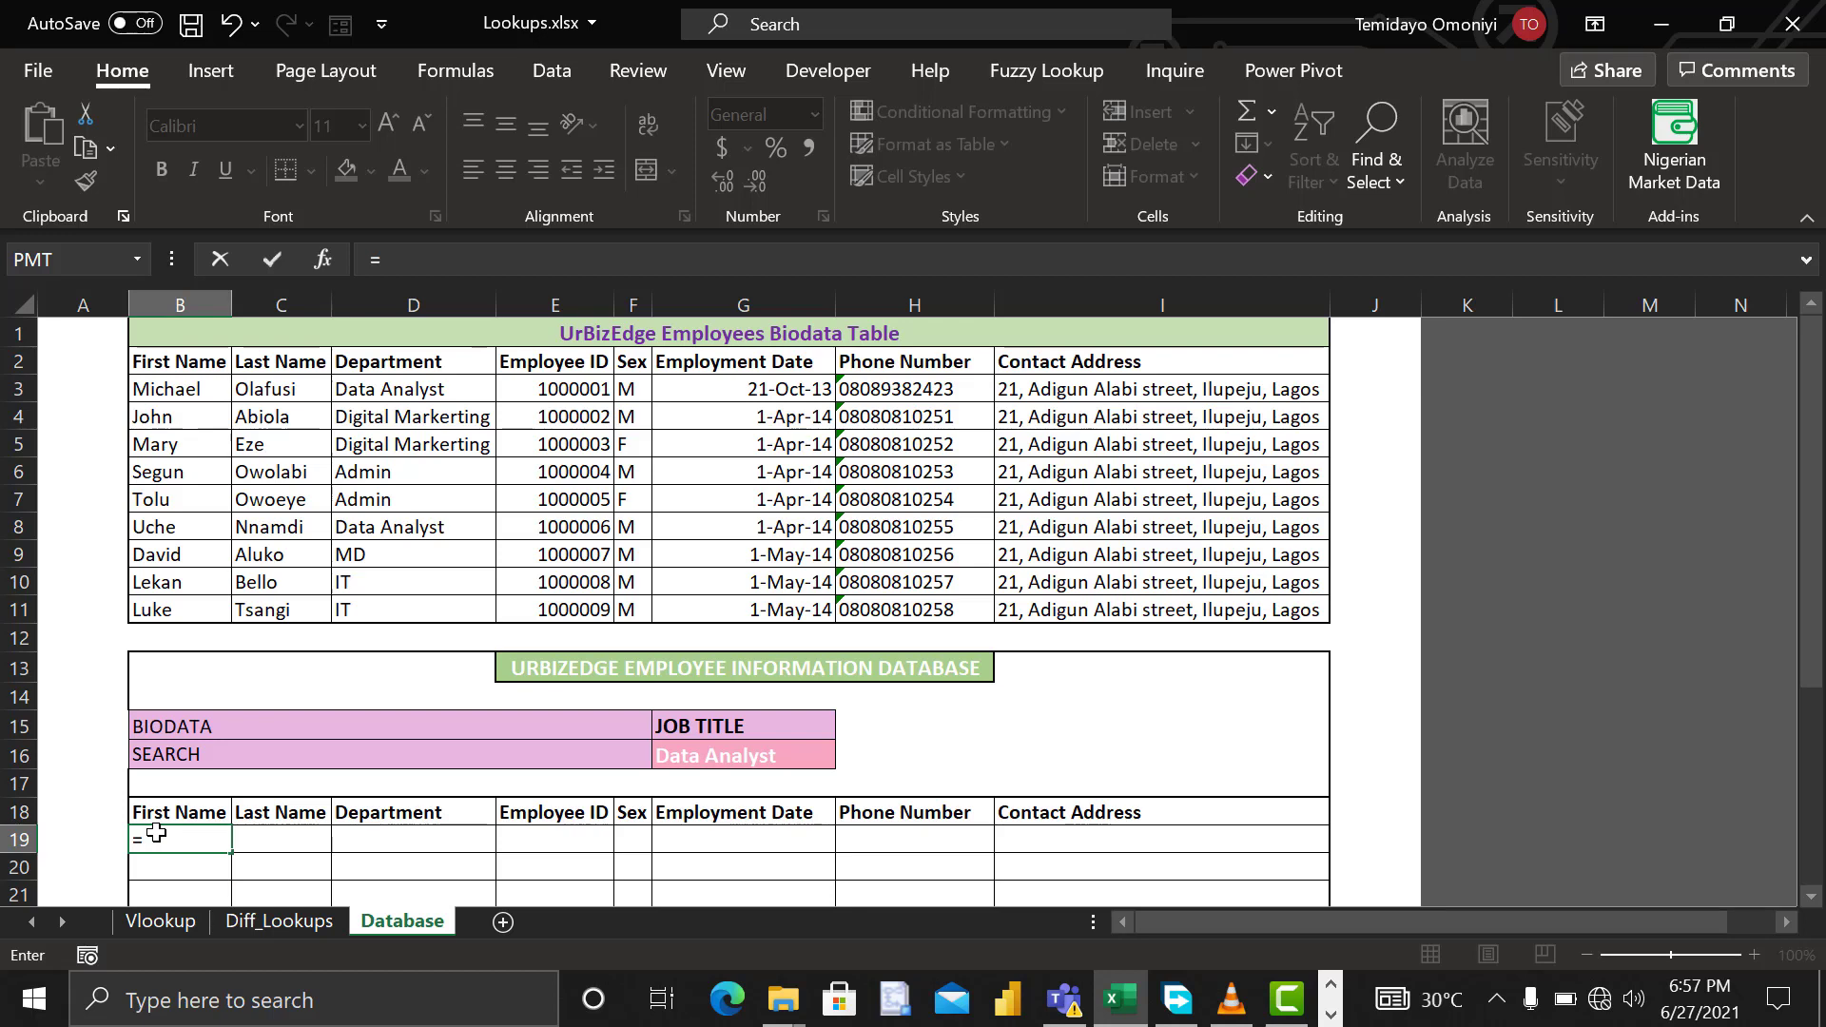
type("xlo")
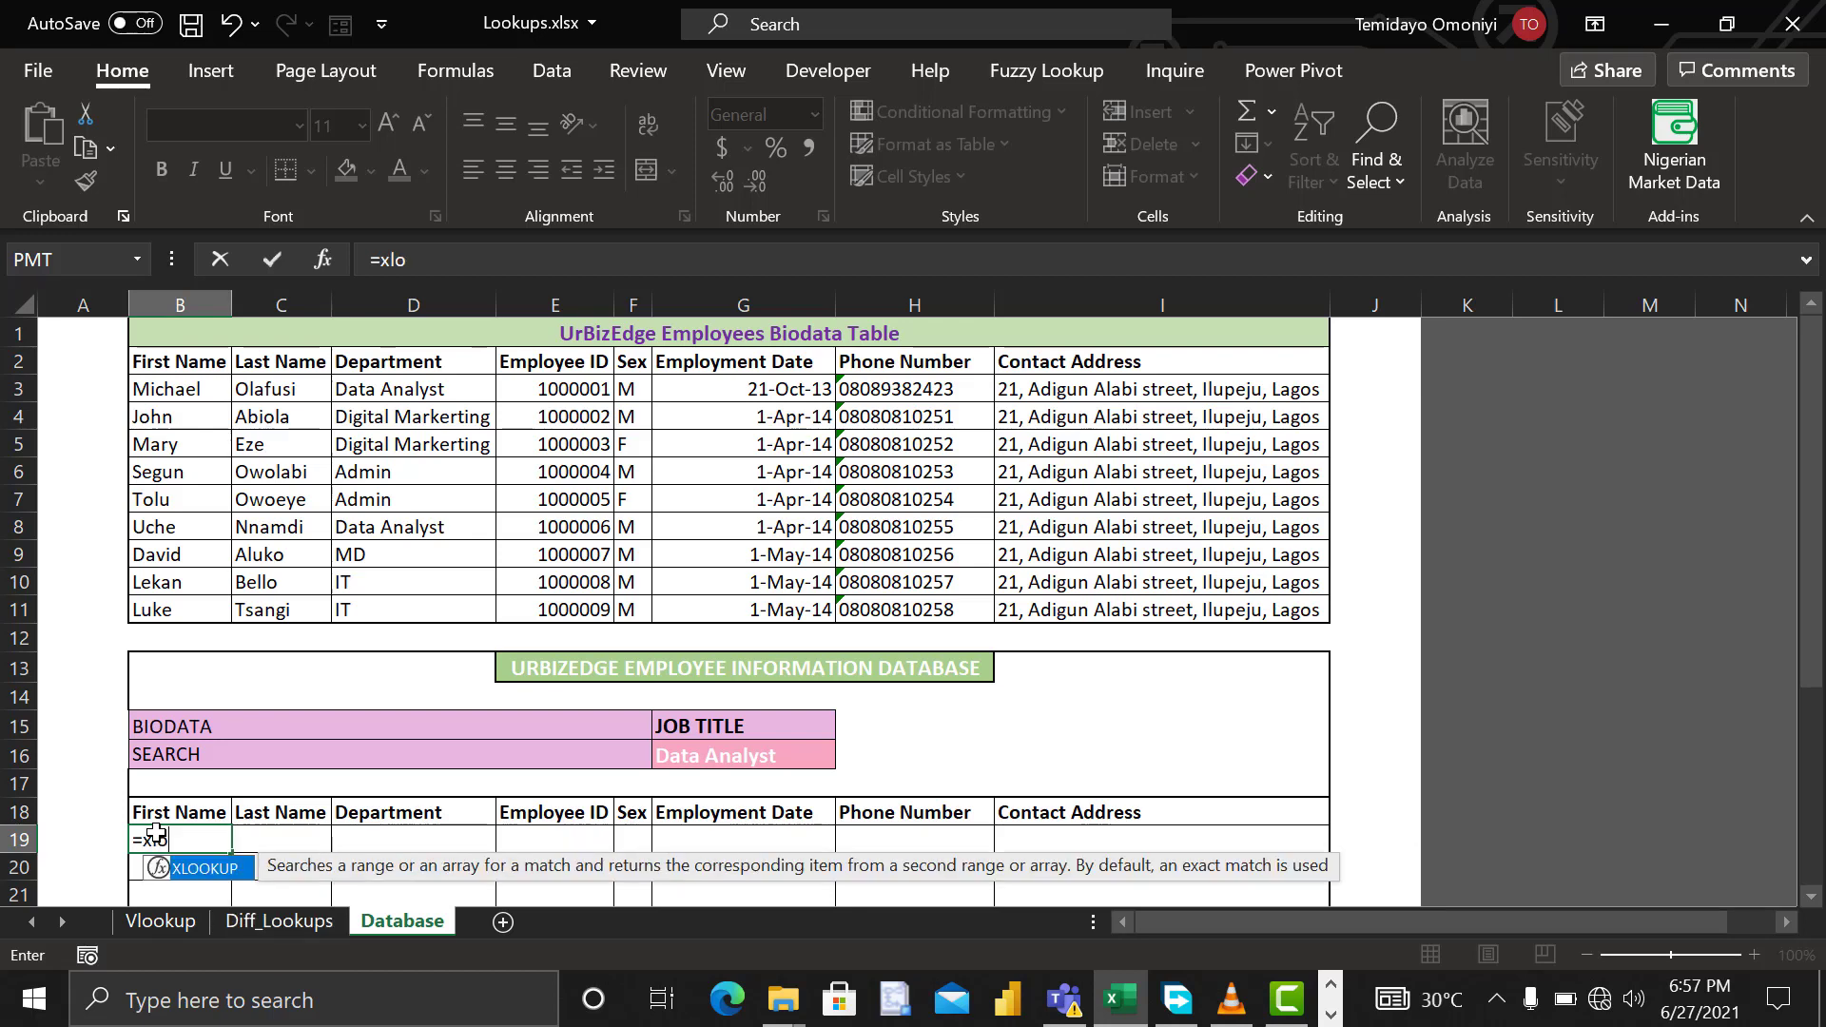
key("Tab")
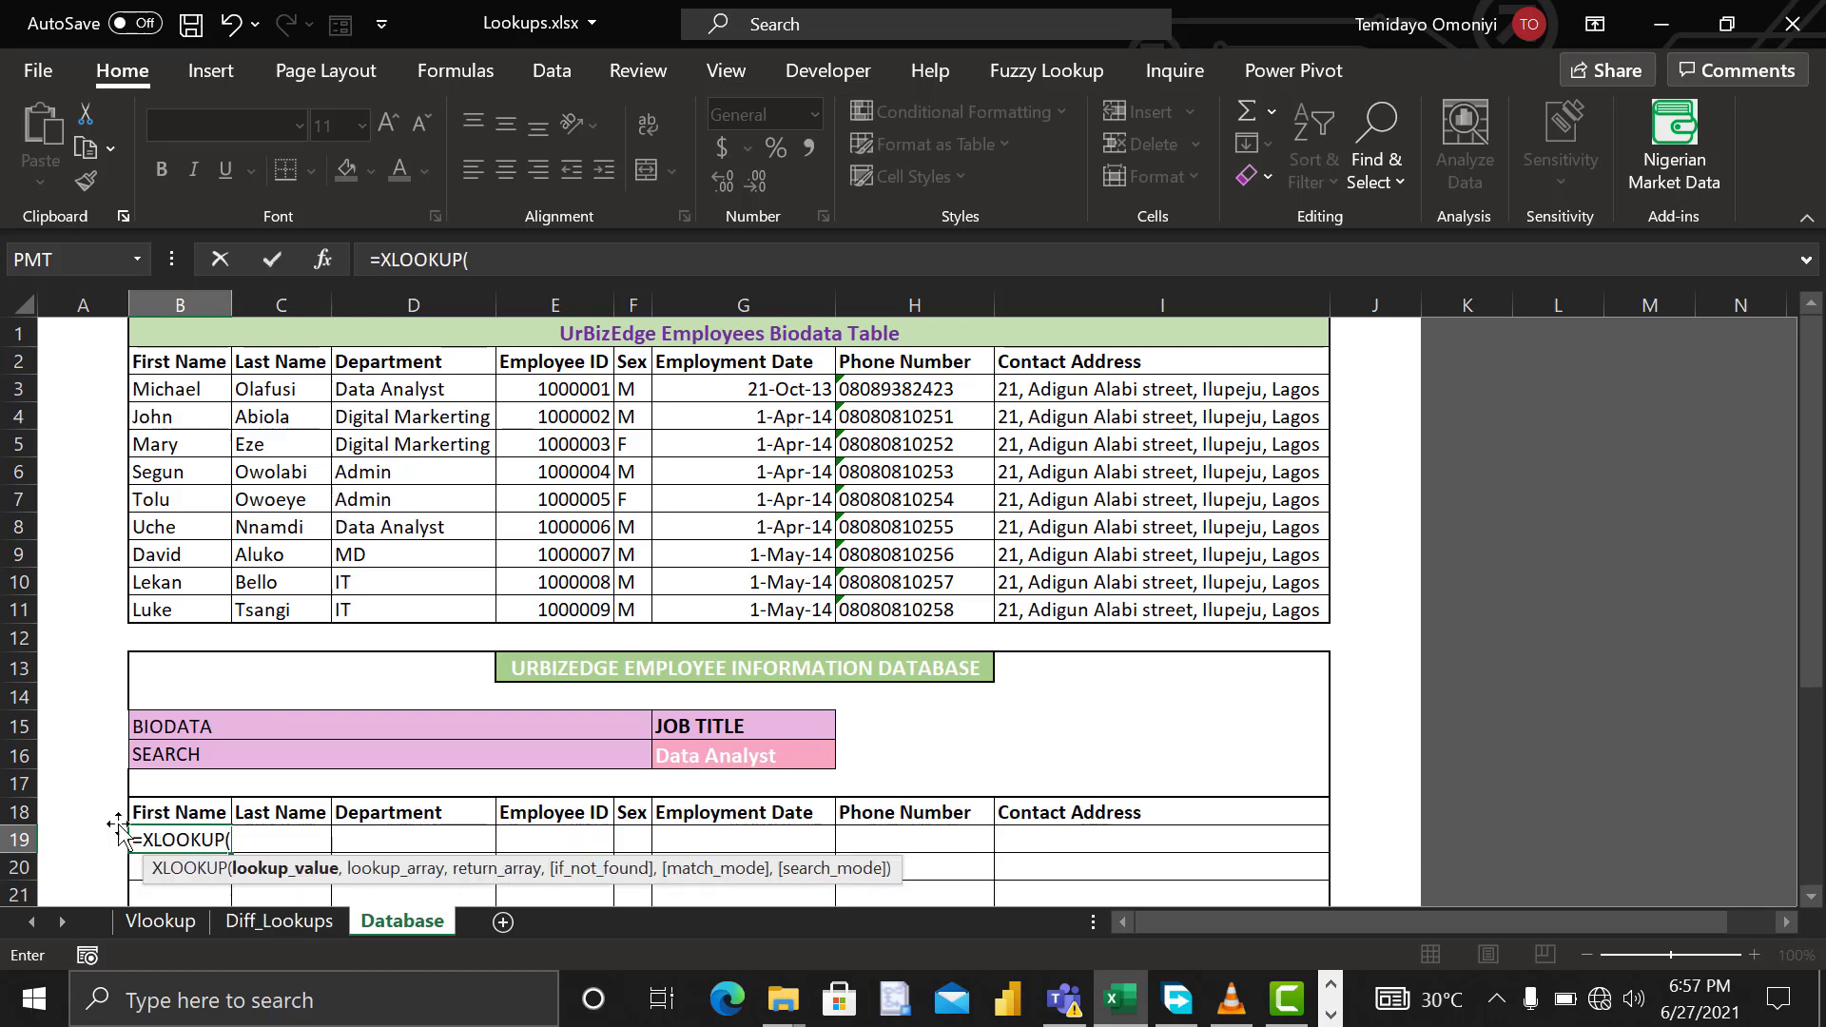
left_click(712, 755)
type(",")
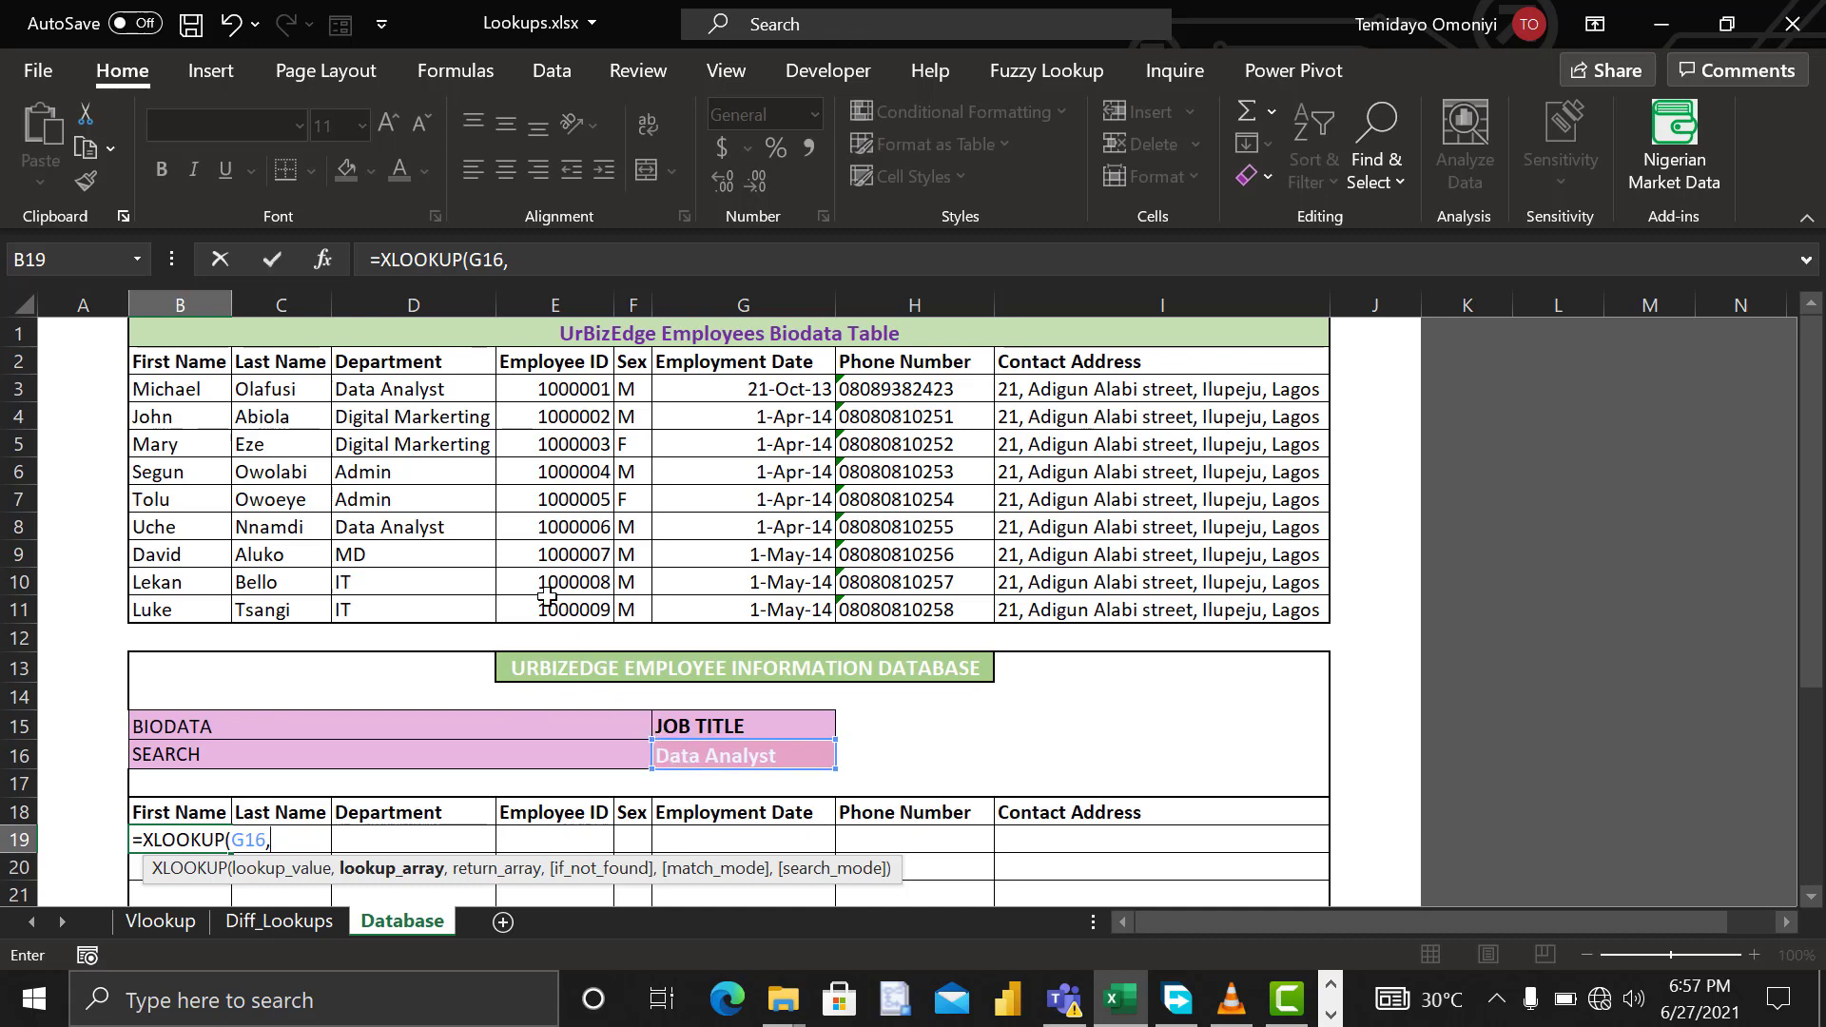
left_click(405, 389)
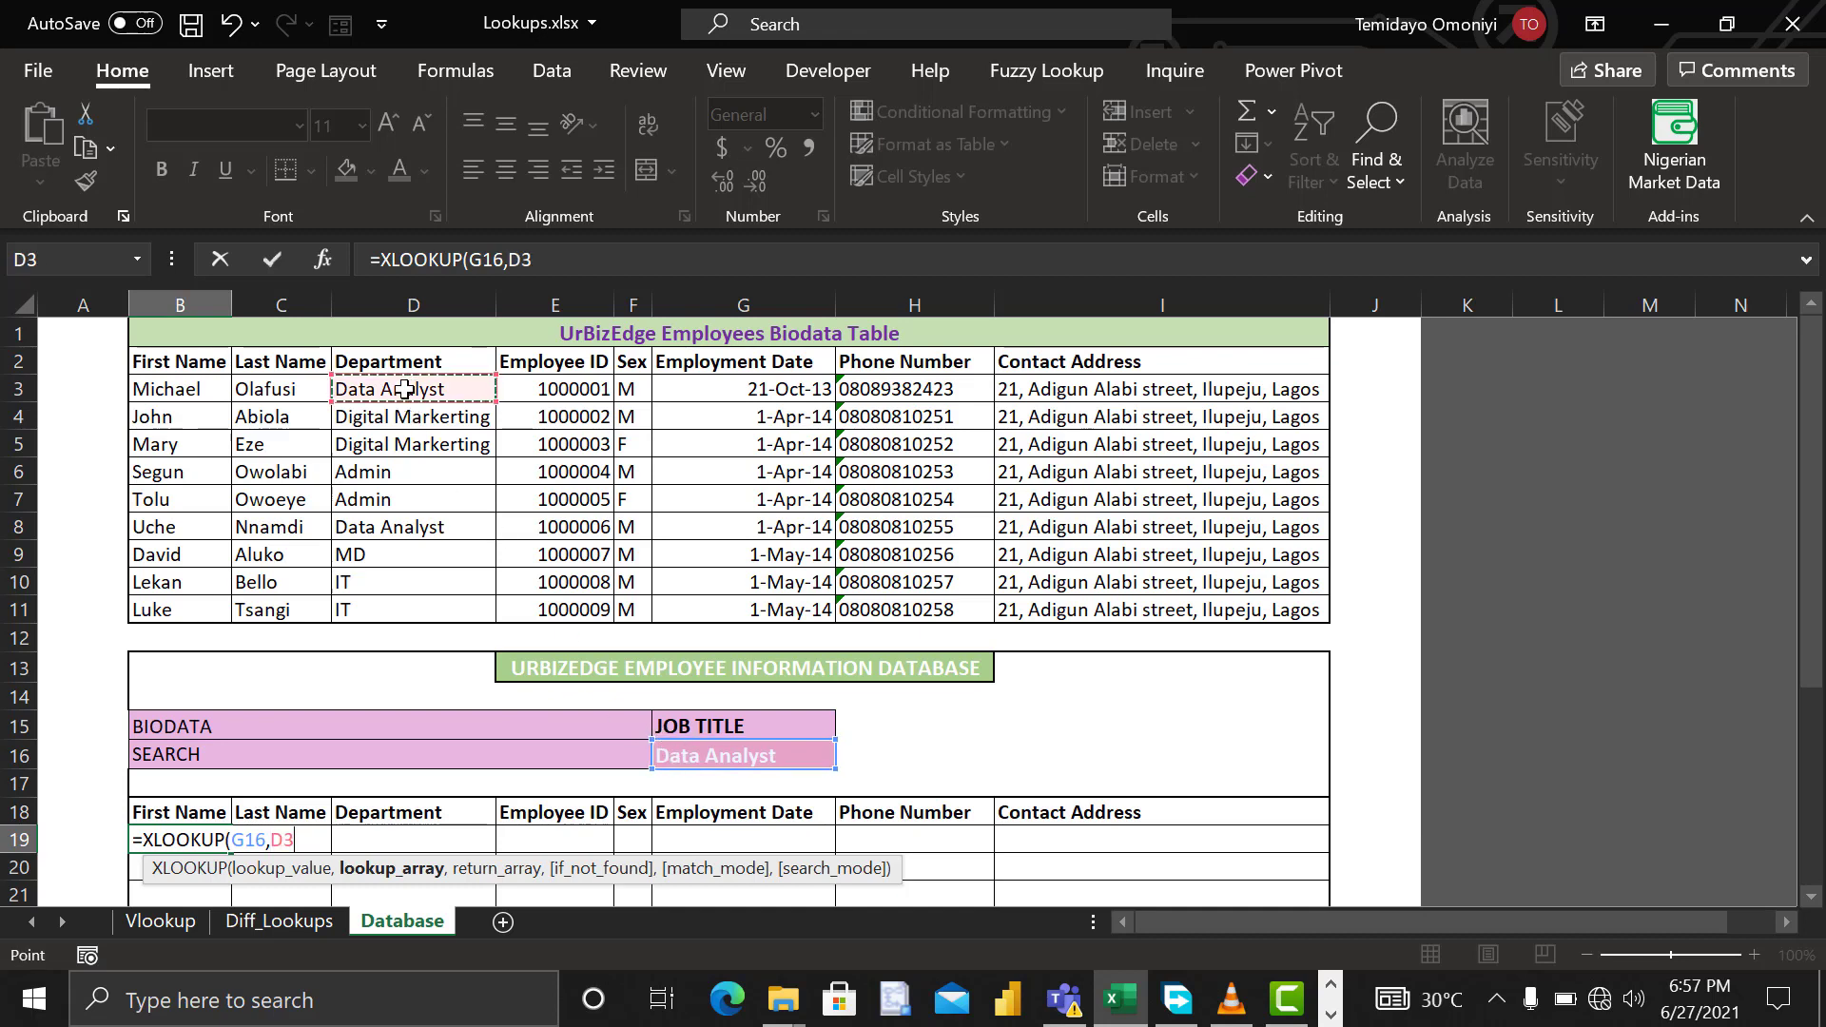
key("ctrl+shift+Down")
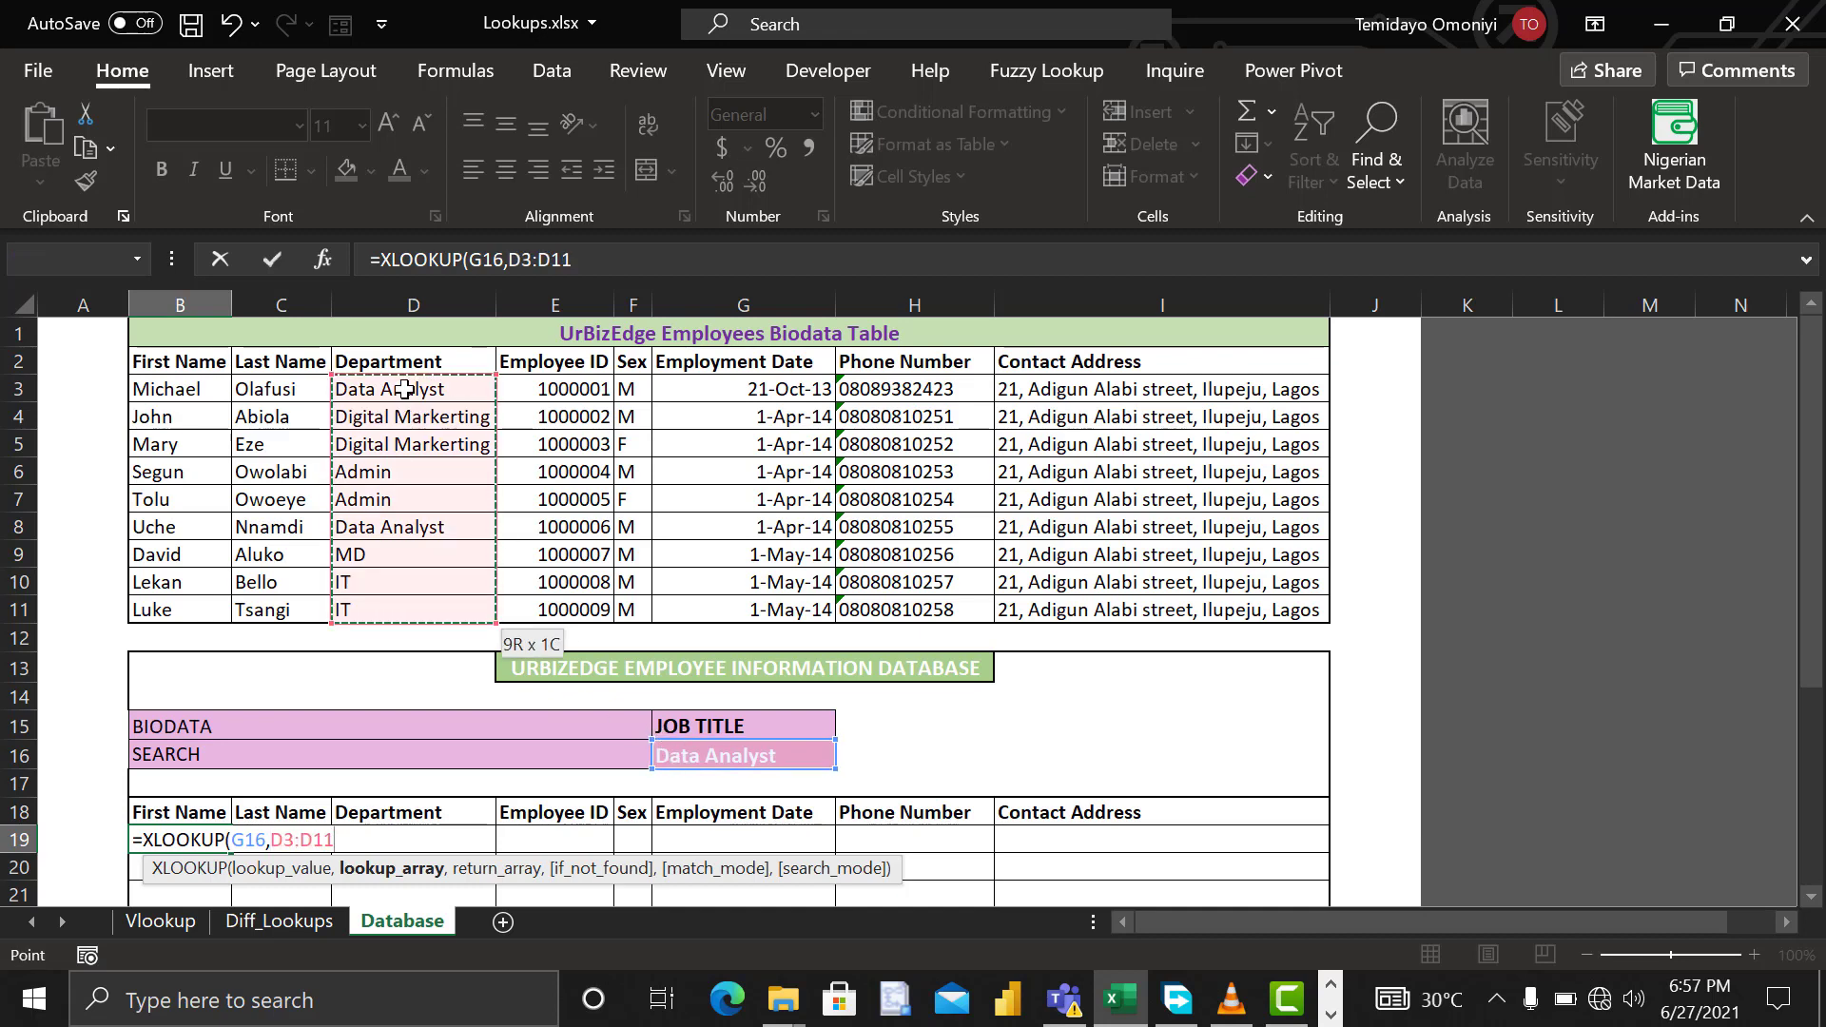
type(",")
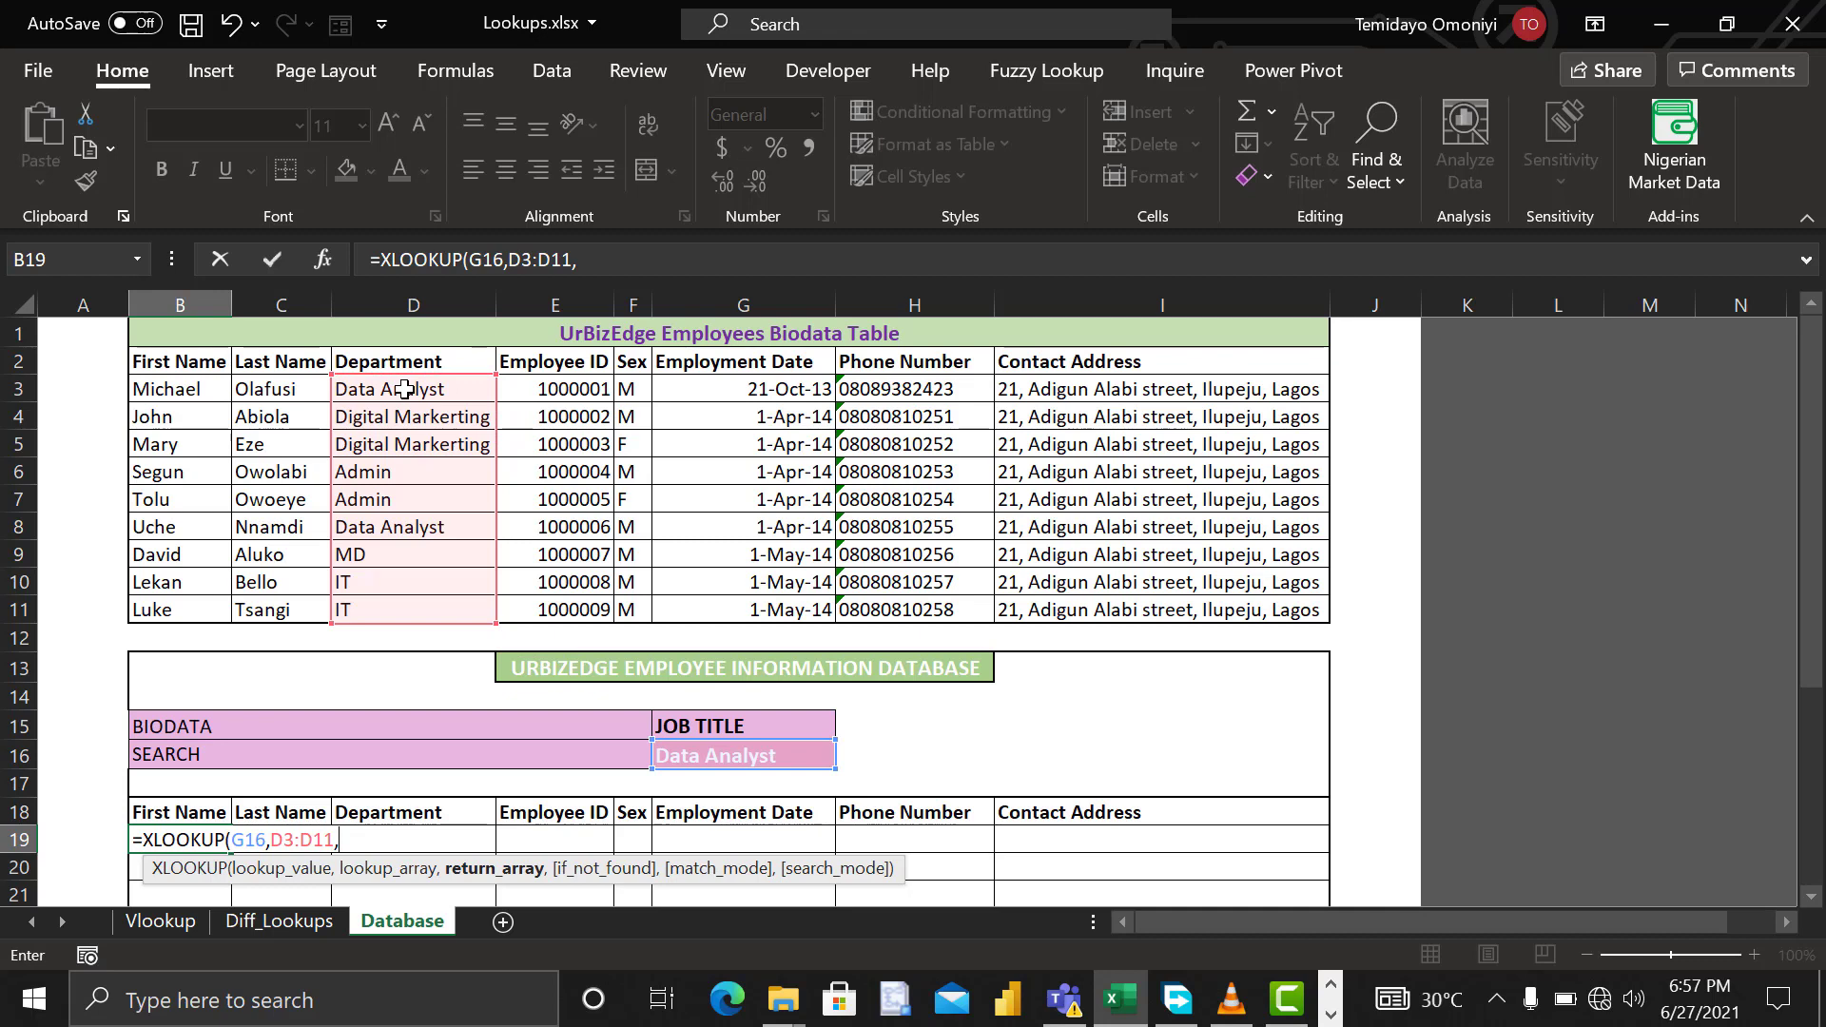
Step: Complete the B19 XLOOKUP with return array B3:B11 and "Not Found" as the if_not_found argument, and check its formula against the G16 job title
left_click(181, 392)
key("ctrl+shift+Down")
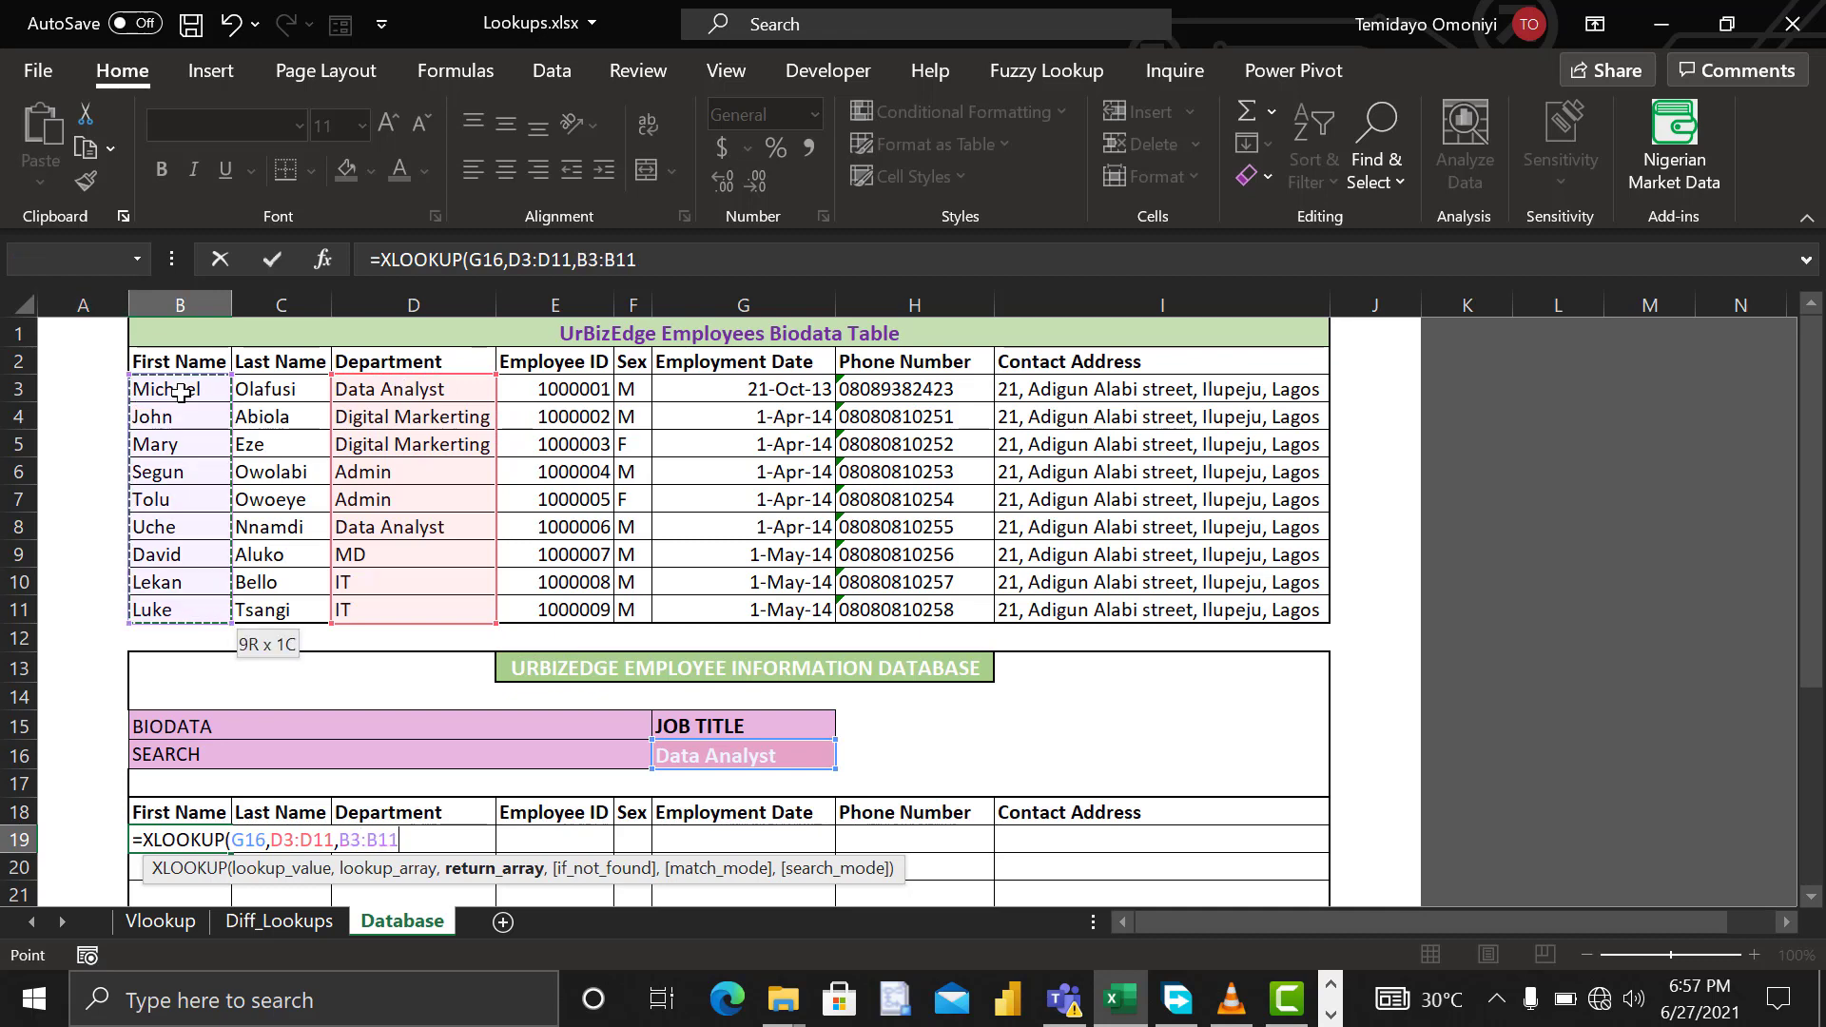
type(",\"No")
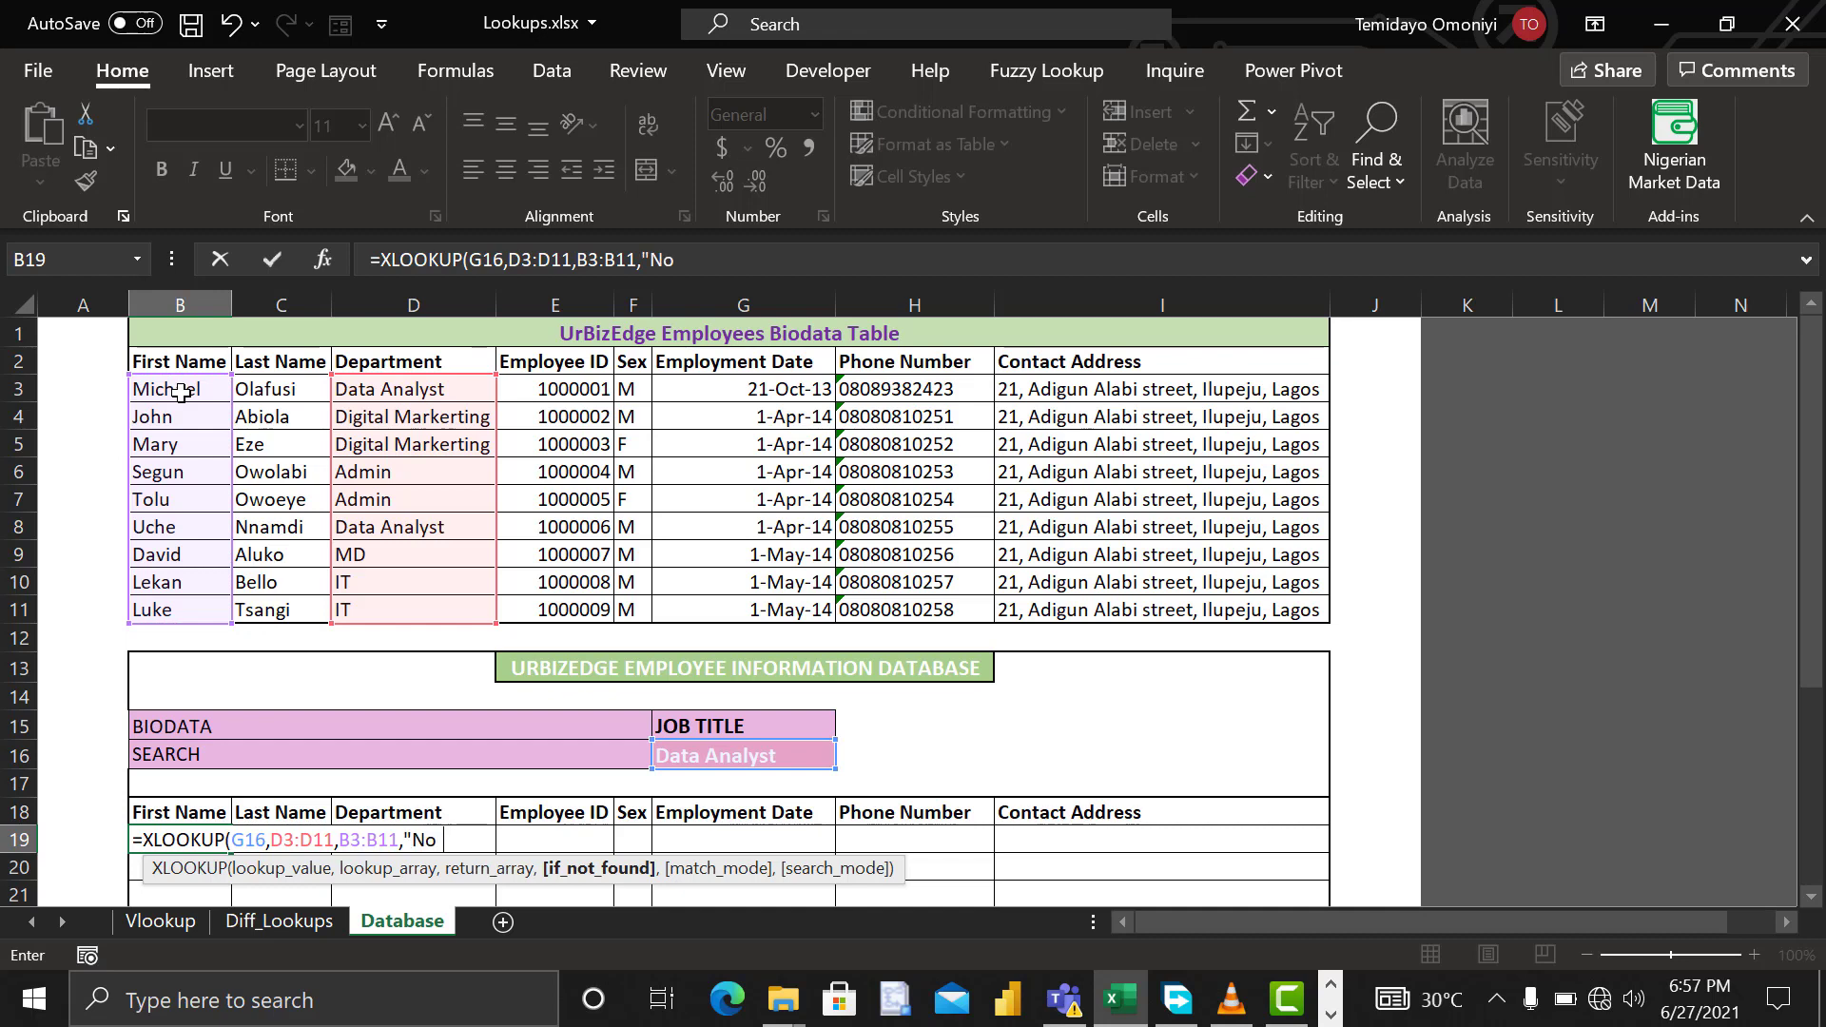
type("t Found\")")
key("Return")
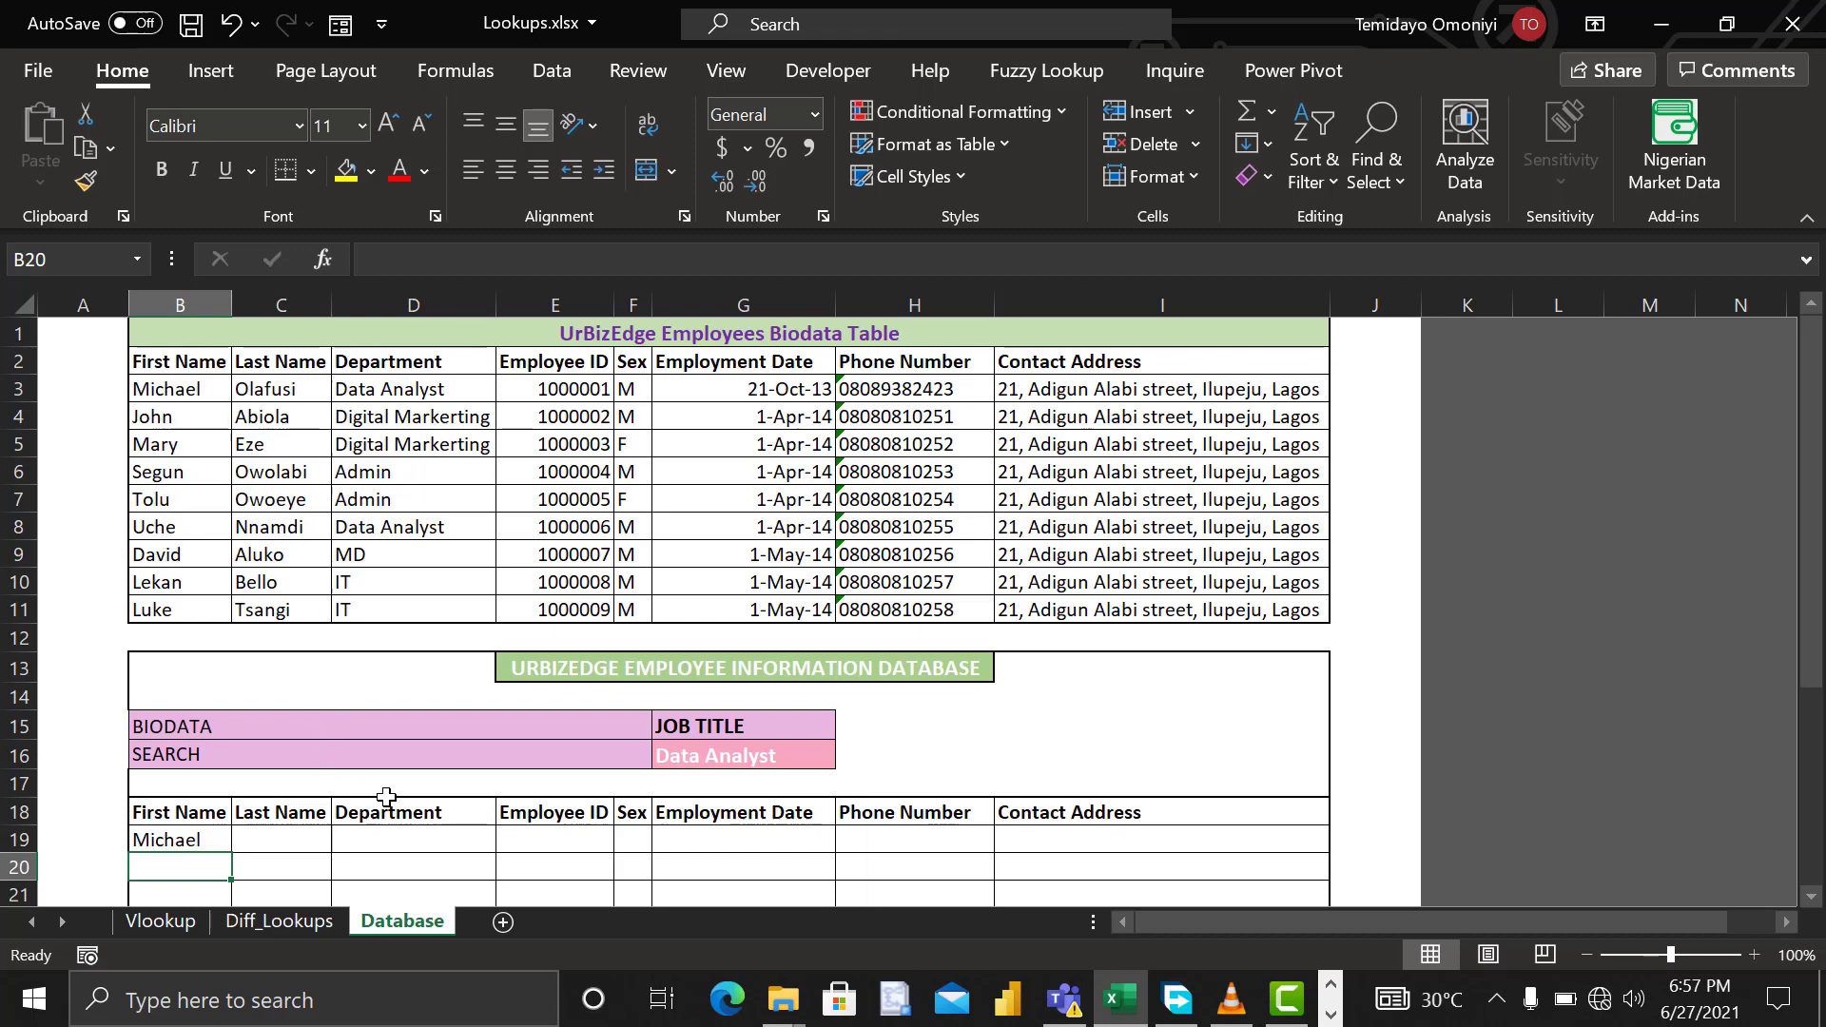
left_click(197, 834)
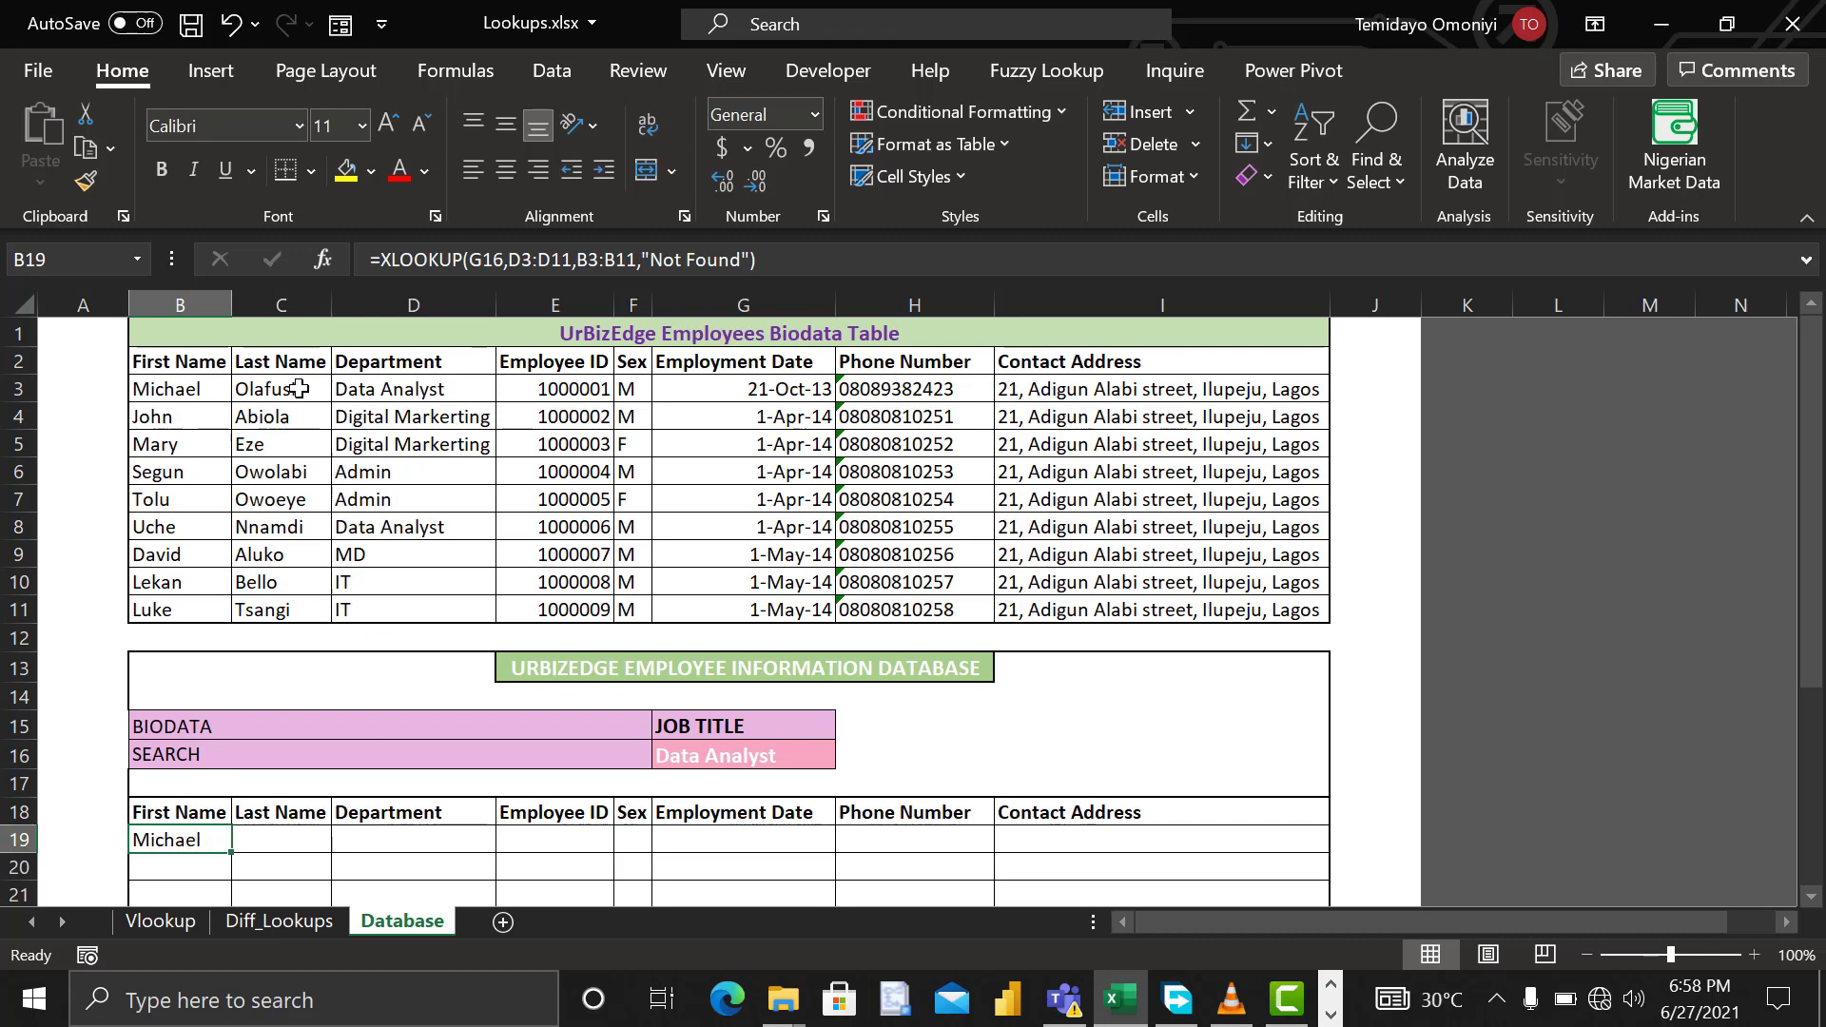
left_click(706, 758)
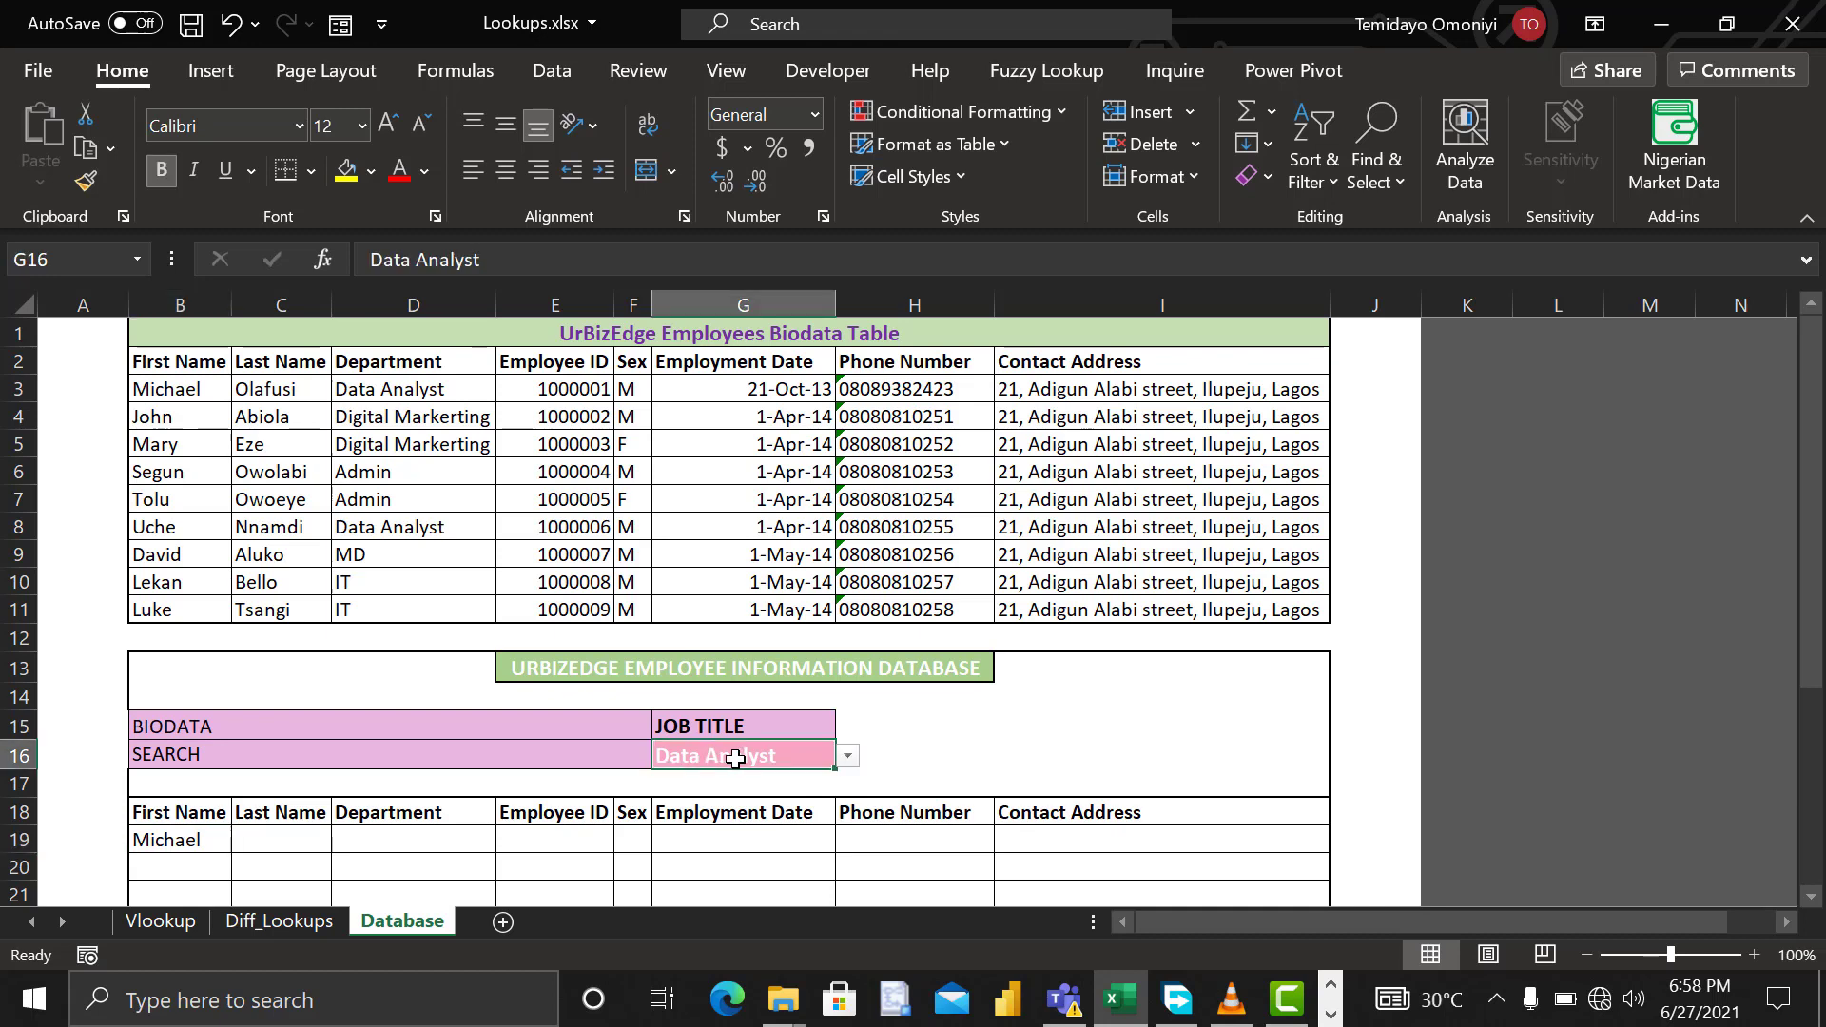
Step: Set the G16 job title to Digital Markerting to test the XLOOKUP search, and clear the formula from B19
left_click(846, 756)
left_click(763, 799)
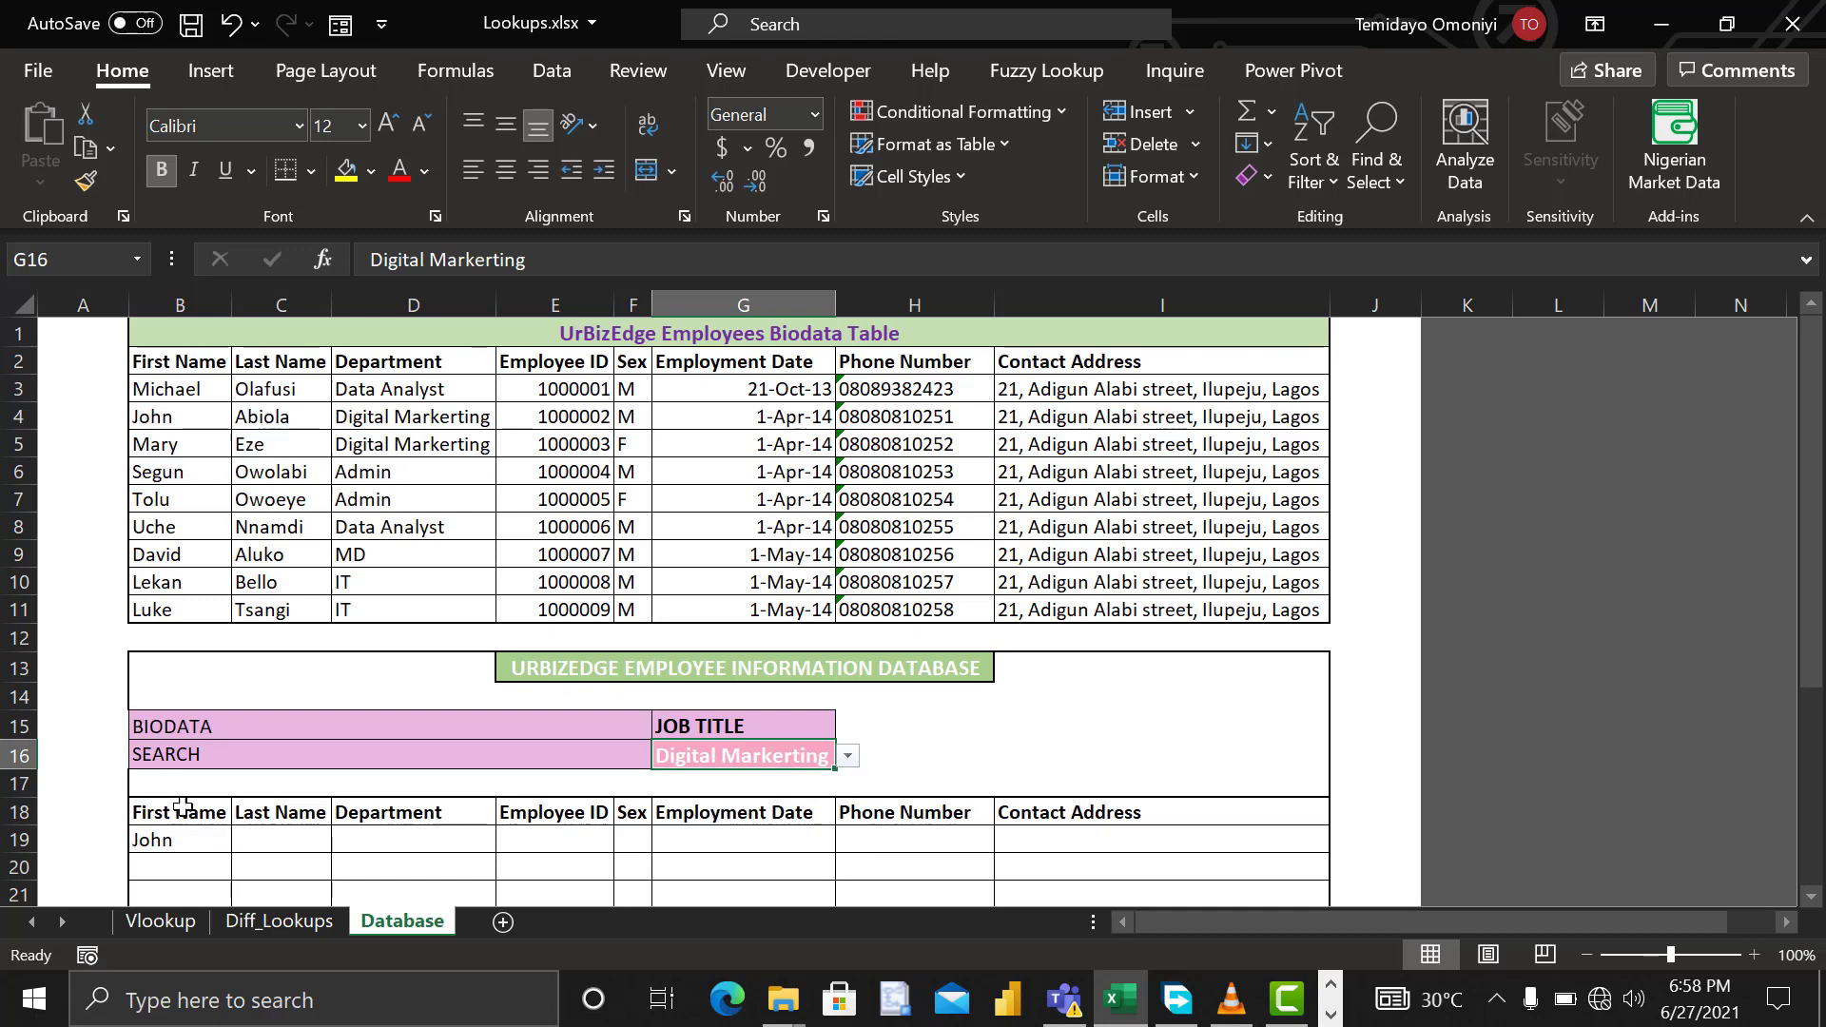
left_click(167, 846)
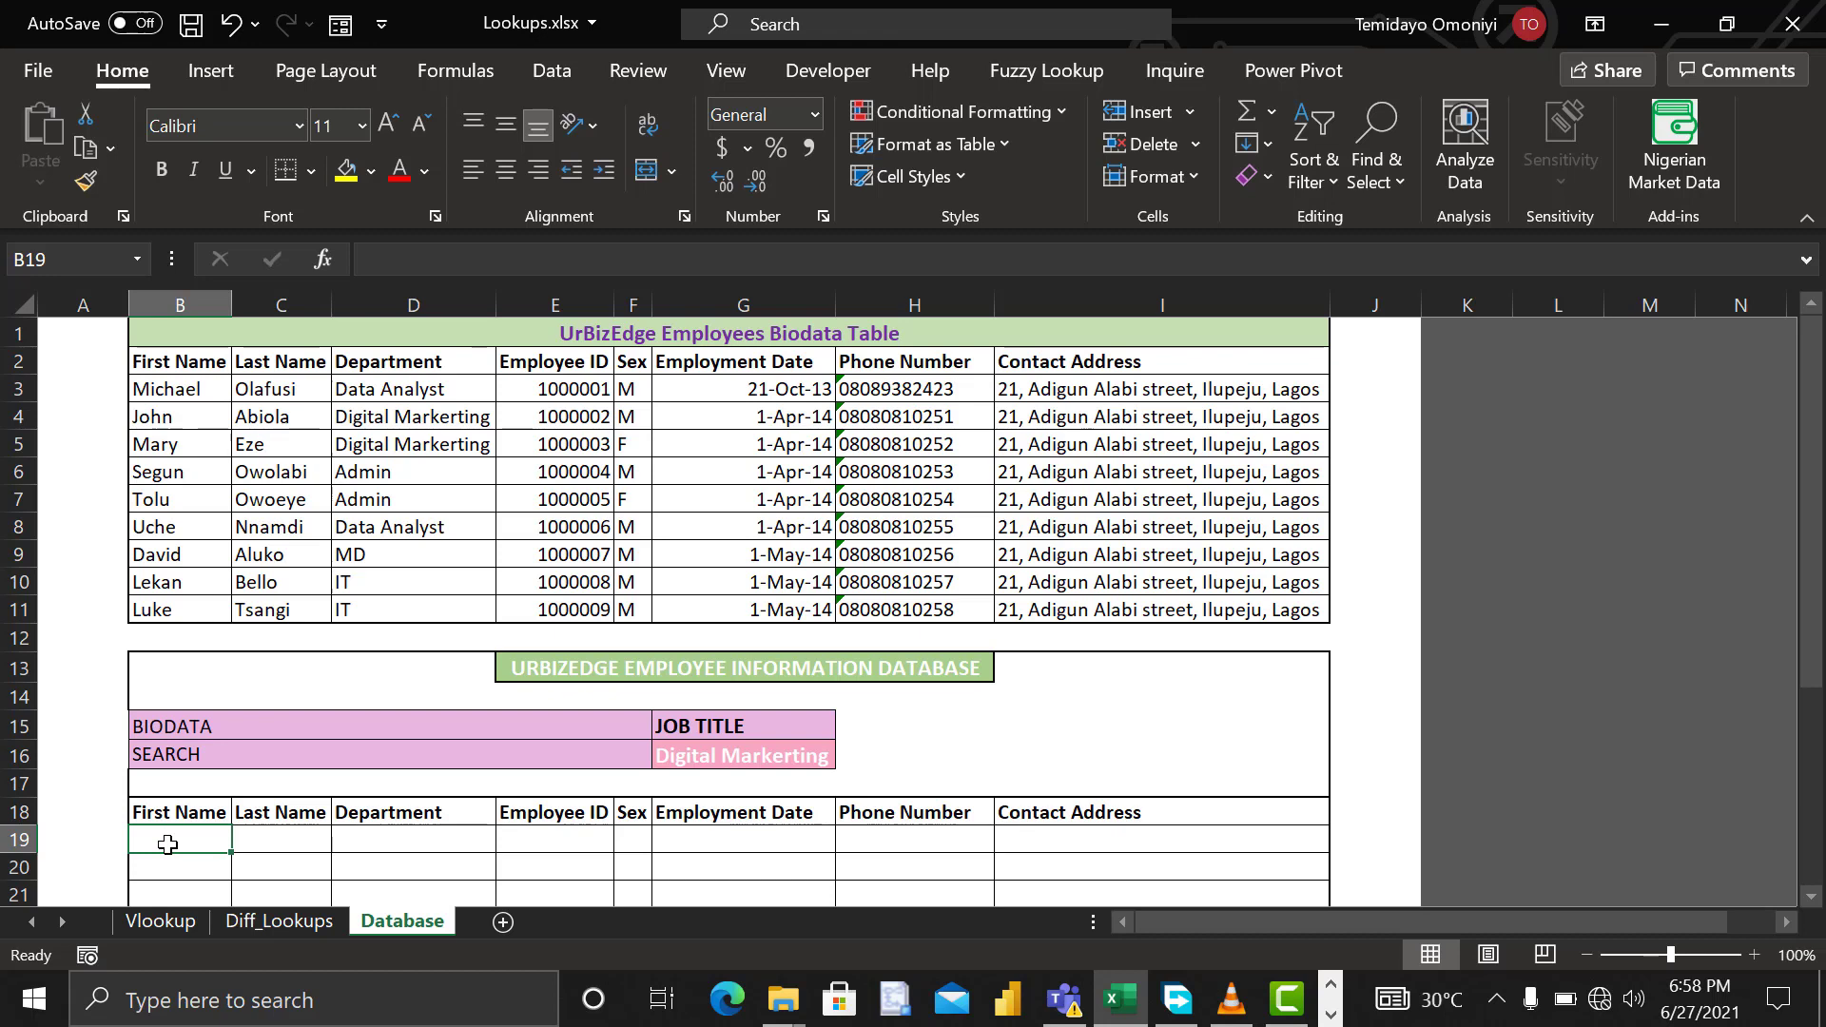
Step: Start a FILTER formula in B19 with the employee records B3:I11 as the array
type("=fil")
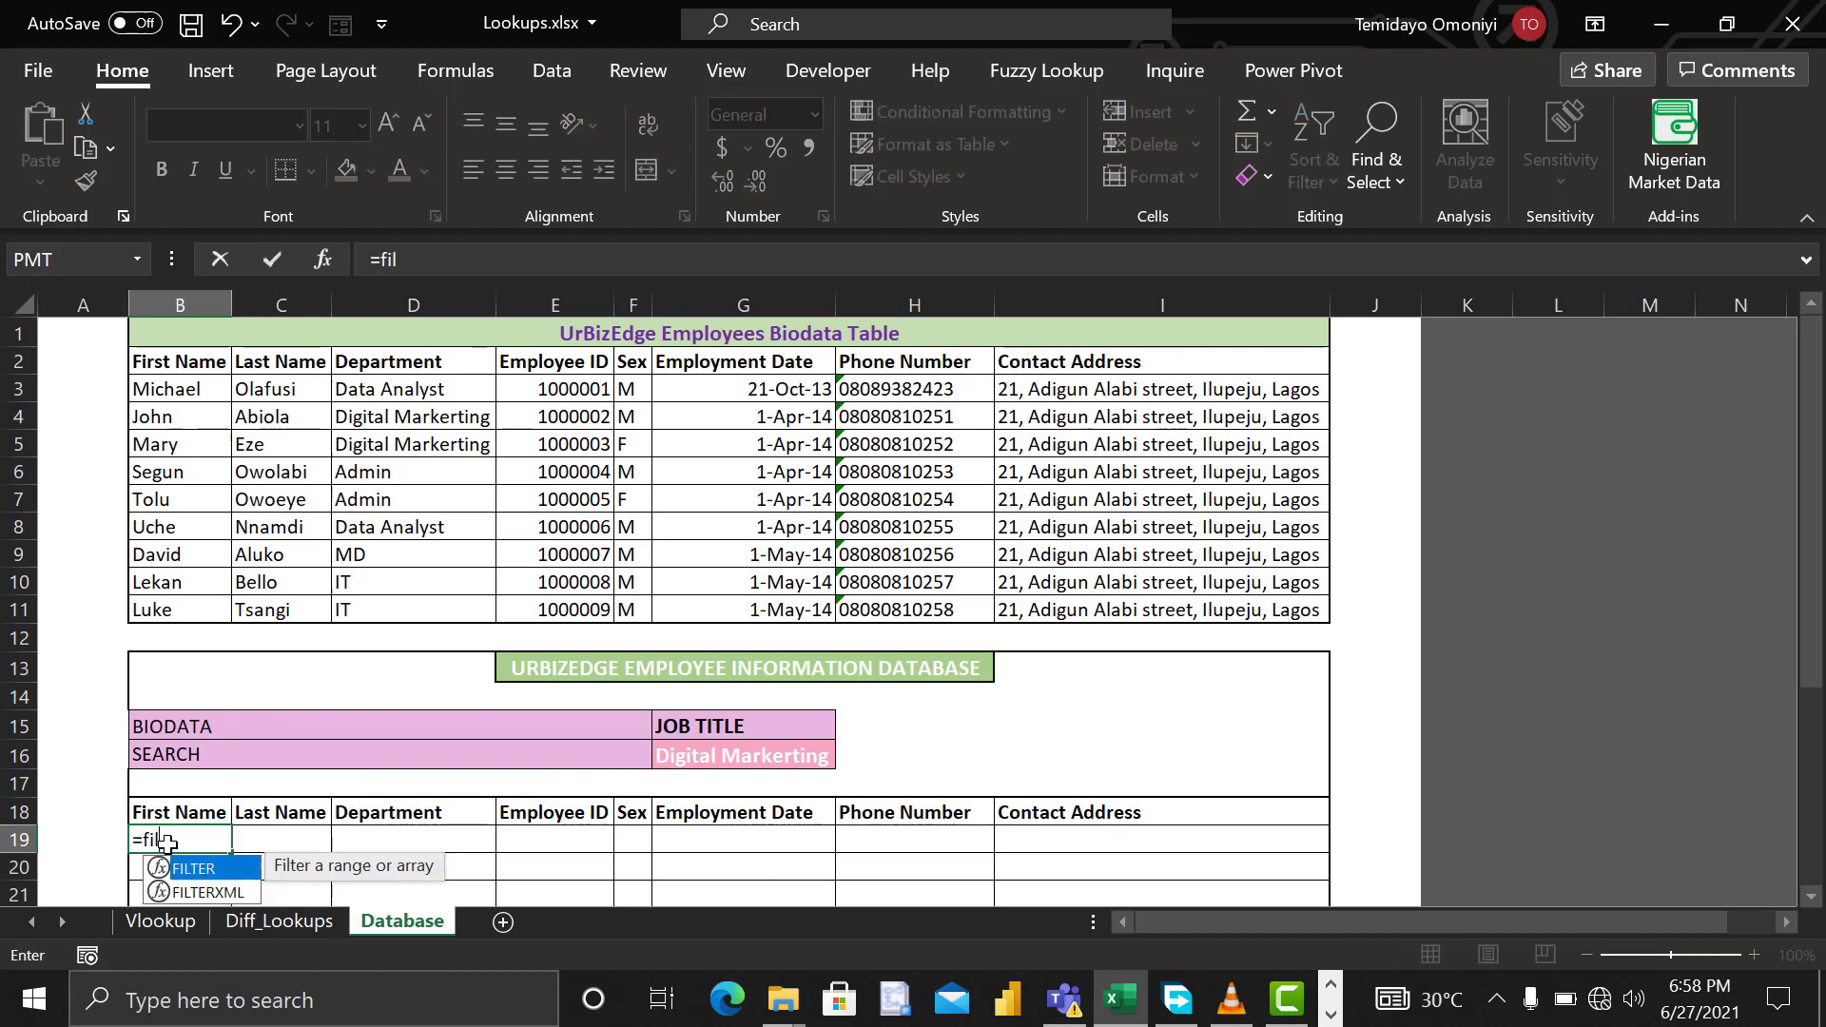
key("Tab")
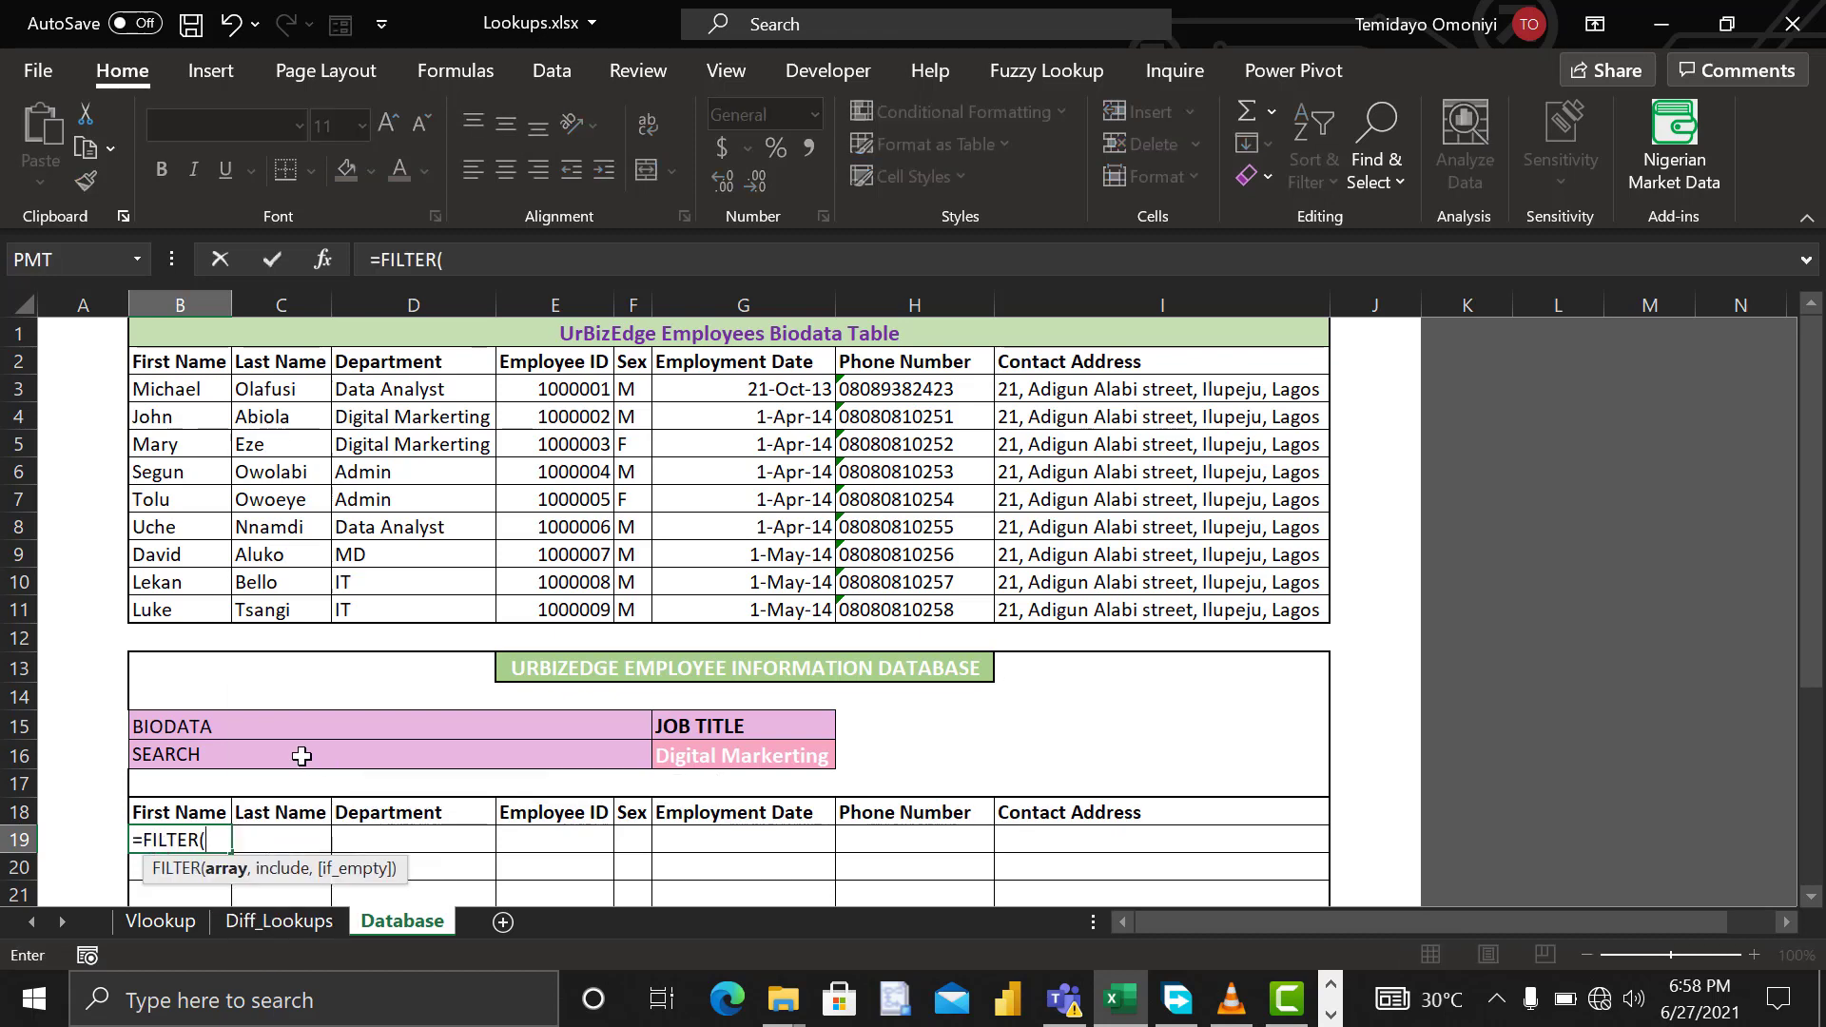
left_click(155, 384)
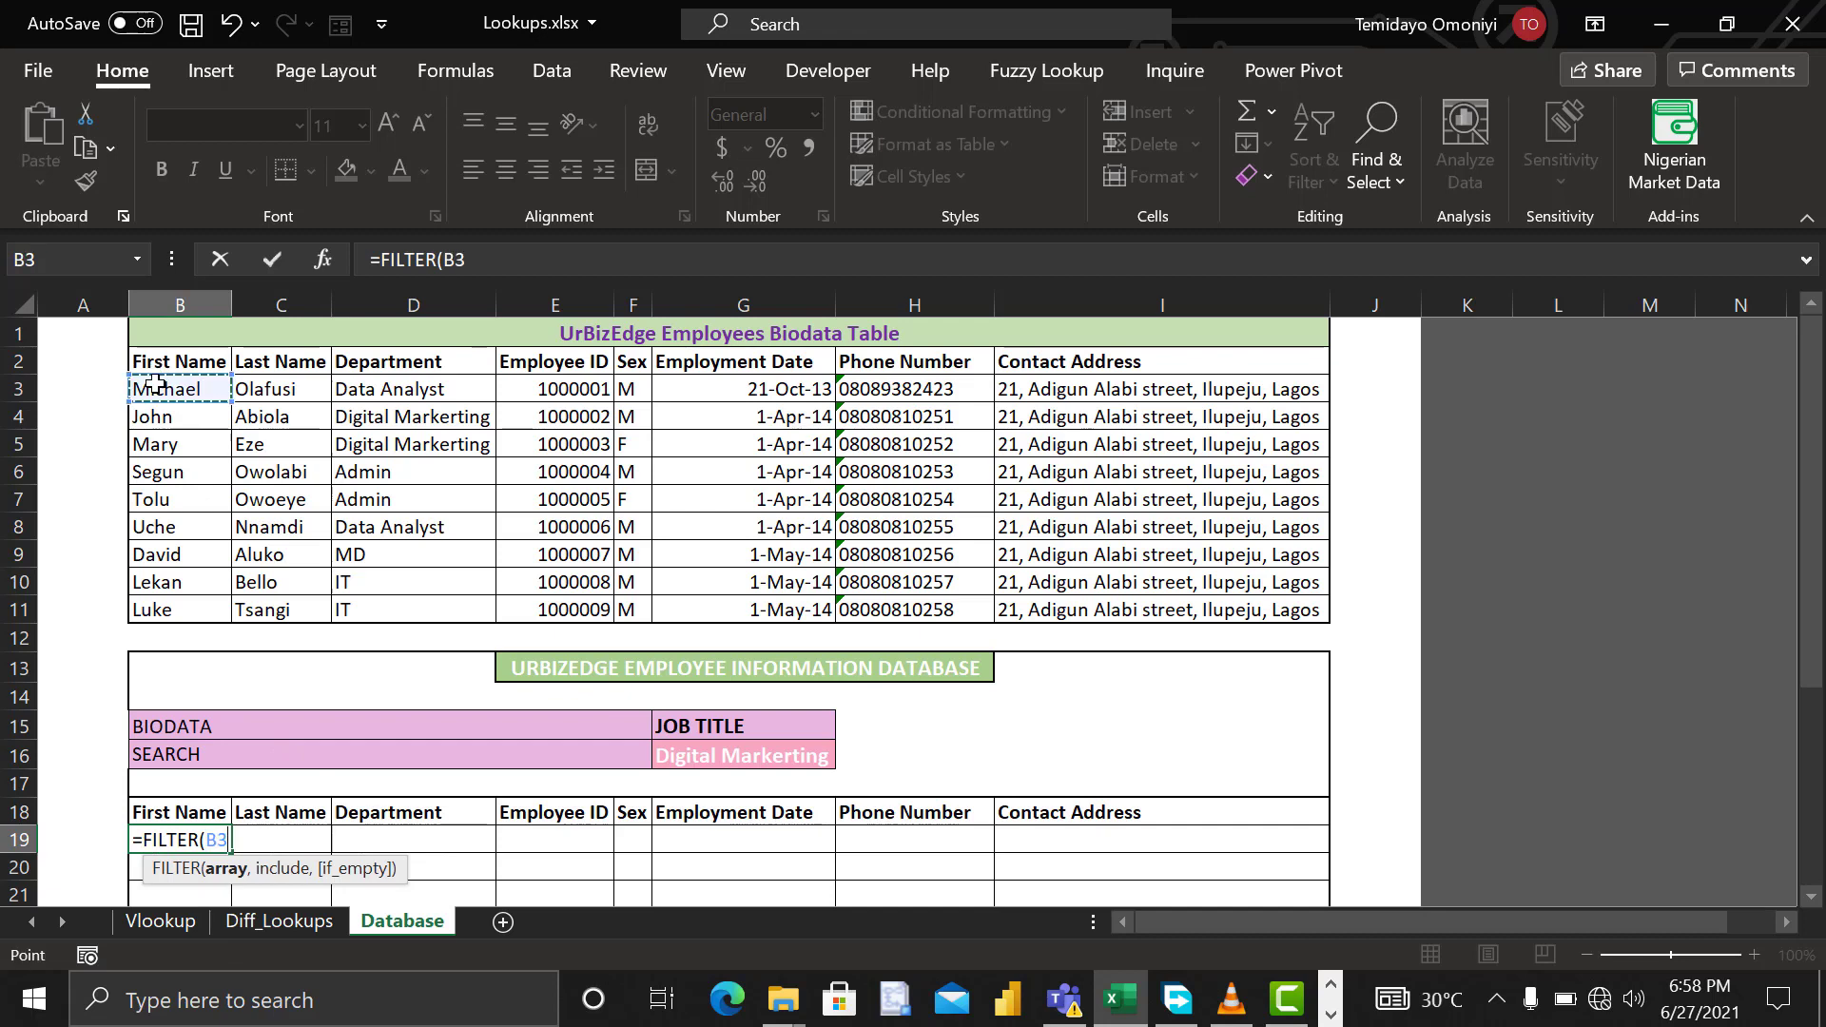
key("ctrl+shift+Right")
key("ctrl+shift+Down")
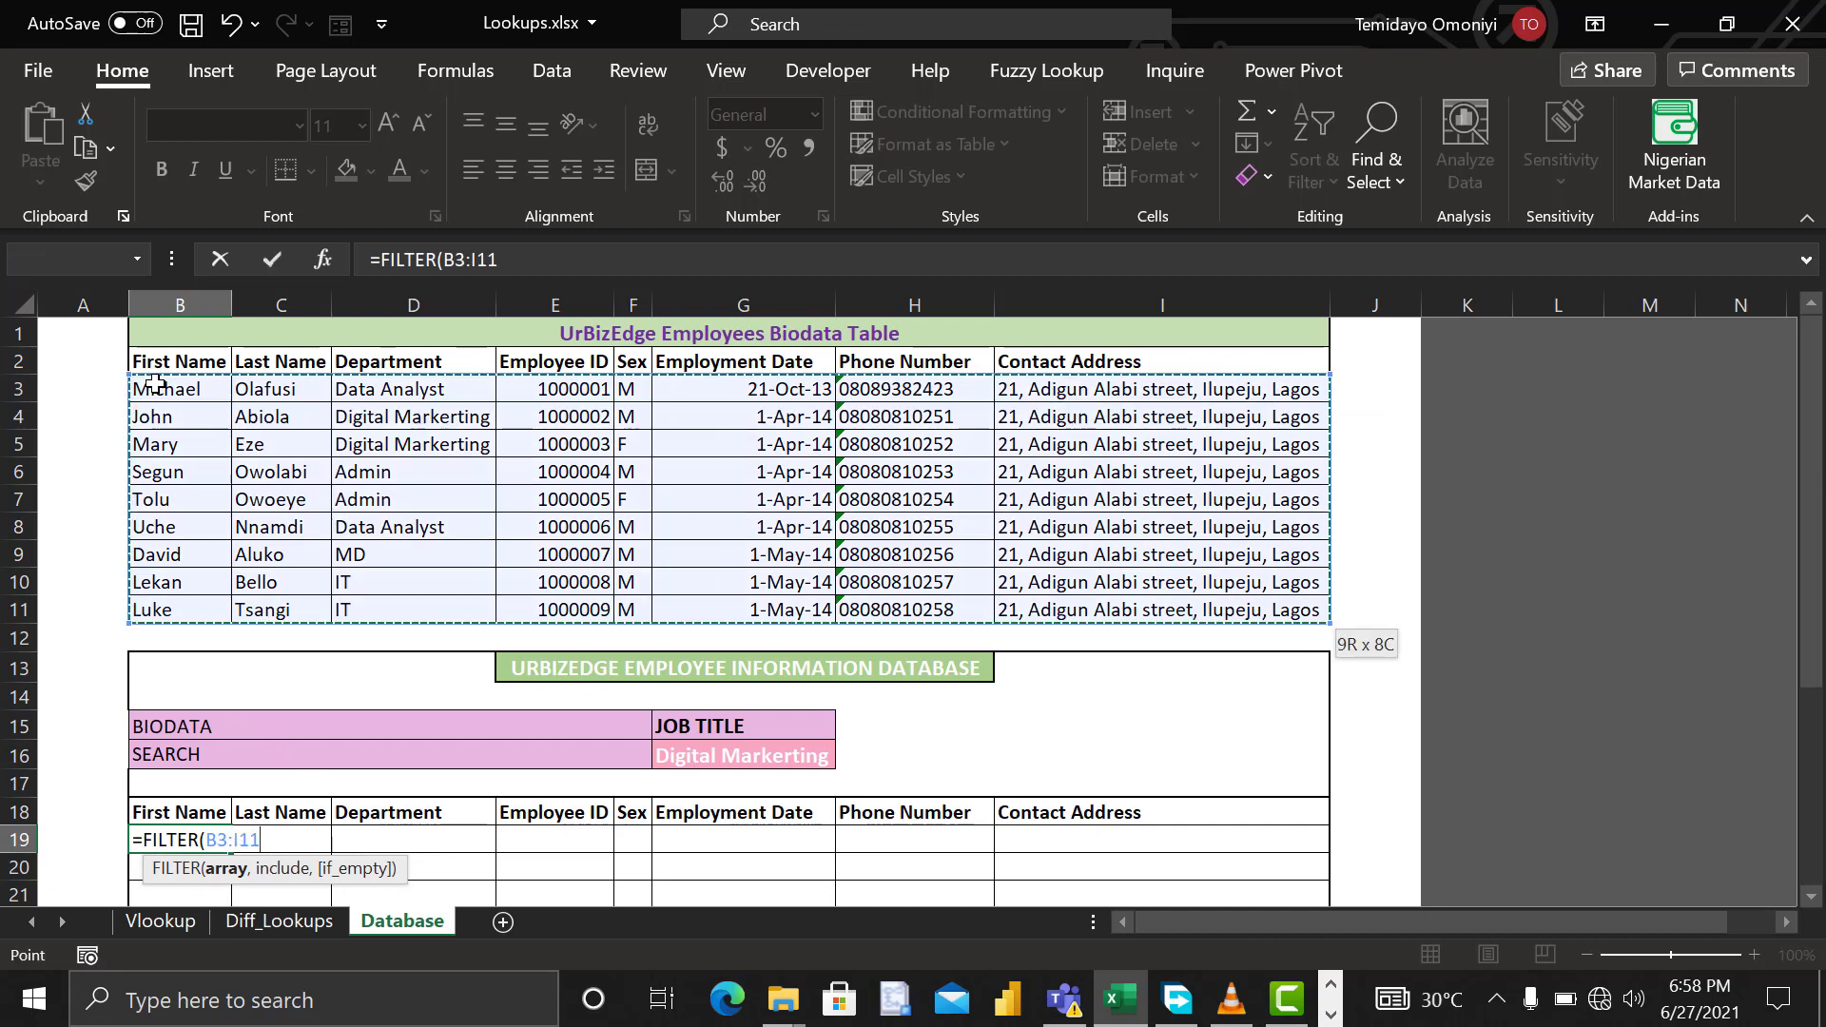
type(",")
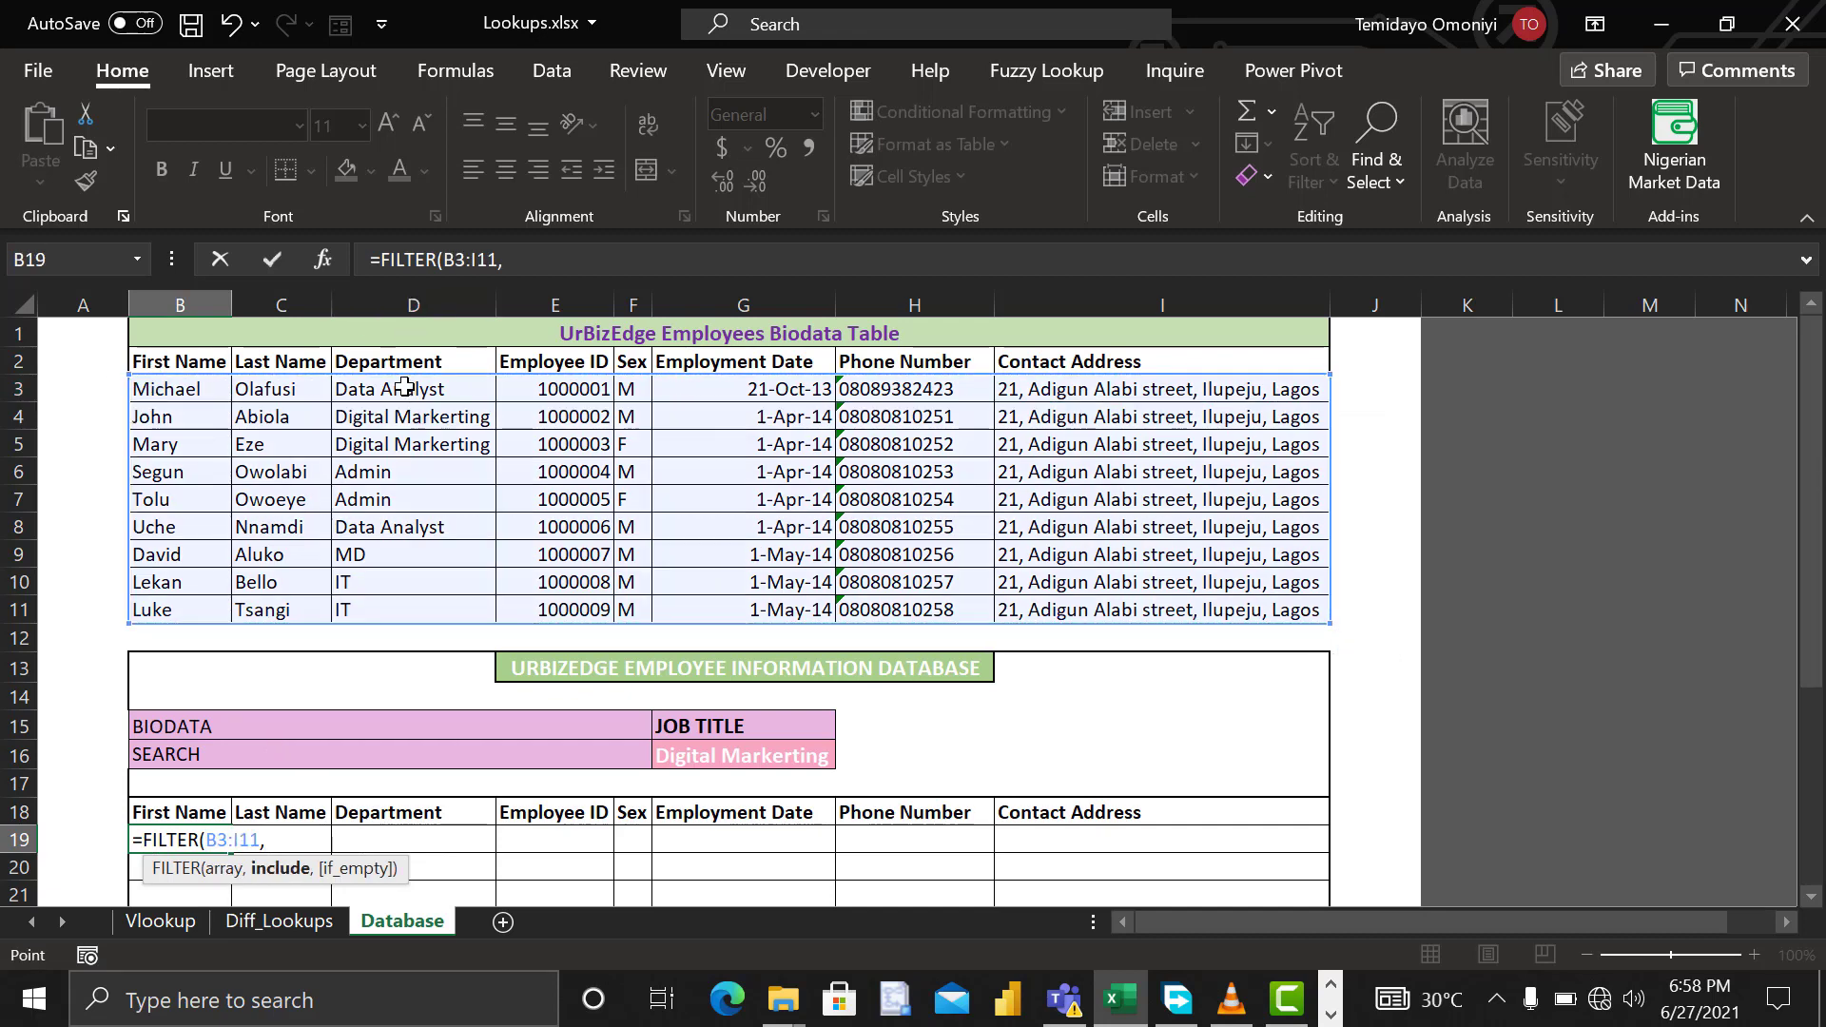
Step: Complete the B19 FILTER formula with D3:D11=G16 as the include condition and "Not Found" as the if_empty argument
left_click(405, 386)
key("ctrl+shift+Down")
type("=")
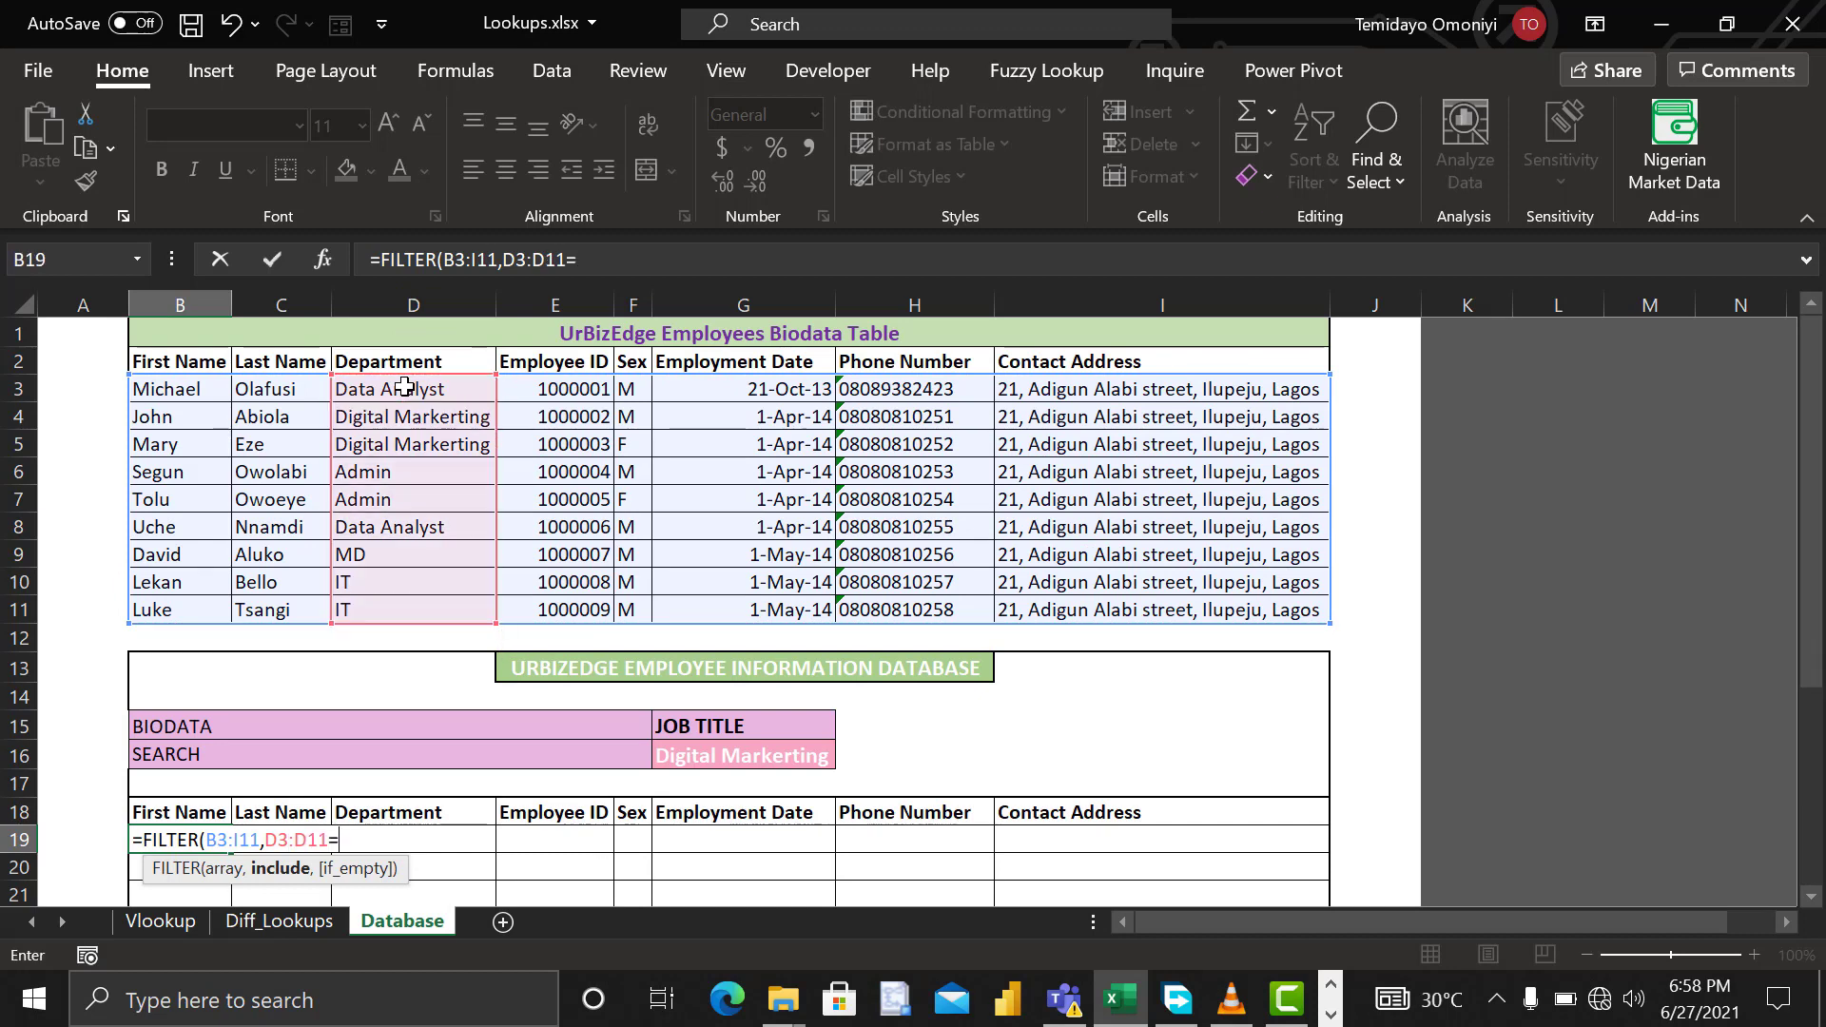
left_click(735, 754)
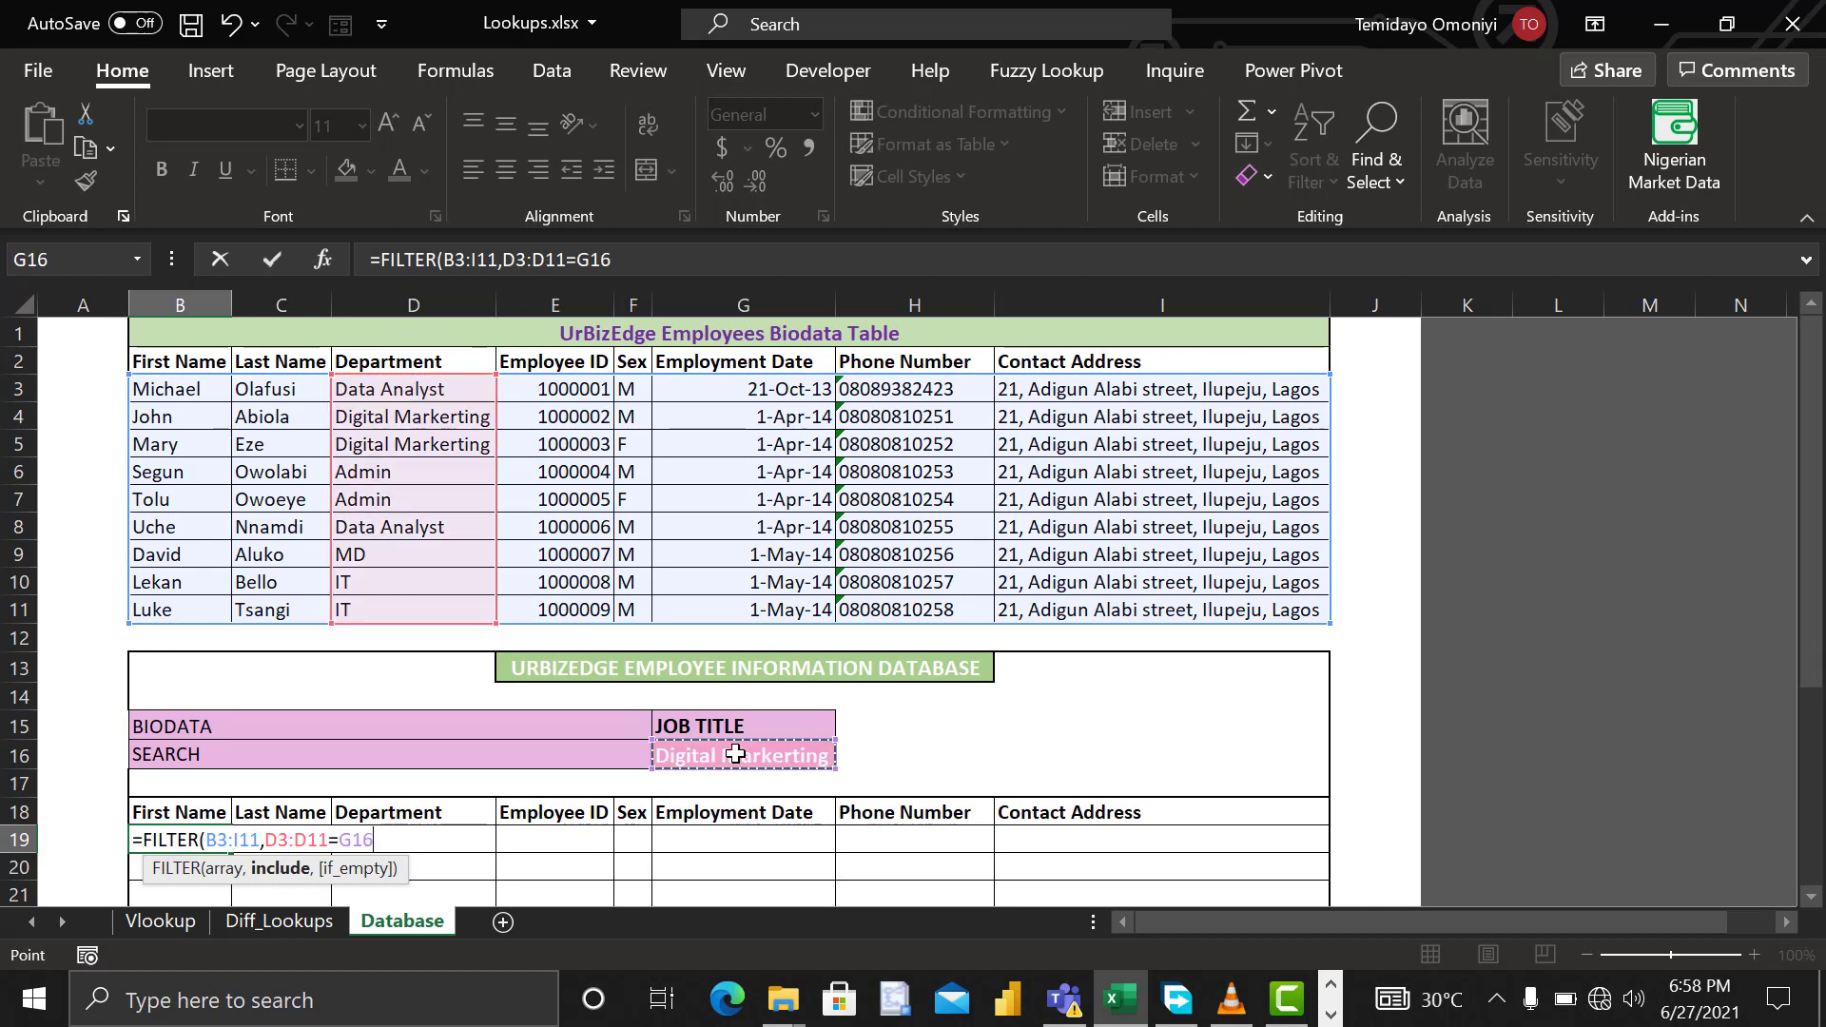
type(",\"Not")
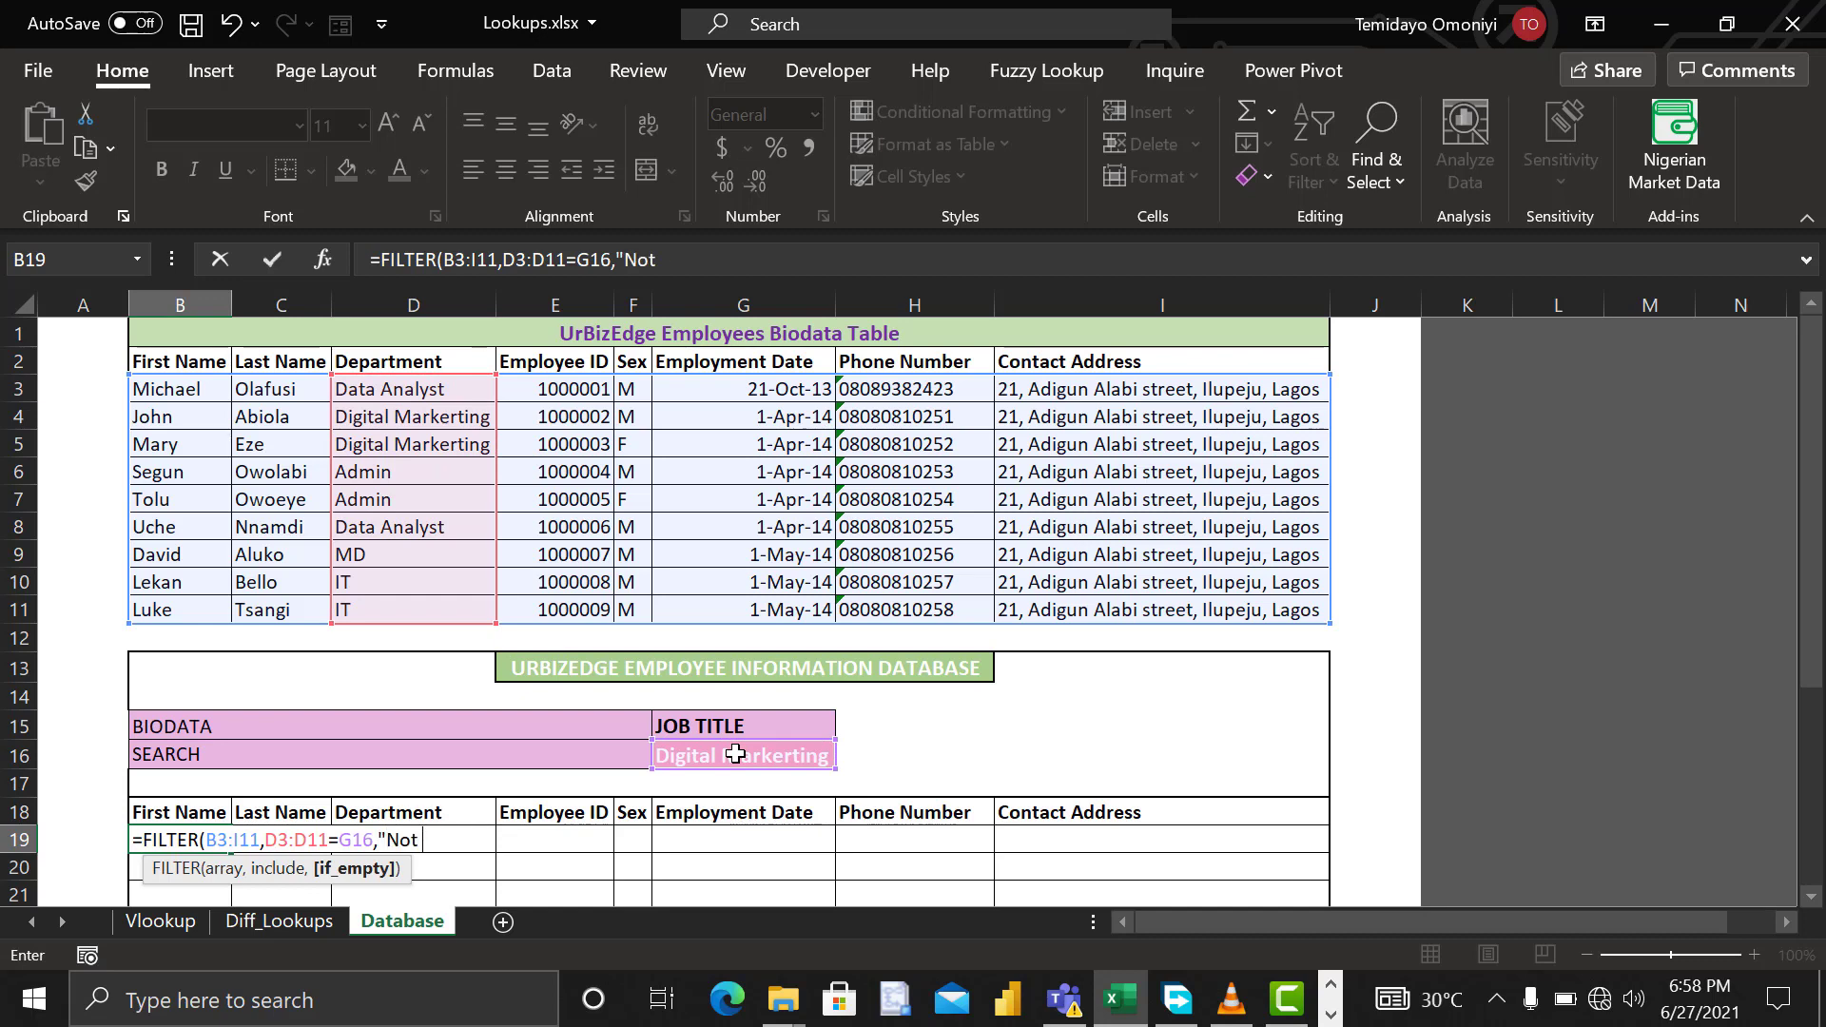
type(" Found\")")
key("Return")
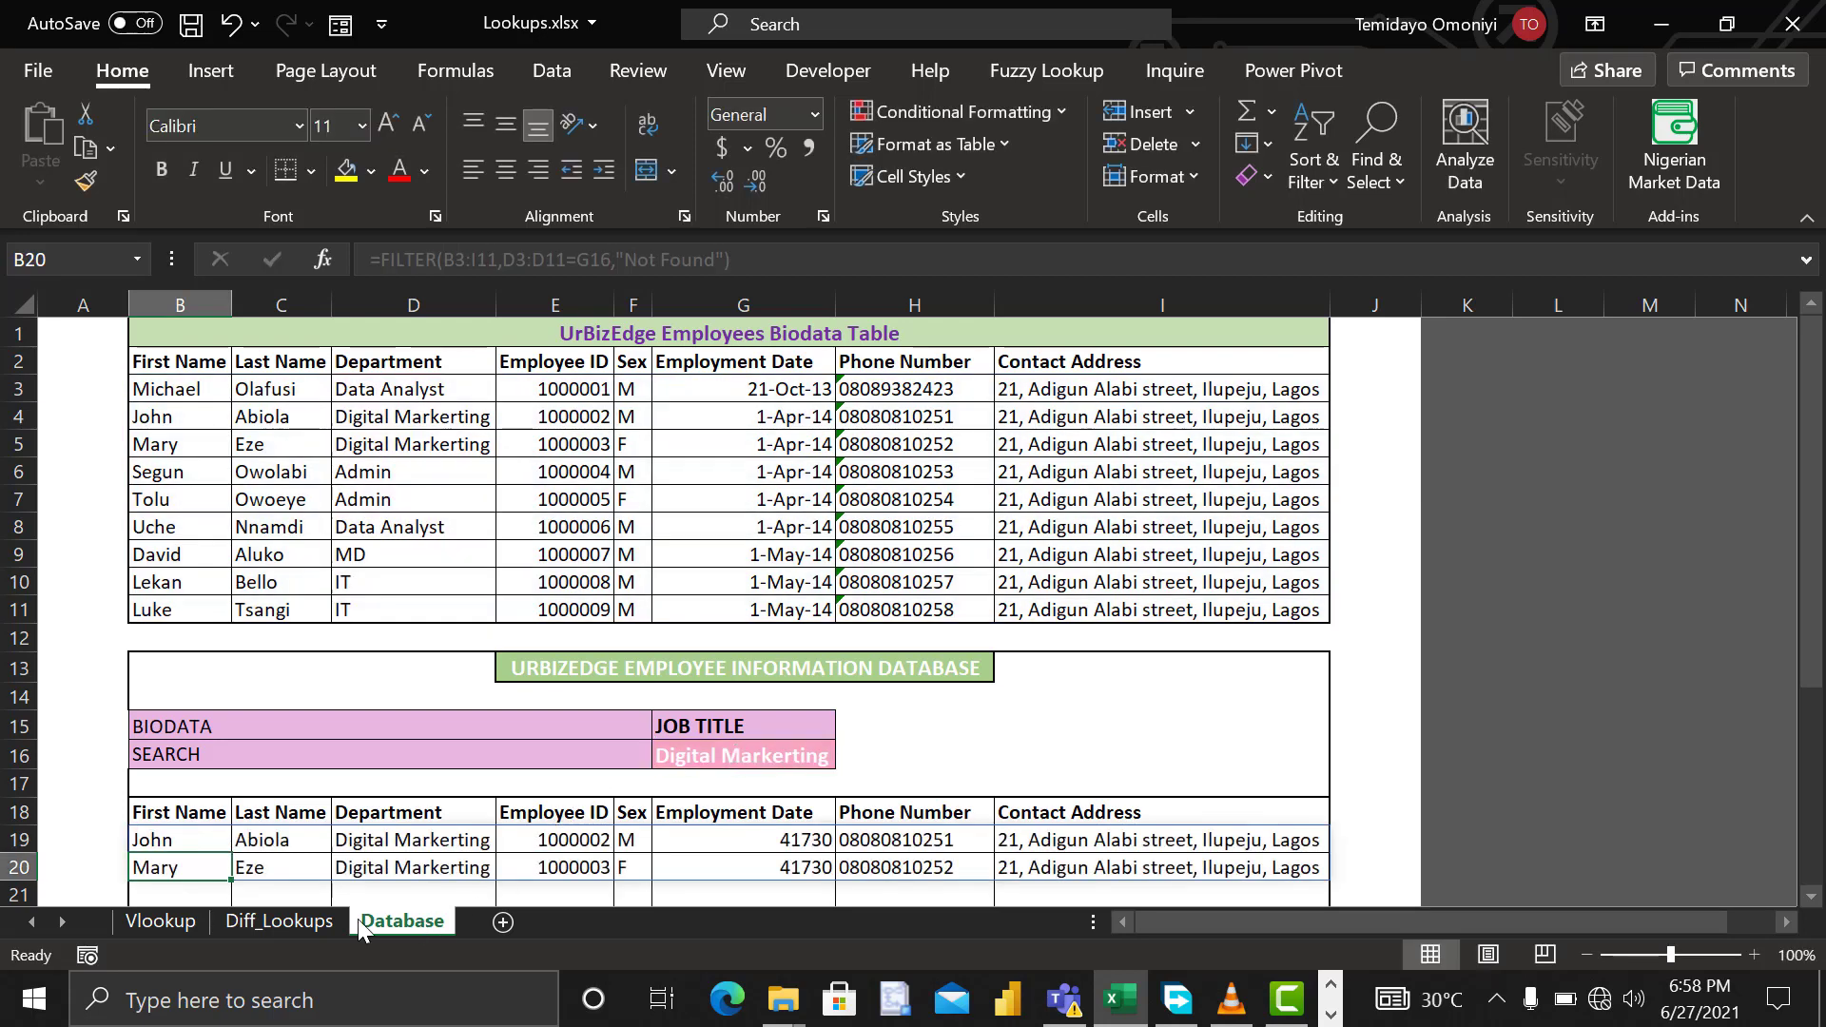
Step: Check the FILTER search results with the G16 job title set to Data Analyst and to MD
left_click(733, 755)
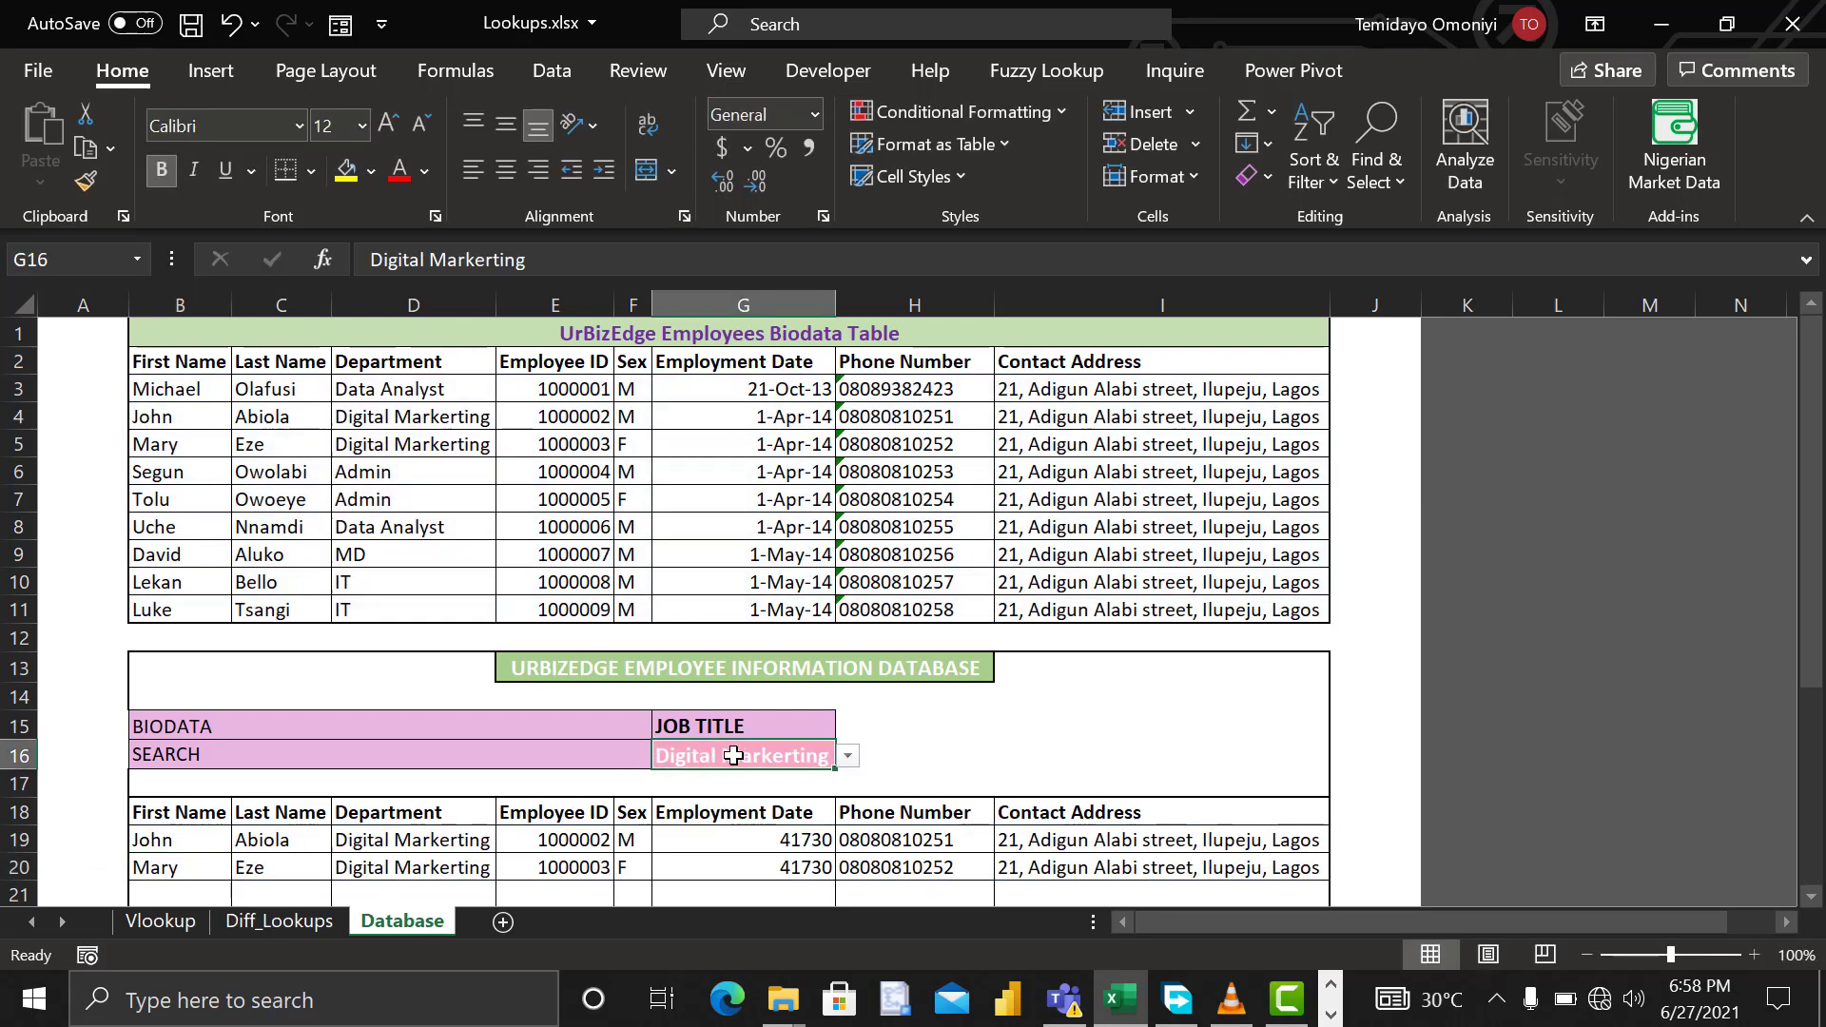
left_click(847, 756)
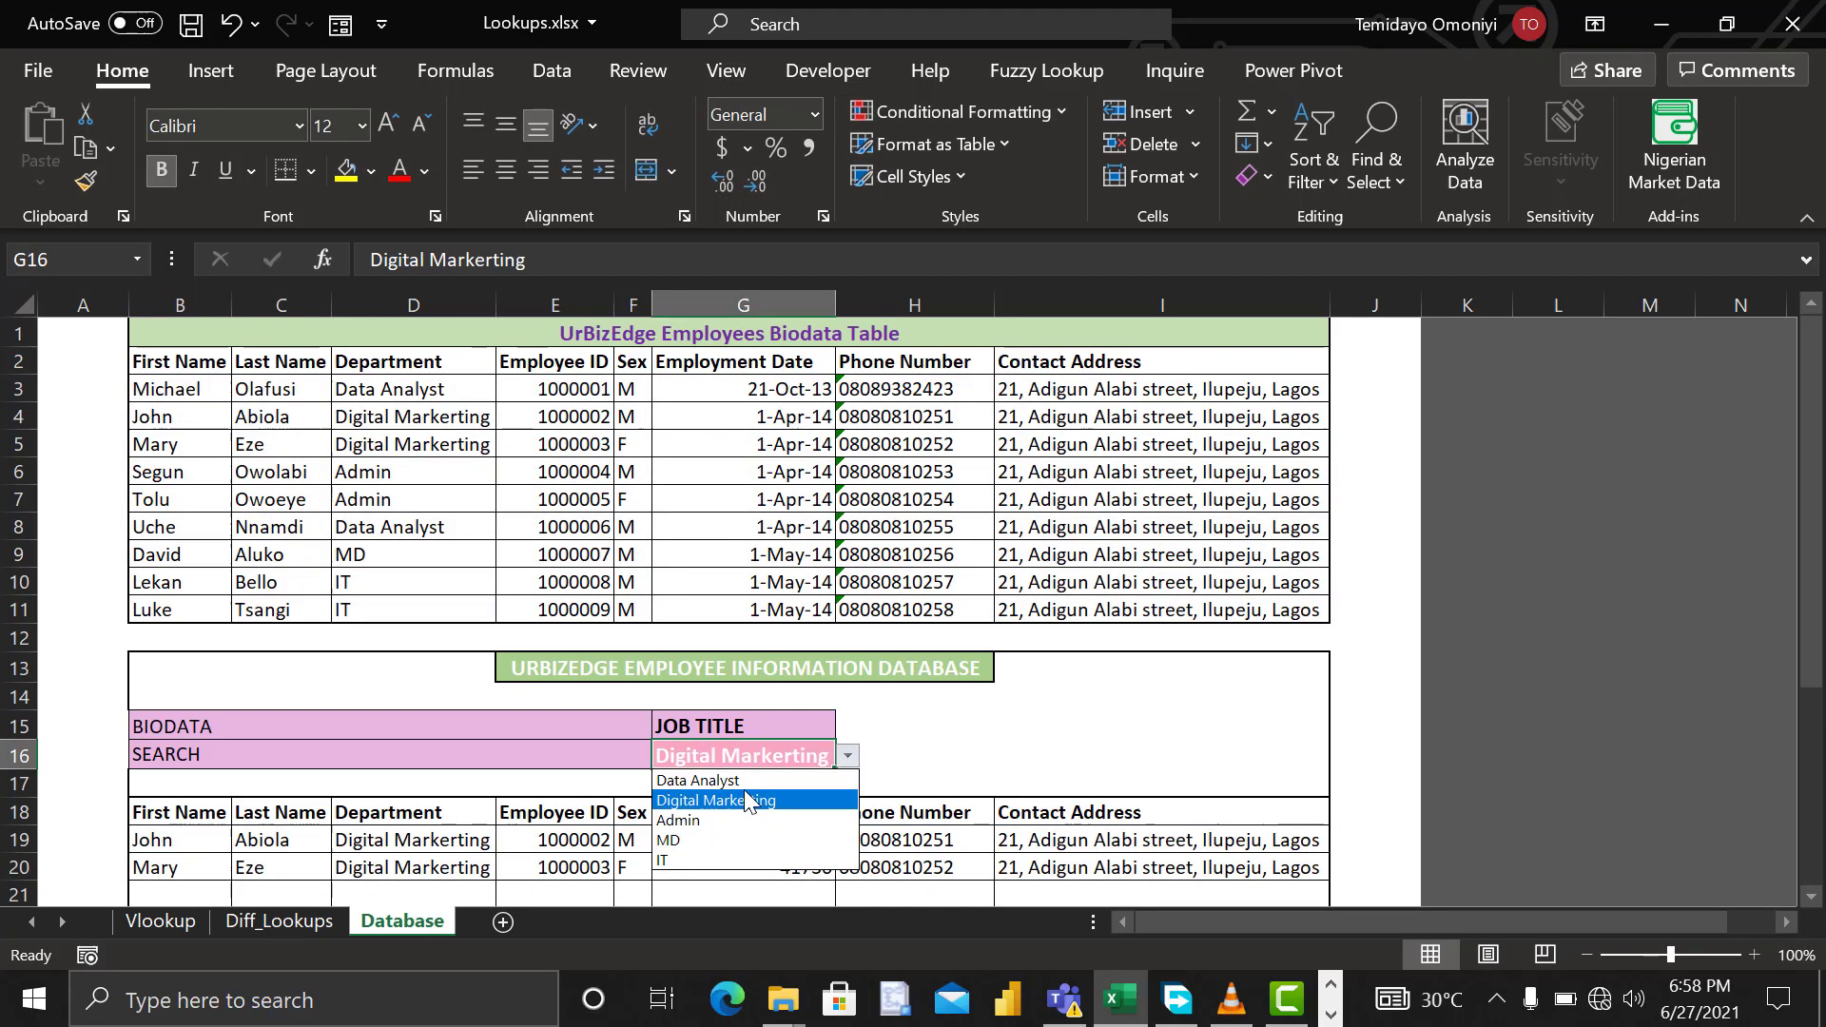
left_click(744, 785)
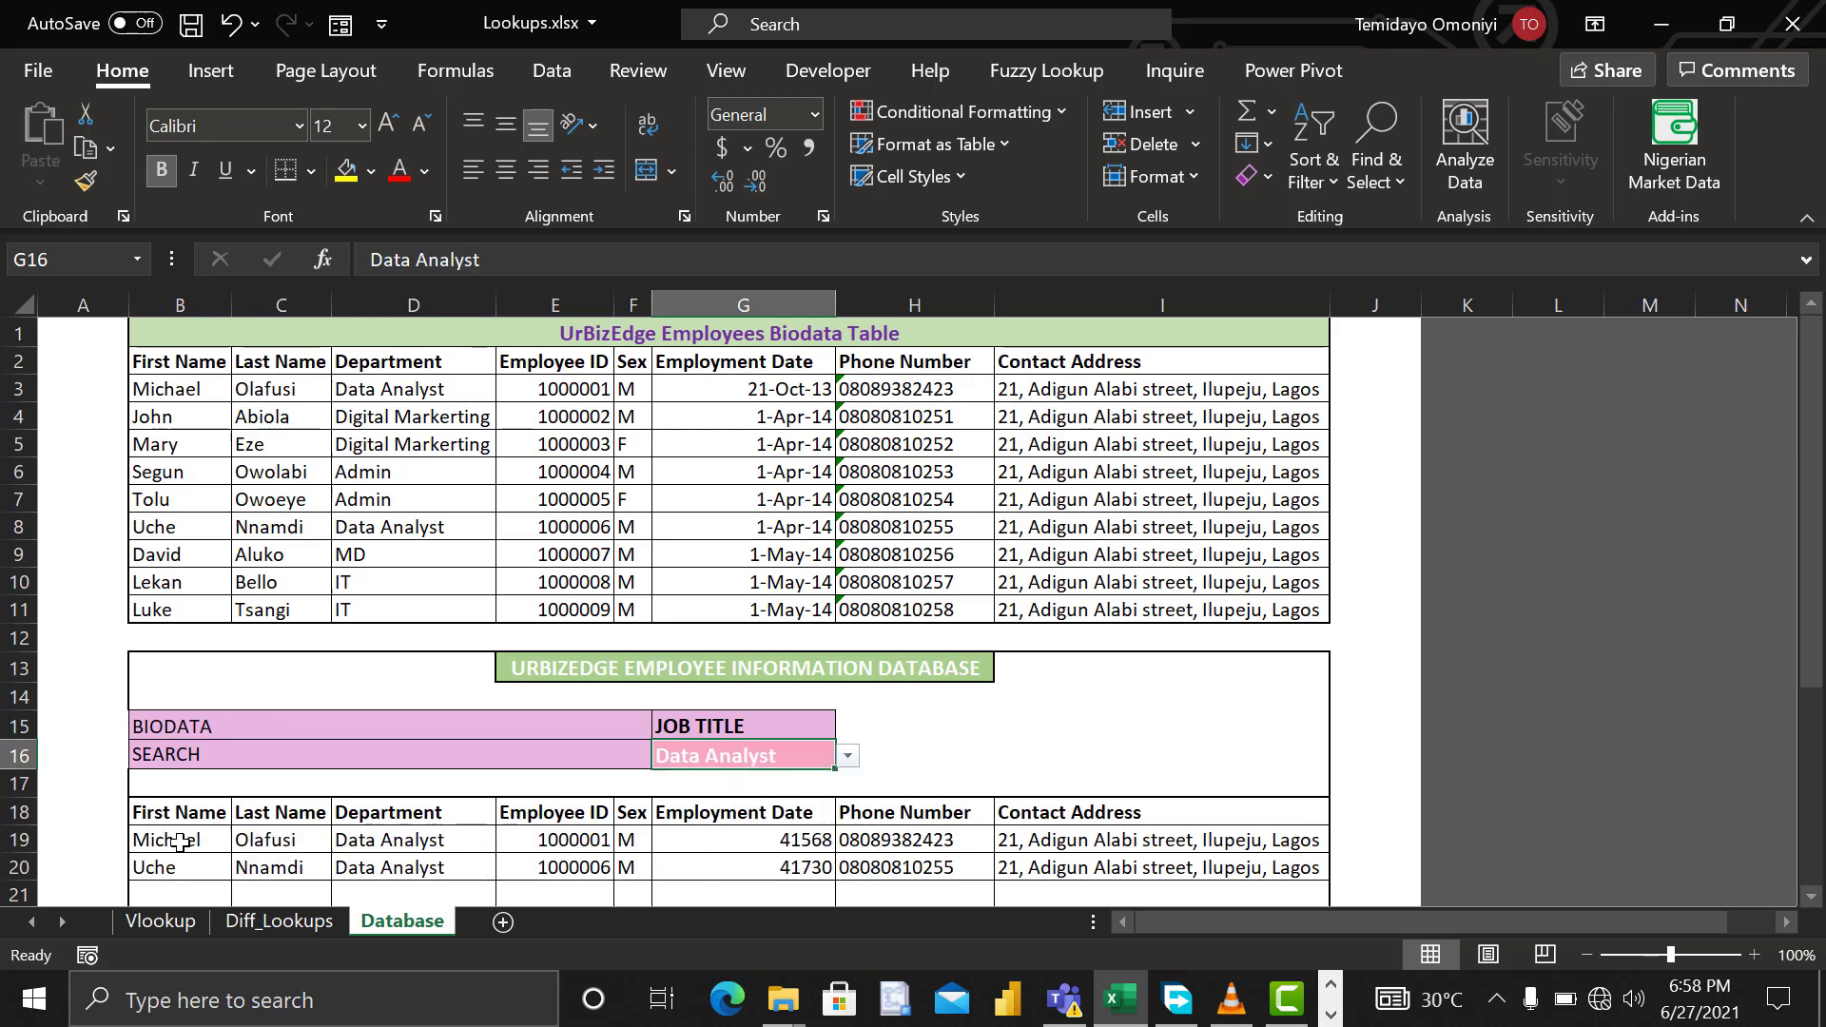
left_click(847, 757)
left_click(694, 832)
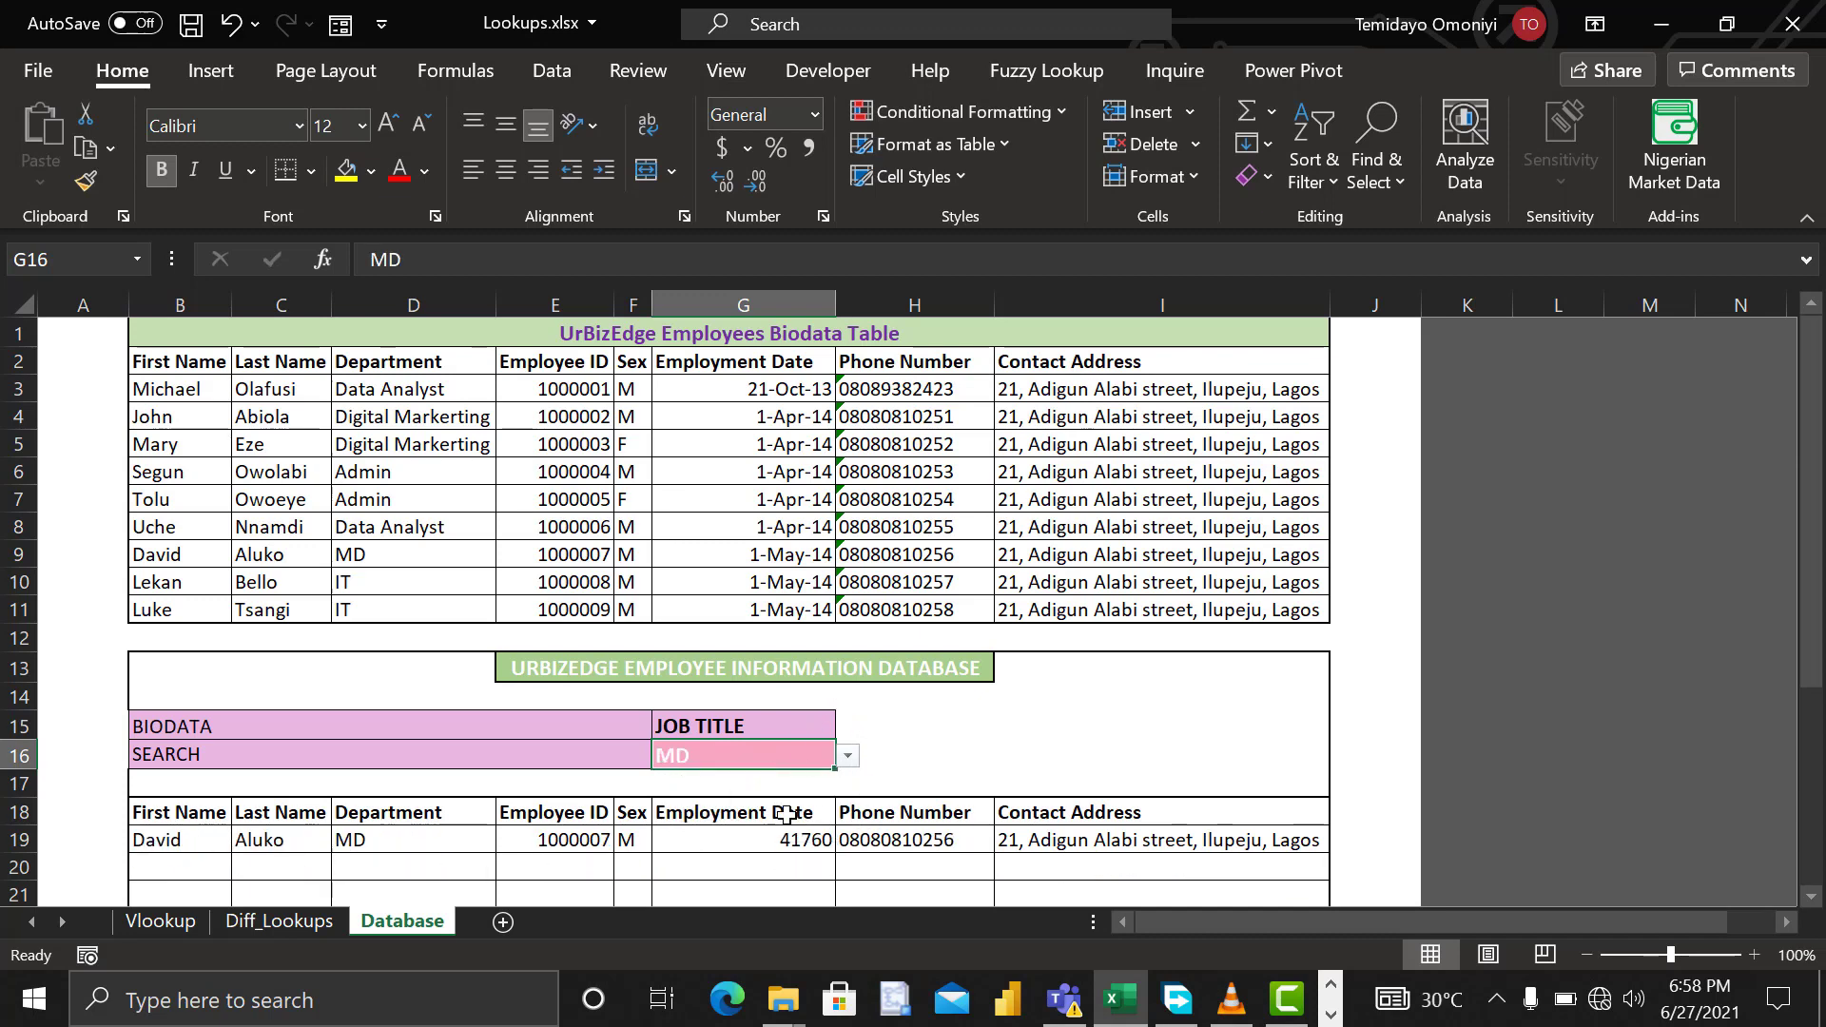
Step: Copy the date format of G11 onto the Employment Date results in G19:G20 with Format Painter
left_click(757, 616)
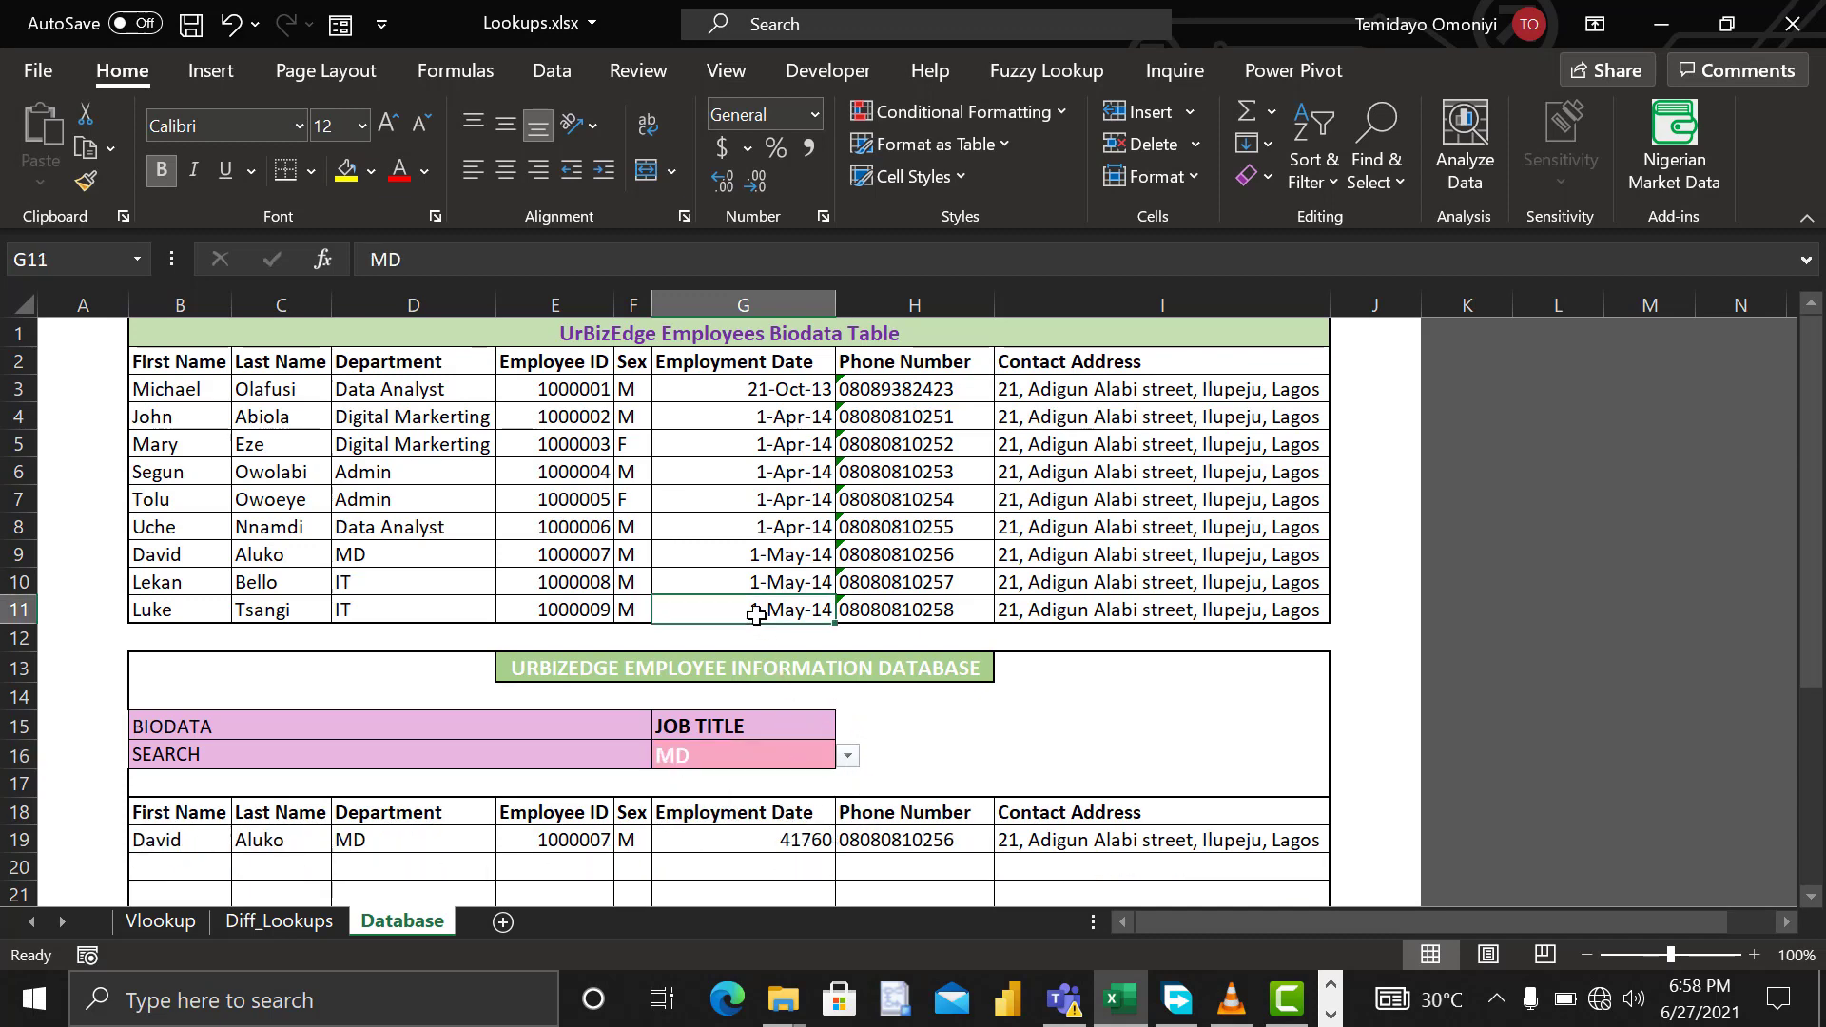
left_click(83, 178)
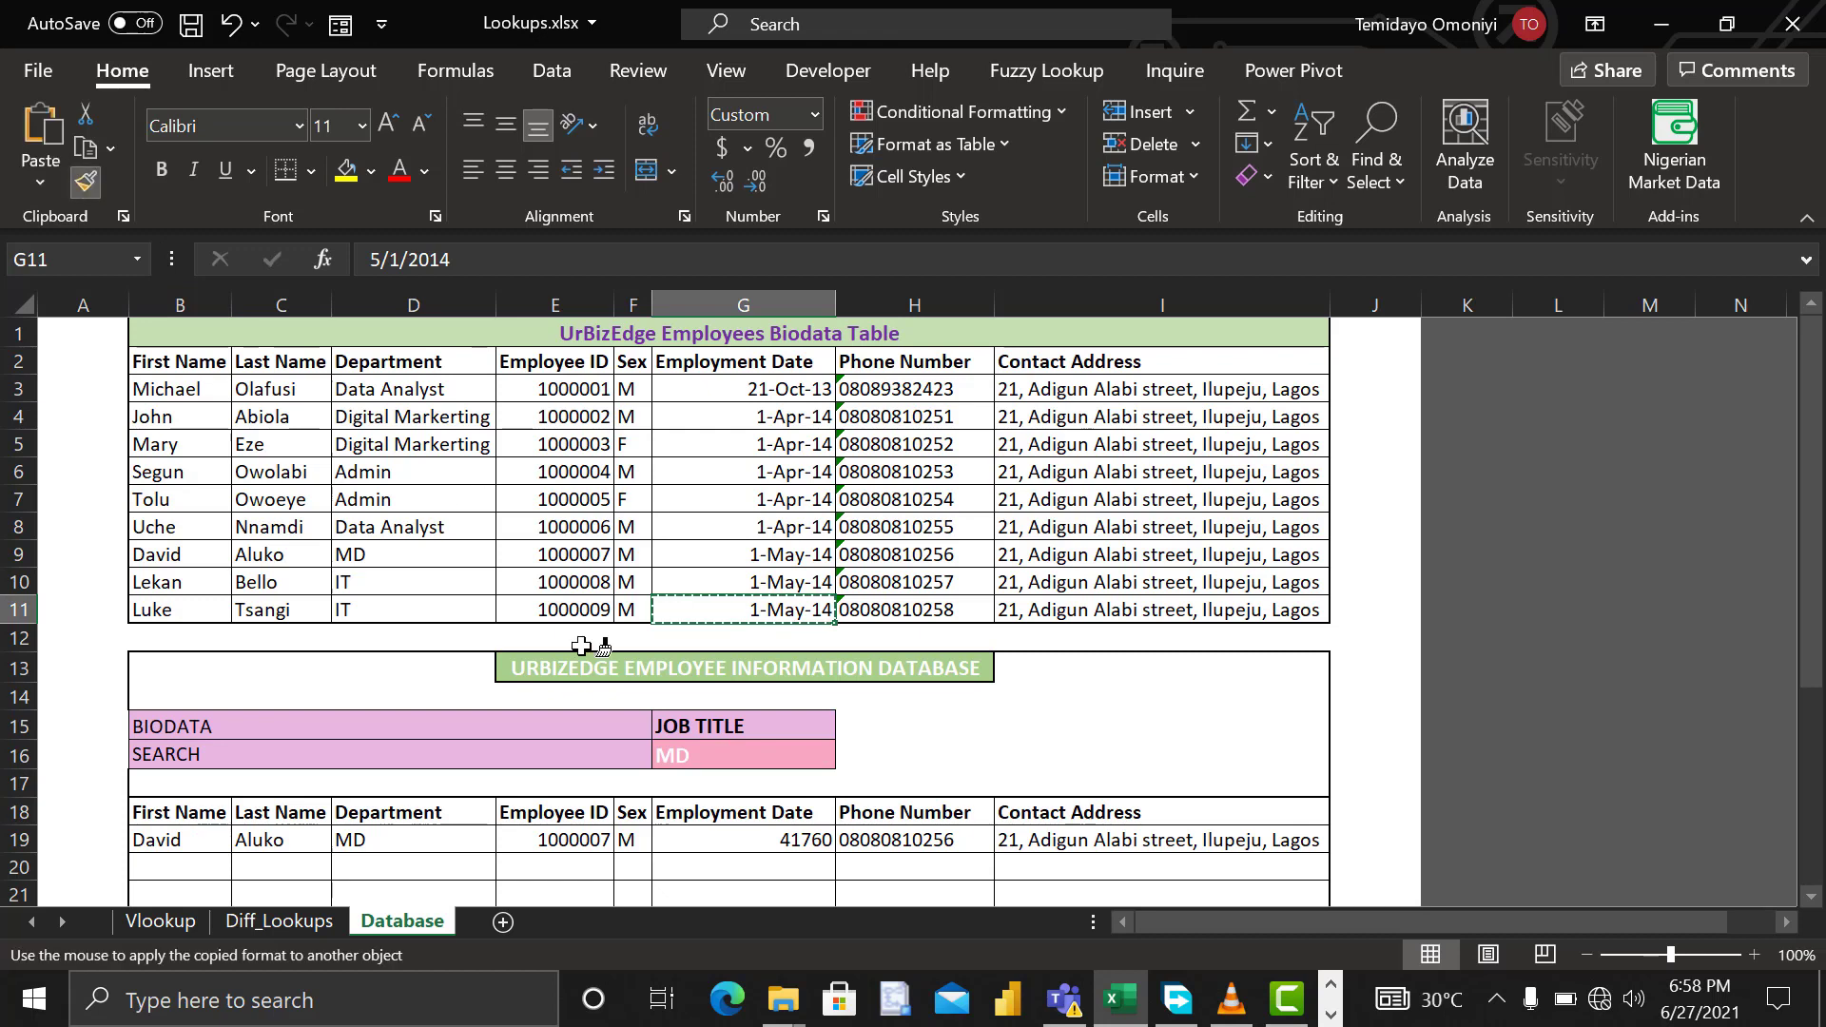
left_click_drag(759, 836, 761, 868)
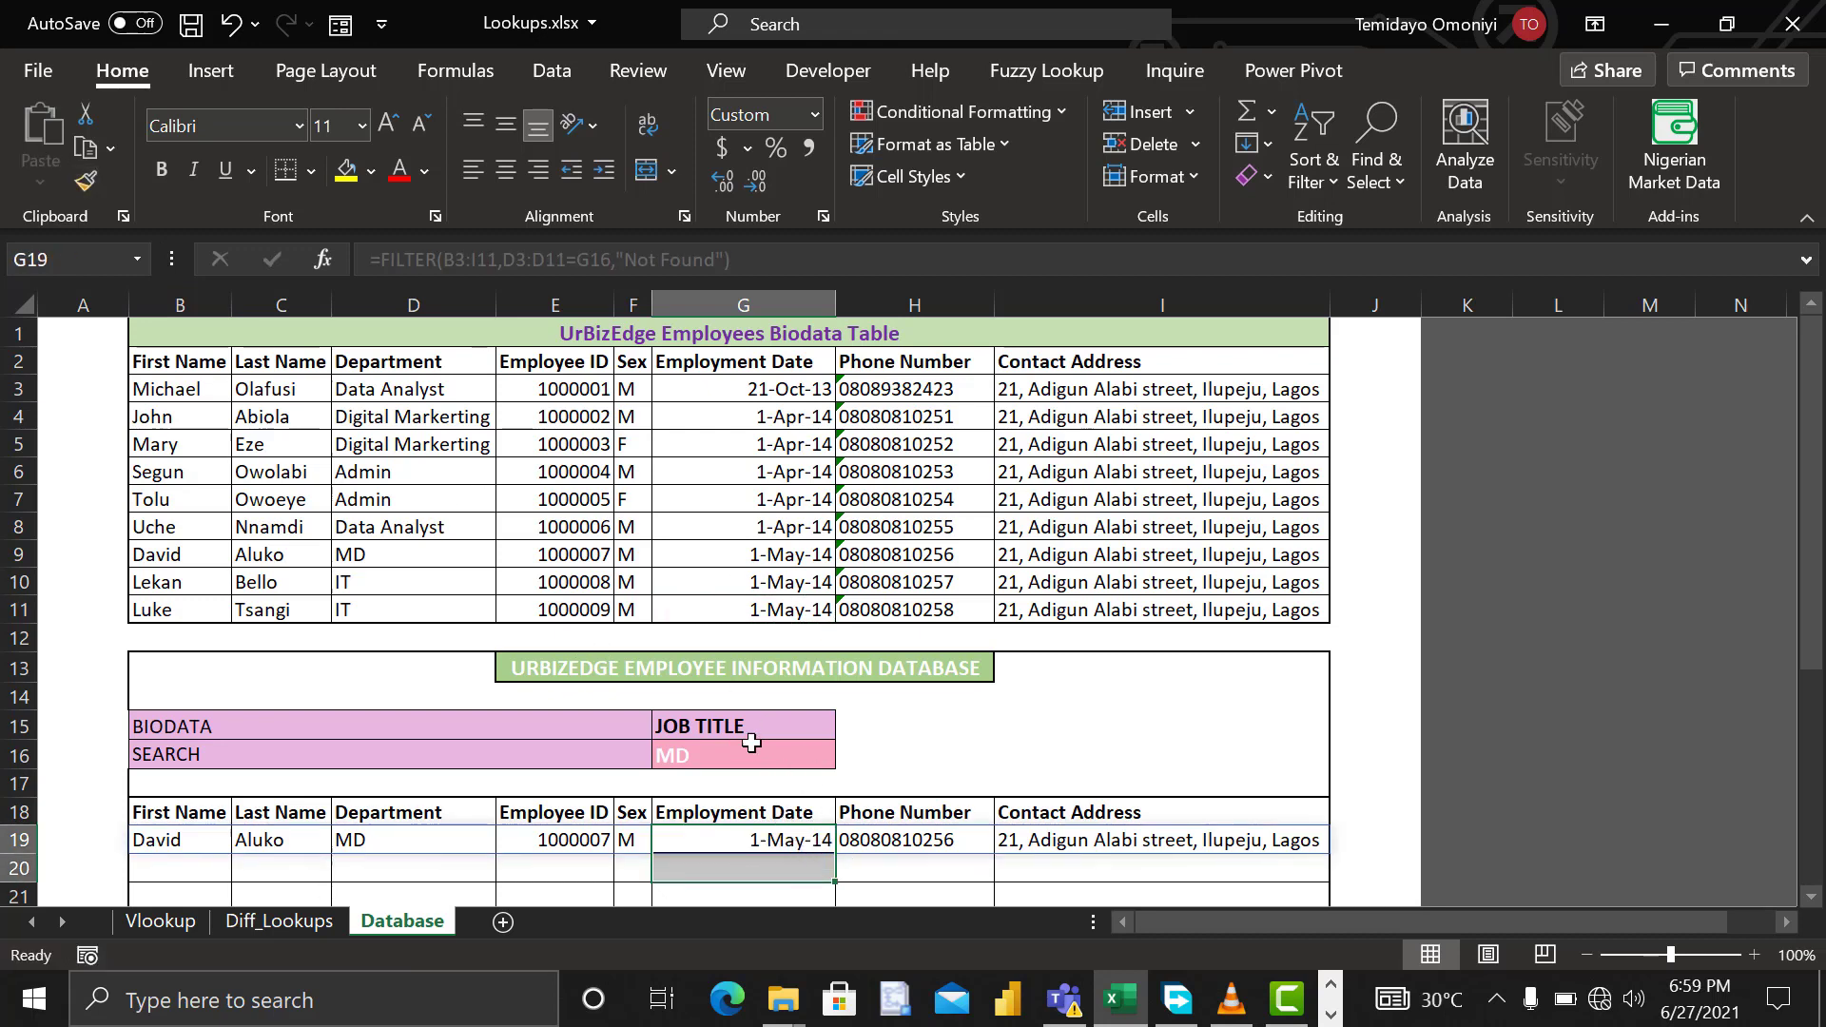
Step: Check the reformatted search results for Data Analyst, Admin, IT and MD, ending with the G16 job title set to Digital Markerting
left_click(785, 751)
left_click(846, 755)
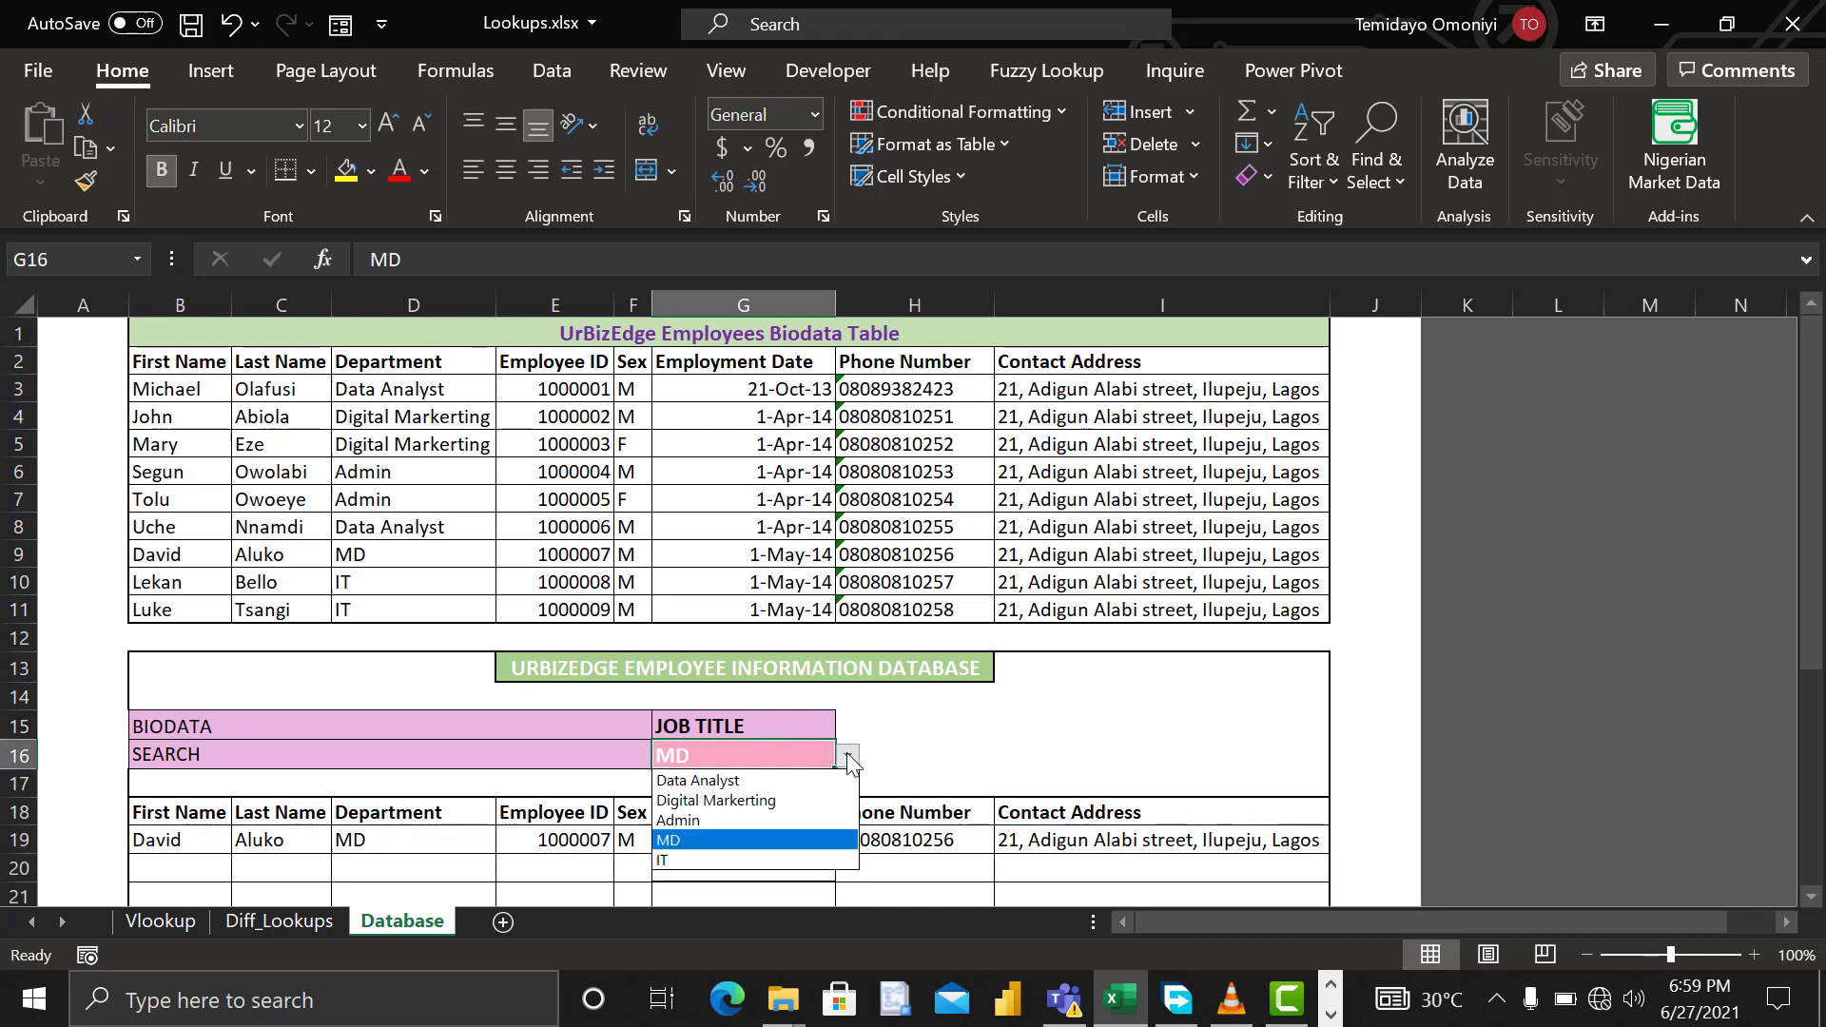
left_click(700, 786)
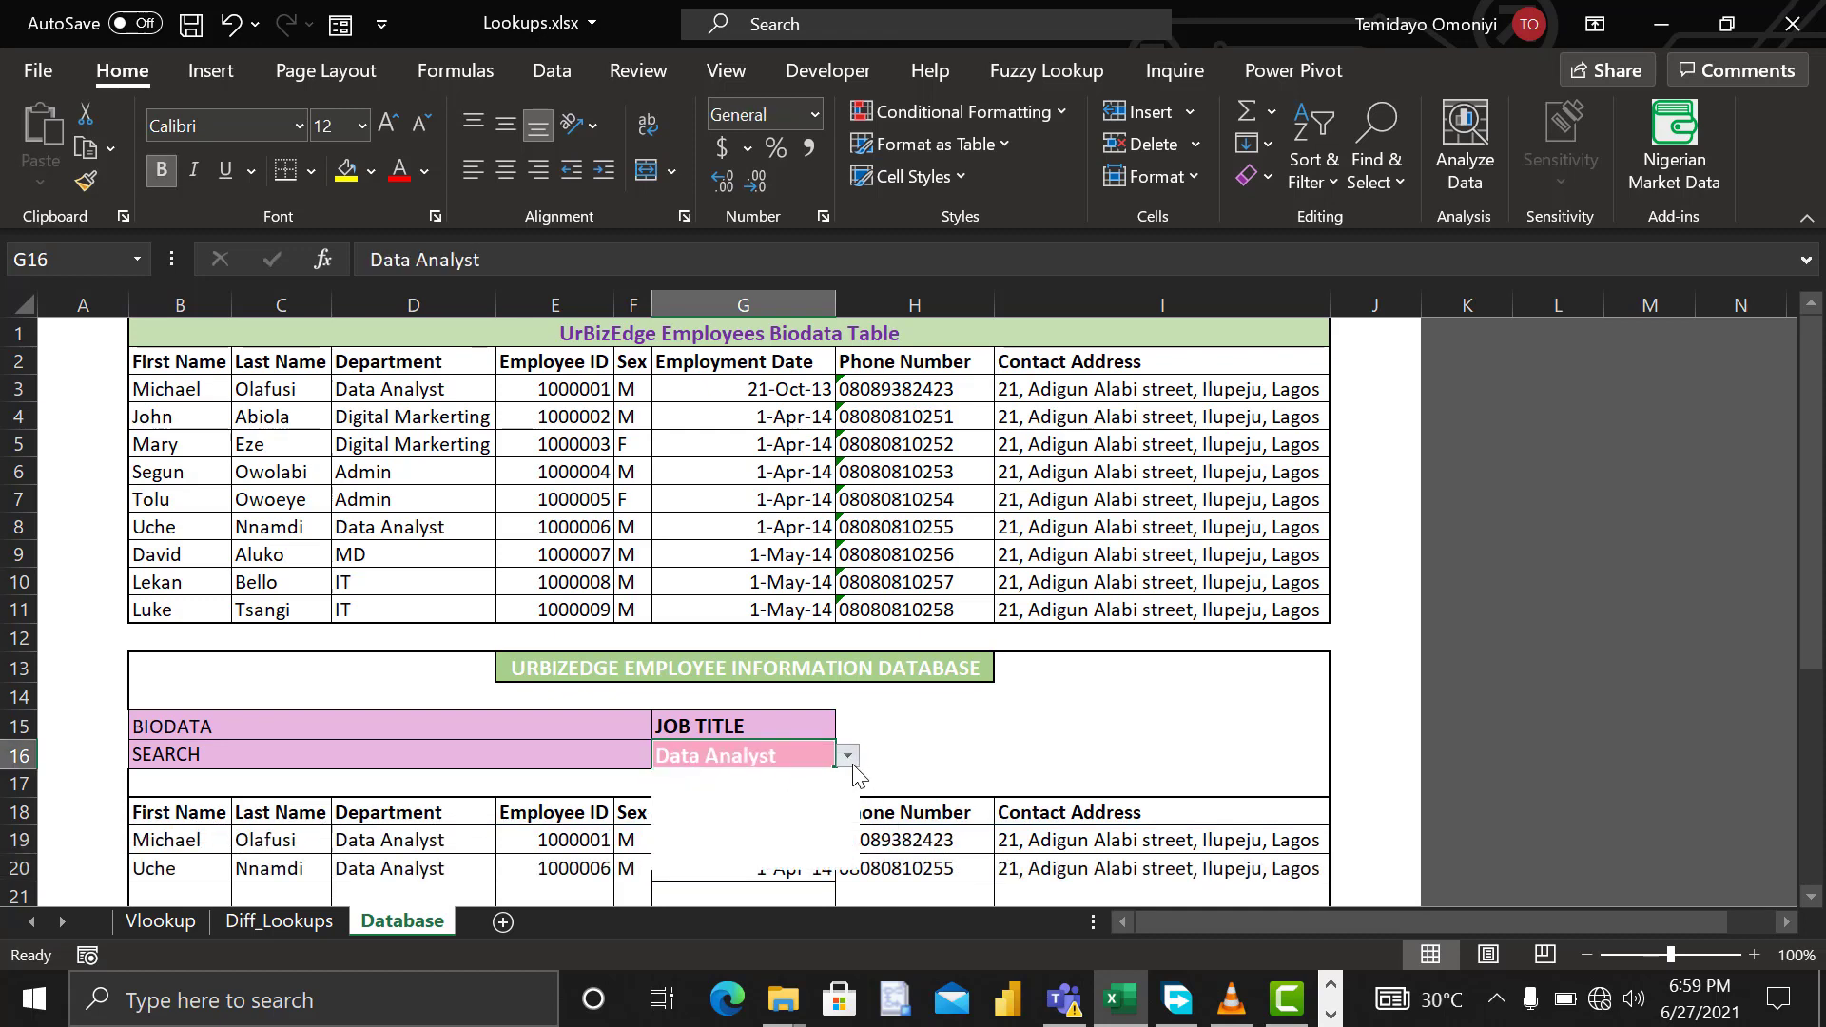
left_click(703, 822)
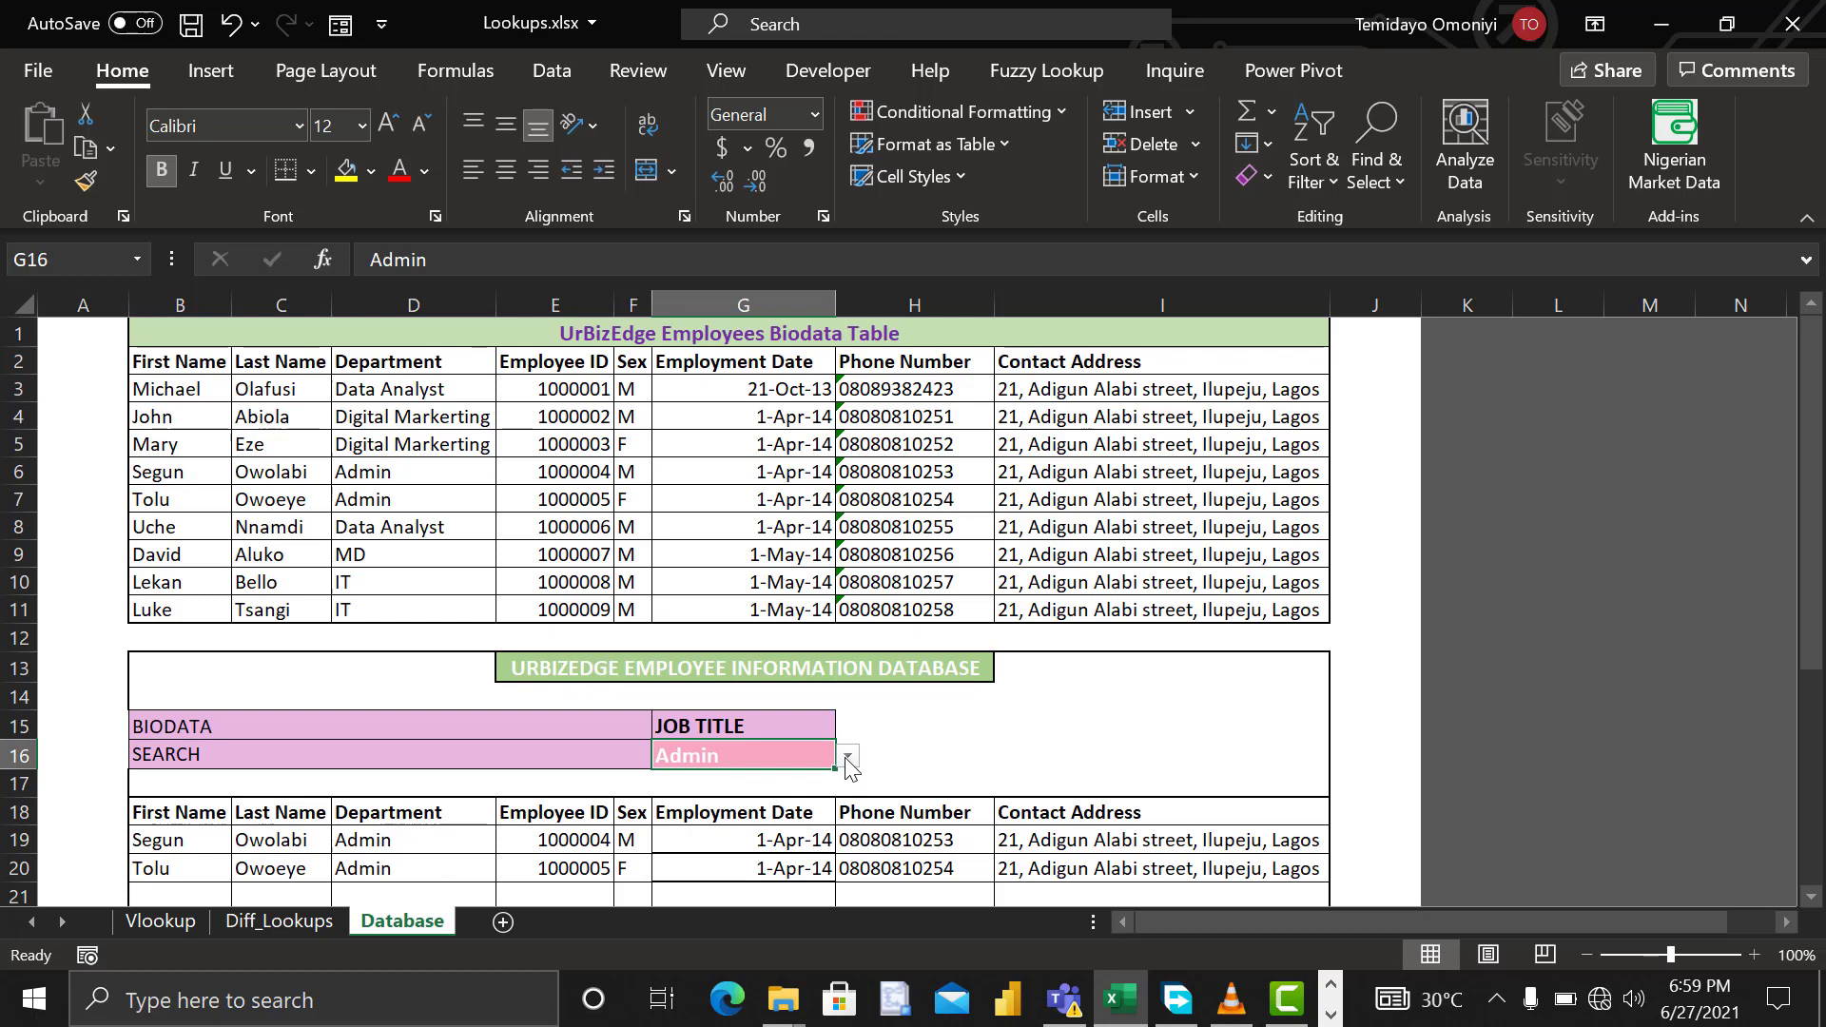
left_click(846, 755)
left_click(704, 857)
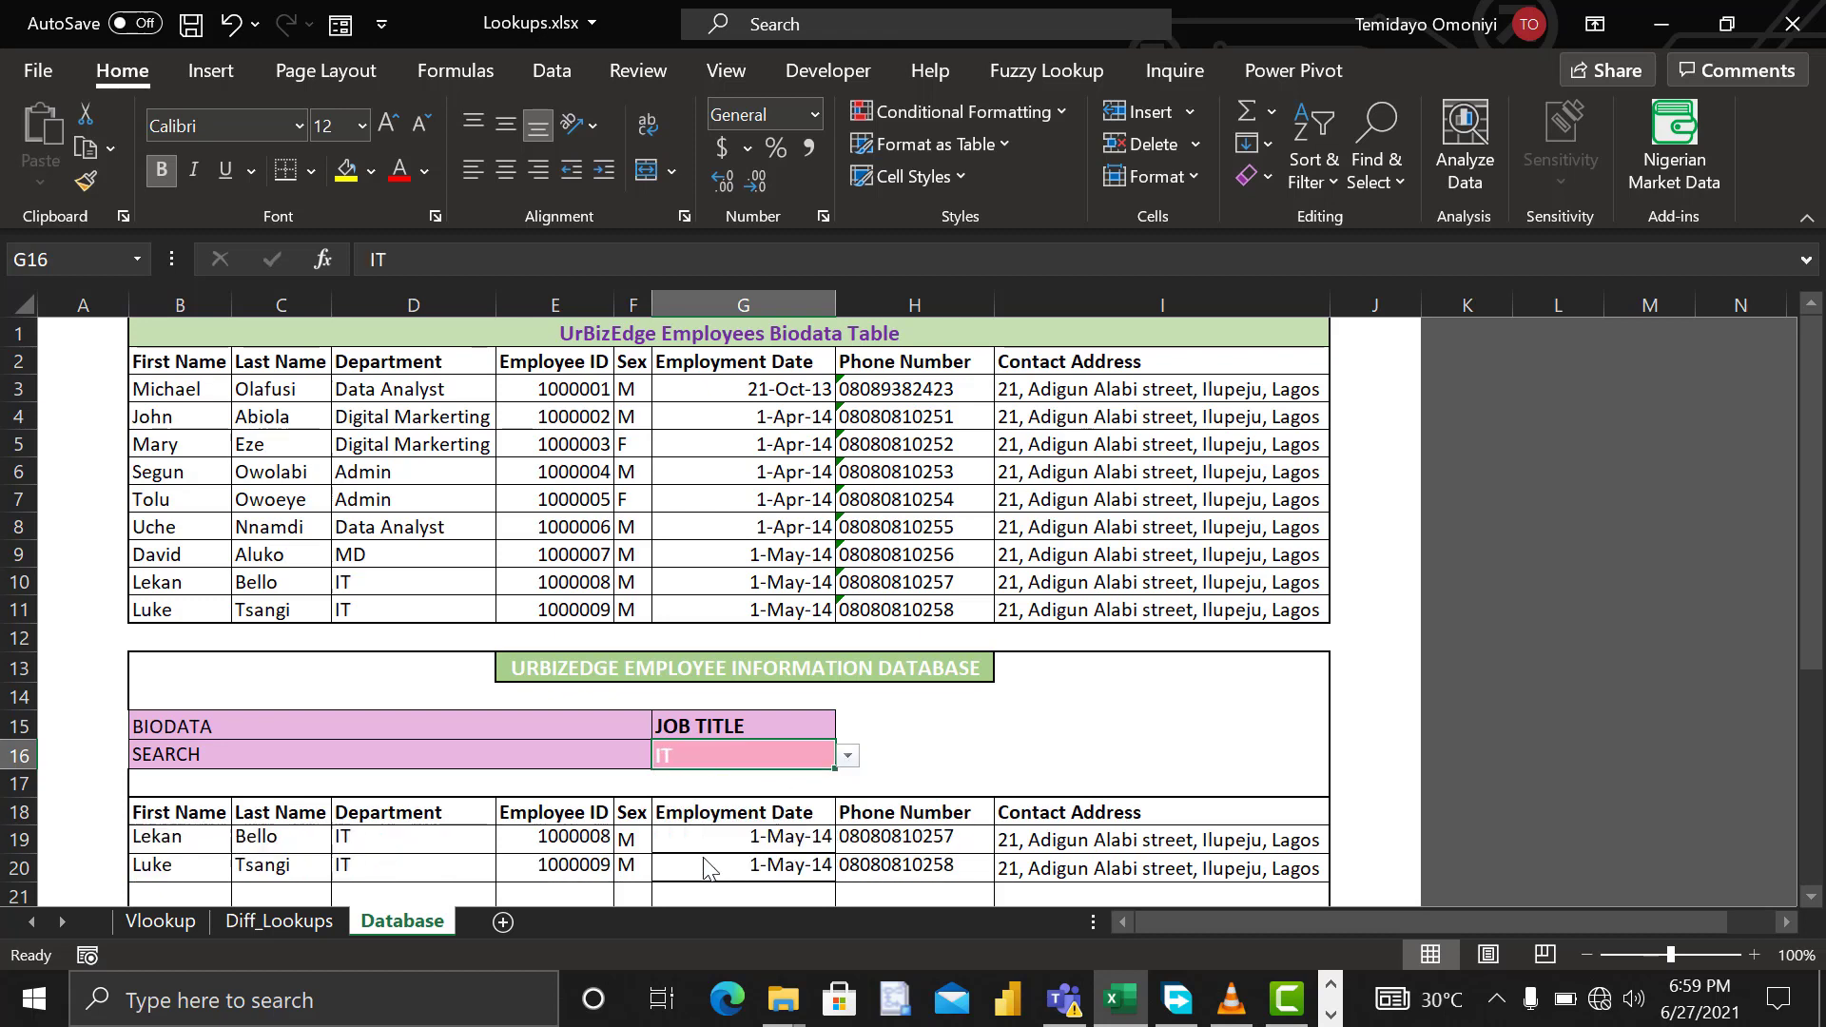
left_click(853, 759)
left_click(720, 842)
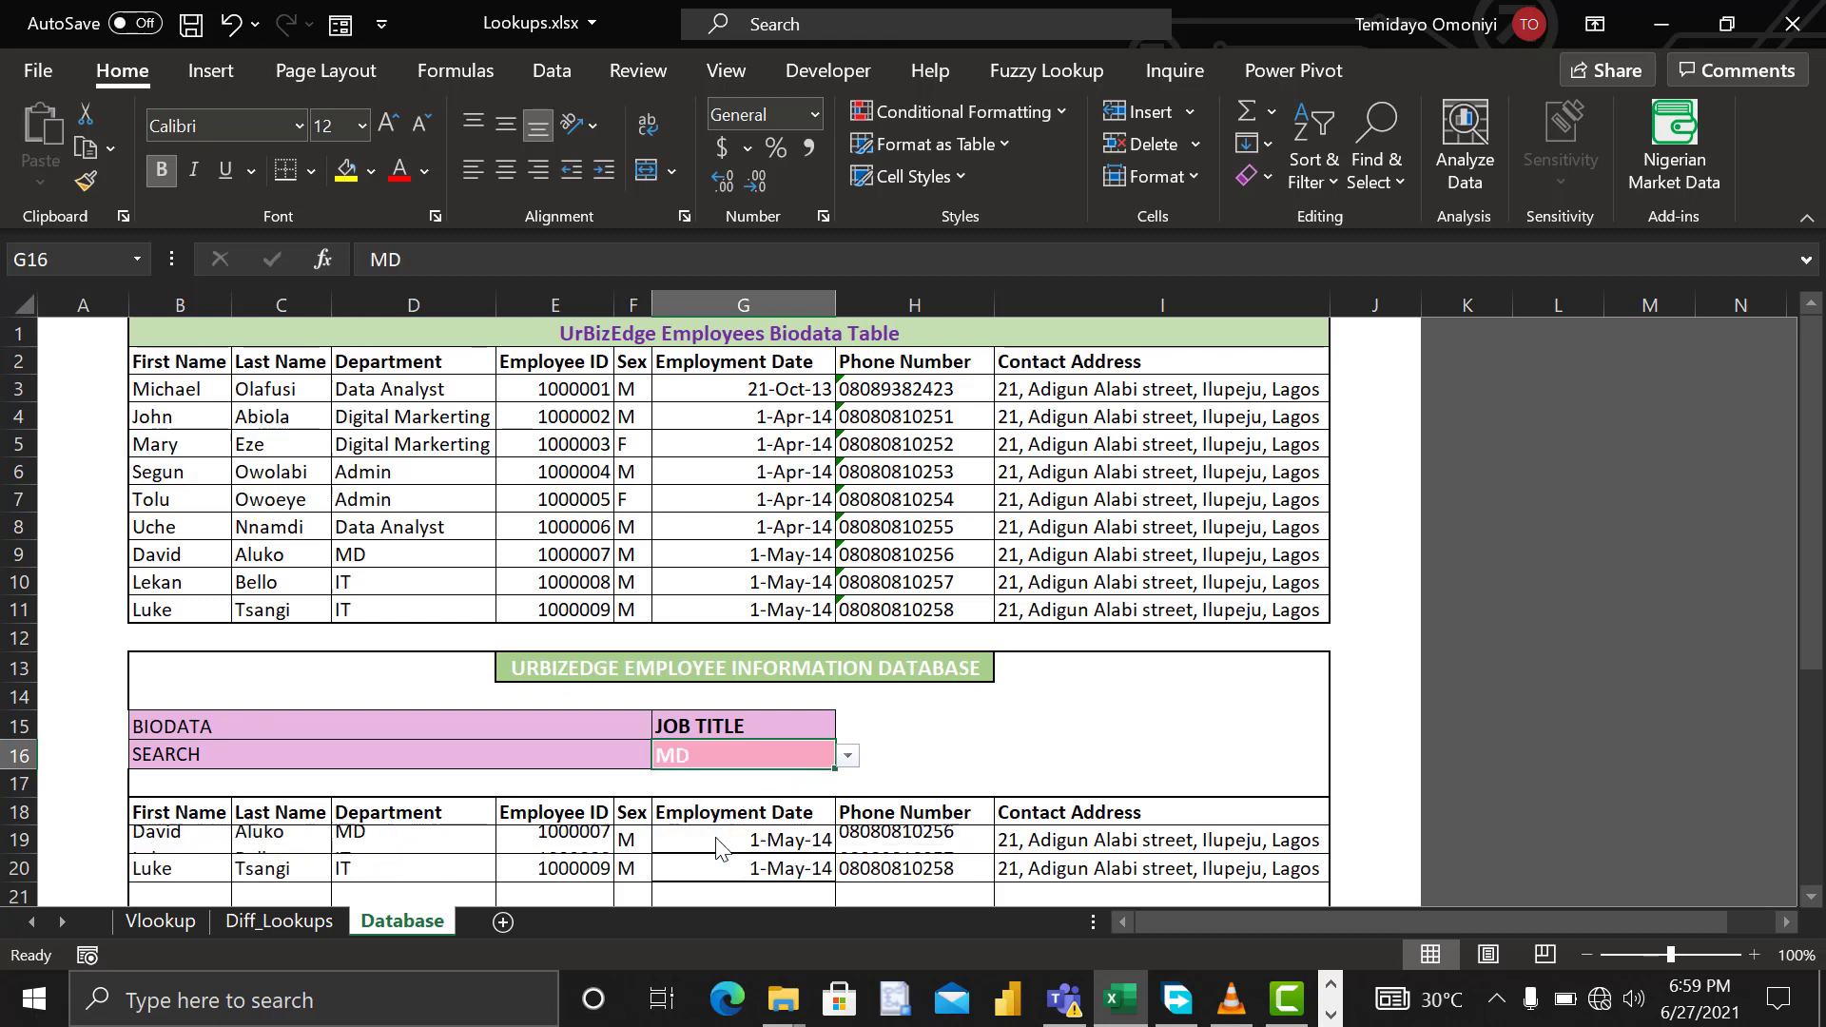
left_click(847, 758)
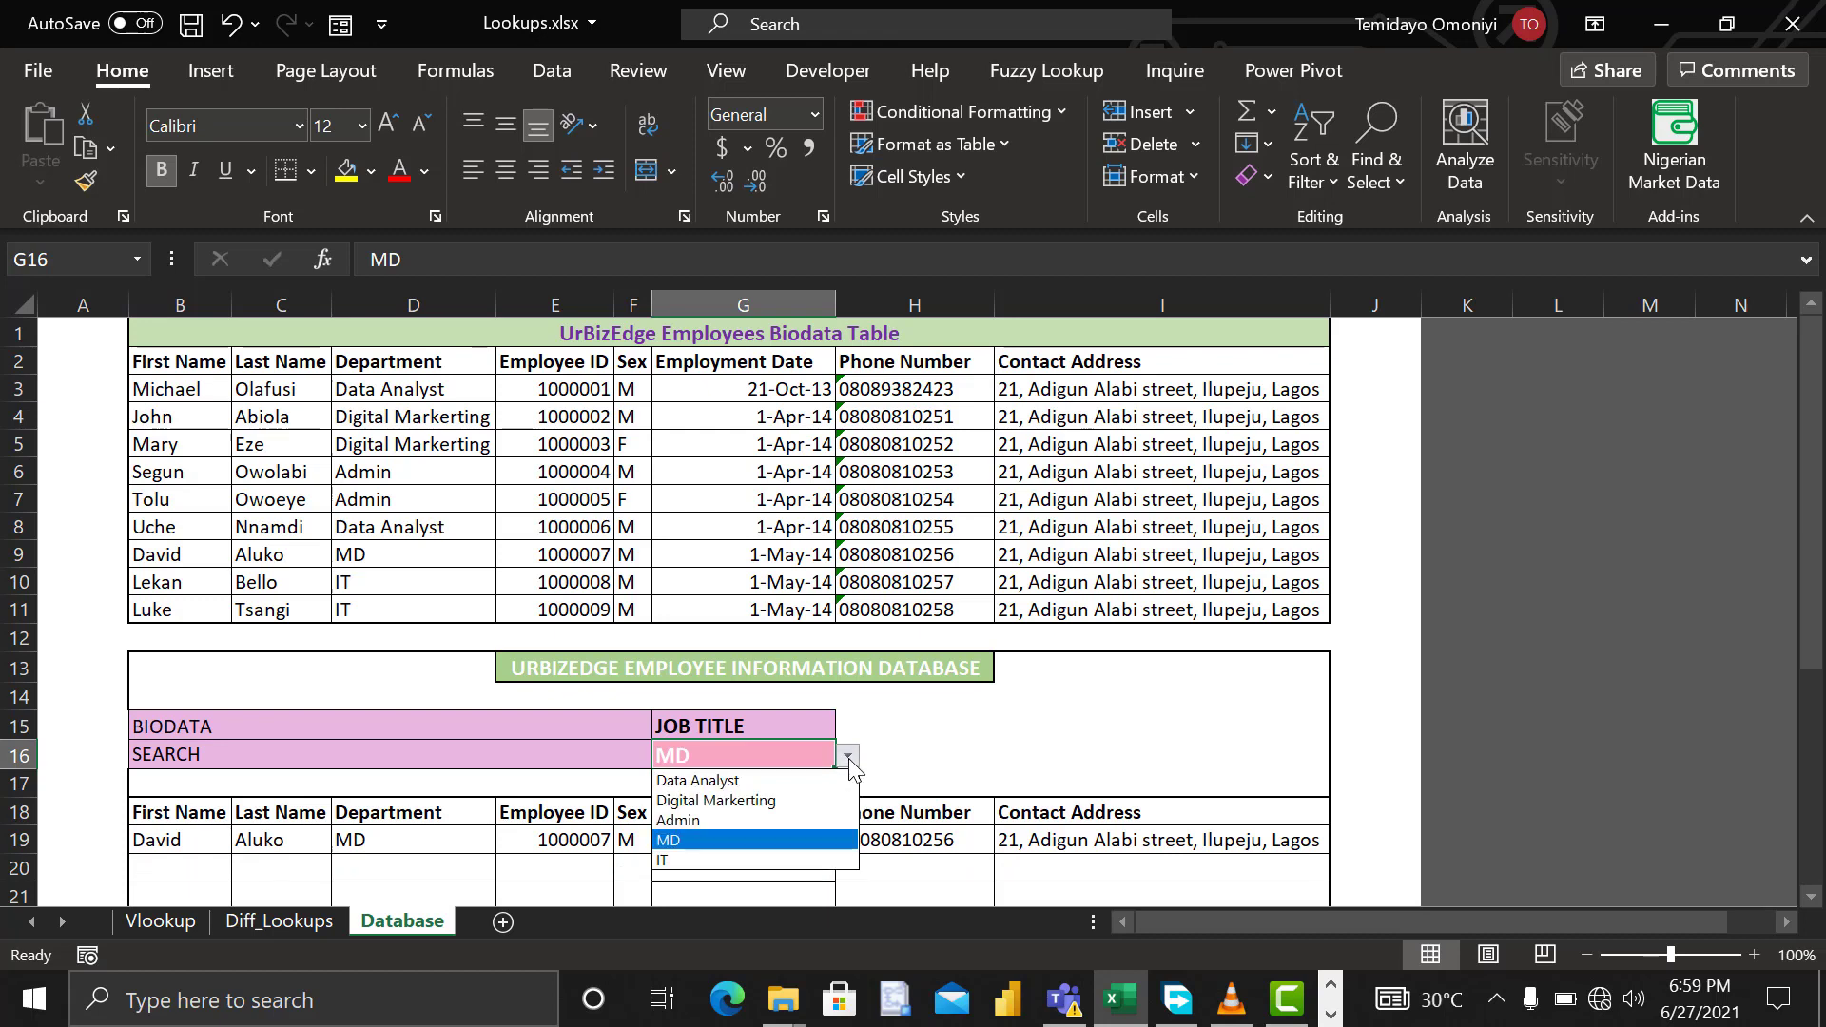
left_click(732, 775)
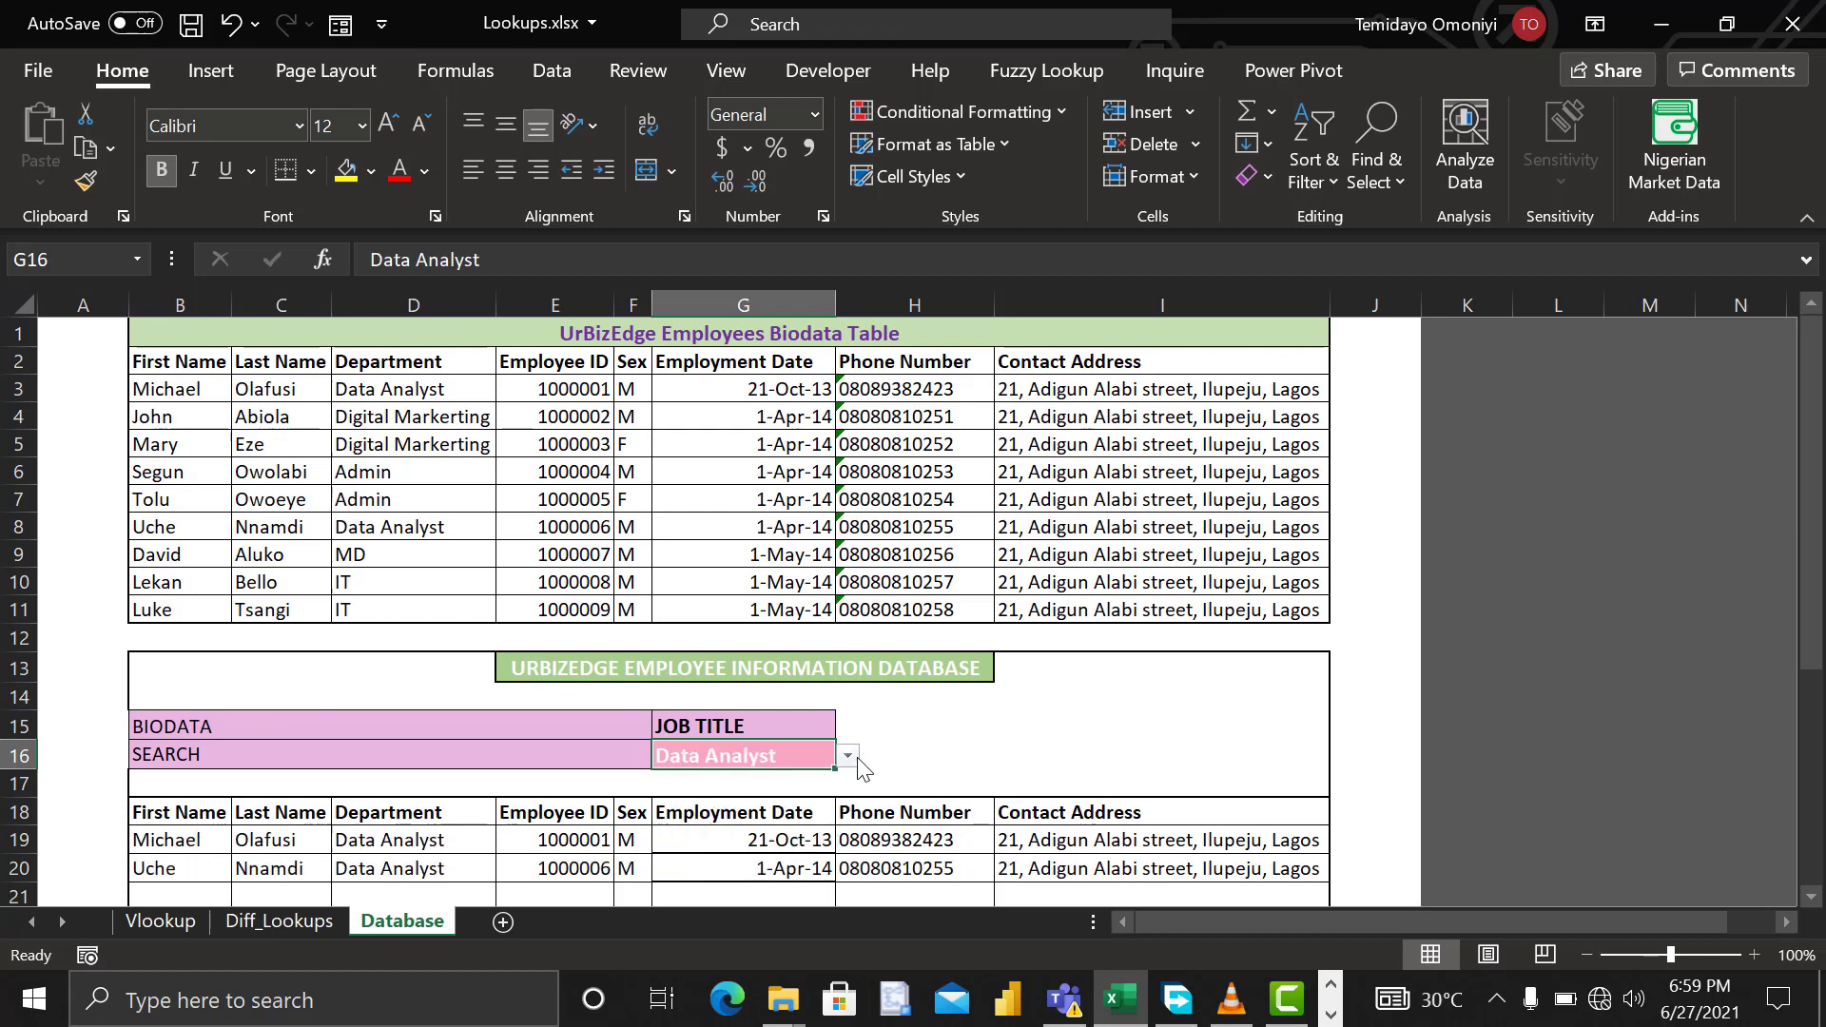
left_click(847, 757)
left_click(732, 801)
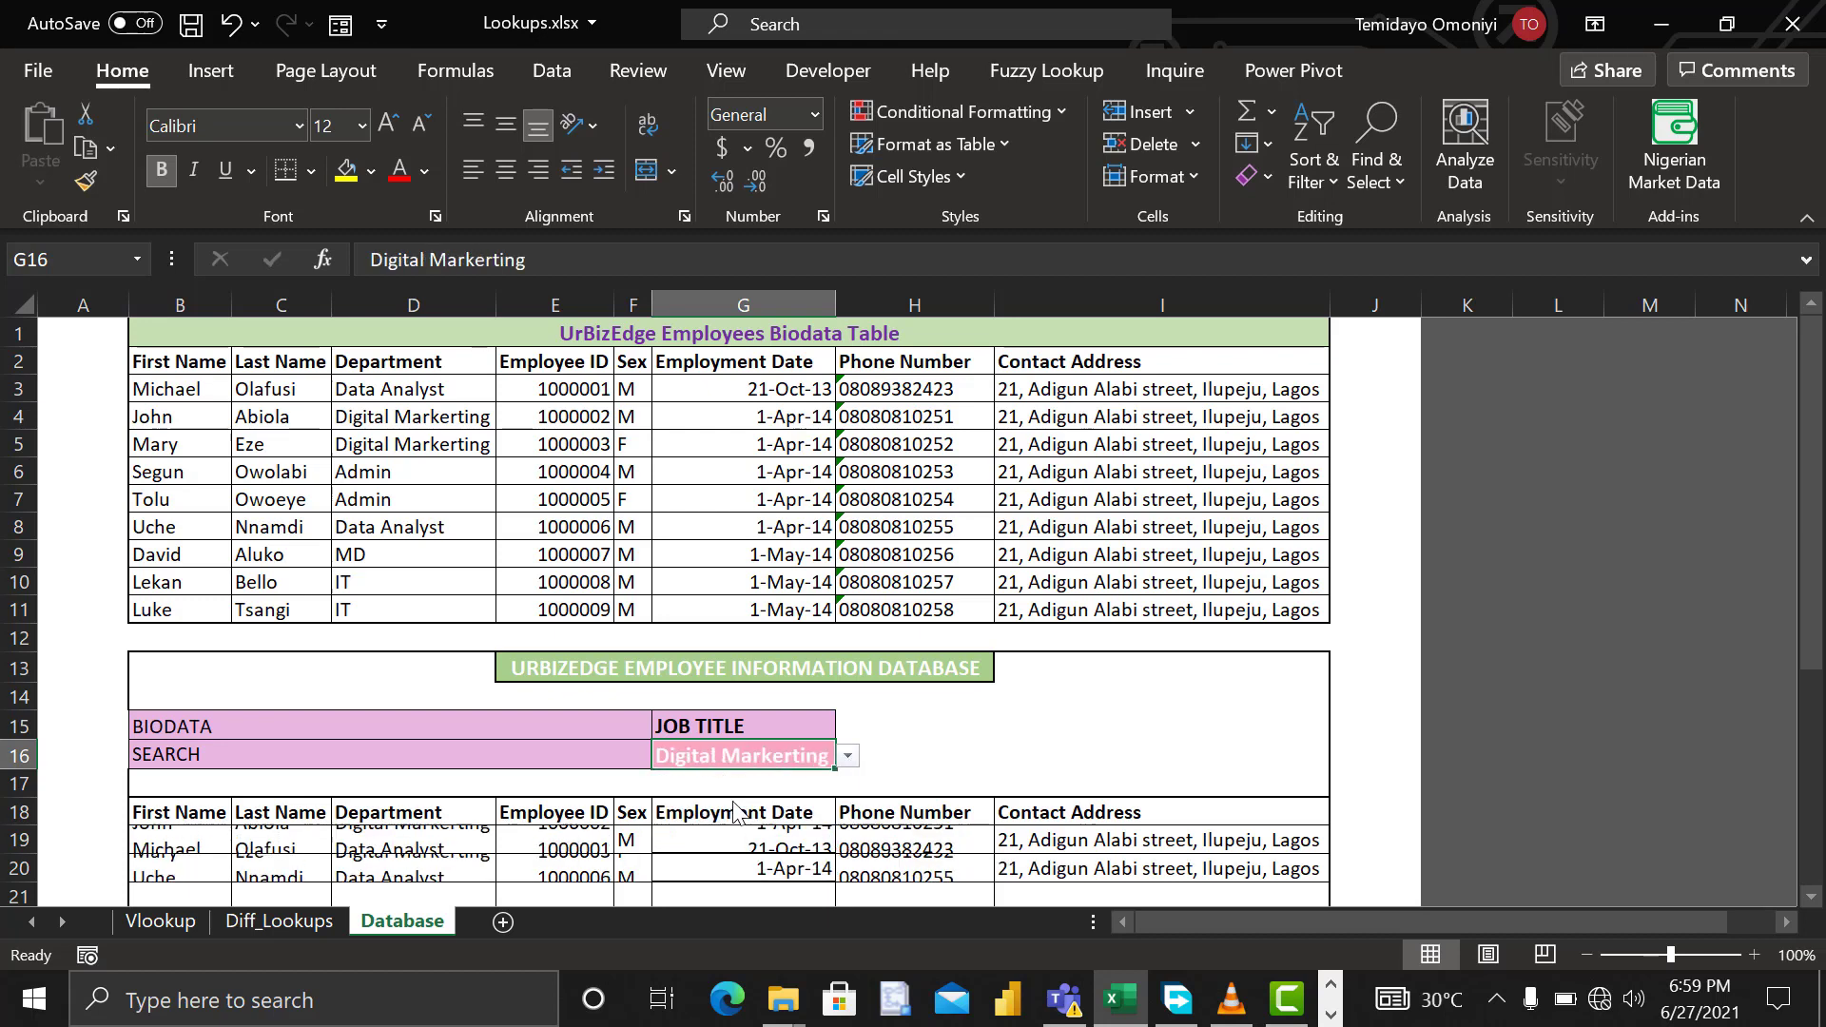
Step: Copy the client revenue table B8:I25 from Diff_Lookups and paste it transposed at A10 on the Transpose sheet
left_click(228, 922)
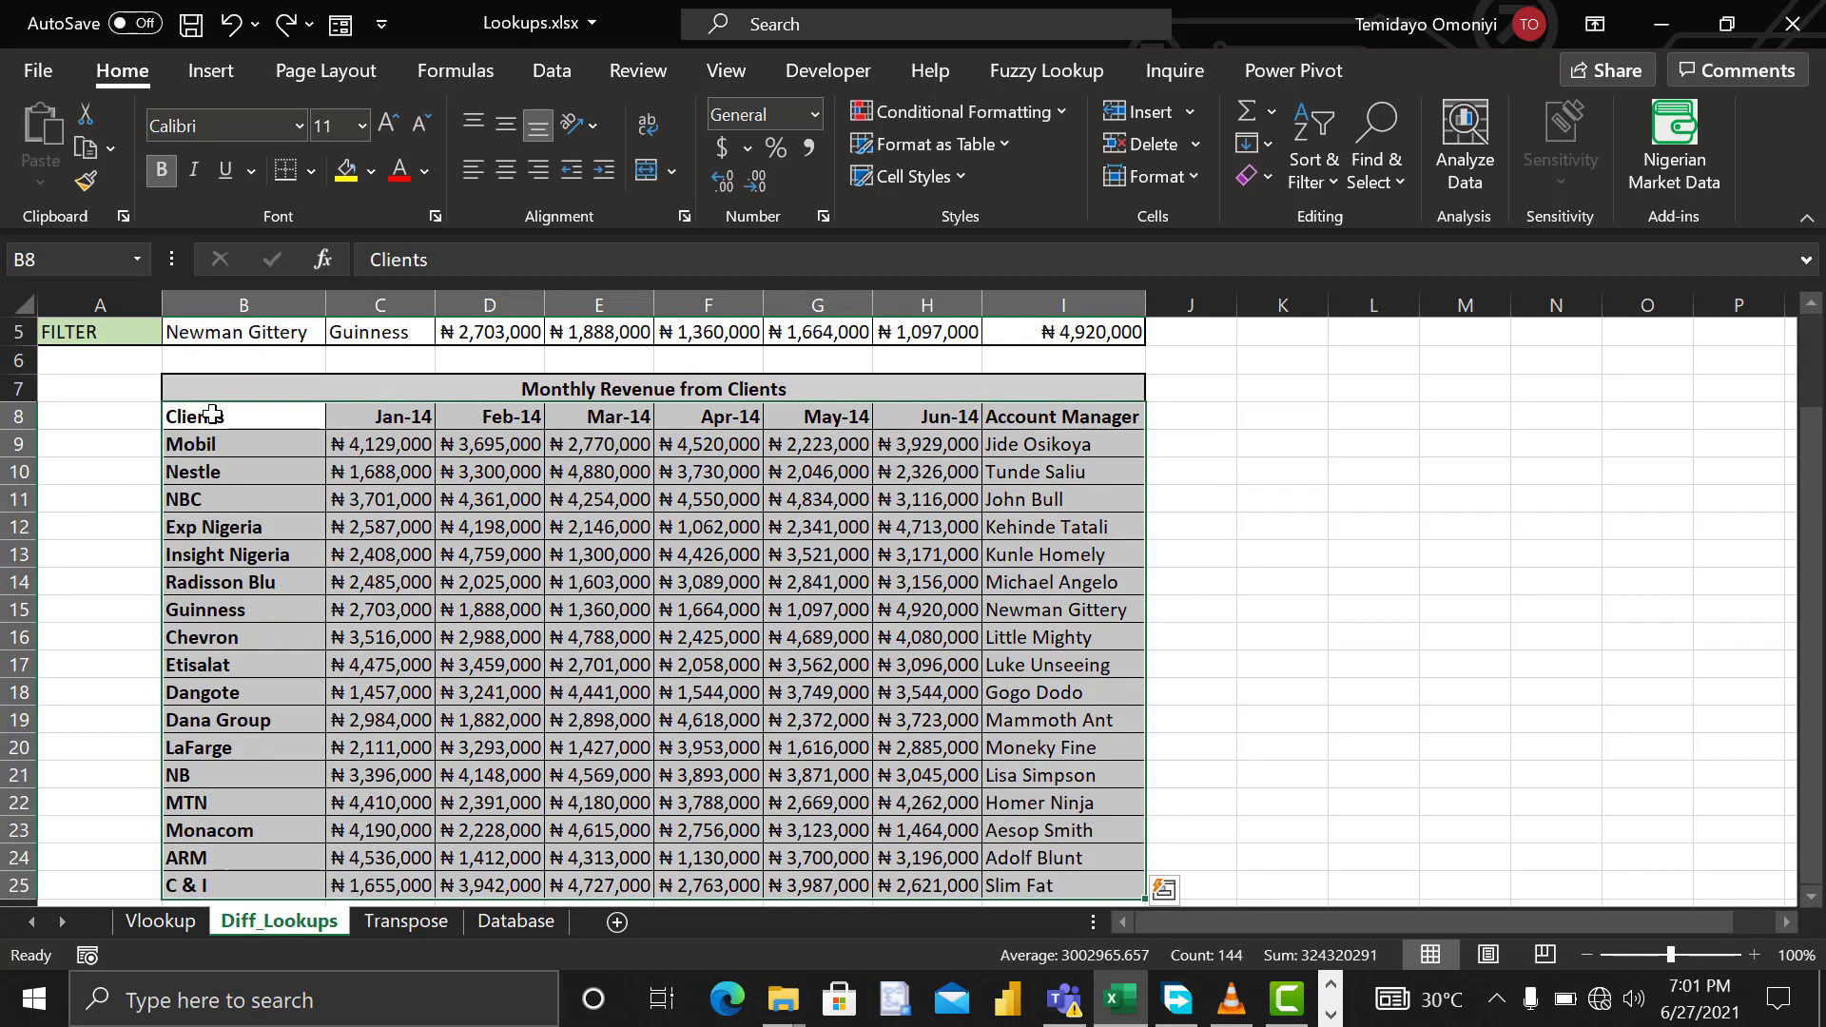
key("ctrl+c")
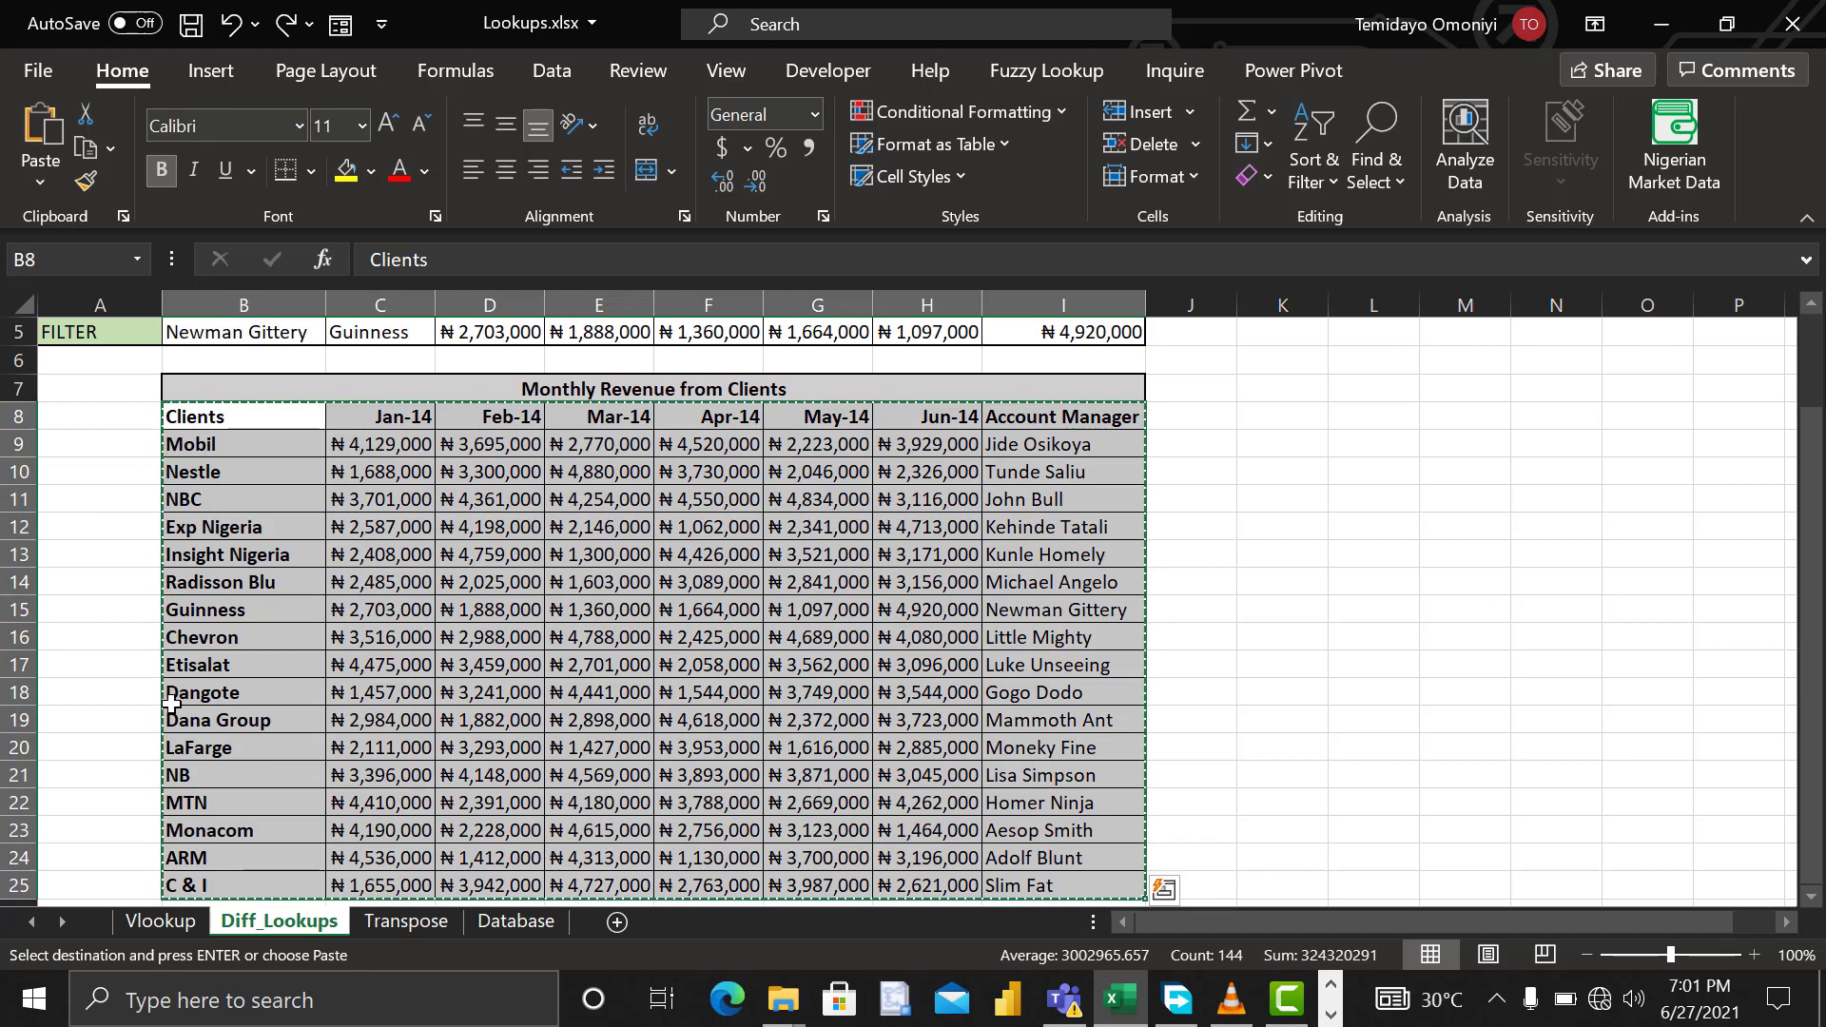
left_click(399, 920)
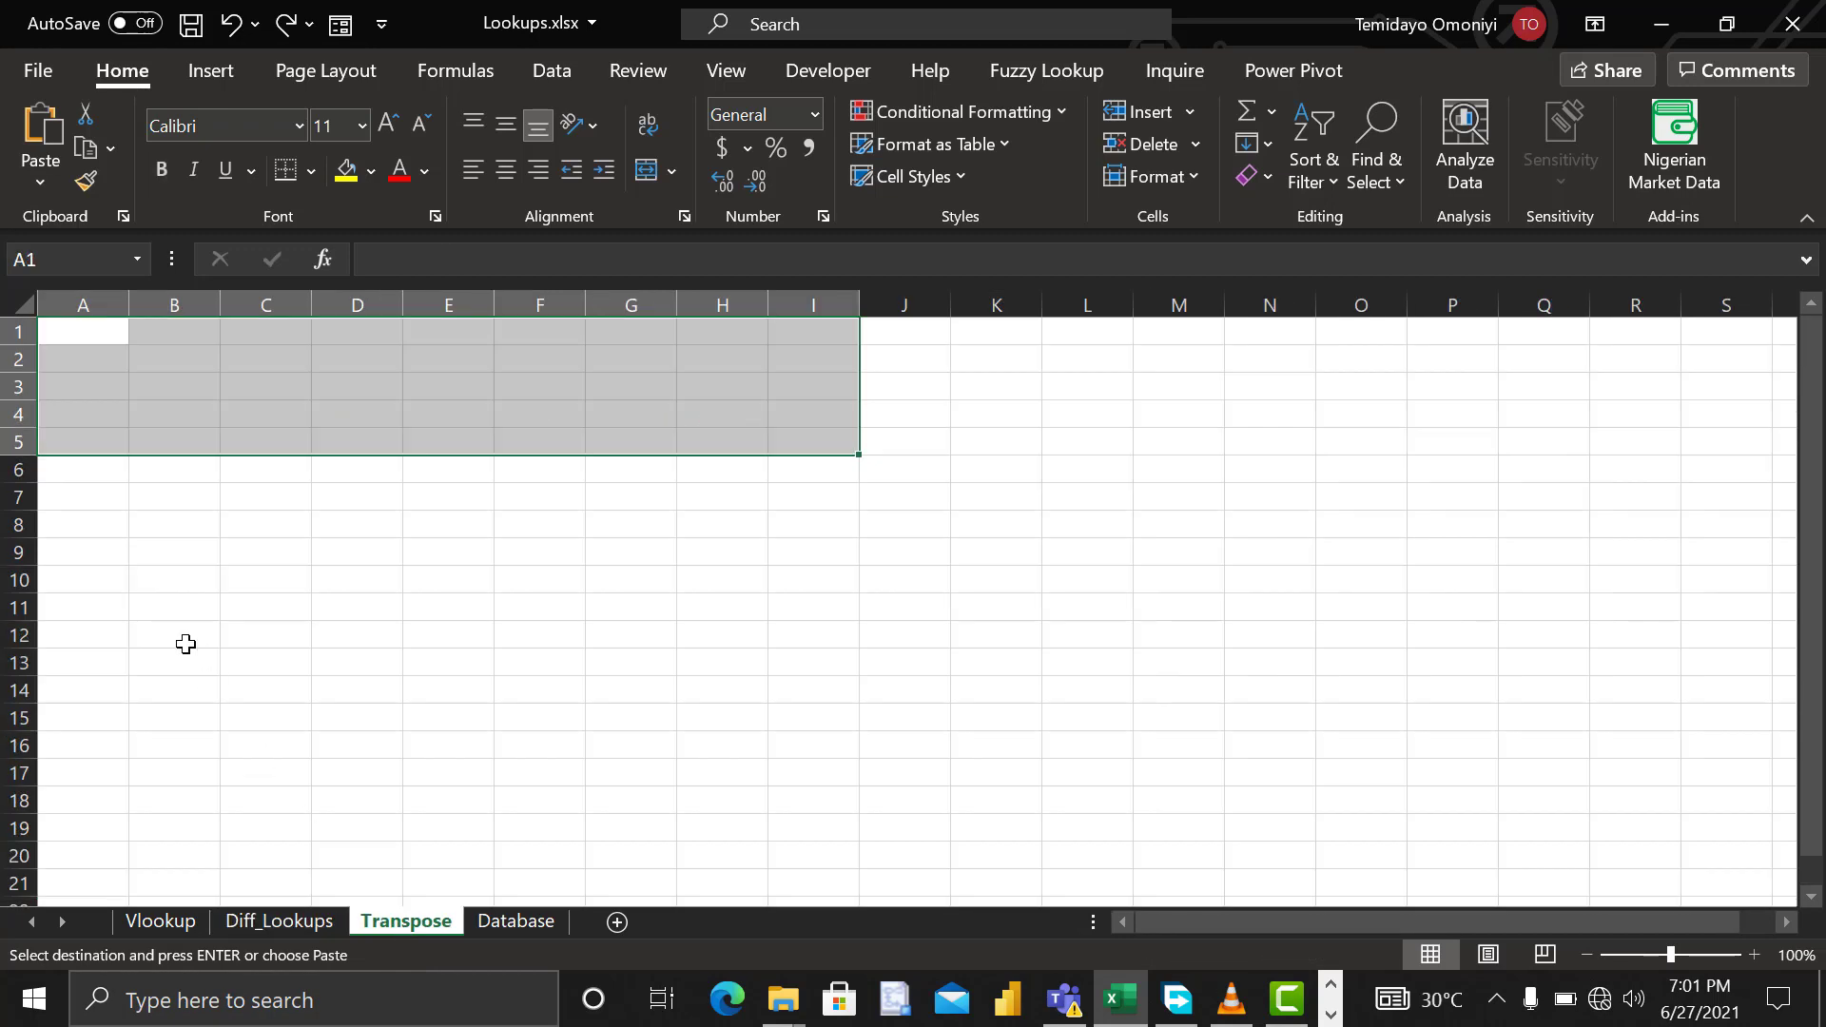
left_click(63, 576)
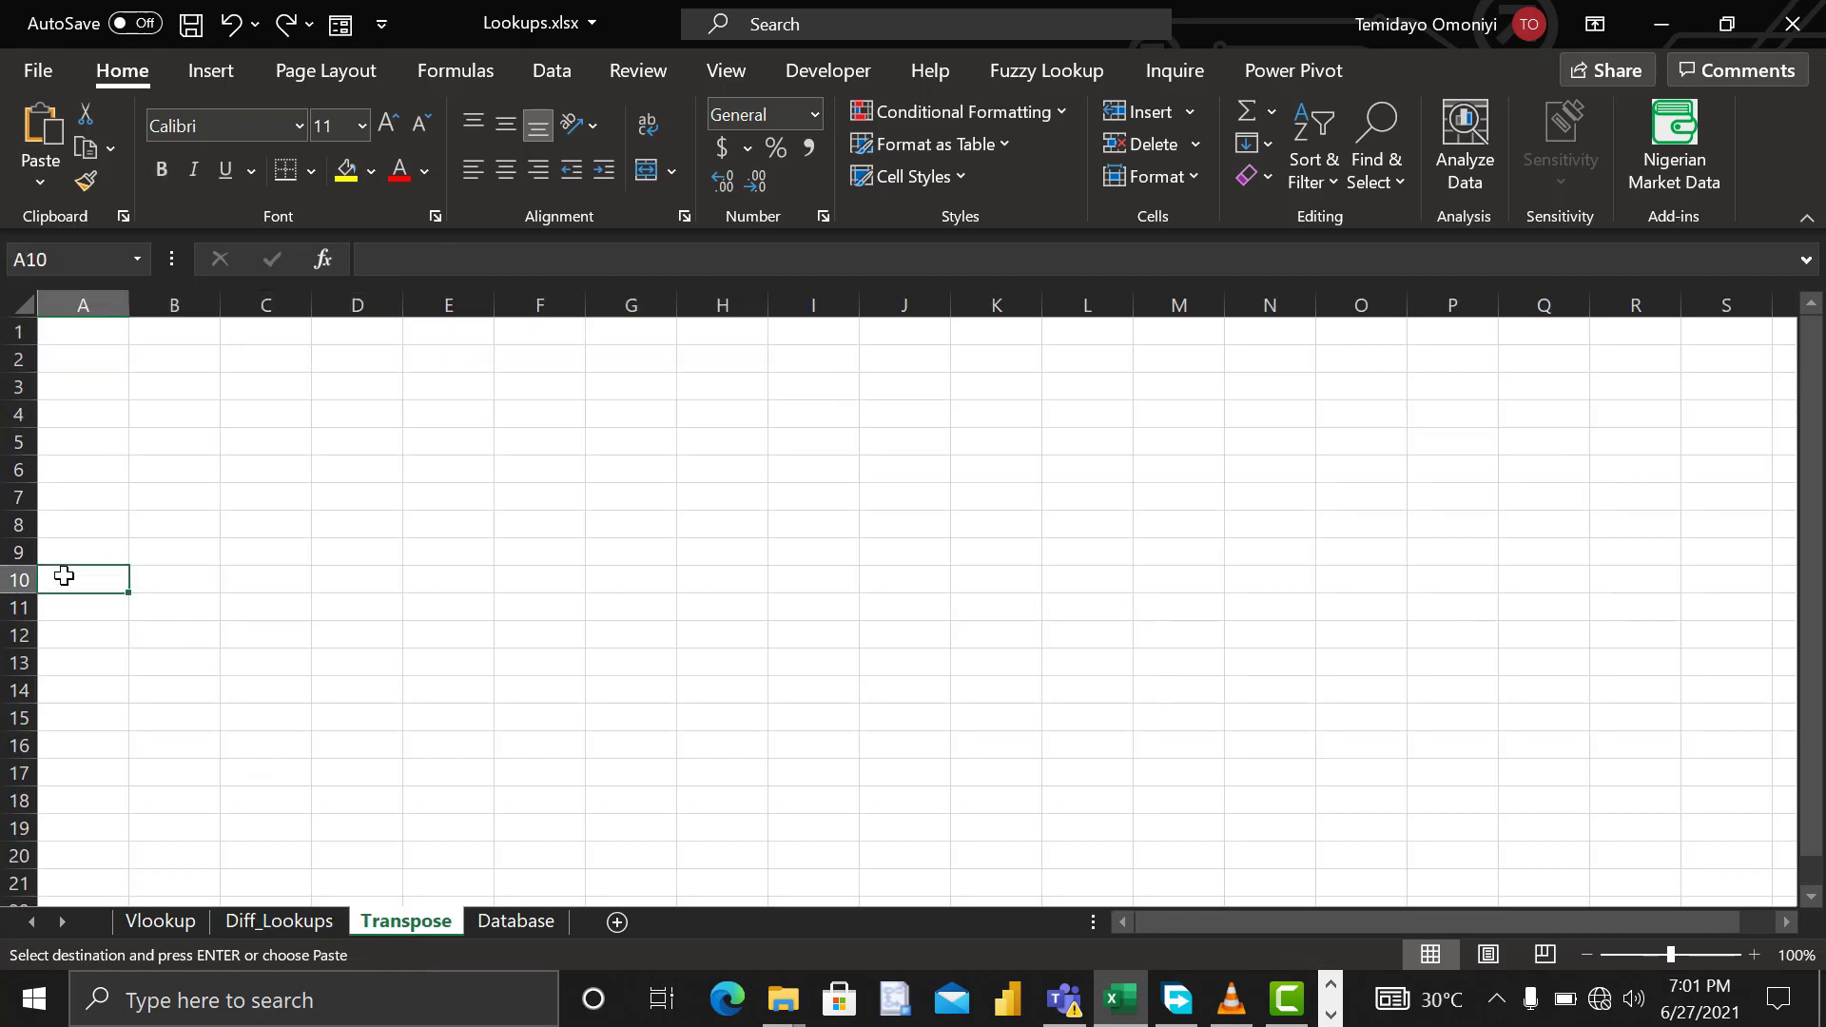
right_click(64, 576)
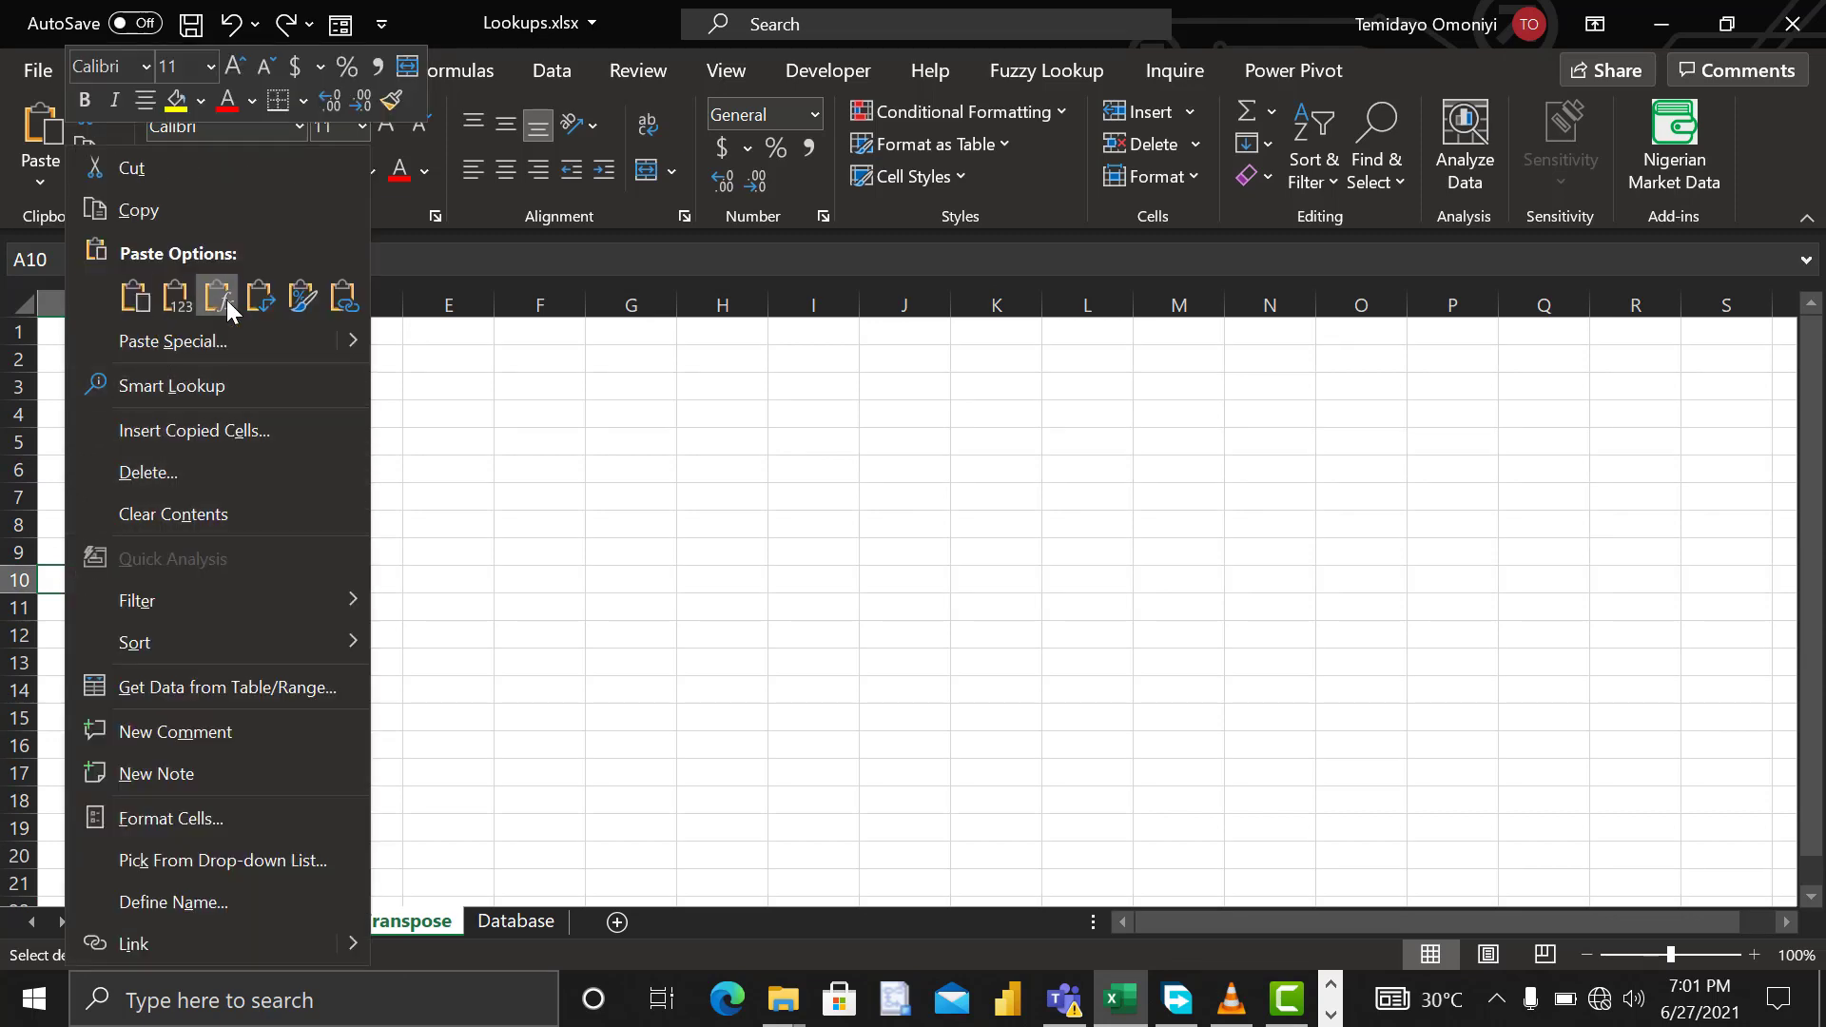
left_click(259, 299)
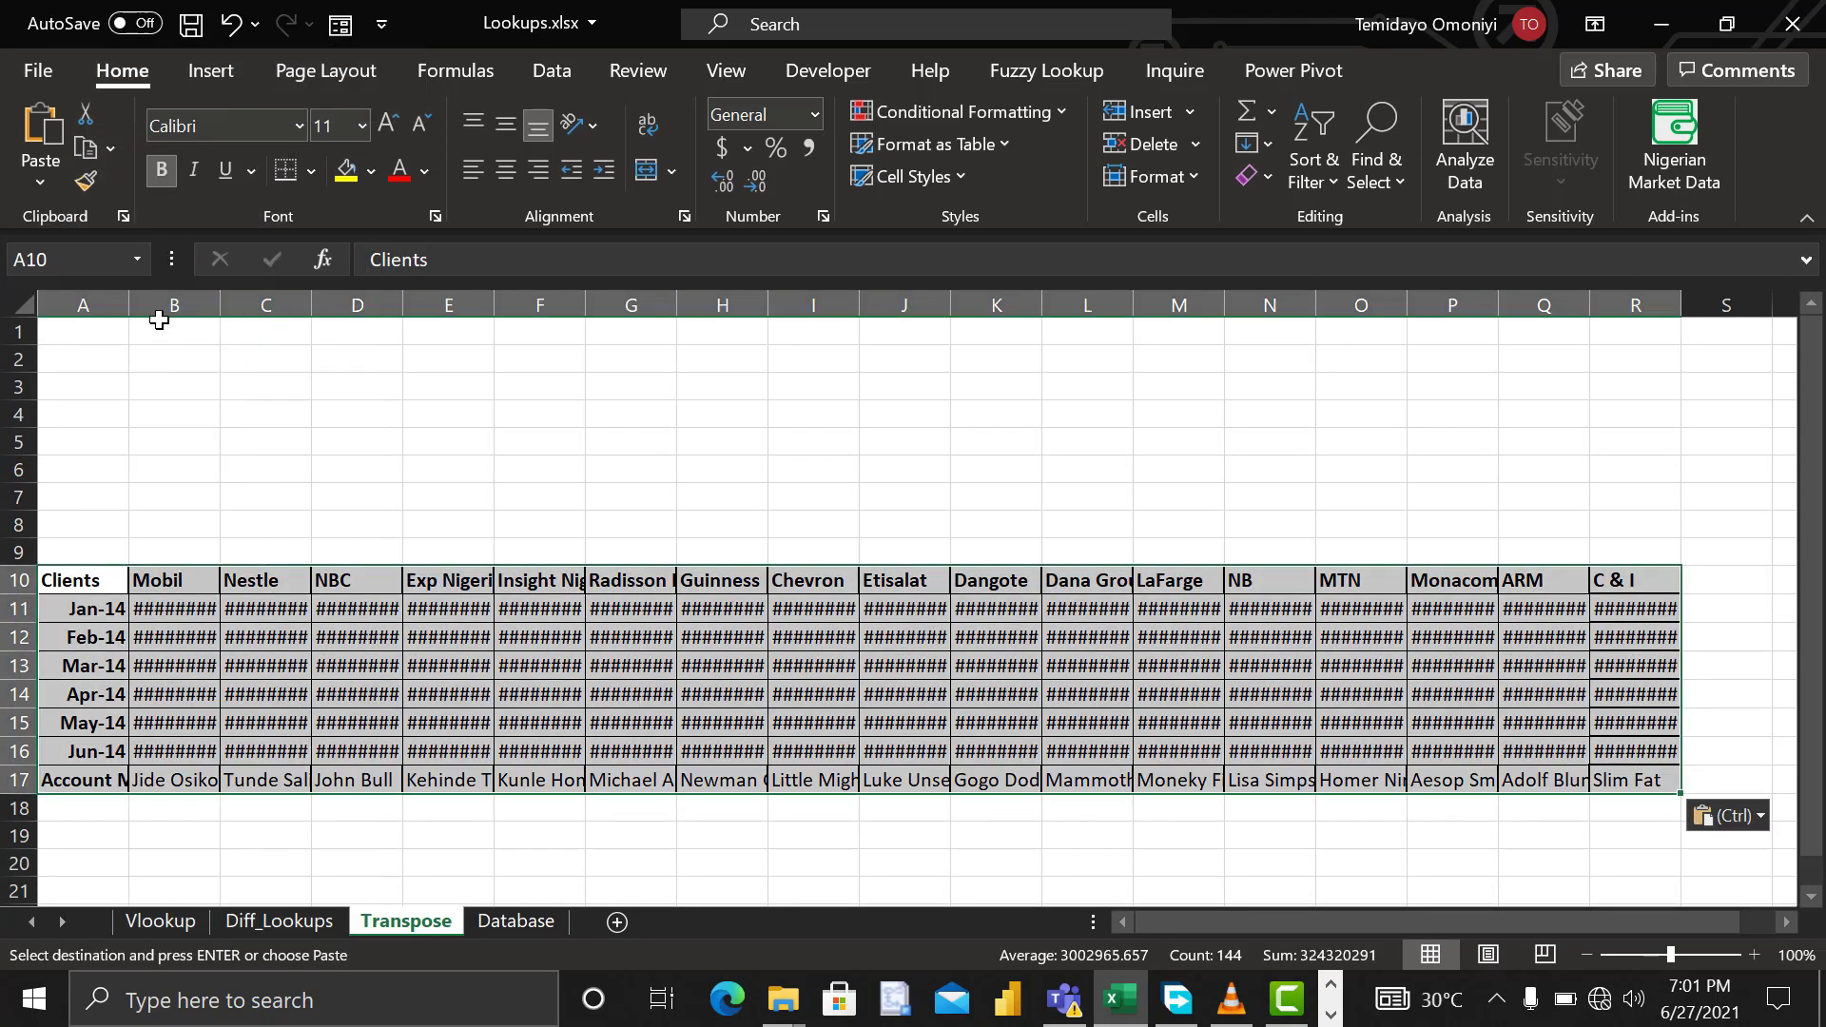
Step: Autofit the widths of columns A to R on the Transpose sheet and select cell A1
left_click_drag(95, 303, 1666, 302)
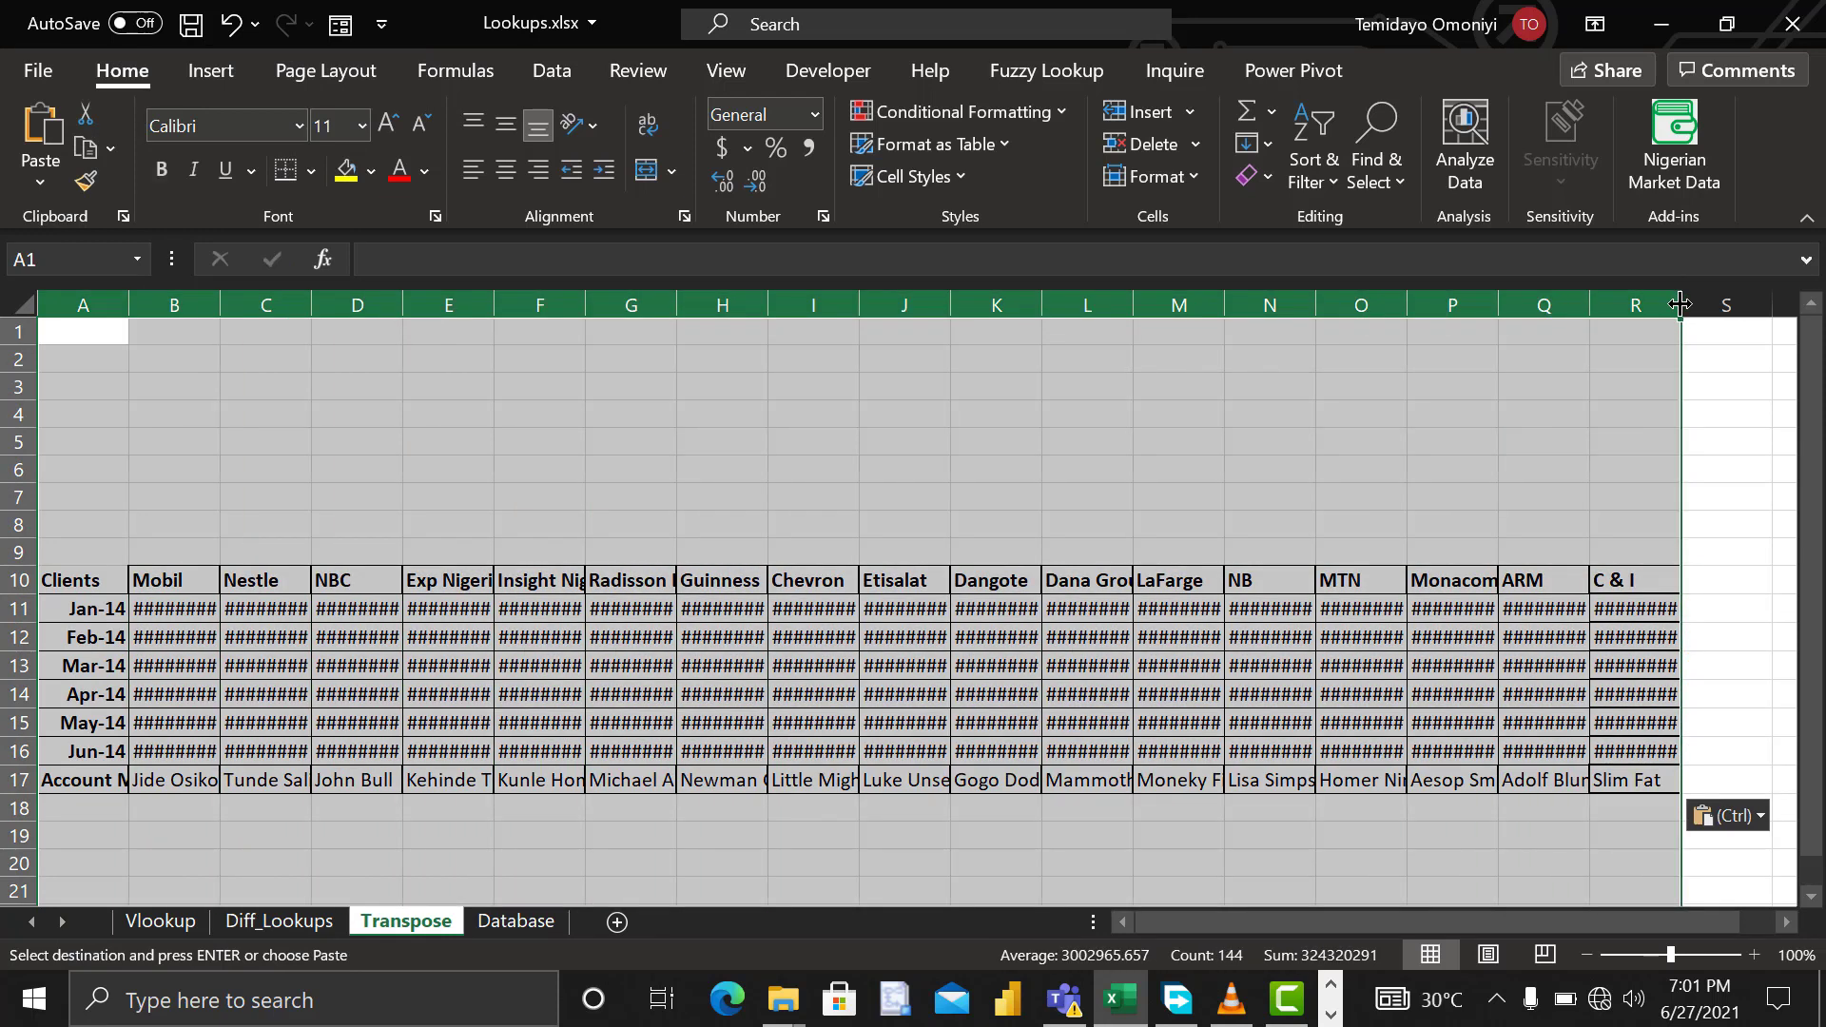
double_click(1679, 302)
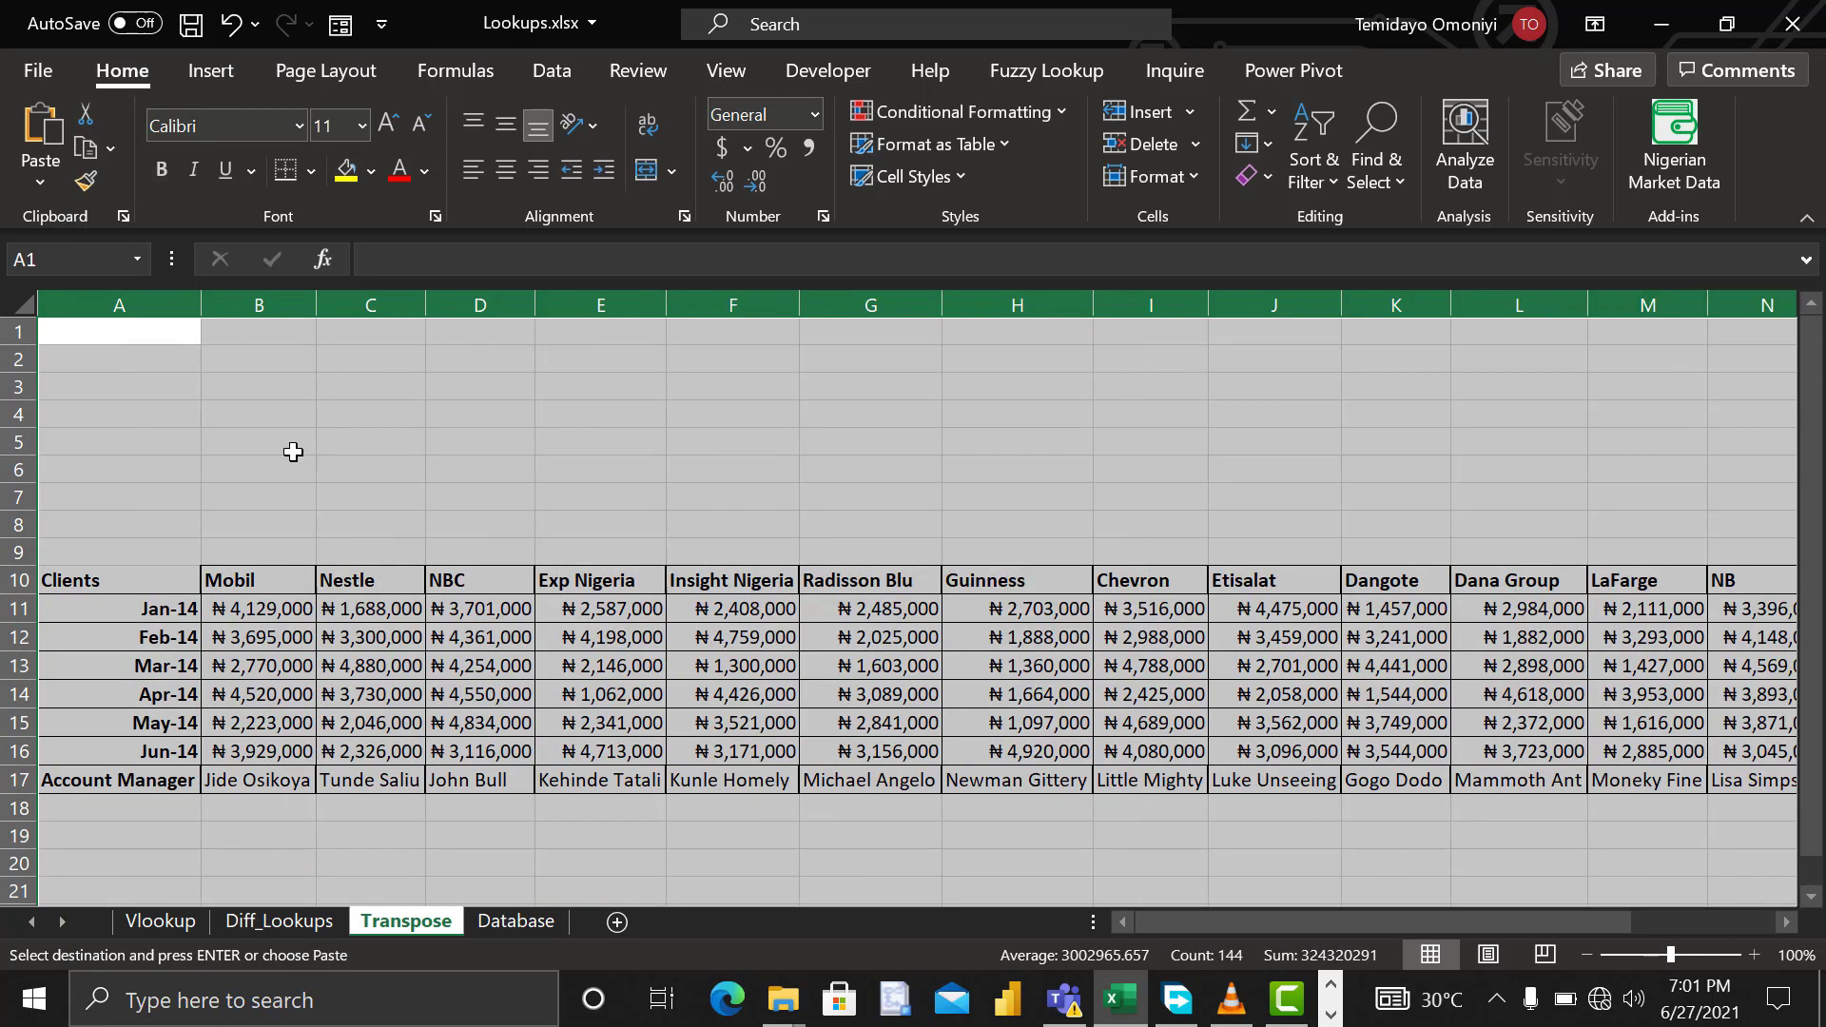
left_click(61, 335)
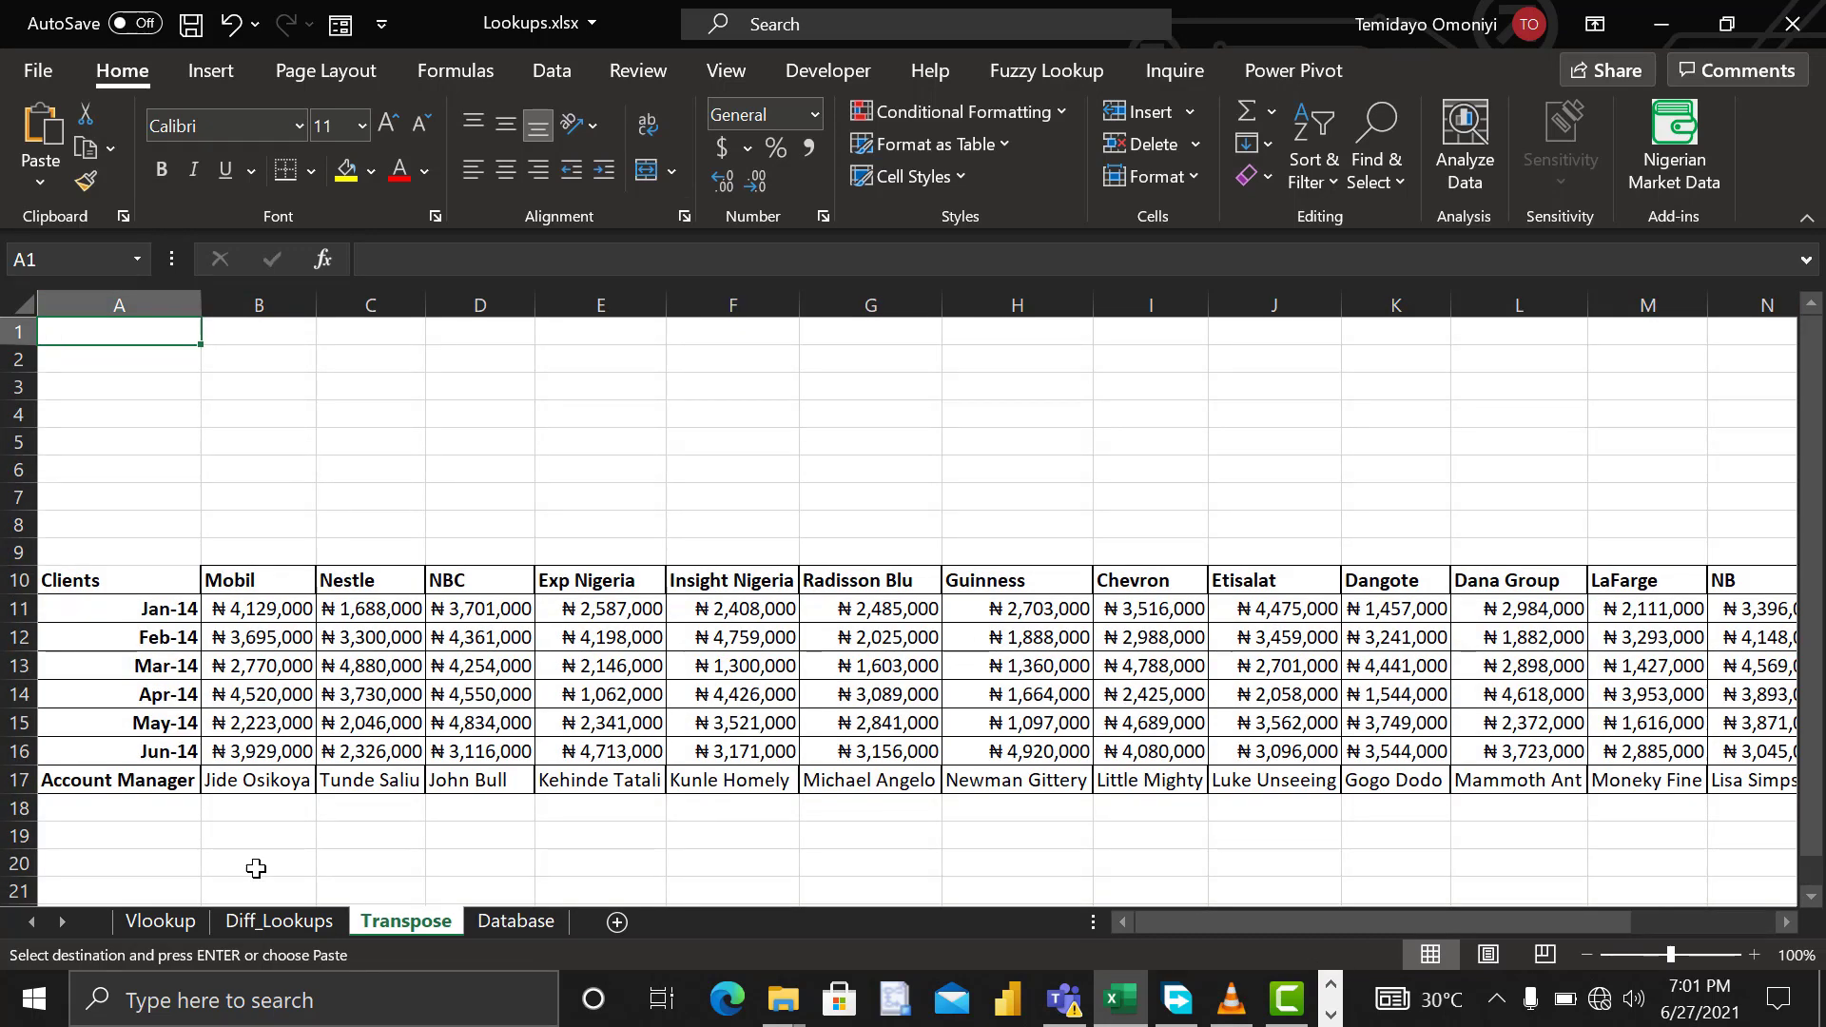
Step: Copy the Index&Match row A3:I3 from Diff_Lookups and paste it as values at A2 on the Transpose sheet
left_click(284, 922)
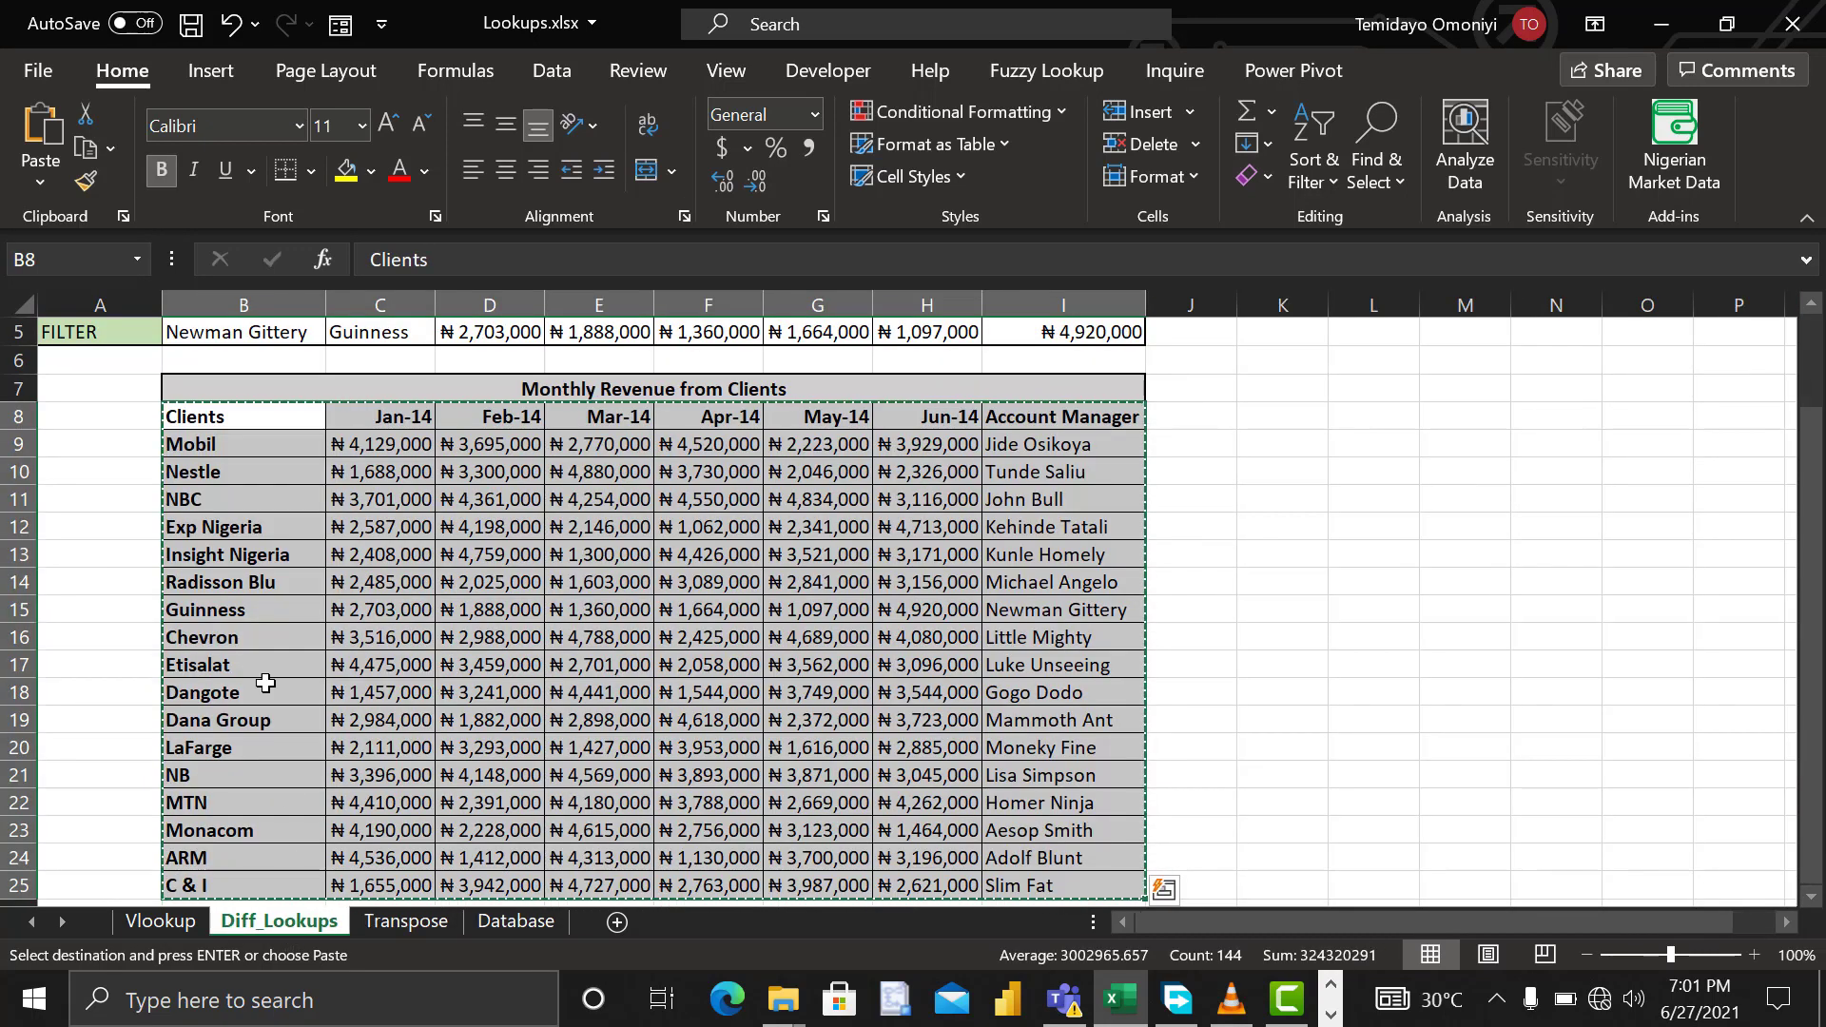
key("Escape")
scroll(201, 504, "up", 2)
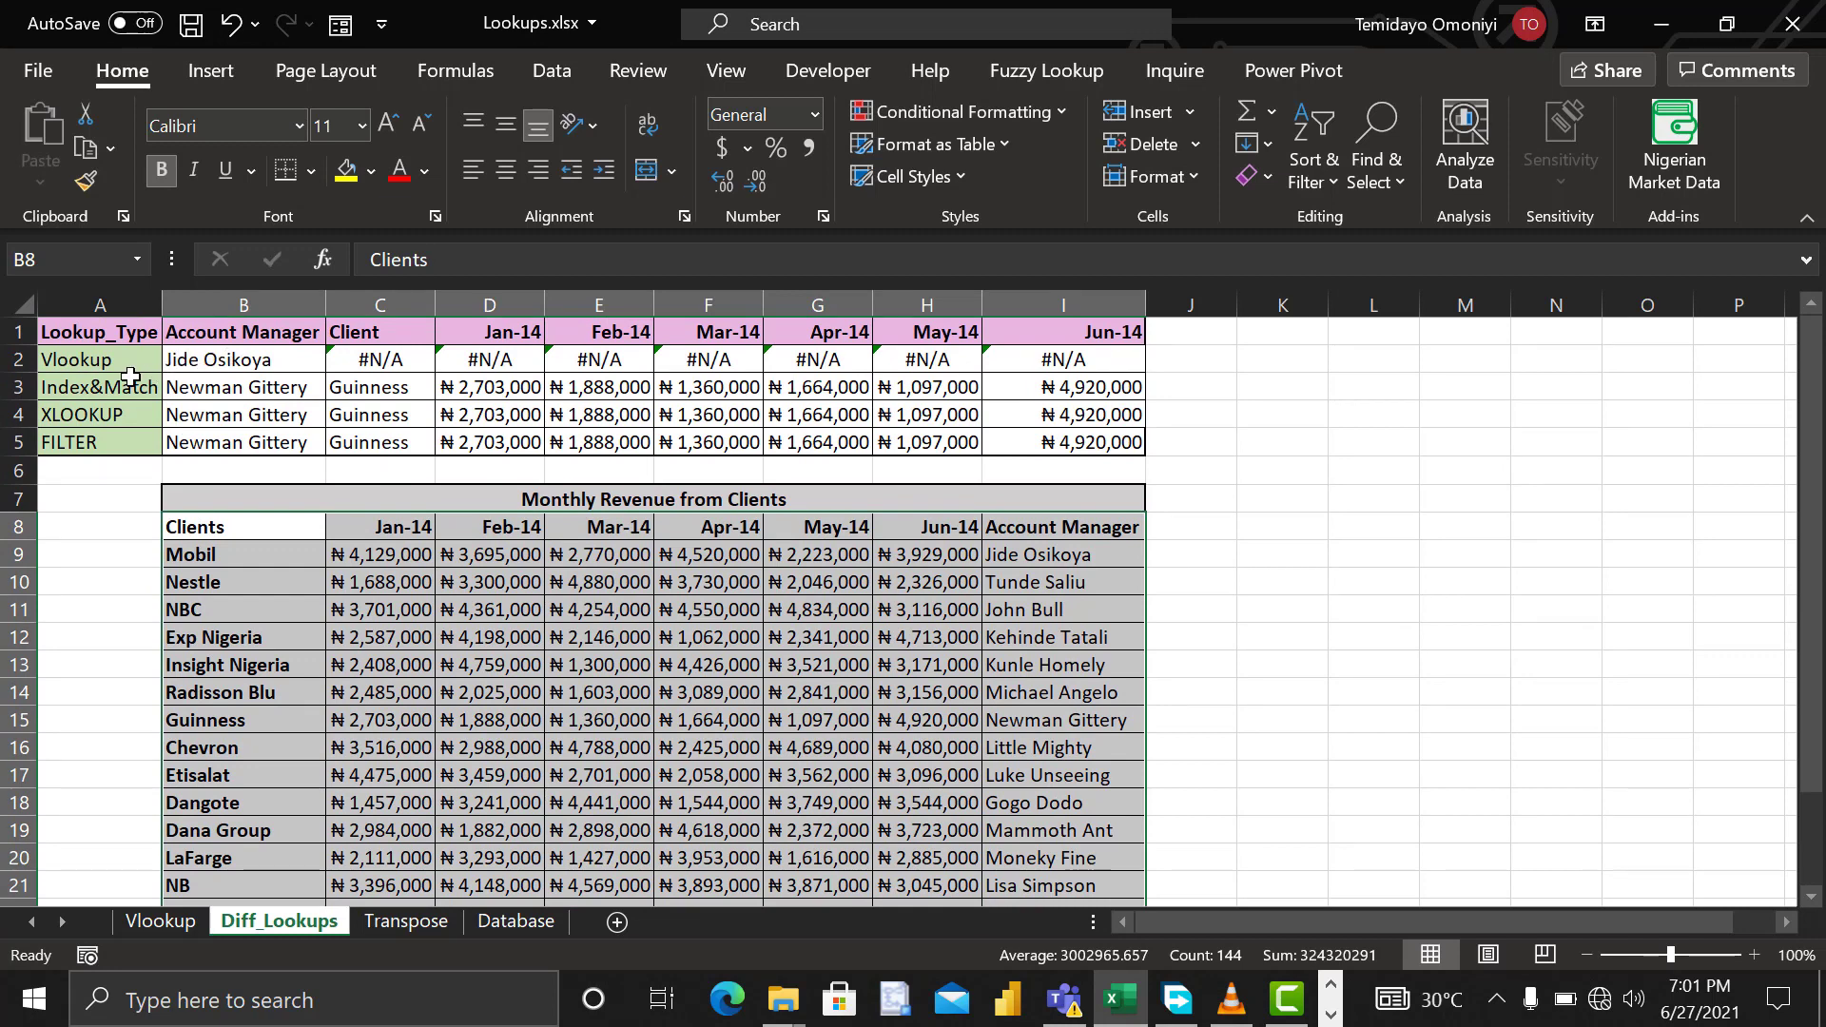
left_click(76, 384)
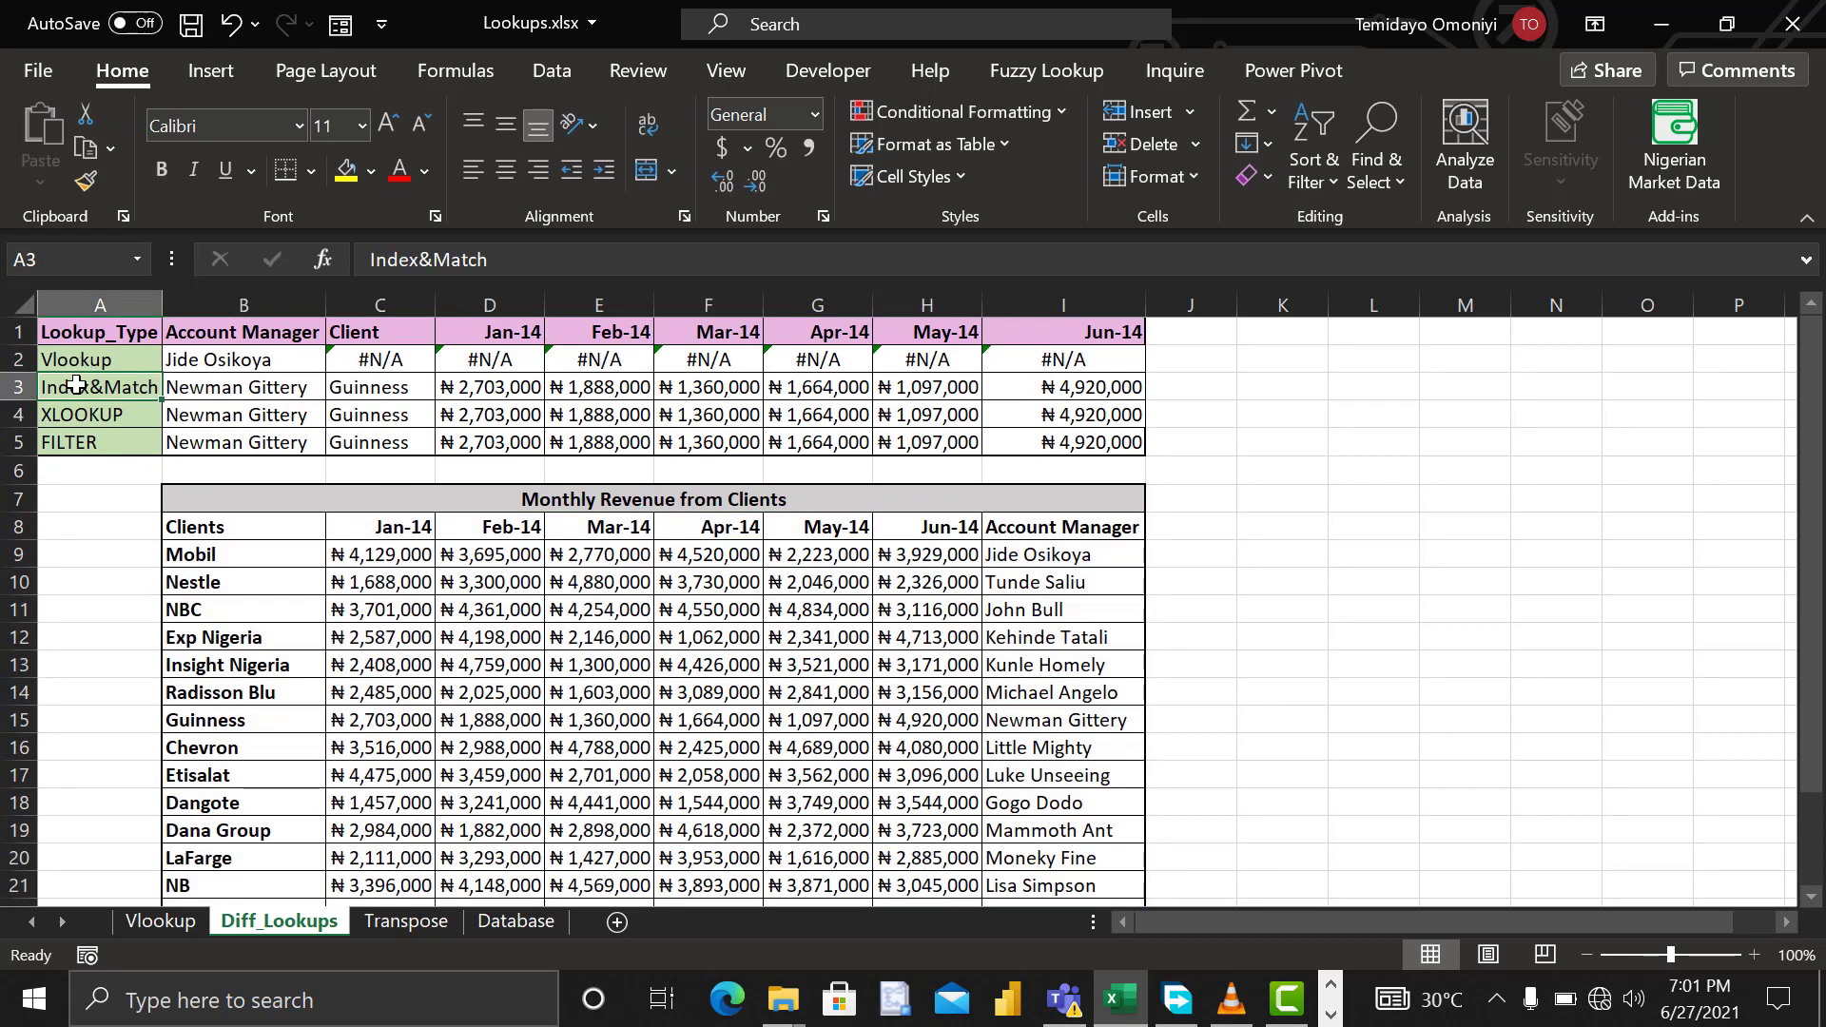
key("ctrl+shift+Right")
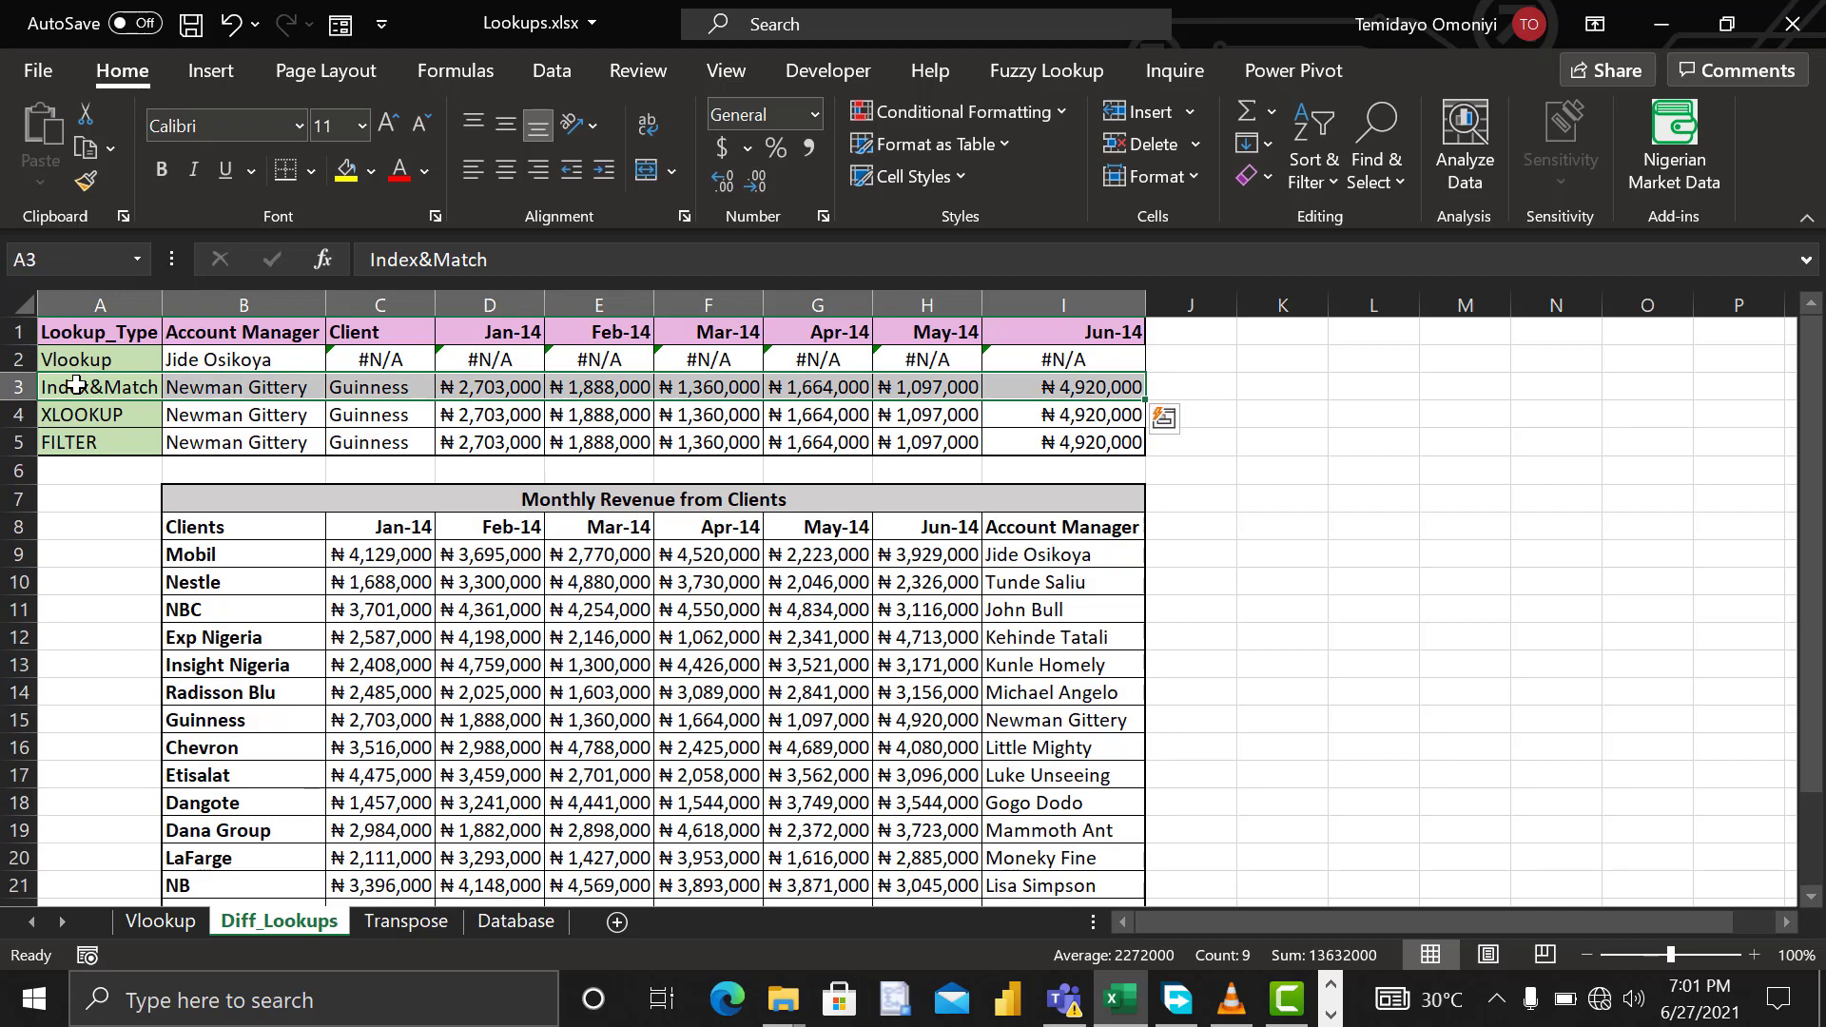
key("ctrl+c")
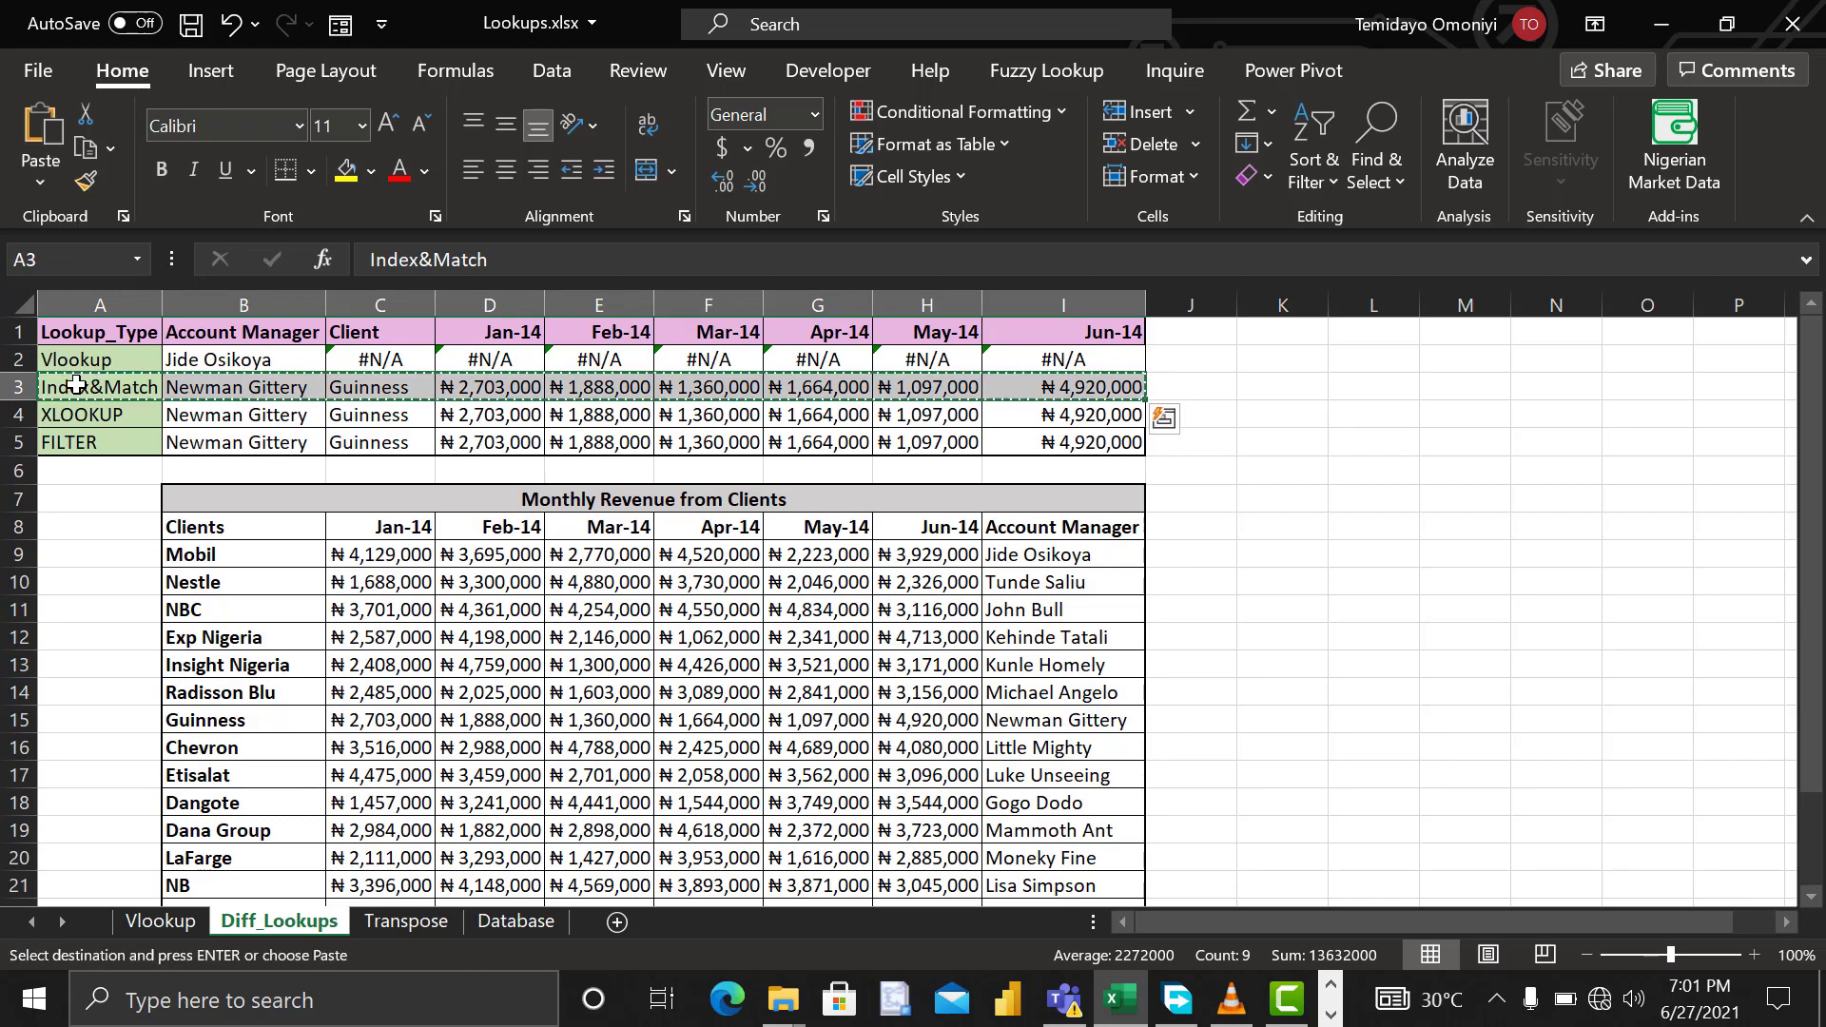
left_click(390, 924)
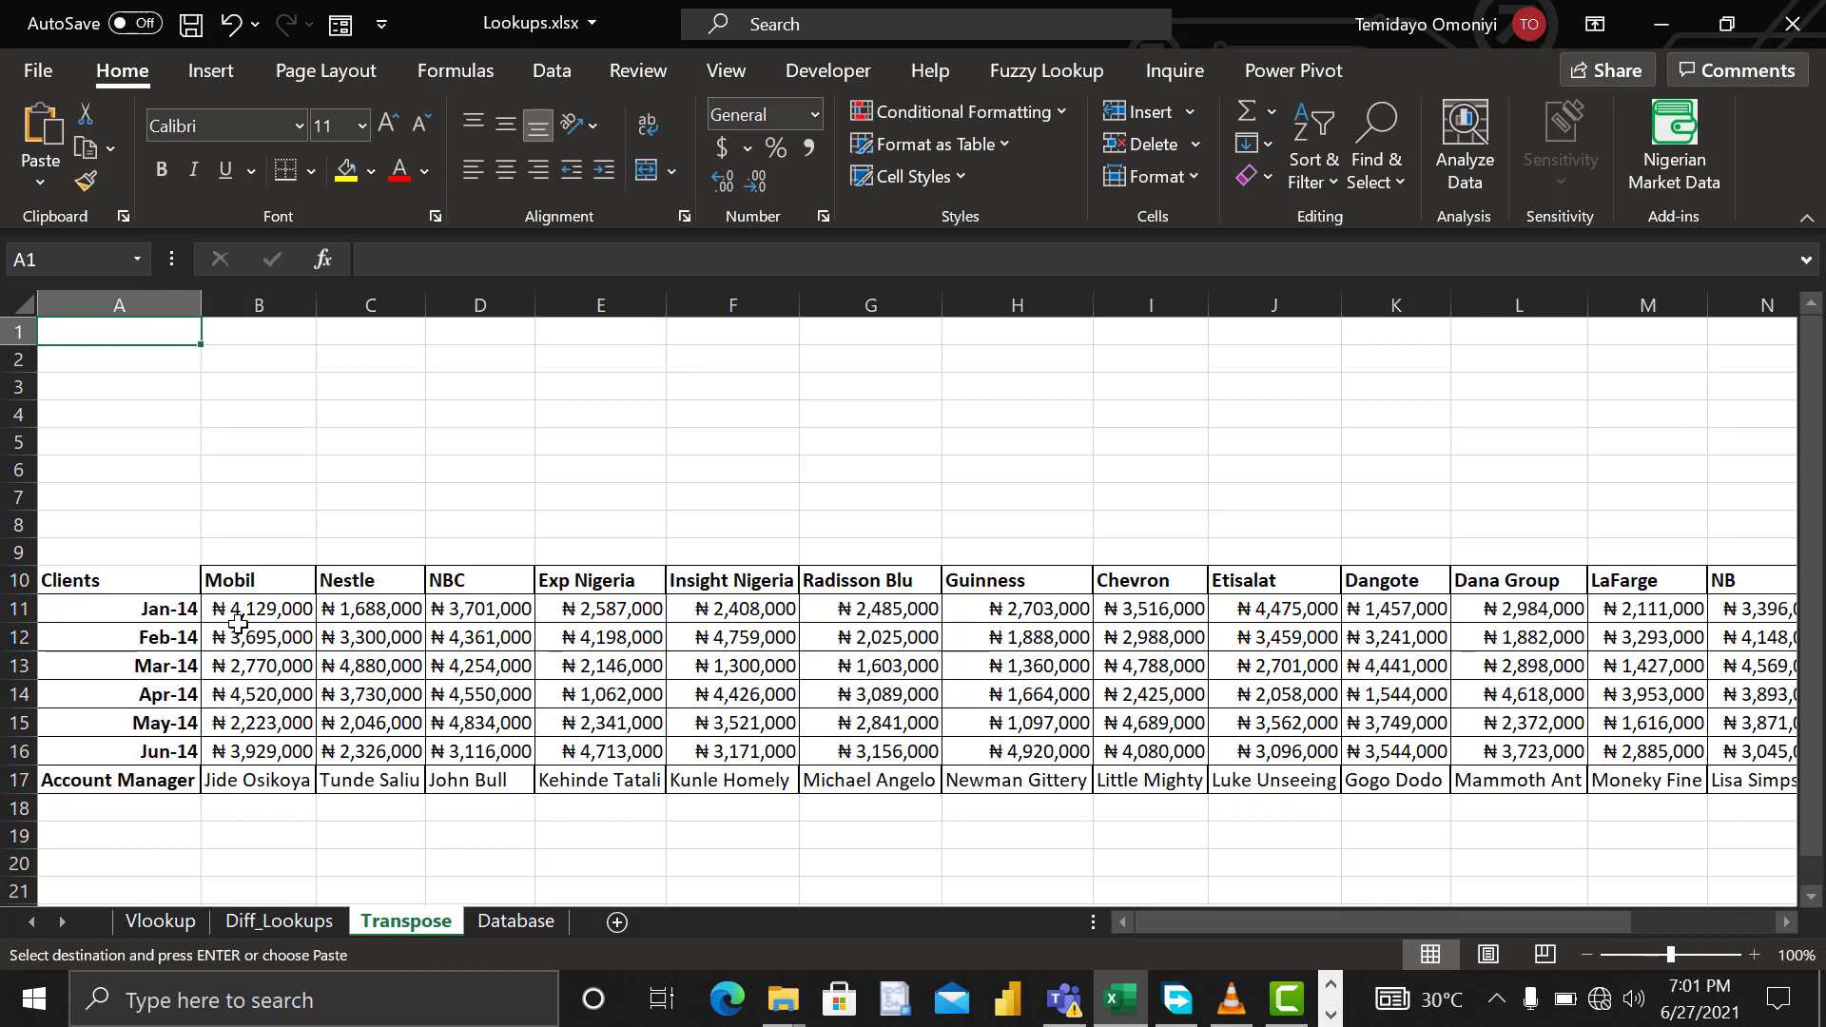
left_click(118, 359)
right_click(118, 359)
left_click(228, 300)
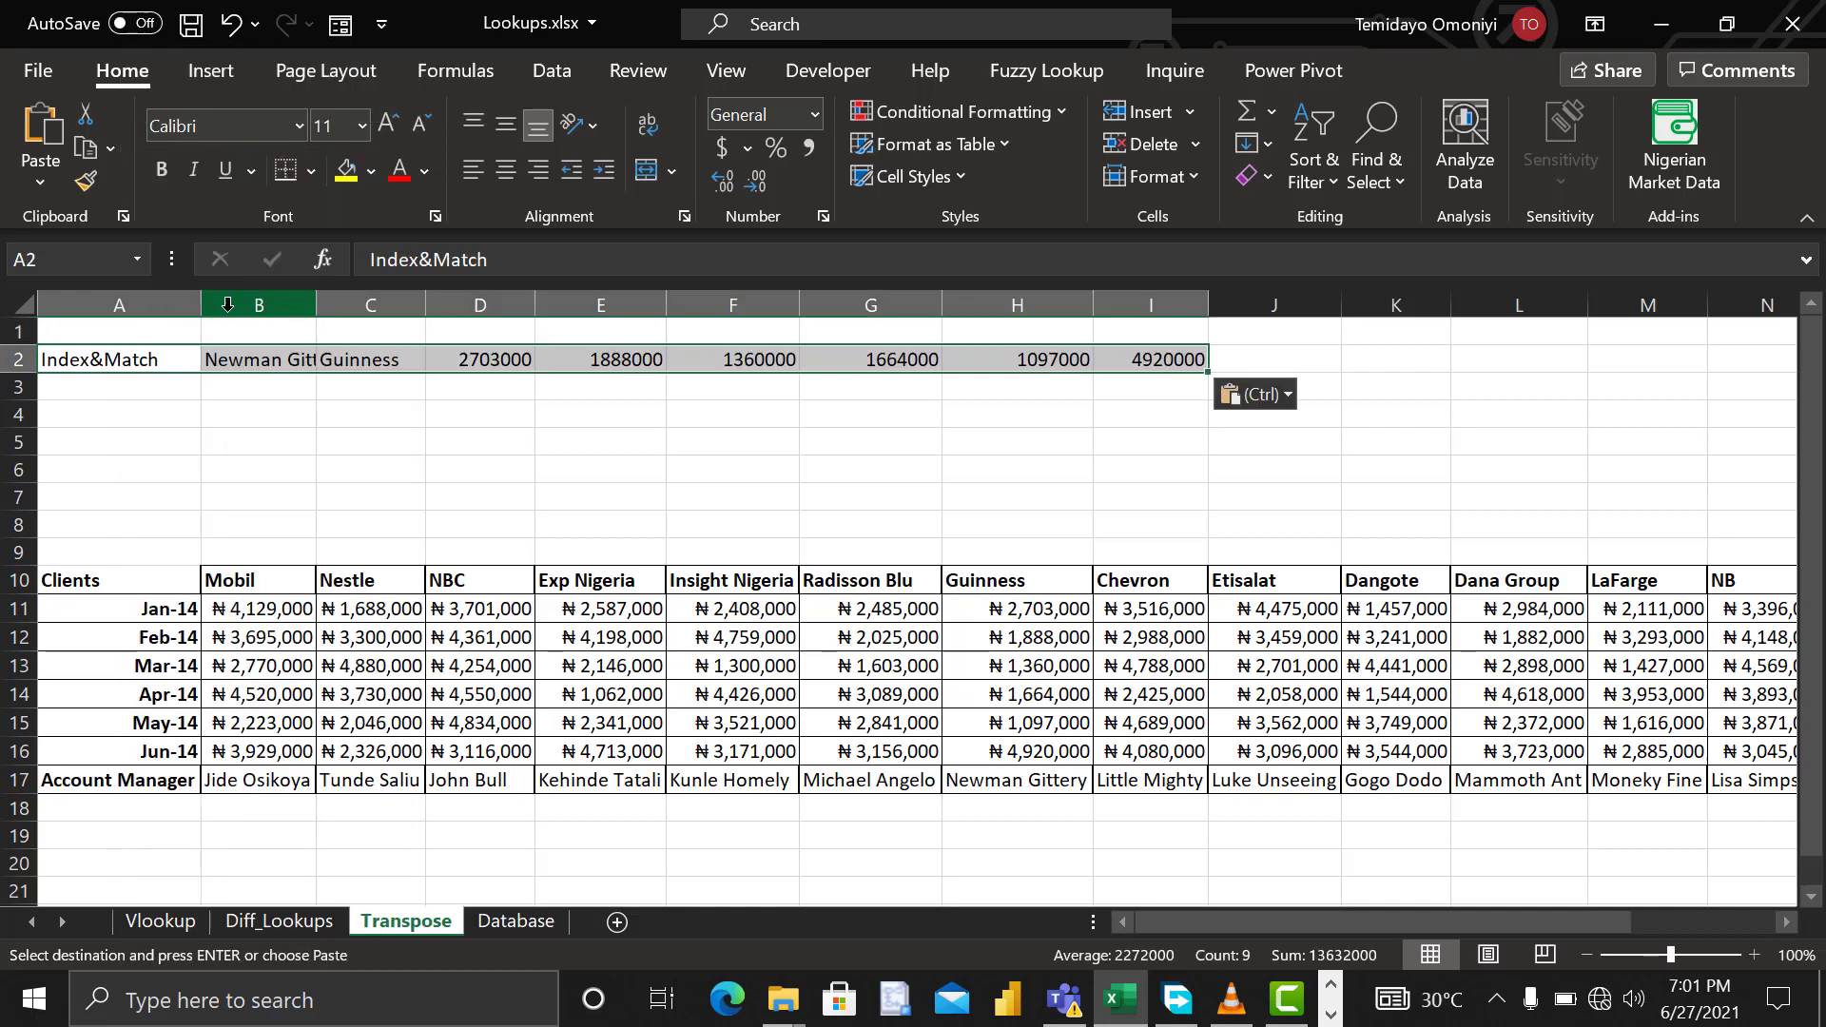
left_click(252, 363)
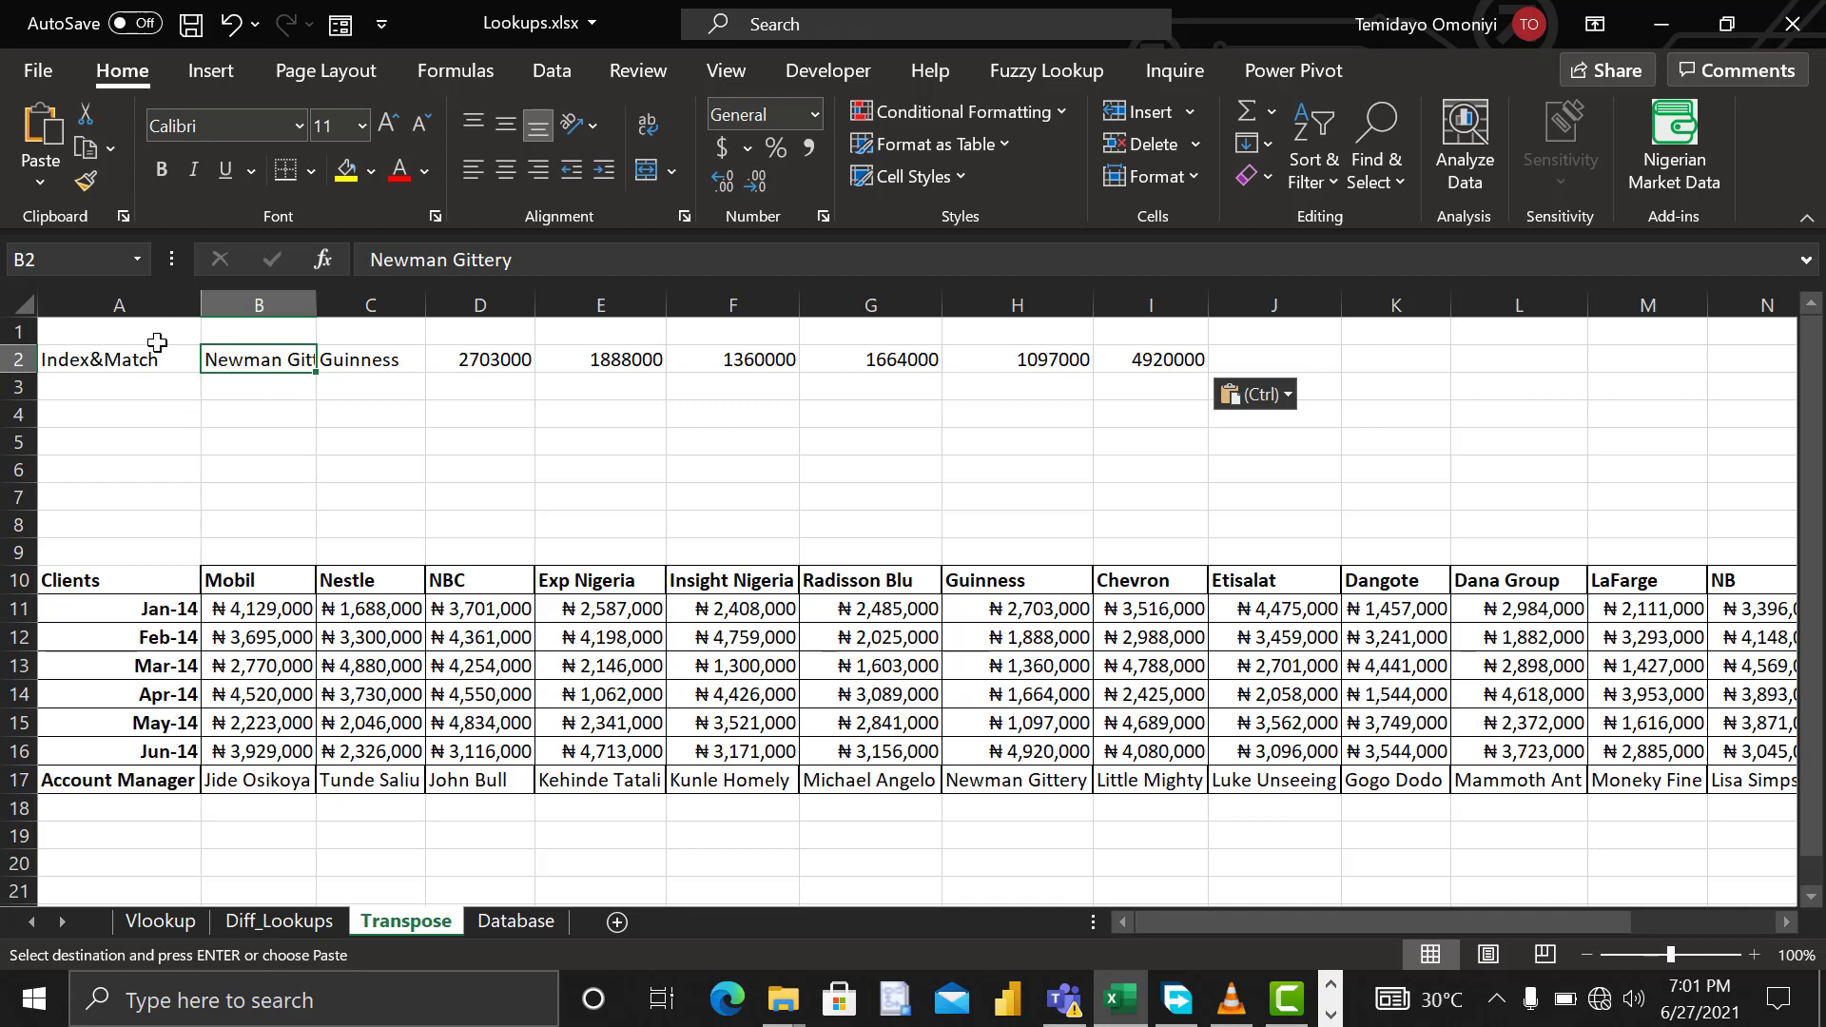
Step: Copy the header row A1:I1 from Diff_Lookups and paste it with its formatting at A1 on the Transpose sheet
left_click(256, 920)
left_click(87, 331)
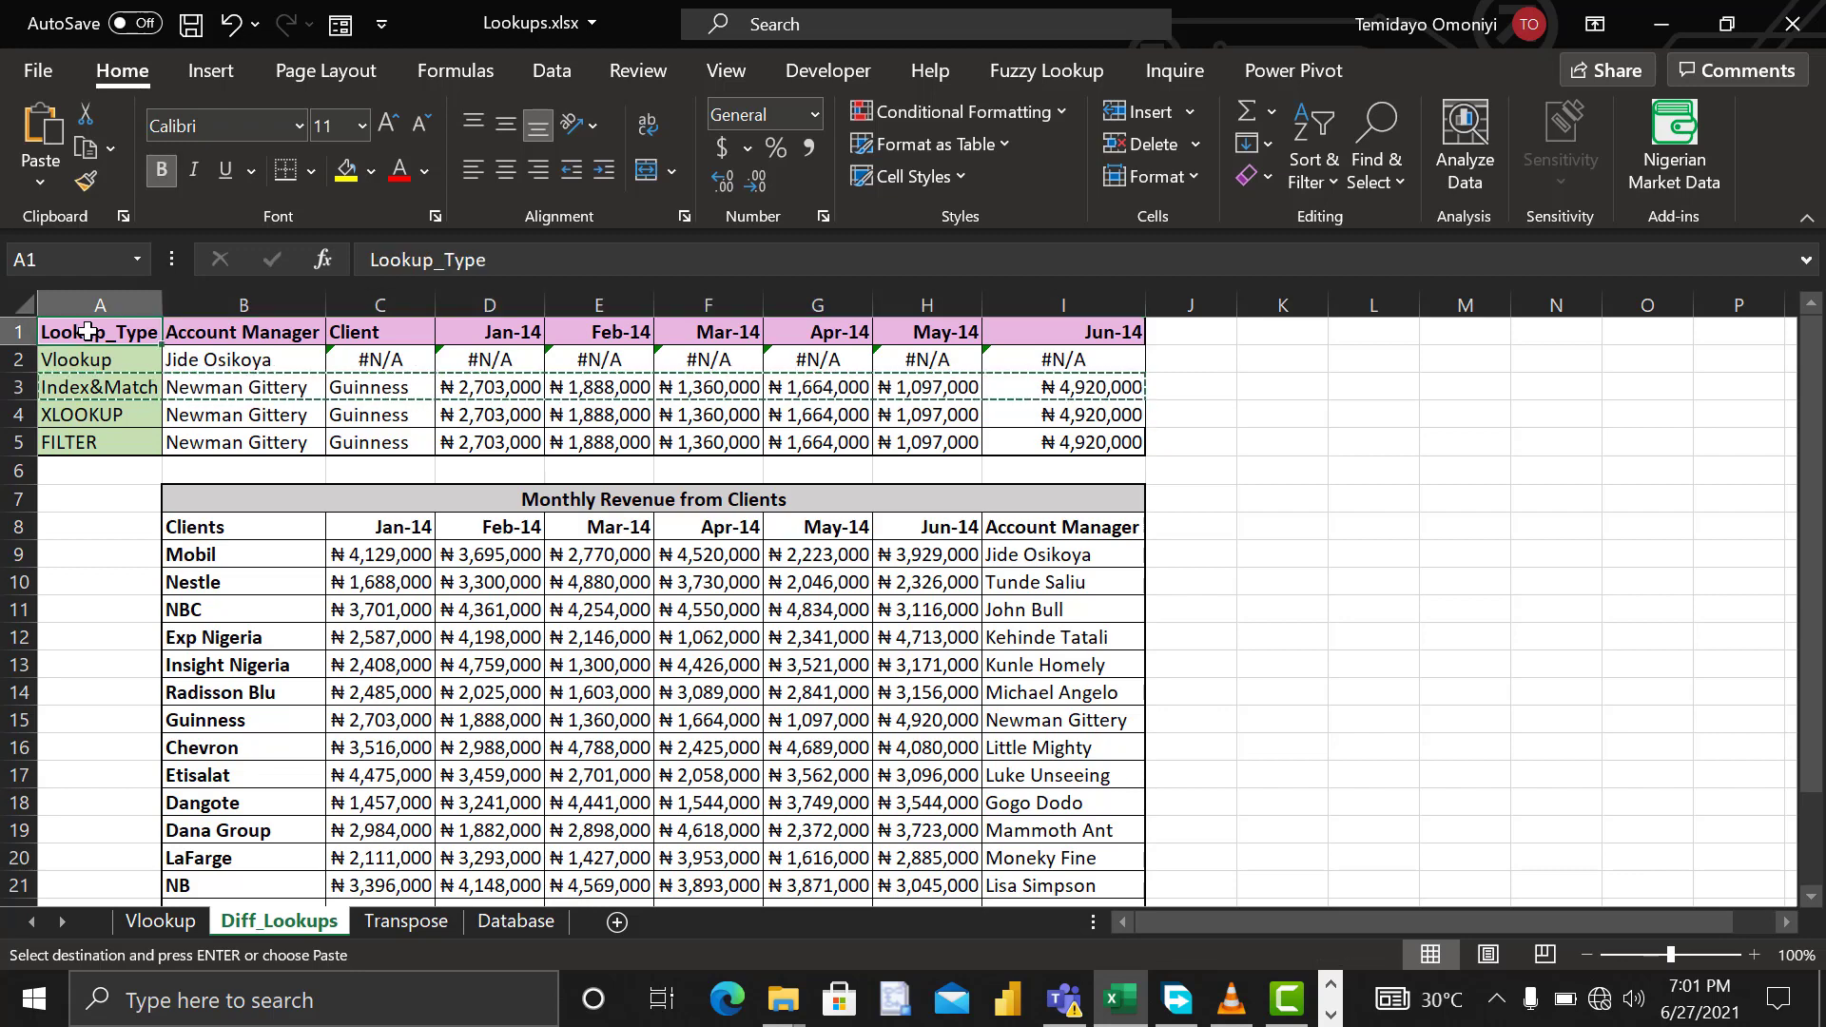
key("ctrl+shift+Right")
key("ctrl+c")
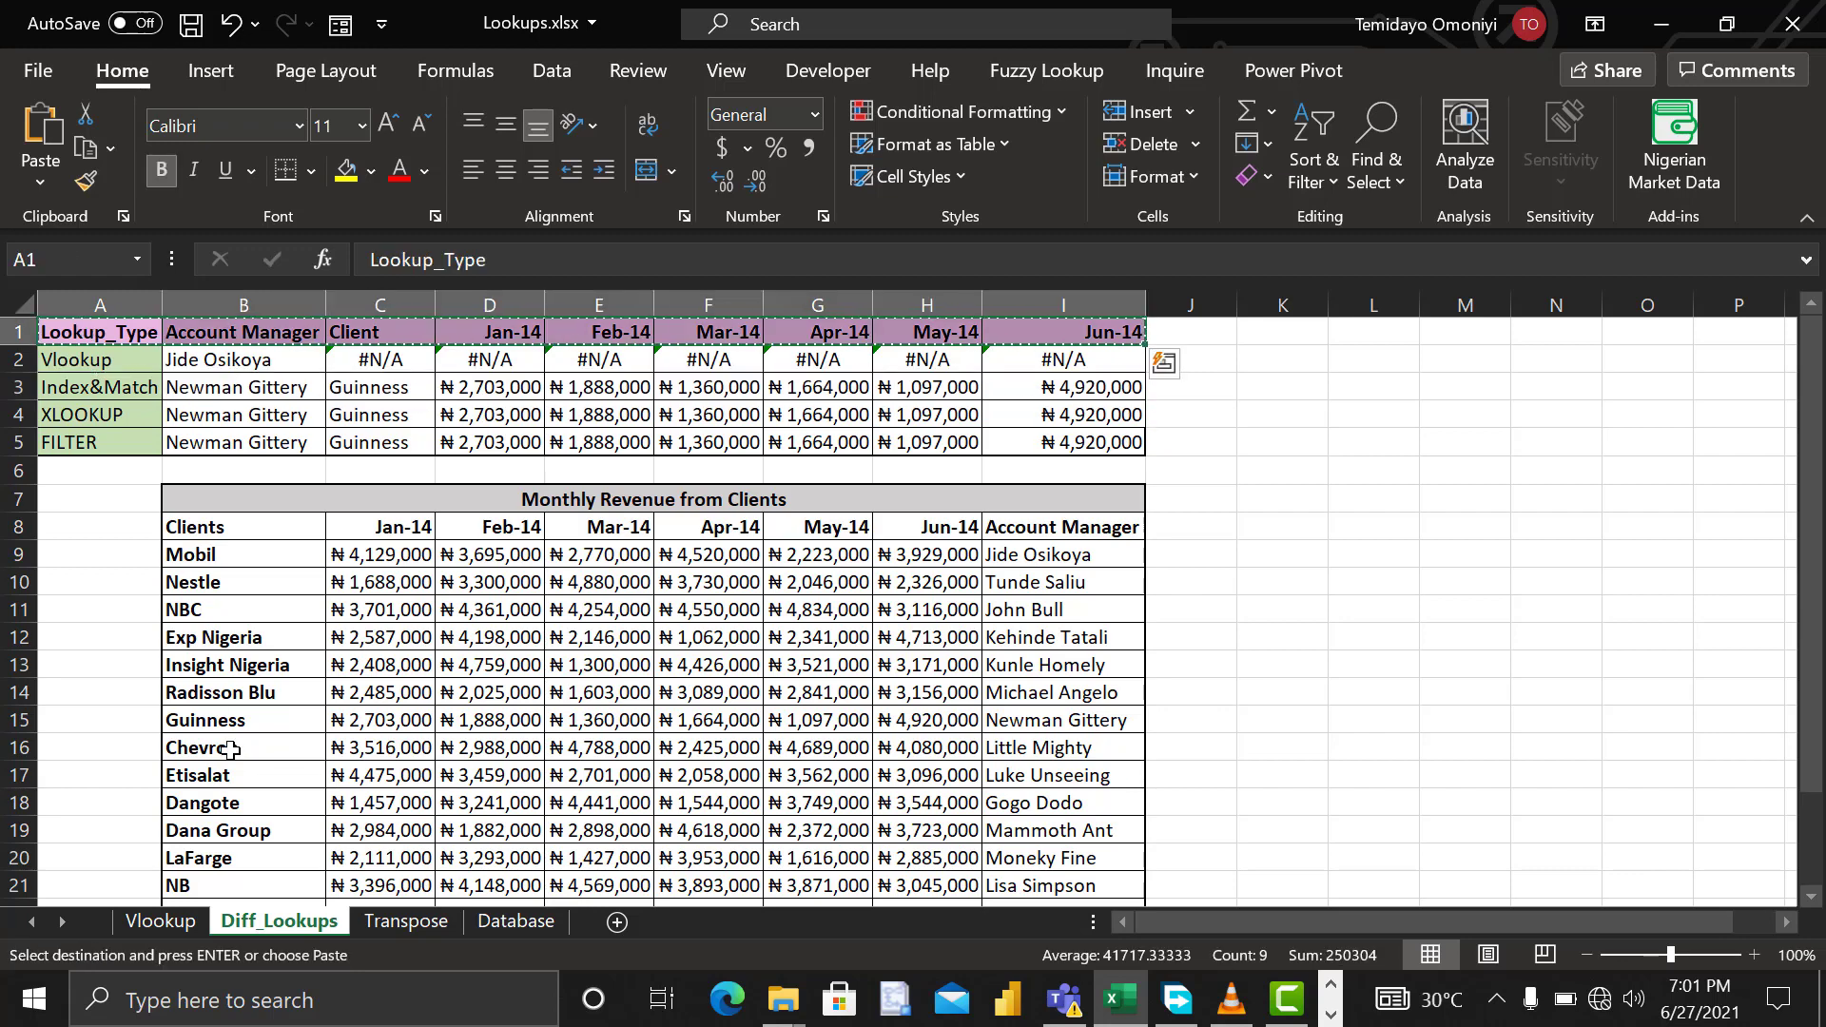
left_click(405, 921)
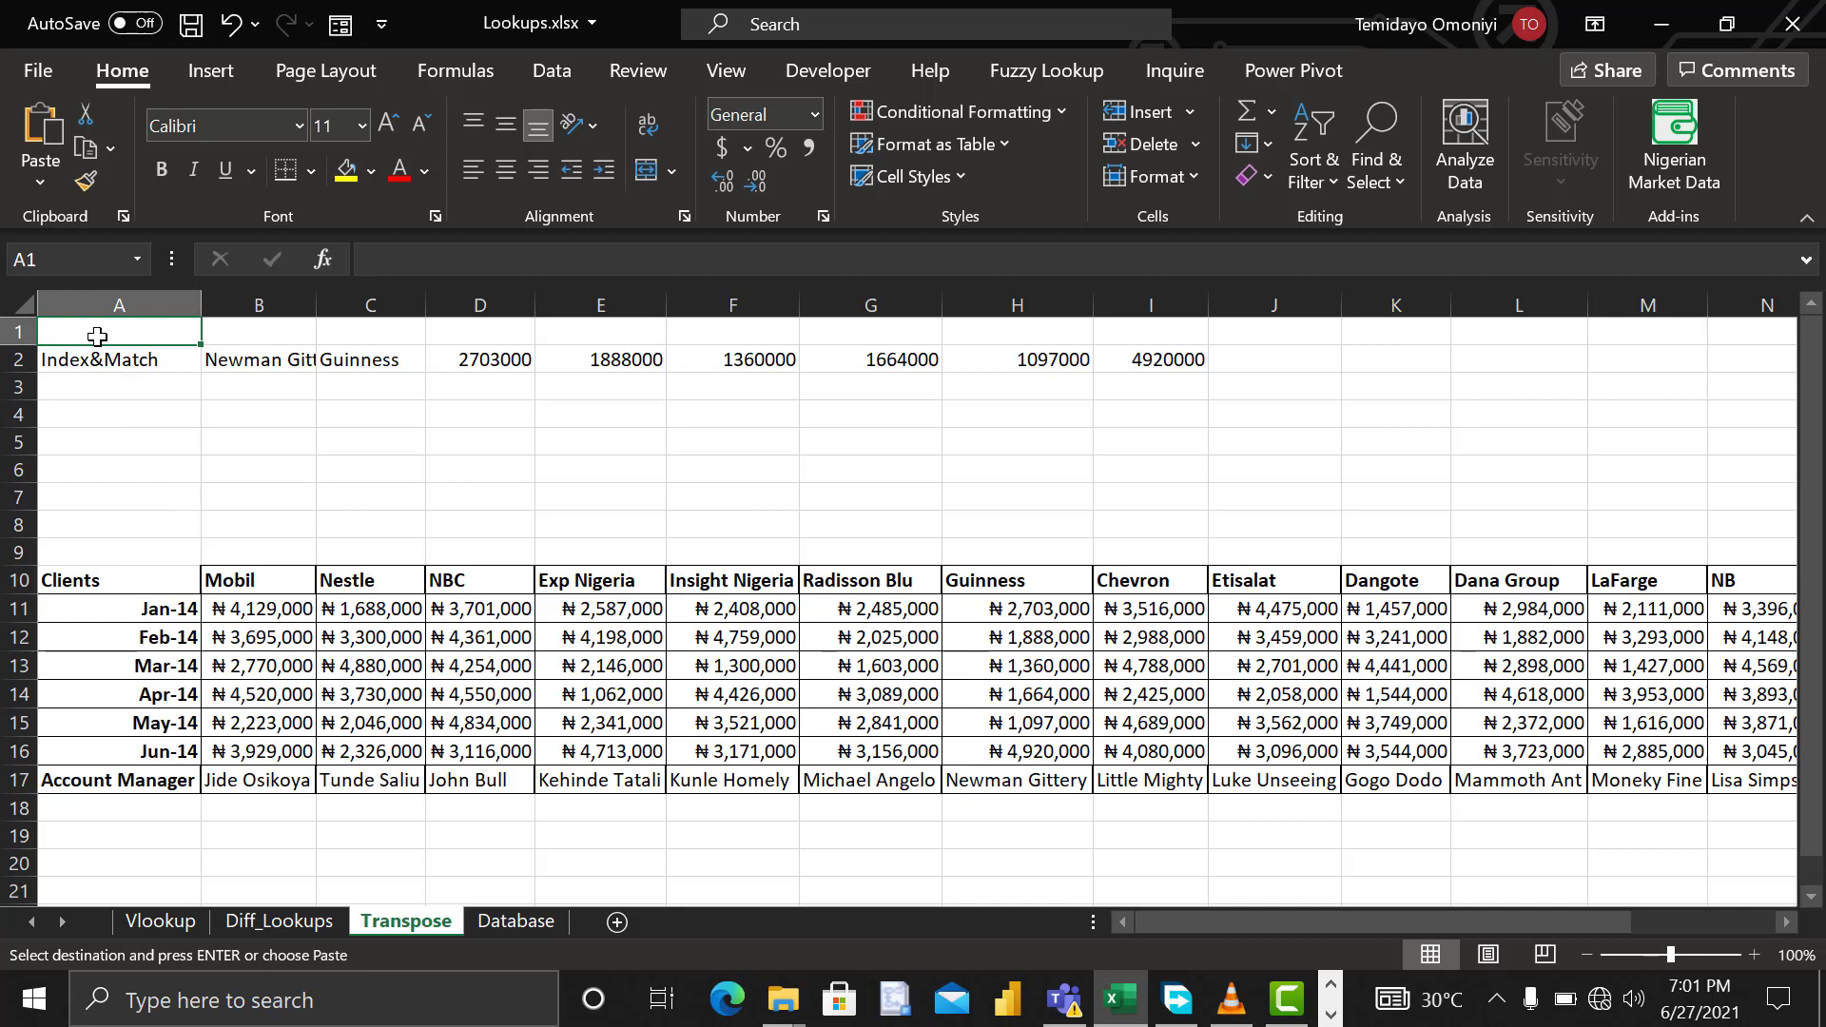
key("ctrl+v")
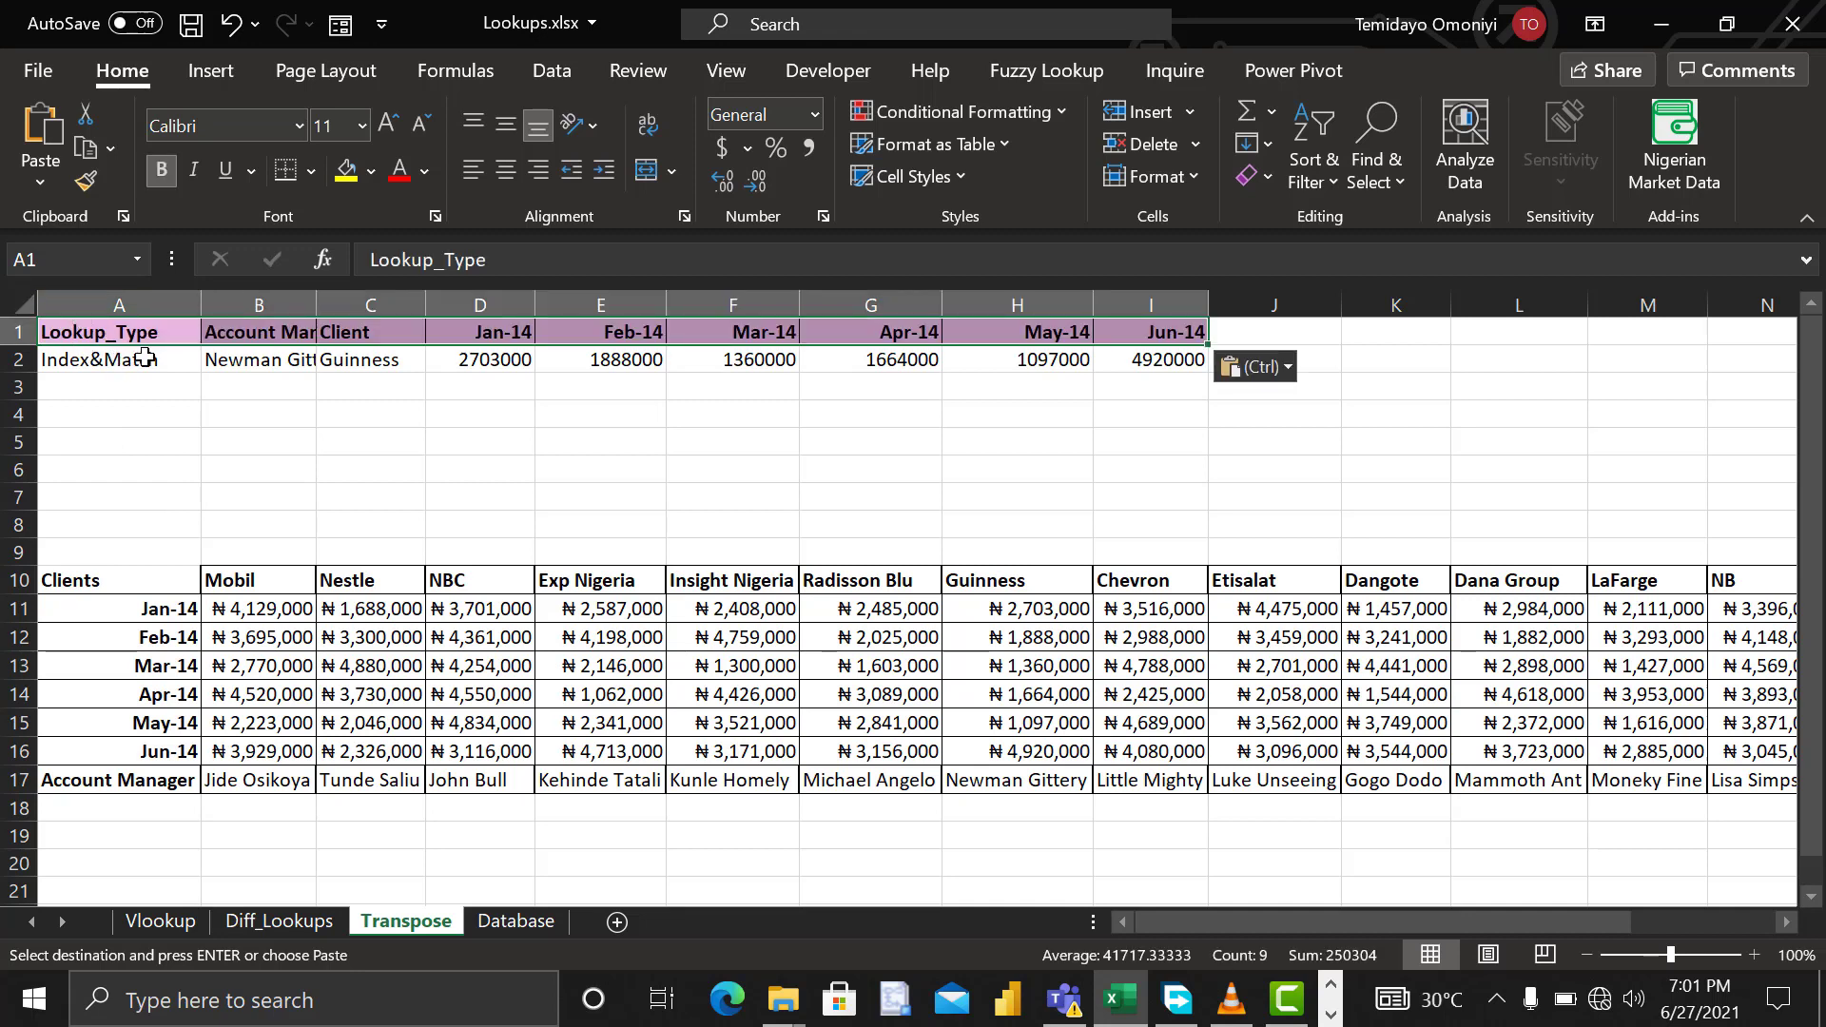
Step: Clear the pasted values from B2:I2 on the Transpose sheet and autofit the widths of columns A to I
left_click(249, 359)
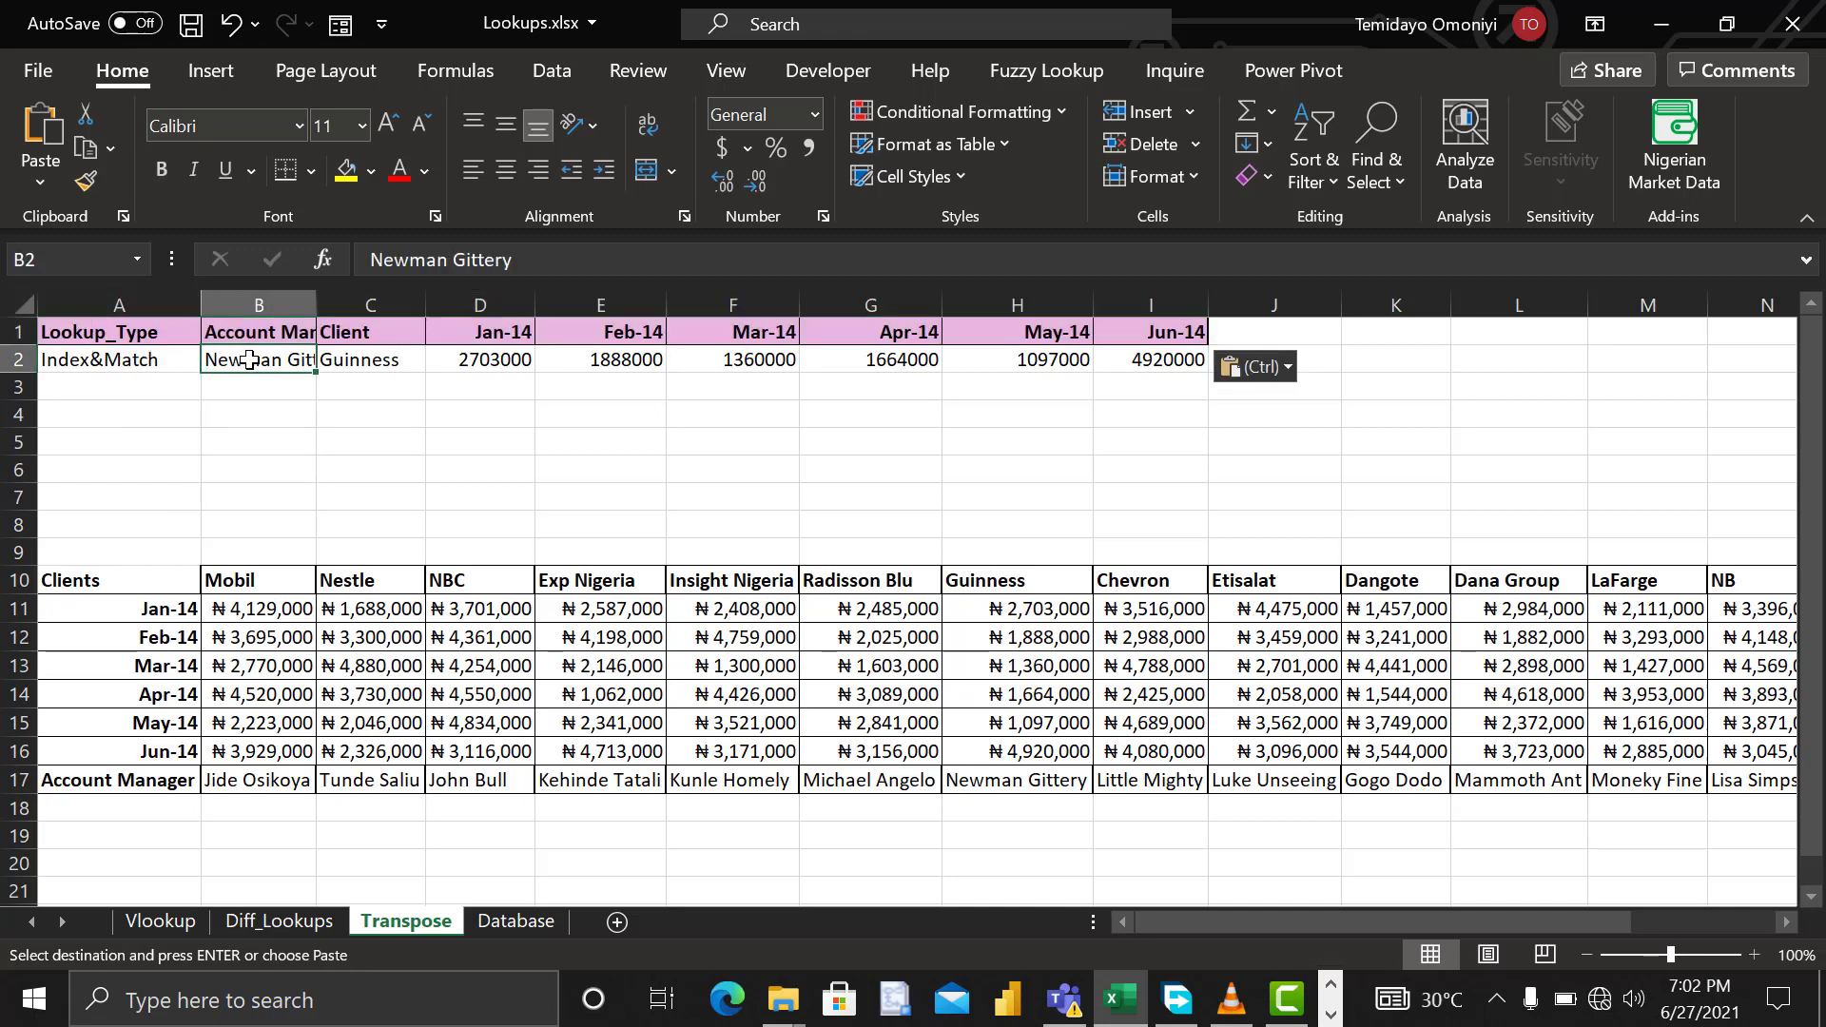
key("Delete")
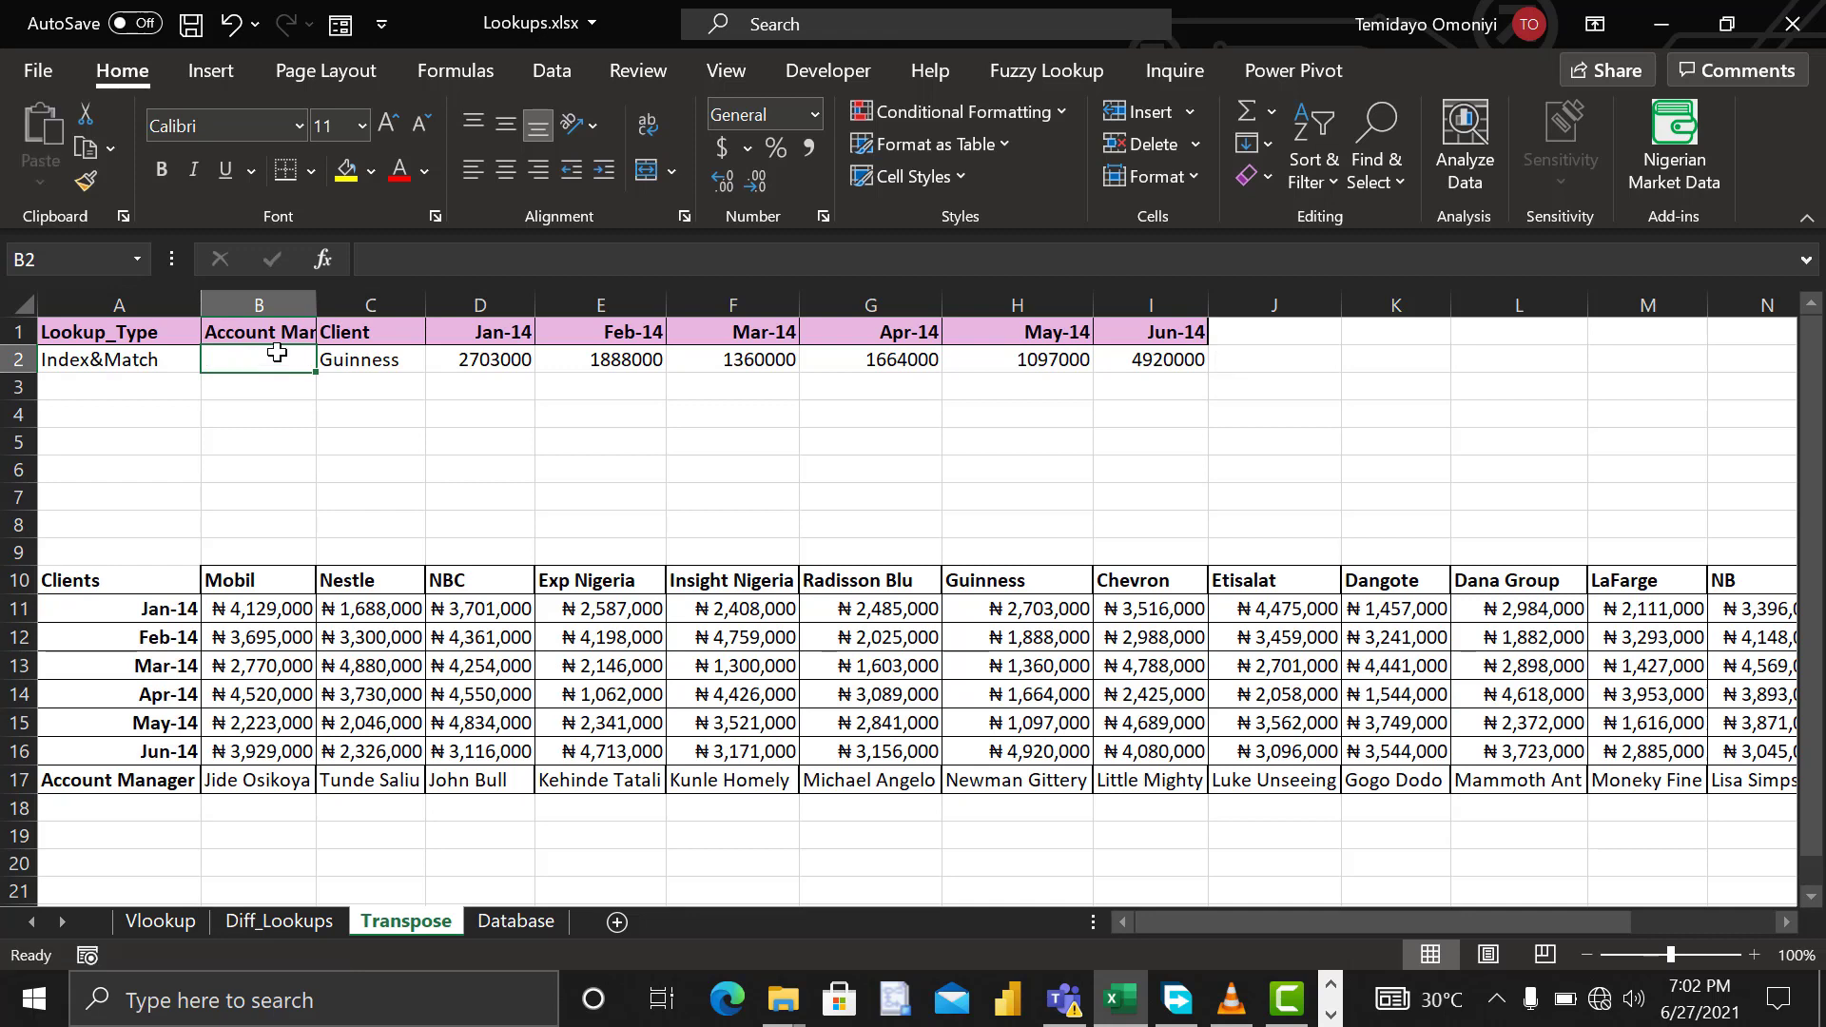
left_click(345, 367)
key("Delete")
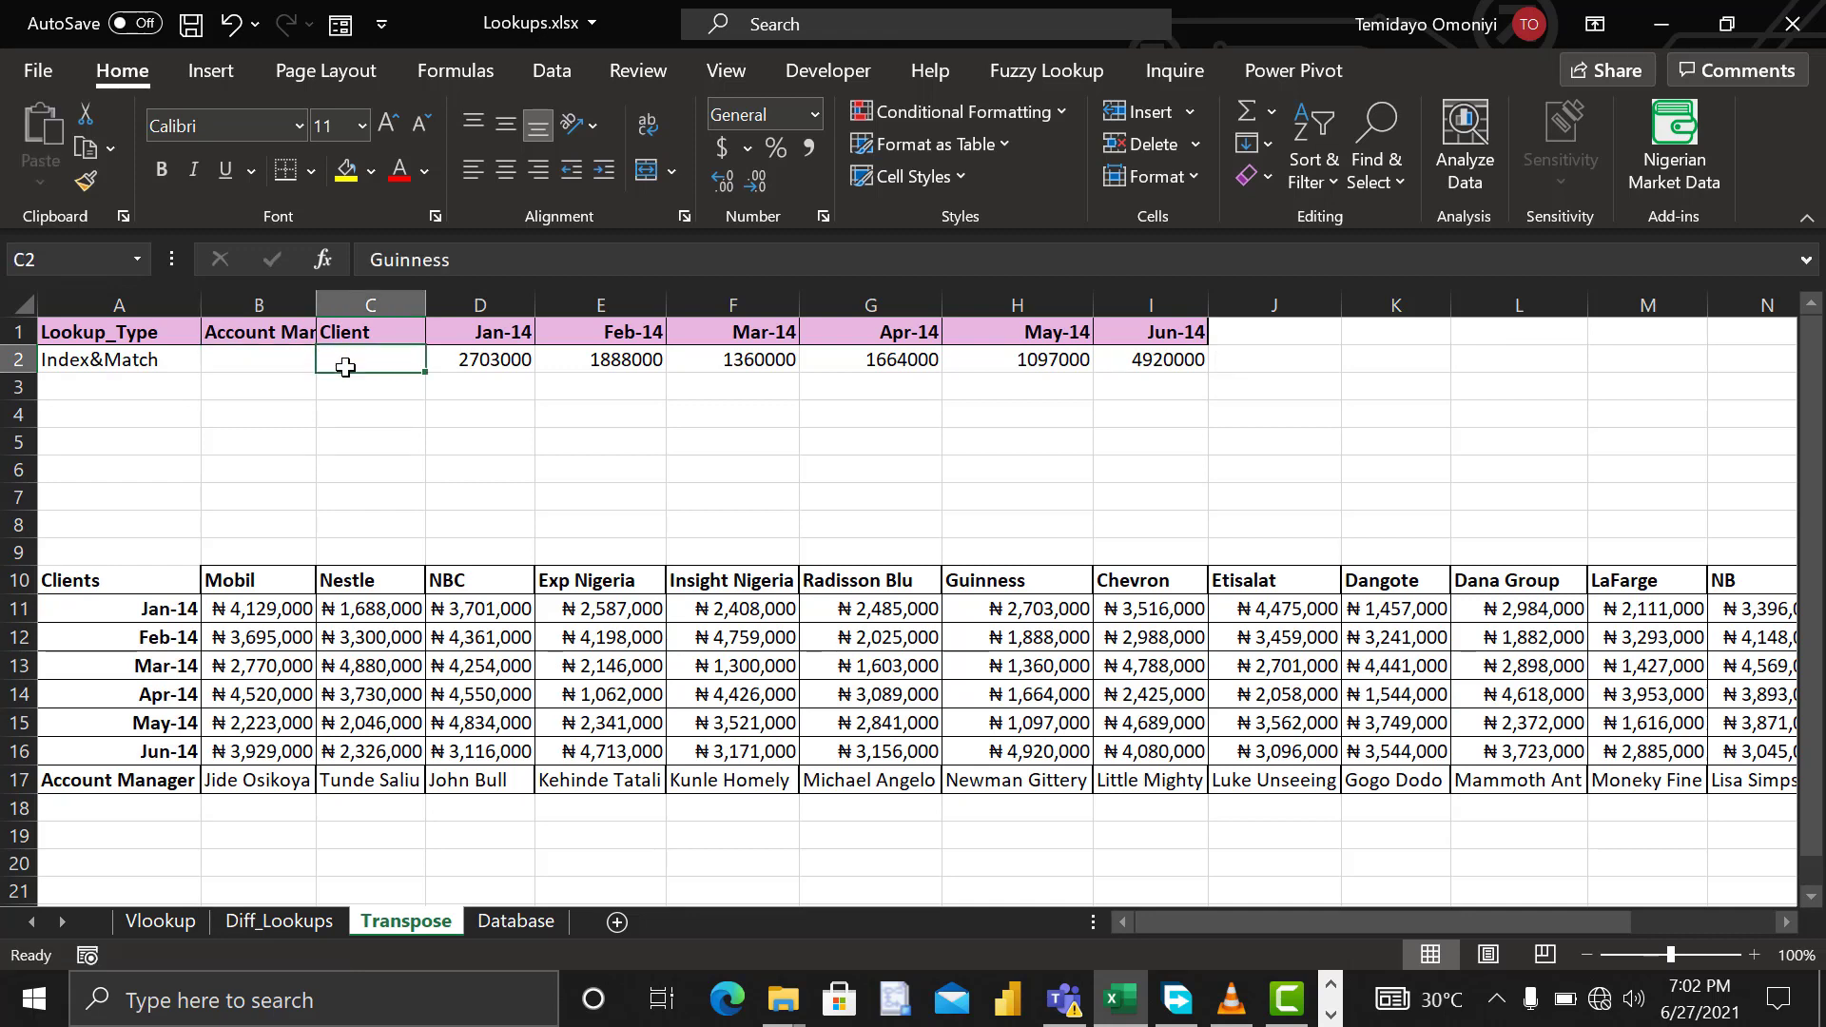
left_click(260, 359)
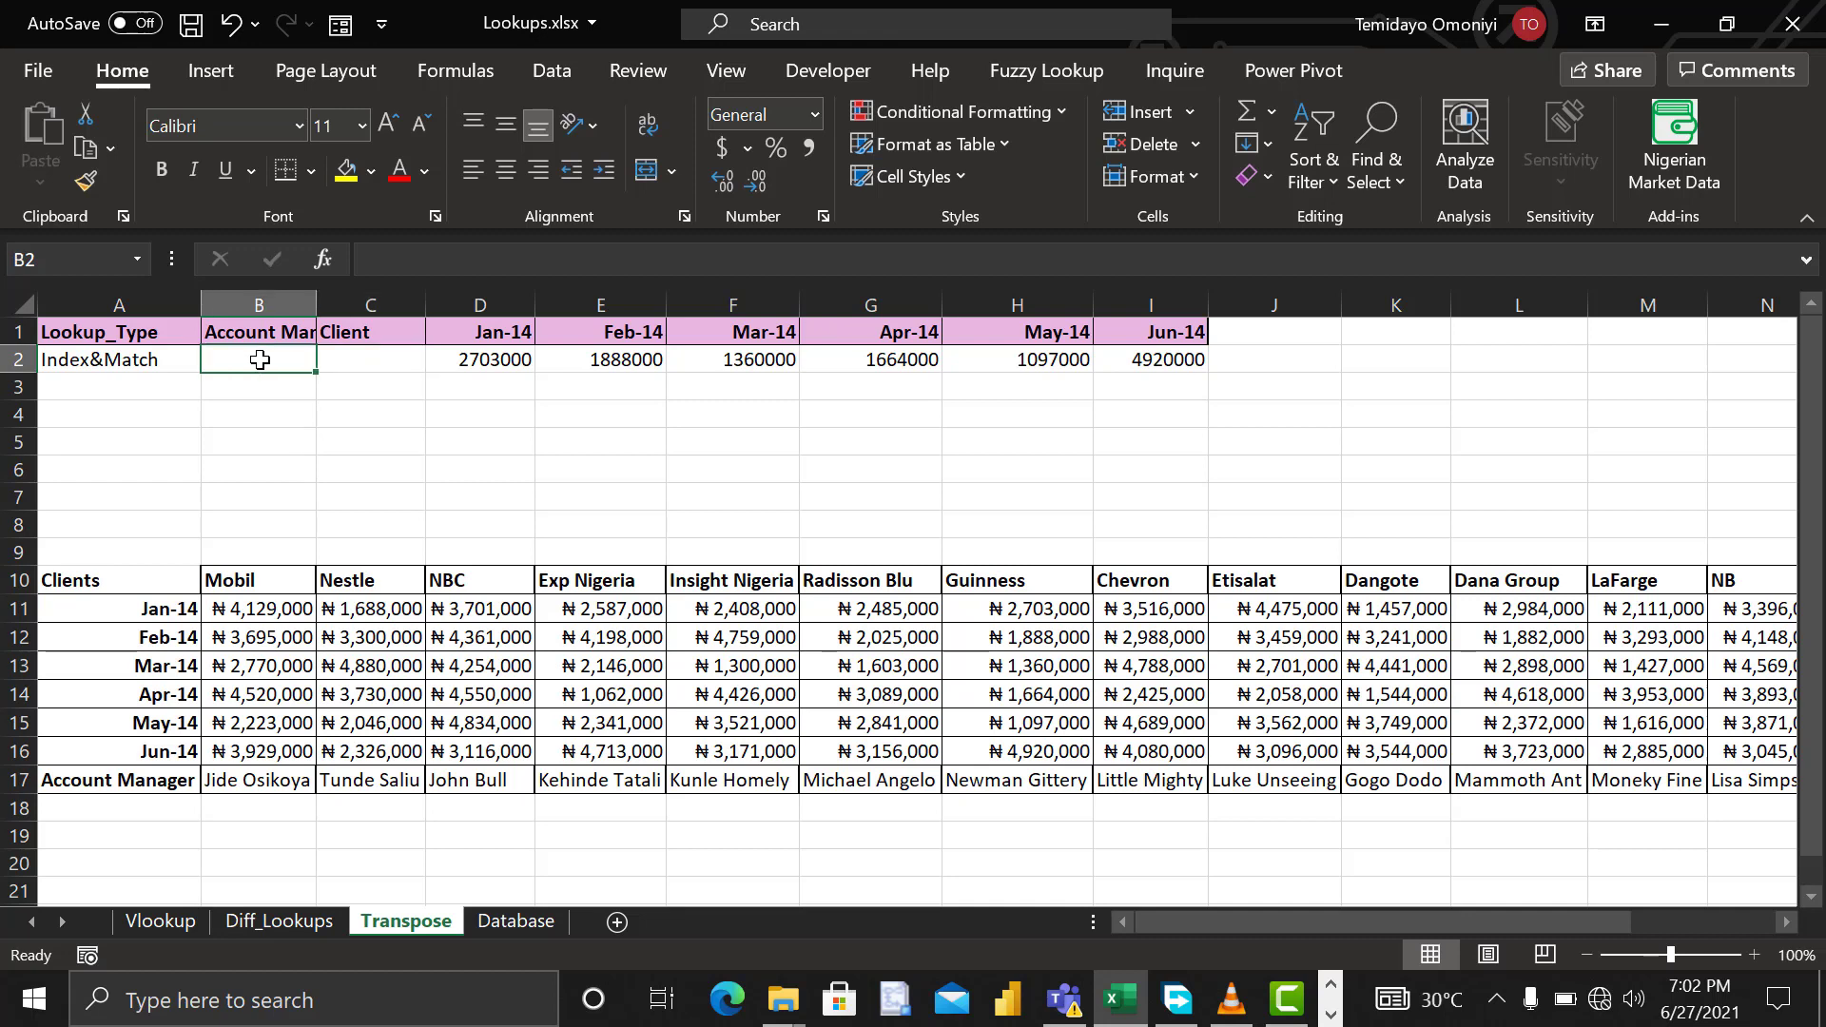
key("shift+Right")
key("shift+Right")
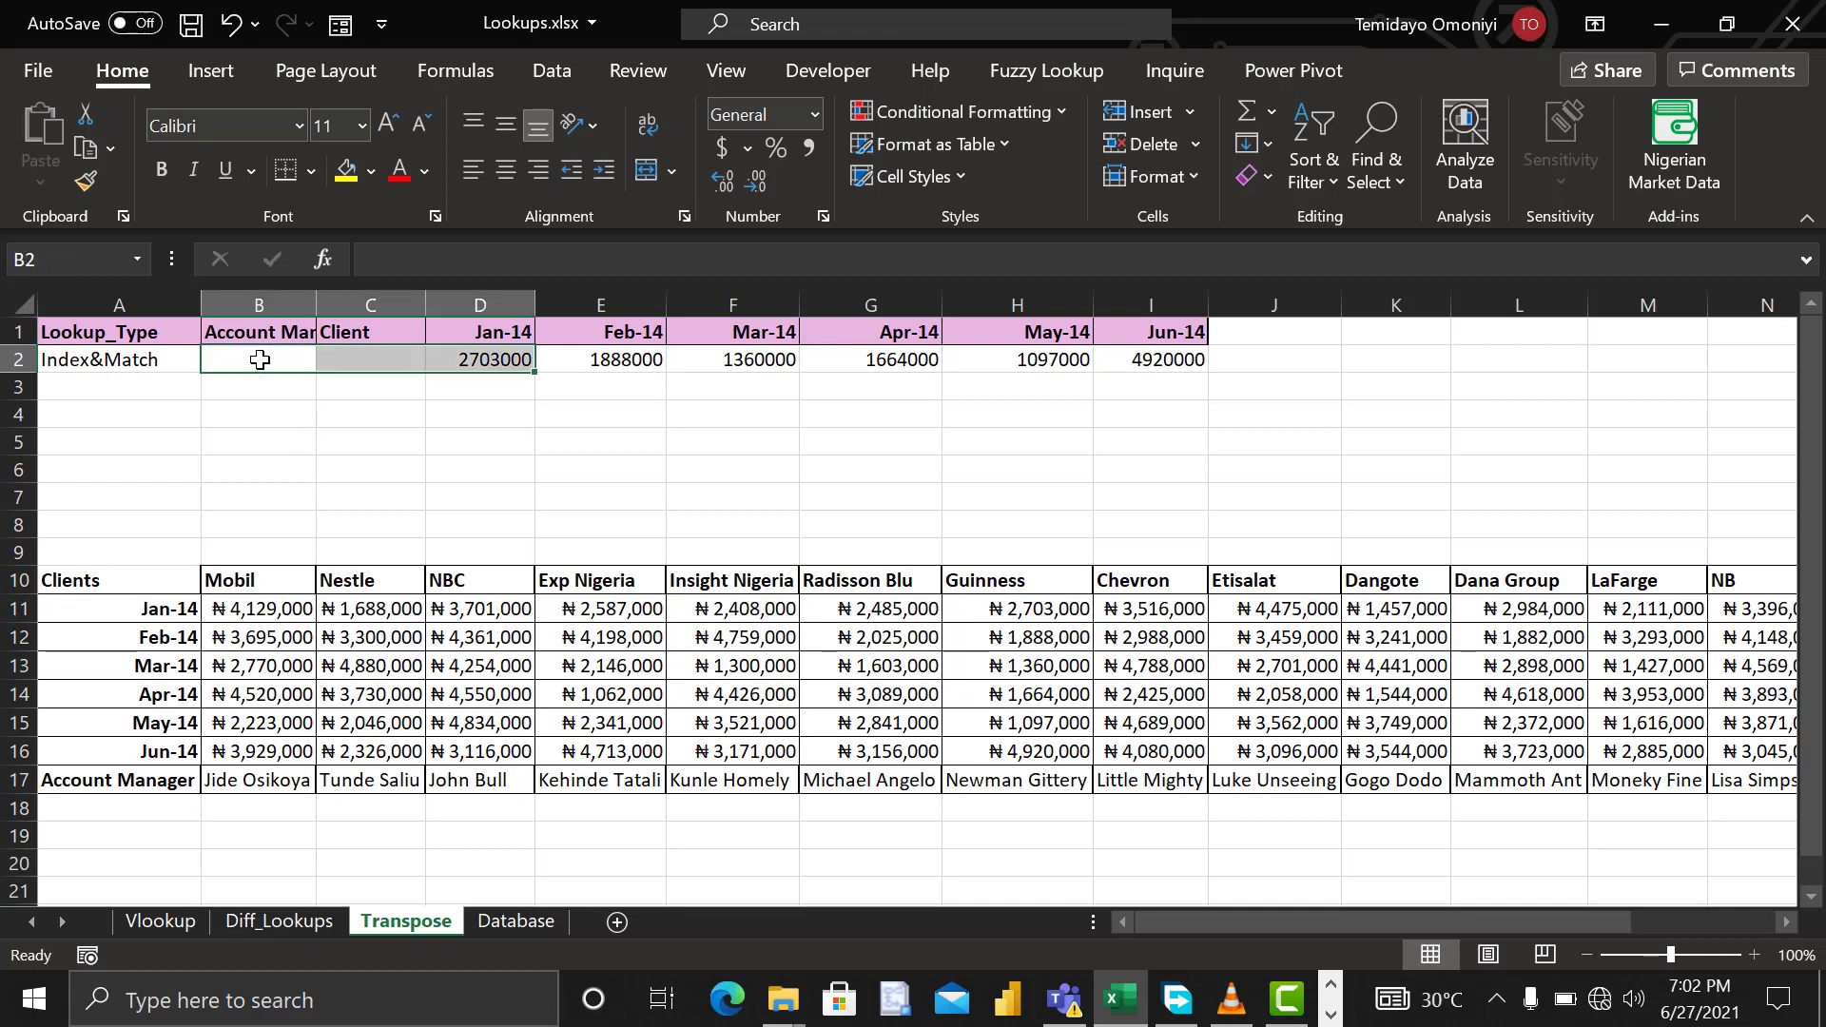
key("ctrl+shift+Right")
key("Delete")
left_click(247, 361)
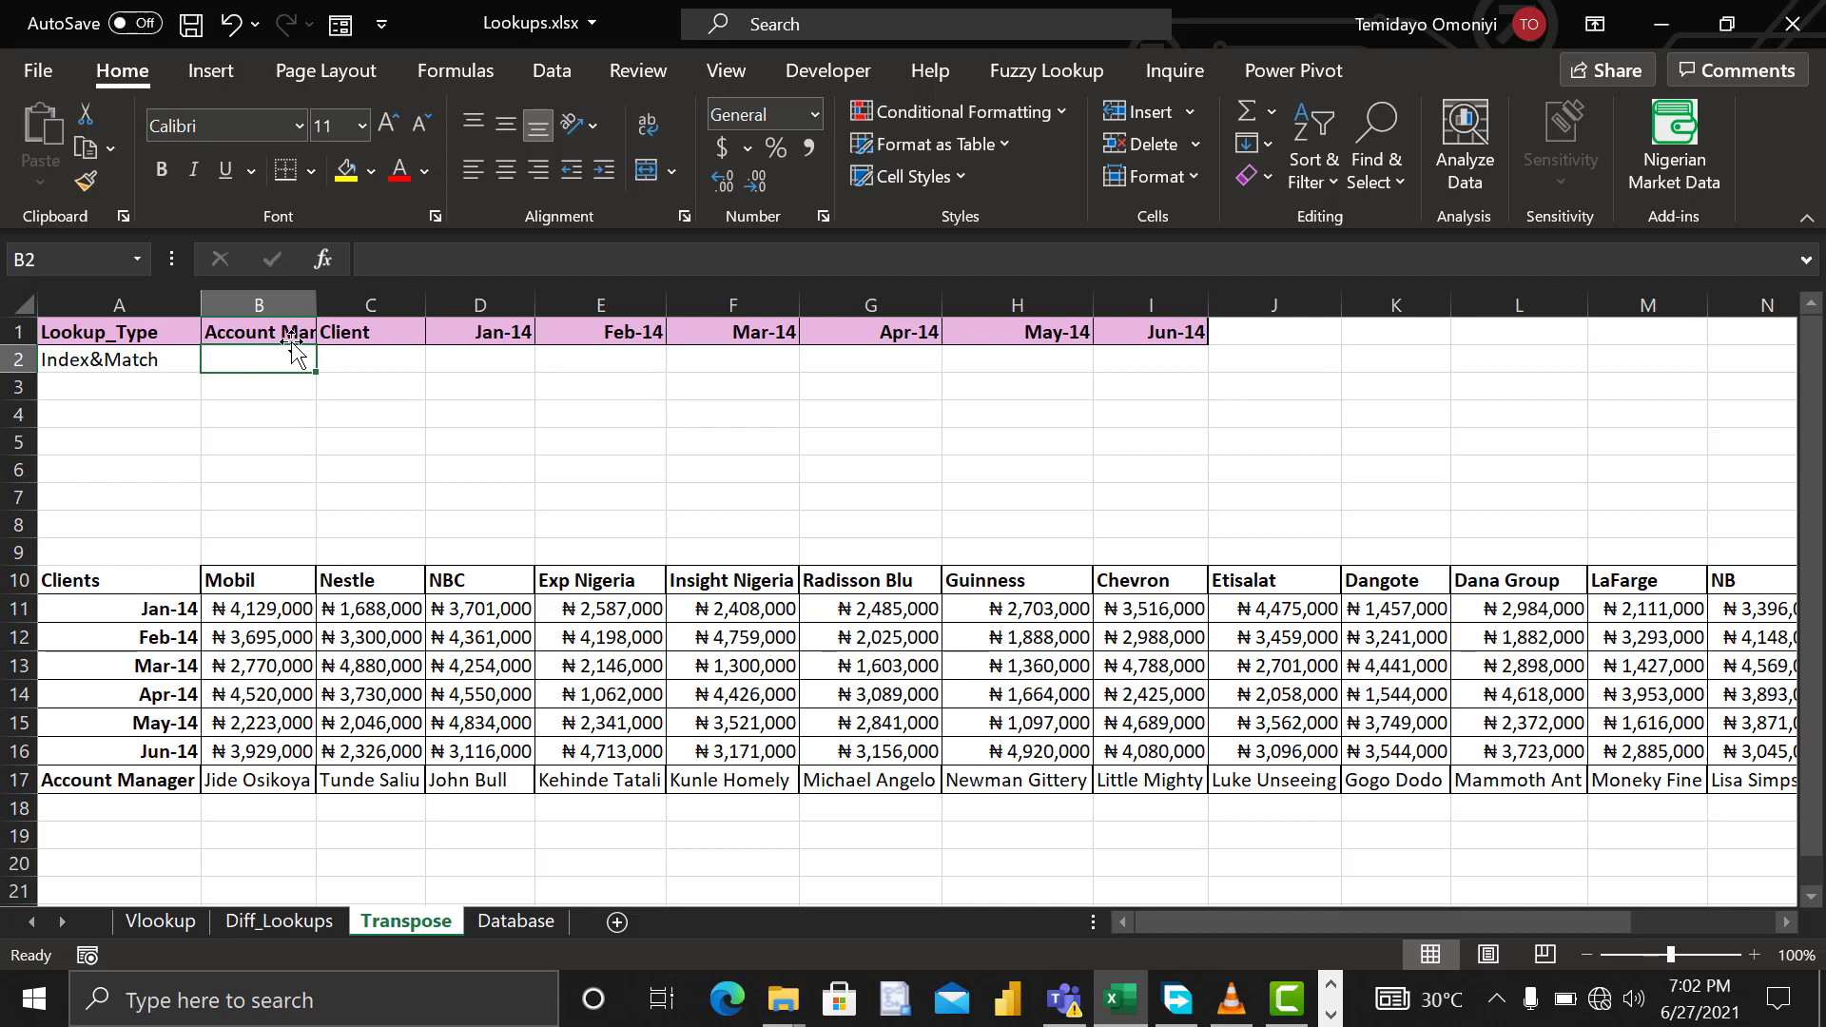
left_click_drag(143, 304, 1206, 302)
double_click(1207, 302)
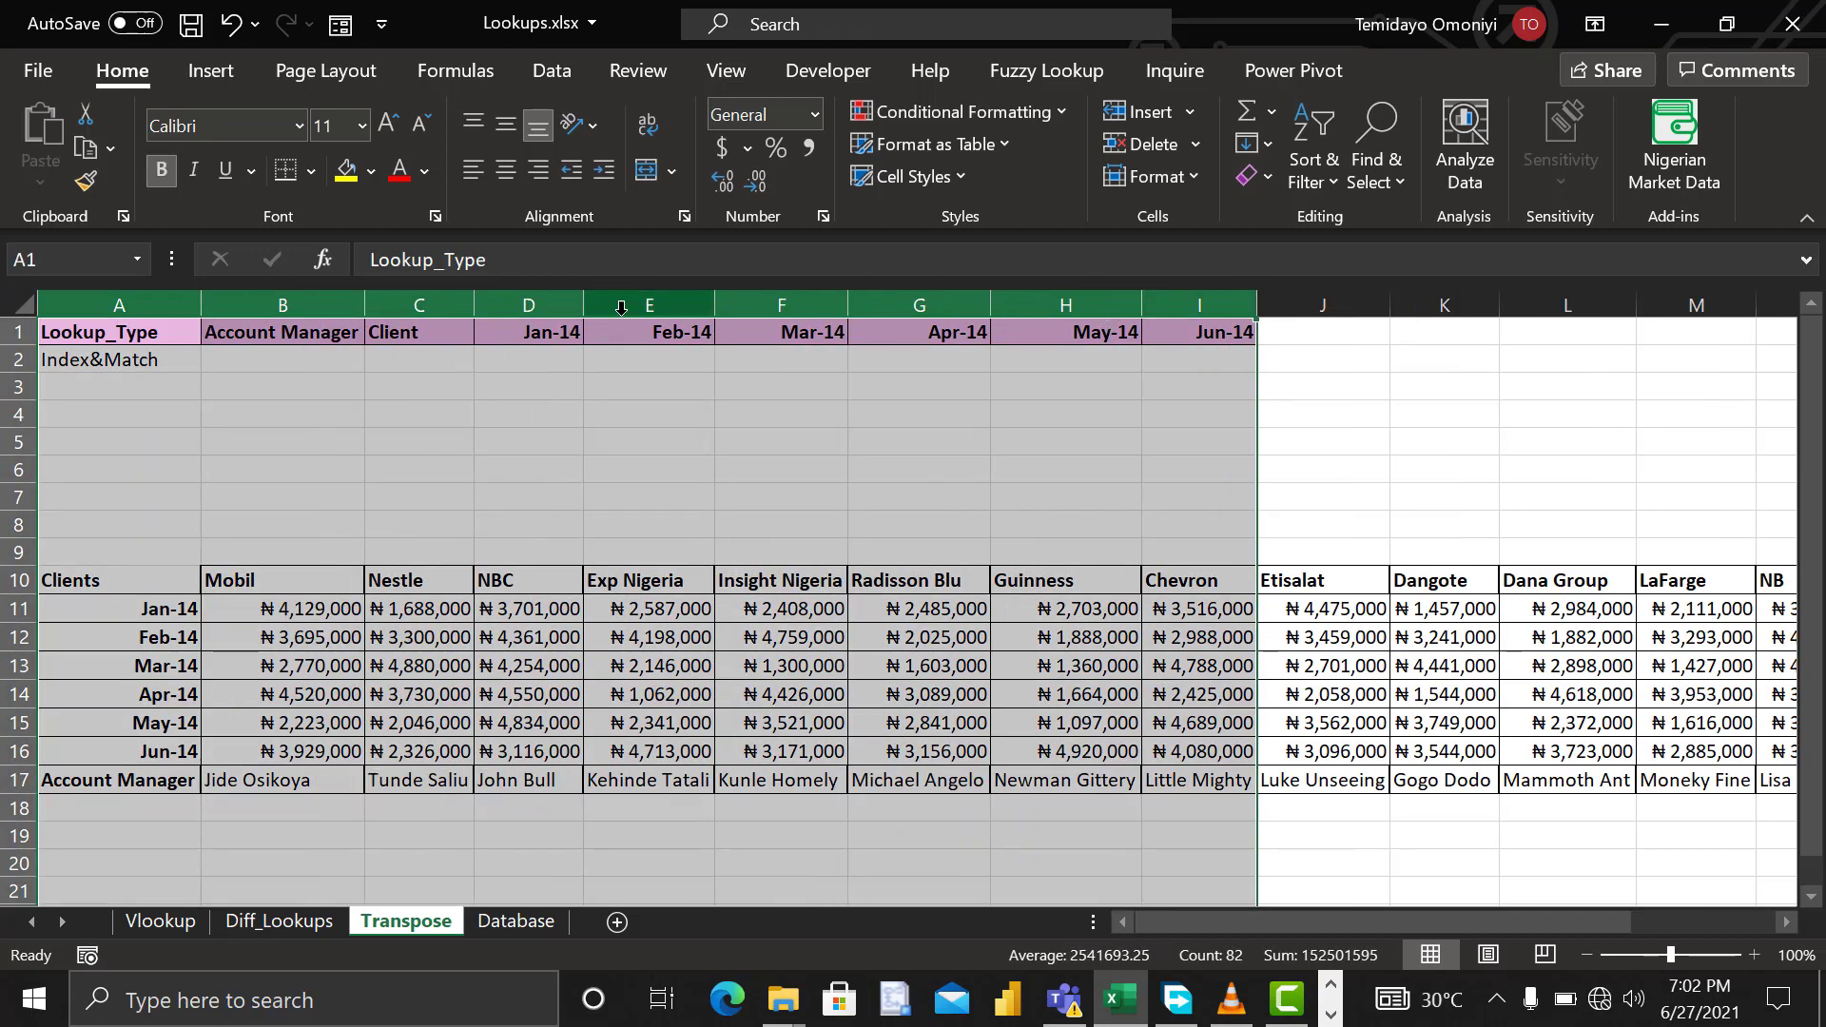
Step: Add a List data validation to cell B2 with the account managers in =$B$17:$R$17 as its source
left_click(233, 364)
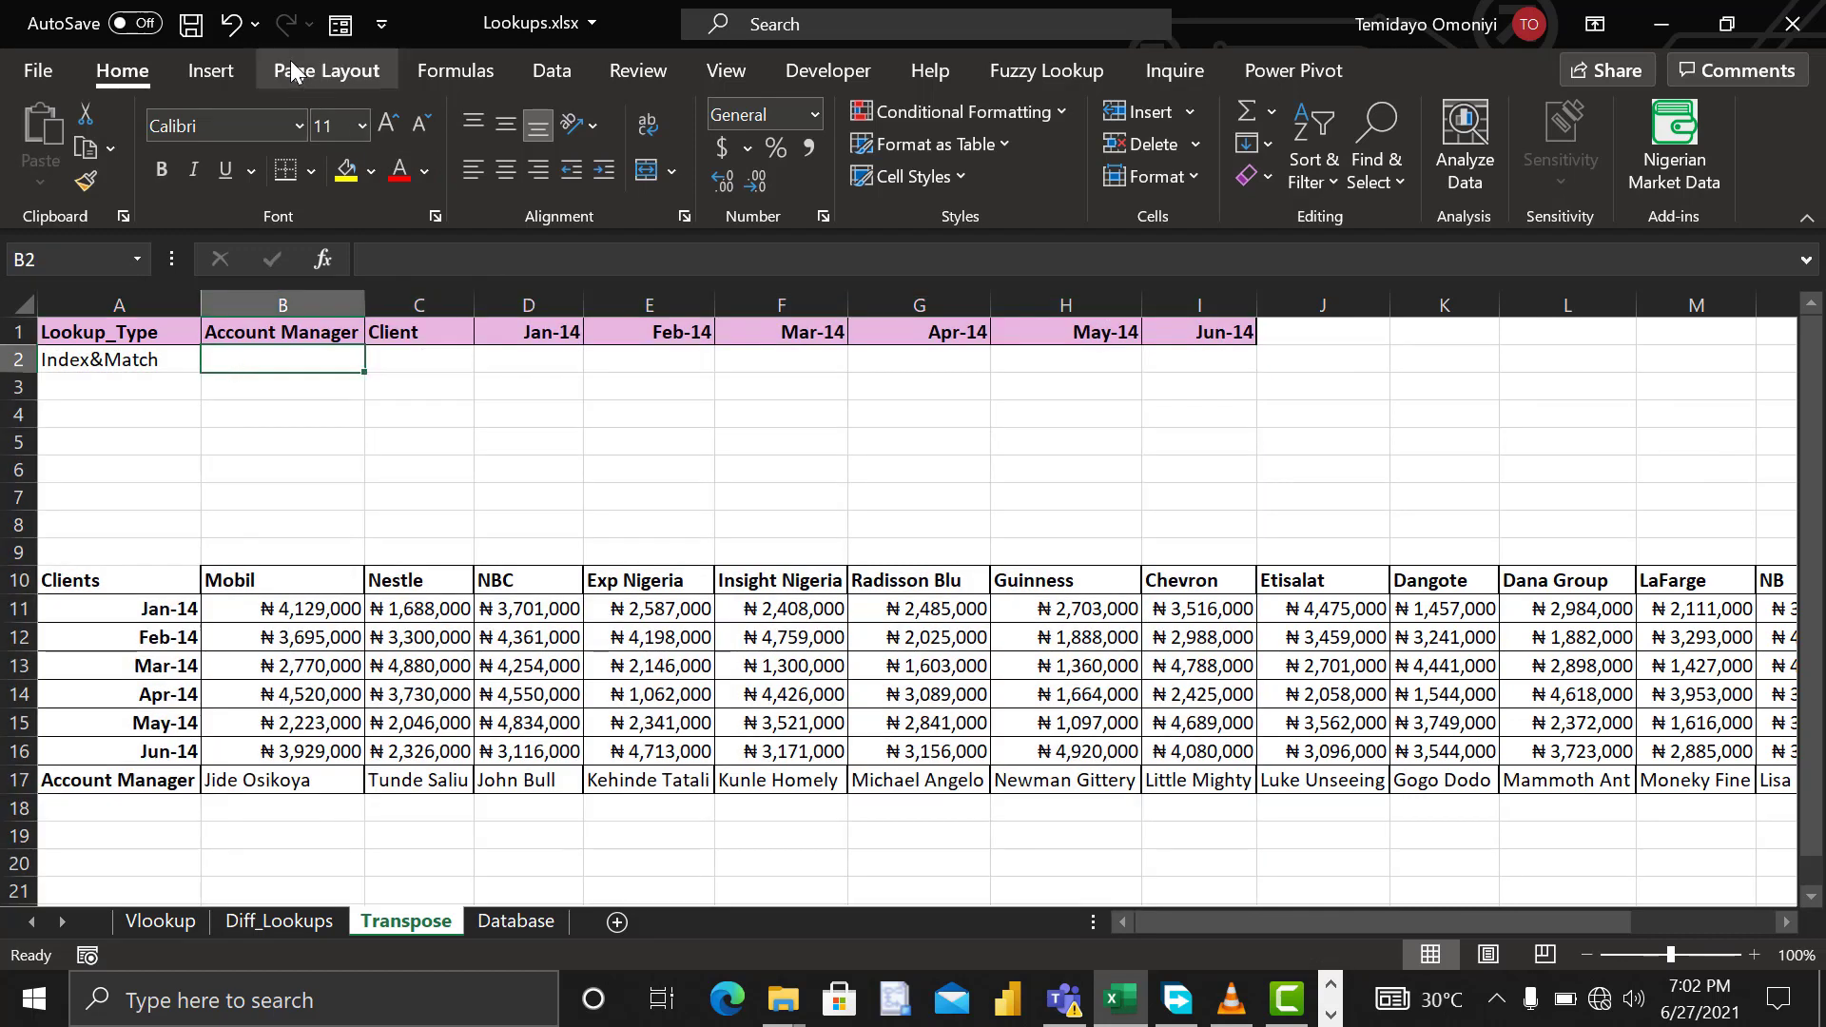
left_click(534, 66)
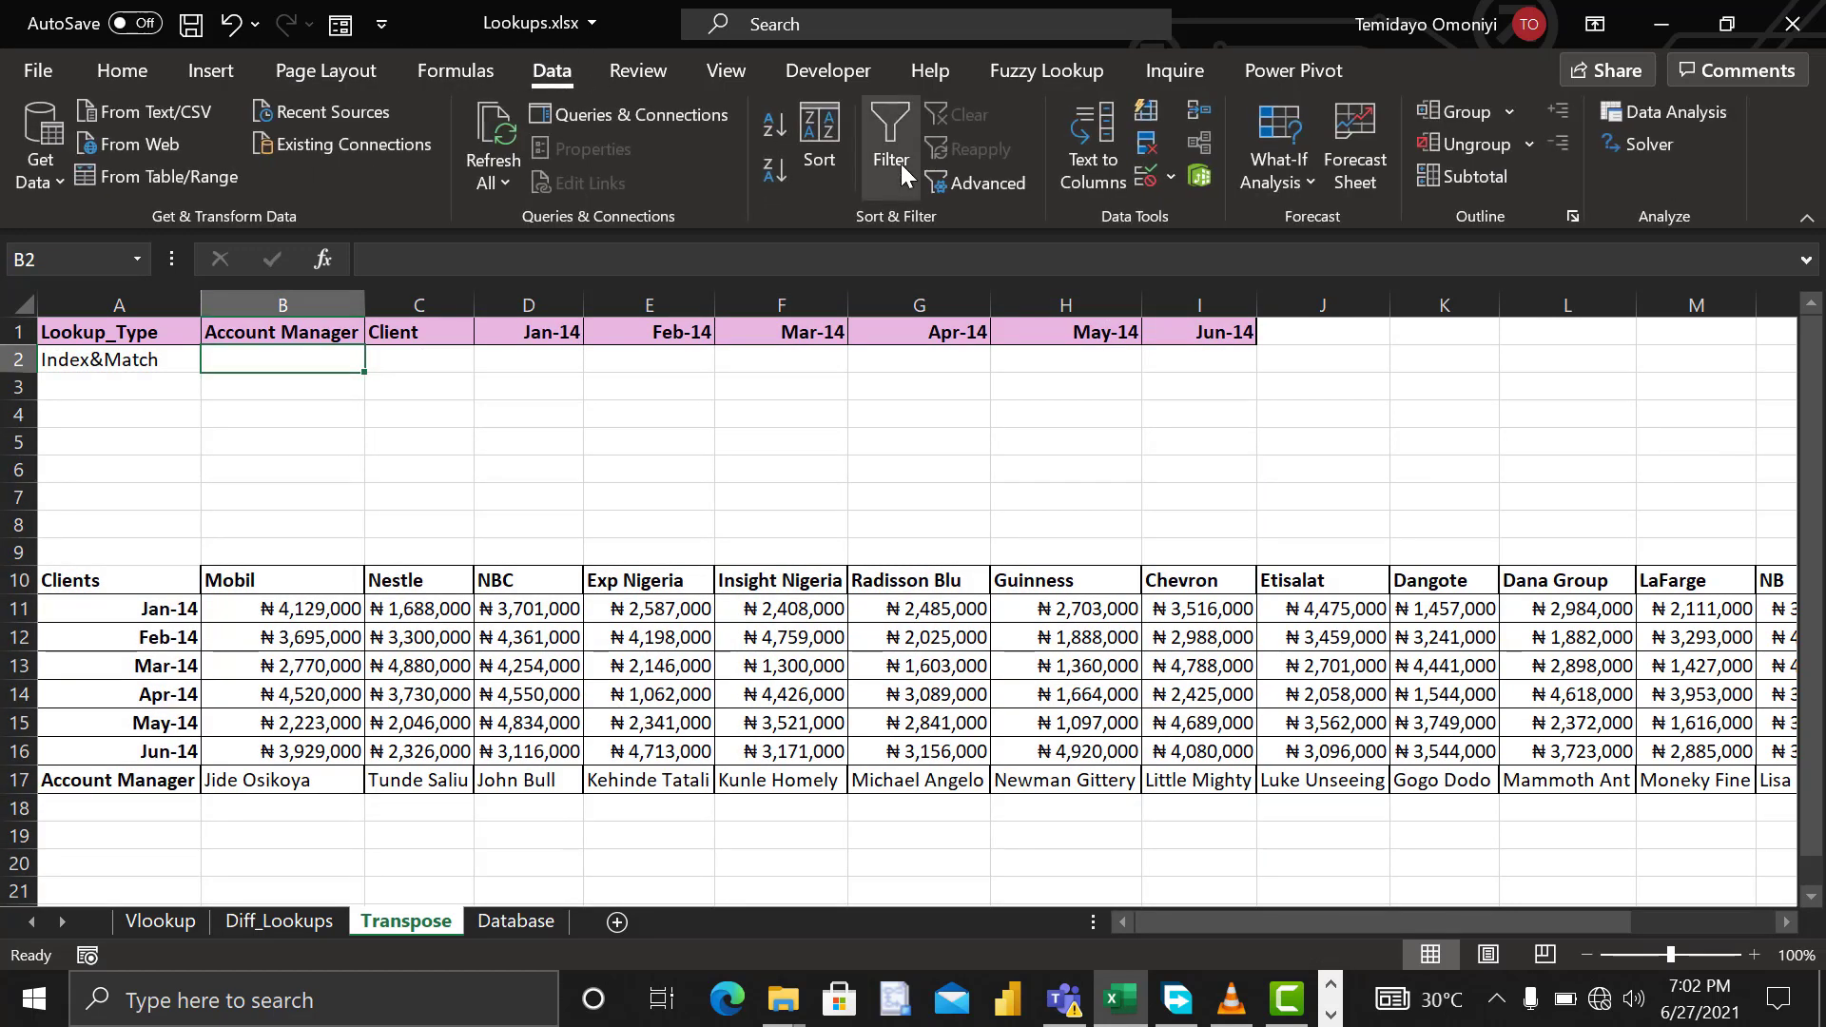
left_click(1147, 175)
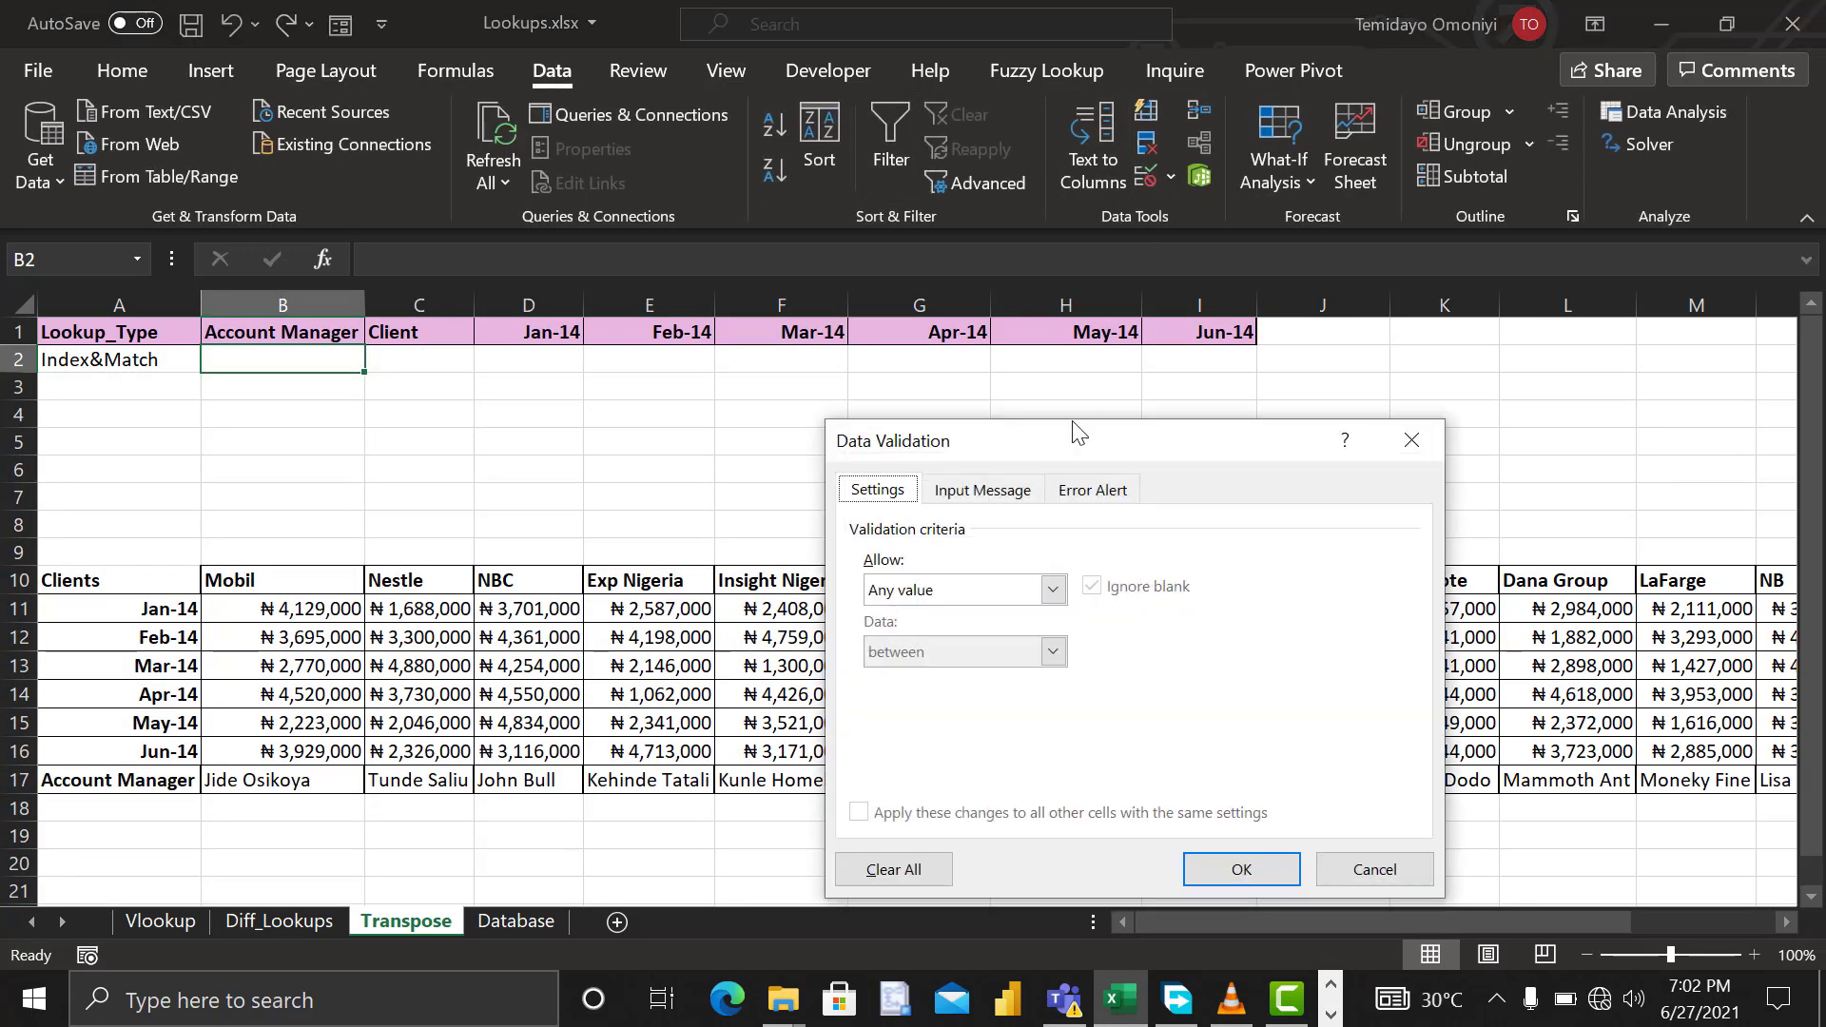
left_click(1052, 590)
left_click(901, 677)
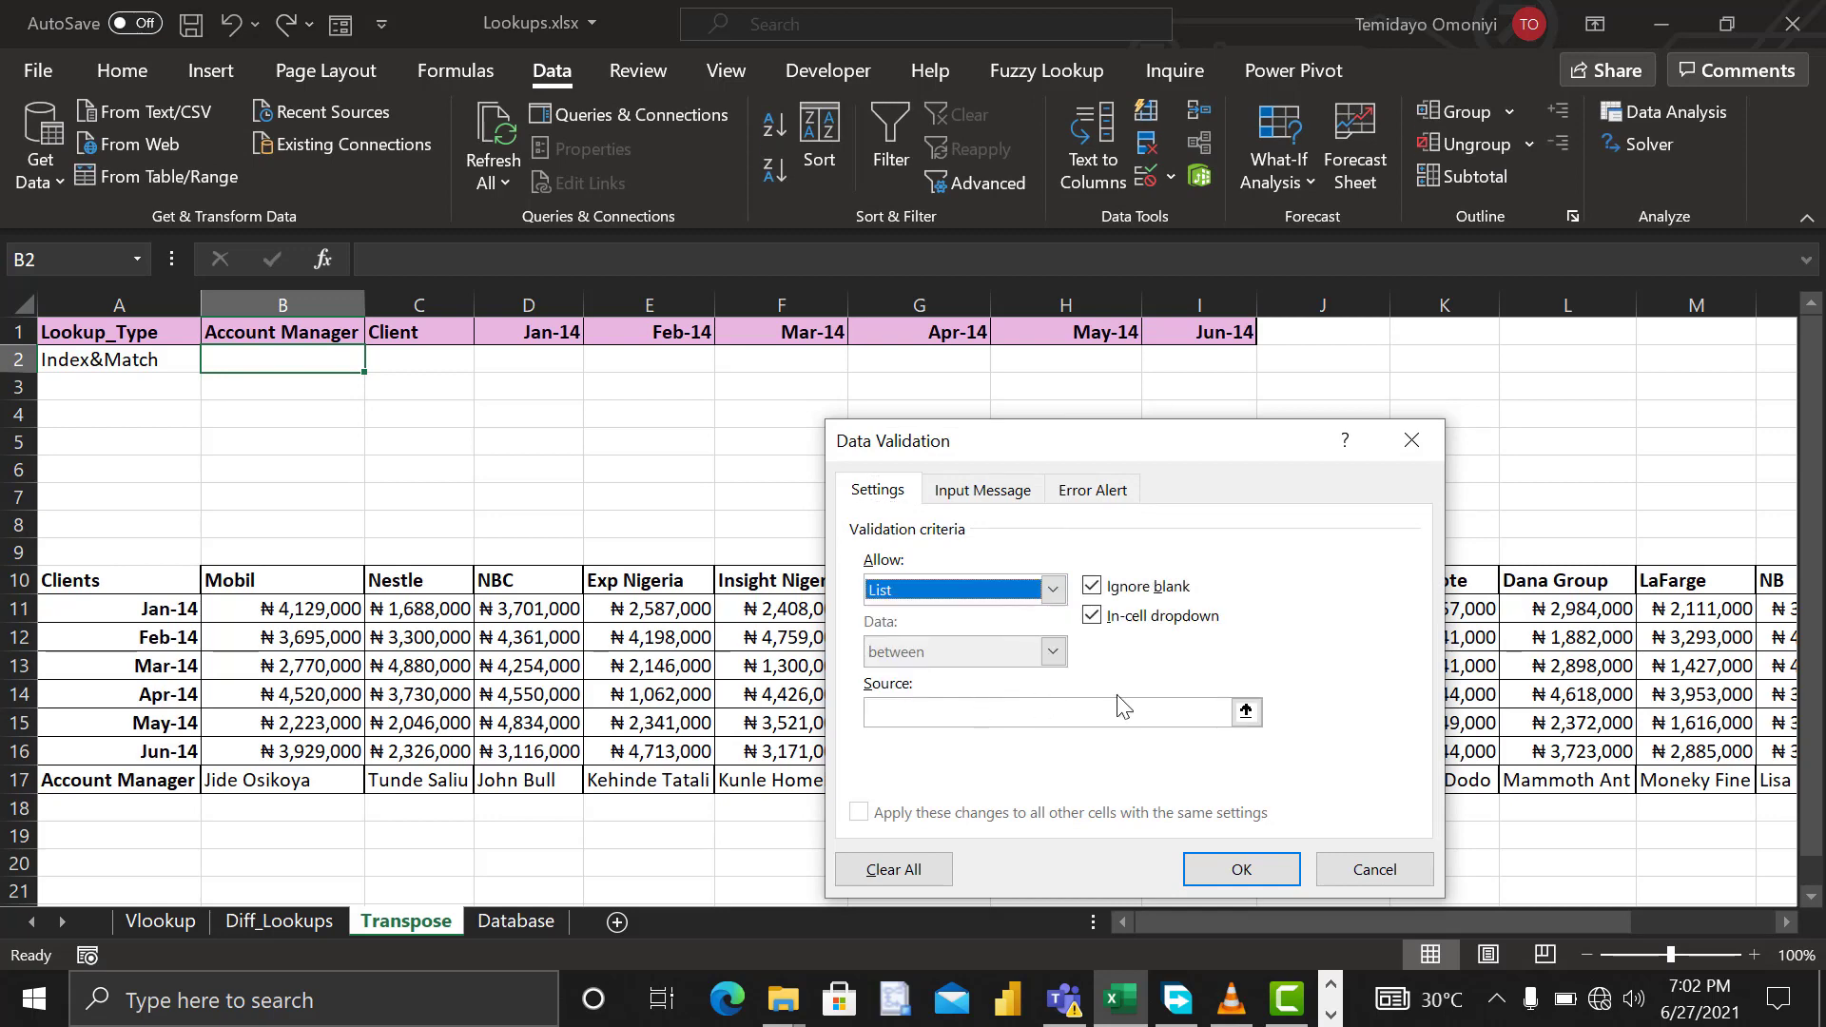
left_click(1244, 710)
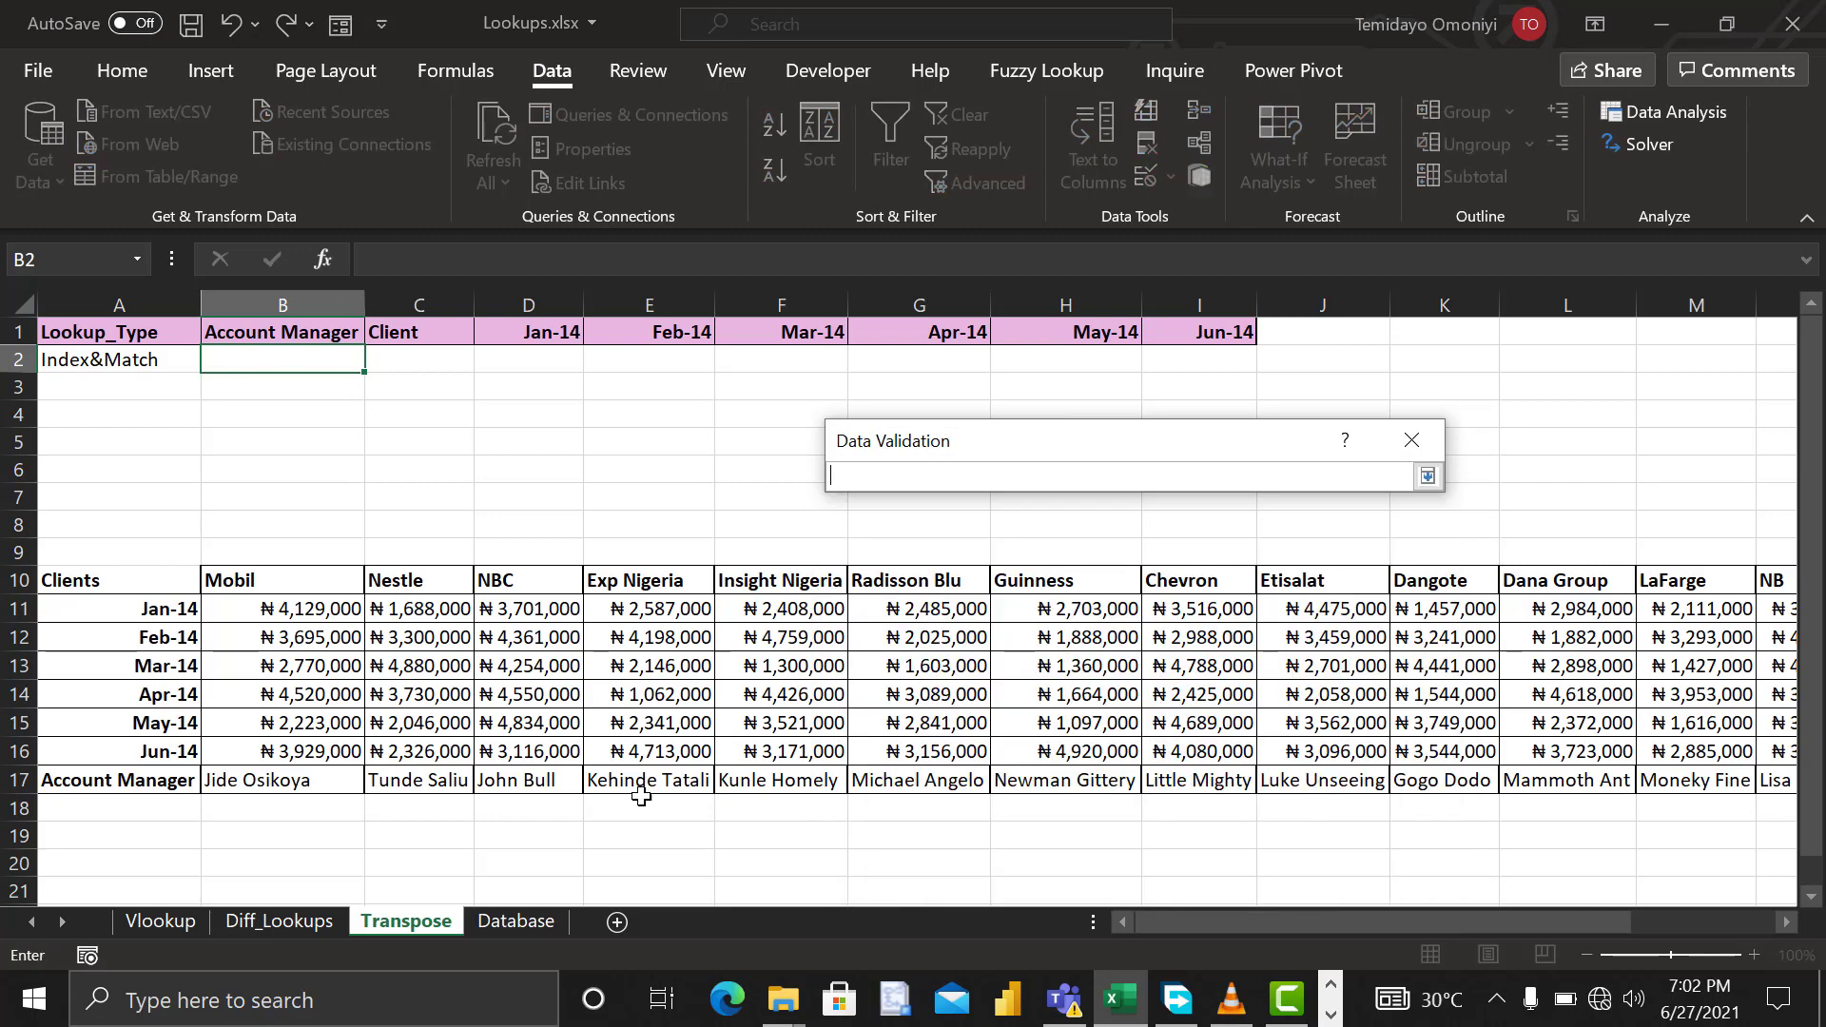
left_click(287, 782)
key("ctrl+shift+Right")
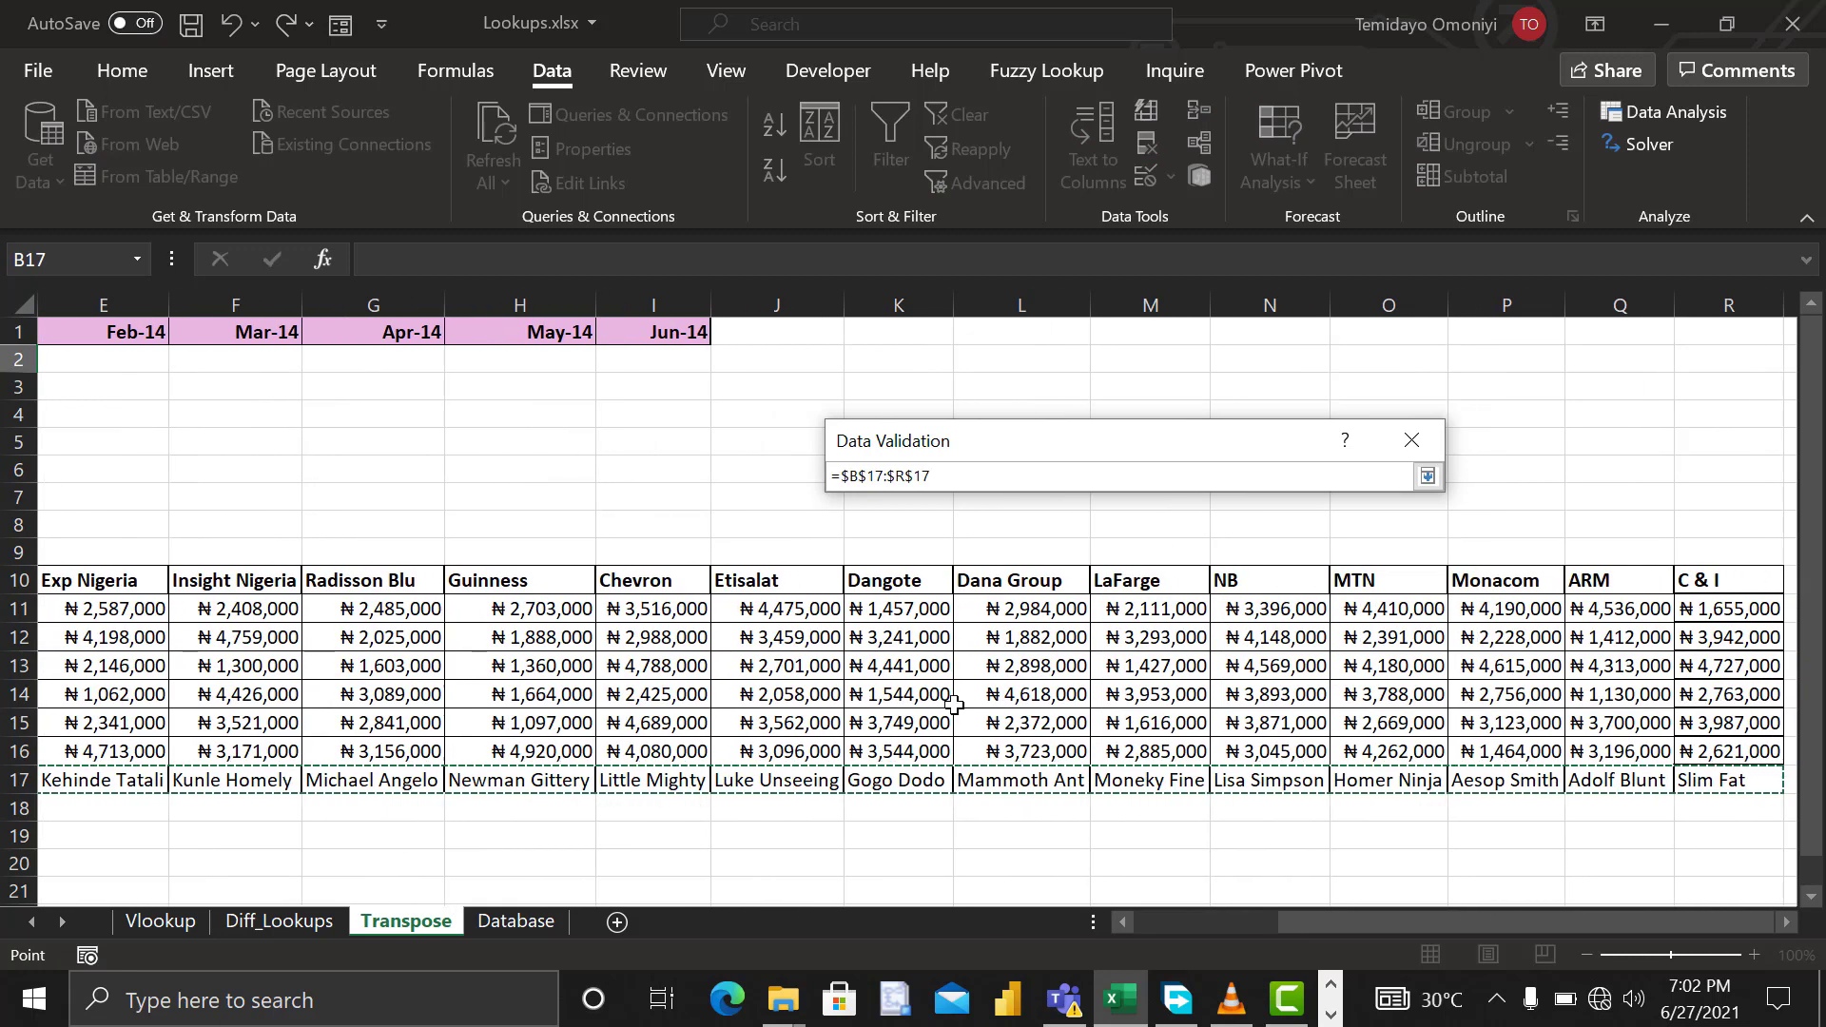
left_click(1427, 477)
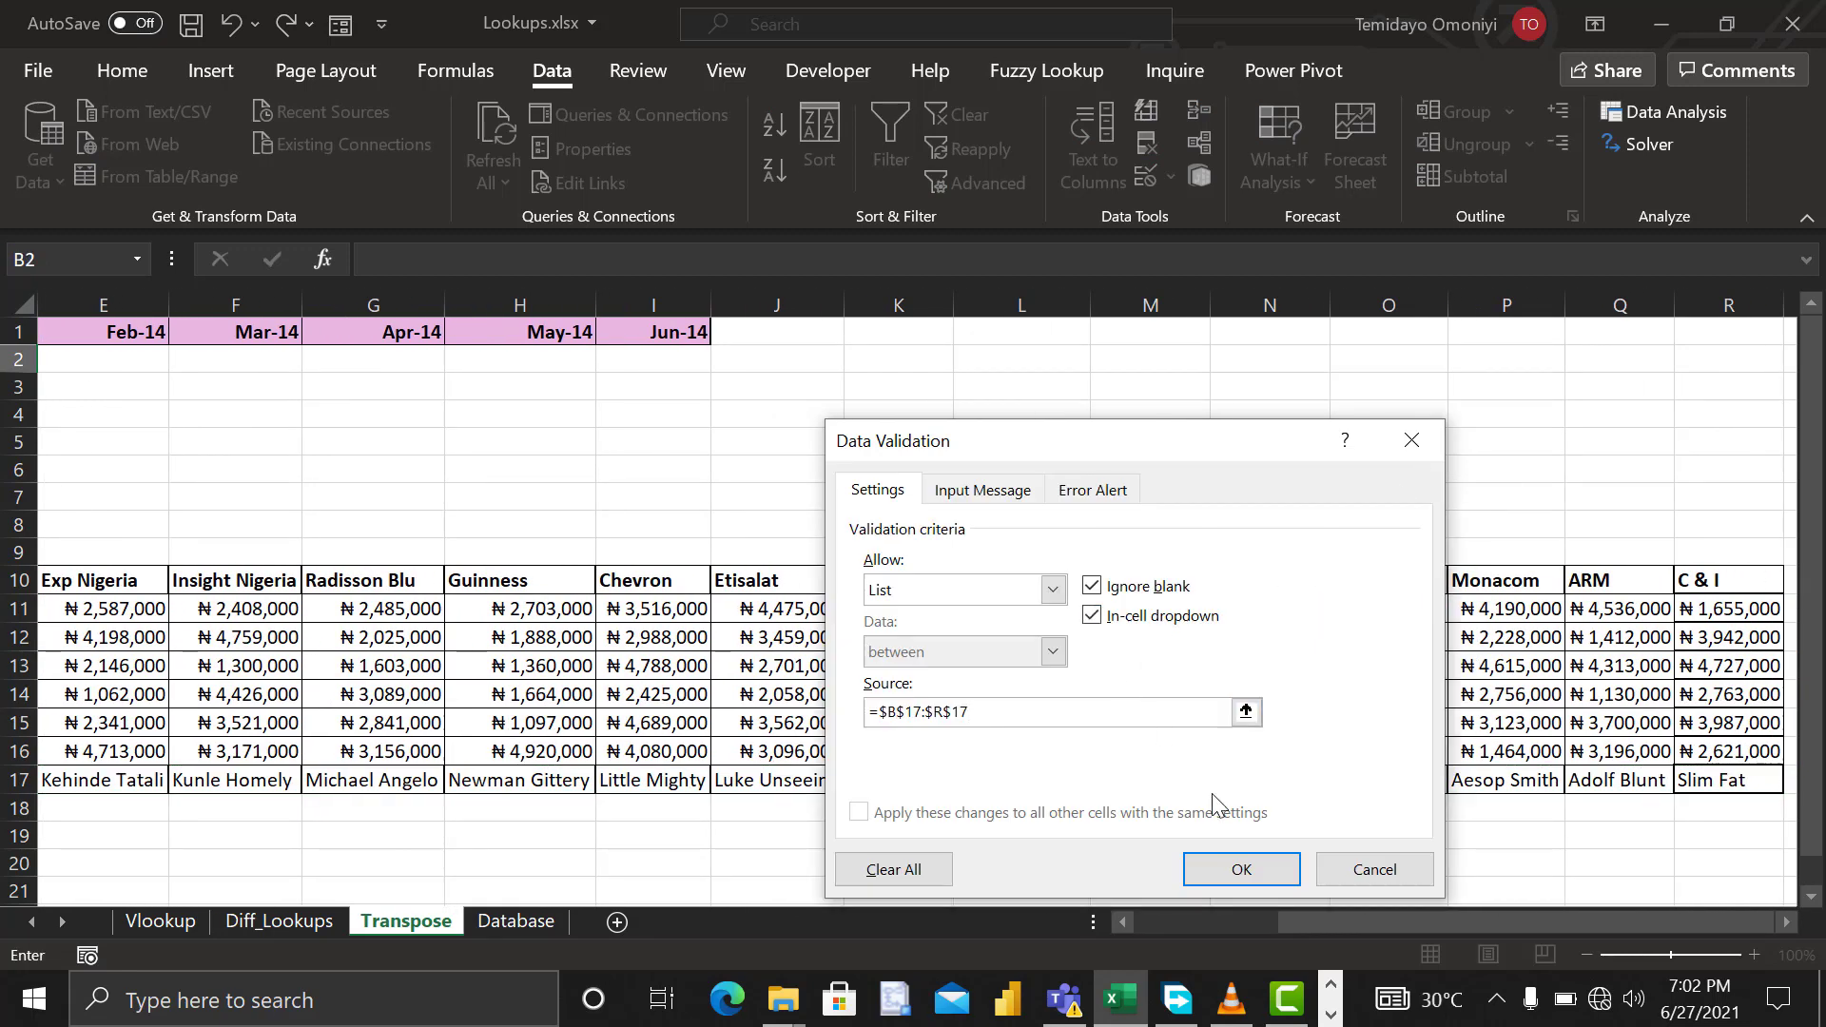
left_click(1226, 865)
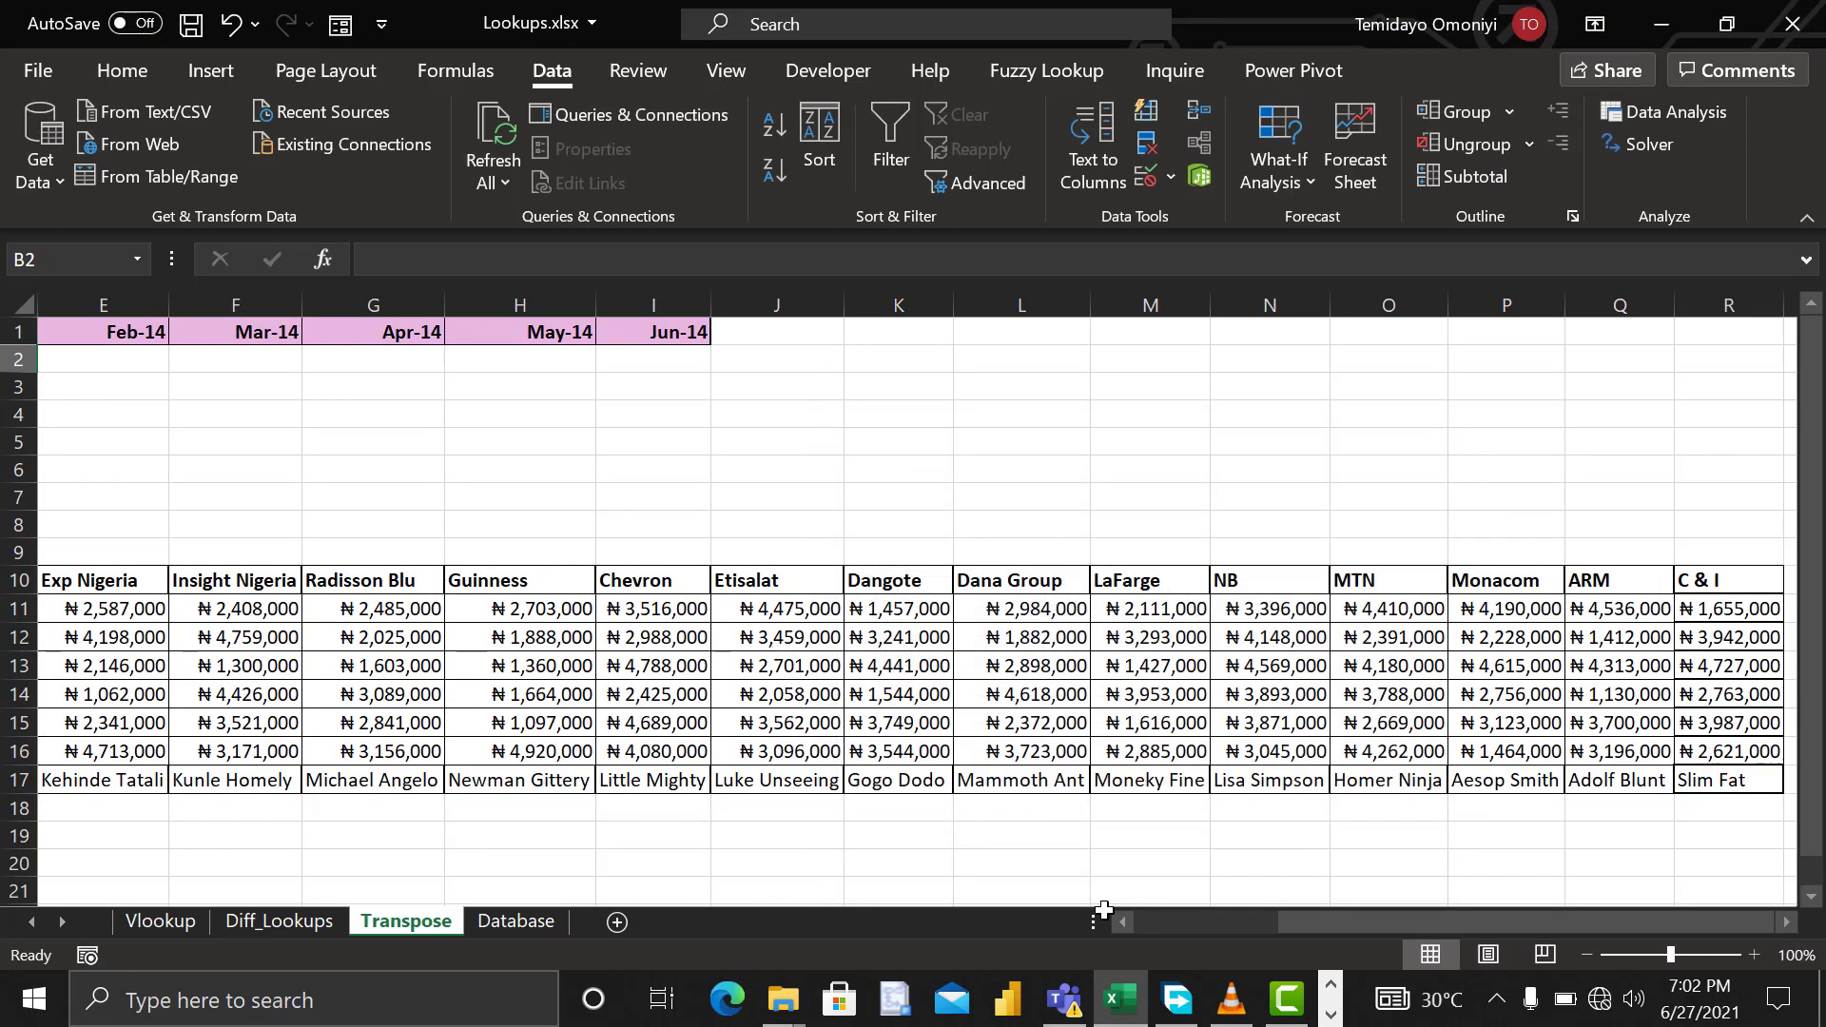
Step: Choose the first account manager, the one for Mobil, from the dropdown list in B2
left_click_drag(1288, 920, 1045, 943)
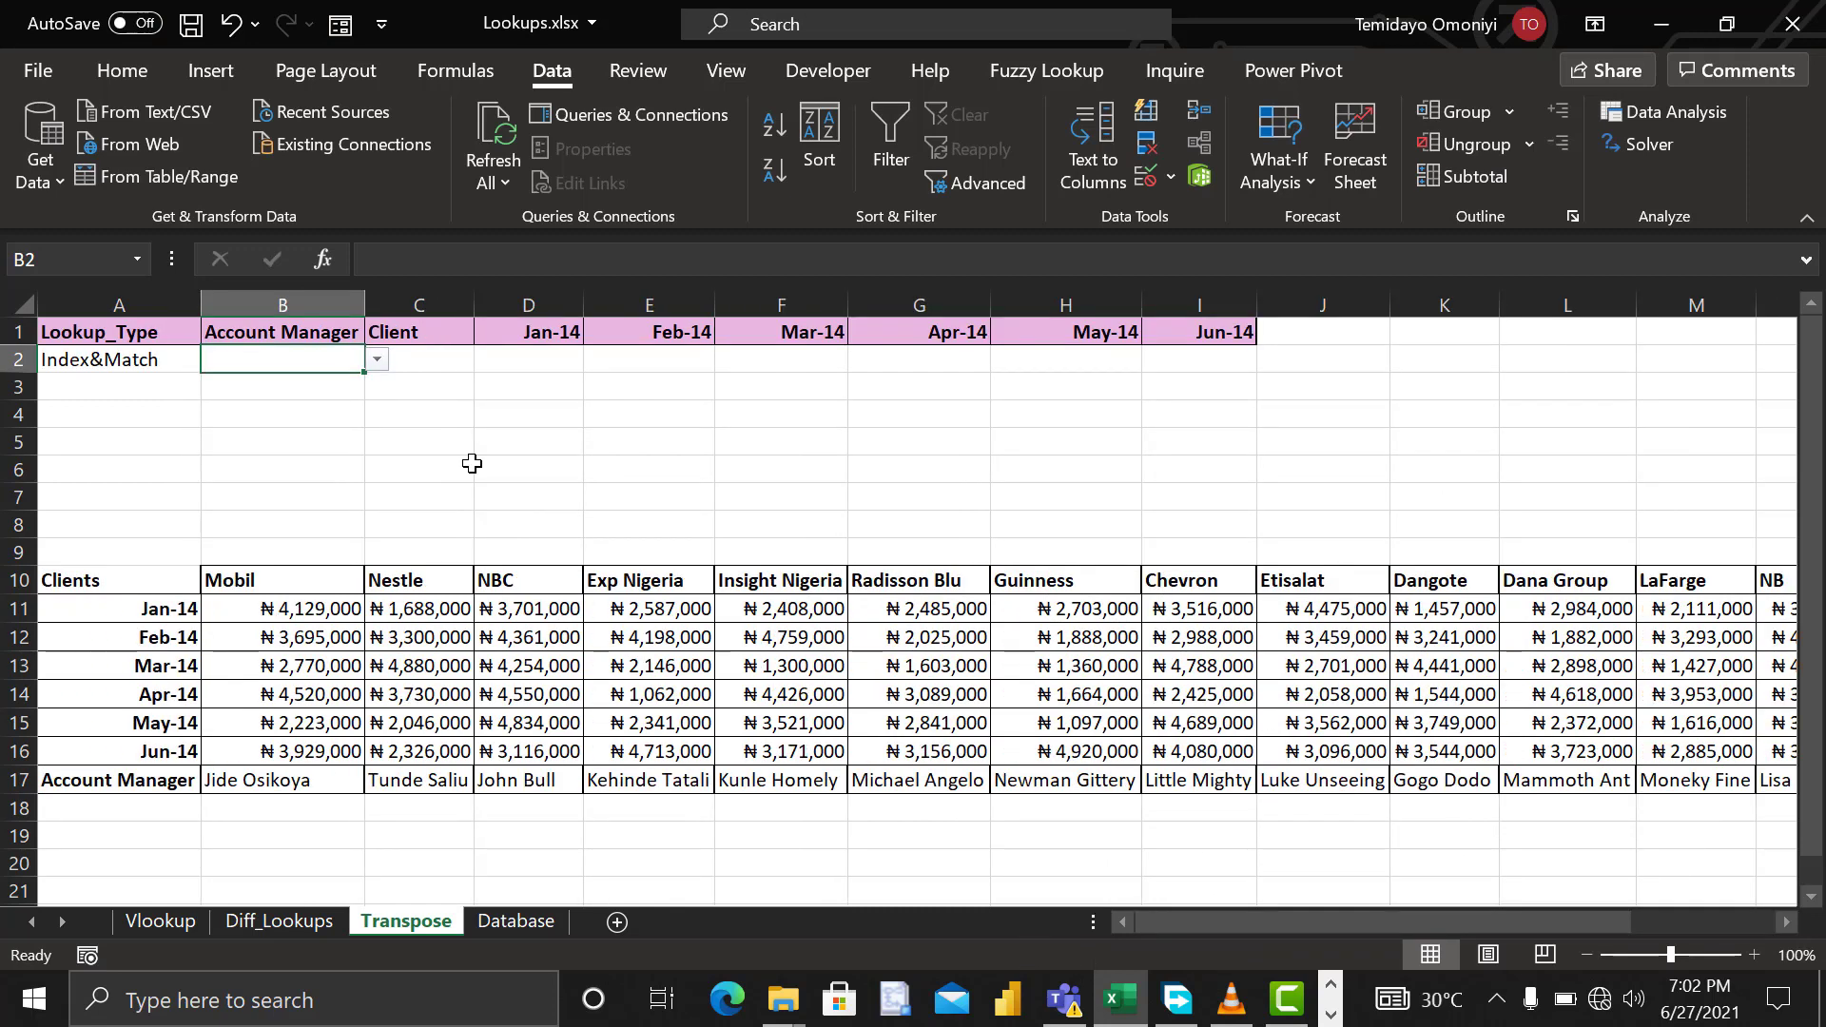
left_click(377, 360)
left_click(292, 376)
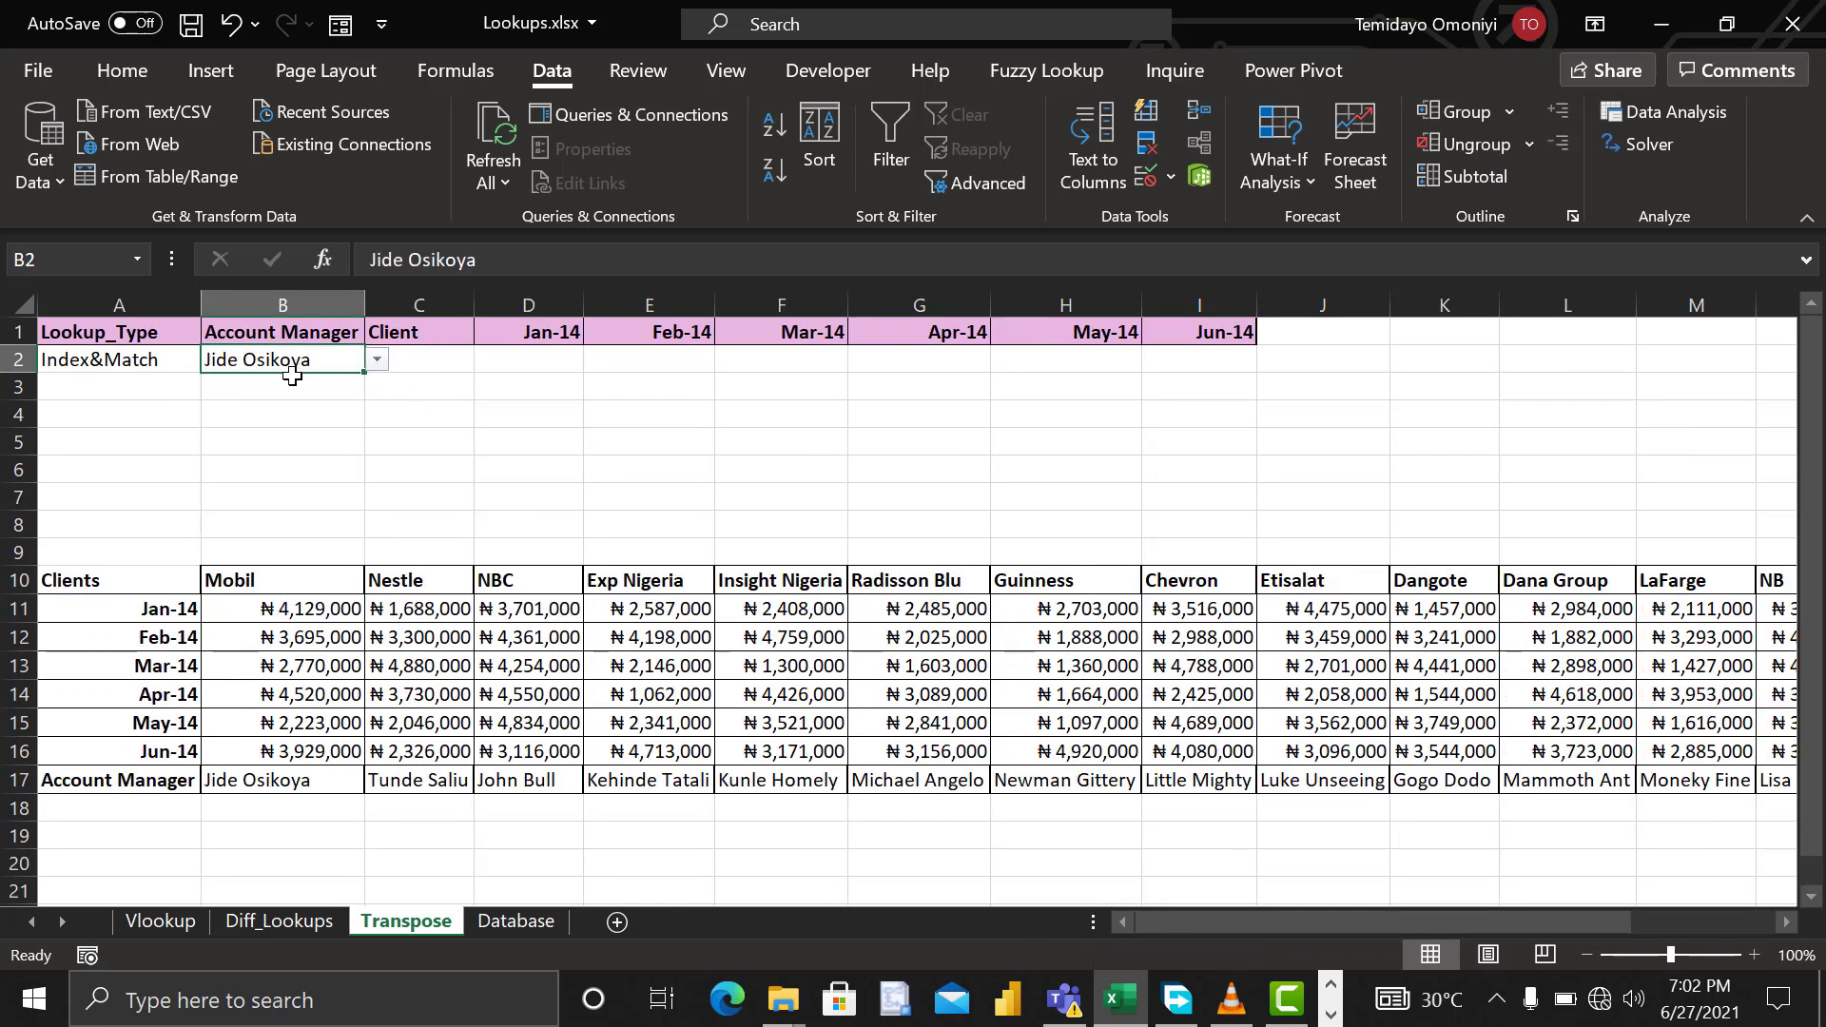
Step: Start an INDEX formula in the Client cell C2 with the transposed table A10:R17 as its array
left_click(415, 359)
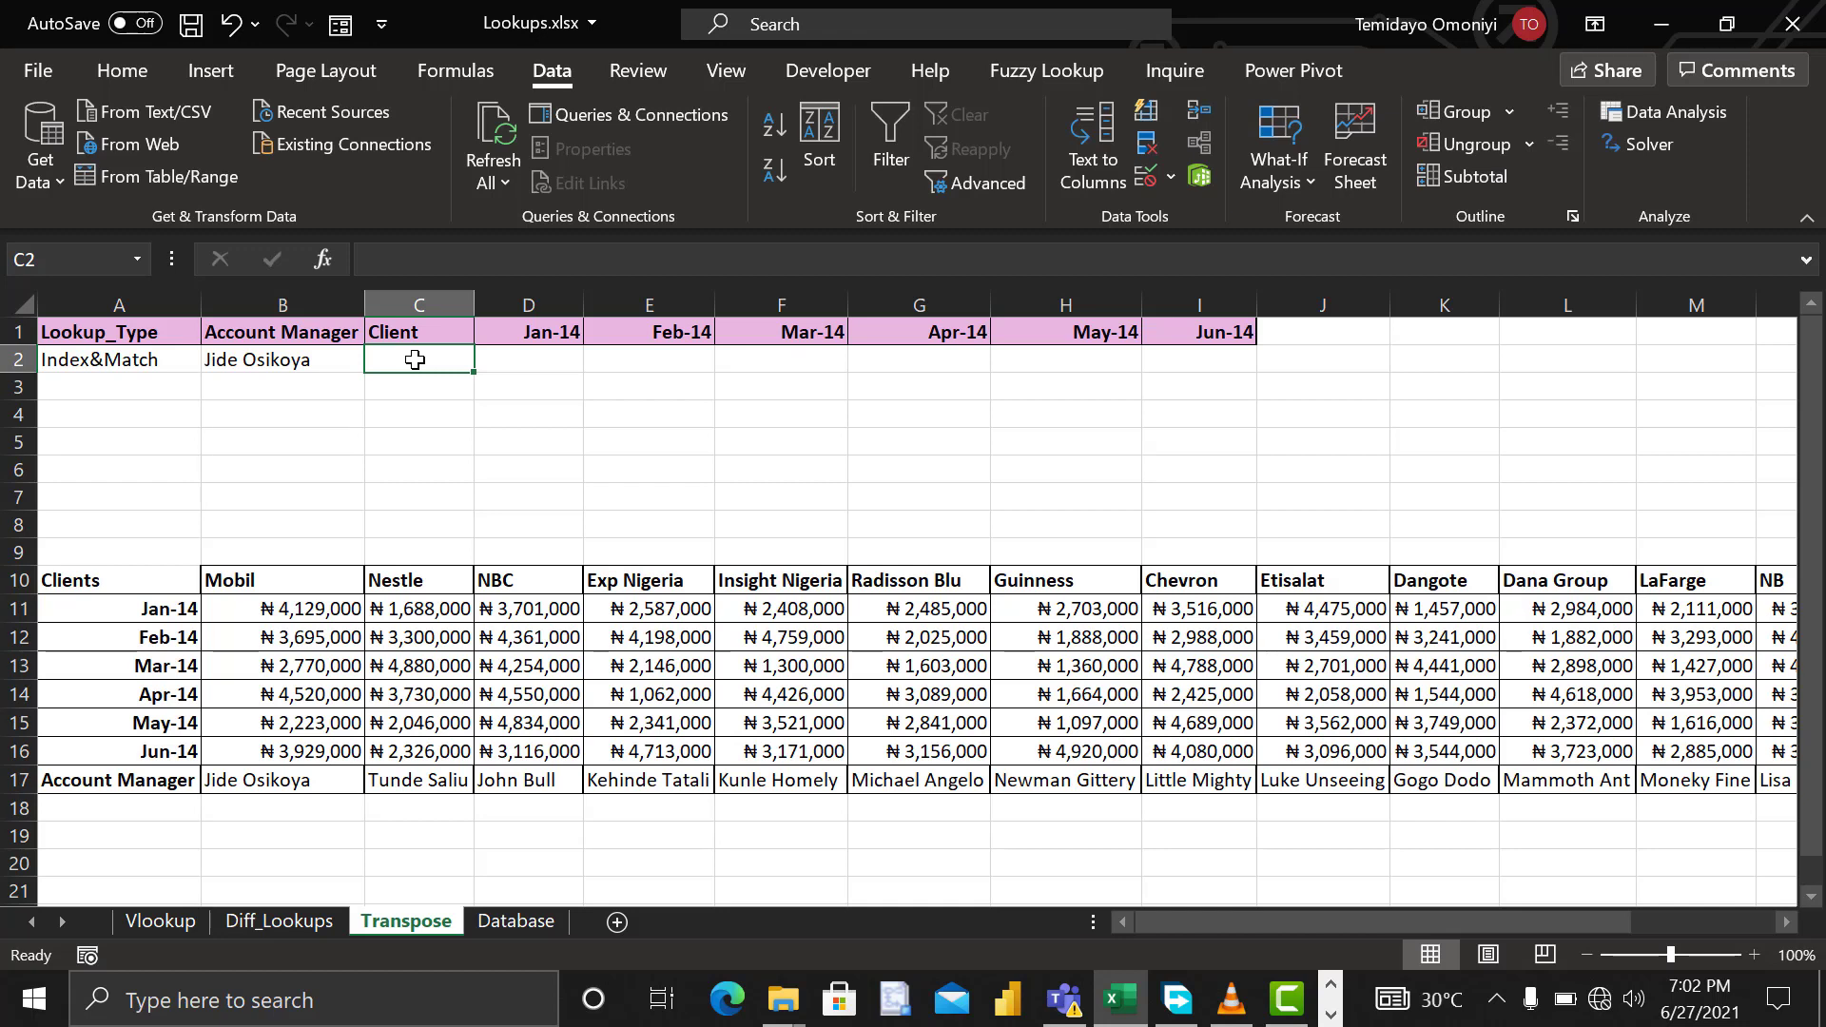
type("=")
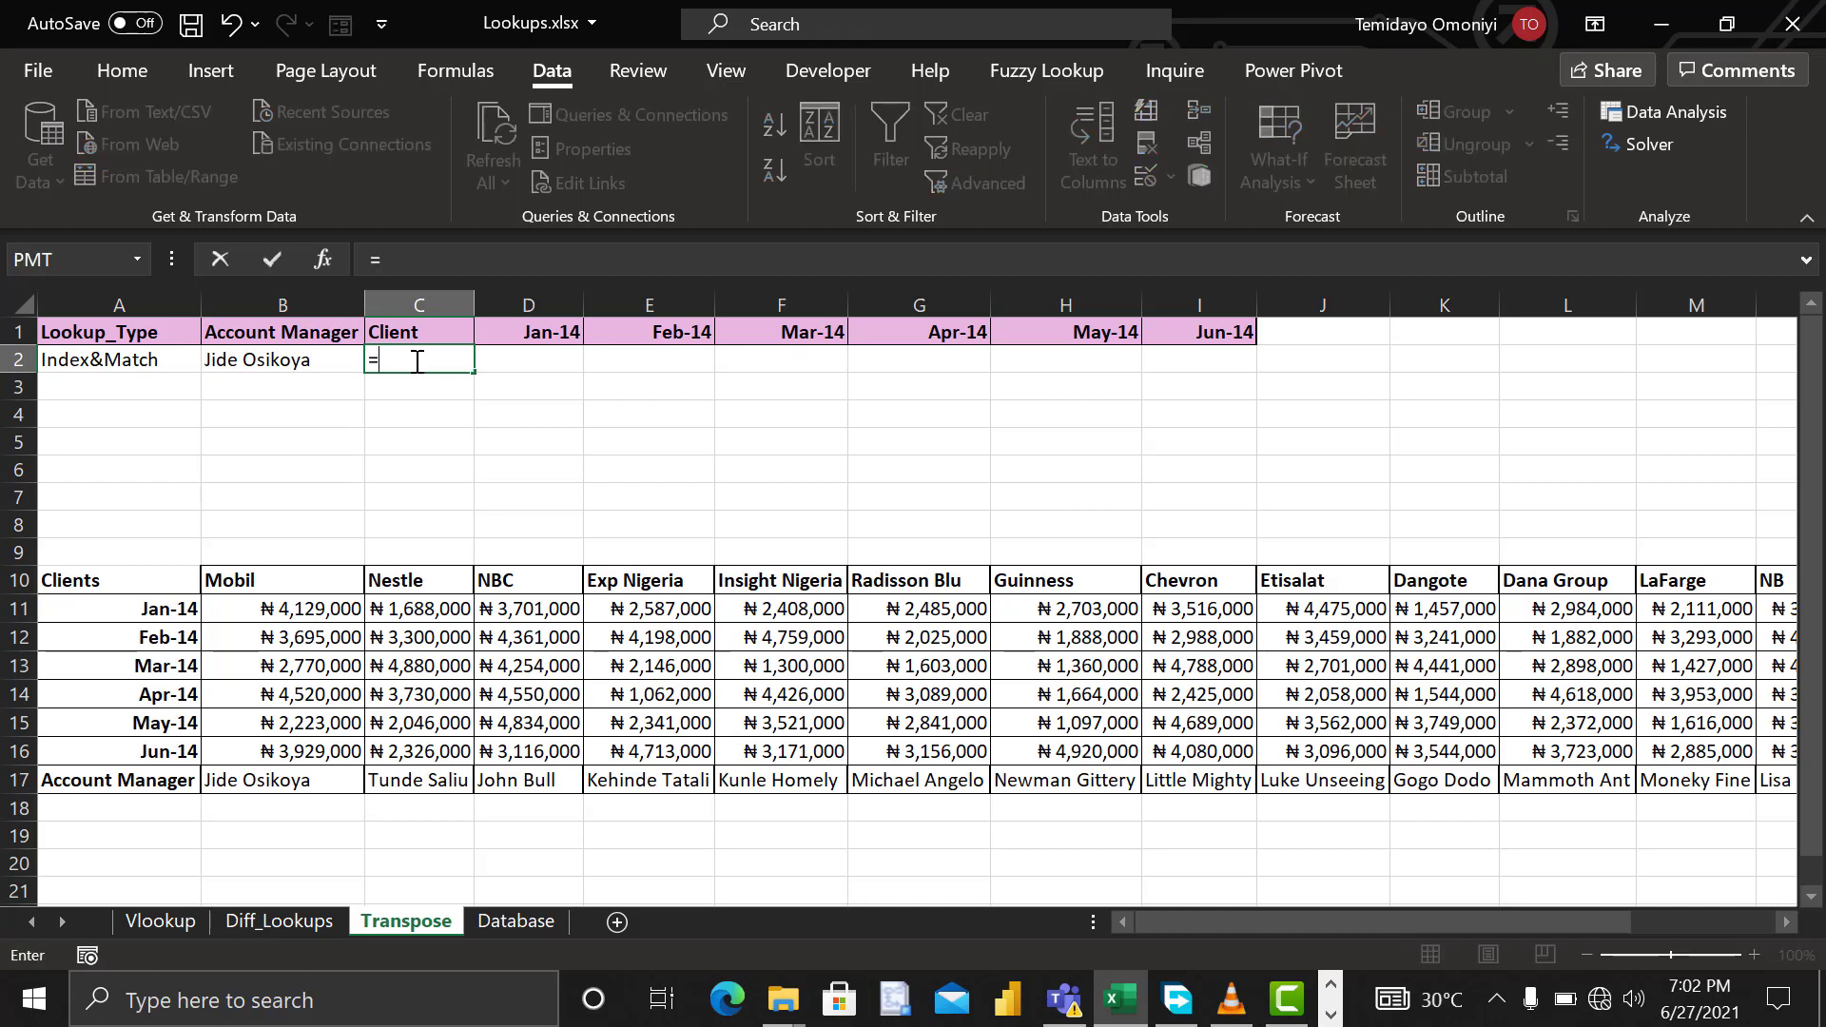
type("in")
key("Tab")
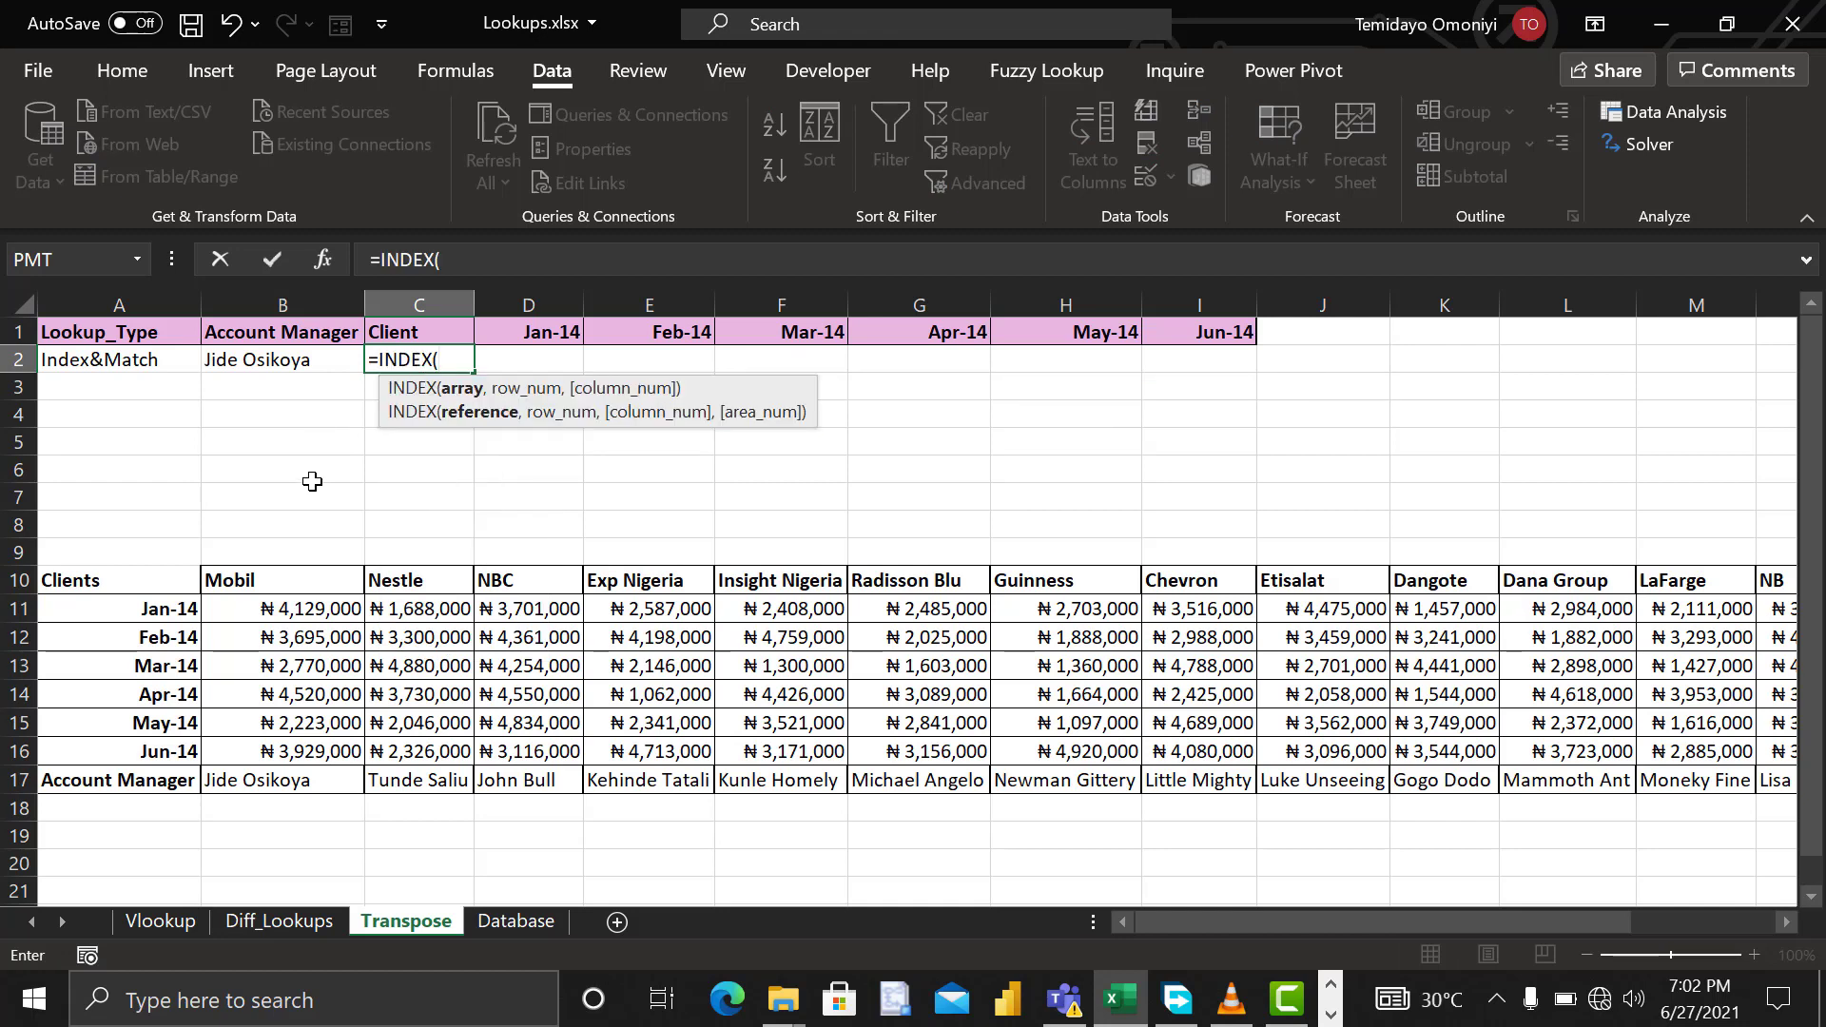
left_click(55, 583)
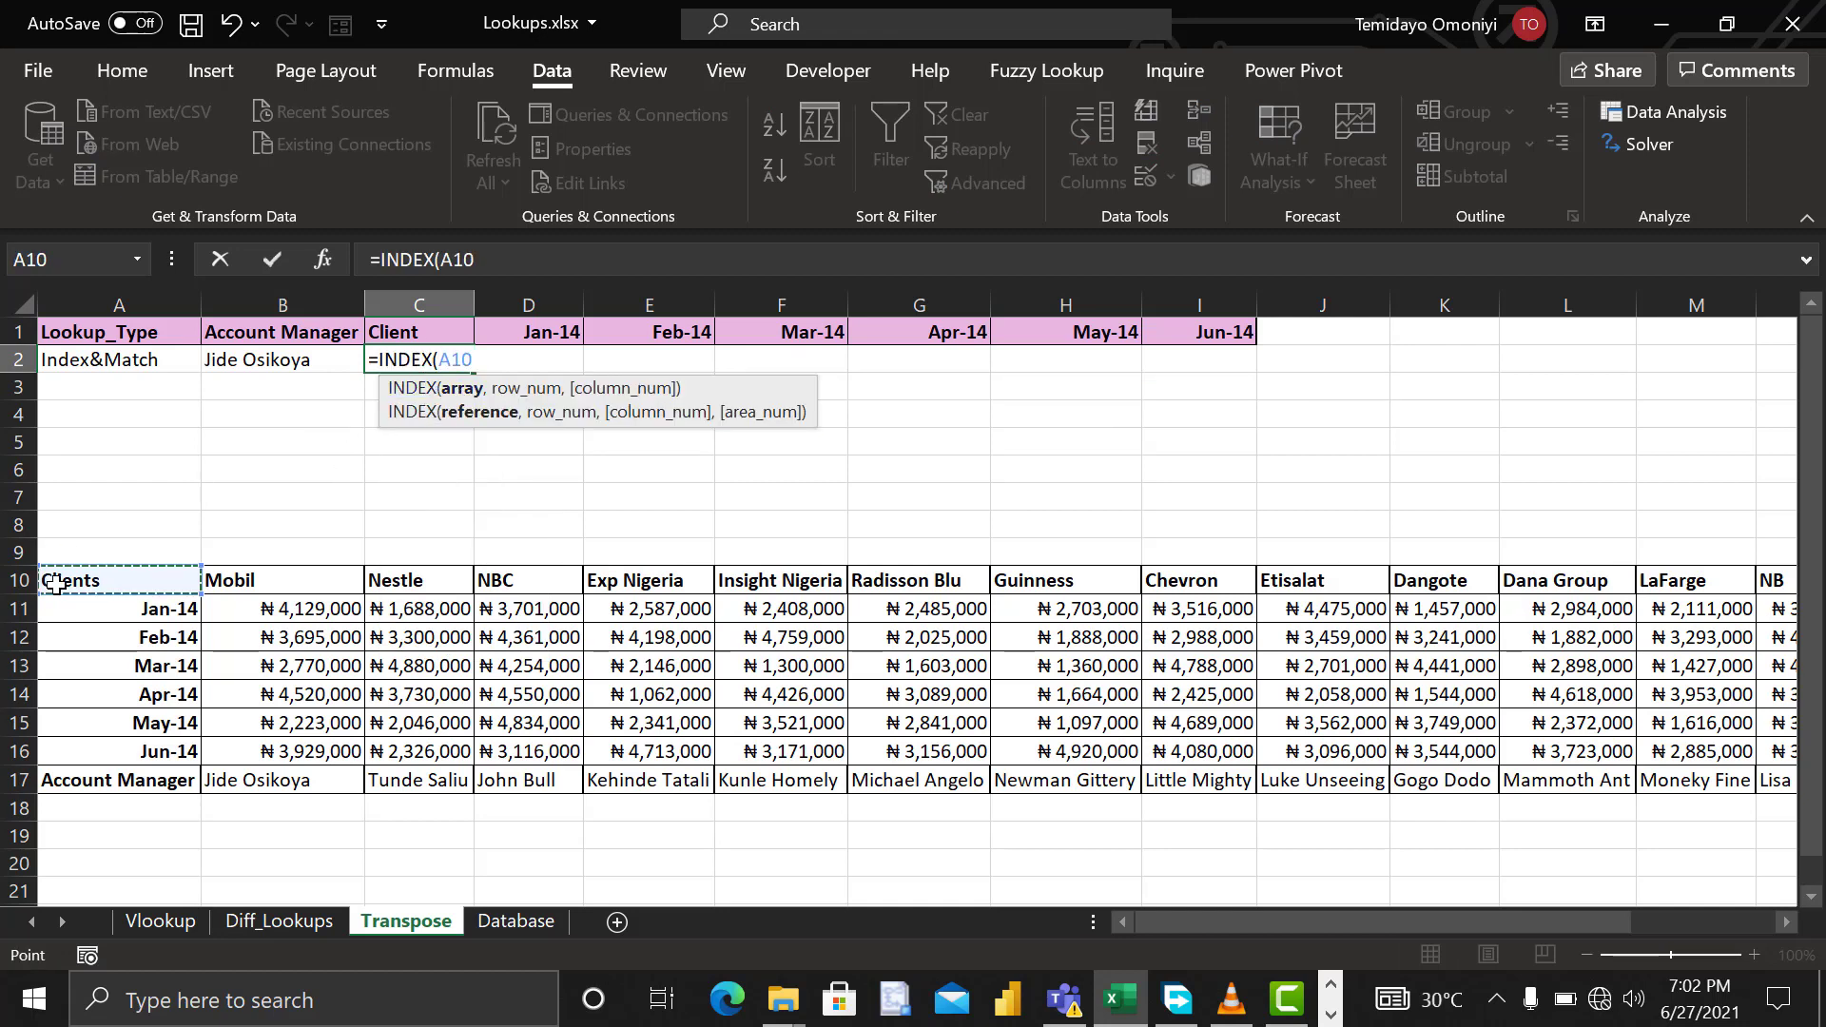
key("ctrl+shift+Down")
key("ctrl+shift+Right")
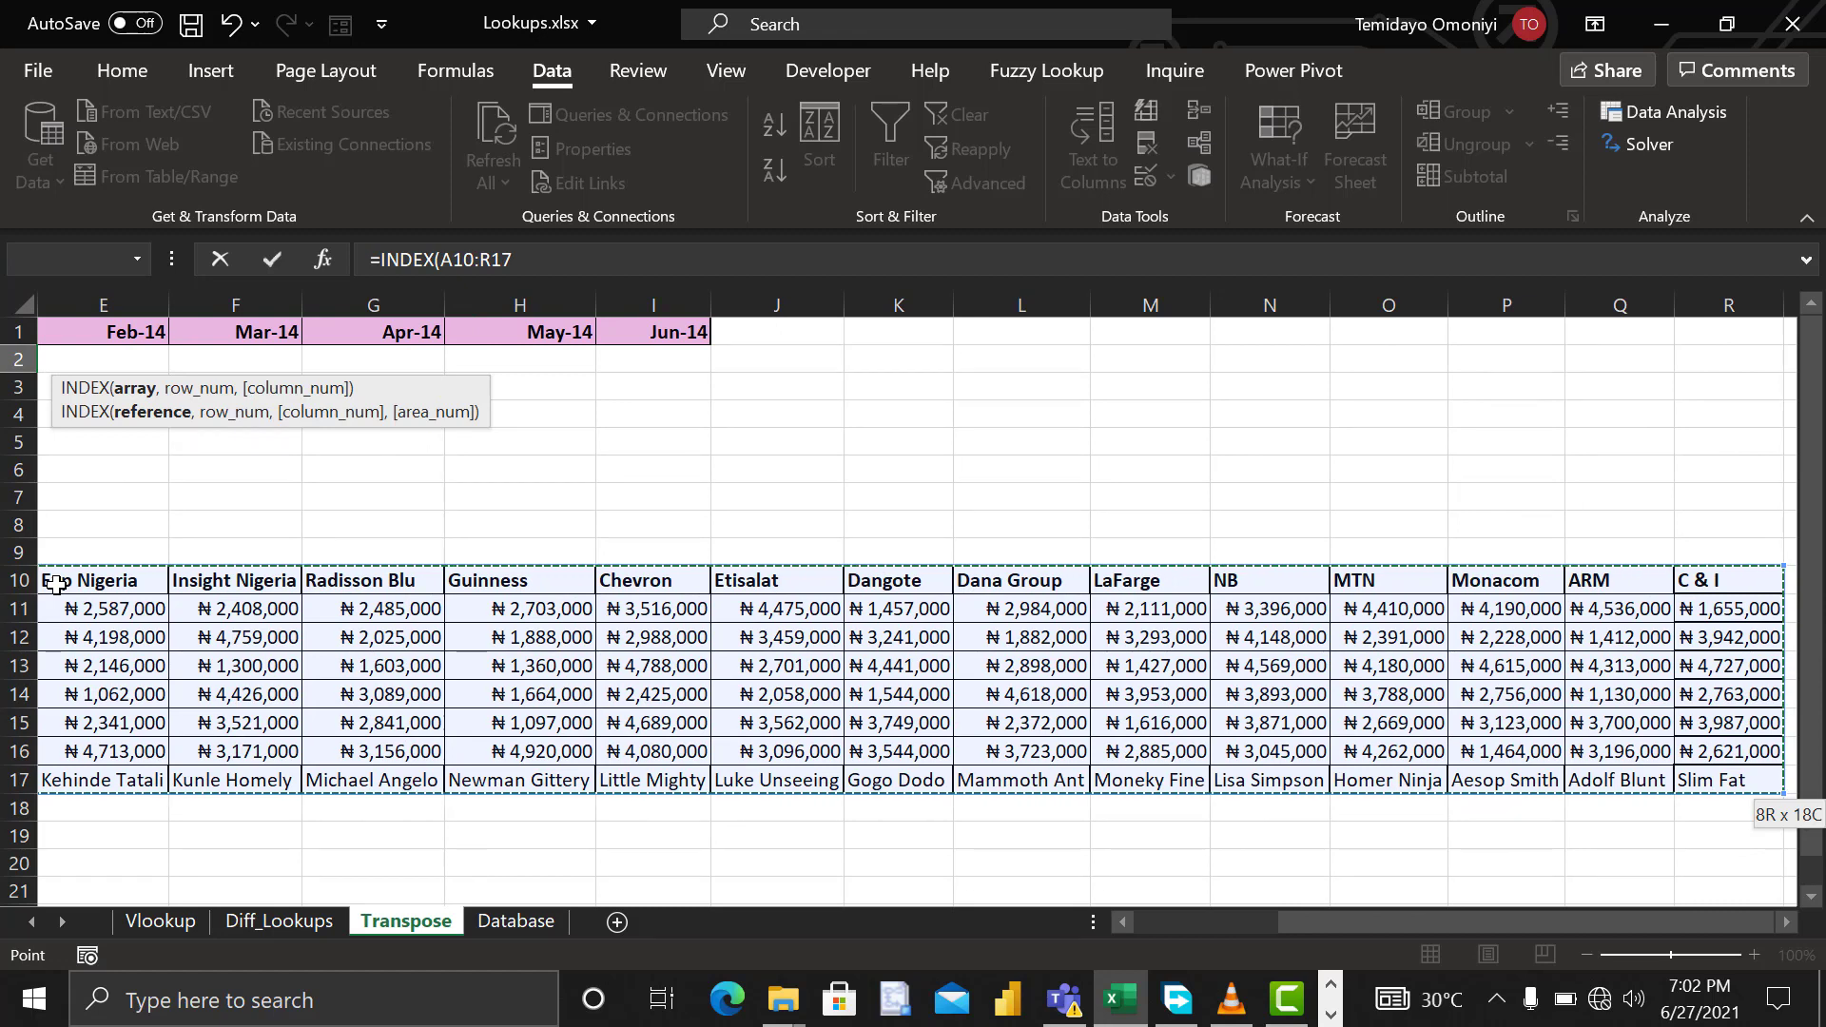
type(",")
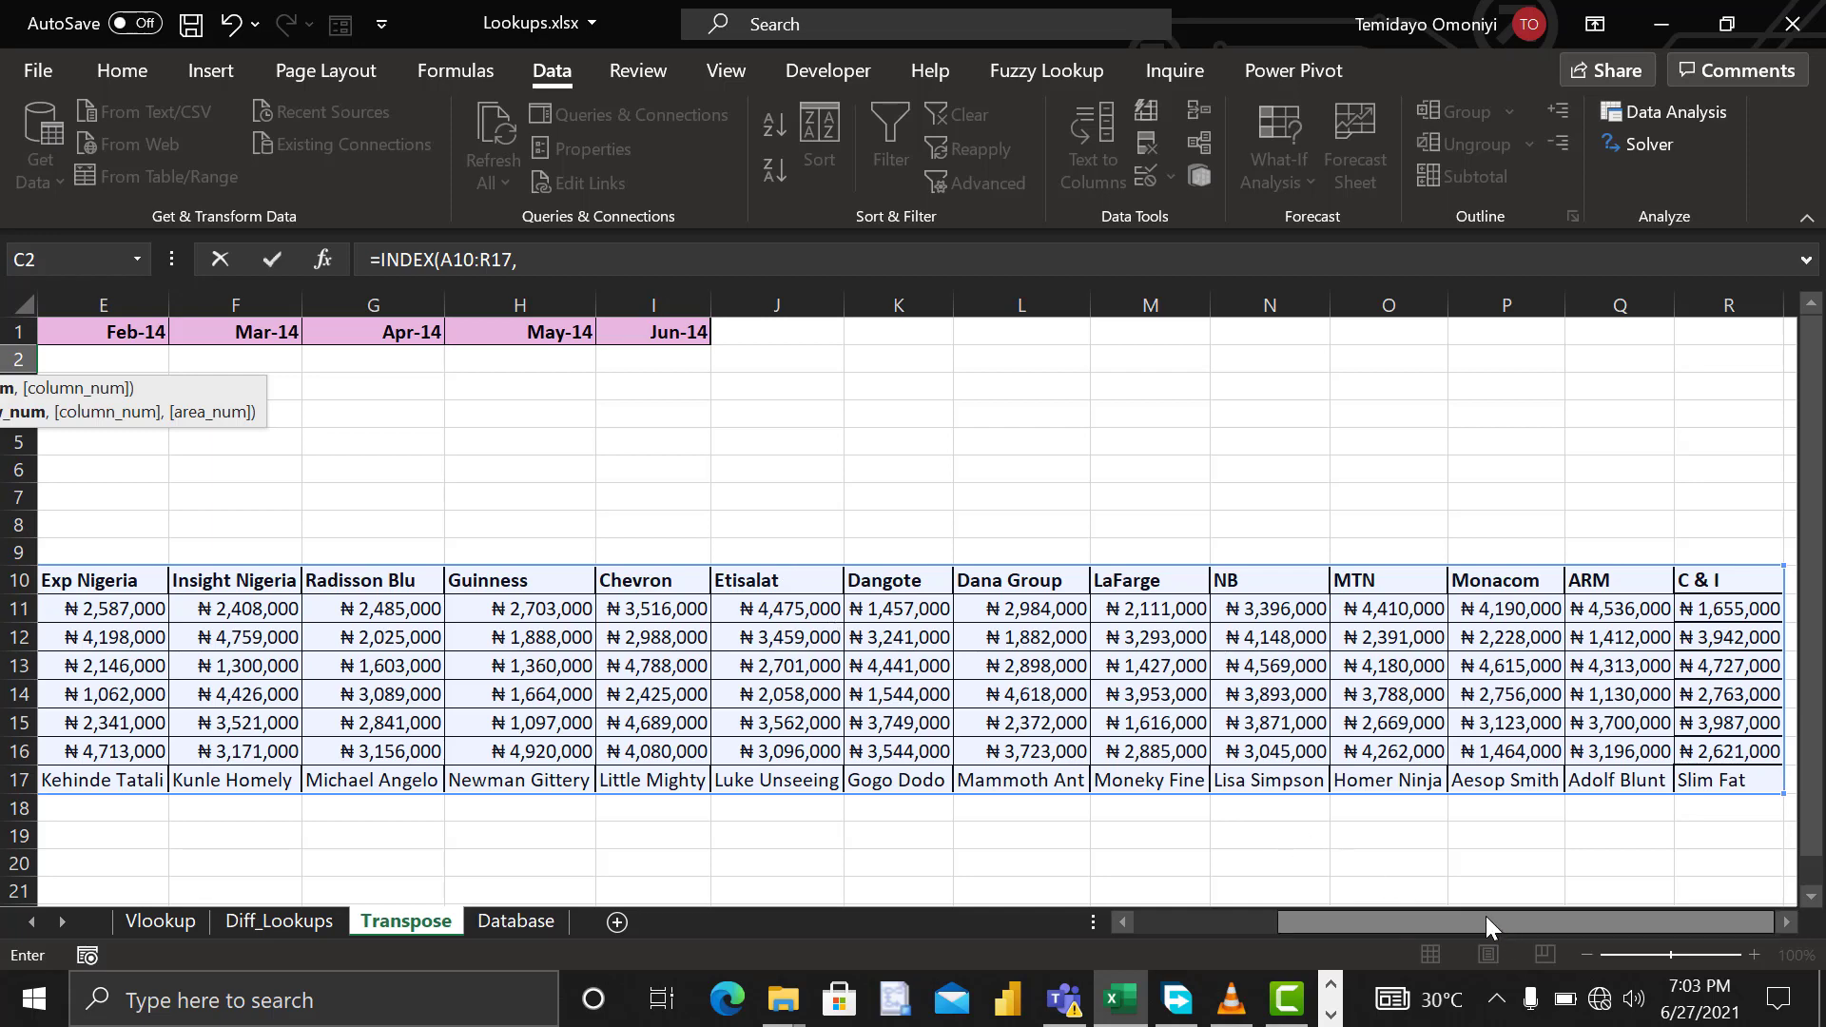
left_click_drag(1485, 916, 1082, 936)
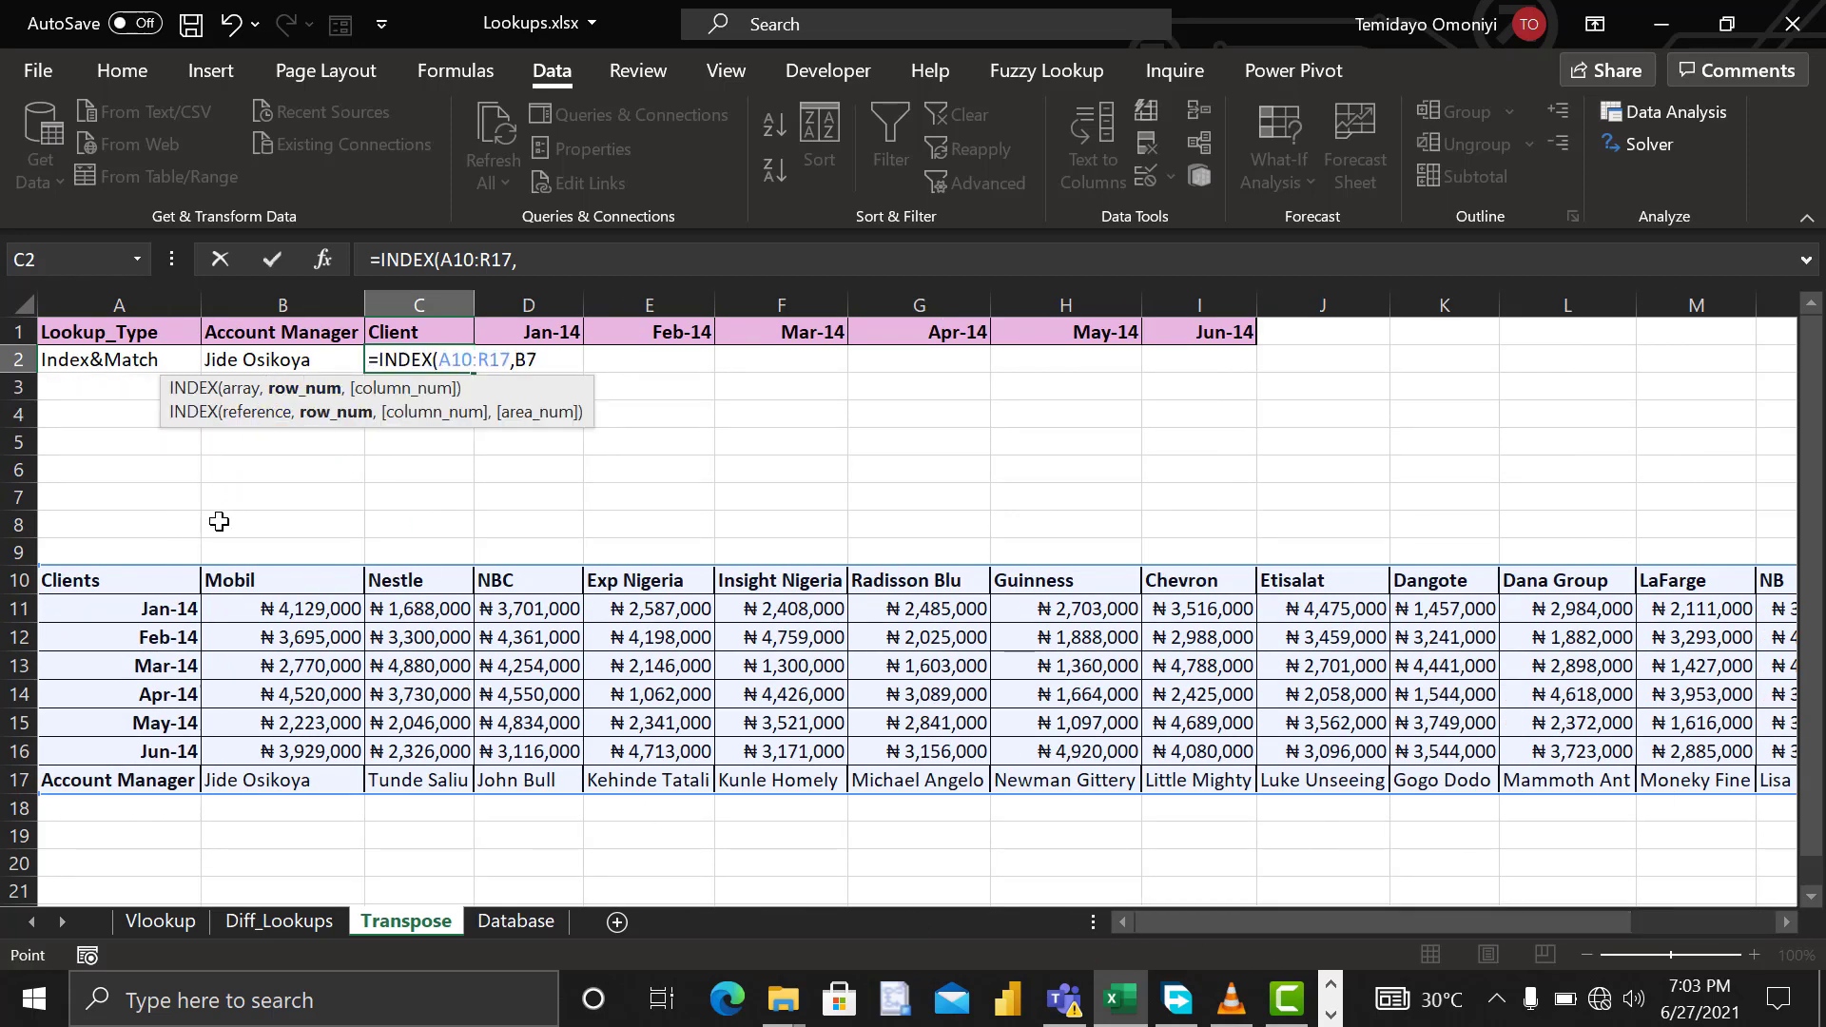
left_click(210, 525)
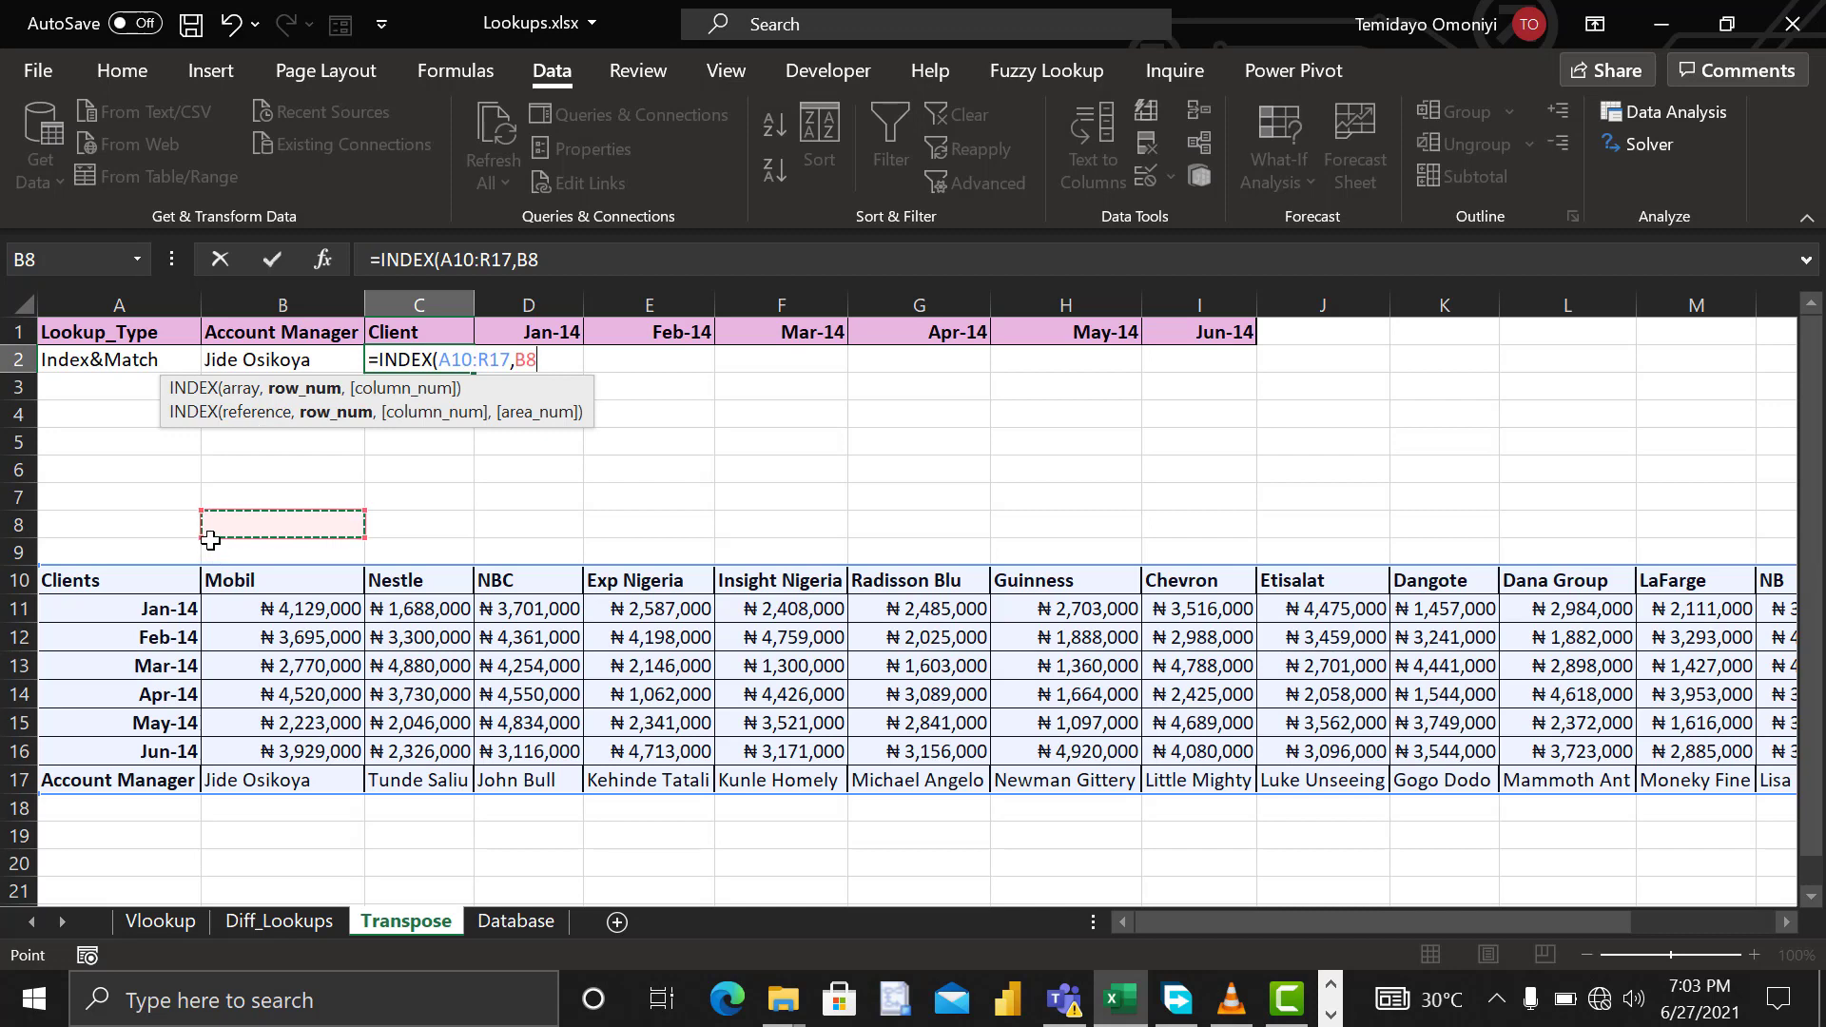
left_click(545, 269)
key("BackSpace")
key("BackSpace")
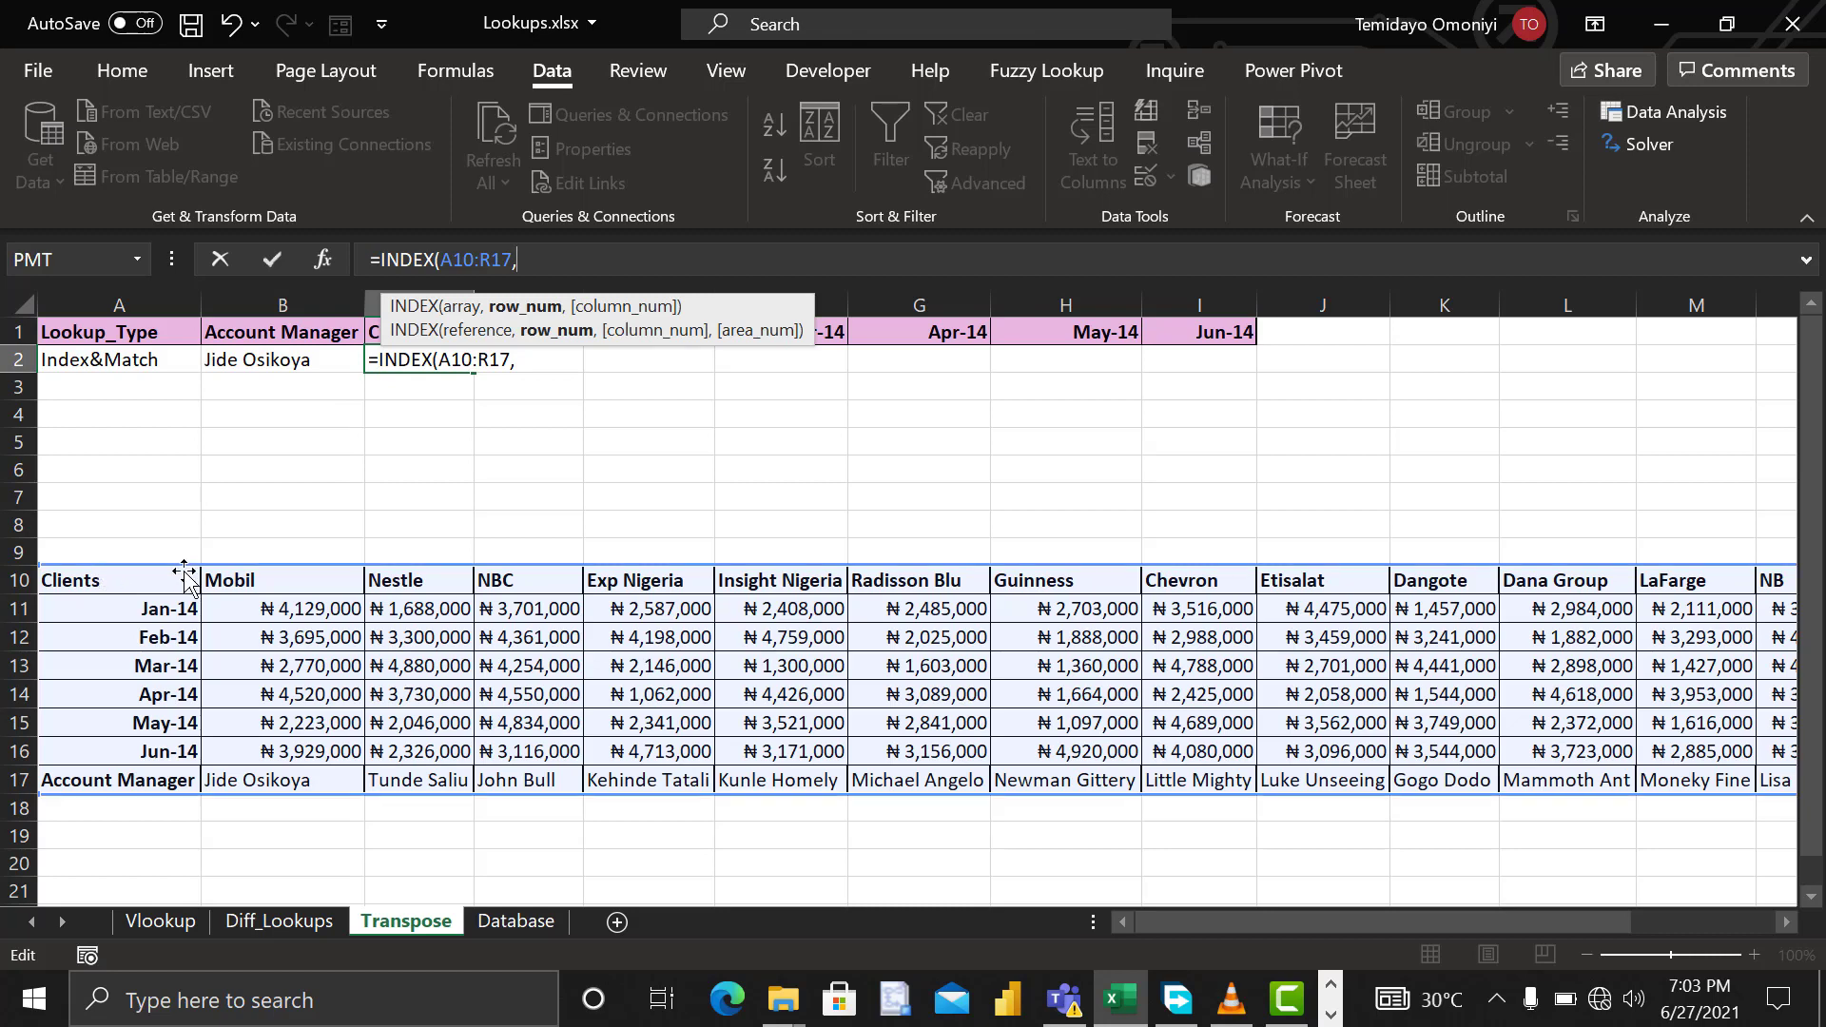
Step: Complete the C2 formula with row number 1 and MATCH(B2,A17:R17,0) as the column number
type("1,ma")
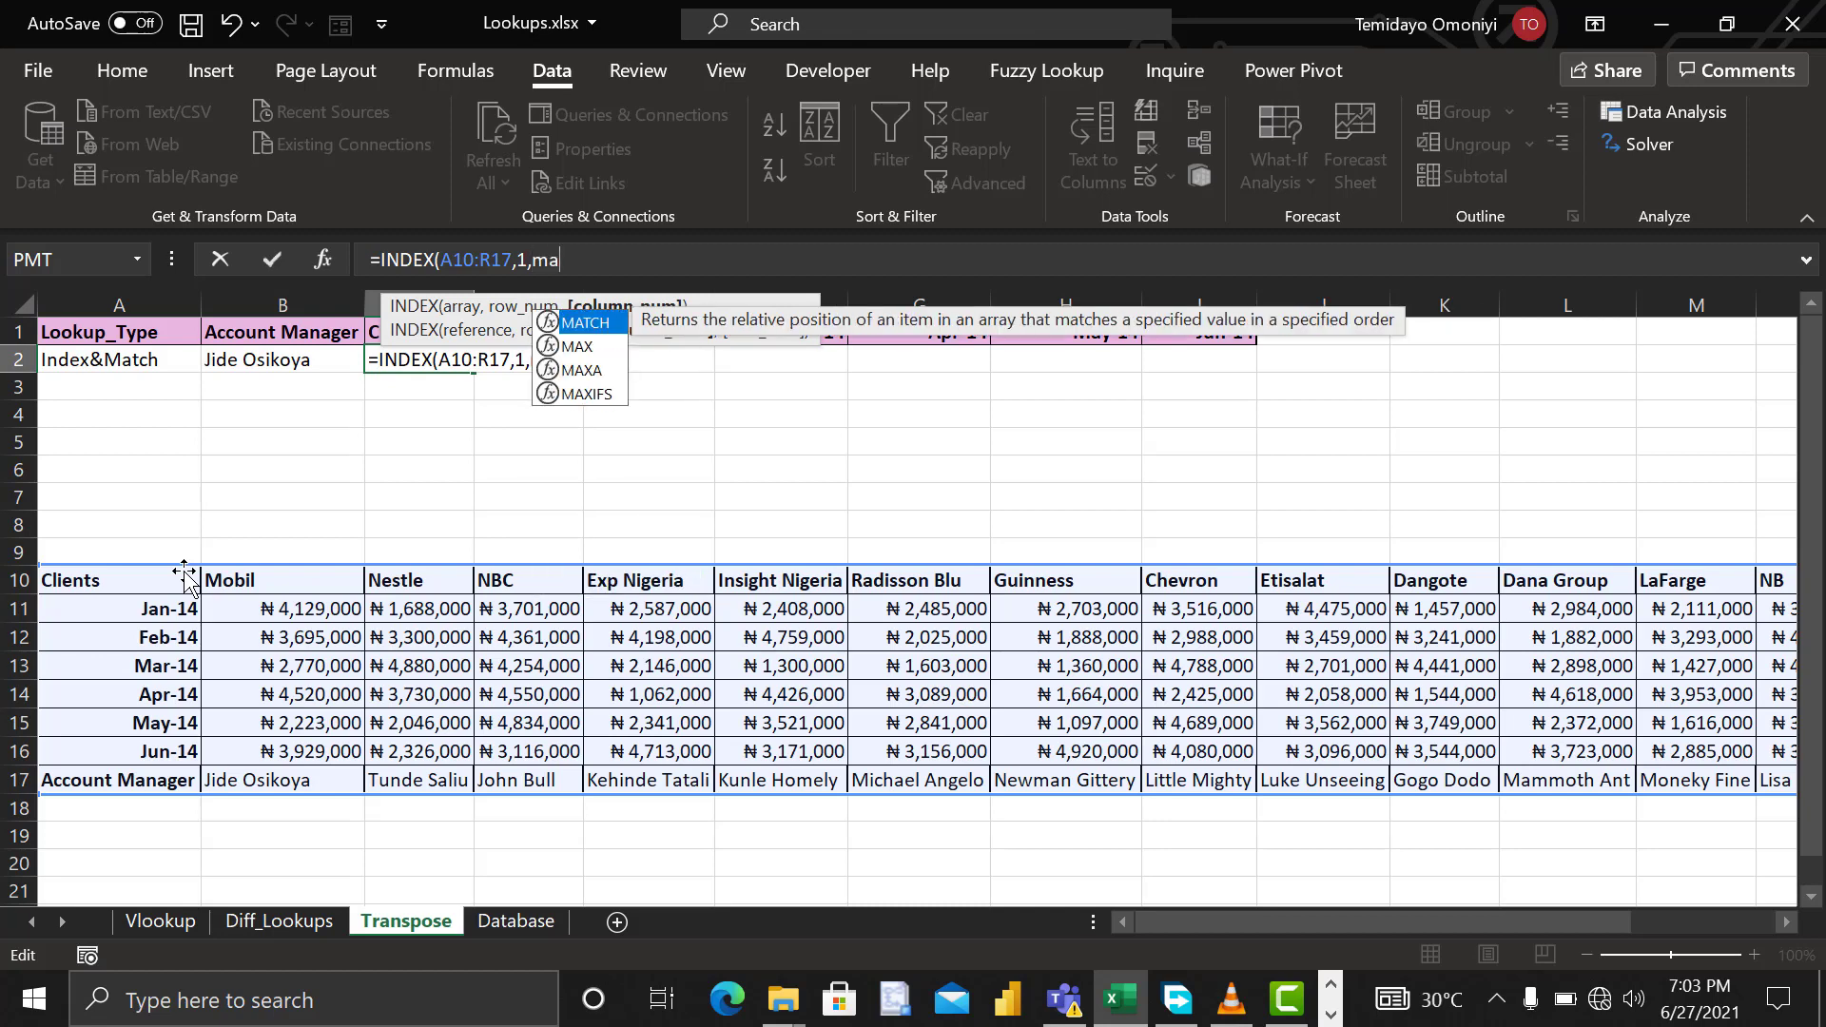
key("Tab")
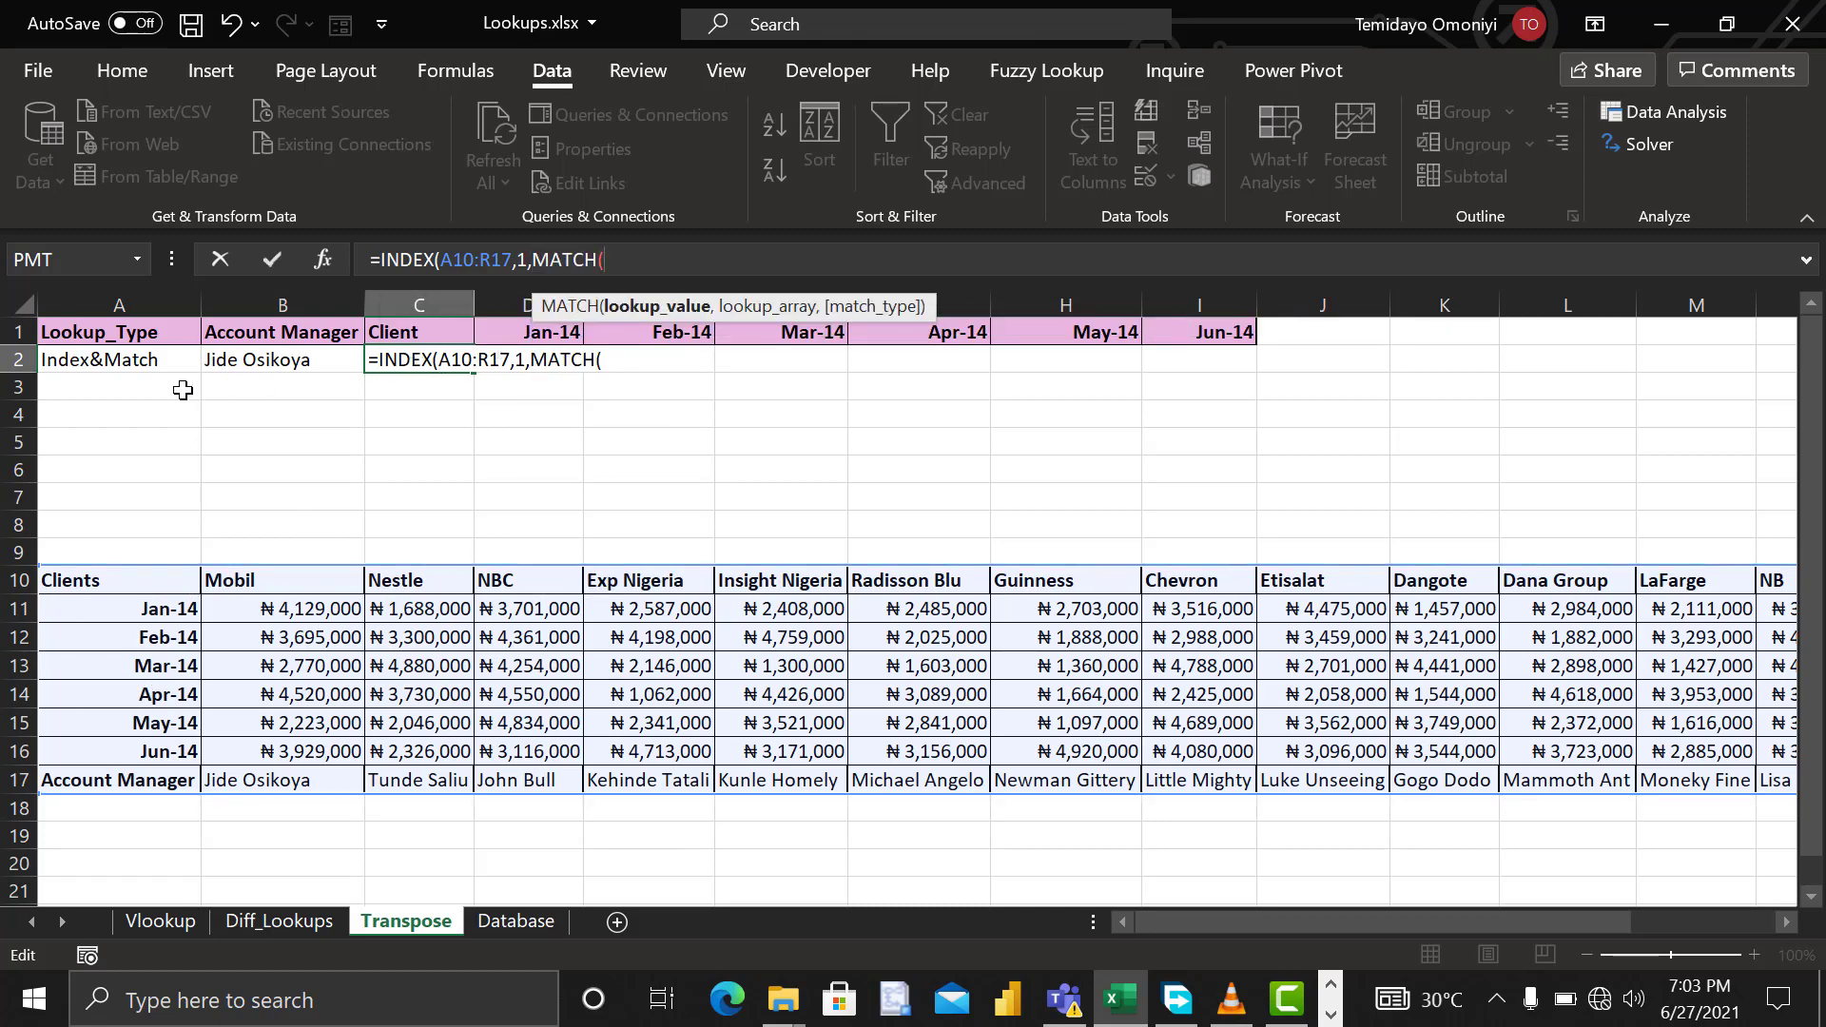
left_click(238, 354)
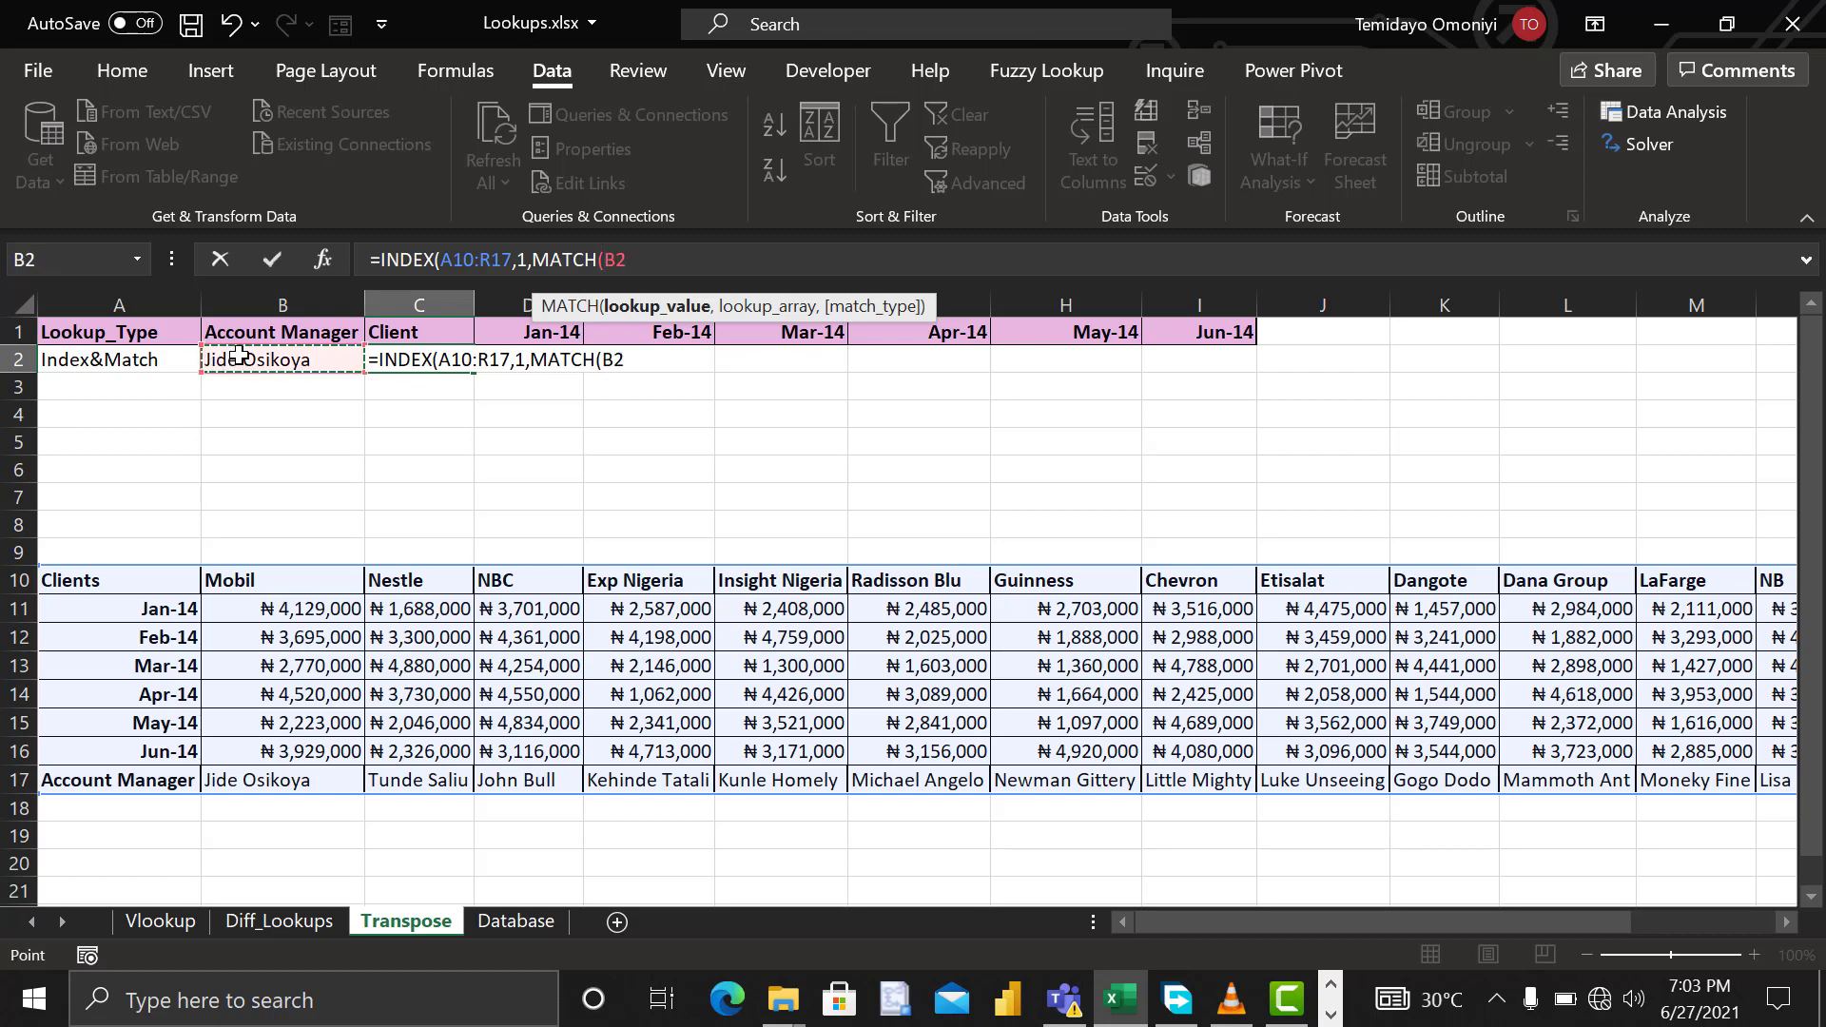
type(",")
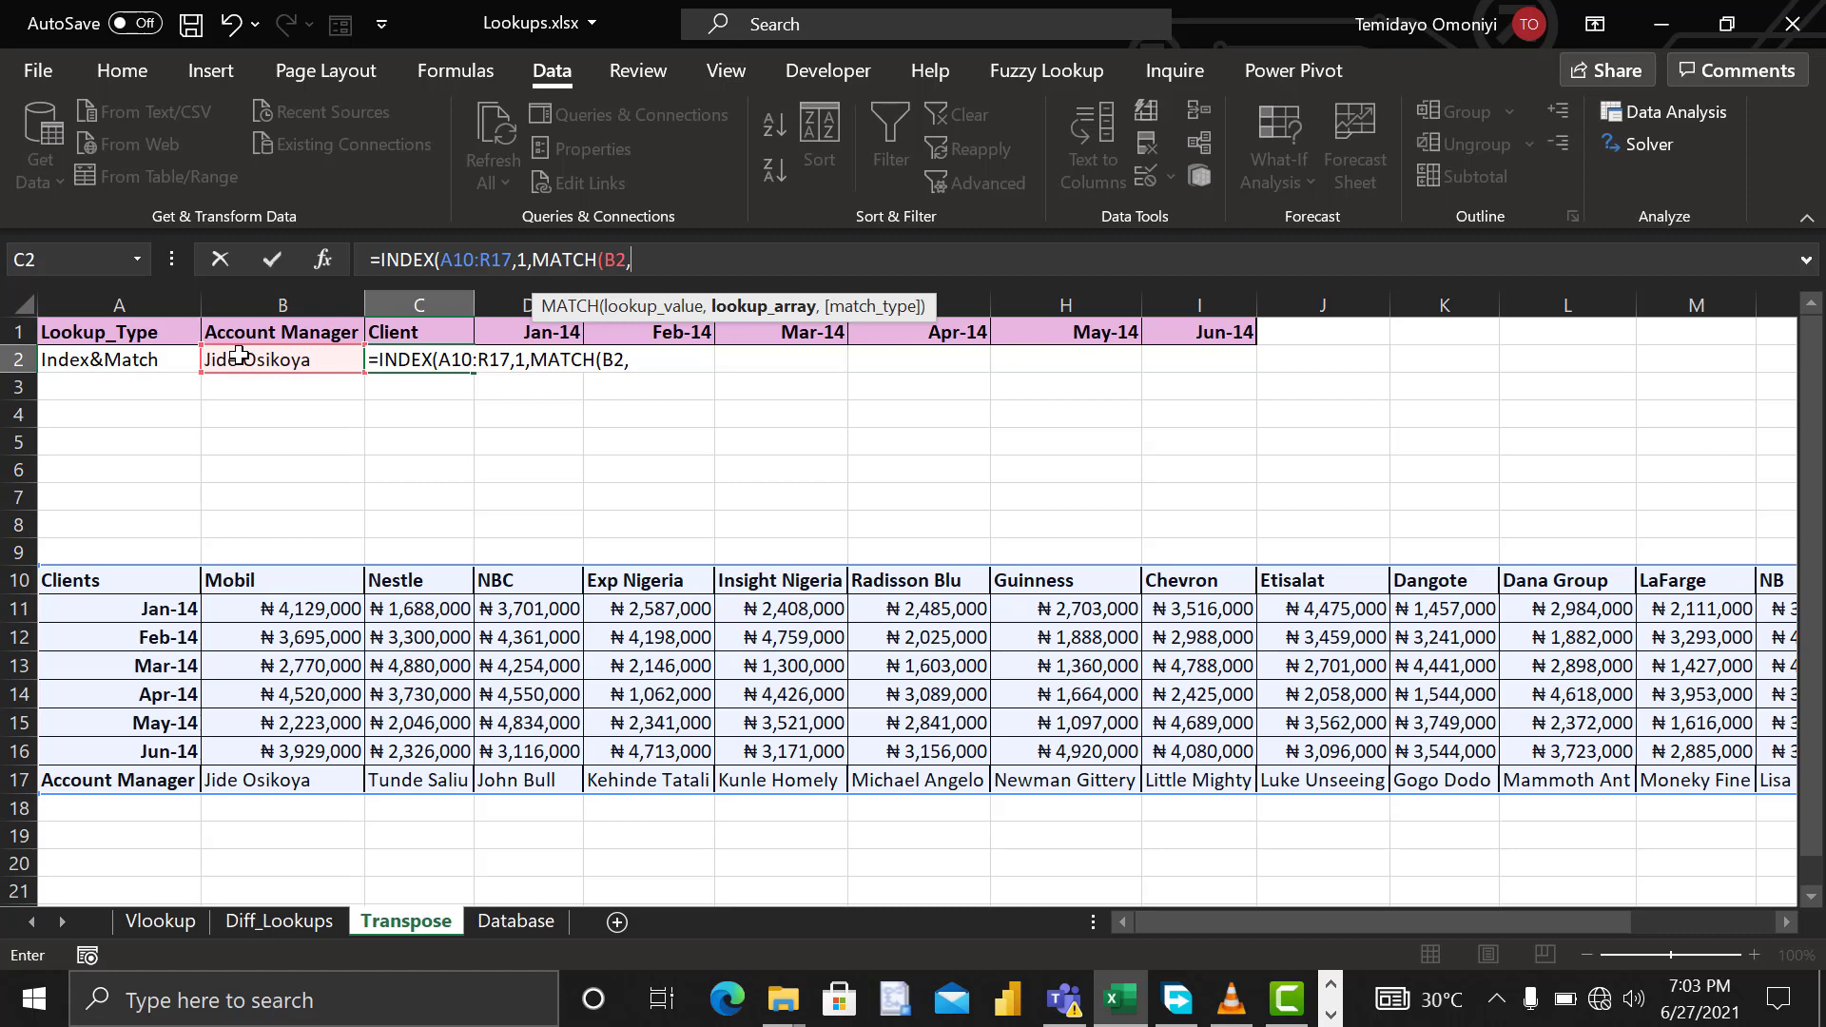
left_click(122, 782)
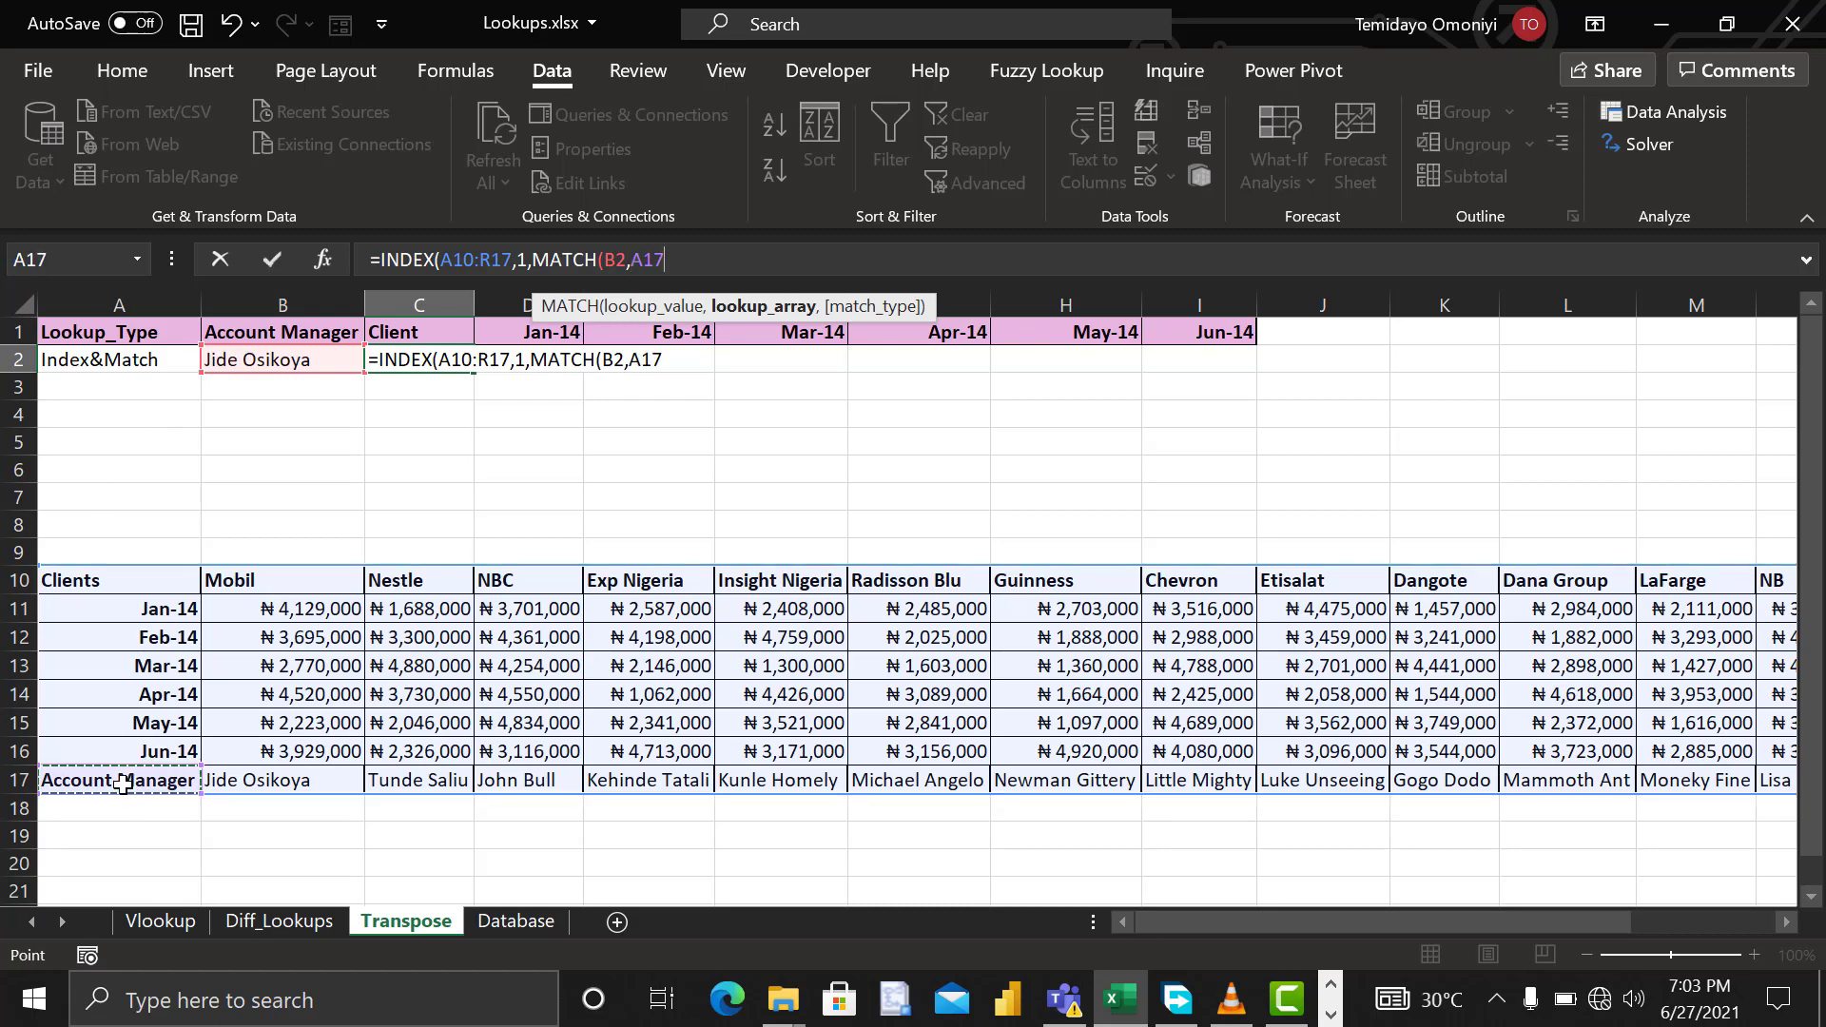
key("ctrl+shift+Right")
type(",")
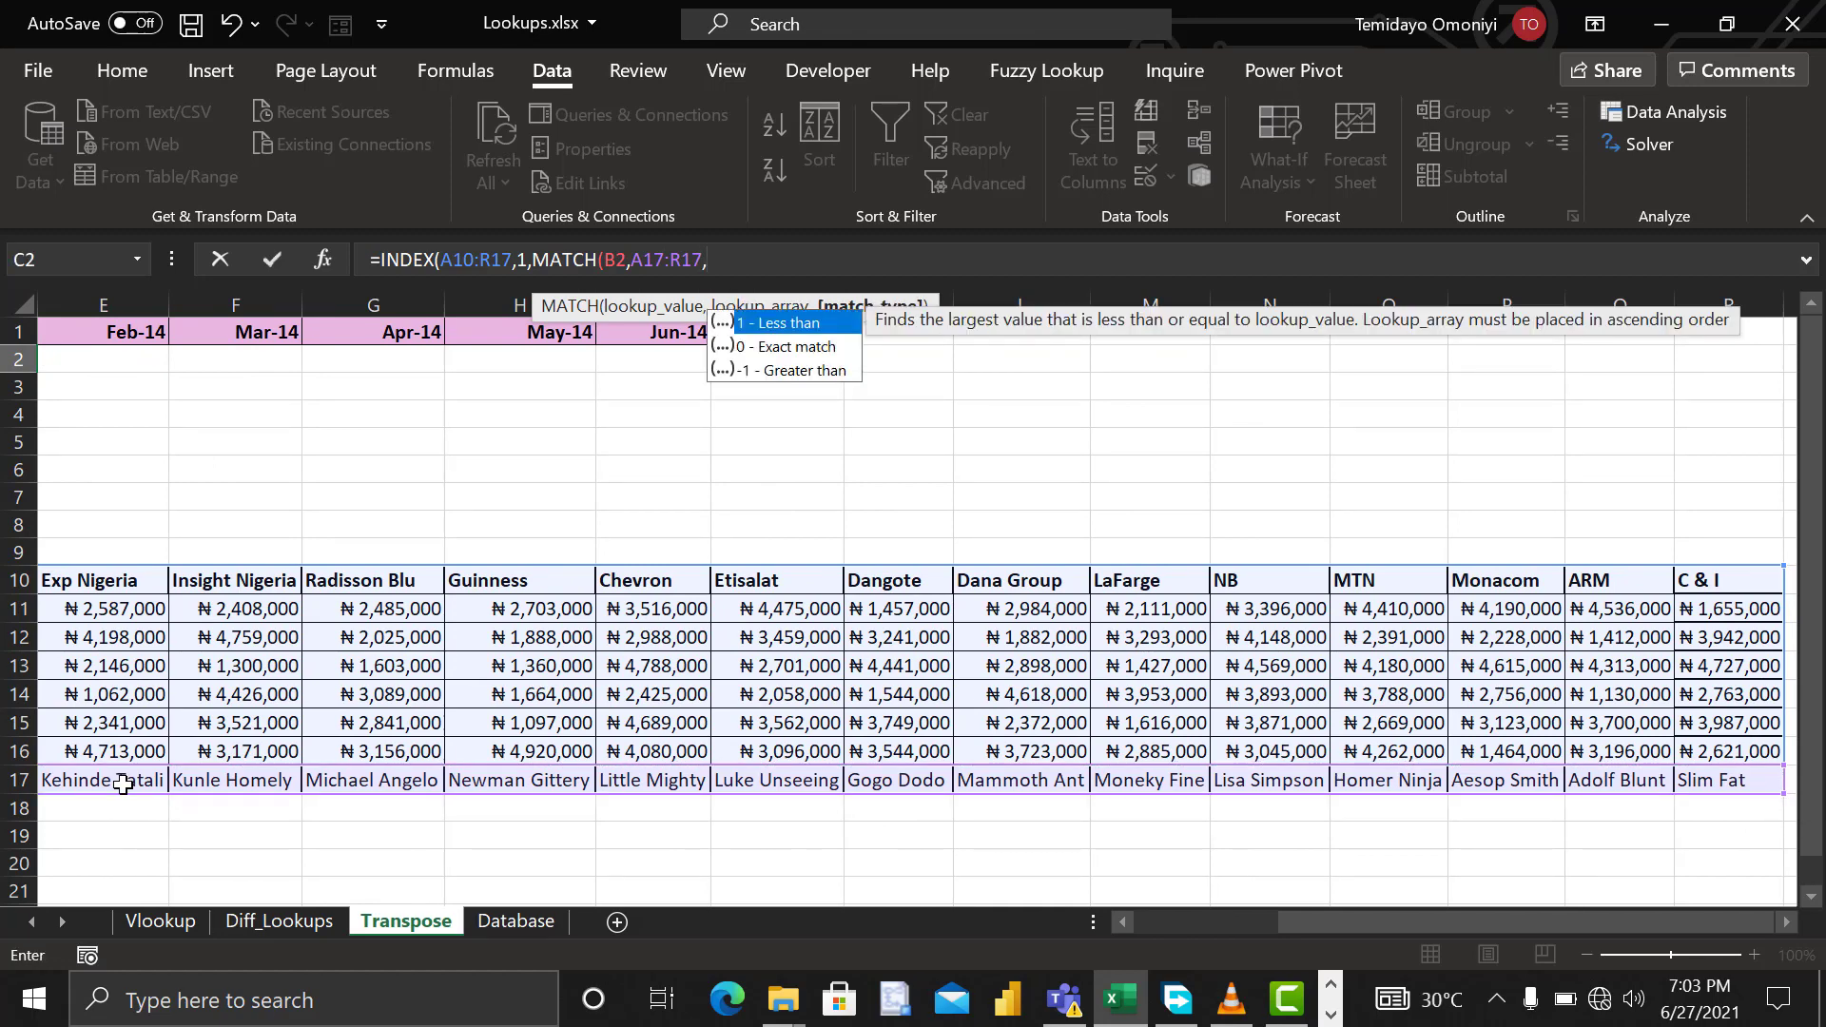
type("0")
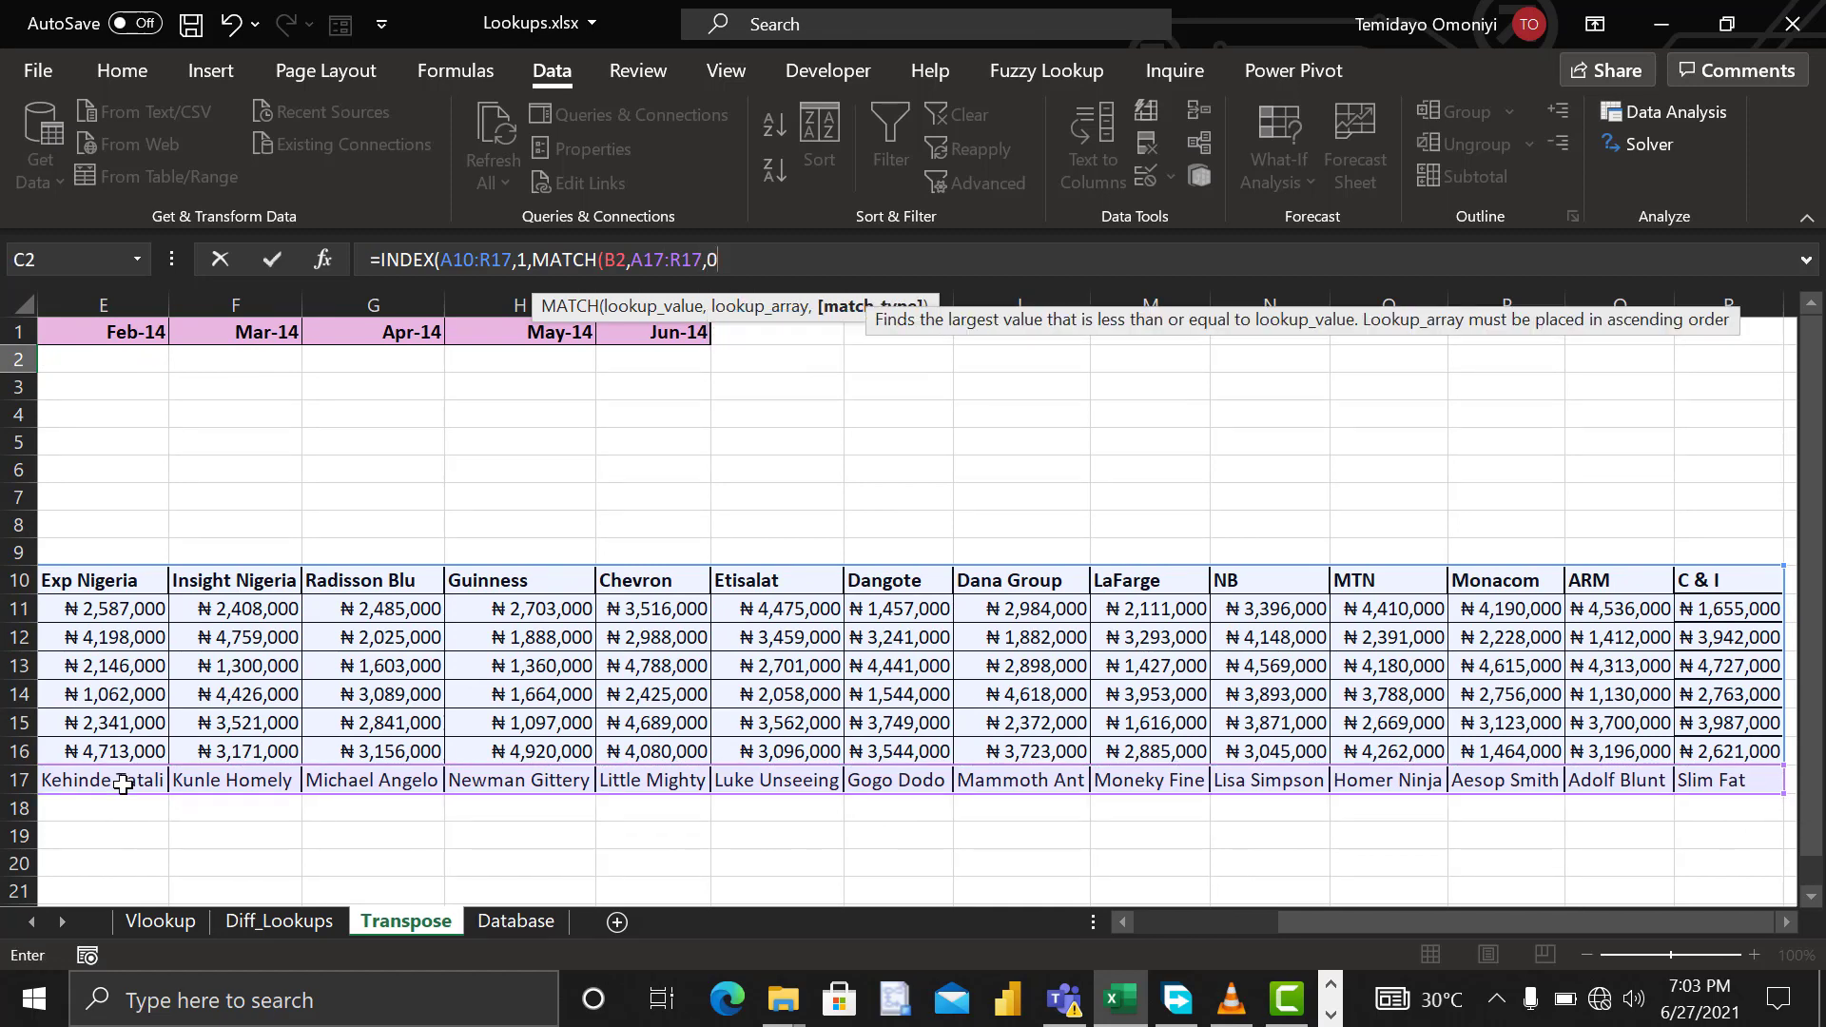
type("))")
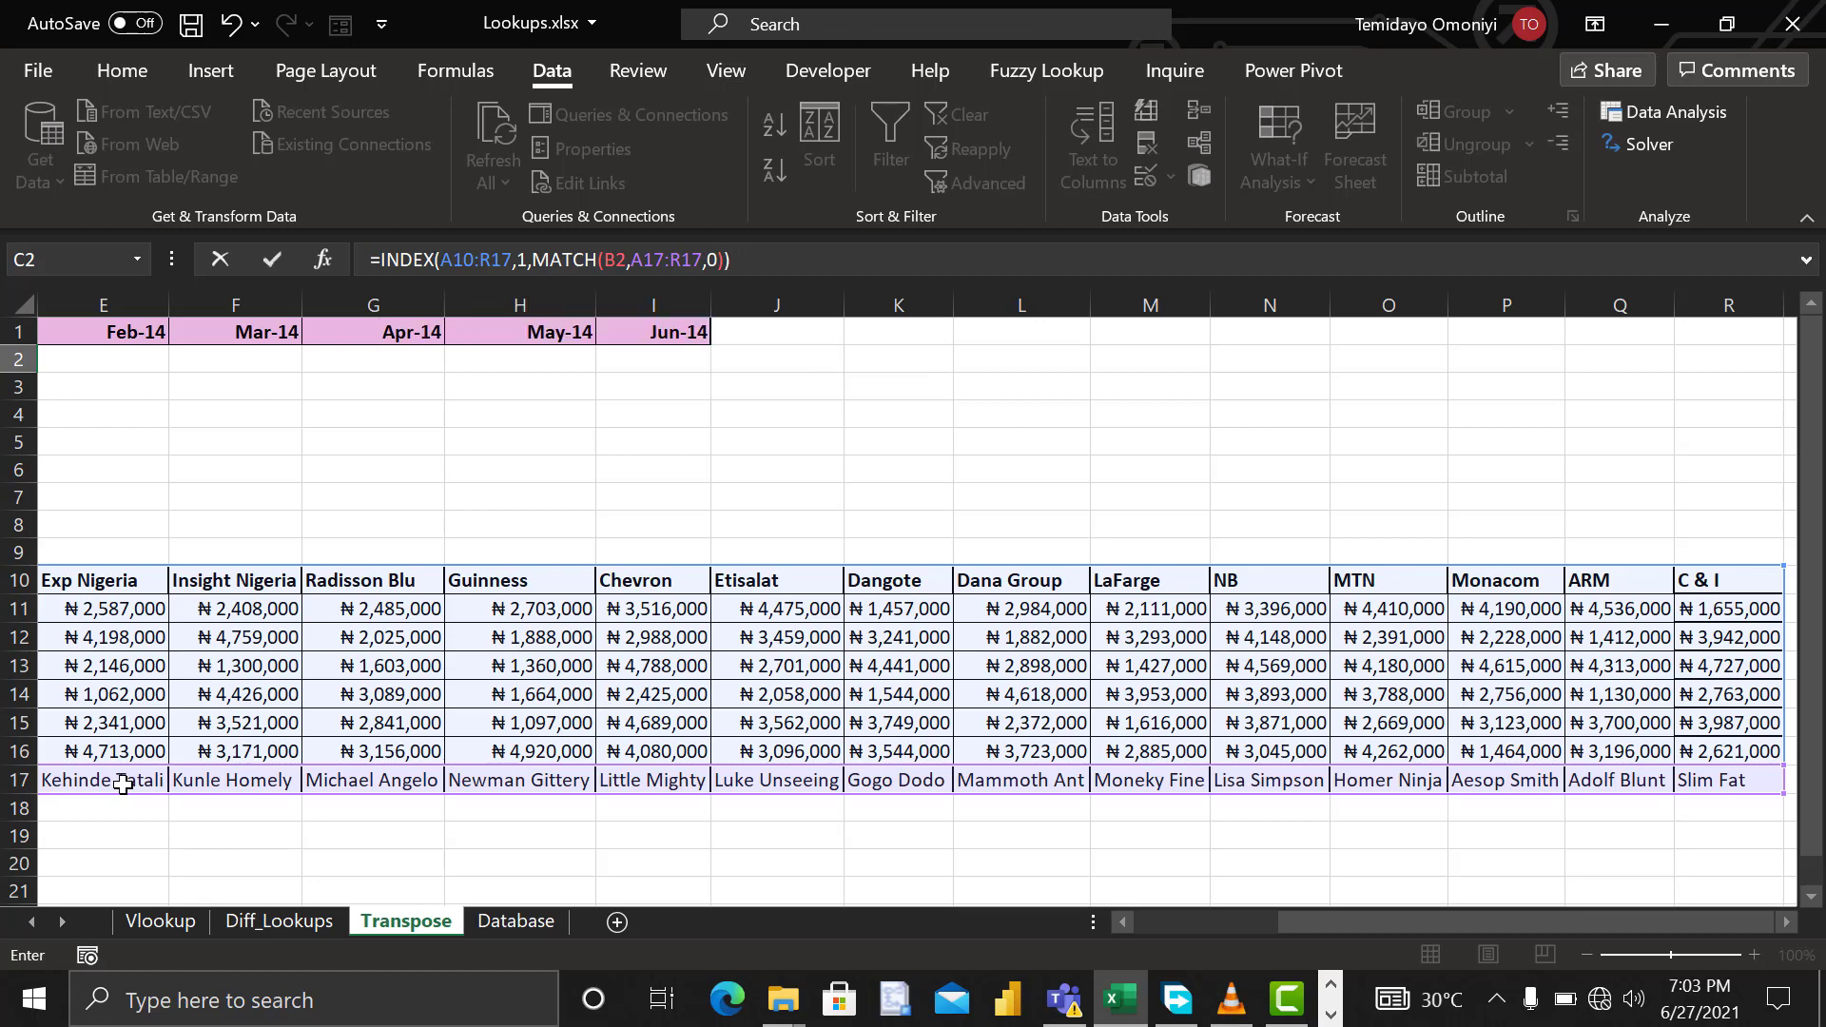
key("Return")
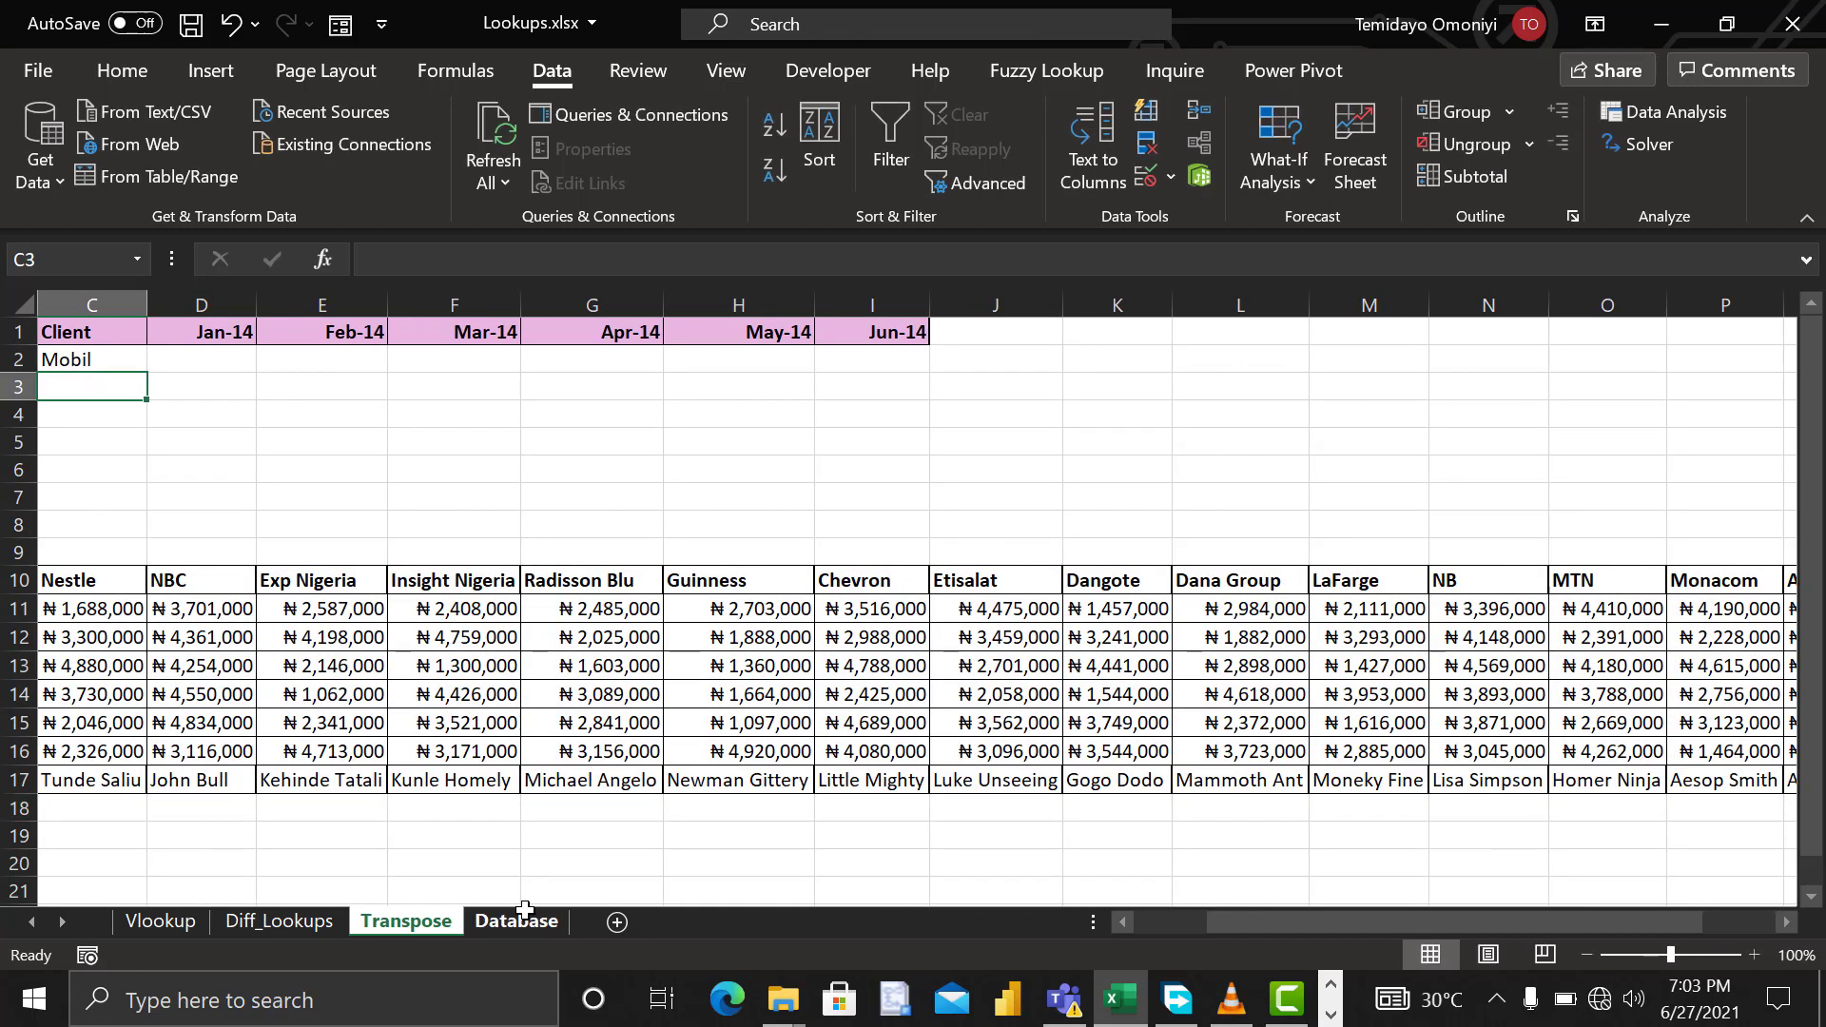
Step: Copy the text of the INDEX and MATCH formula in C2, keeping its references as written
left_click_drag(1255, 927, 1077, 951)
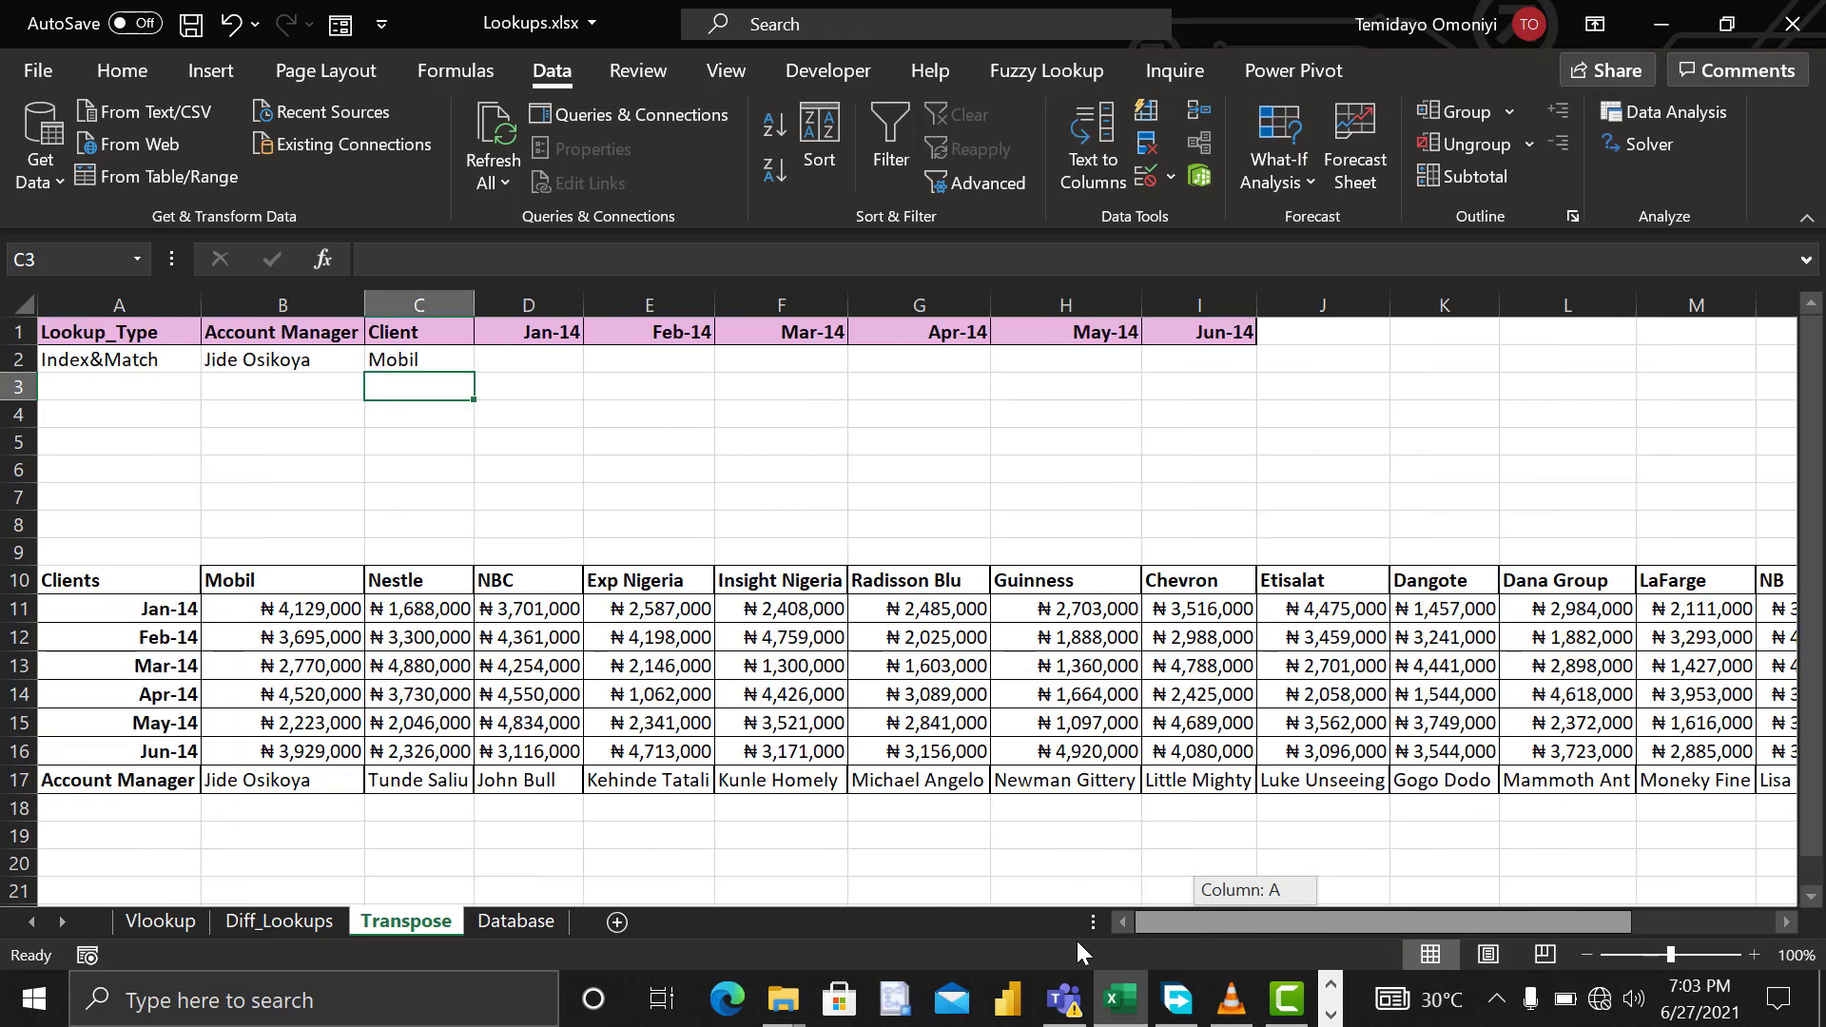
left_click(392, 360)
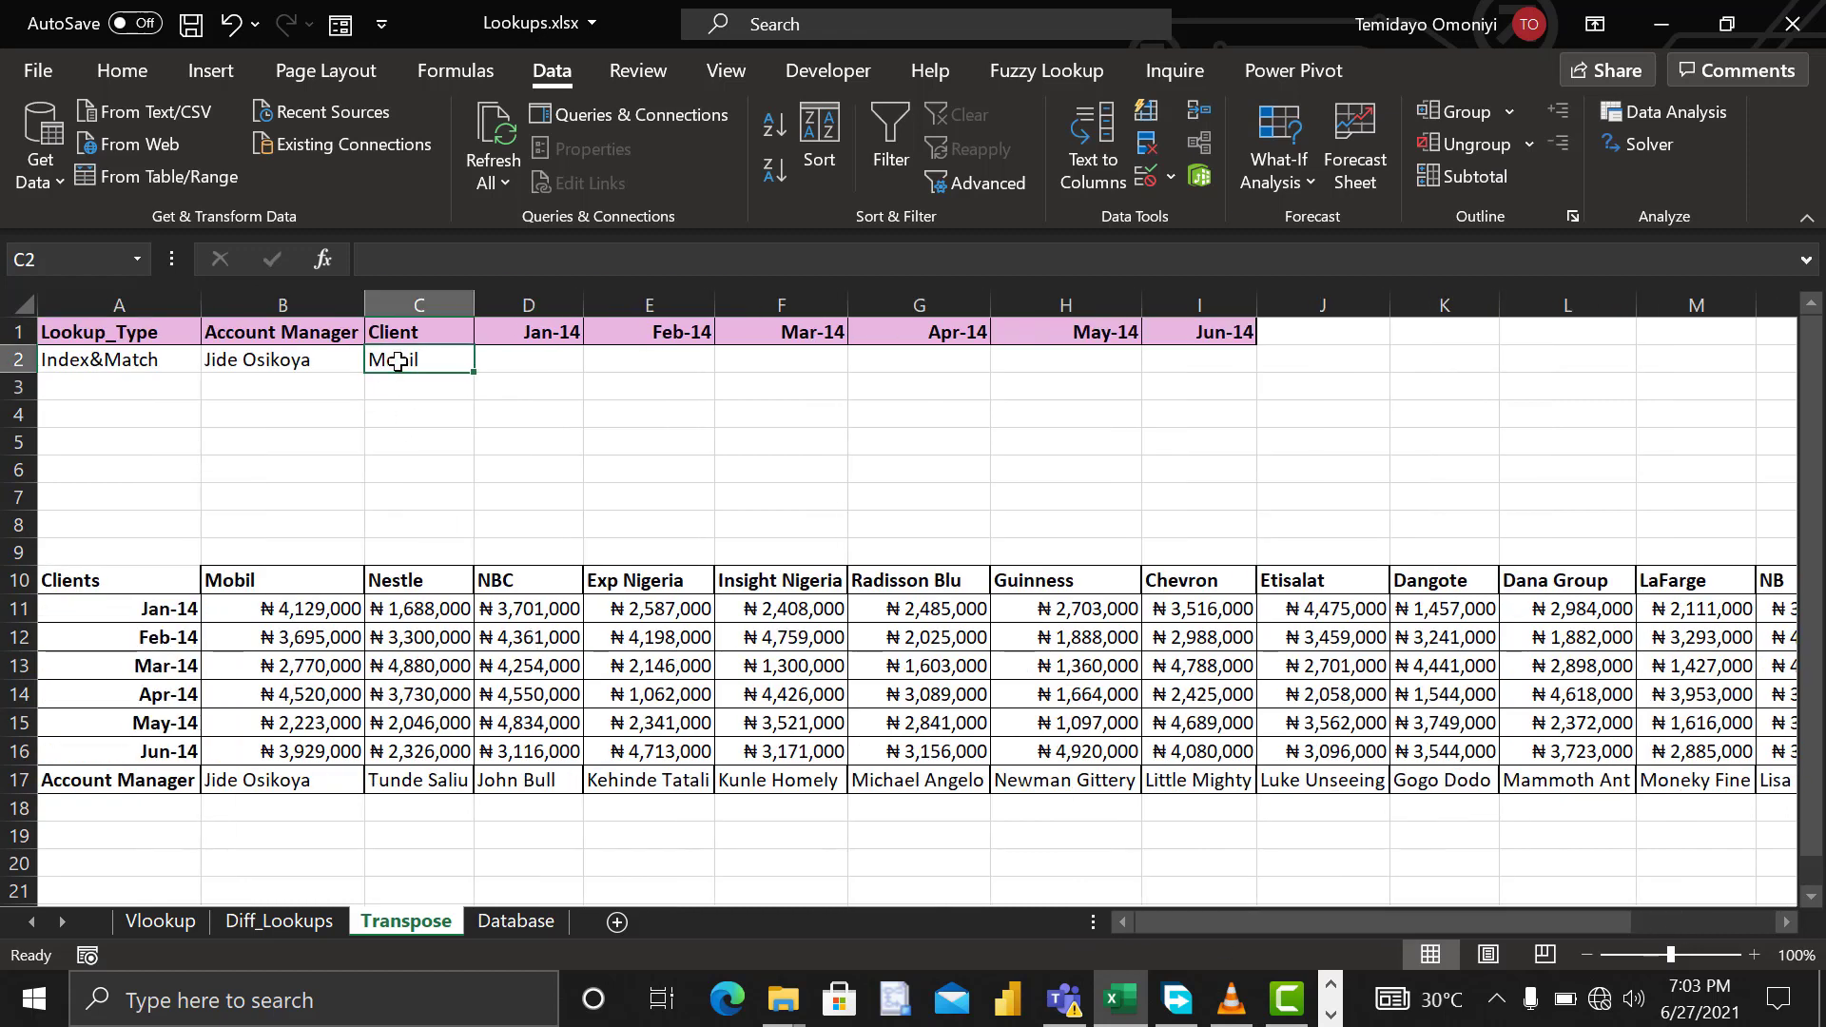
left_click(287, 375)
left_click(291, 361)
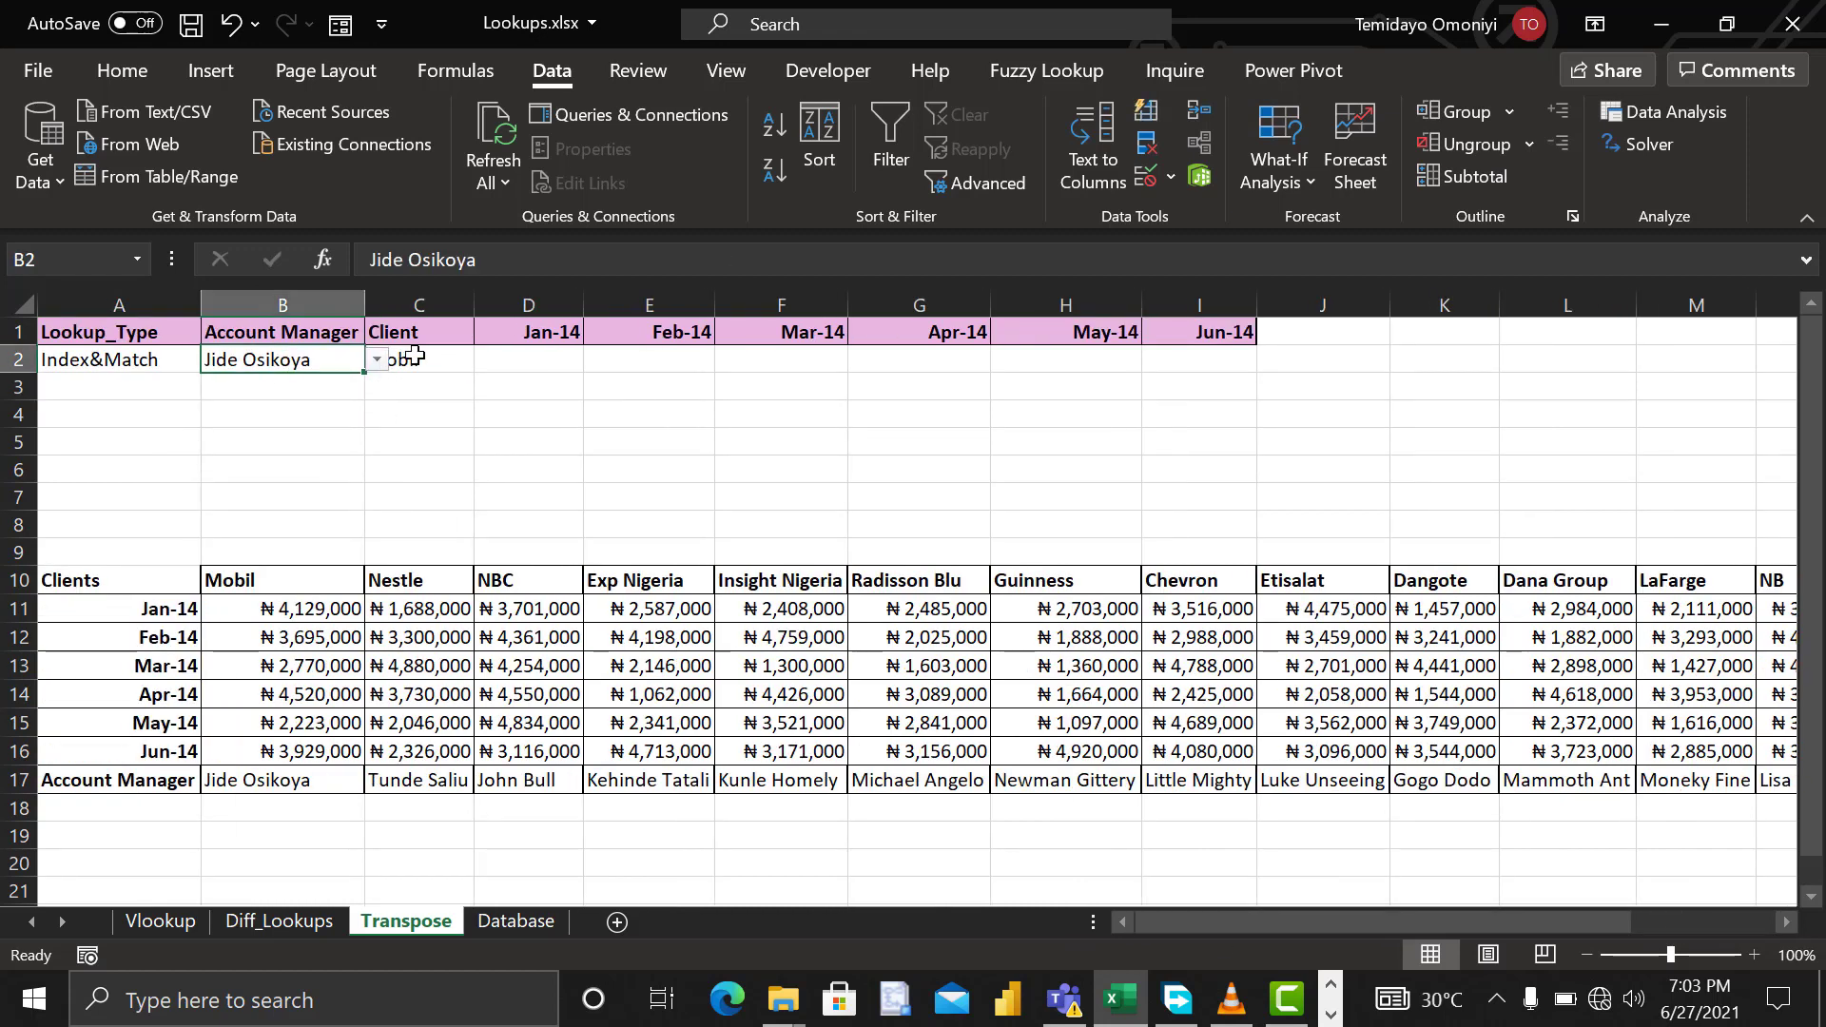
left_click(416, 355)
left_click(747, 274)
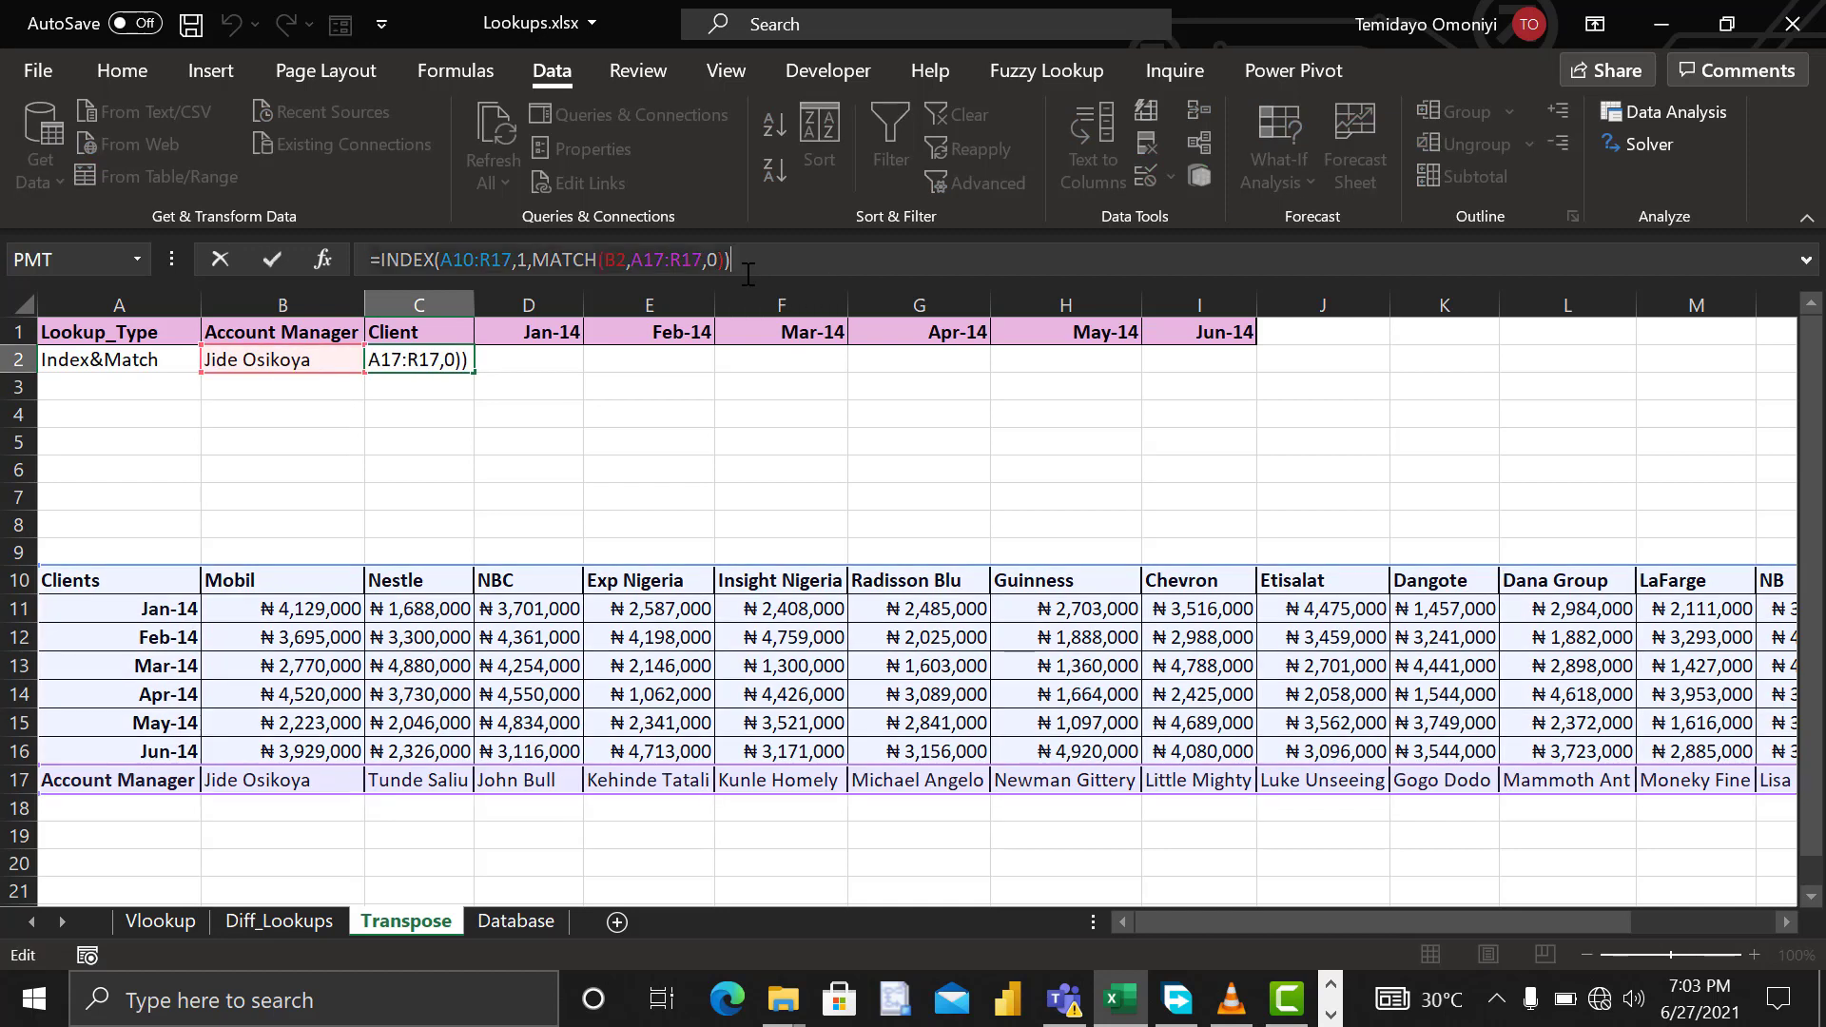
key("ctrl+Return")
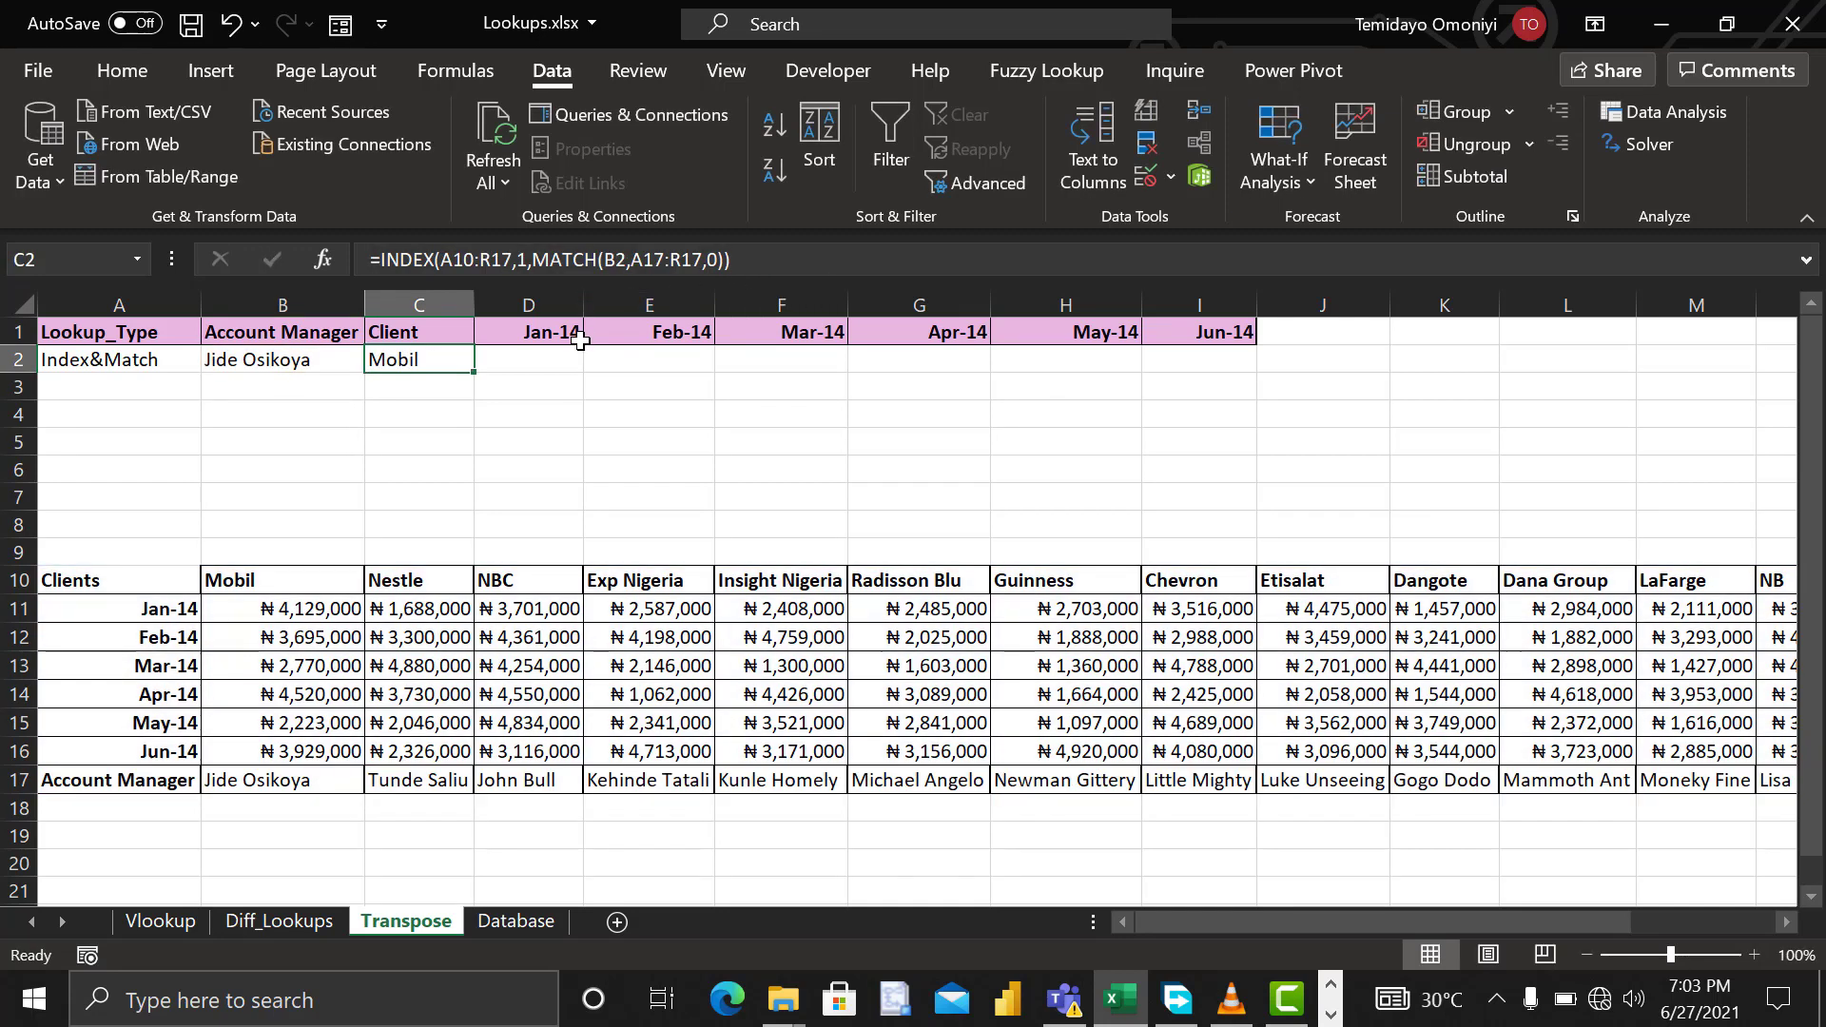
Step: Paste the copied formula into the Jan-14 cell D2 and set its INDEX row number to 2
left_click(526, 365)
key("ctrl+v")
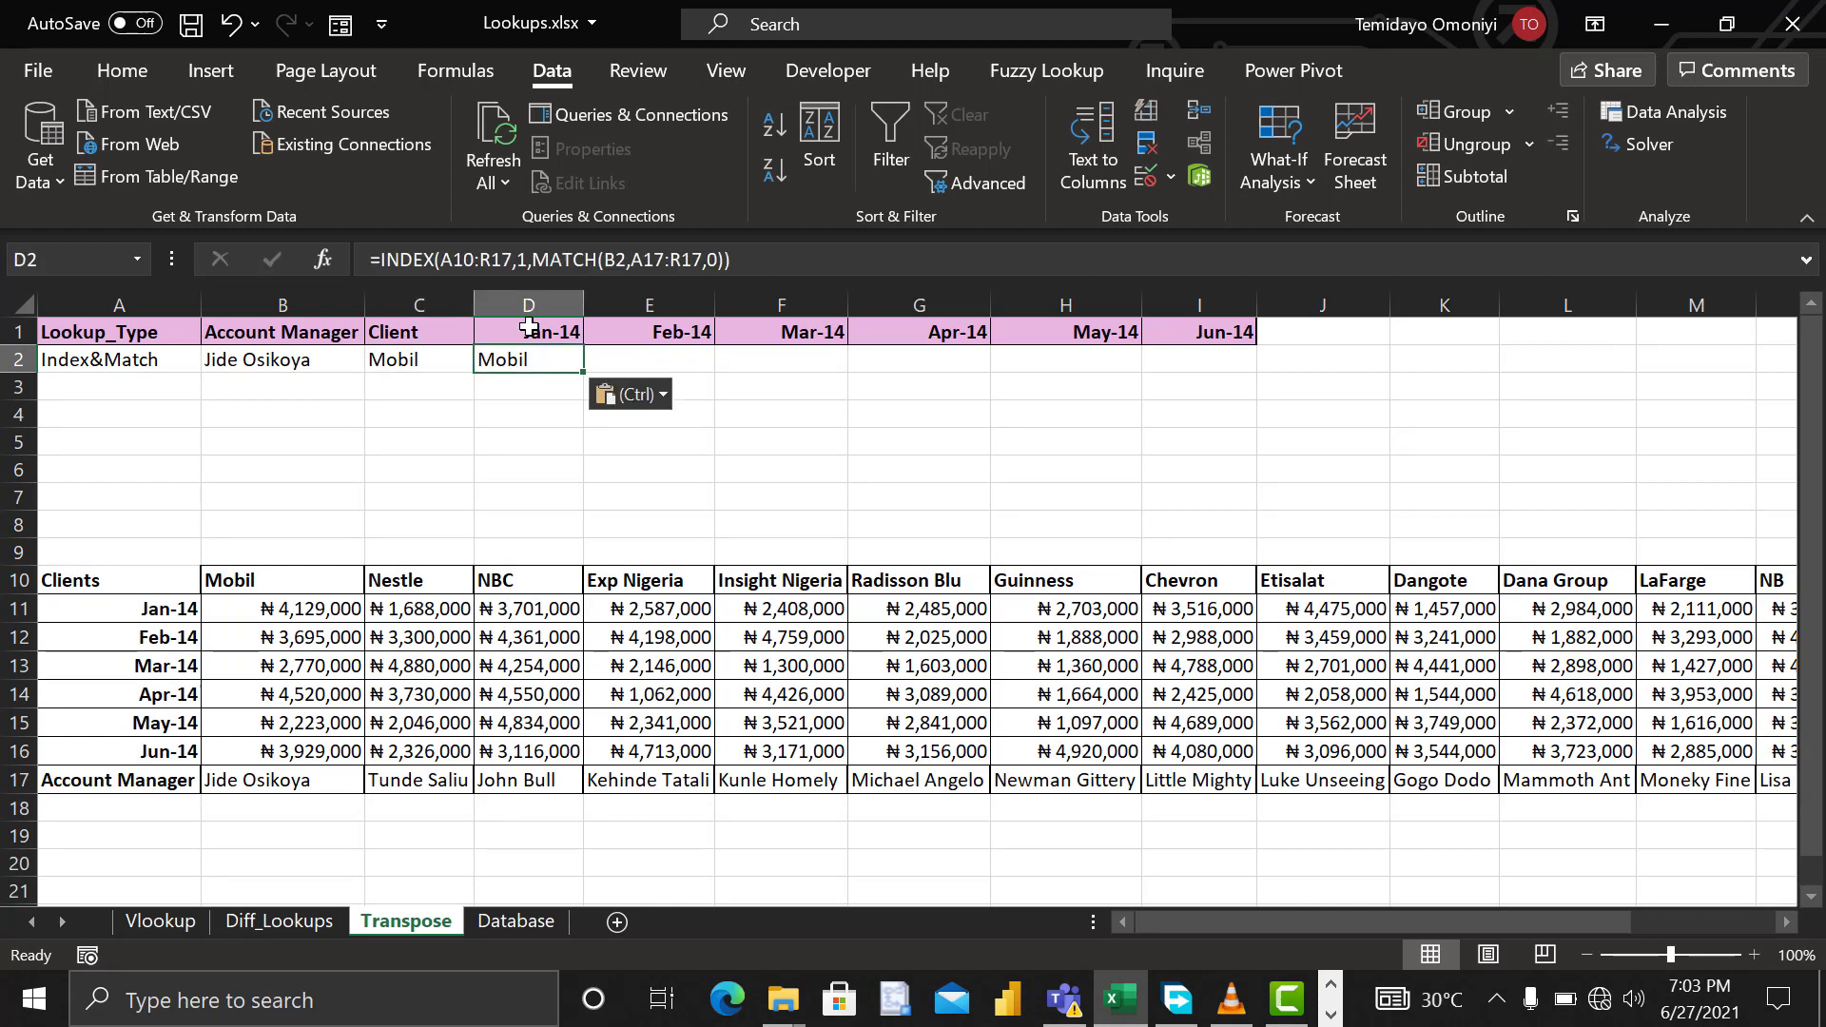
left_click(528, 259)
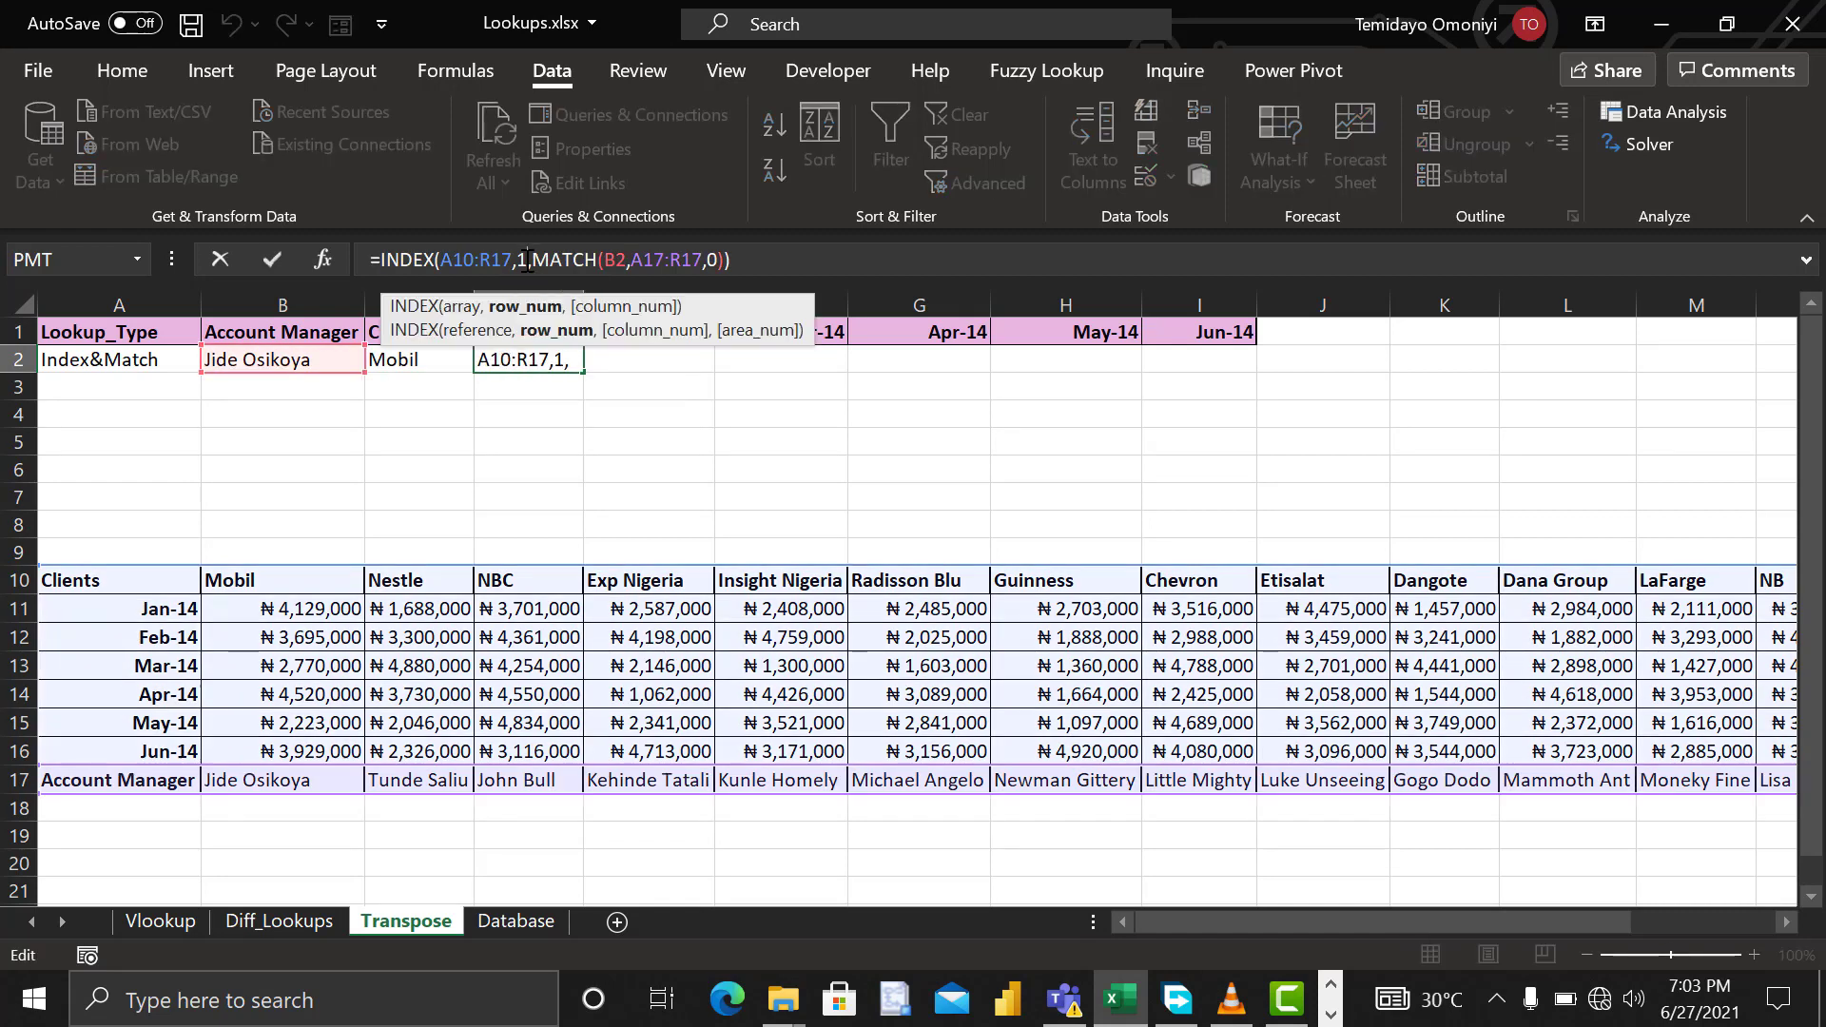
key("BackSpace")
type("2")
key("Return")
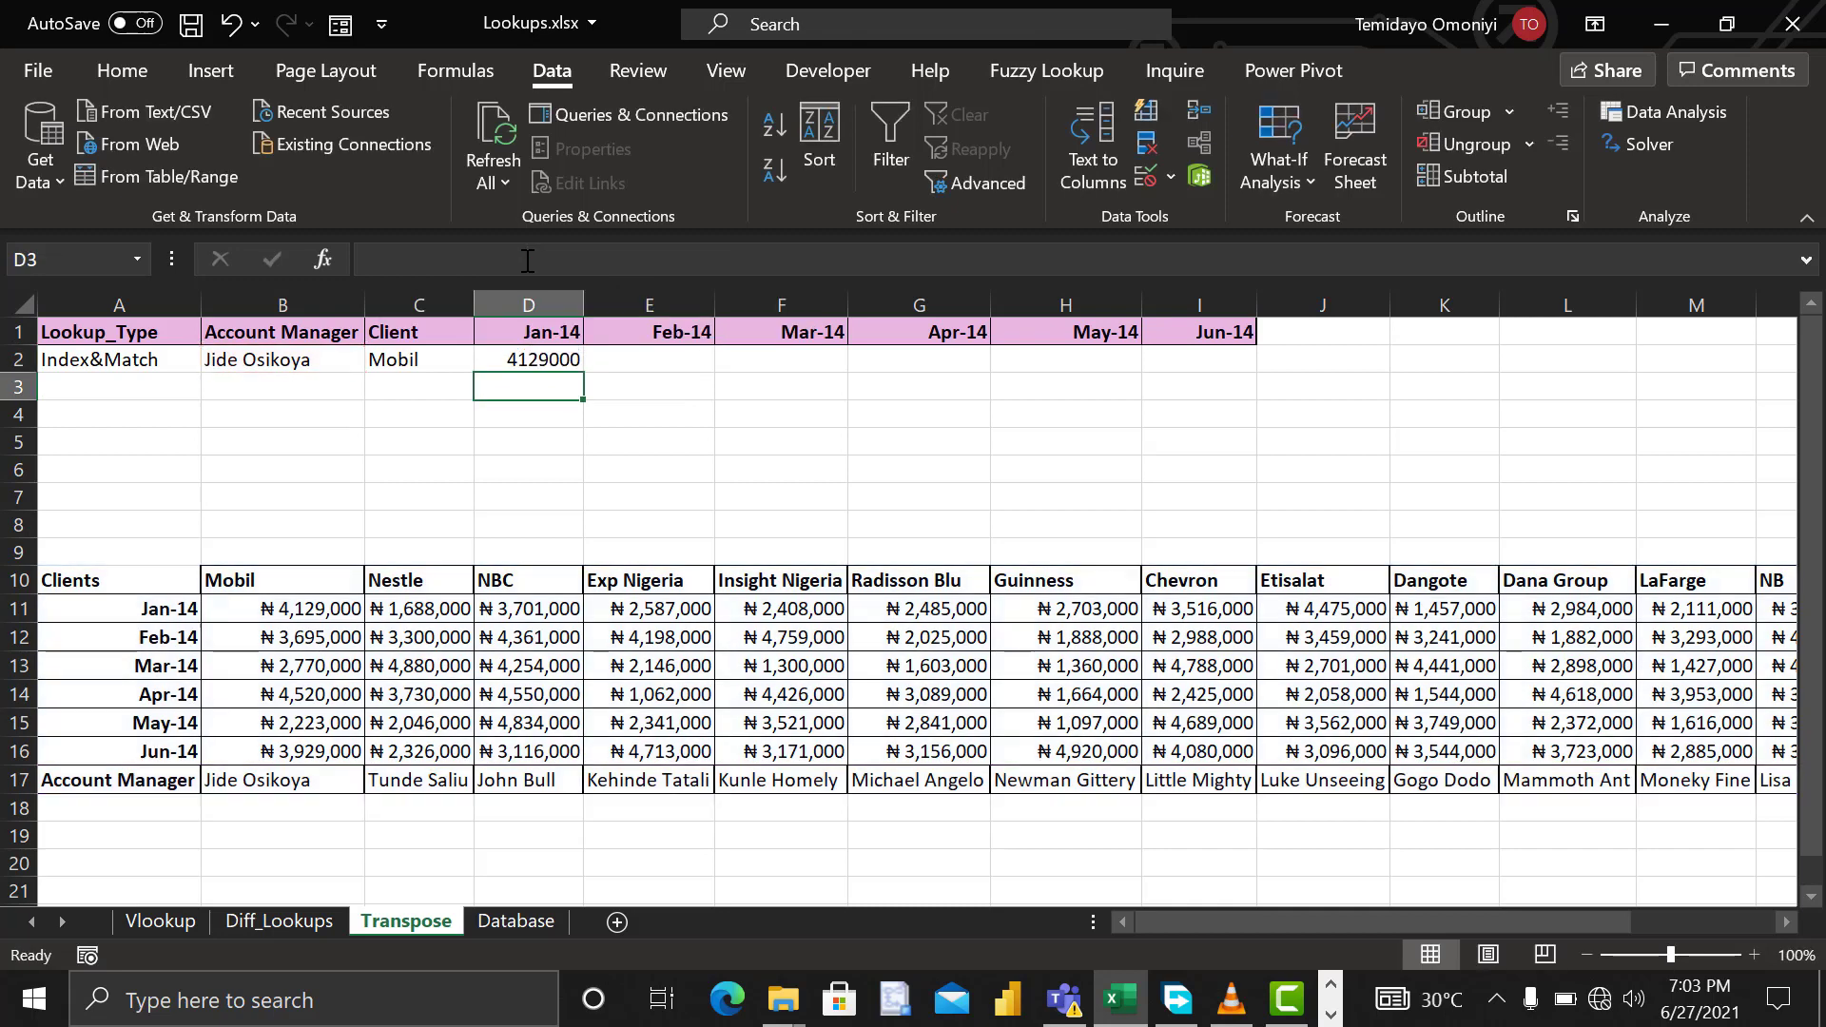
Step: Paste the copied formula into the Feb-14 cell E2 and set its INDEX row number to 3
left_click(618, 360)
key("ctrl+v")
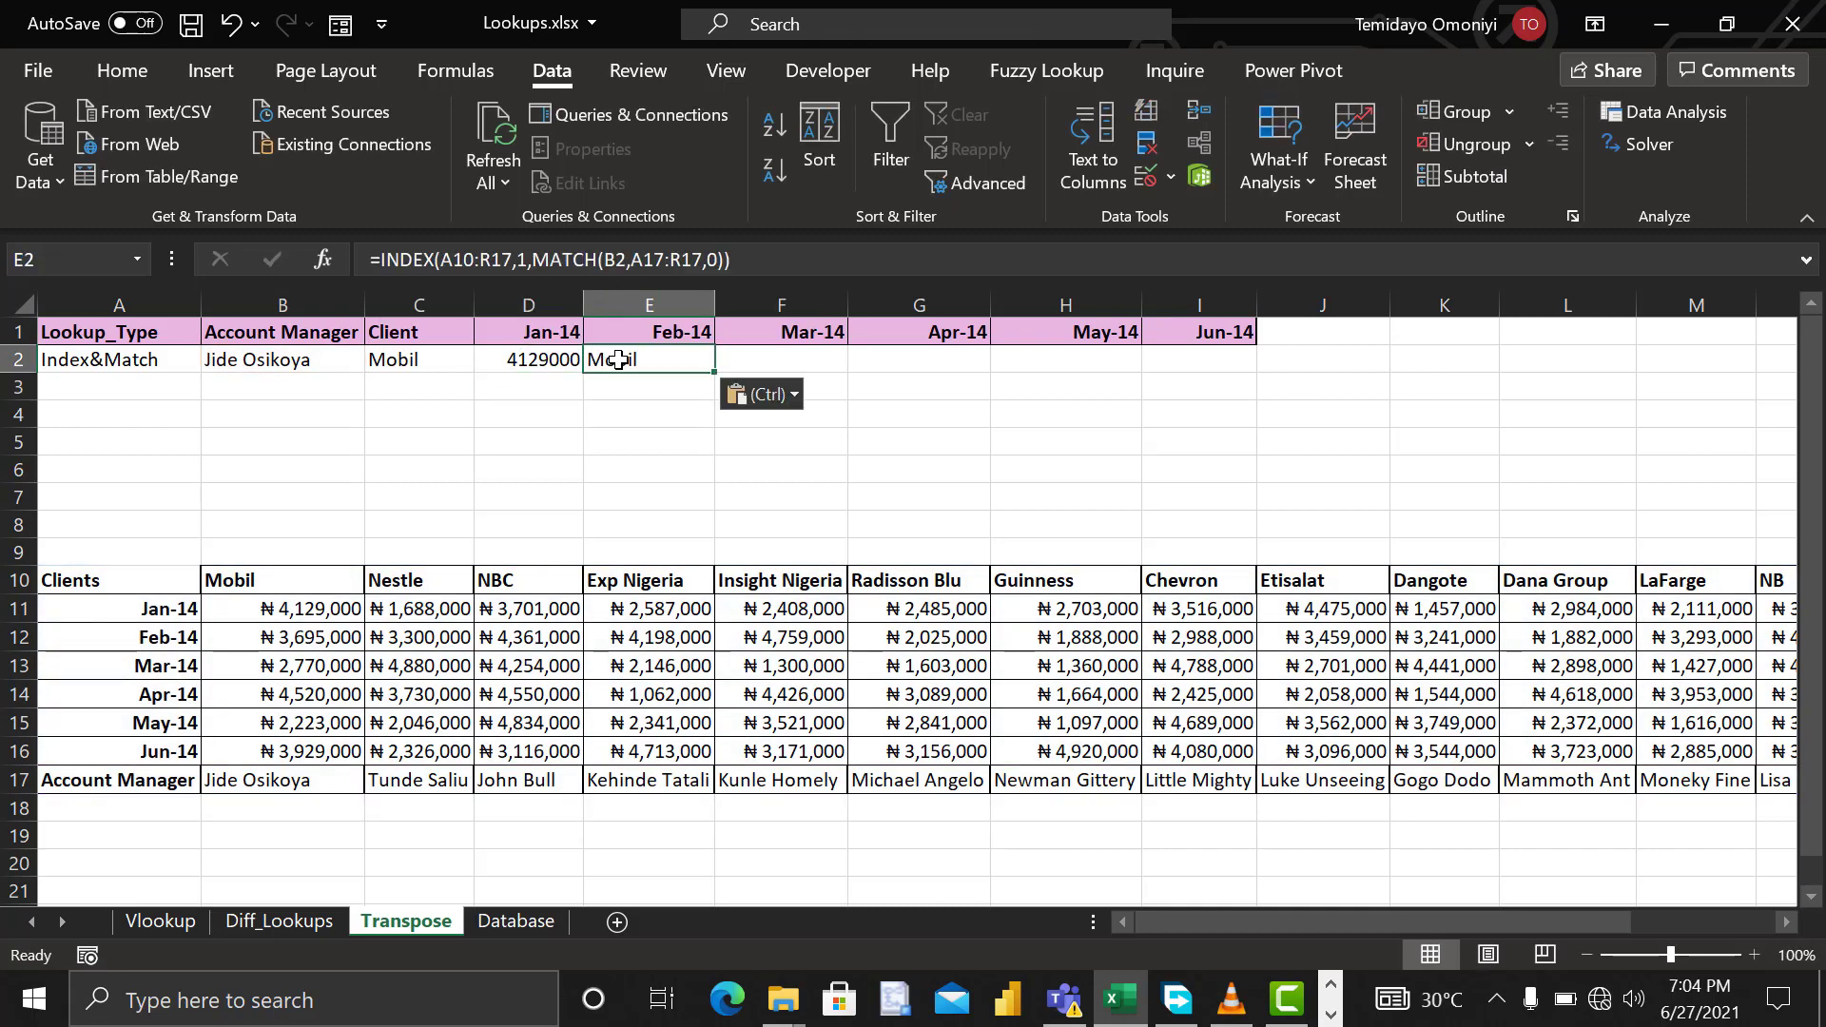
left_click(526, 259)
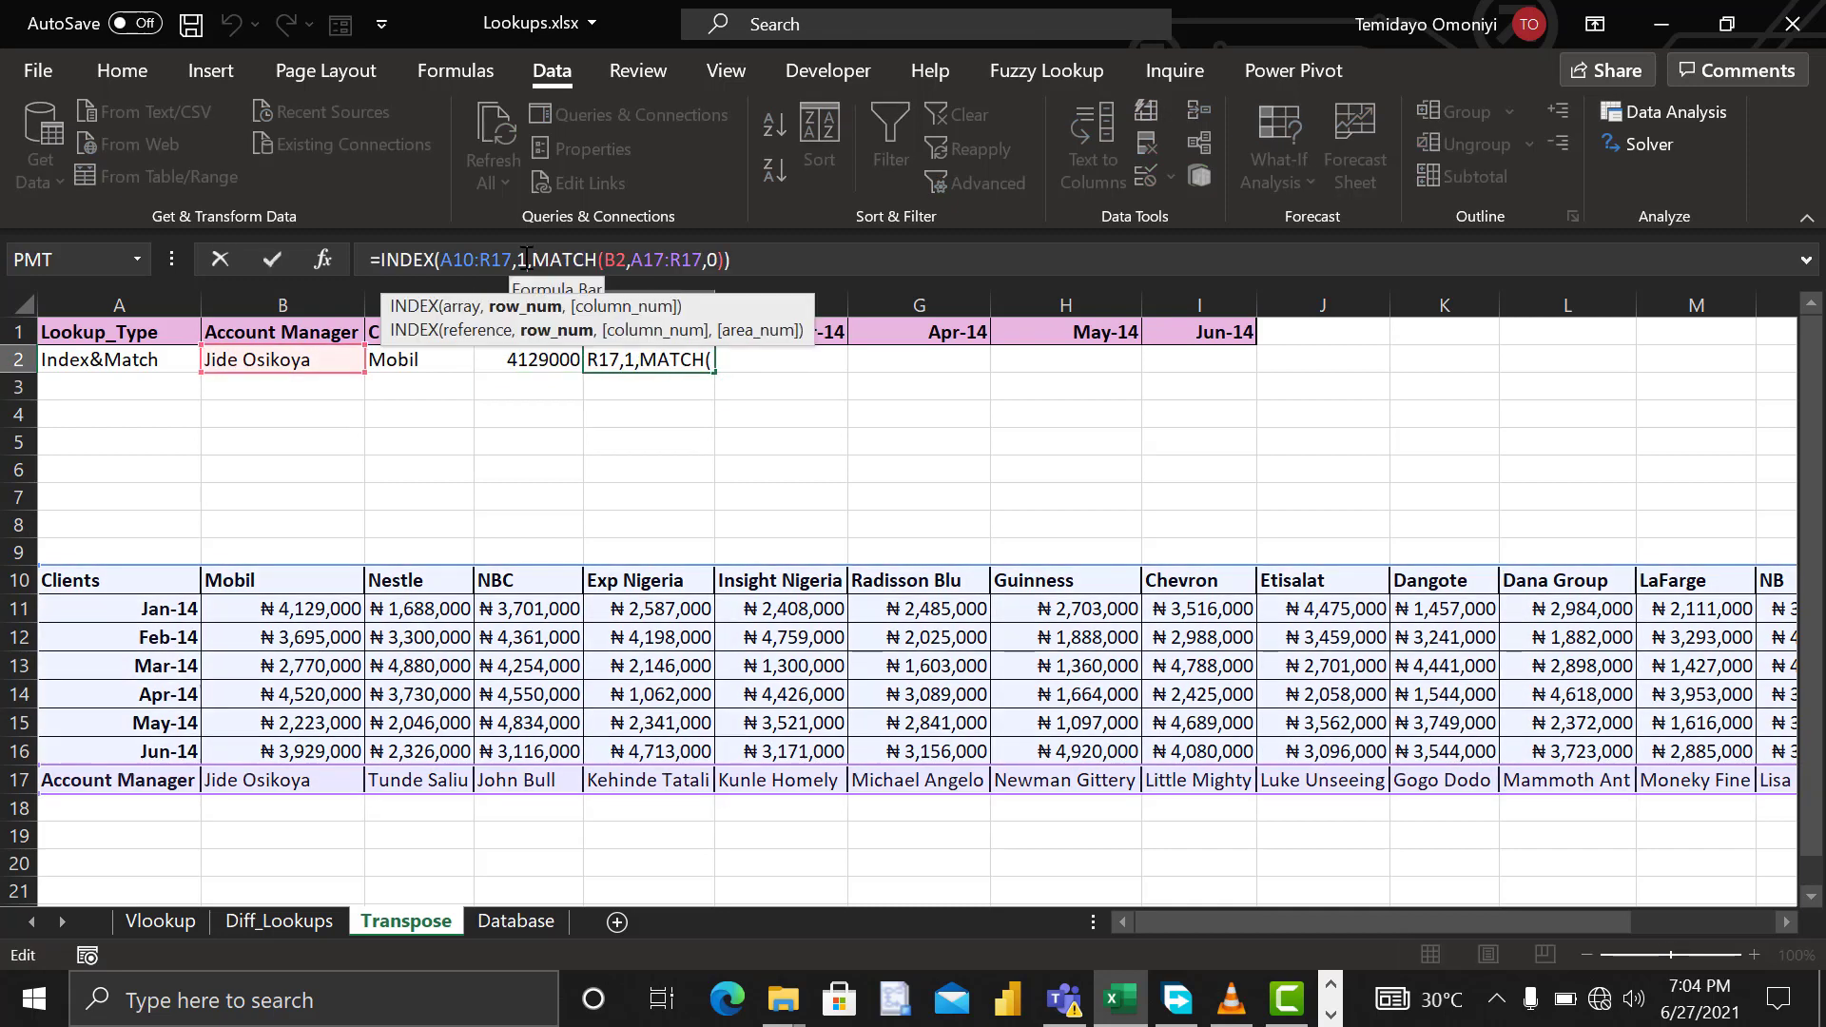
key("BackSpace")
type("3")
key("Return")
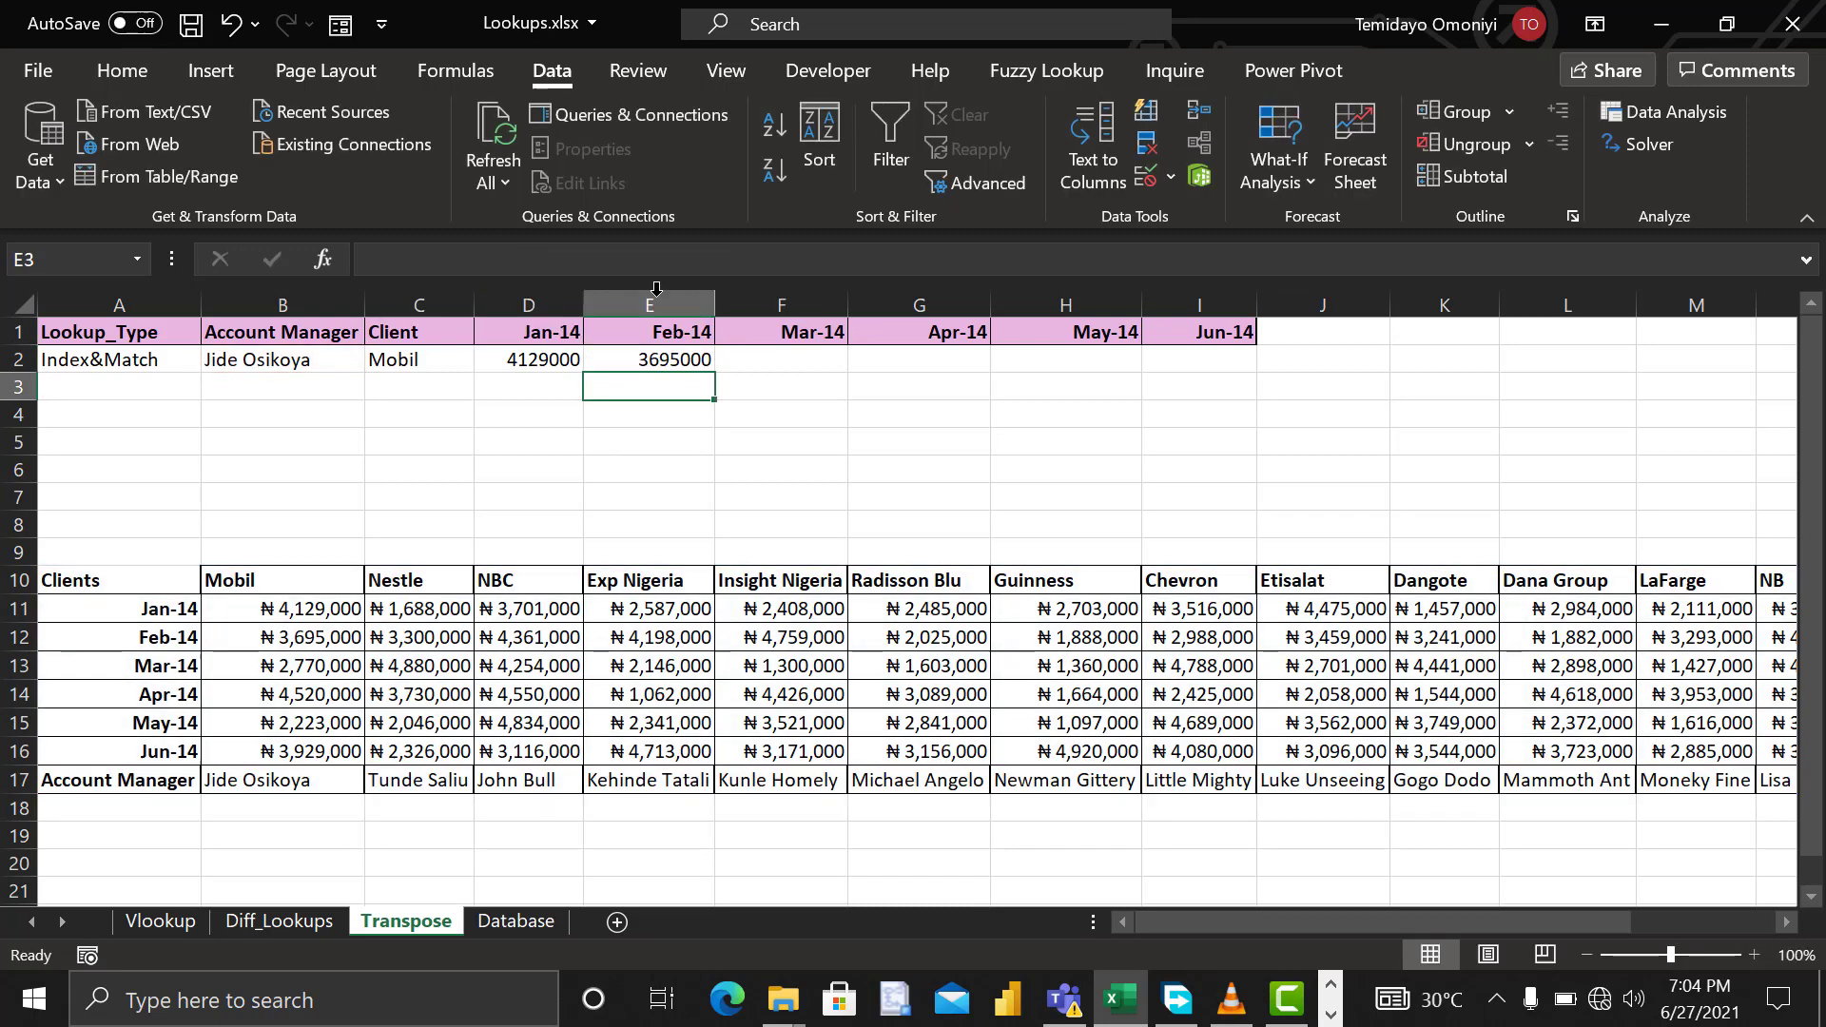
Step: Paste the copied formula into the Mar-14 cell F2 and set its INDEX row number to 4
left_click(747, 352)
key("ctrl+v")
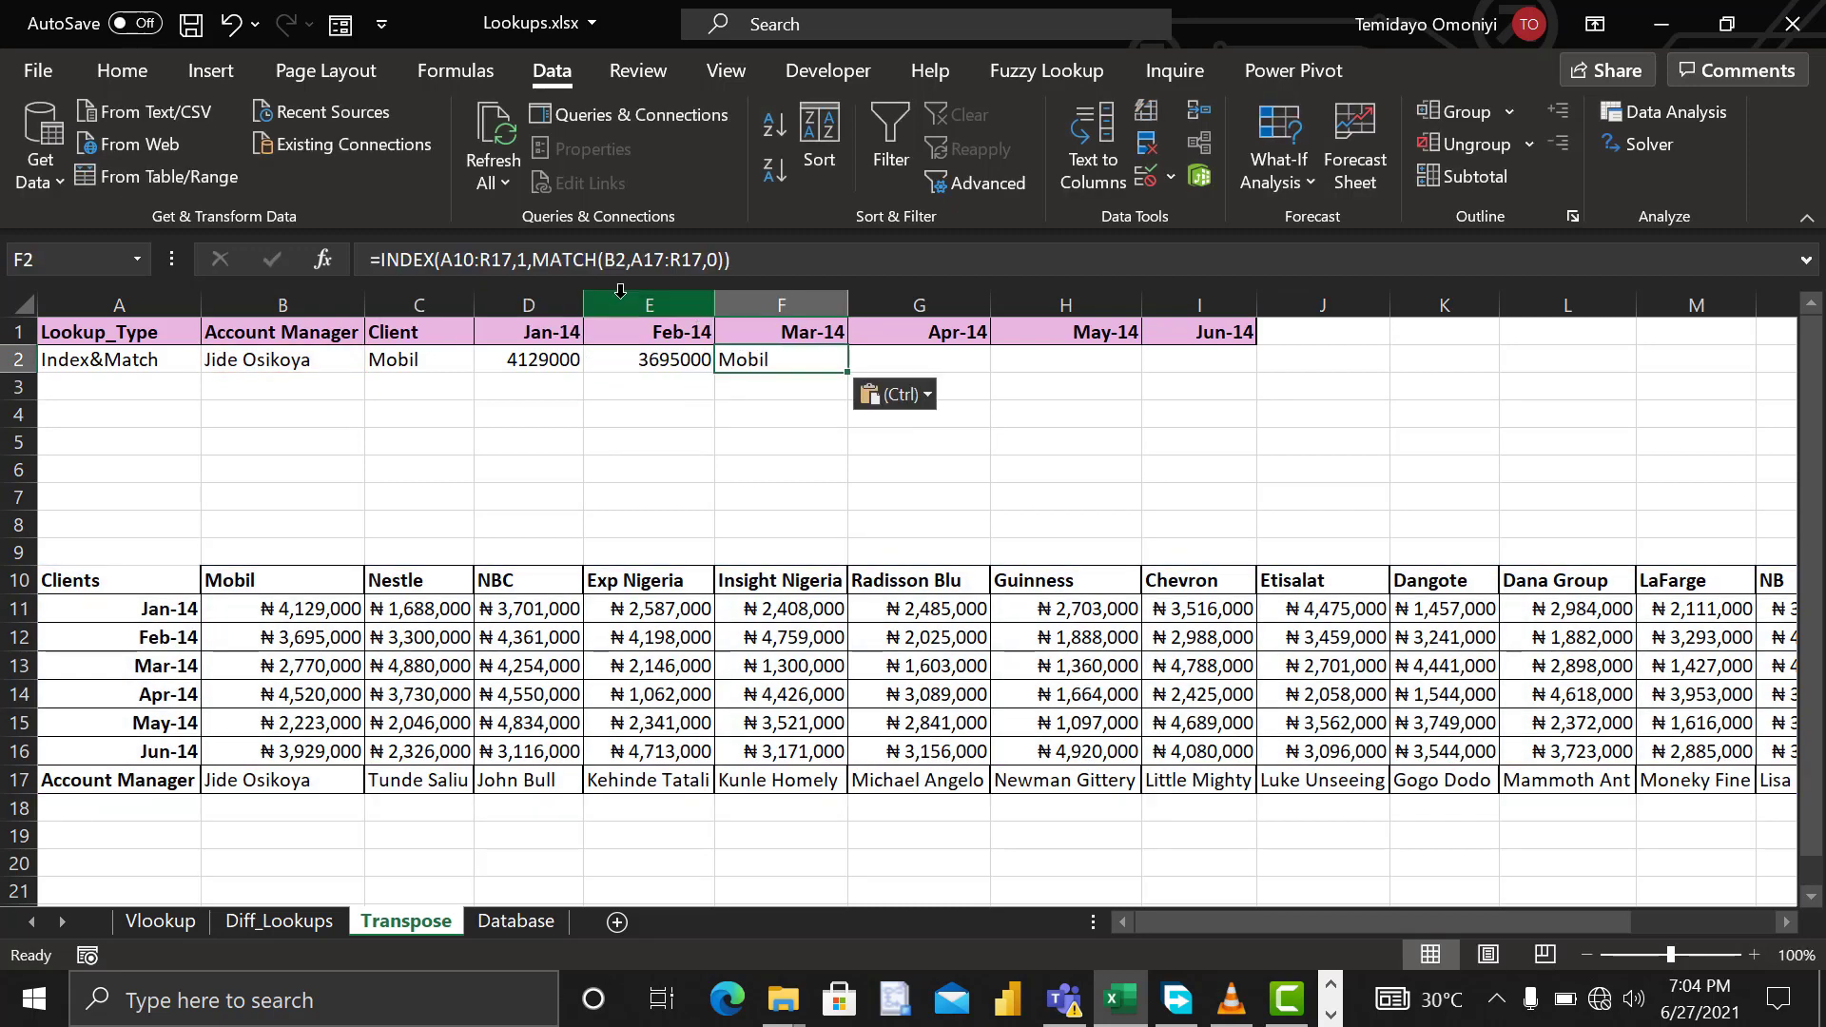
left_click(528, 259)
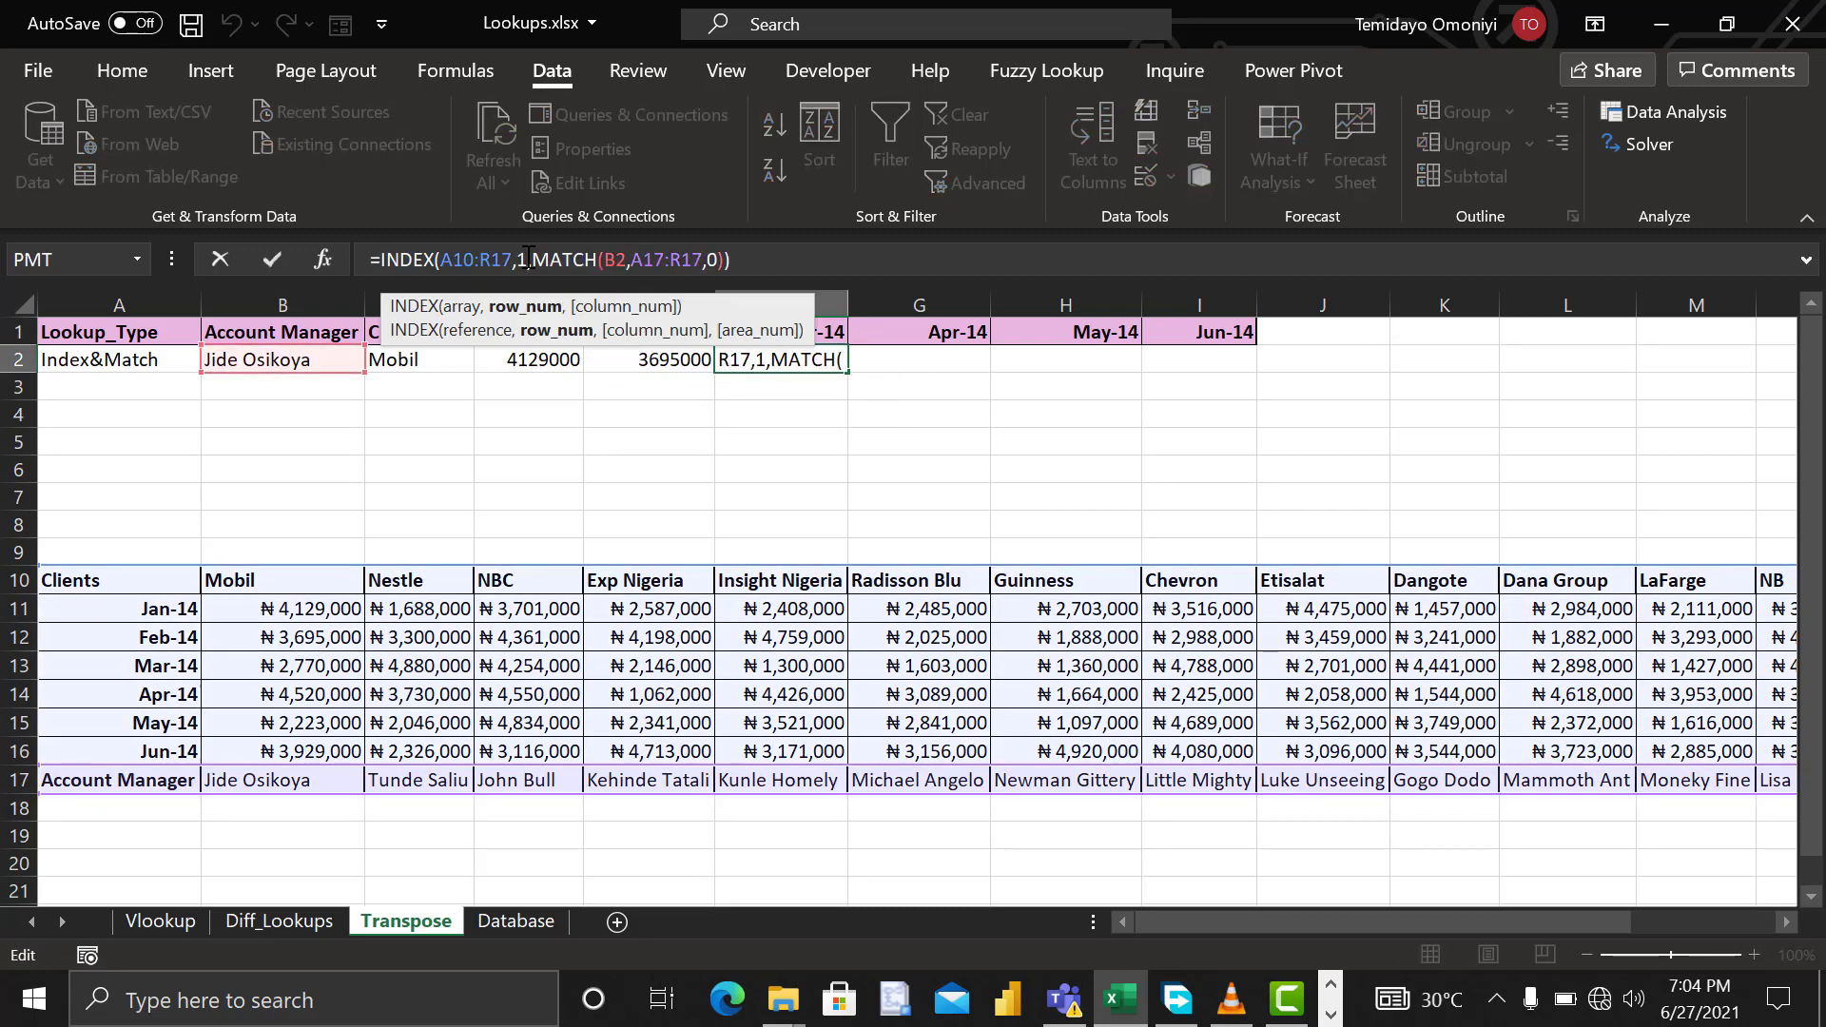
key("BackSpace")
type("4")
key("Return")
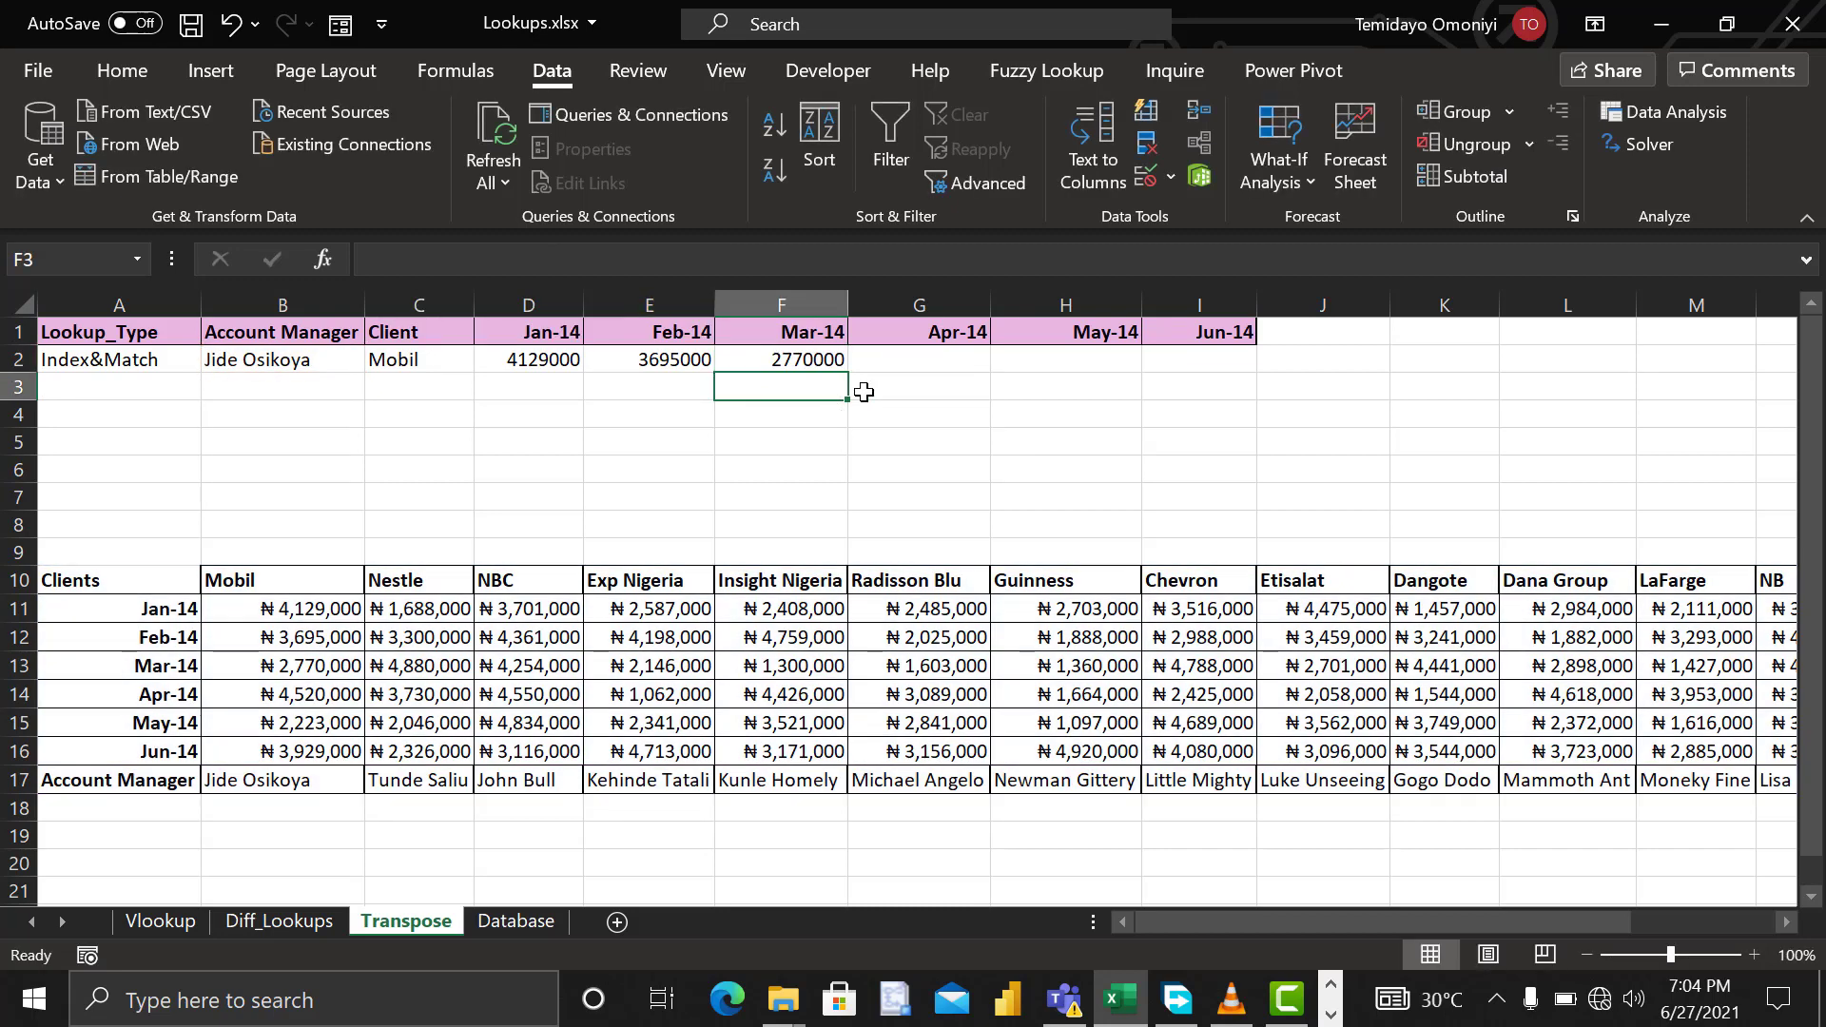
Step: Paste the copied formula into the Apr-14 cell G2 and set its INDEX row number to 5
left_click(908, 362)
key("ctrl+v")
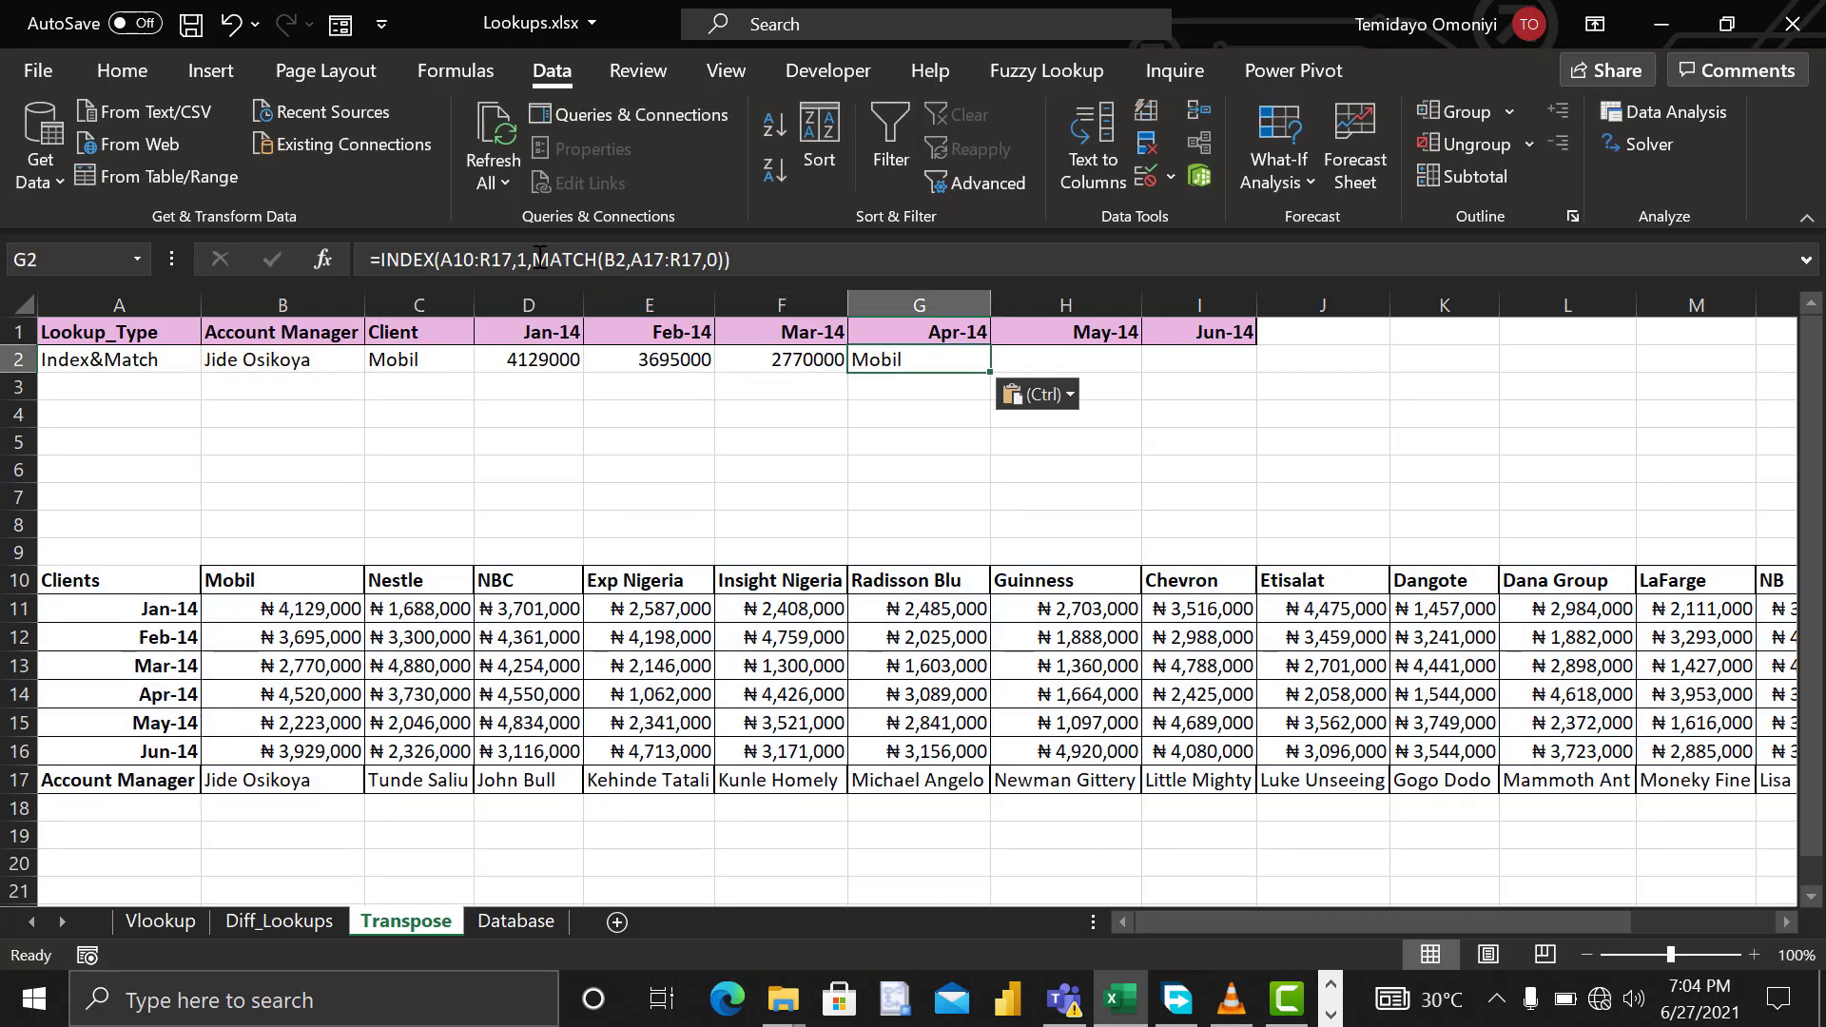
left_click(538, 260)
key("BackSpace")
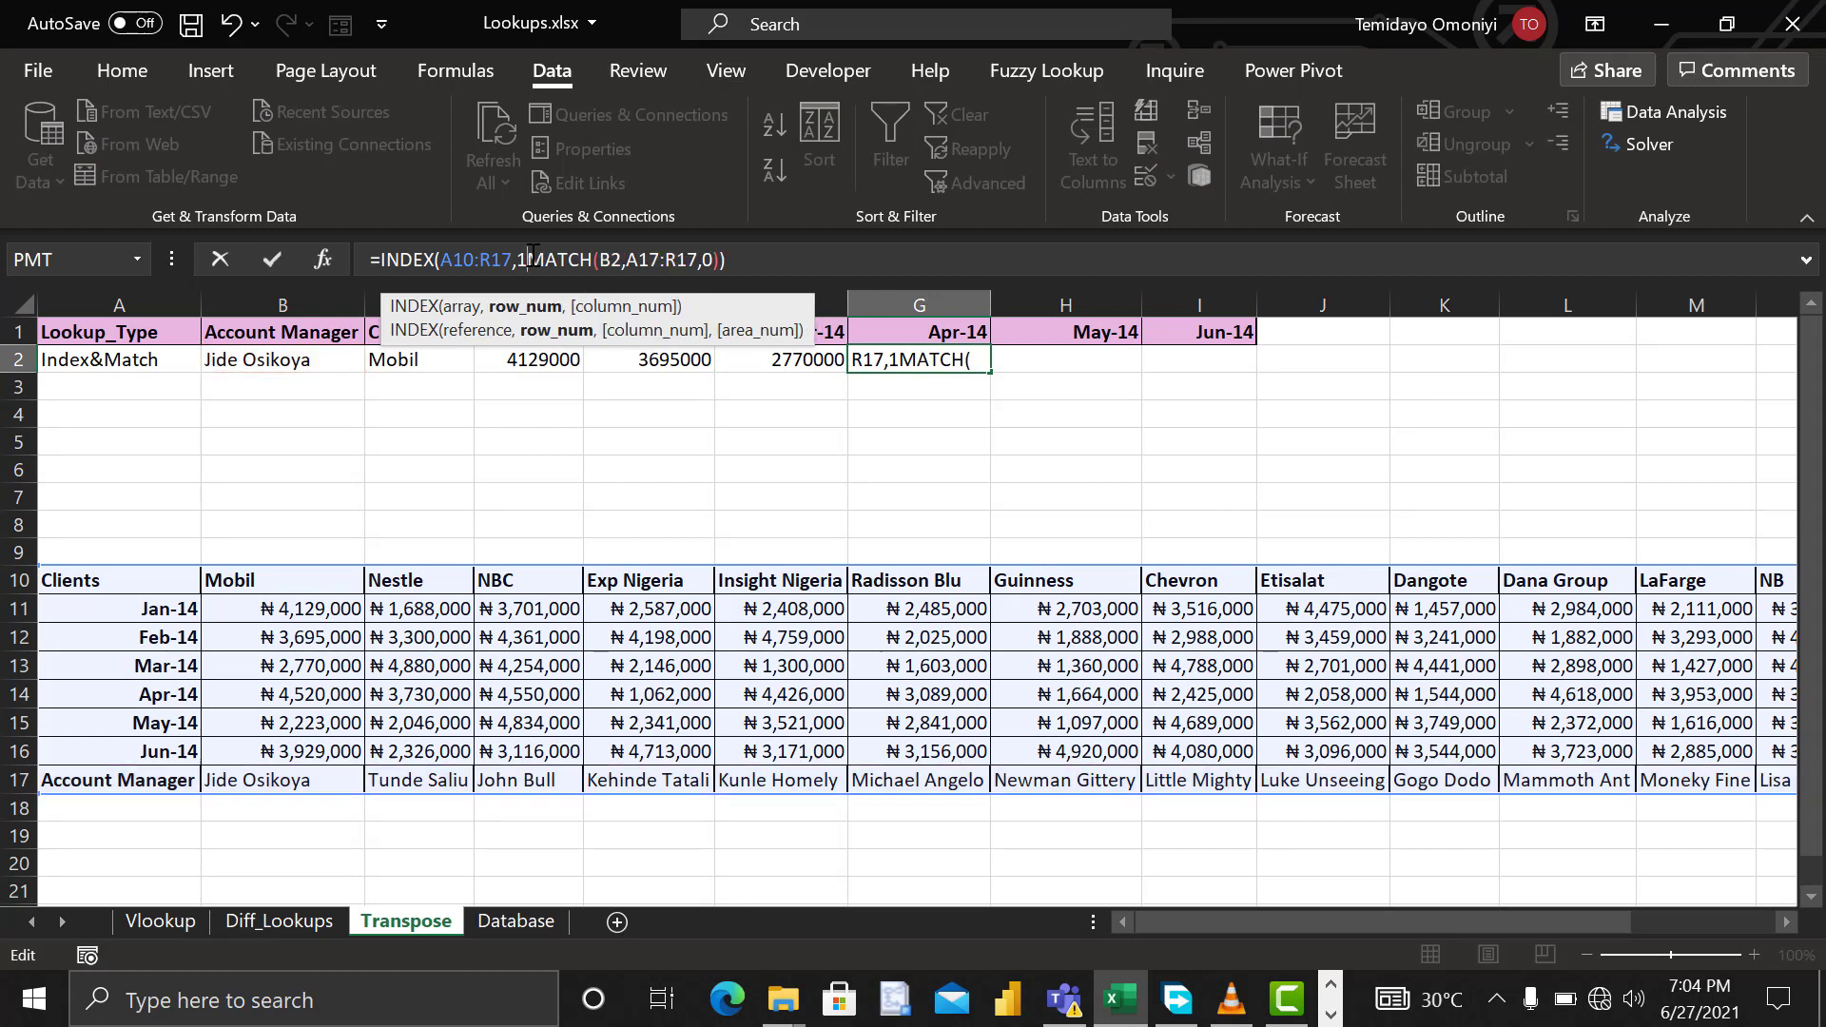
key("BackSpace")
type("5,")
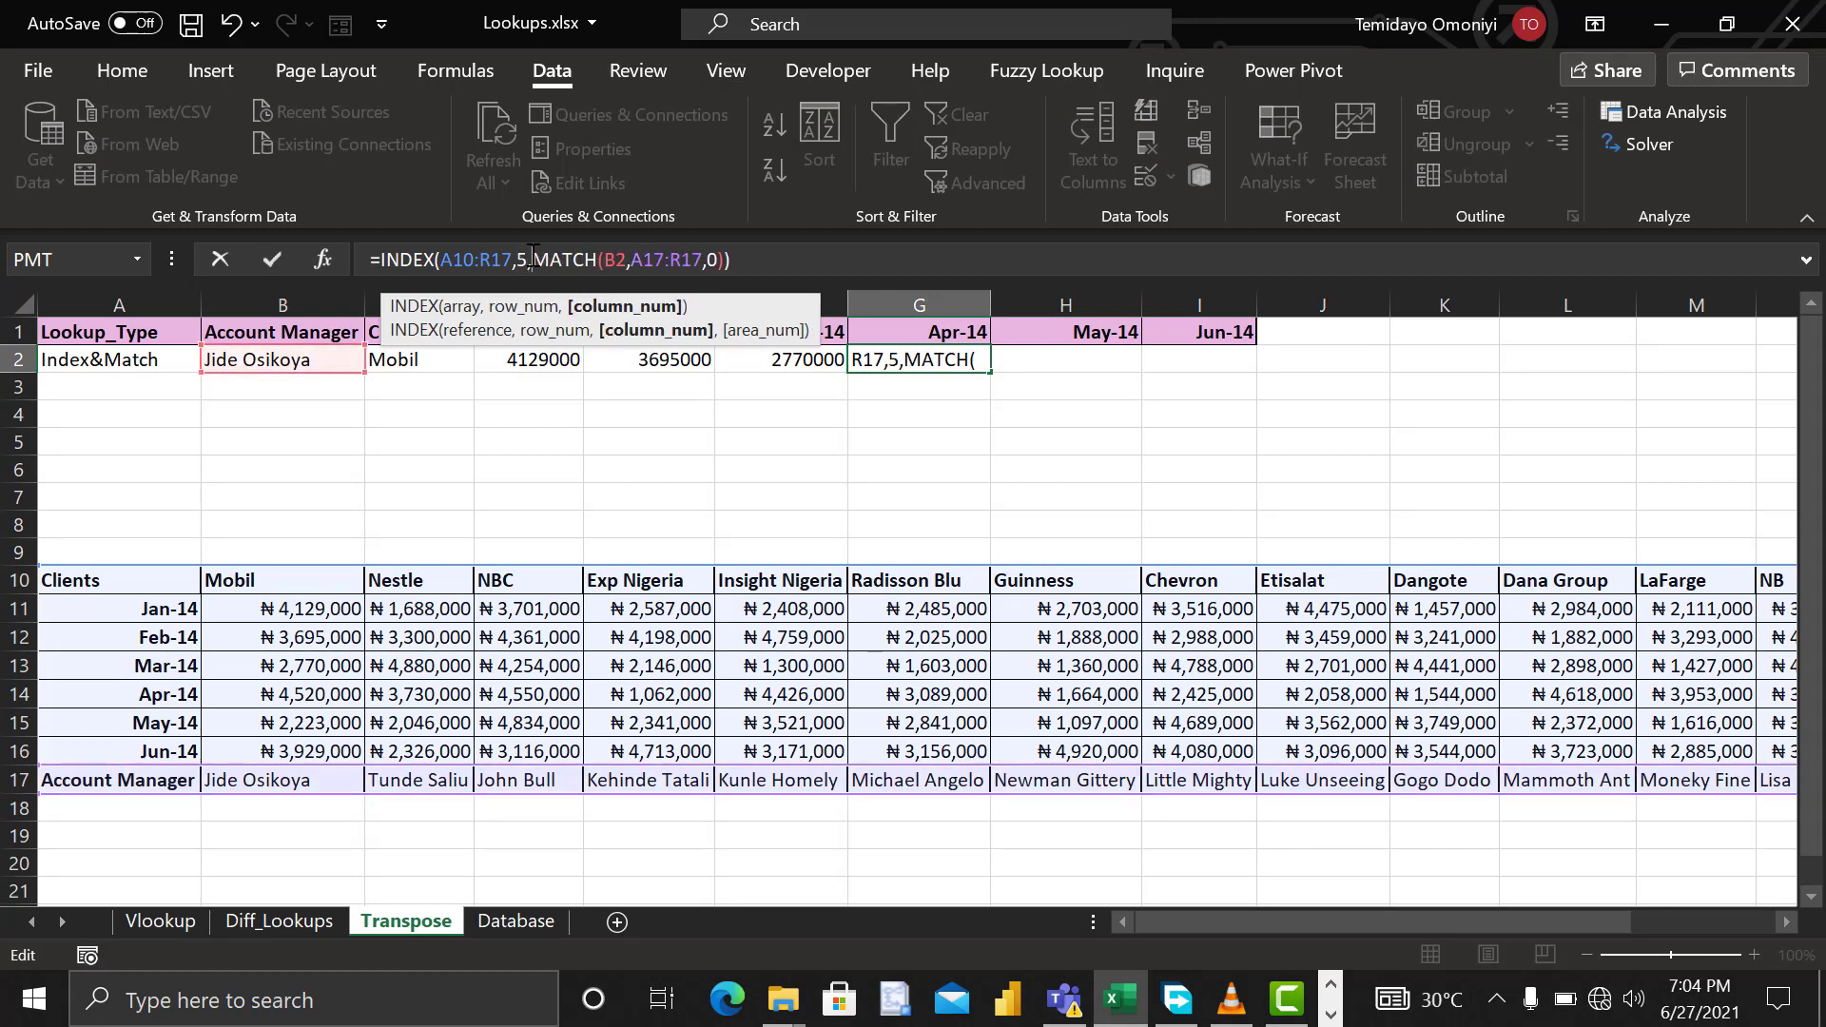
key("Return")
Step: Paste the copied formula into the May-14 cell H2 and set its INDEX row number to 6
left_click(1041, 358)
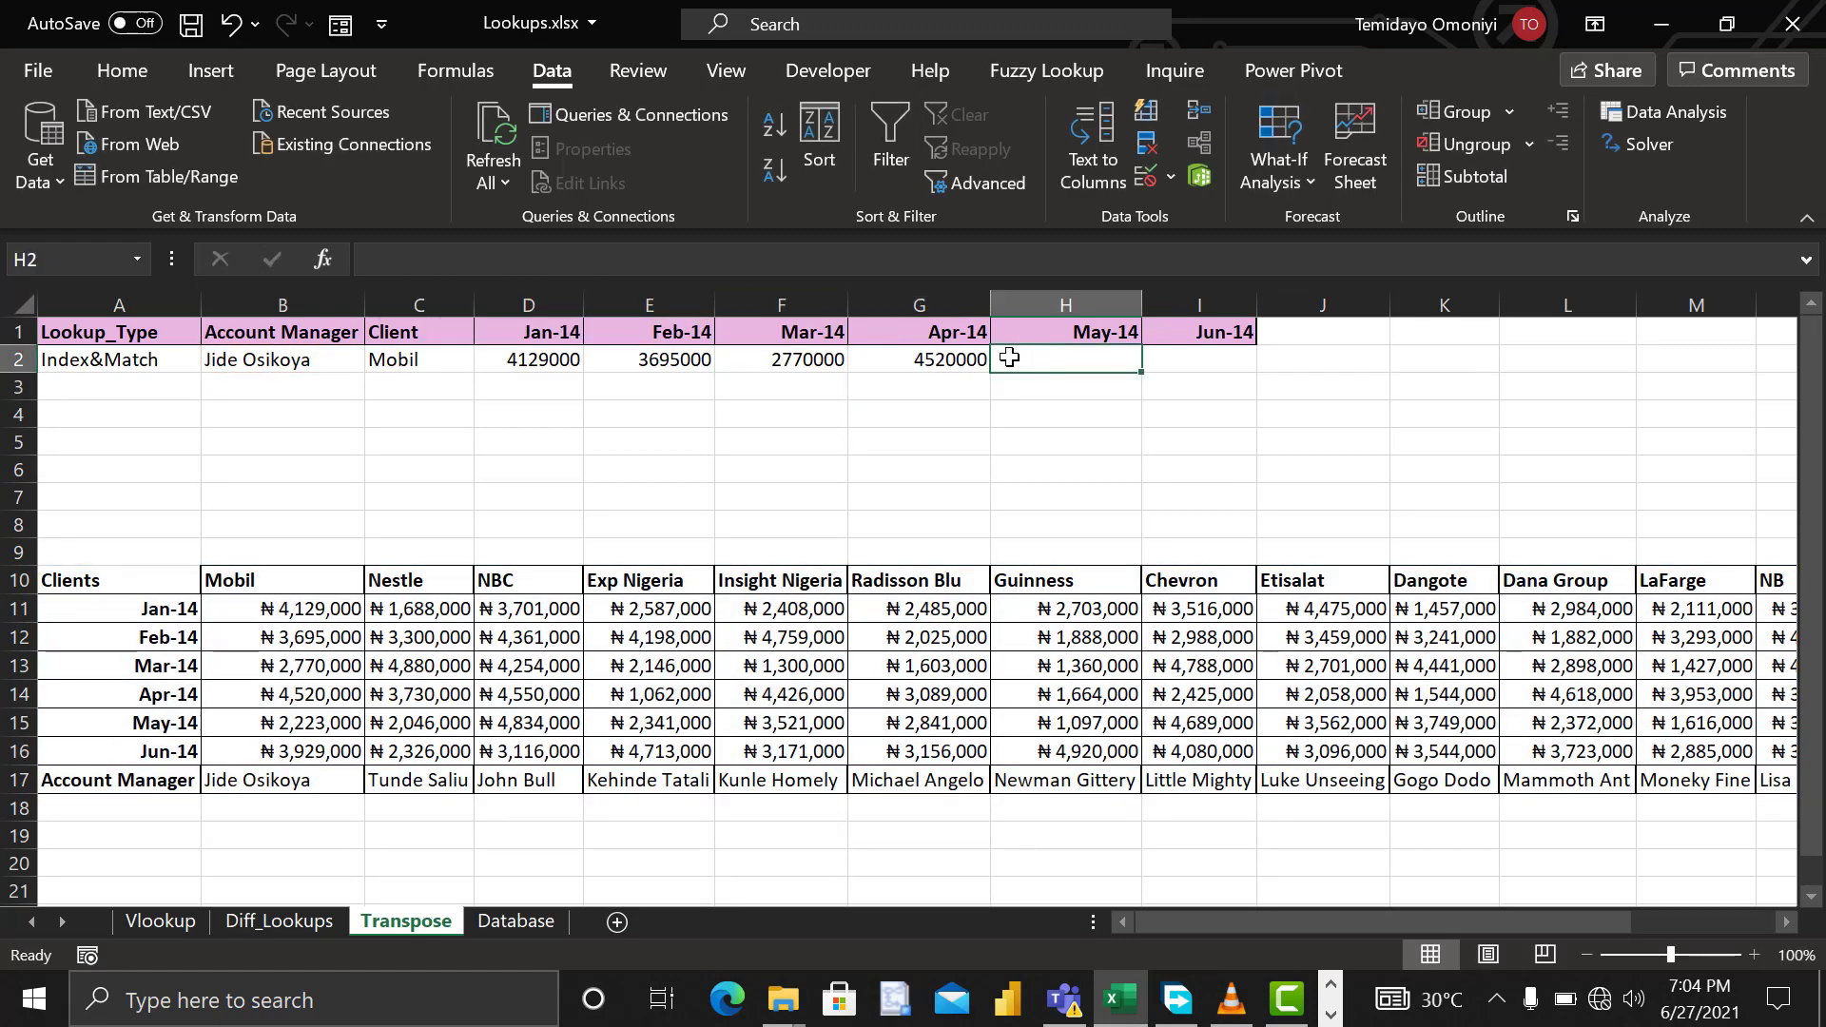
left_click(582, 259)
type("=INDEX(A10:R17,1,MATCH(B2,A17:R17,0))")
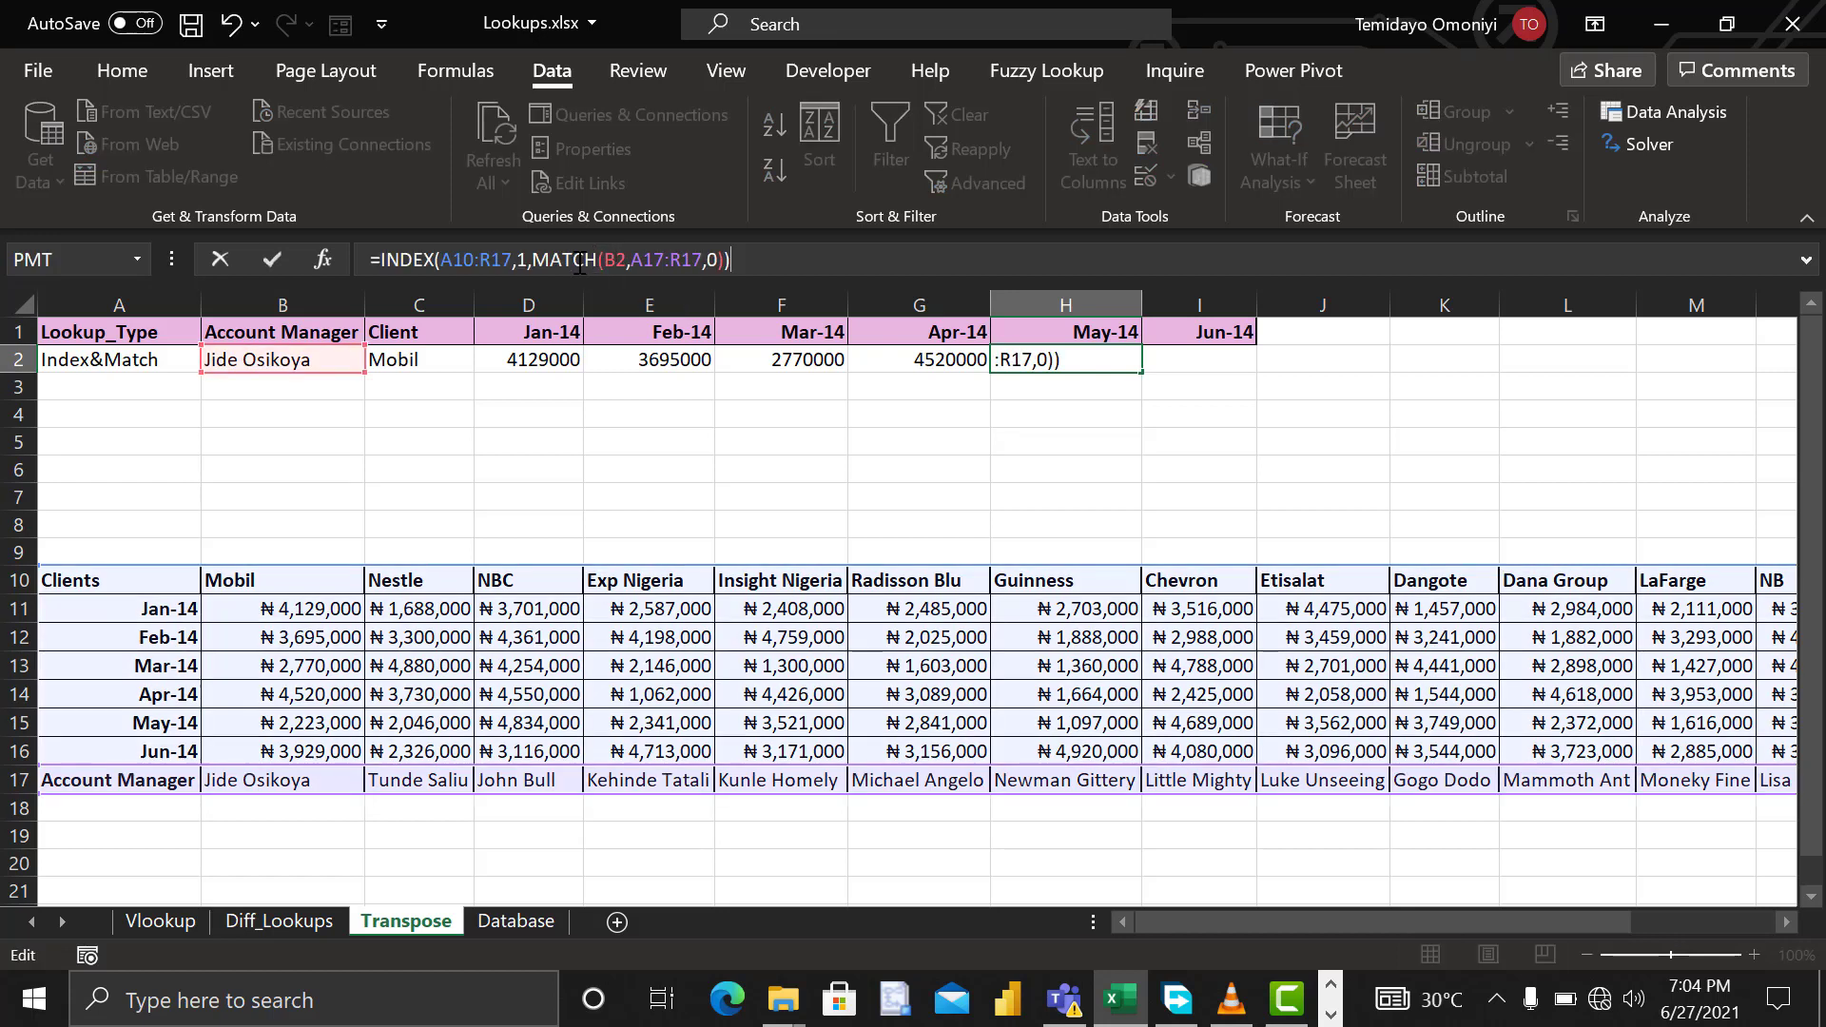
left_click(526, 260)
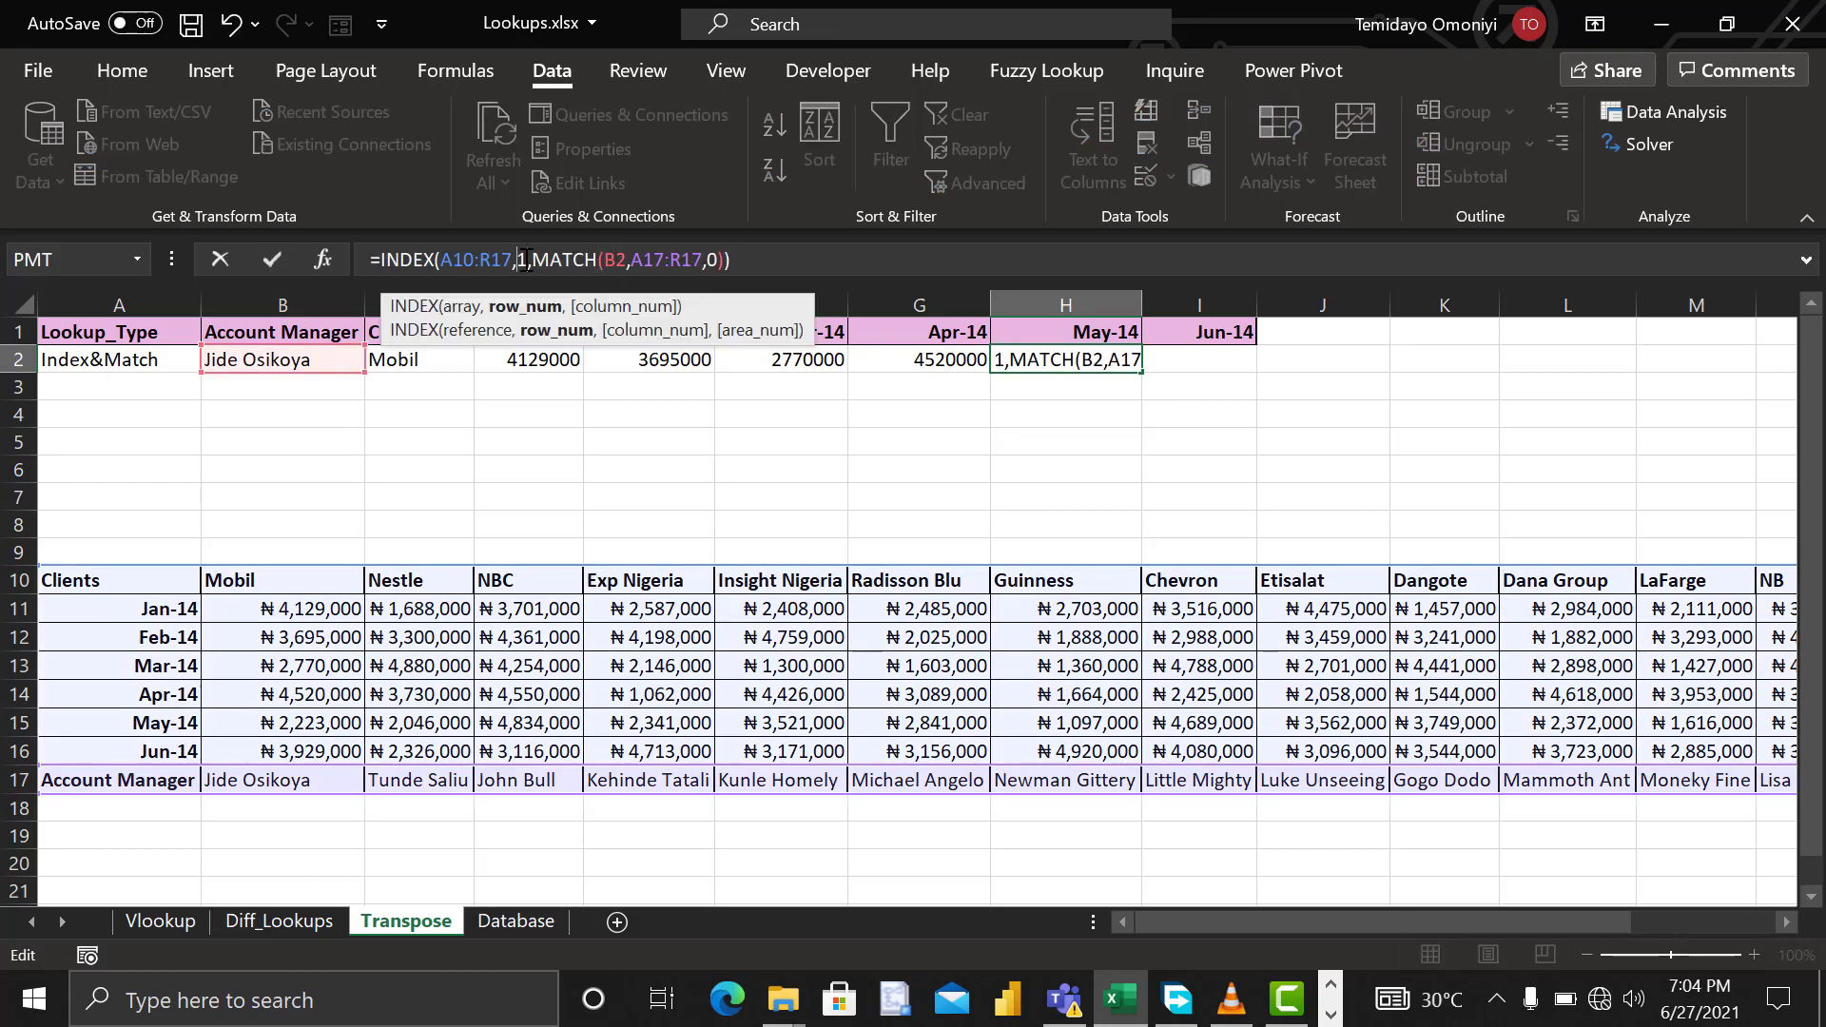
key("Delete")
type("6")
key("Return")
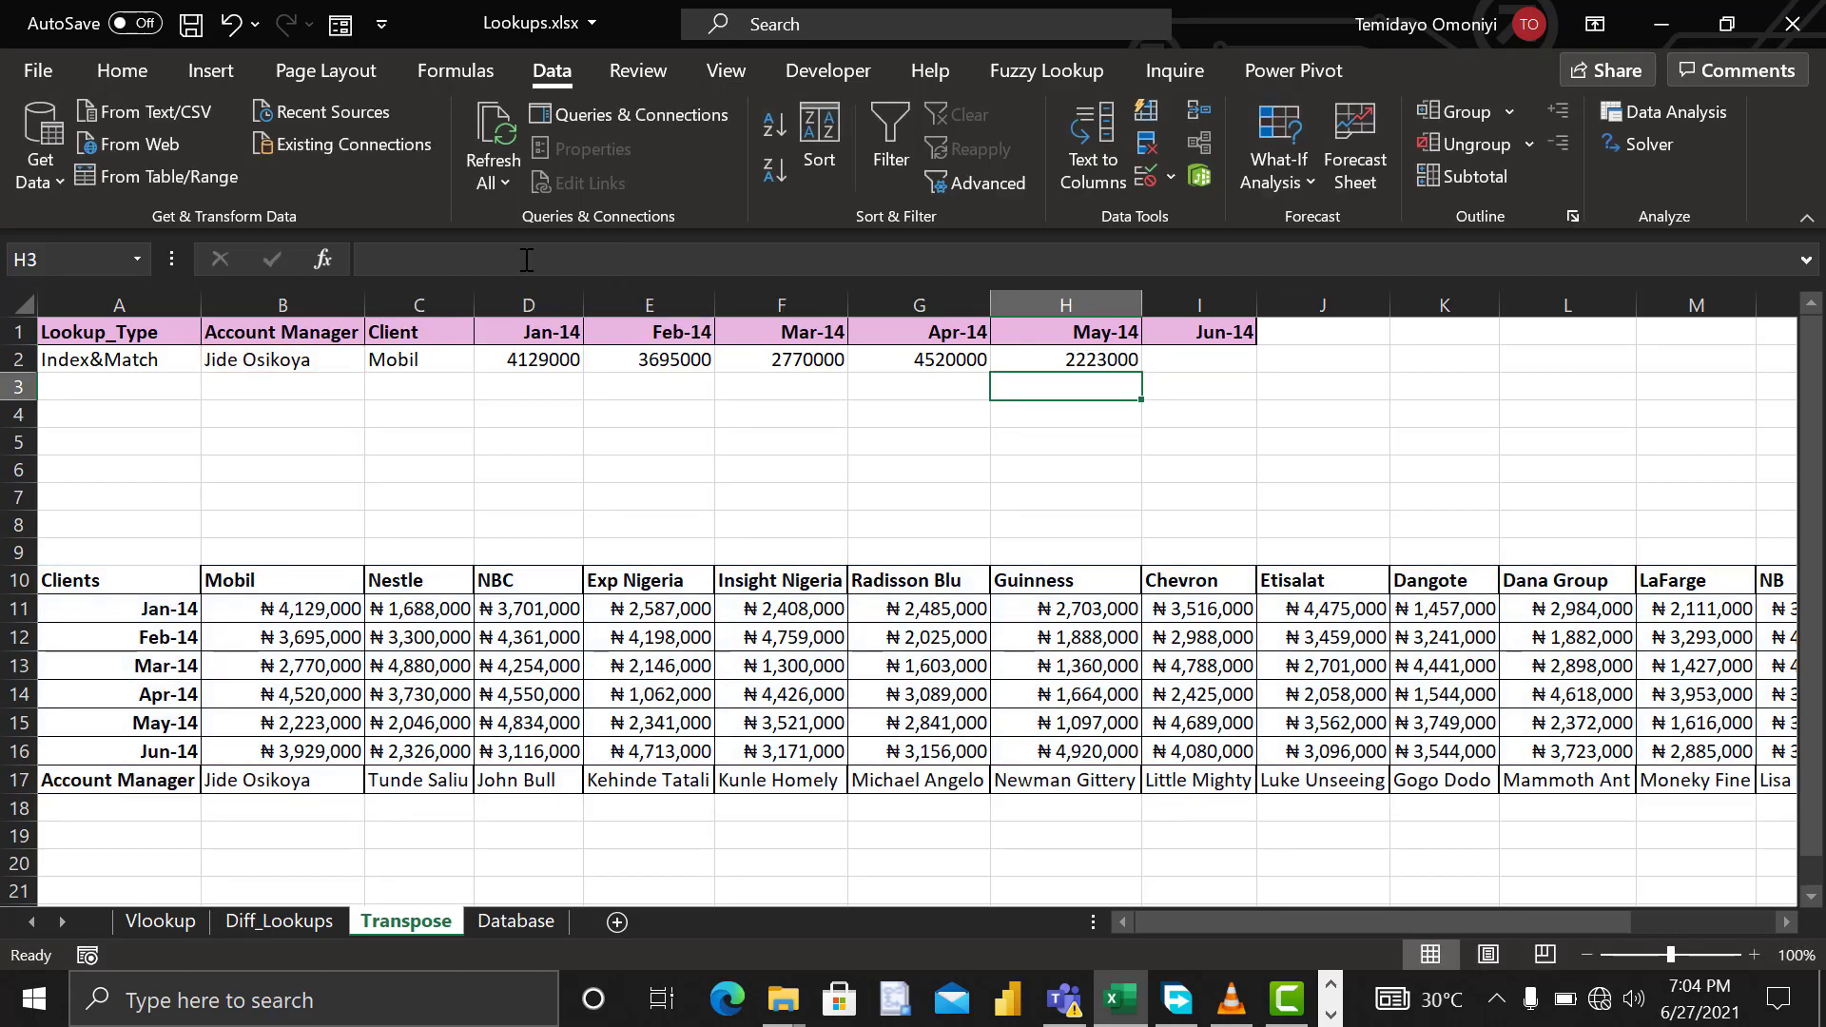
Step: Paste the copied formula into the Jun-14 cell I2 and set its INDEX row number to 7
left_click(1177, 362)
type("=INDEX(A10:R17,1,MATCH(B2,A17:R17,0))")
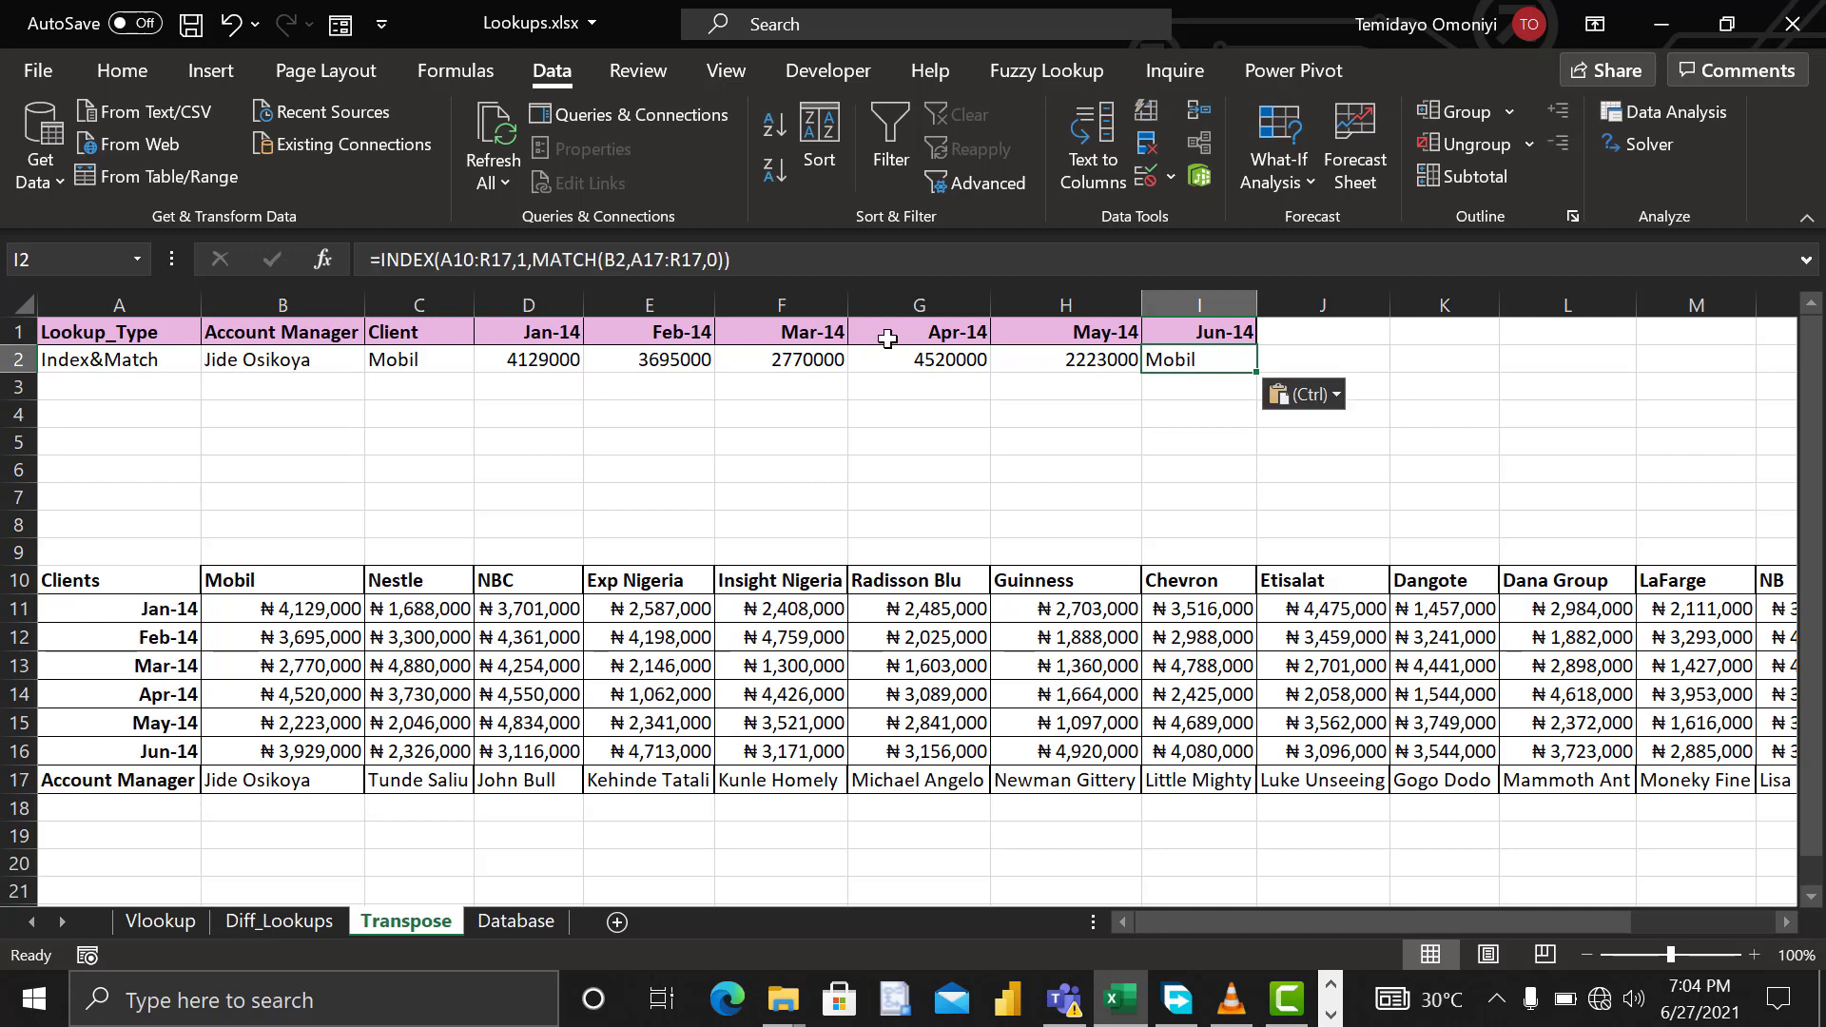
left_click(525, 260)
key("BackSpace")
type("7")
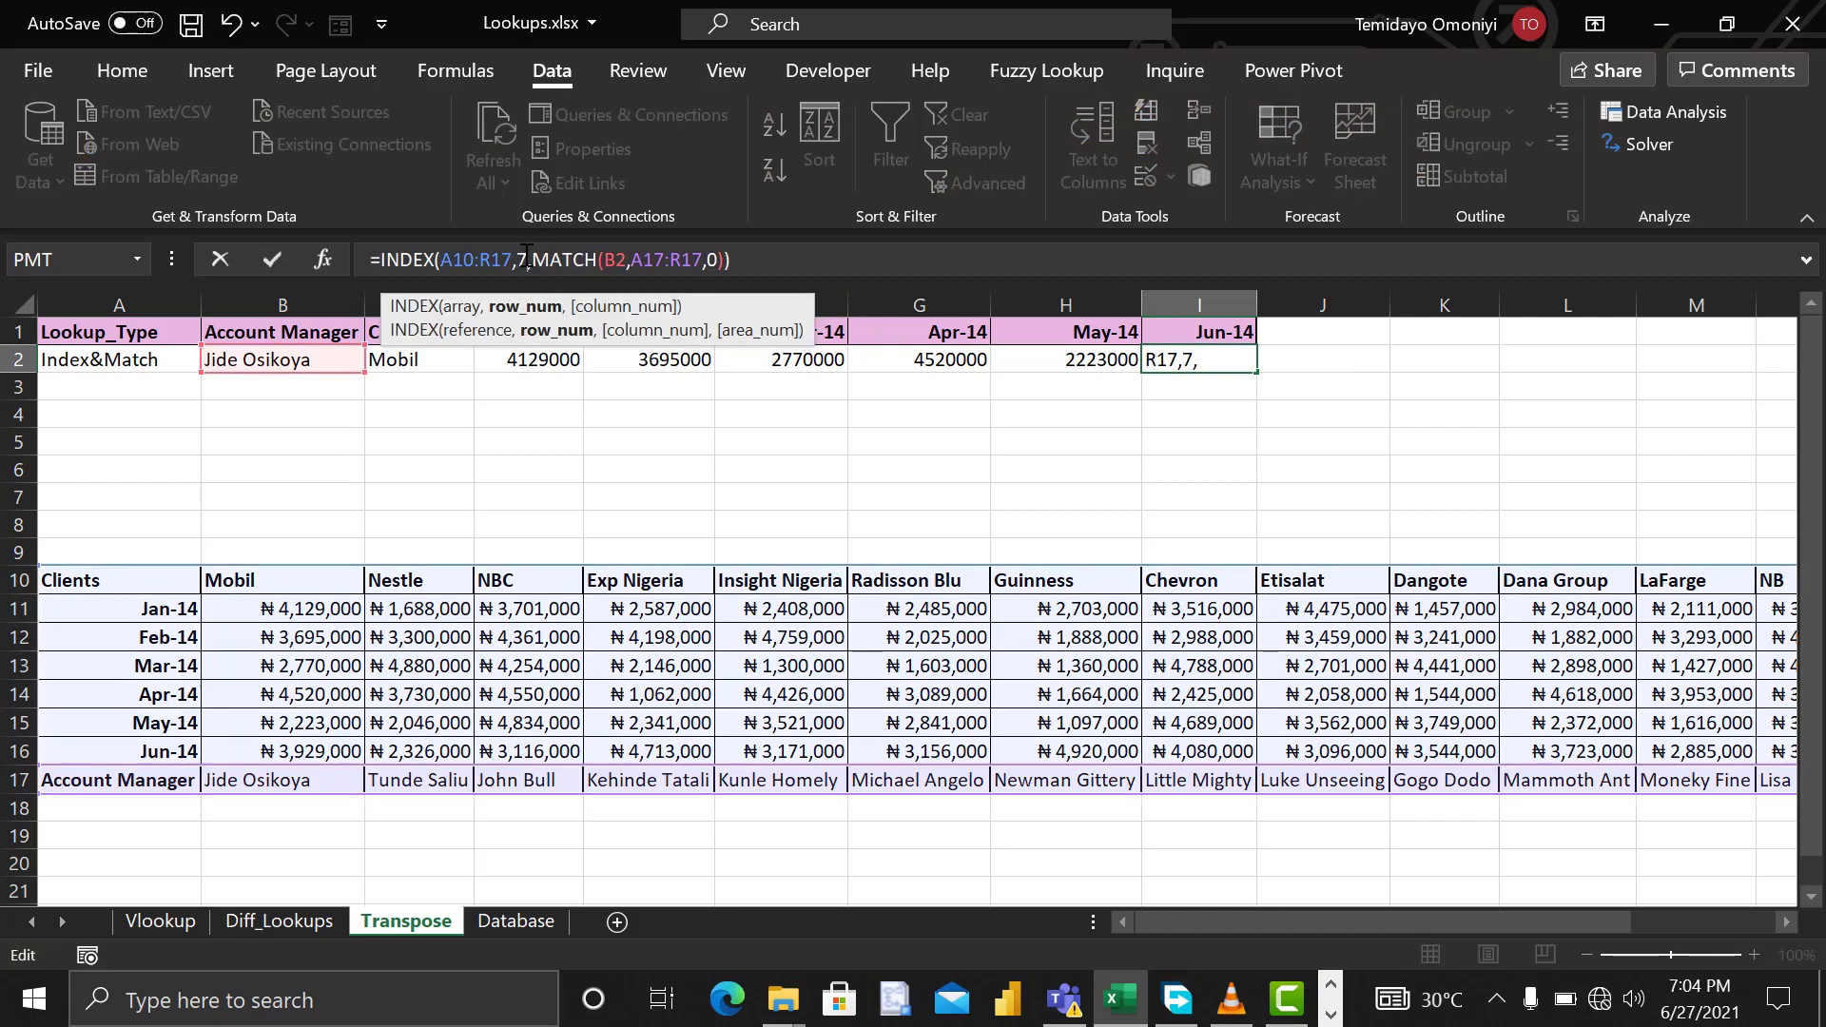
key("Return")
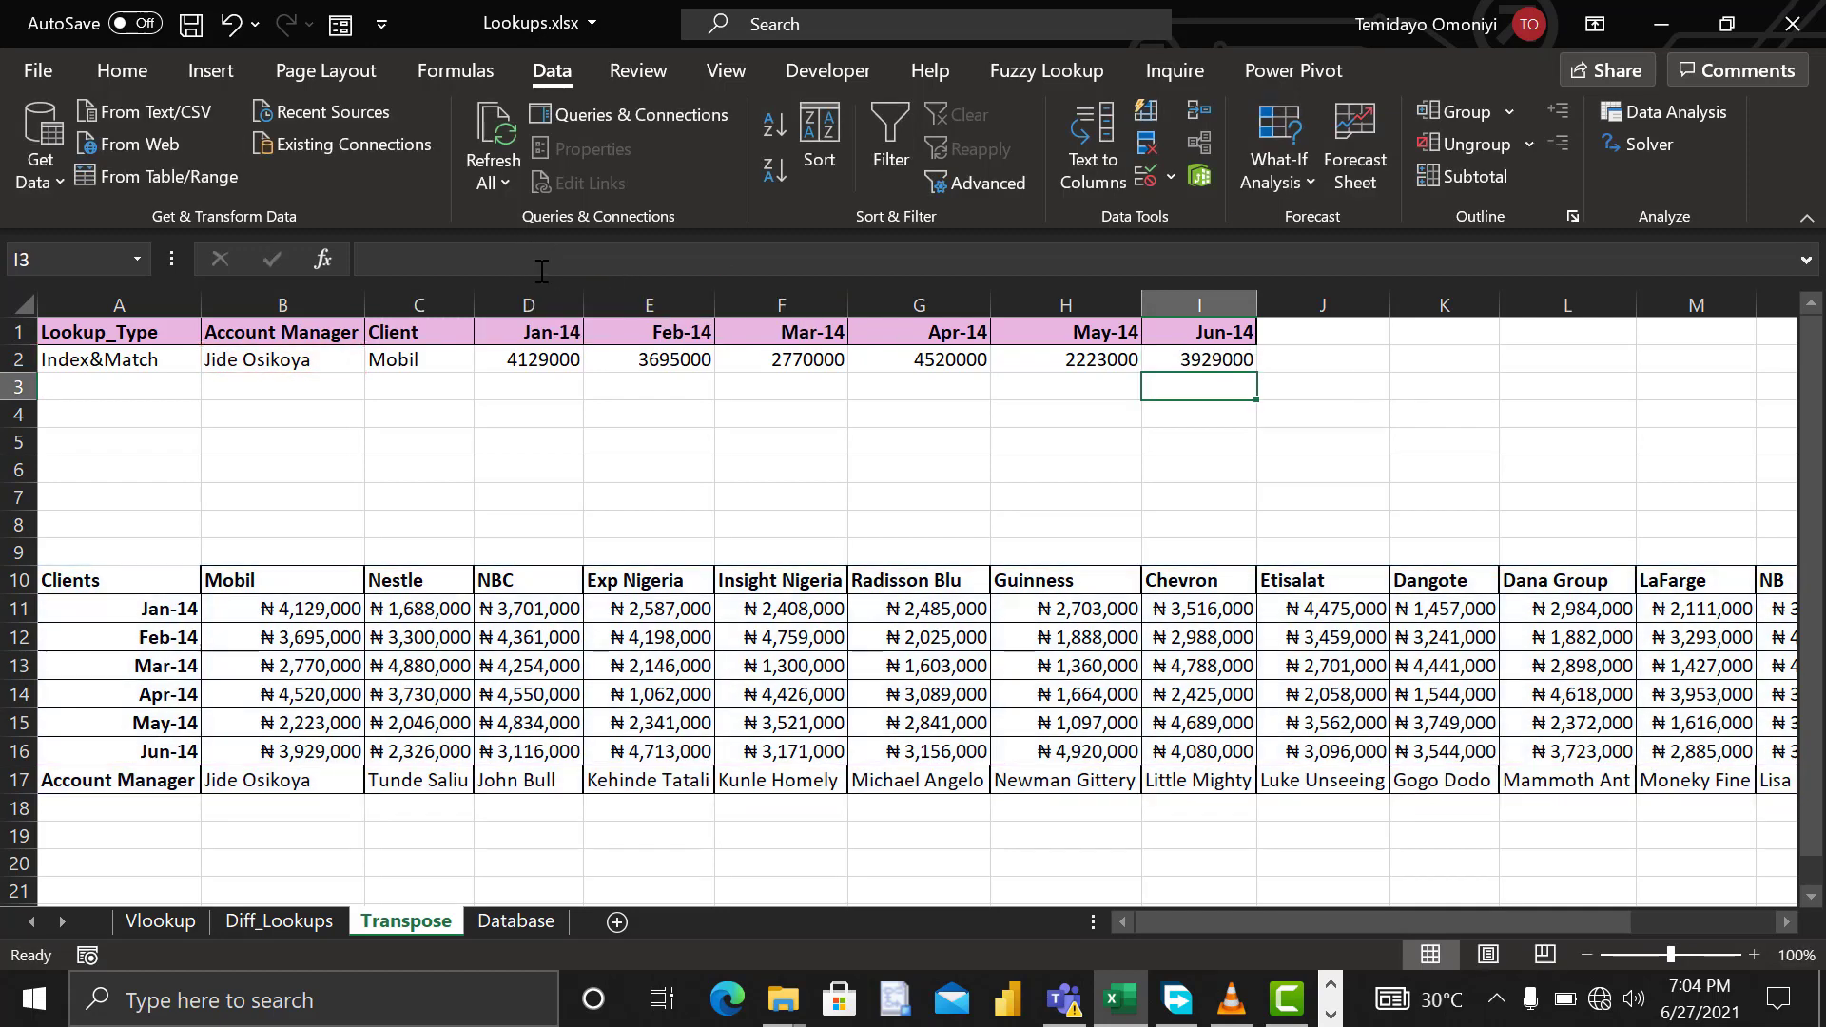
Step: Copy the naira currency formatting of cell C11 onto the lookup results in C2:I2 with Format Painter
left_click(381, 616)
left_click(118, 73)
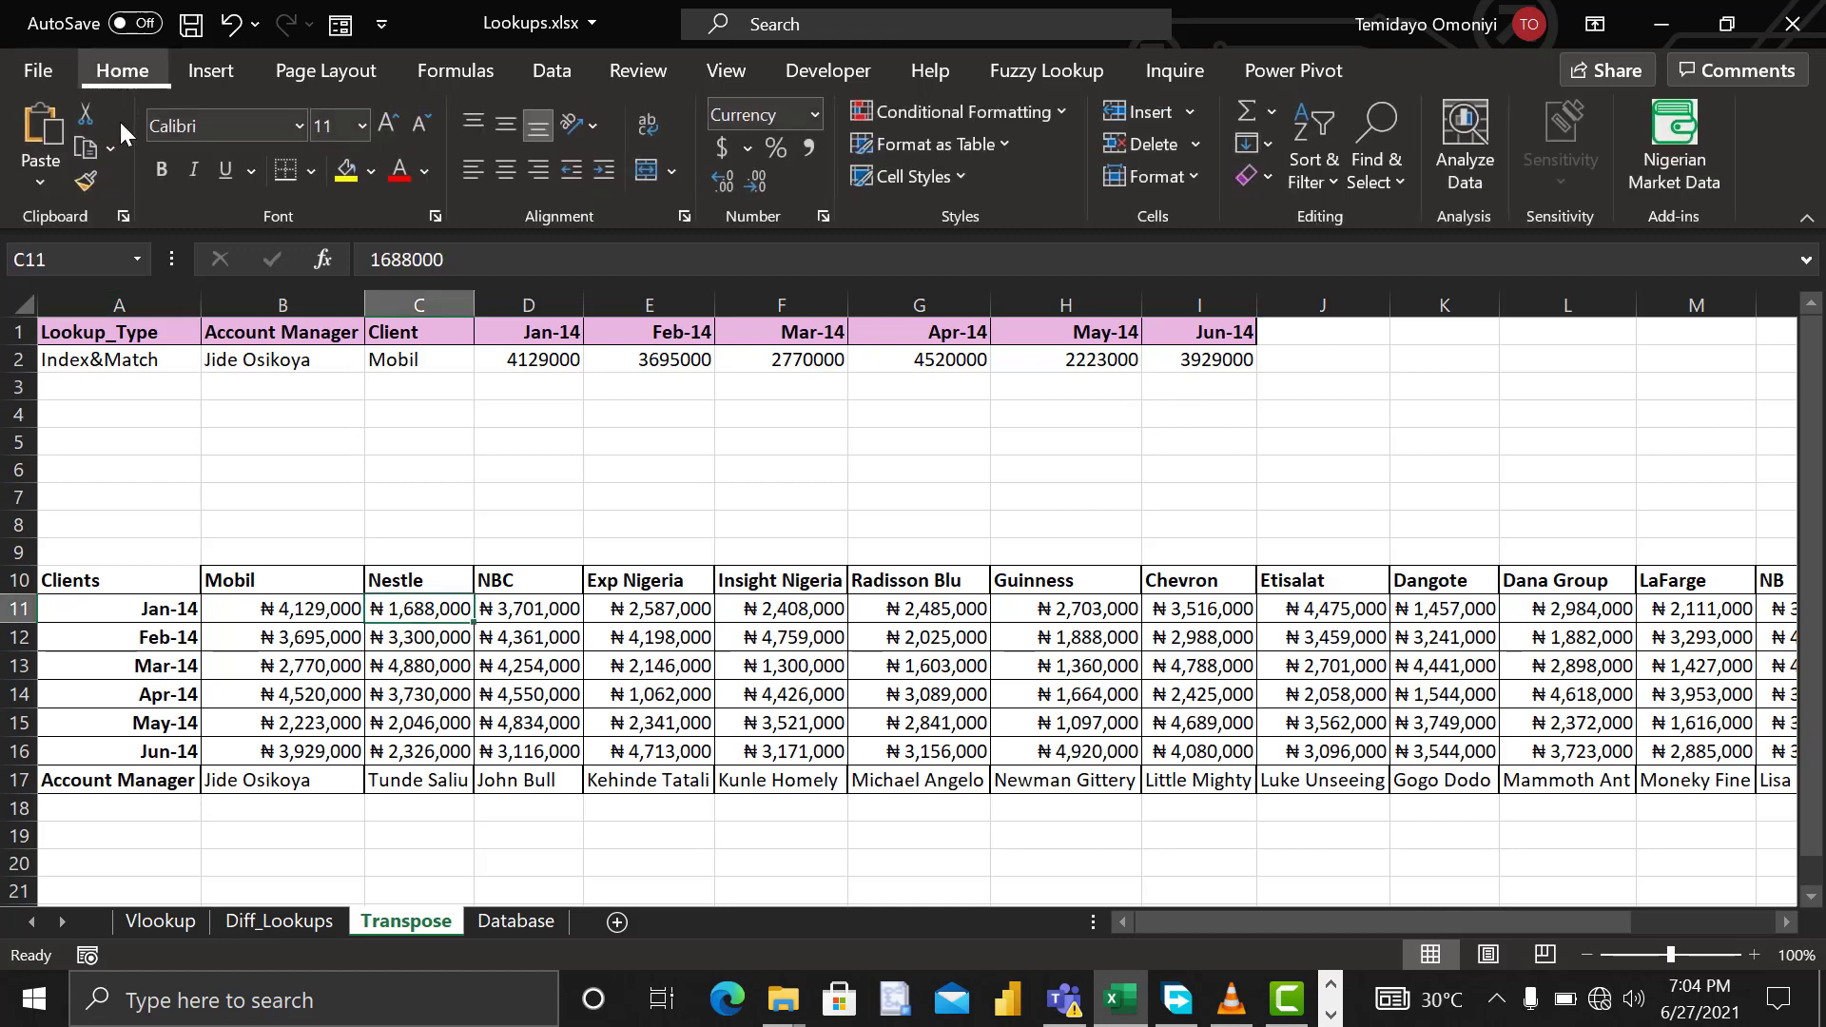
left_click(86, 180)
left_click_drag(409, 360, 1188, 357)
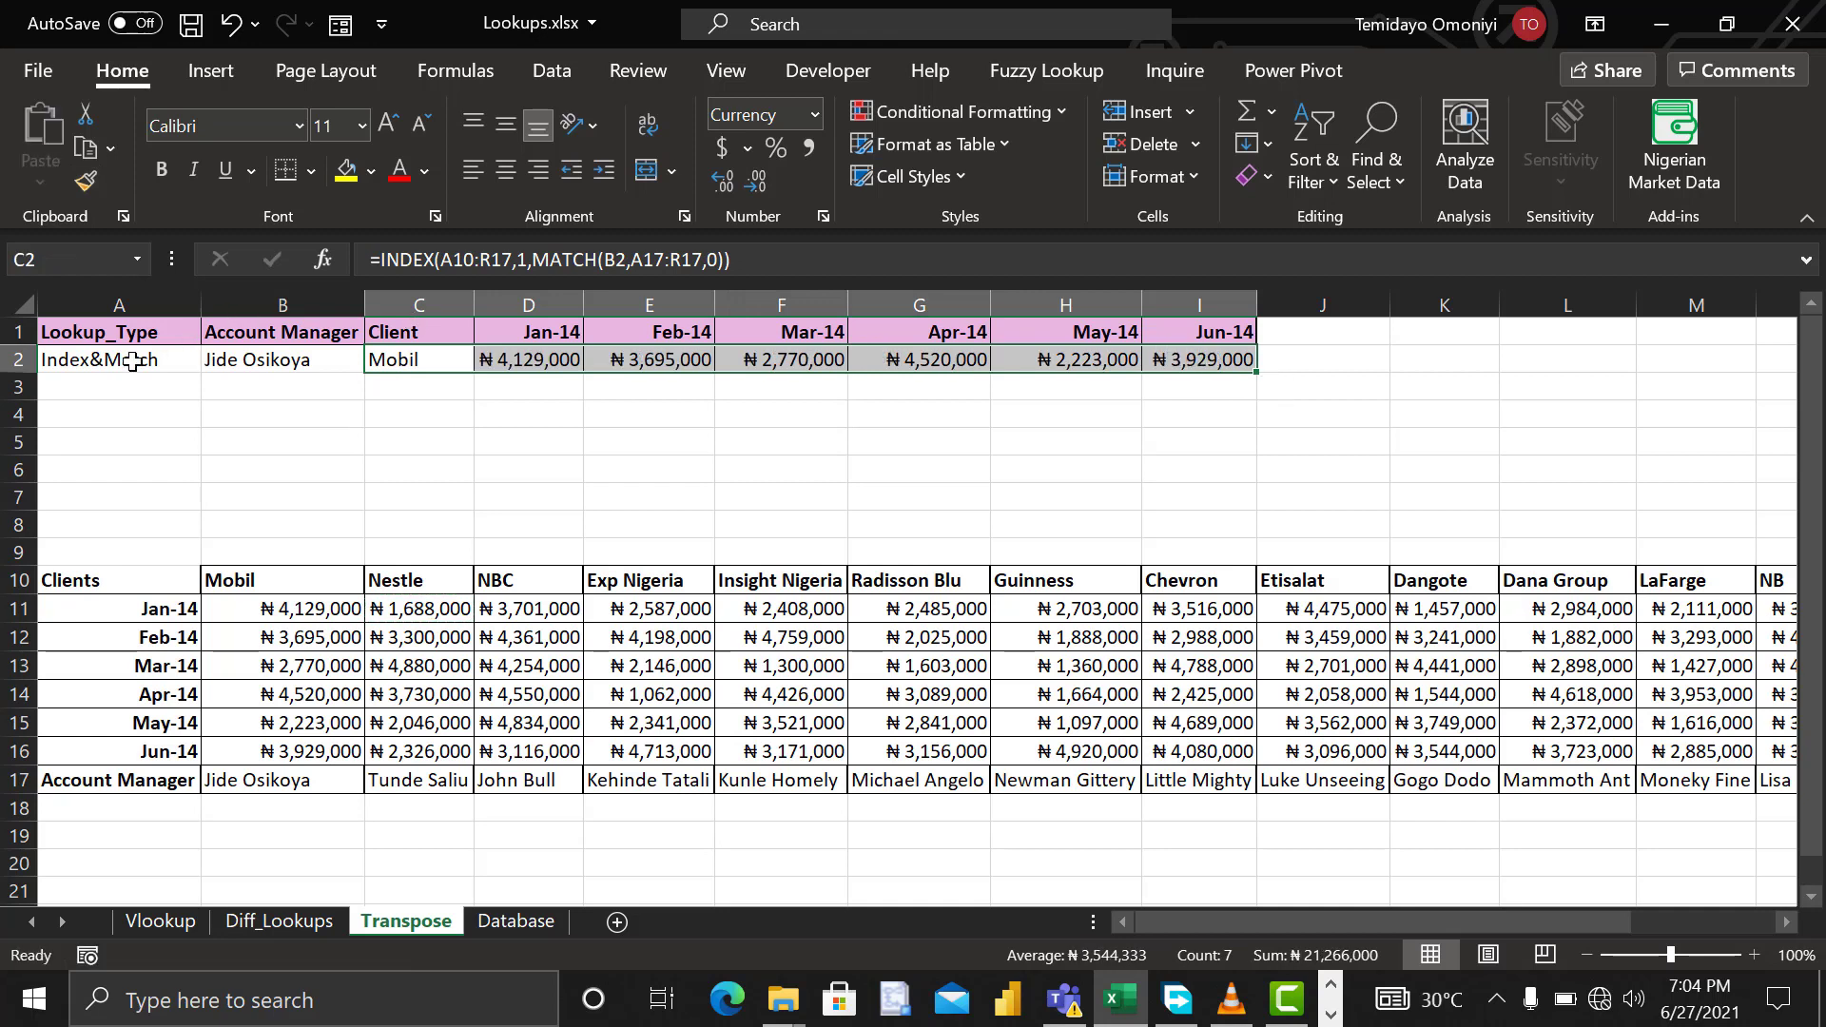
Step: Apply All Borders to the lookup table's header and result rows, A1:I2
left_click(102, 331)
key("ctrl+shift+Down")
key("ctrl+shift+Right")
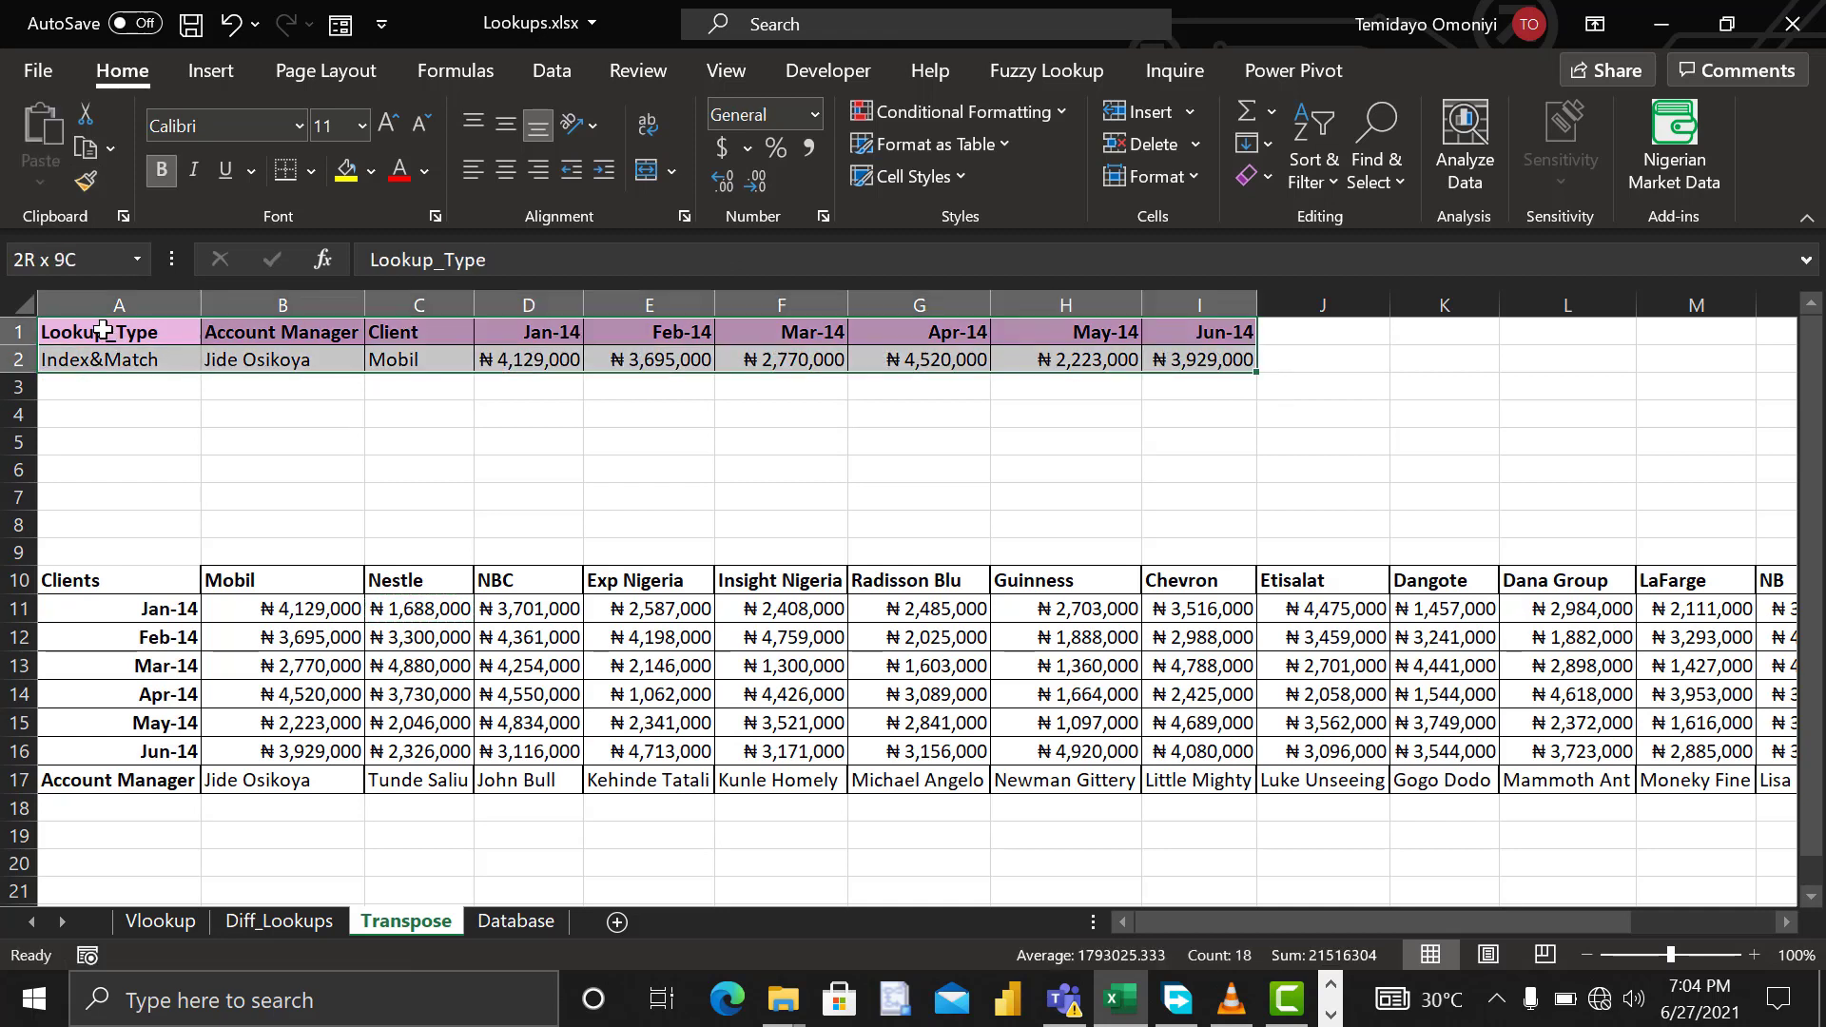
left_click(310, 172)
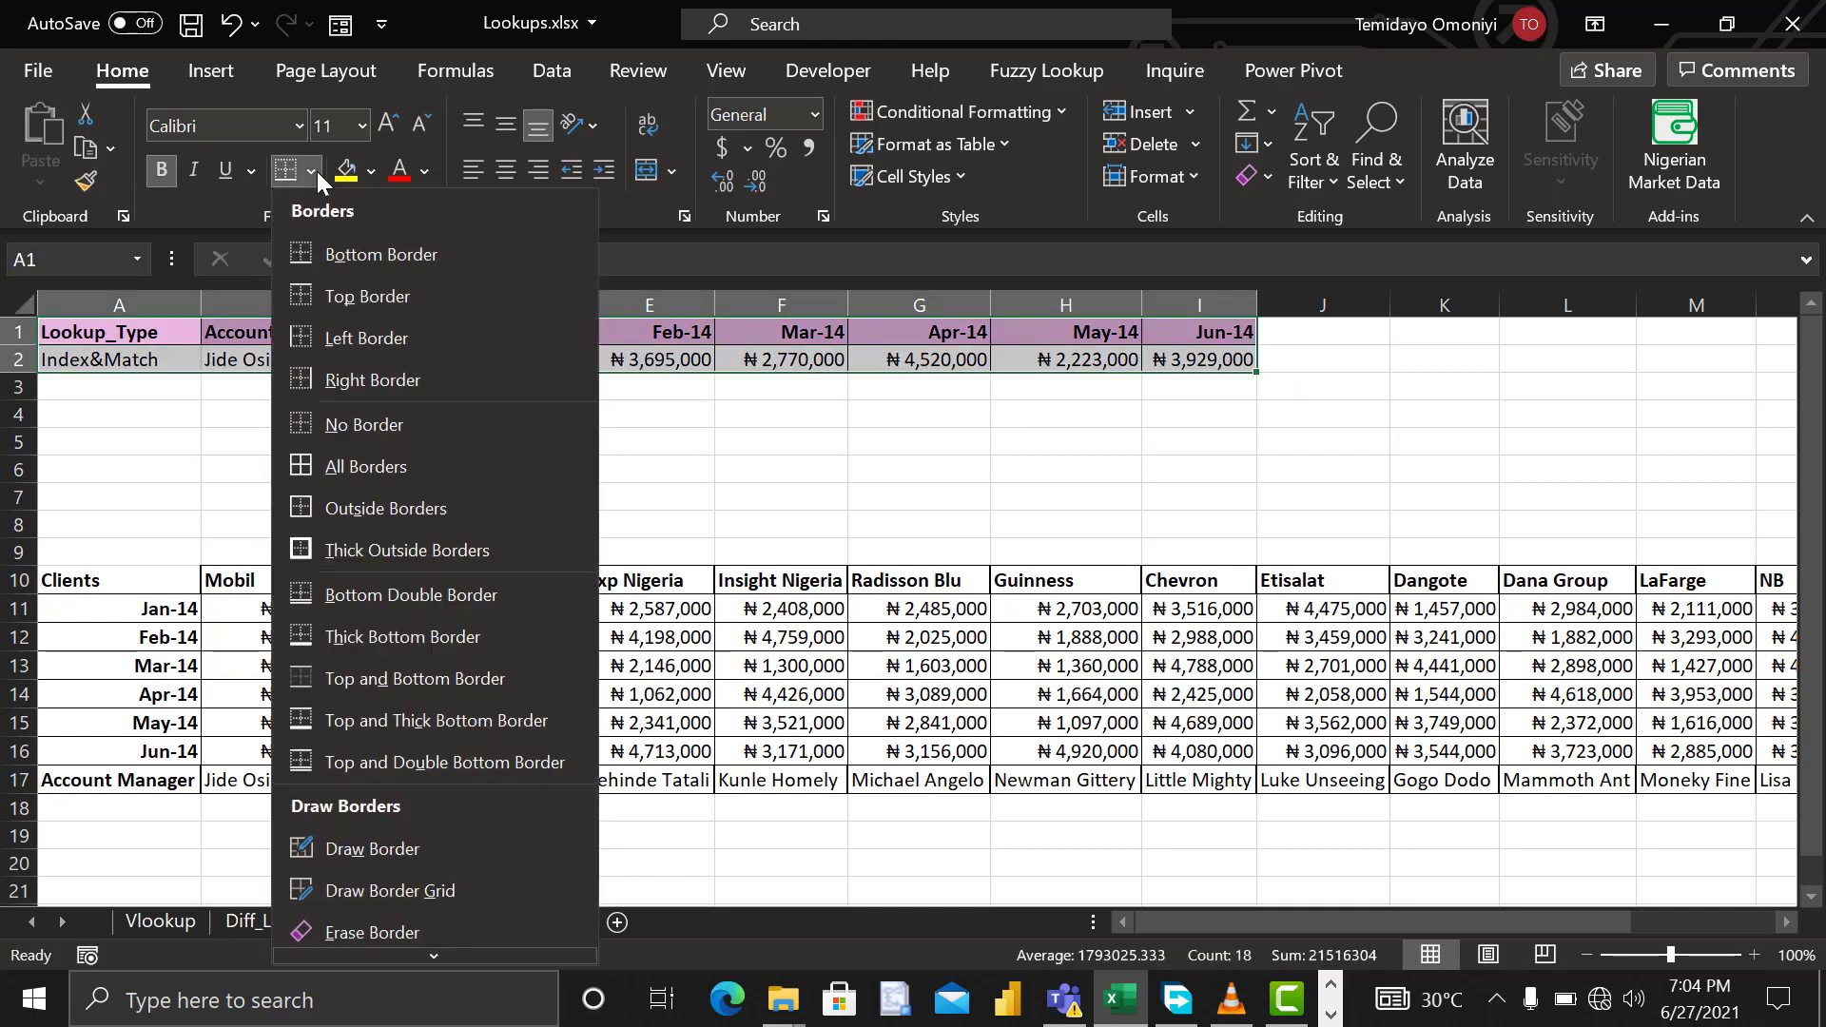
left_click(346, 473)
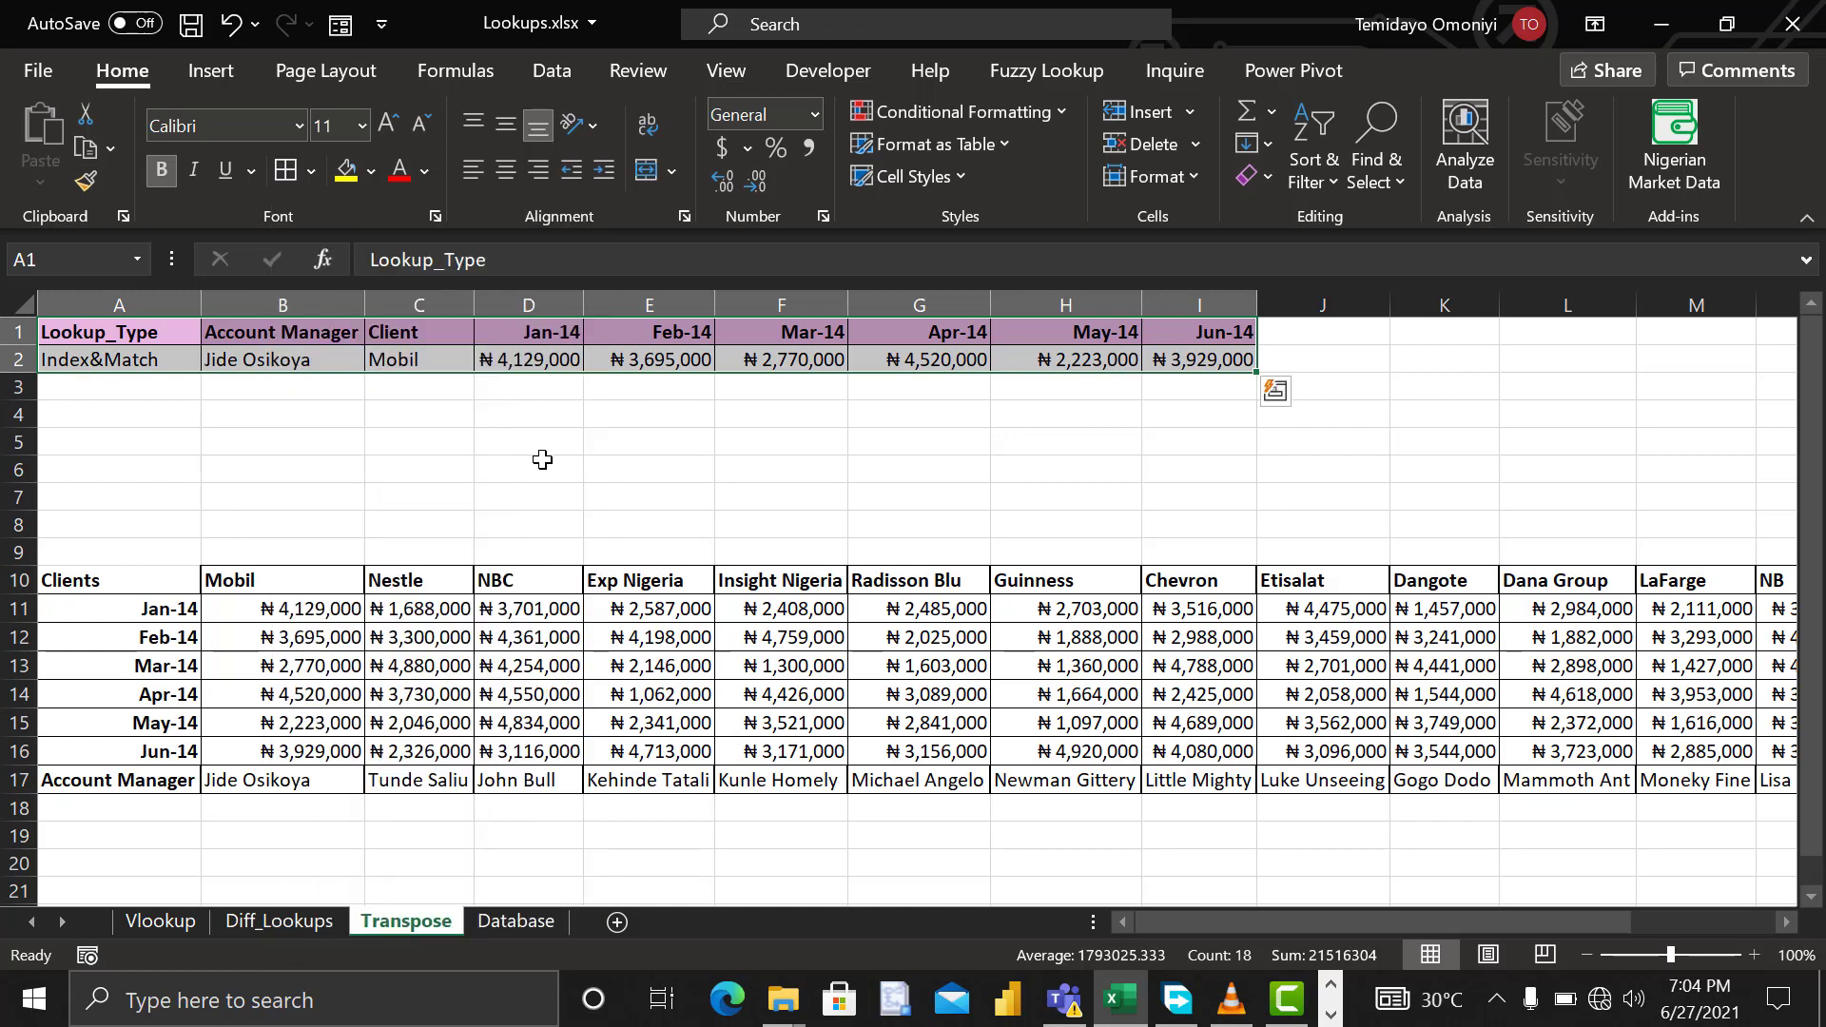
left_click(542, 460)
Step: Test the lookup by choosing the account managers of NBC, Chevron and one further client in turn from the list in B2
left_click(320, 355)
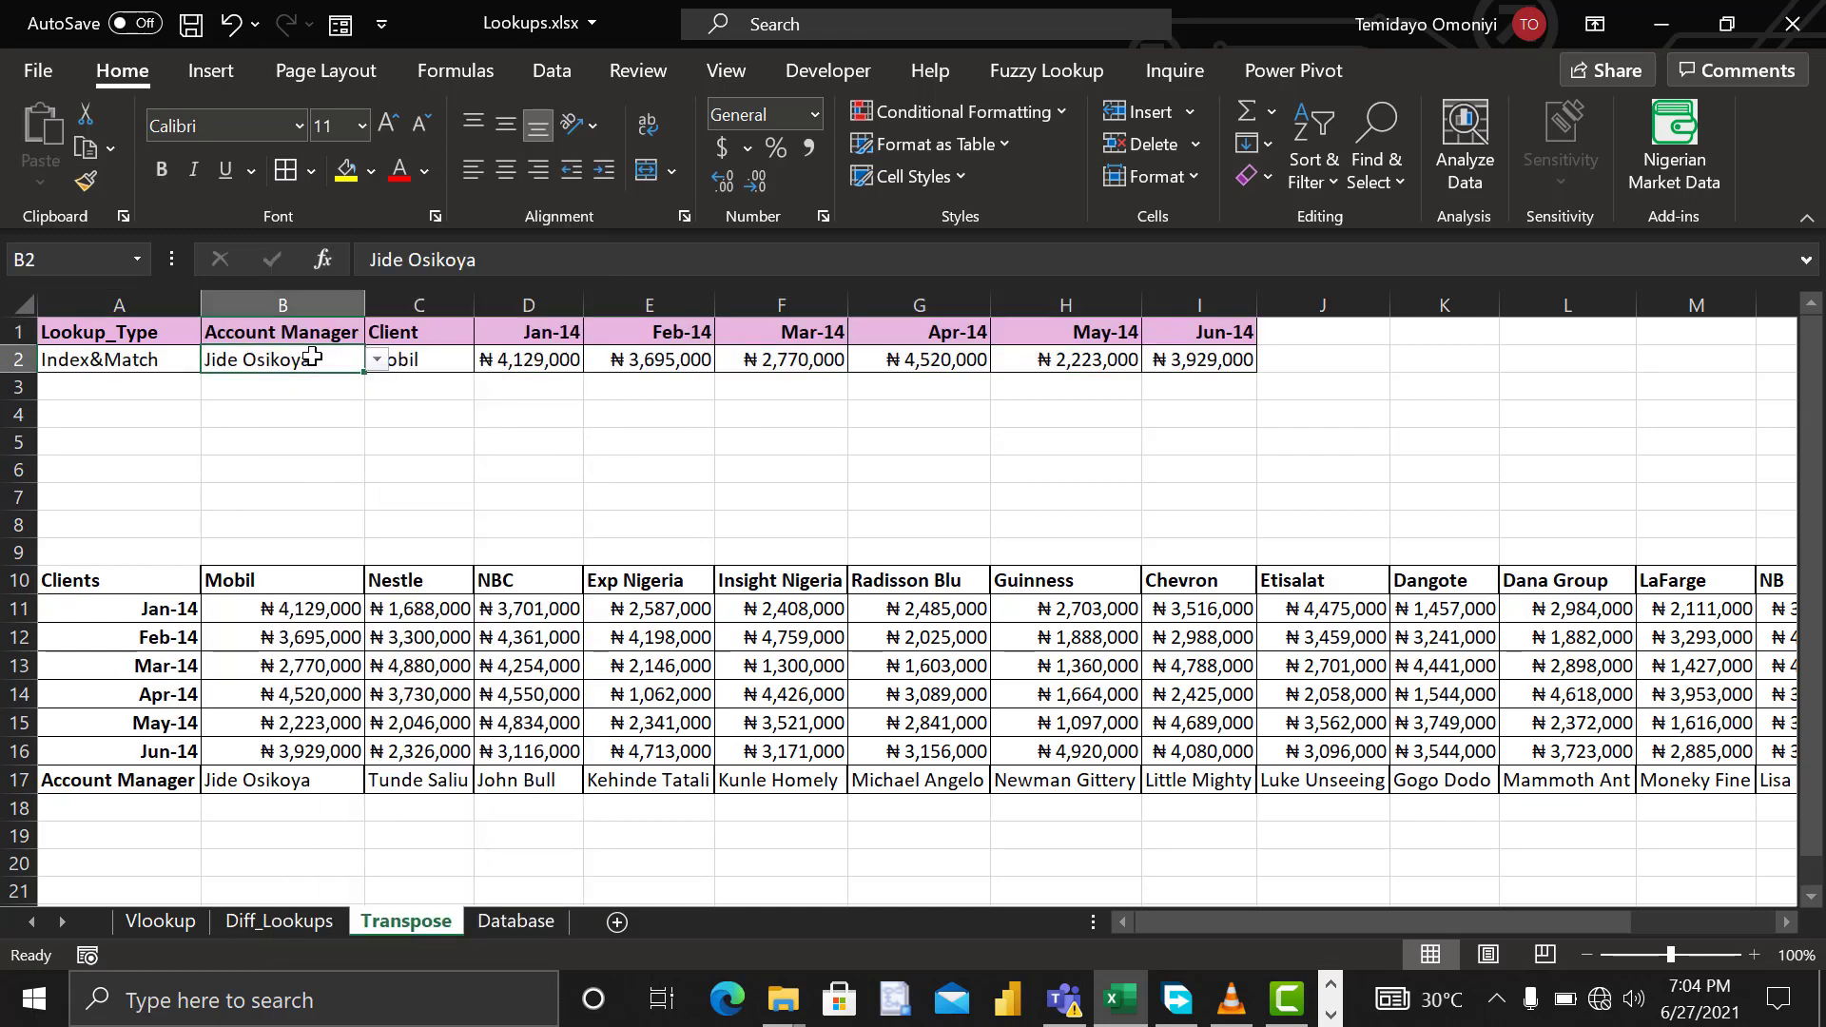
left_click(376, 359)
left_click(280, 425)
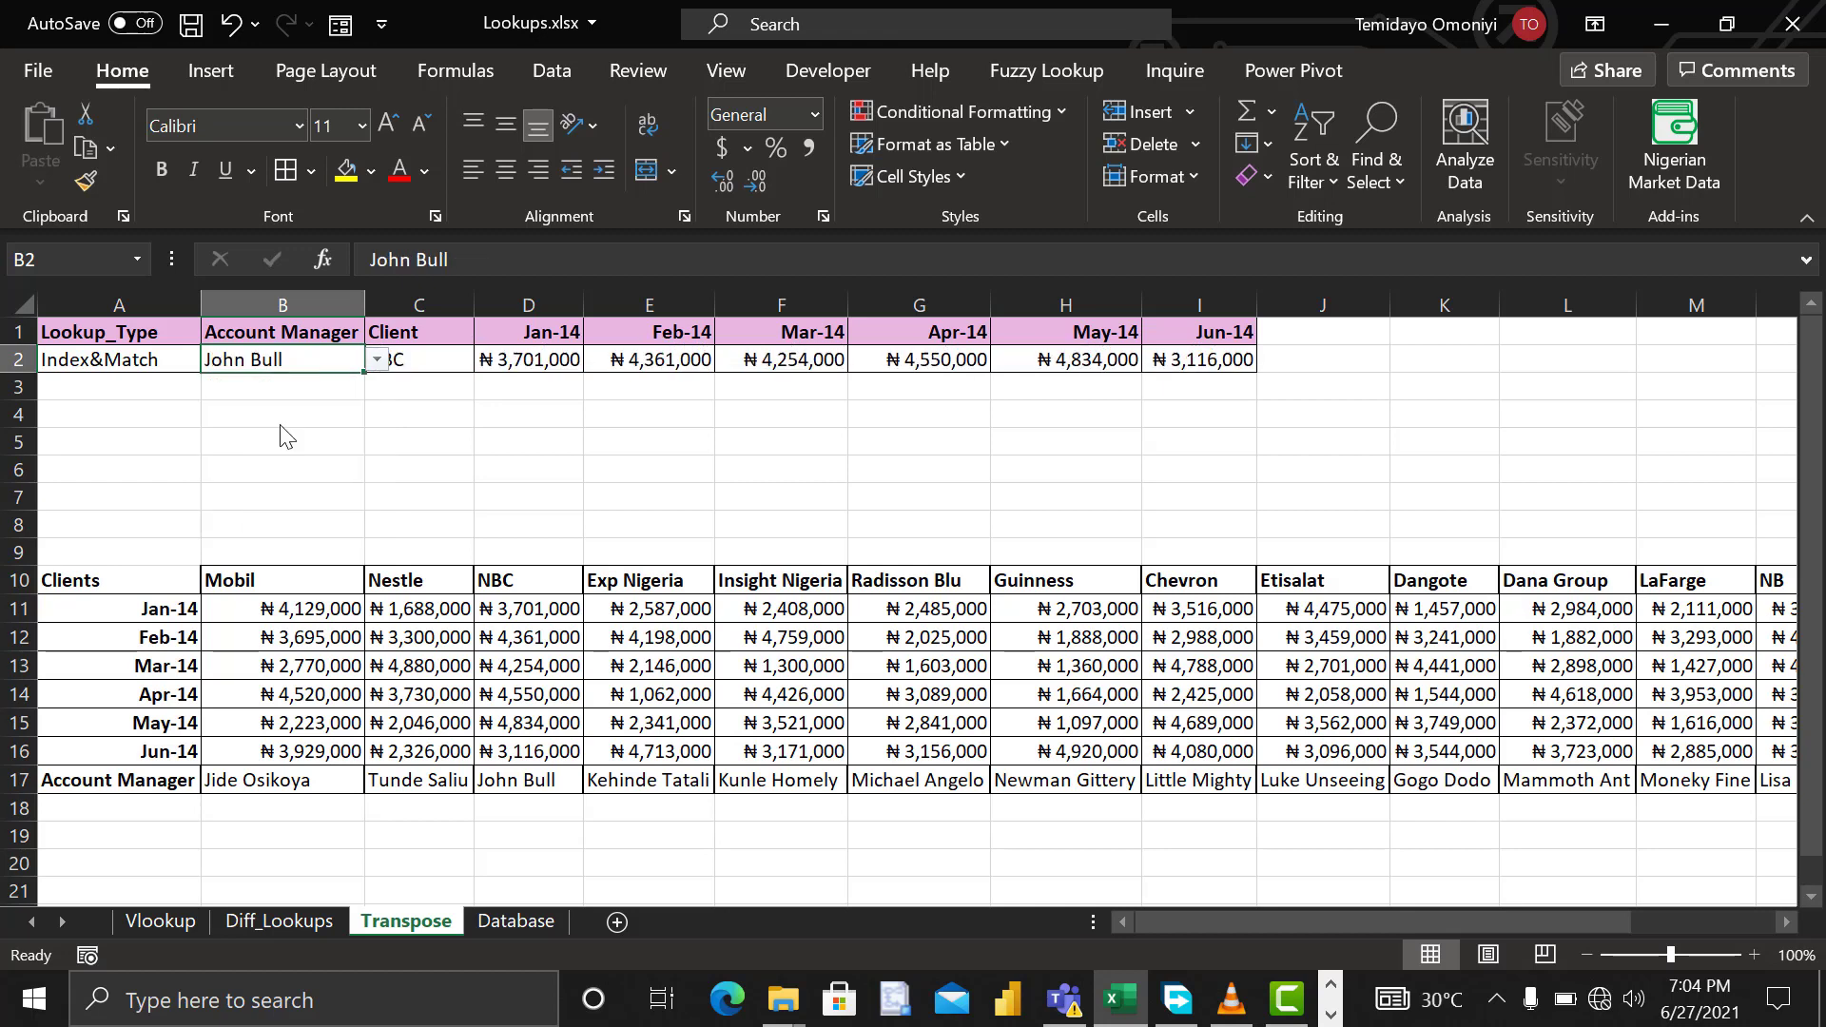
left_click(377, 359)
left_click(267, 484)
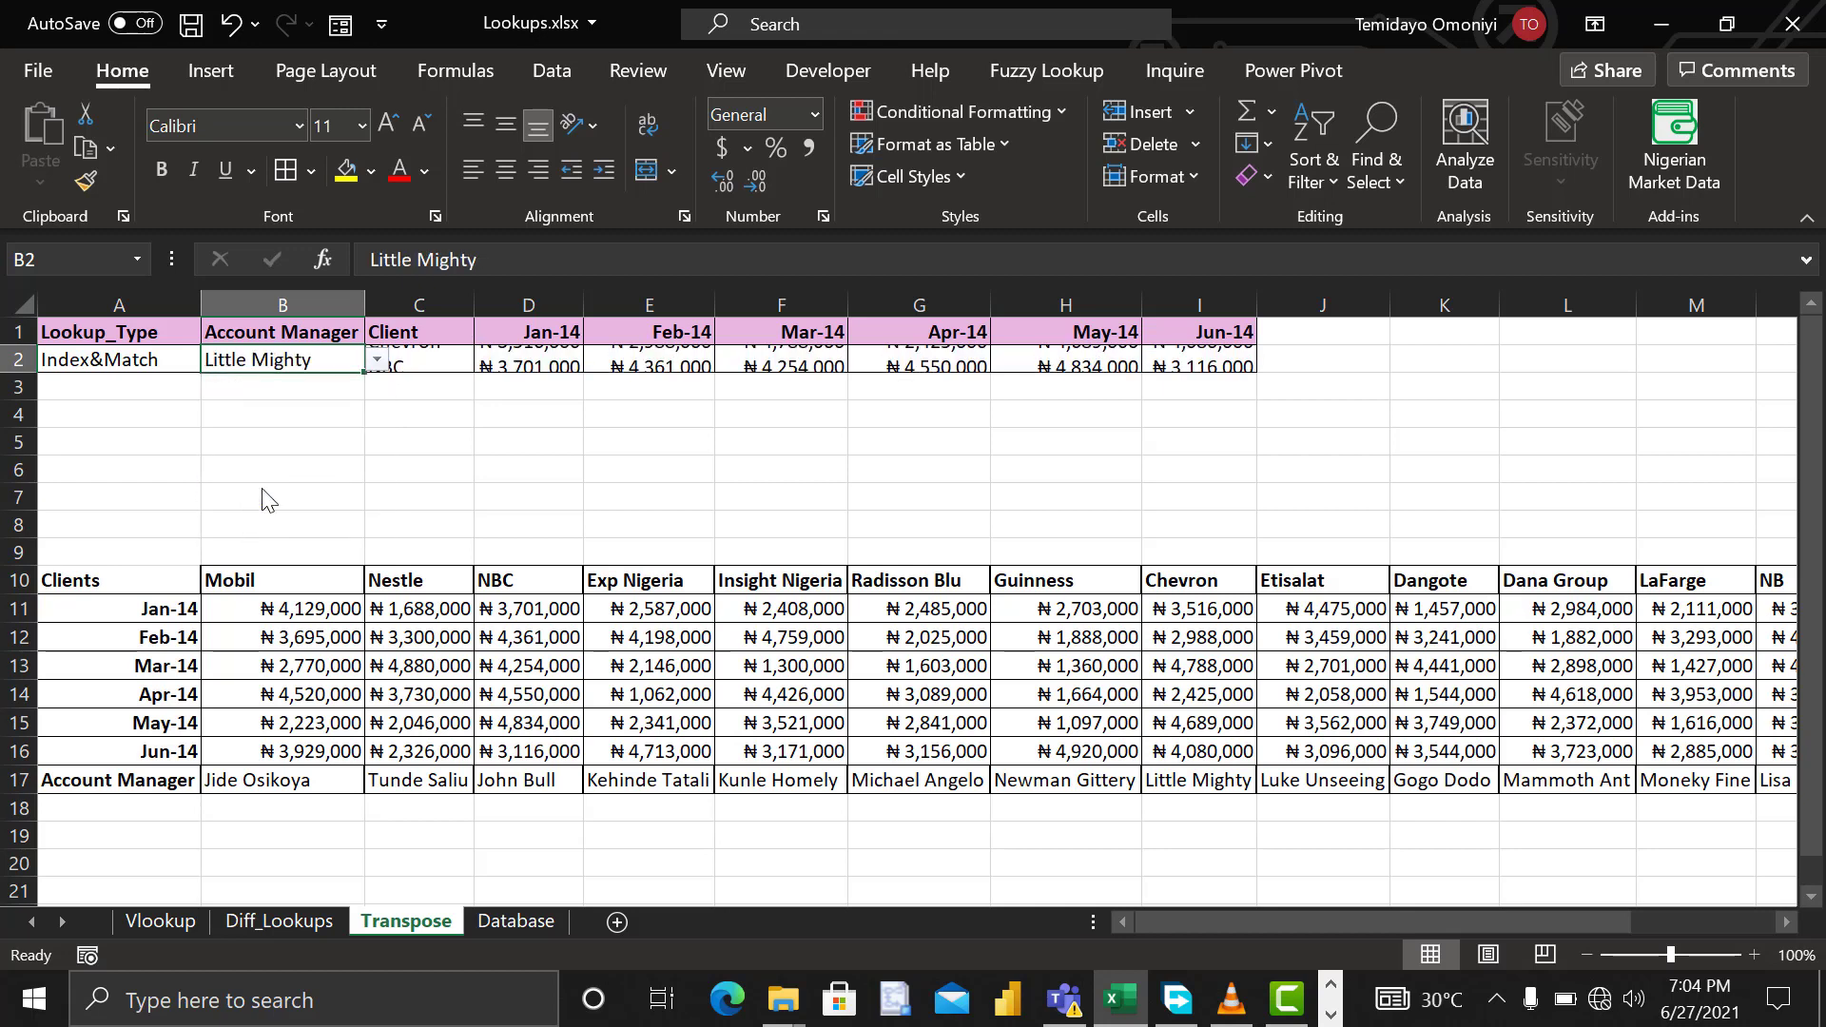
left_click(379, 367)
left_click(292, 504)
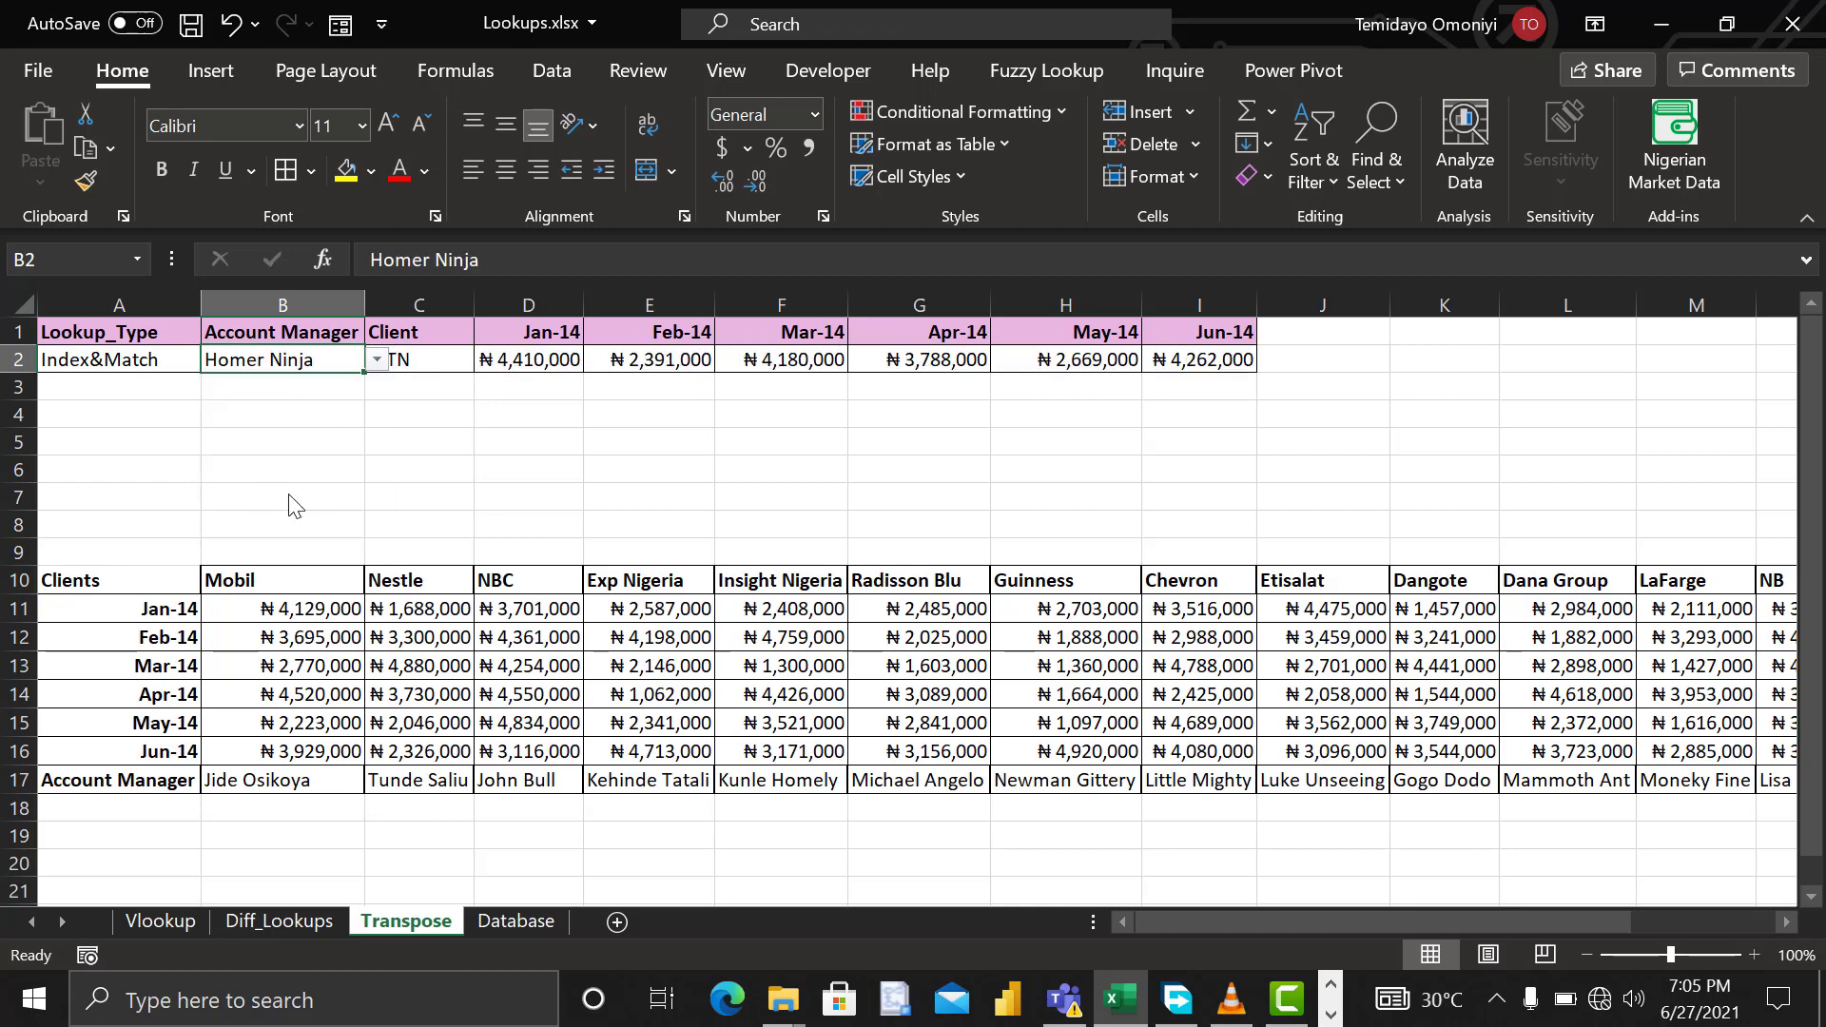